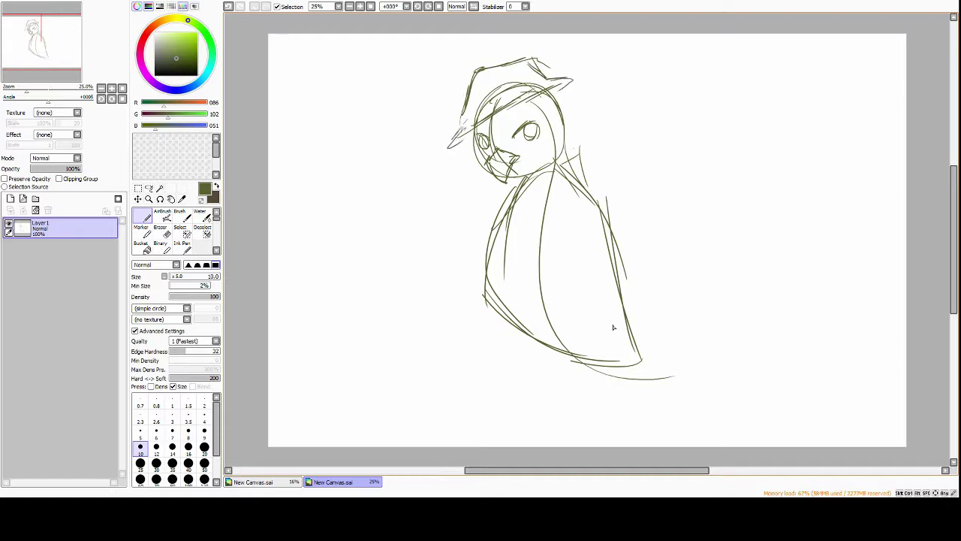
Reinforce the bird's folded wing and body contours with repeated strokes, and handwrite a note ending in "BOOM." beside the bird
drag(515, 189, 485, 267)
drag(526, 188, 569, 308)
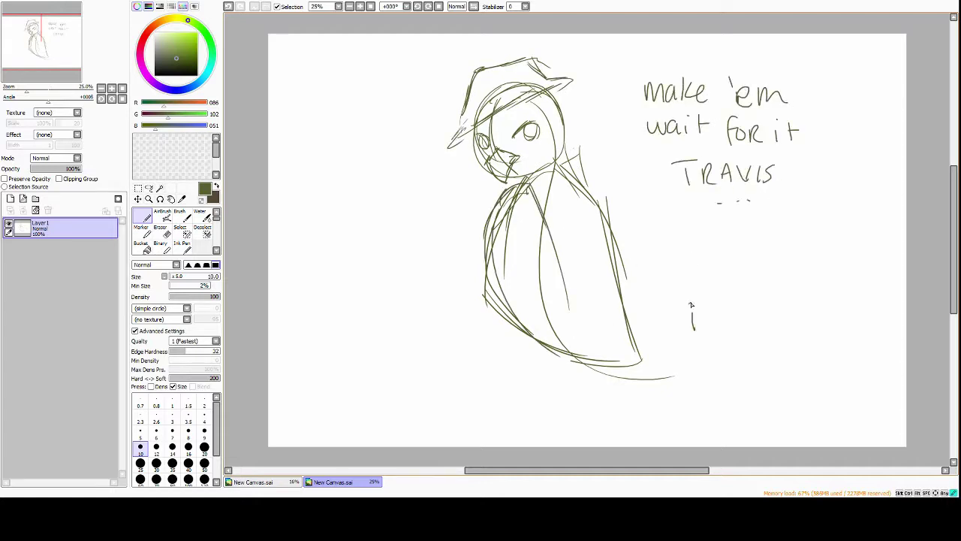
drag(544, 180, 607, 362)
drag(526, 189, 564, 355)
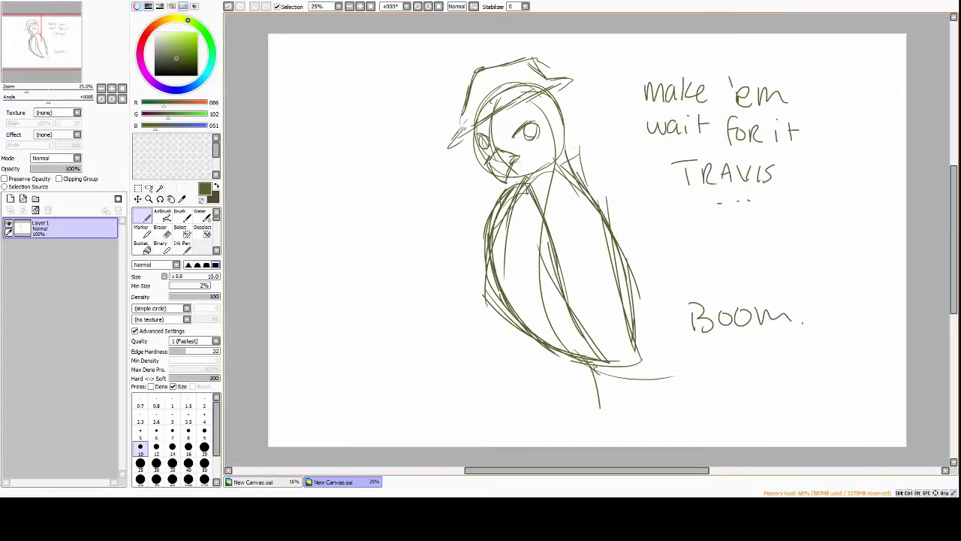
Select the bird sketch without the handwritten notes and transform it to a slightly smaller size
drag(494, 30, 481, 37)
key(ctrl+t)
drag(653, 278, 663, 308)
key(Return)
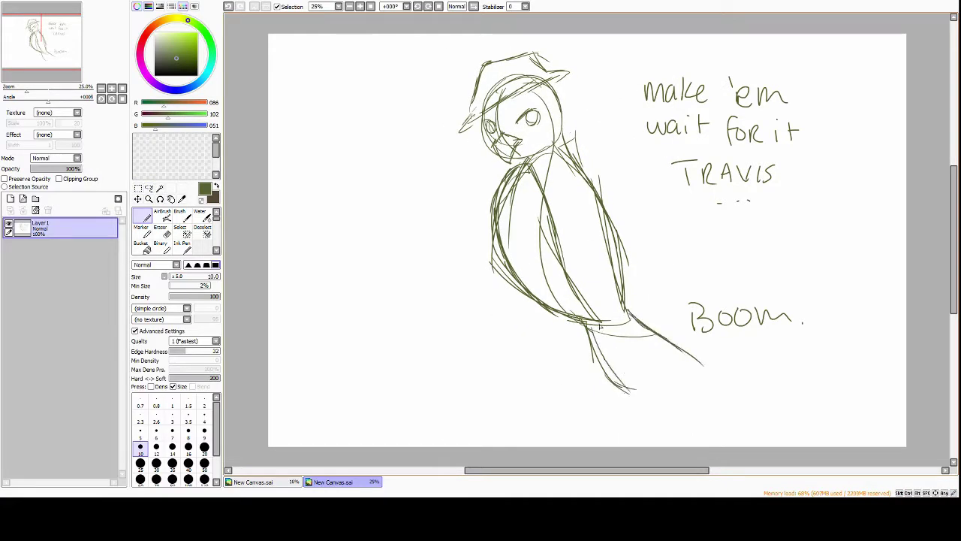
Sketch the fanned tail feathers, and the leg with a clawed foot beneath the body
drag(601, 327, 706, 371)
scroll(586, 315, down, 1)
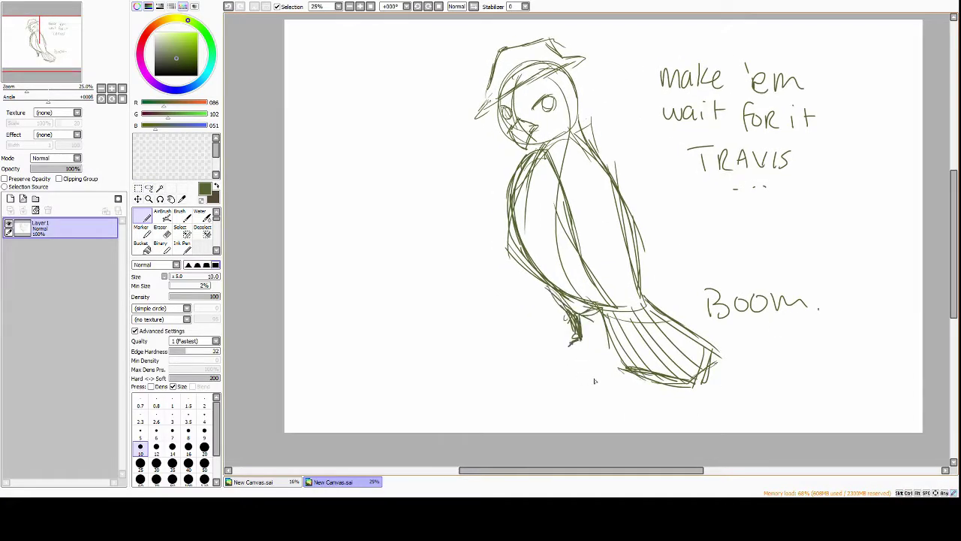
drag(576, 341, 549, 344)
Sketch the raised wing with long feathers beside the head and connect it to the shoulder
drag(481, 135, 444, 293)
drag(470, 167, 460, 325)
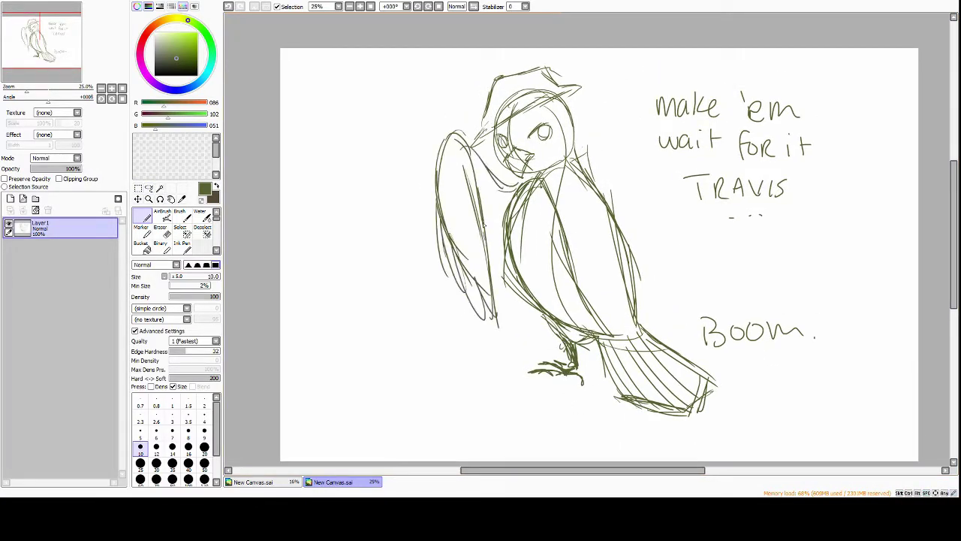
drag(488, 142, 522, 188)
Erase all handwritten notes beside the bird and return to the pencil brush
click(167, 234)
drag(623, 75, 683, 310)
click(147, 217)
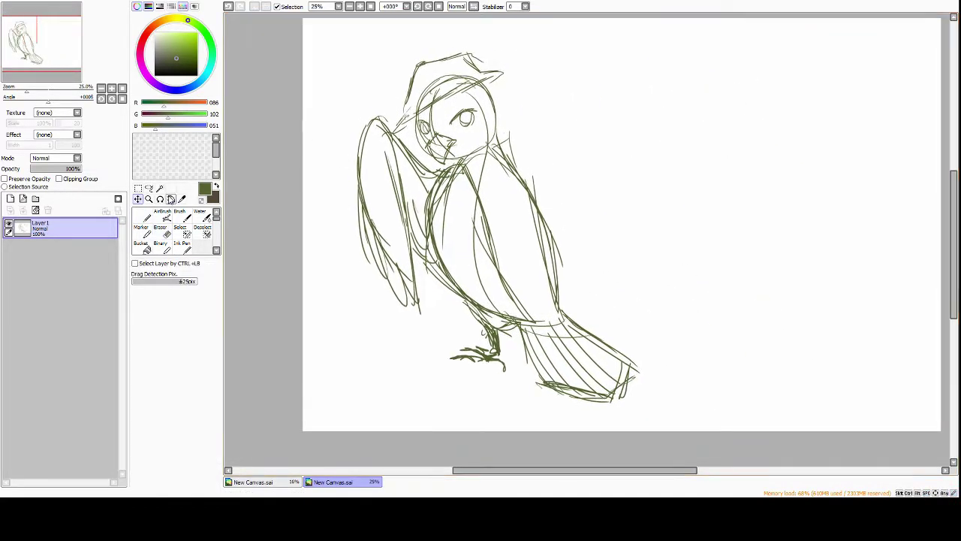
Paint a wide stripe across the head on a new layer below the sketch at 44% opacity, and try soft airbrush strokes
click(11, 198)
drag(686, 92, 407, 92)
key(ctrl+z)
drag(310, 108, 400, 111)
key(ctrl+z)
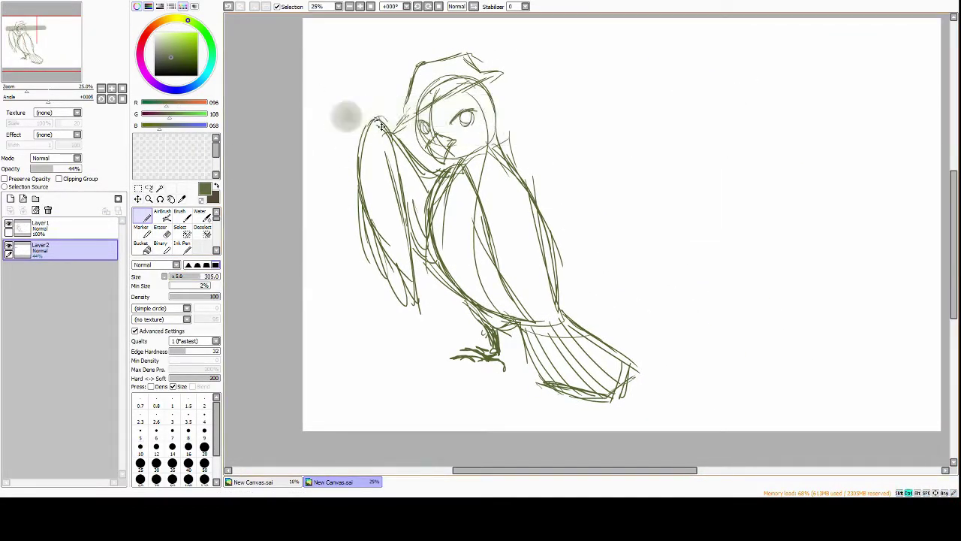
drag(344, 146, 650, 145)
drag(289, 228, 266, 201)
key(e)
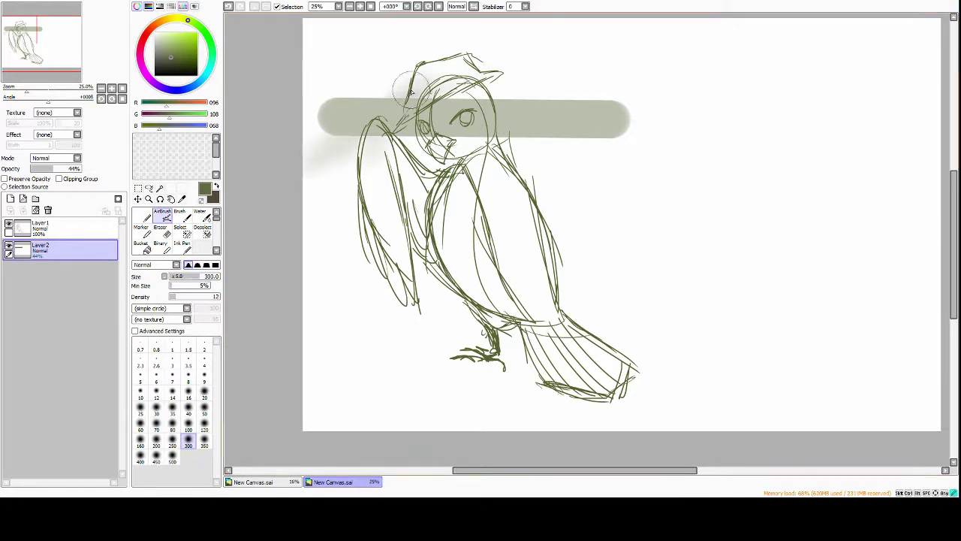
drag(272, 110, 630, 115)
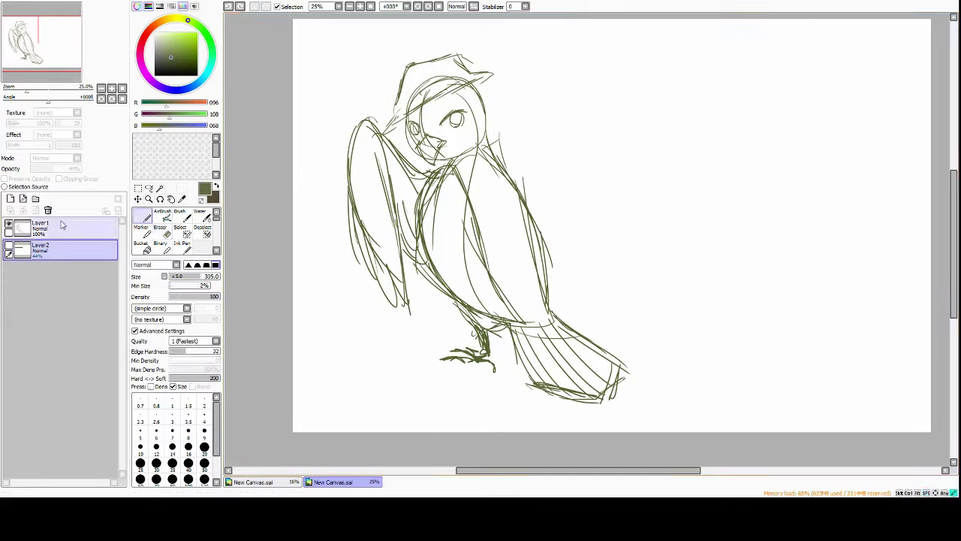
Add a new colour layer beneath the sketch layer and fade the sketch to 50% opacity
click(11, 198)
click(147, 217)
scroll(586, 241, right, 2)
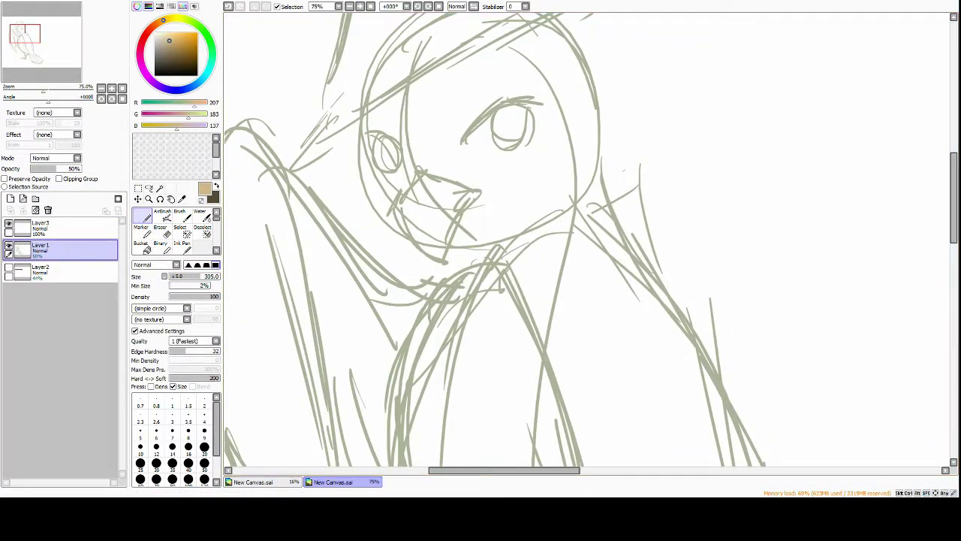
drag(60, 225, 60, 248)
Paint dark blue markings at both corners of the larger eye with a size 15 brush
click(156, 462)
drag(460, 153, 467, 185)
key(ctrl+z)
click(177, 88)
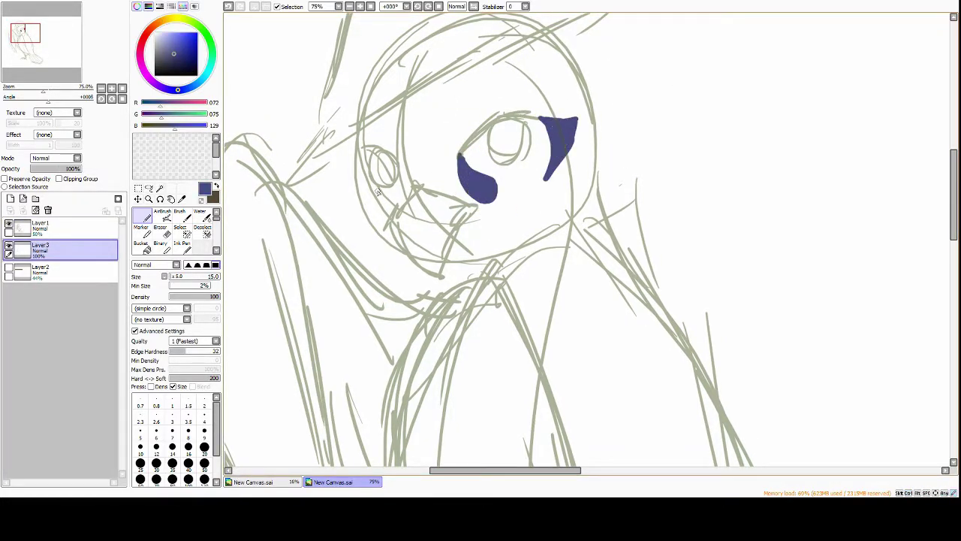
Paint pale lavender patches around both eyes and across the throat below the beak
click(161, 37)
drag(366, 180, 394, 200)
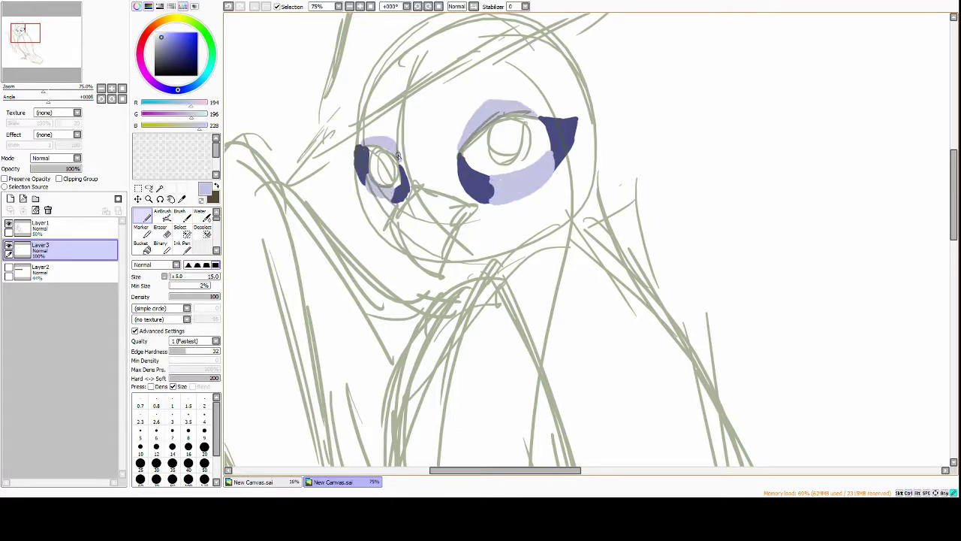
scroll(398, 155, down, 2)
mouse_move(488, 191)
mouse_down()
mouse_move(421, 259)
mouse_move(488, 207)
mouse_up()
scroll(466, 225, up, 3)
Outline and fill the forehead between the eyes and the hat brim with bright blue
click(184, 45)
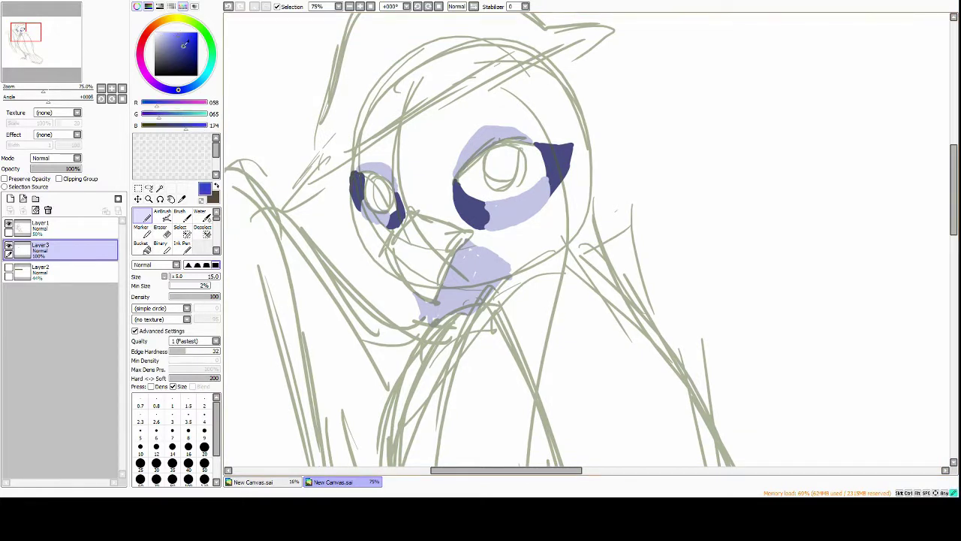
drag(417, 210, 470, 139)
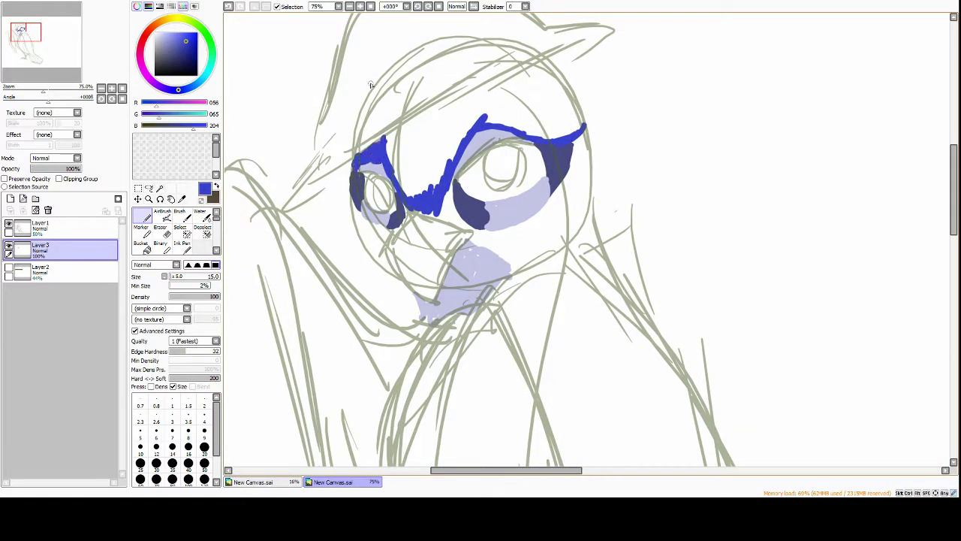
mouse_move(370, 84)
mouse_down()
mouse_move(431, 135)
mouse_move(510, 87)
mouse_move(546, 80)
mouse_move(548, 122)
mouse_up()
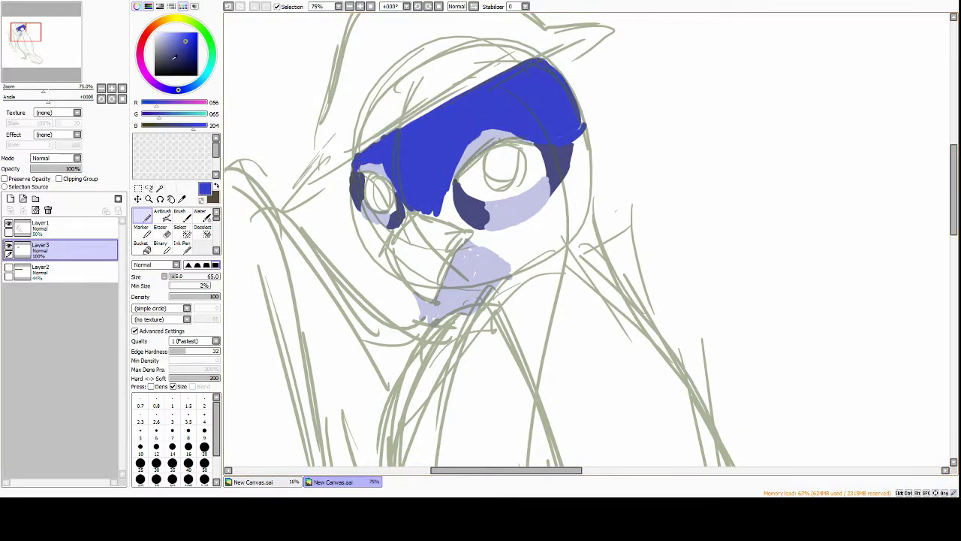
Fill the cheeks and the sides of the face with orange
click(163, 20)
click(179, 39)
drag(363, 220, 387, 266)
mouse_move(450, 241)
mouse_down()
mouse_move(556, 218)
mouse_move(590, 131)
mouse_up()
Paint the eyes white with black pupils and fill the beak with black
key(minus)
alt+click(438, 120)
alt+click(448, 136)
mouse_move(443, 96)
mouse_down()
mouse_move(418, 145)
mouse_move(441, 147)
mouse_up()
key(x)
drag(415, 203, 416, 193)
mouse_move(375, 161)
mouse_down()
mouse_move(432, 180)
mouse_move(405, 214)
mouse_move(417, 199)
mouse_up()
Fill the body beside the folded wing with orange, from the neck down to the tail base
key(minus)
key(x)
drag(443, 161, 471, 231)
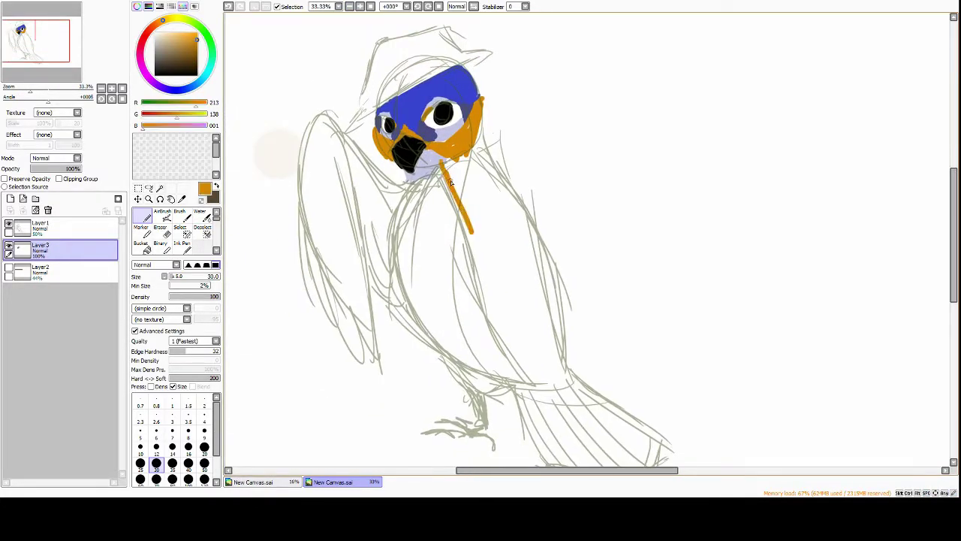
drag(461, 170, 508, 248)
Fill the folded wing with the bright blue sampled from the forehead
alt+click(432, 83)
drag(405, 180, 465, 353)
drag(420, 195, 483, 343)
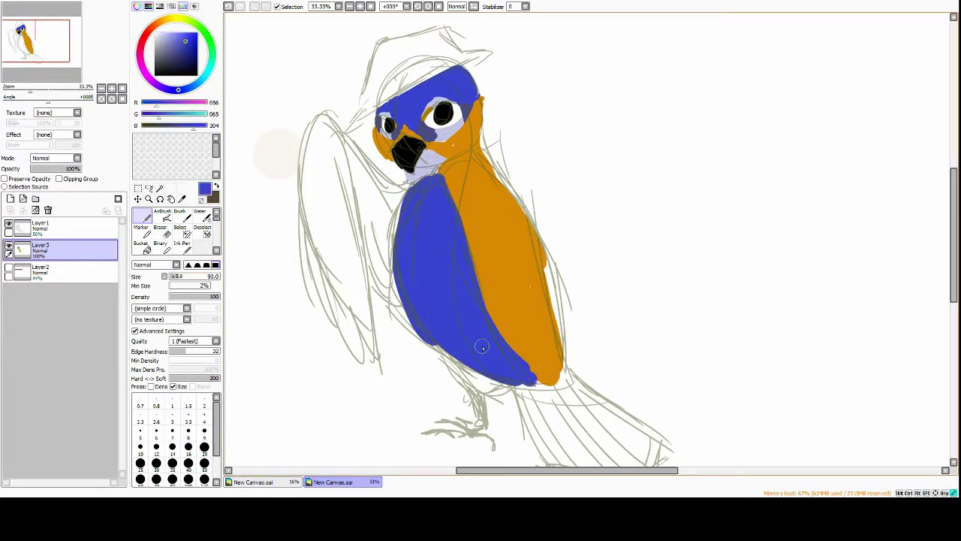
Paint rows of black spots on the blue folded wing
key(x)
click(413, 239)
click(419, 274)
click(443, 317)
key(ctrl+z)
Fill the raised wing with bright blue, and paint black feather tips along the edges of both wings
key(x)
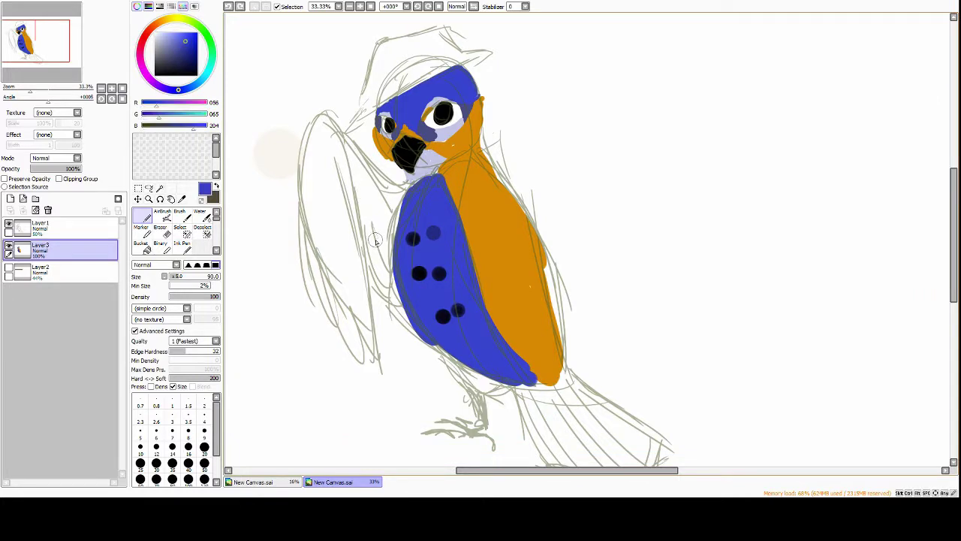
drag(323, 124, 376, 323)
key(x)
click(141, 463)
drag(301, 201, 338, 293)
drag(406, 304, 510, 391)
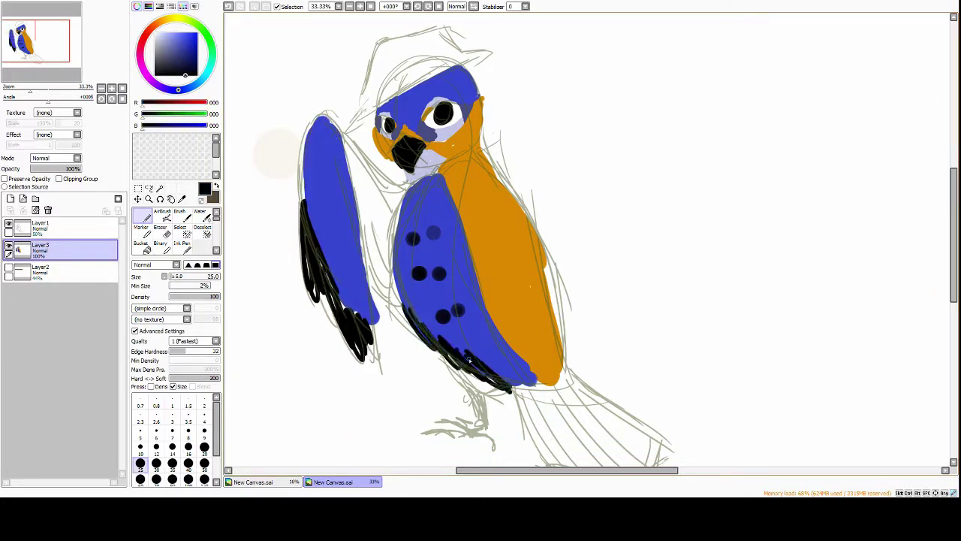
drag(481, 342, 537, 394)
Add short pale lavender dashes over the black feather tips of both wings
click(160, 38)
drag(302, 254, 370, 344)
drag(464, 354, 518, 386)
Fill the fanned tail with the orange sampled from the body
drag(513, 306, 433, 184)
alt+click(510, 304)
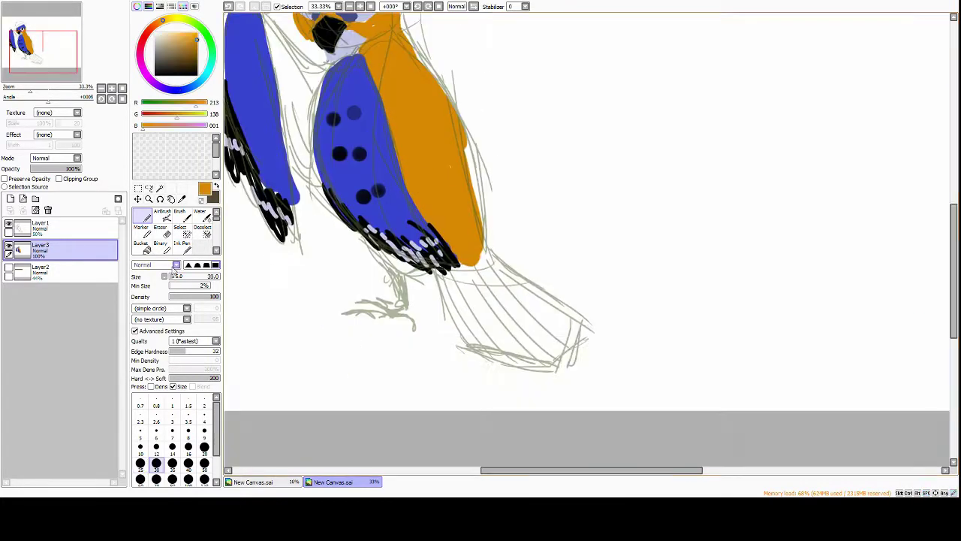
mouse_move(481, 263)
mouse_down()
mouse_move(443, 342)
mouse_move(481, 361)
mouse_up()
mouse_move(526, 278)
mouse_down()
mouse_move(504, 329)
mouse_move(550, 353)
mouse_up()
Paint a black band across the end of the tail and add pale lavender feather tips
alt+click(439, 255)
drag(465, 300, 556, 345)
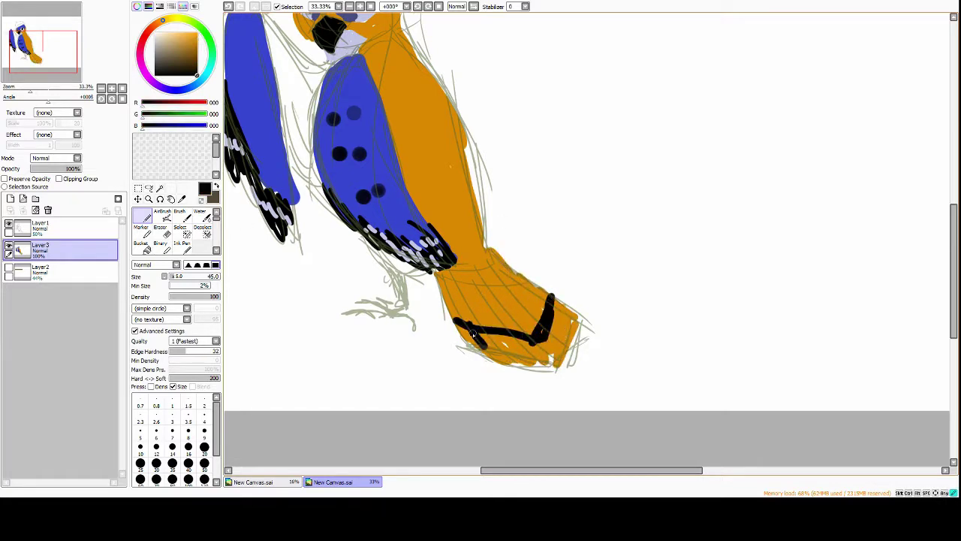
mouse_move(481, 360)
mouse_down()
mouse_move(570, 331)
mouse_move(563, 345)
mouse_up()
click(160, 38)
Paint the leg and clawed foot brown, and the belly beneath the folded wing pale lavender
mouse_move(394, 263)
mouse_down()
mouse_move(469, 323)
mouse_move(450, 372)
mouse_up()
drag(428, 370, 491, 389)
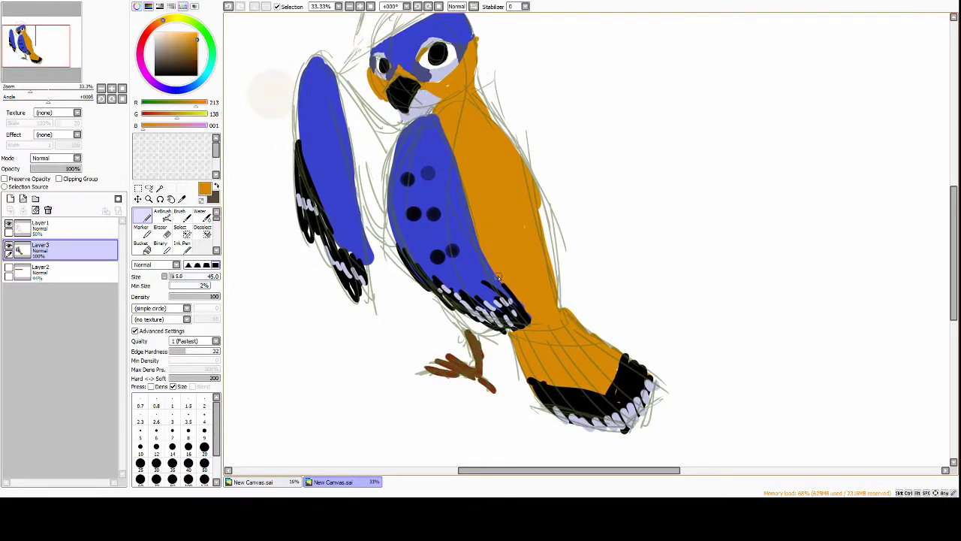
alt+click(470, 327)
Paint the inner feathers of the raised wing black with pale lavender bars
alt+click(525, 311)
mouse_move(353, 83)
mouse_down()
mouse_move(376, 240)
mouse_move(390, 248)
mouse_up()
alt+click(341, 199)
Outline the hat above the head in dark purple and fill it with the same colour
drag(494, 48, 491, 120)
click(159, 87)
click(184, 58)
mouse_move(368, 113)
mouse_down()
mouse_move(451, 77)
mouse_move(451, 45)
mouse_up()
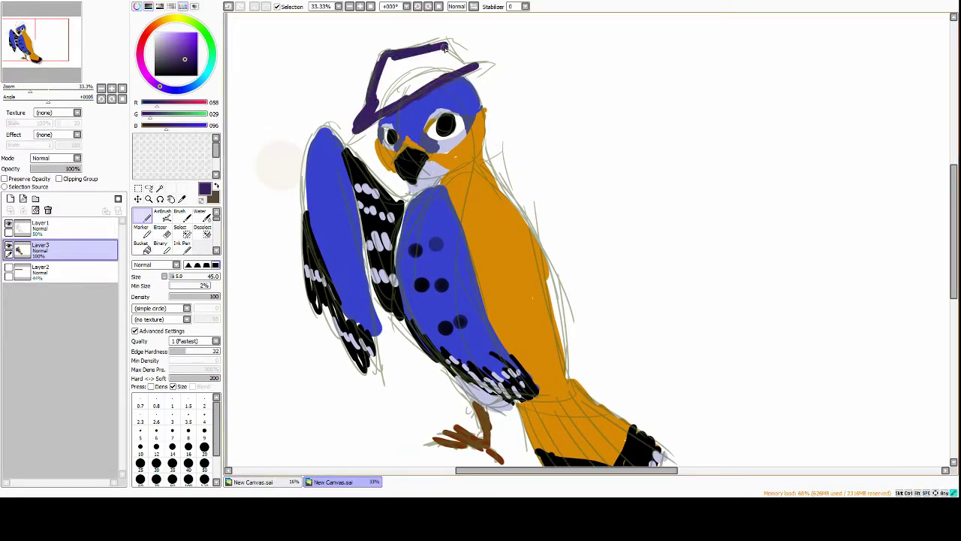
drag(383, 90, 458, 64)
Lasso the raised wing on the colour layer and adjust it slightly with a free transform
drag(421, 225, 451, 190)
click(148, 188)
mouse_move(420, 90)
mouse_down()
mouse_move(353, 322)
mouse_move(330, 112)
mouse_up()
key(ctrl+t)
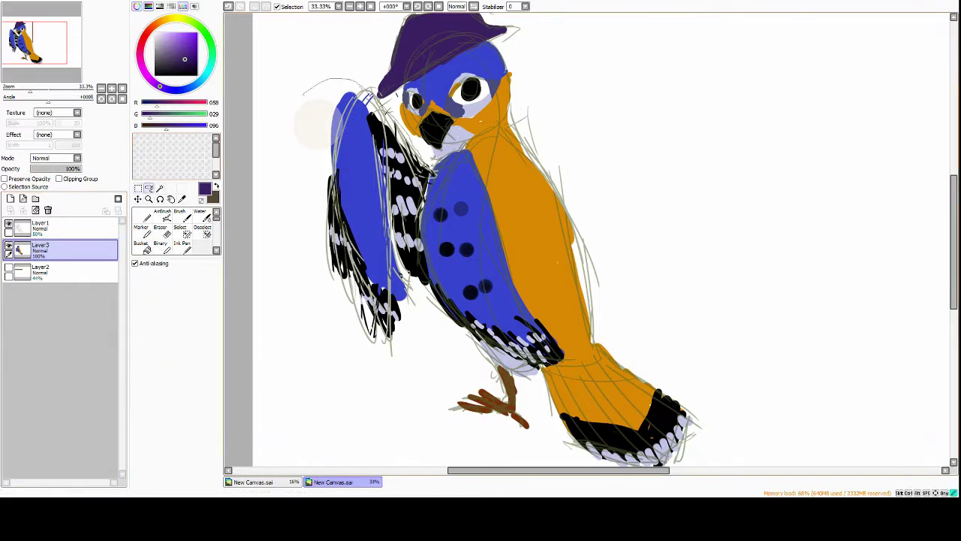
drag(238, 146, 253, 178)
key(Return)
Hide the colour layer and ink the larger eye's outline in black at brush size 5 on a new layer above the sketch
click(11, 209)
click(9, 269)
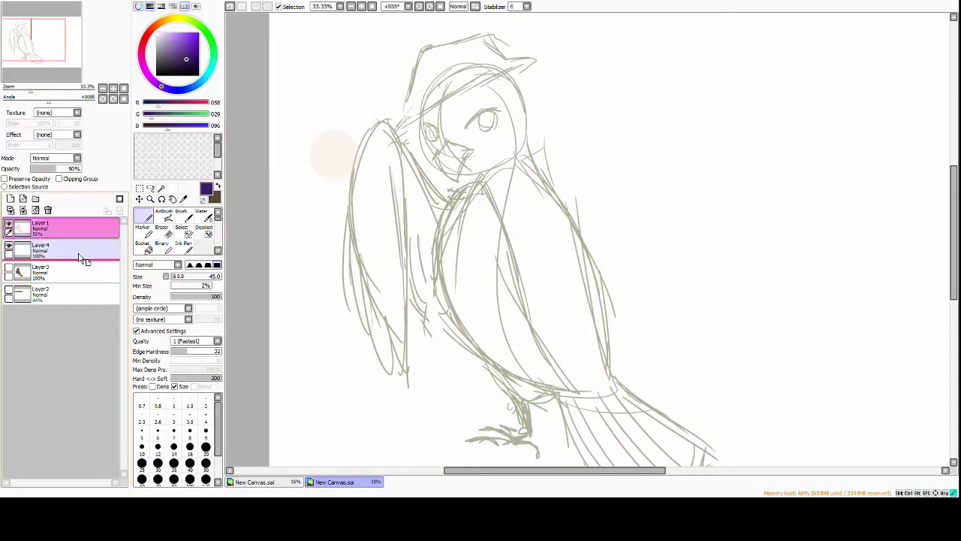
scroll(349, 89, up, 5)
key(x)
scroll(495, 185, up, 2)
drag(318, 238, 645, 89)
drag(312, 225, 616, 140)
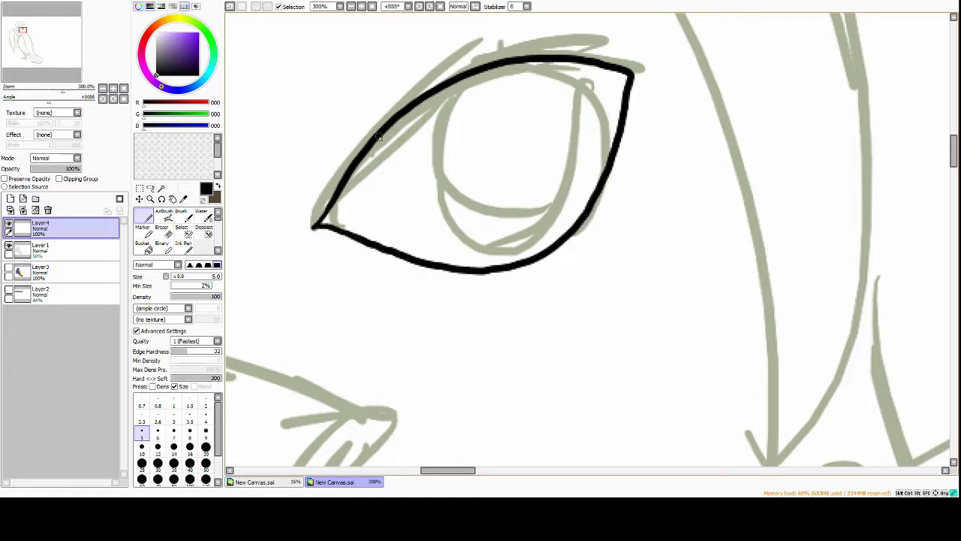
Ink the curve near the larger eye's inner corner and thicken its upper lid
drag(379, 138, 406, 253)
mouse_move(314, 225)
mouse_down()
mouse_move(541, 51)
mouse_move(627, 66)
mouse_up()
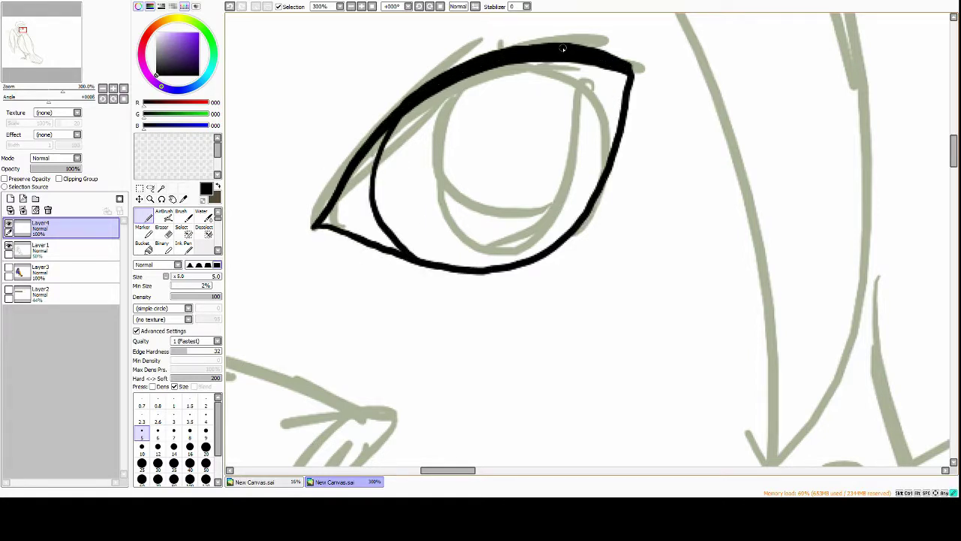
drag(629, 105, 623, 88)
Ink the larger eye's iris with an enlarged brush, and reset the brush to size 5
key(bracketright)
key(bracketright)
key(bracketright)
key(bracketright)
key(bracketright)
key(bracketright)
key(bracketright)
key(bracketright)
key(bracketright)
mouse_move(458, 105)
mouse_down()
mouse_move(444, 225)
mouse_move(451, 214)
mouse_move(563, 217)
mouse_move(541, 171)
mouse_up()
scroll(571, 181, down, 2)
scroll(603, 188, up, 3)
key(bracketleft)
key(bracketleft)
key(bracketleft)
key(bracketleft)
key(bracketleft)
key(bracketleft)
key(bracketleft)
key(bracketleft)
key(bracketleft)
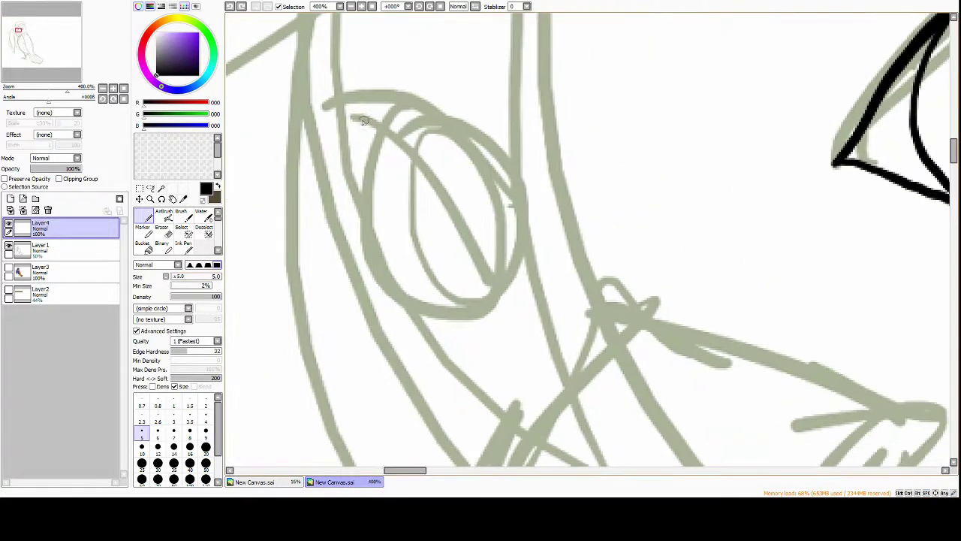
mouse_move(321, 108)
mouse_down()
mouse_move(439, 105)
mouse_move(424, 108)
mouse_up()
key(ctrl+z)
key(ctrl+z)
Ink the upper and lower lids of the smaller eye, rotating the canvas for the curve
mouse_move(325, 109)
mouse_down()
mouse_move(449, 118)
mouse_move(545, 255)
mouse_up()
key(End)
key(End)
key(End)
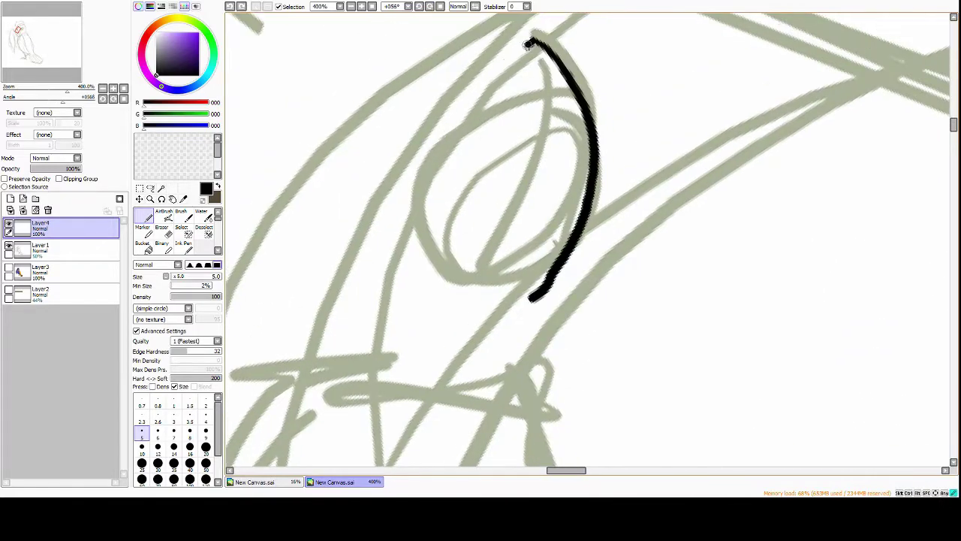
drag(537, 300, 525, 38)
key(Home)
scroll(552, 142, down, 3)
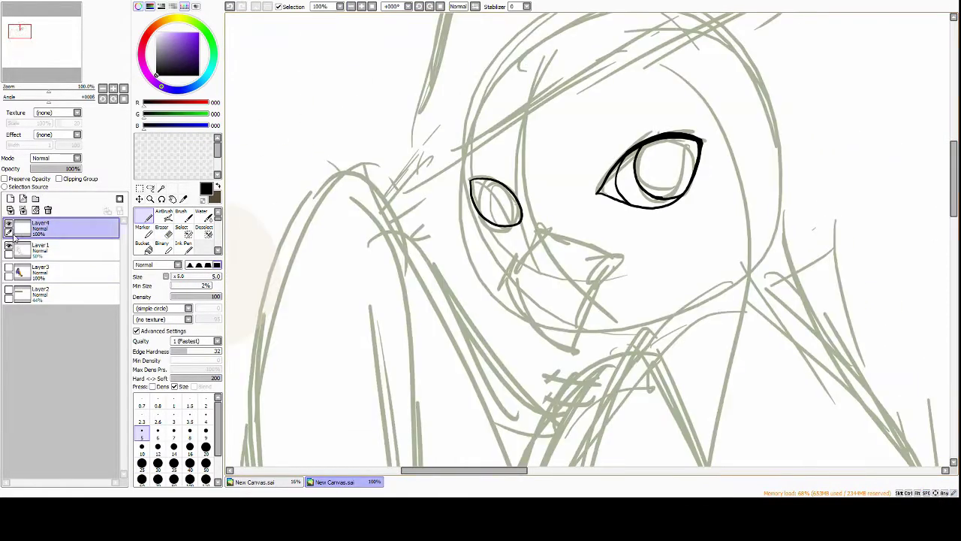
Undo the last lid line and redraw the smaller eye's lower lid and pointed inner corner
scroll(368, 136, up, 3)
key(ctrl+z)
drag(516, 255, 526, 311)
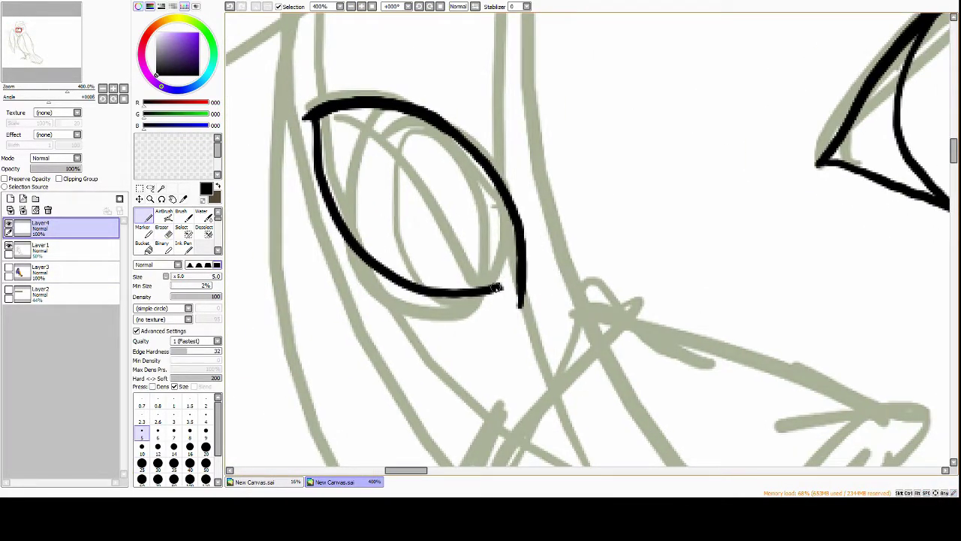
drag(470, 286, 518, 297)
Ink the smaller eye's iris, and draw inner pupil curves in both eyes with the sketch layer hidden
drag(380, 139, 403, 314)
scroll(403, 313, down, 4)
scroll(408, 98, up, 3)
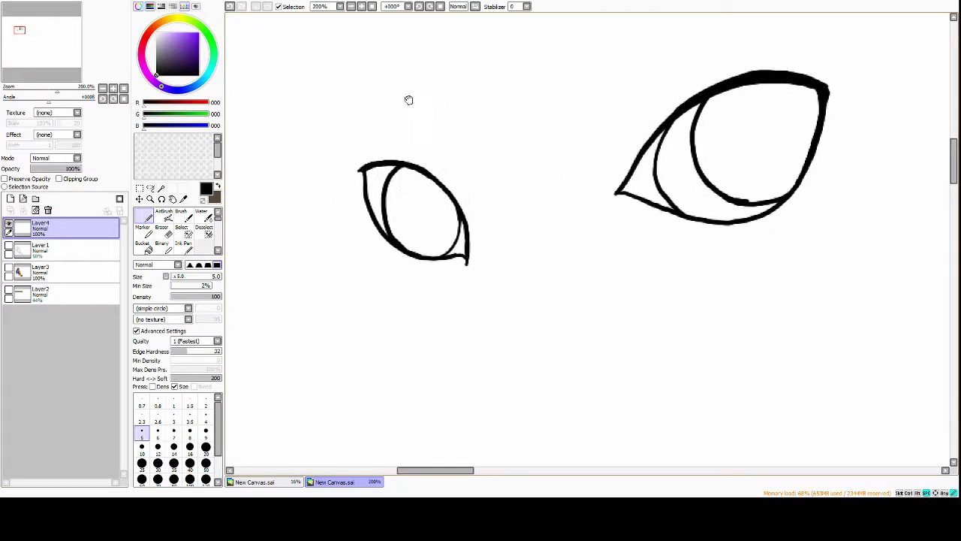
drag(728, 113, 800, 154)
scroll(392, 208, up, 1)
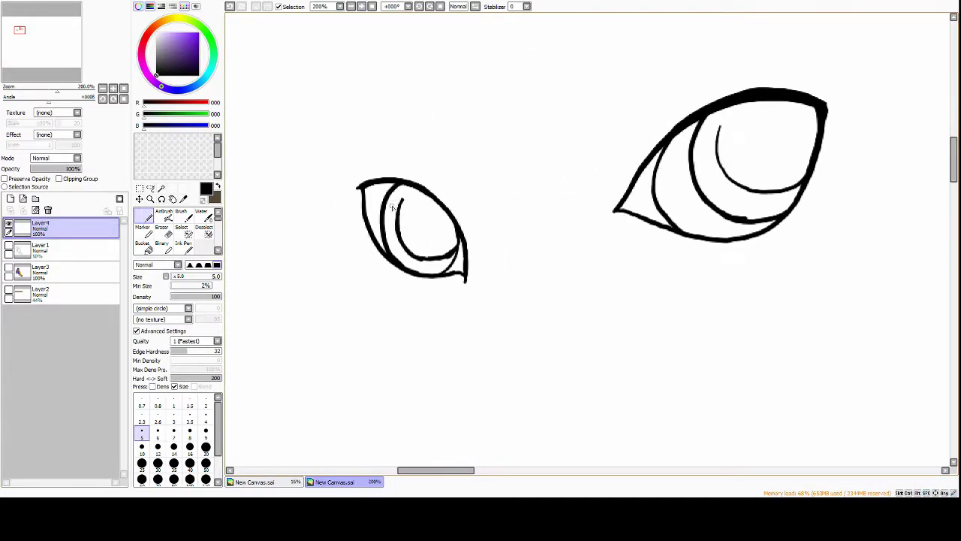
Handwrite "what..." below the eyes and draw an arrow from it to each eye
scroll(519, 178, down, 2)
drag(553, 225, 567, 204)
drag(494, 225, 571, 281)
drag(450, 300, 393, 270)
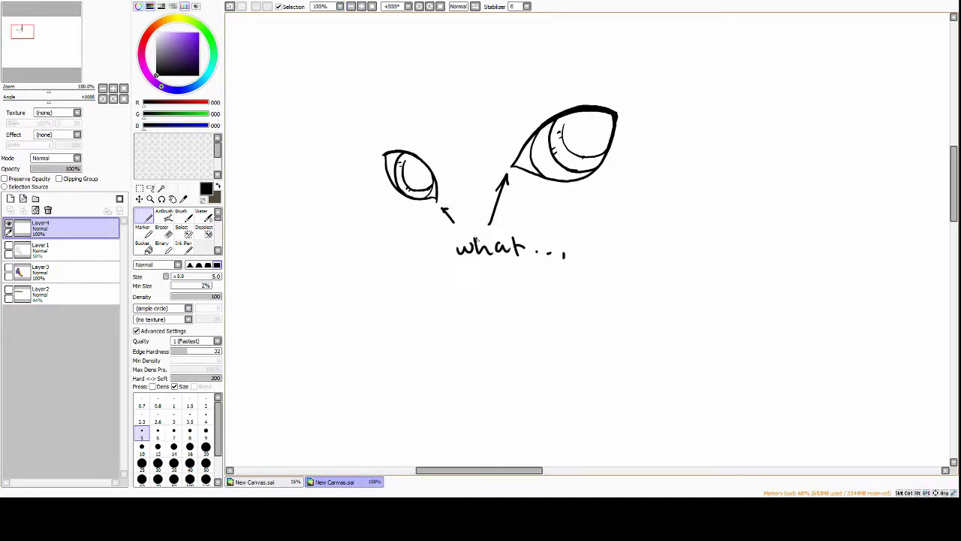
Remove the handwritten "what..." note and the two arrows pointing at the eyes
key(e)
drag(450, 222, 500, 203)
key(ctrl+z)
key(ctrl+z)
key(ctrl+z)
key(a)
scroll(404, 101, up, 2)
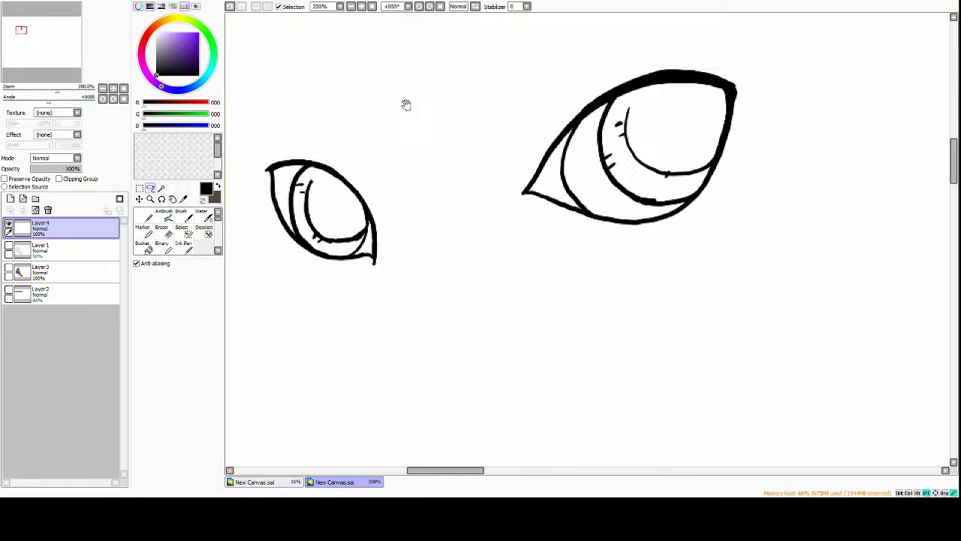
Erase the larger eye's inner corner and redraw it as a longer, downward-curving point, checking it without the sketch
key(Return)
key(n)
drag(593, 124, 623, 202)
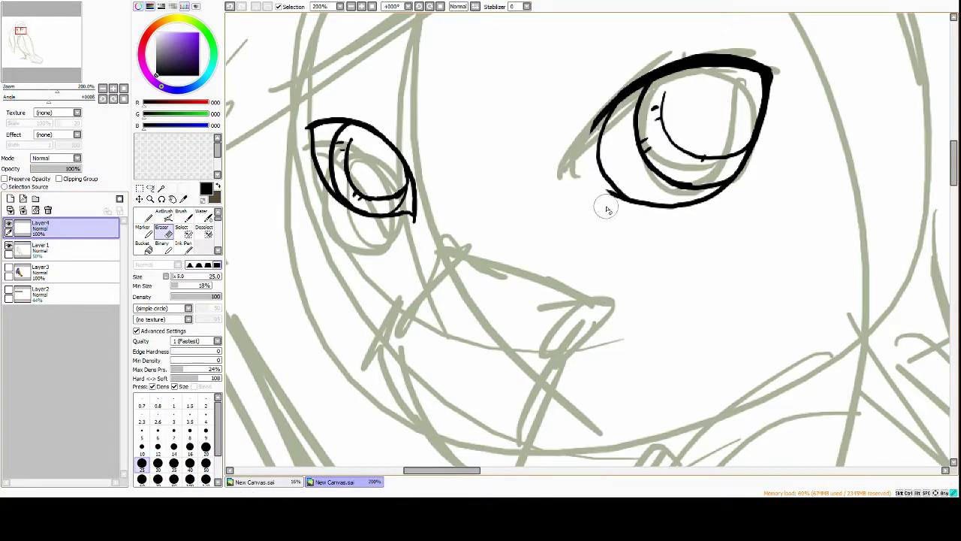
ctrl+click(40, 248)
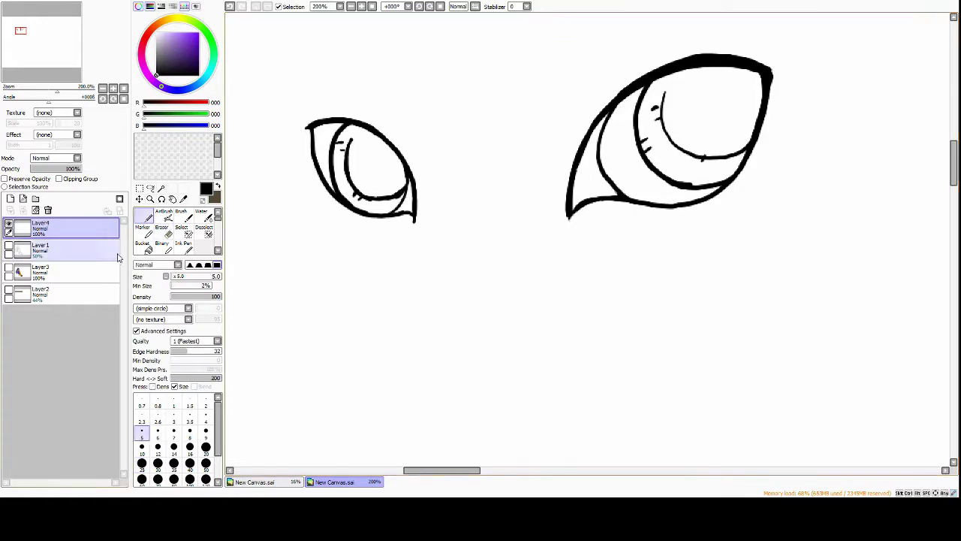
scroll(548, 202, down, 3)
scroll(417, 144, up, 3)
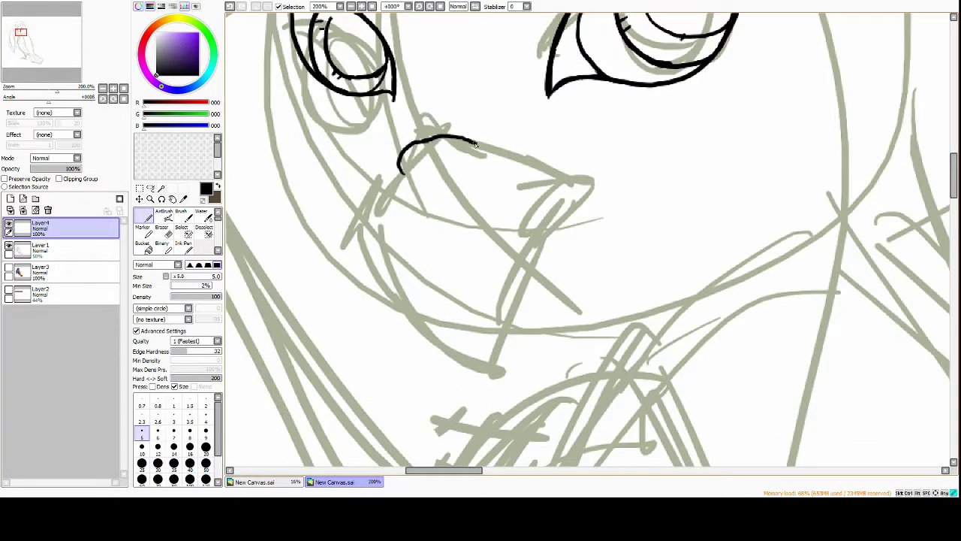
Ink the rounded cere and hooked beak over the sketch, and dot two nostrils on the cere
mouse_move(488, 176)
mouse_down()
mouse_move(400, 174)
mouse_move(410, 160)
mouse_up()
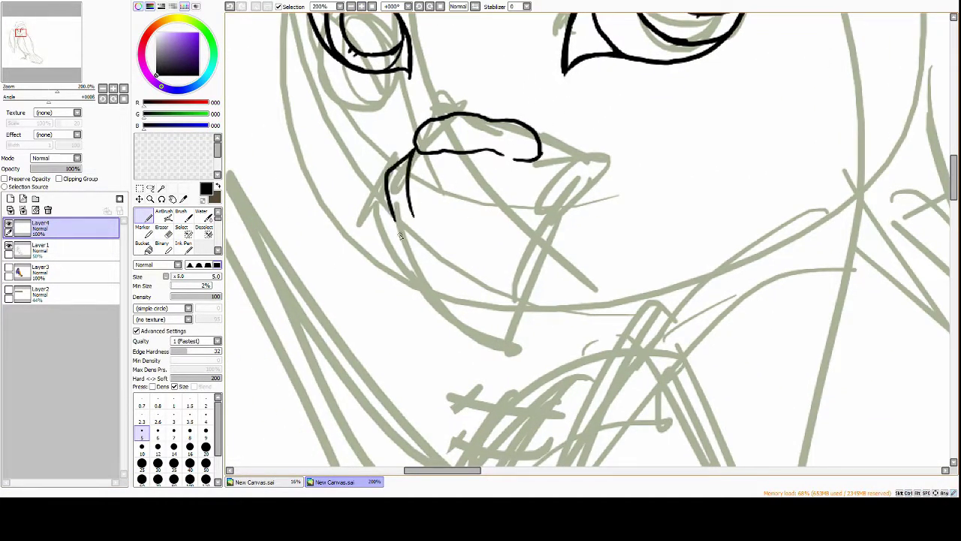
drag(391, 214, 480, 323)
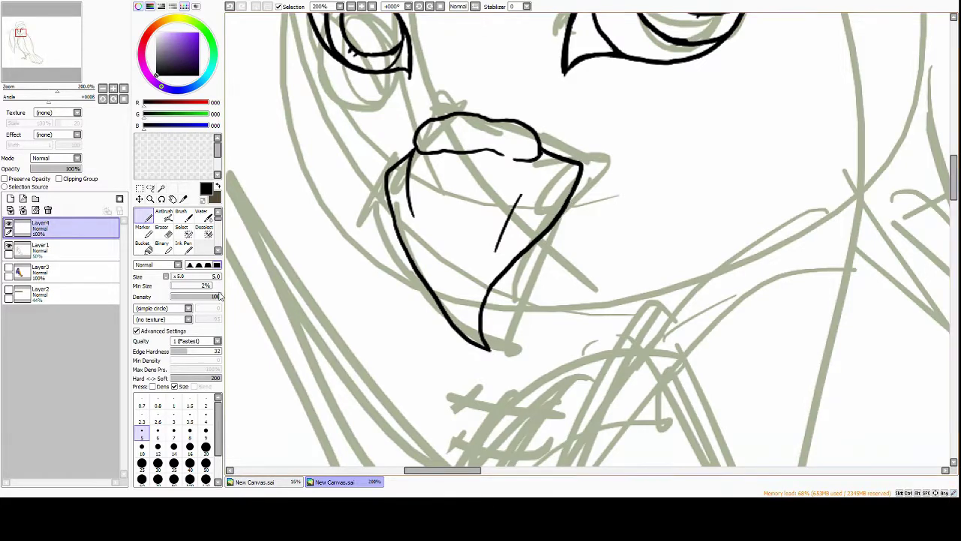
click(8, 245)
click(524, 143)
click(427, 138)
scroll(455, 147, down, 5)
scroll(455, 147, up, 4)
scroll(455, 148, down, 1)
click(9, 244)
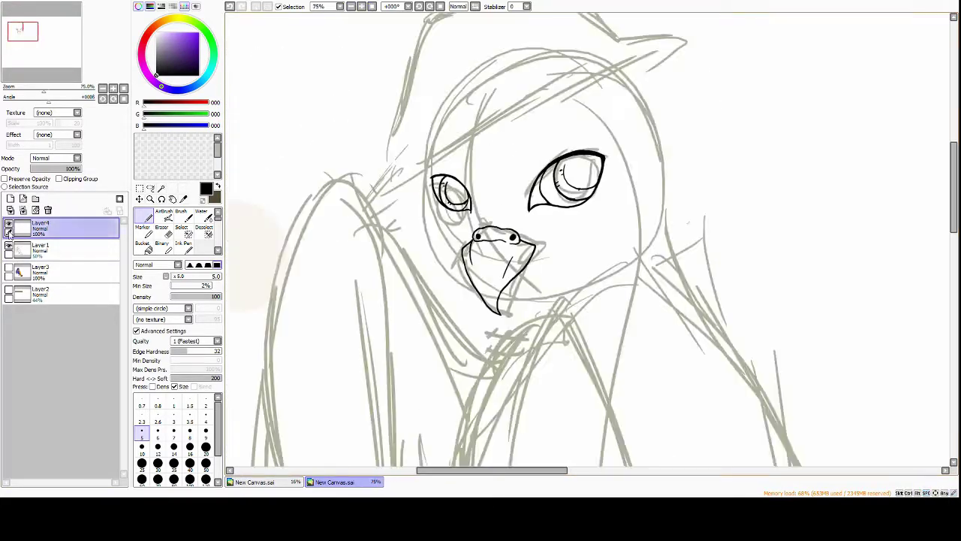
Ink the face outline beside the smaller eye down to the beak, with a small feather tuft at the throat
scroll(353, 90, up, 2)
drag(347, 225, 449, 331)
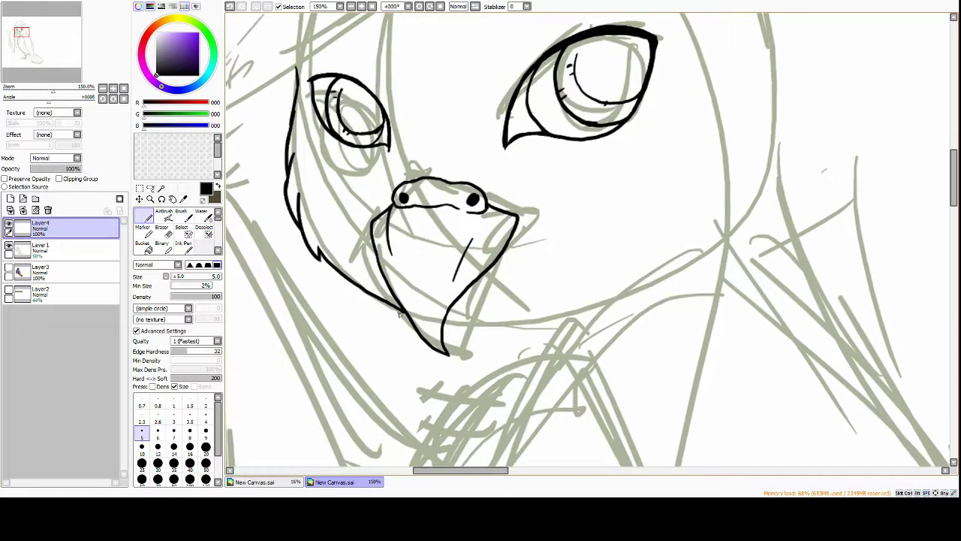
drag(375, 300, 394, 392)
Lower the sketch layer's opacity to 18% and ink the back of the head and jagged cheek feathers on Layer4
click(45, 246)
scroll(480, 247, down, 2)
click(83, 227)
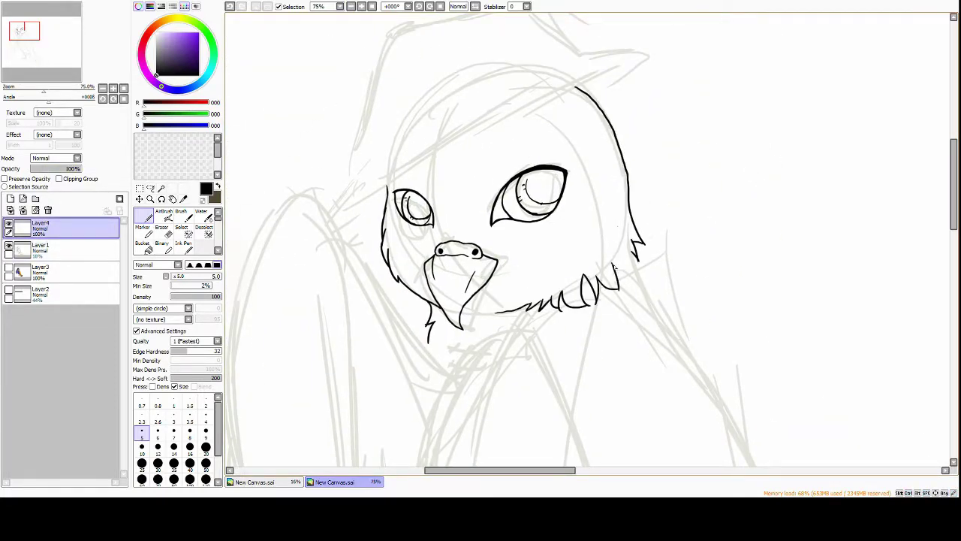
Ink the near wing's long front edge and the rounded shoulder curve below the head
scroll(636, 259, down, 5)
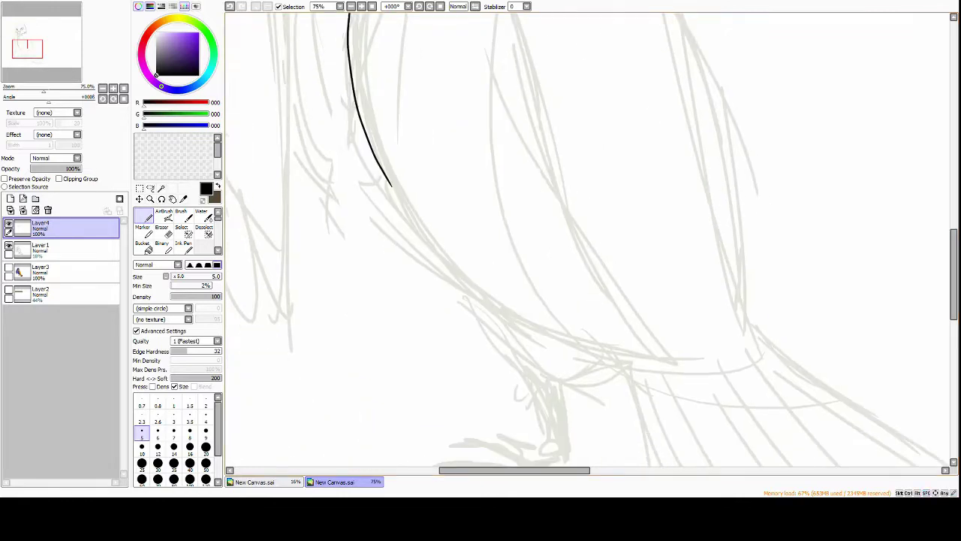
drag(487, 94, 539, 277)
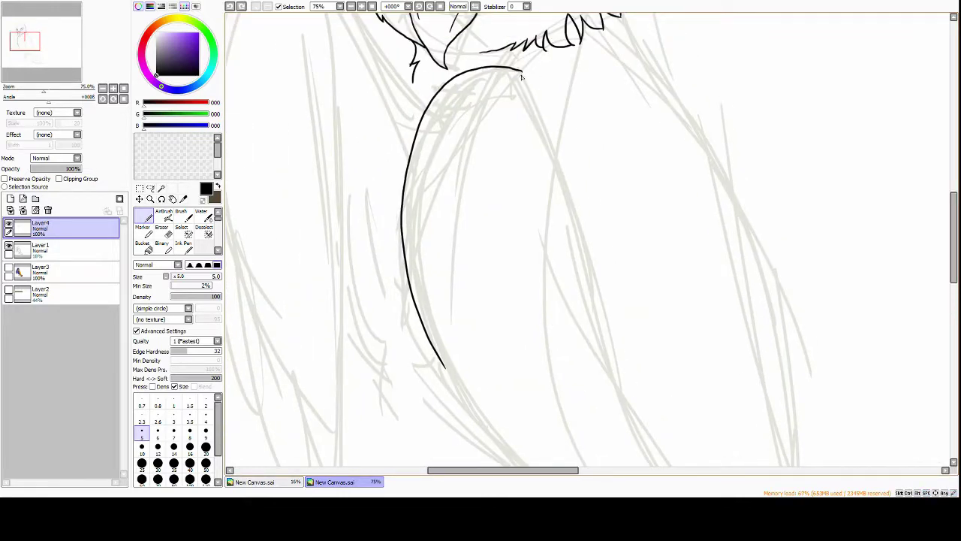
scroll(463, 202, down, 1)
drag(420, 302, 450, 324)
Ink a scalloped feather row across the lower near wing with long flight feathers hanging from it
scroll(468, 270, down, 2)
drag(432, 239, 590, 279)
scroll(389, 224, down, 1)
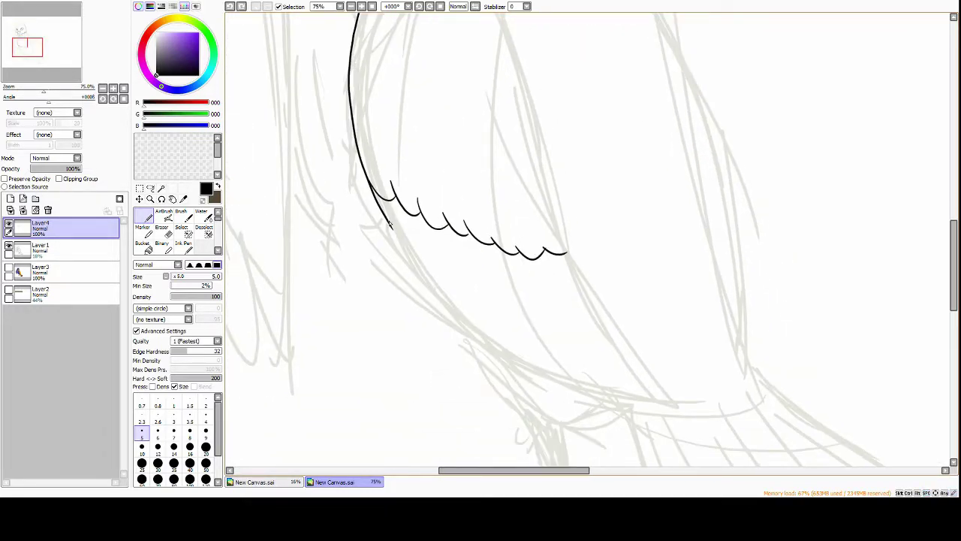
drag(438, 289, 486, 330)
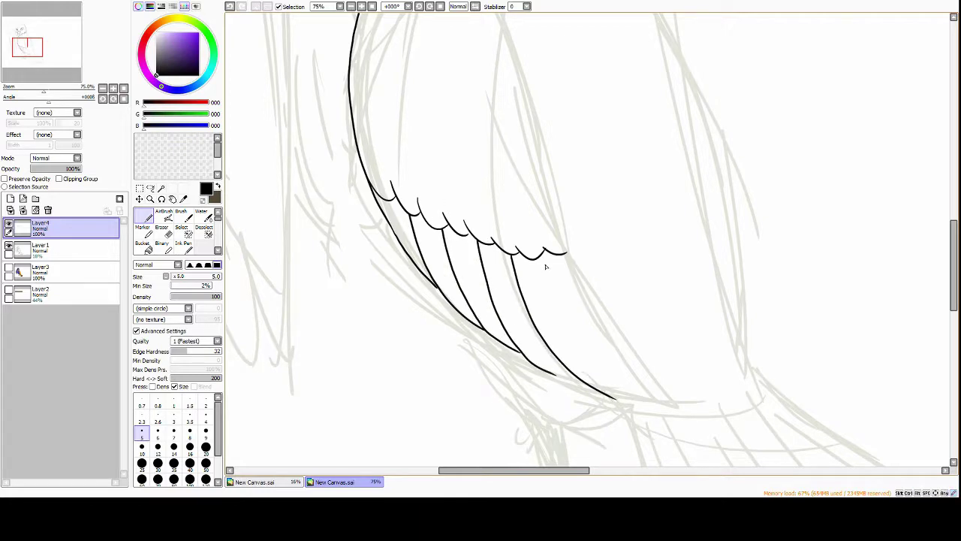
drag(621, 313, 568, 339)
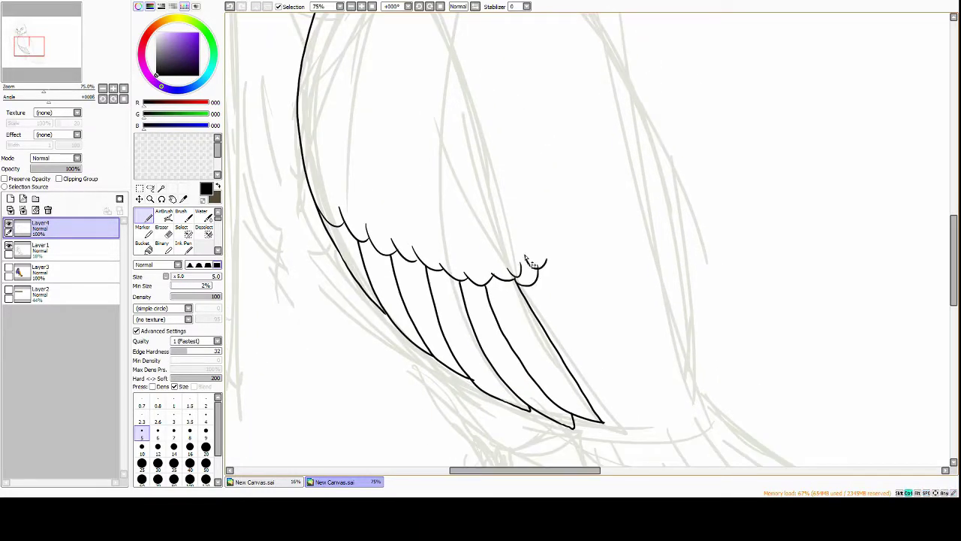
Ink a second scalloped row higher on the near wing and a scalloped back edge down from the shoulder
drag(330, 178, 377, 264)
drag(509, 288, 574, 303)
scroll(488, 128, up, 2)
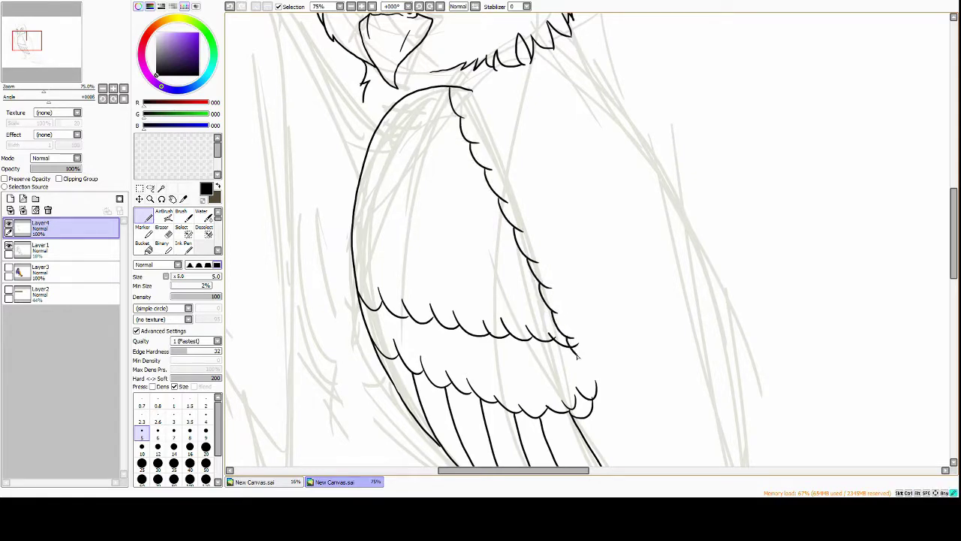
Extend the near wing's back edge and ink the remaining flight feathers at its rear
drag(577, 358, 603, 386)
scroll(581, 294, down, 3)
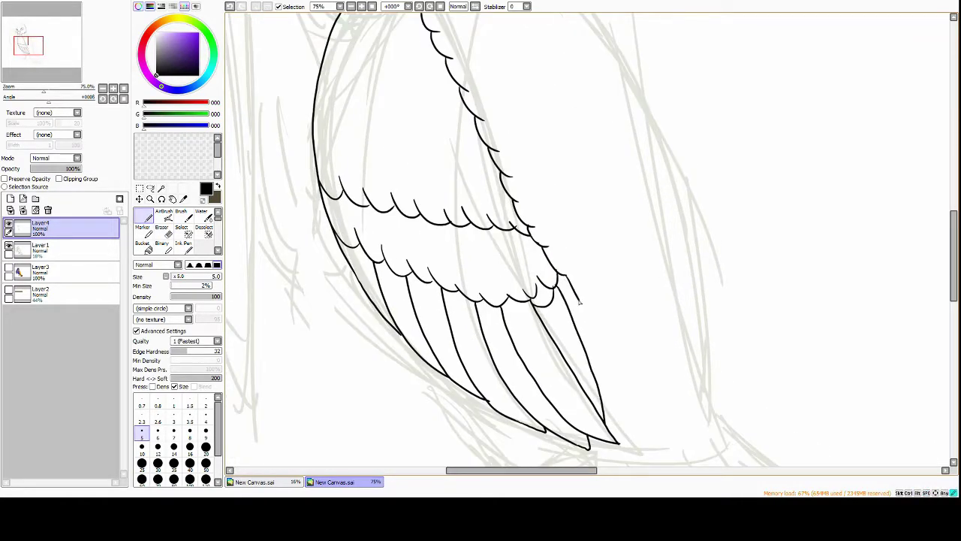
drag(560, 243, 627, 399)
drag(576, 239, 593, 298)
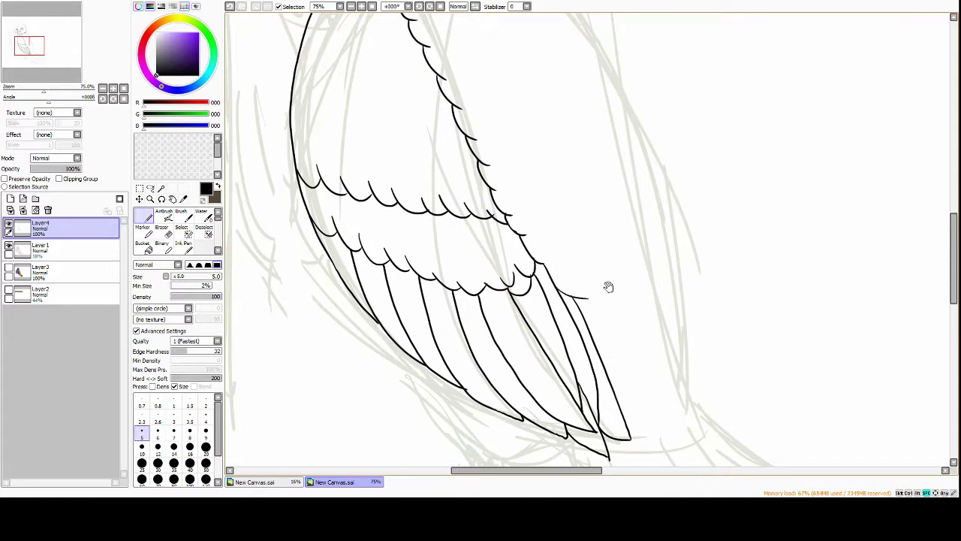
Extend the shoulder line across the body and ink the back contour from the nape to the tail base
scroll(608, 287, up, 6)
scroll(464, 169, down, 2)
scroll(464, 169, up, 2)
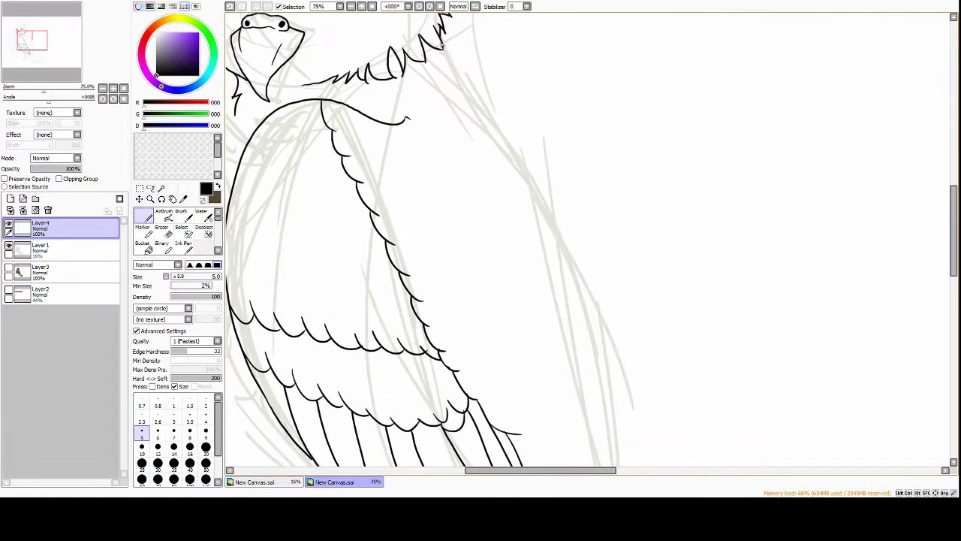
scroll(464, 169, down, 2)
key(End)
key(End)
key(End)
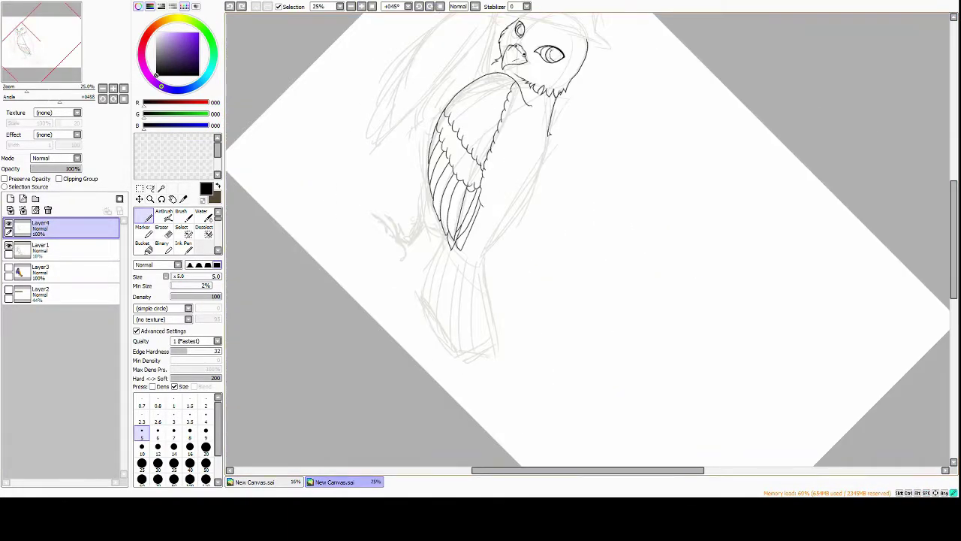
key(Home)
scroll(510, 223, up, 2)
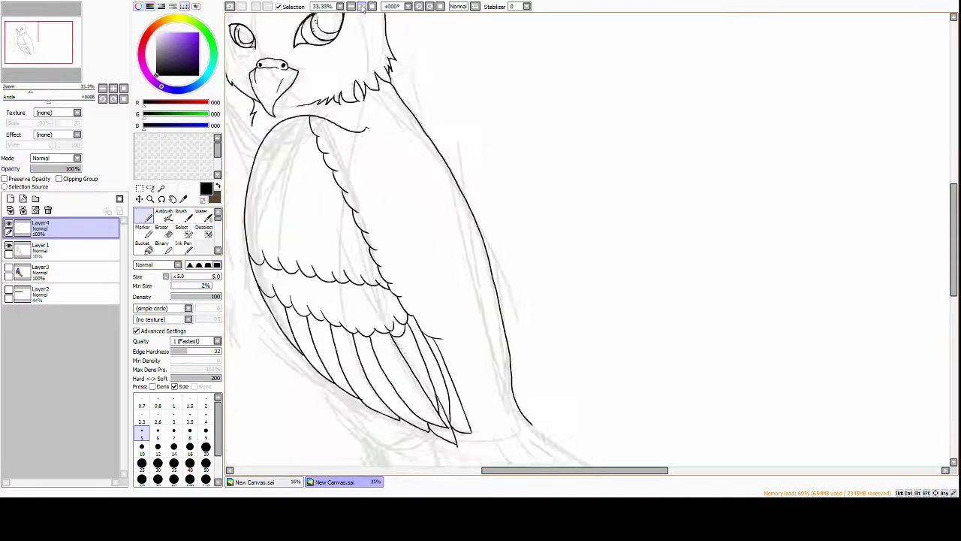
key(e)
scroll(415, 183, up, 1)
scroll(415, 184, down, 5)
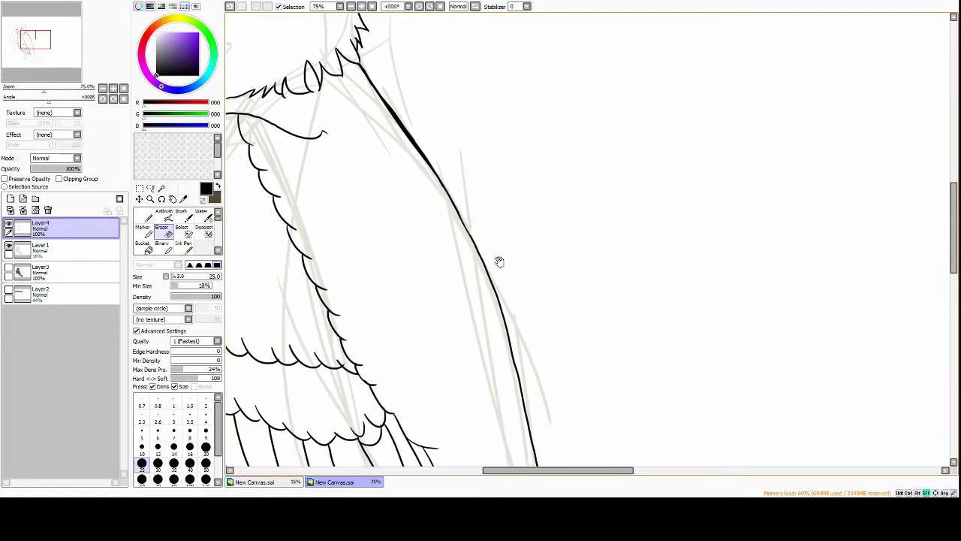
Ink the long dividing lines of the tail feathers and the tail's outer edge
key(n)
drag(388, 169, 559, 396)
drag(428, 187, 603, 405)
drag(464, 181, 657, 417)
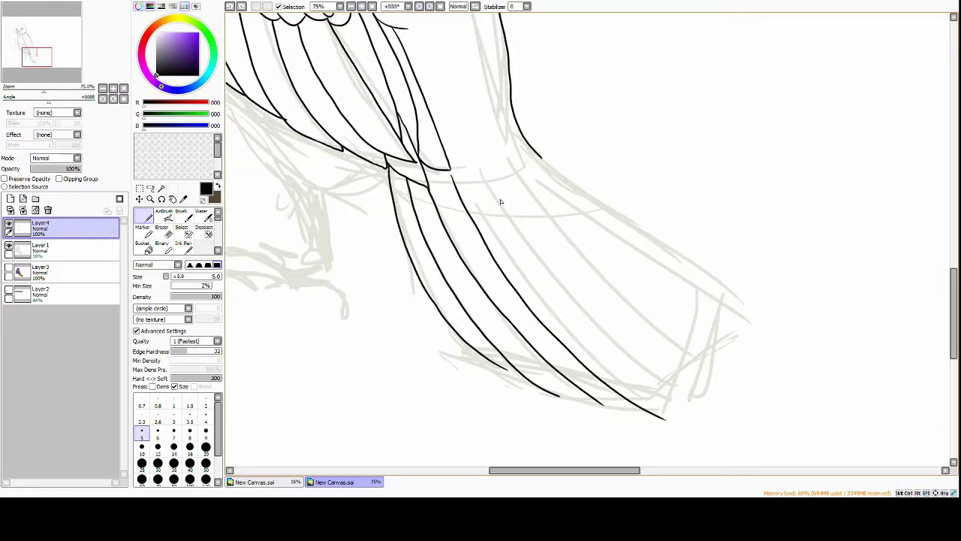
drag(500, 199, 698, 422)
drag(519, 158, 684, 398)
drag(530, 187, 586, 197)
drag(607, 356, 617, 398)
scroll(612, 375, down, 2)
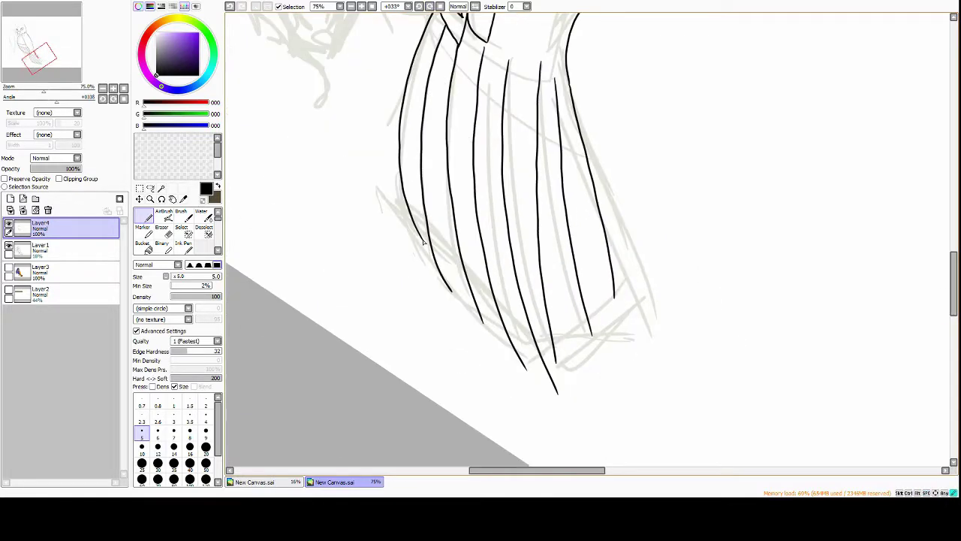
Ink the feather tips that close off the end of the tail
key(e)
key(Escape)
scroll(567, 366, down, 3)
scroll(383, 266, down, 2)
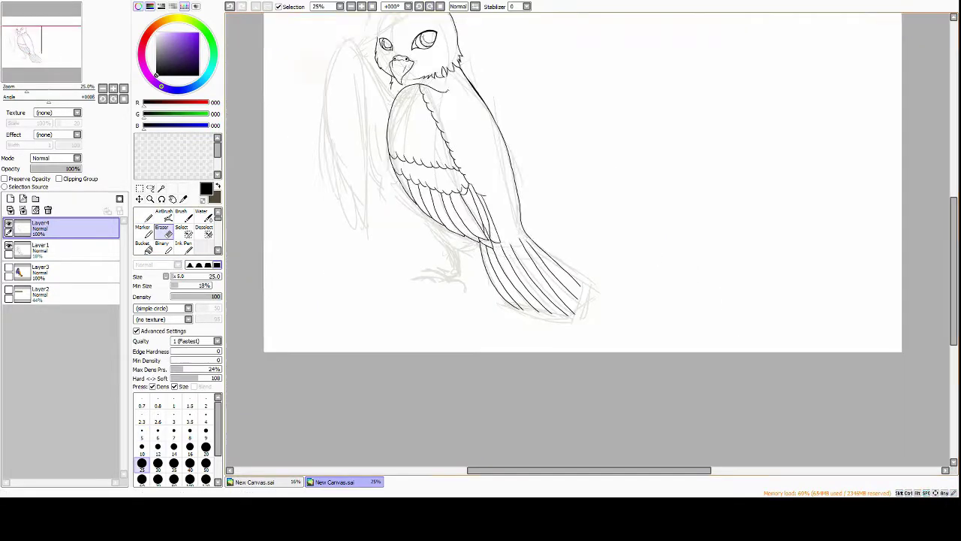
scroll(383, 267, up, 5)
key(n)
mouse_move(546, 291)
mouse_down()
mouse_move(612, 268)
mouse_move(742, 283)
mouse_move(692, 291)
mouse_move(667, 405)
mouse_up()
drag(692, 287, 719, 185)
scroll(586, 248, down, 3)
Add a linework layer and, with the sketch hidden, draw a curved band line across the tail feathers near their tips
click(23, 199)
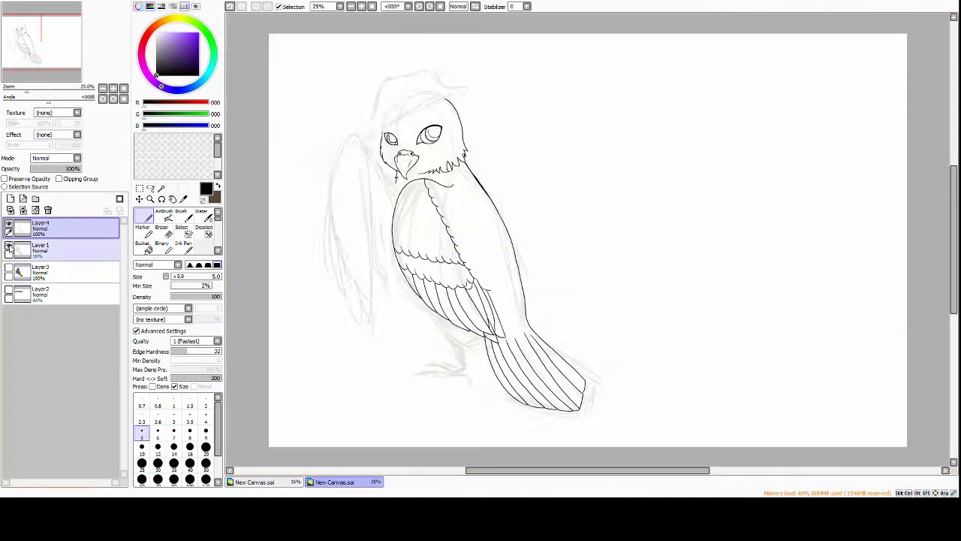
scroll(451, 225, up, 2)
click(149, 248)
click(332, 240)
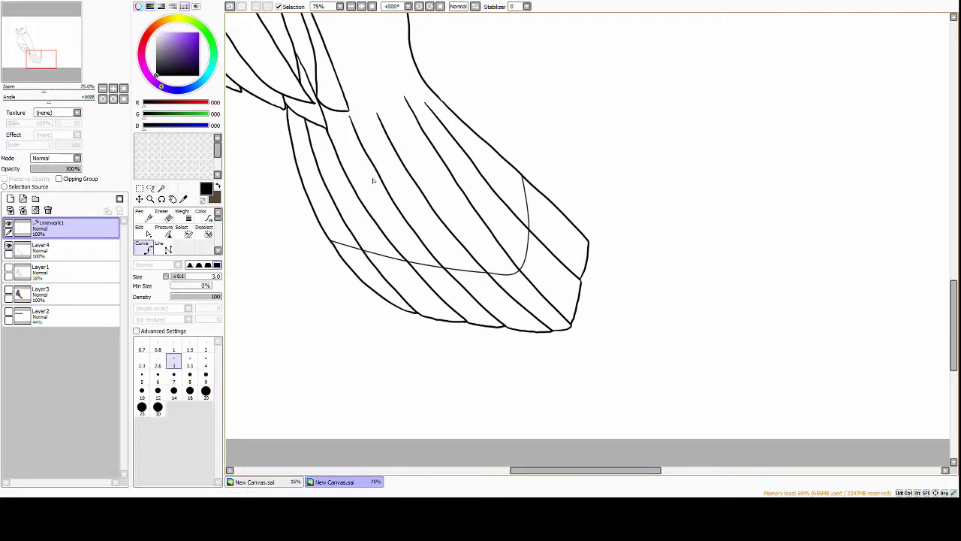
drag(372, 180, 275, 147)
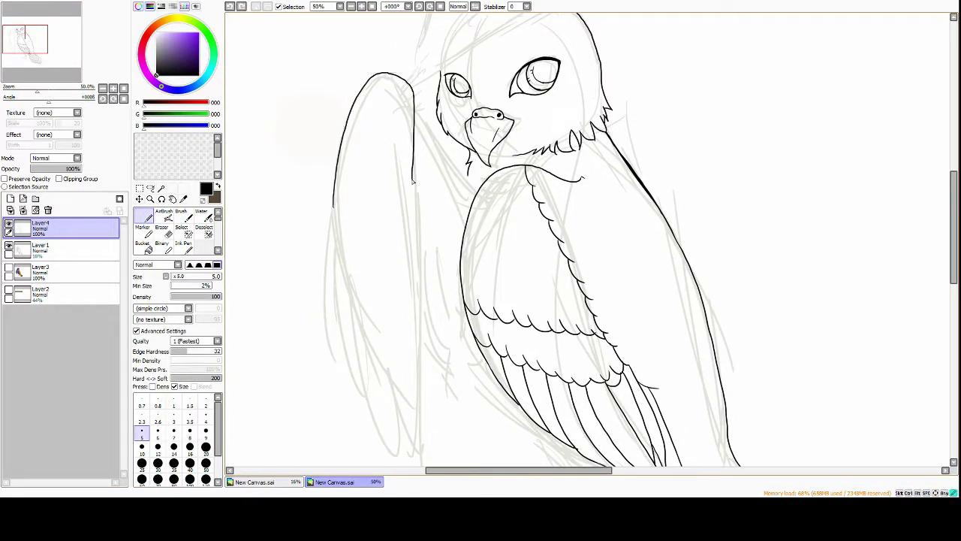
Ink the raised far wing's two scalloped feather rows and its long flight feathers
drag(345, 216, 404, 246)
scroll(404, 247, down, 2)
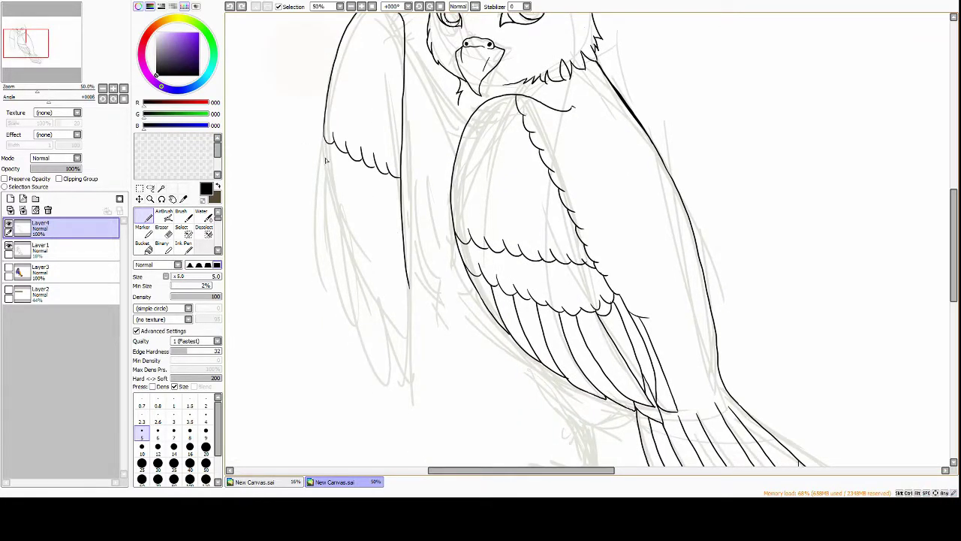
scroll(394, 229, down, 2)
scroll(427, 192, left, 1)
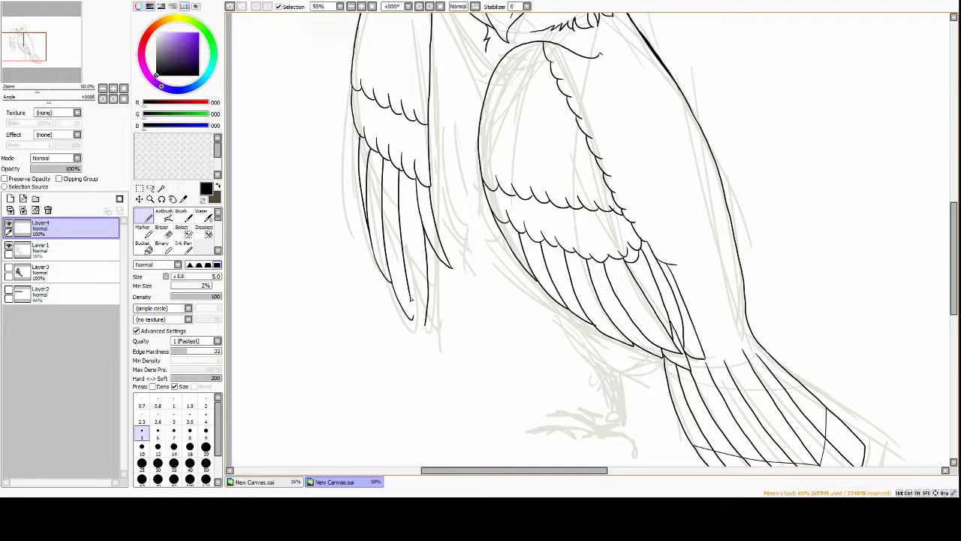
scroll(420, 225, up, 4)
scroll(413, 172, right, 1)
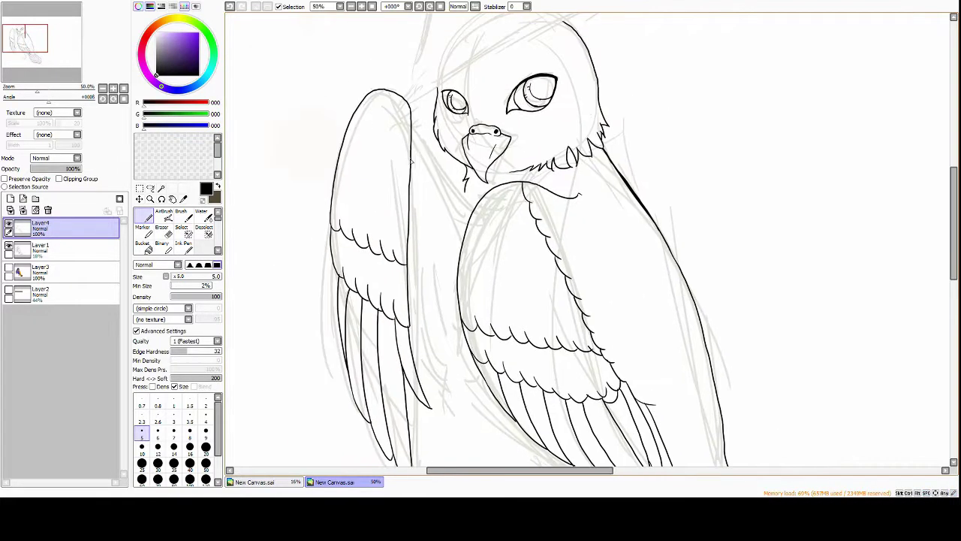
Ink the chest line and fill the far wing's inner section with scalloped rows and shorter flight feathers
drag(466, 179, 460, 251)
scroll(434, 195, down, 3)
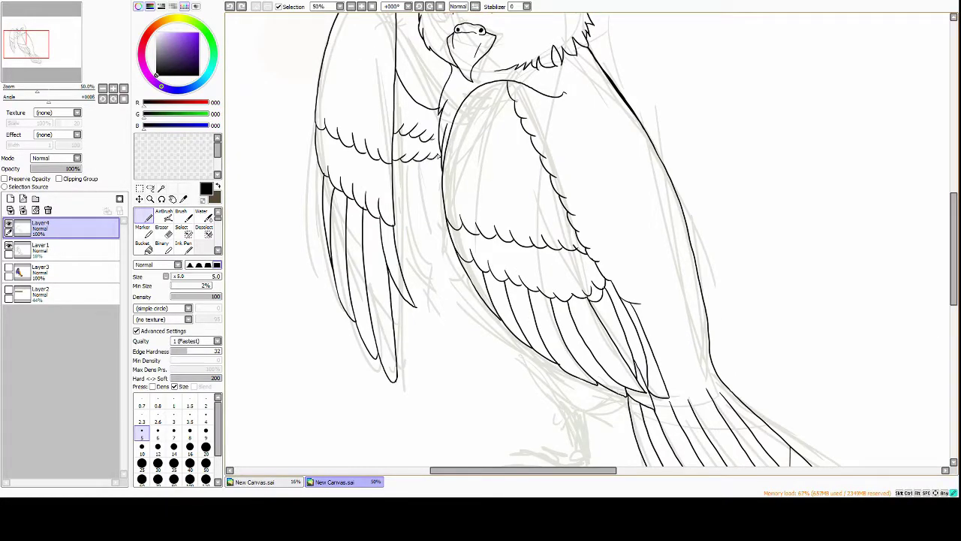
scroll(399, 193, down, 1)
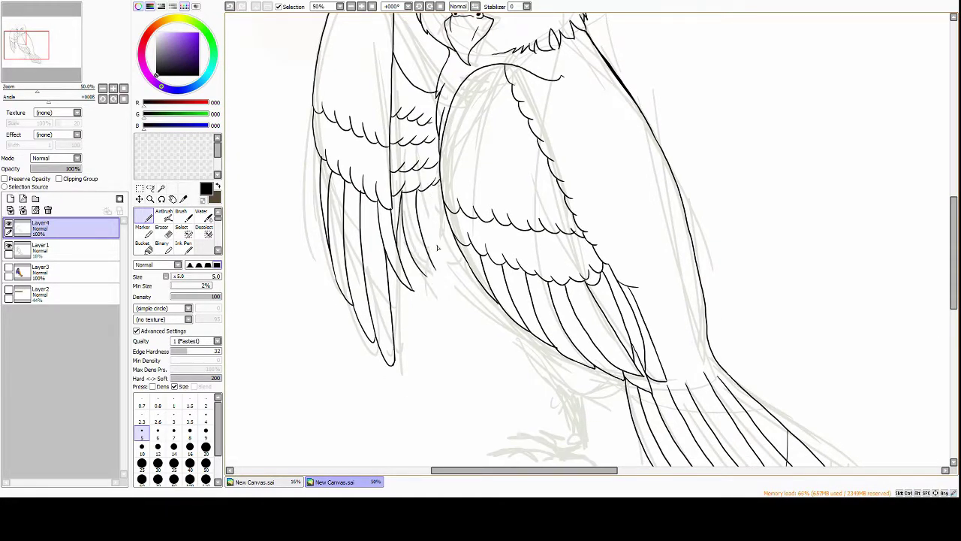
scroll(451, 293, up, 3)
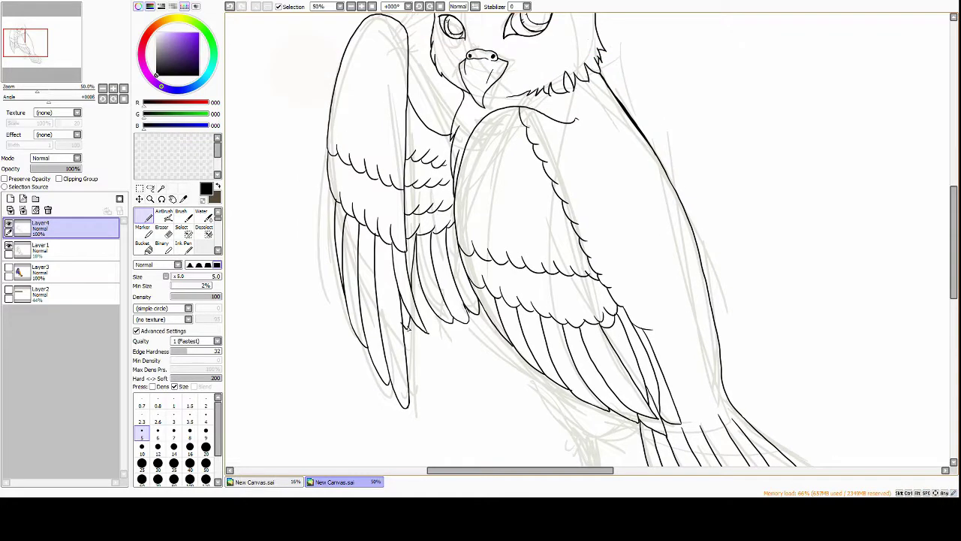
Ink the feathered thigh edge under the near wing and the leg below it, with scale marks down its length
scroll(450, 292, down, 2)
scroll(582, 101, up, 3)
scroll(462, 229, left, 2)
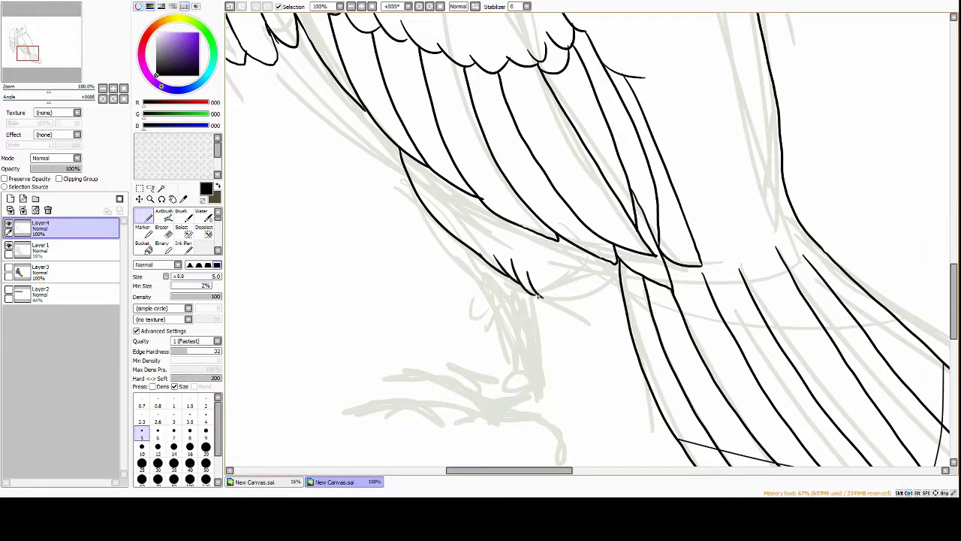
scroll(579, 279, down, 2)
scroll(558, 176, left, 1)
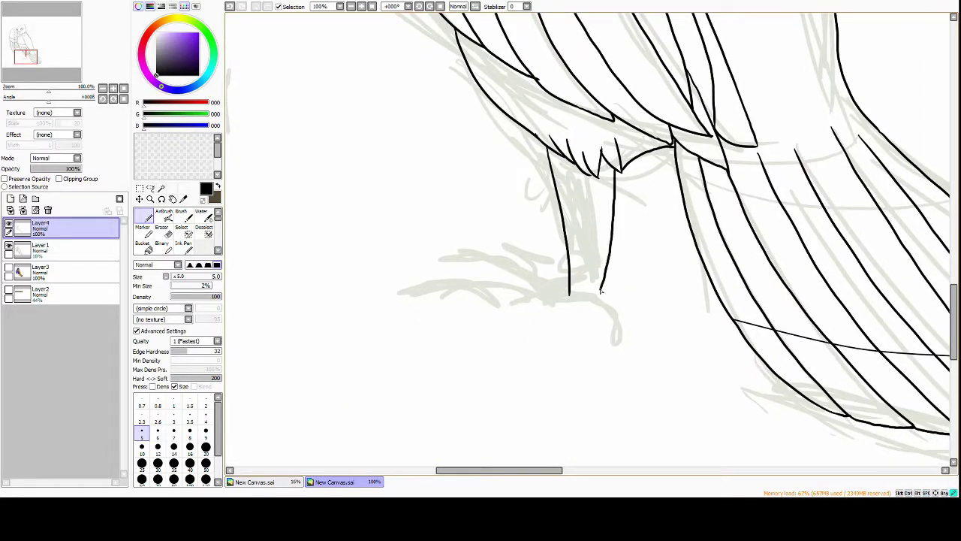
scroll(536, 222, down, 1)
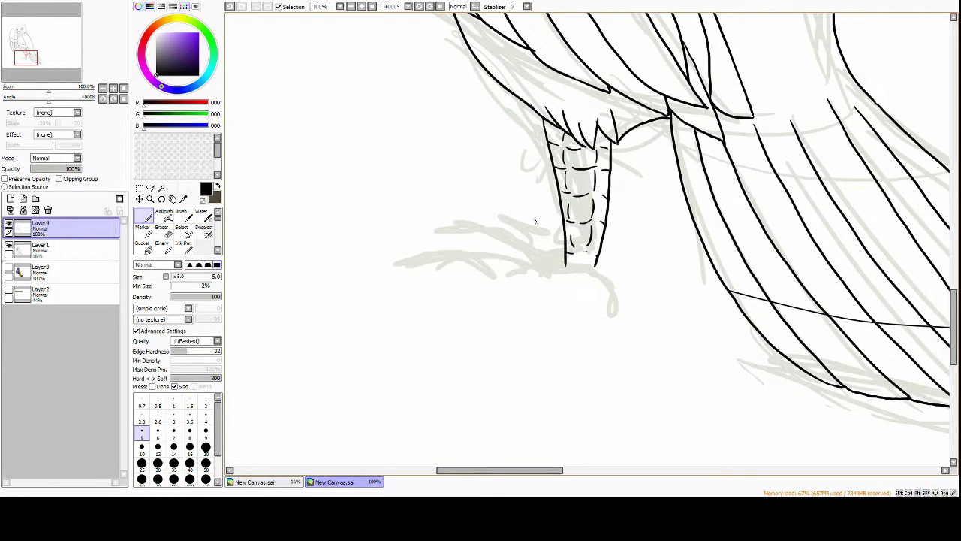
Ink the near foot's back toe with its claw and start the upper contours of the front toes
key(e)
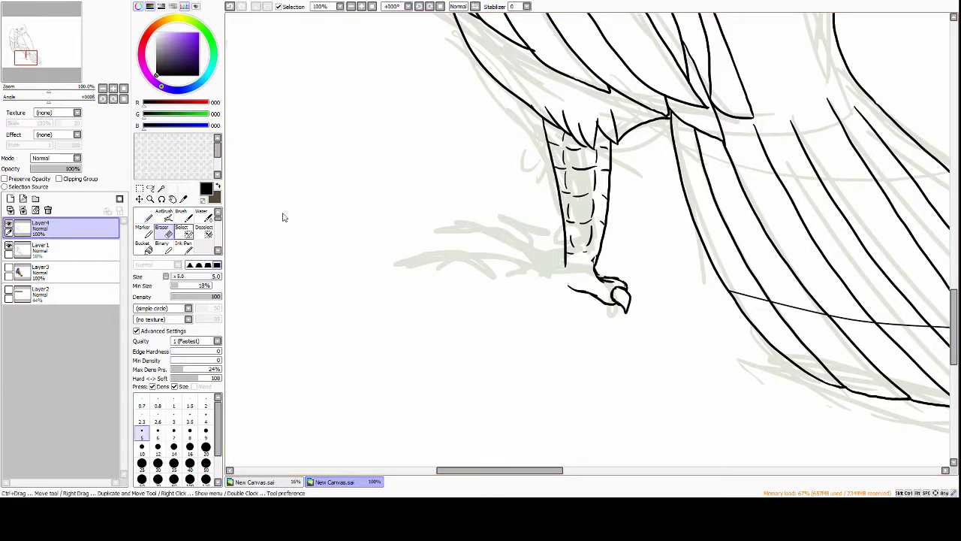
key(n)
scroll(556, 256, up, 1)
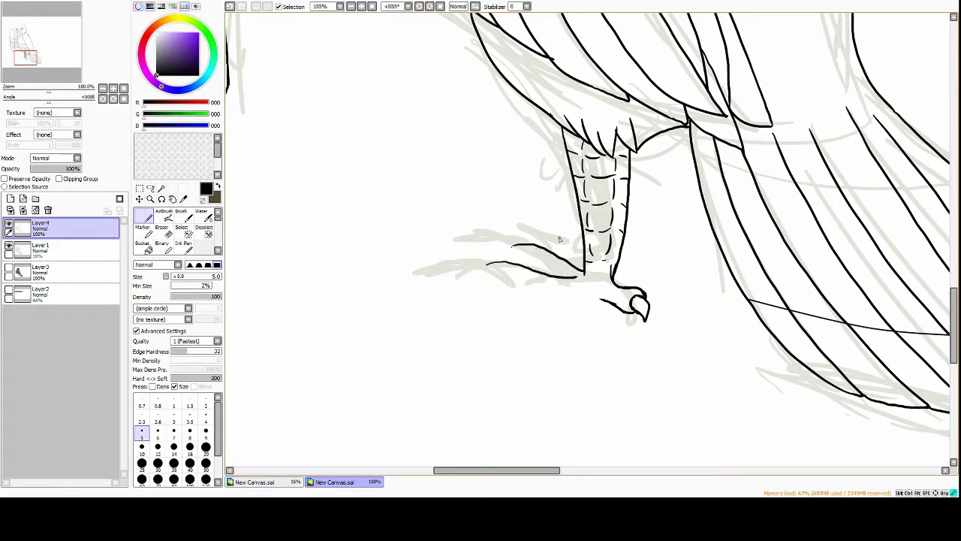
Rotate and reposition the front toe lines so they follow the sketched foot
scroll(559, 239, down, 1)
scroll(559, 238, up, 3)
key(ctrl+t)
drag(481, 270, 463, 224)
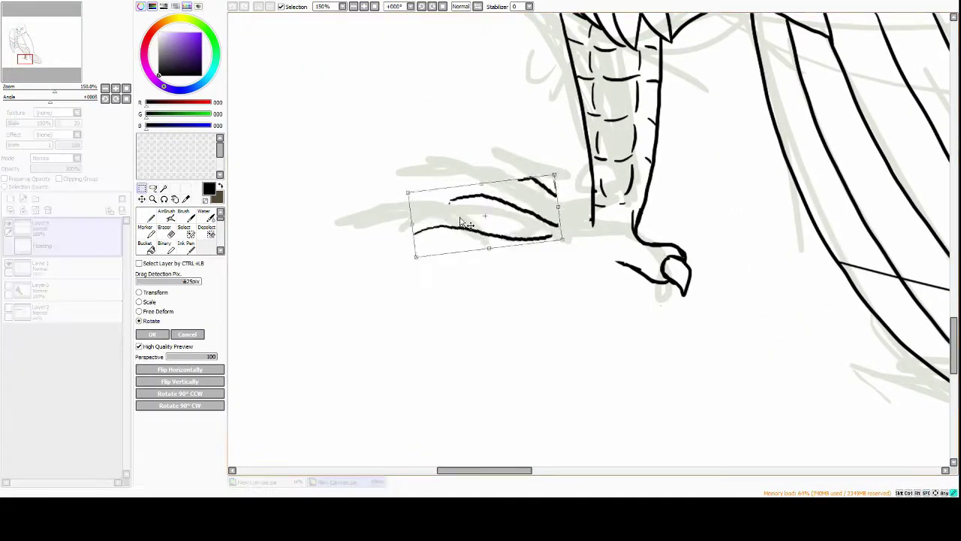
scroll(463, 224, down, 2)
scroll(463, 224, up, 3)
key(Return)
Ink the underside of the near foot and close the two lower front toes with claws
mouse_move(332, 193)
mouse_down()
mouse_move(353, 248)
mouse_move(586, 272)
mouse_move(736, 262)
mouse_up()
scroll(736, 261, down, 1)
scroll(736, 262, up, 1)
mouse_move(365, 207)
mouse_down()
mouse_move(351, 256)
mouse_move(368, 239)
mouse_up()
mouse_move(379, 167)
mouse_down()
mouse_move(374, 199)
mouse_move(516, 223)
mouse_up()
scroll(451, 210, up, 1)
scroll(455, 180, down, 1)
Redraw the third front toe with its claw and clean up the stray line beside it
key(e)
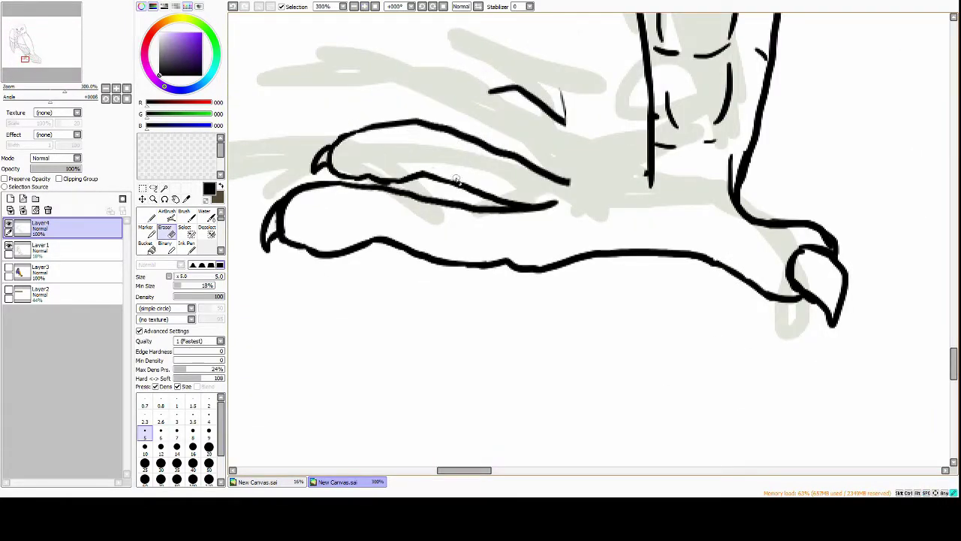
scroll(456, 180, up, 1)
scroll(456, 180, down, 1)
mouse_move(434, 109)
mouse_down()
mouse_move(515, 150)
mouse_move(507, 154)
mouse_move(559, 199)
mouse_up()
key(ctrl+z)
drag(559, 139, 521, 106)
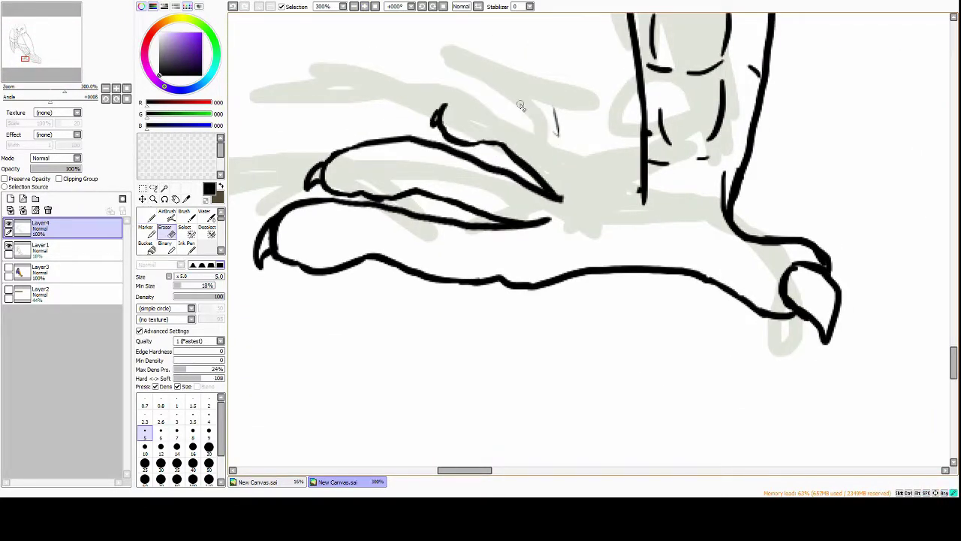
key(n)
drag(454, 96, 642, 193)
Hide the sketch and ink short scalloped feather rows on the body beside the near wing's flight feathers
scroll(642, 194, down, 7)
click(15, 256)
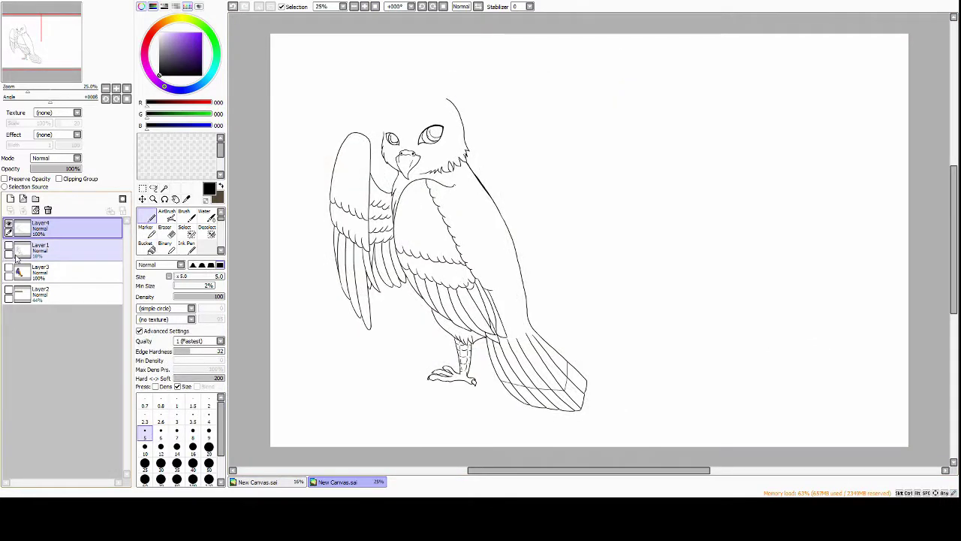
click(365, 6)
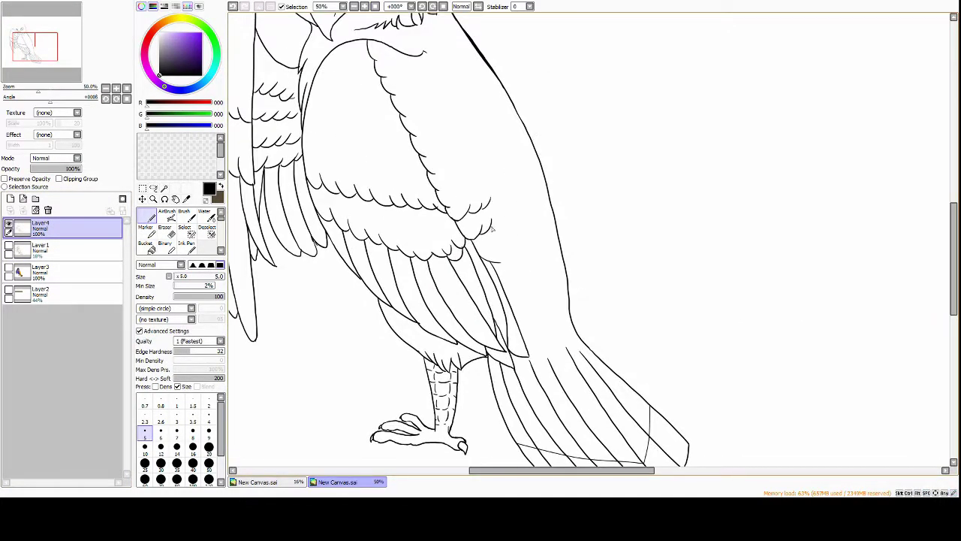
scroll(515, 239, down, 4)
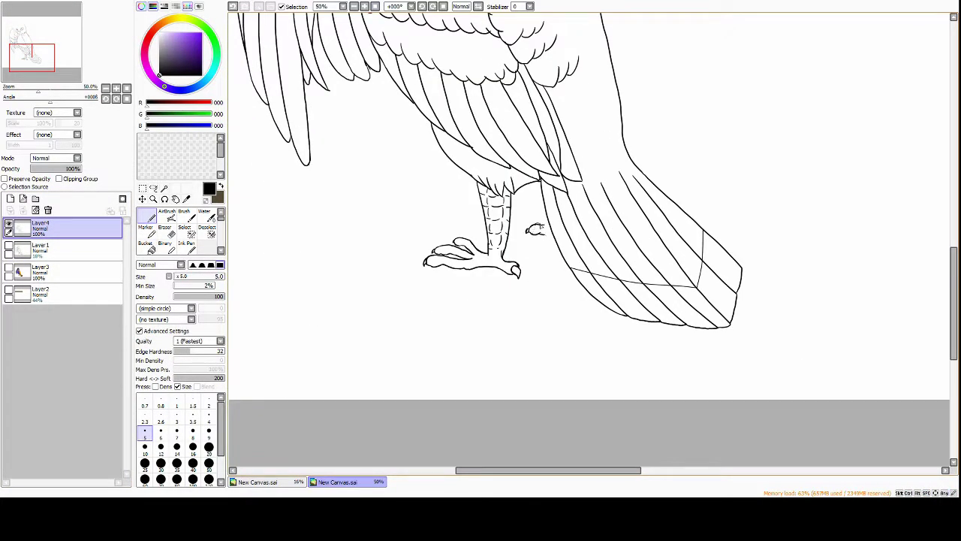
scroll(358, 101, down, 3)
scroll(376, 105, up, 3)
scroll(407, 100, down, 3)
scroll(396, 113, up, 2)
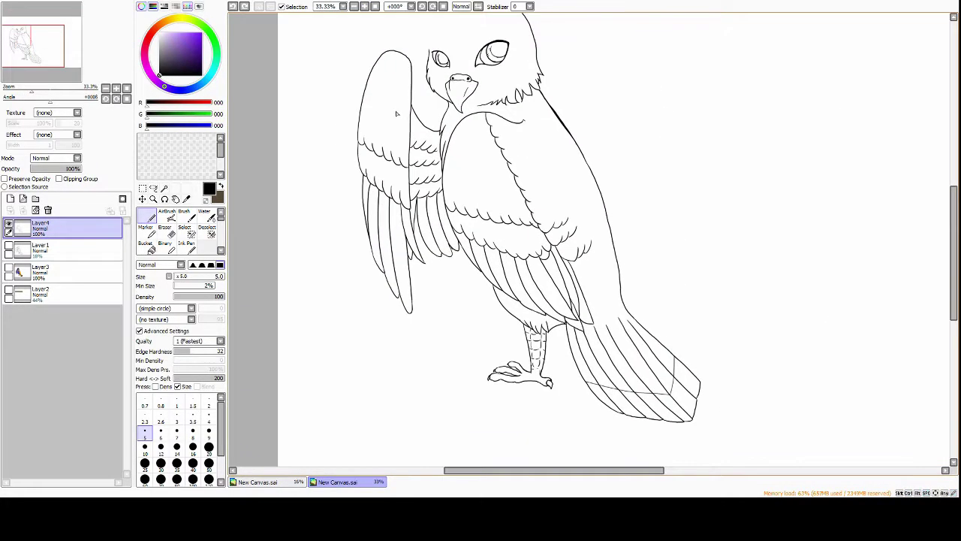
Show the sketch layer again and rough in the far leg's placement beneath the tail in green
alt+click(579, 324)
scroll(580, 353, down, 1)
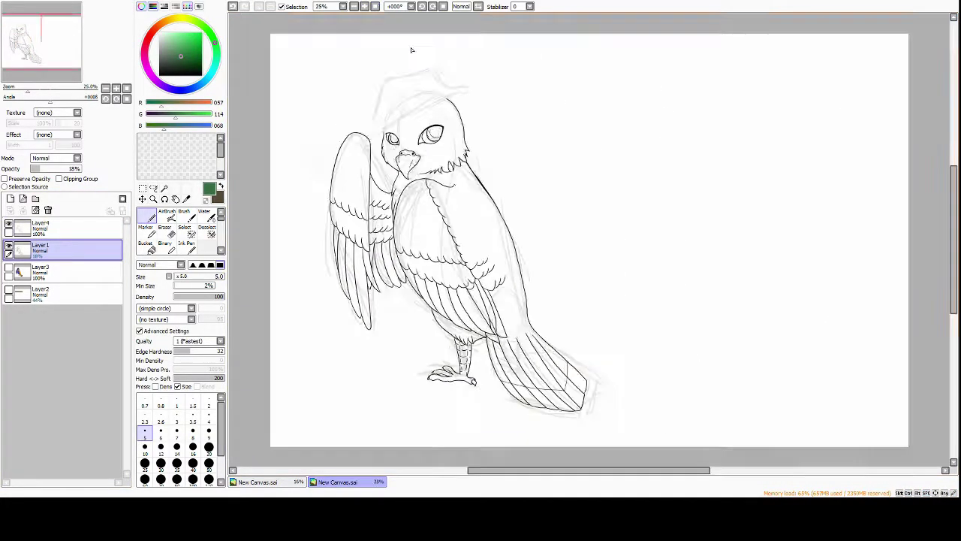
scroll(450, 300, up, 2)
Select the inked near leg on Layer4 and move it up and away from the tail
click(39, 224)
click(153, 187)
drag(387, 141, 432, 233)
key(ctrl+t)
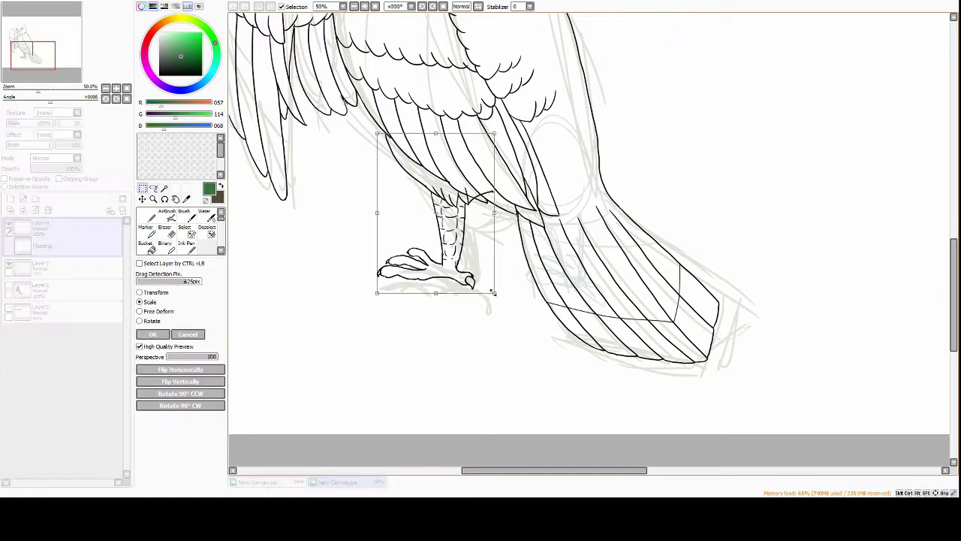
key(Return)
Hide the sketch, tidy the belly edge and ink the smaller far leg with scale marks and a clawed foot
scroll(374, 221, up, 2)
key(e)
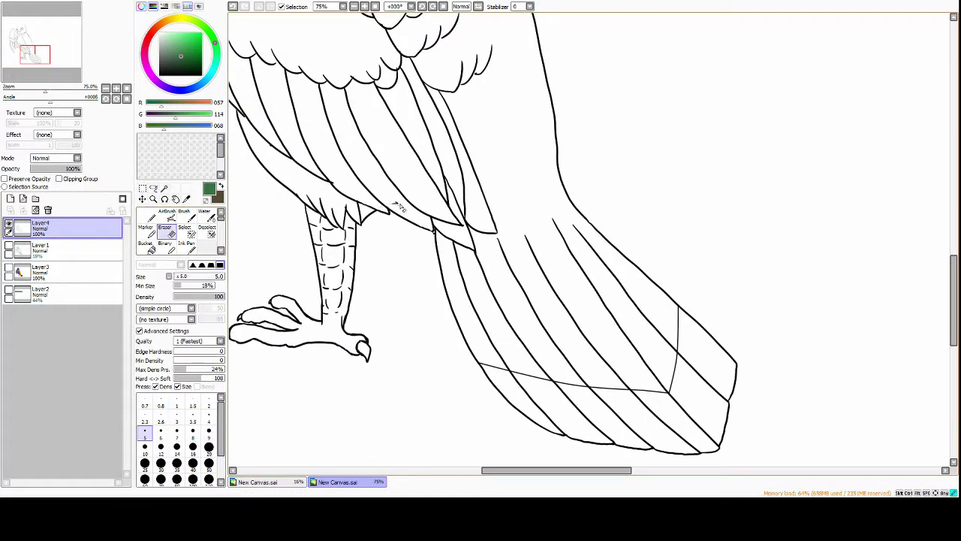
key(n)
scroll(398, 207, down, 3)
scroll(485, 172, up, 3)
alt+click(484, 173)
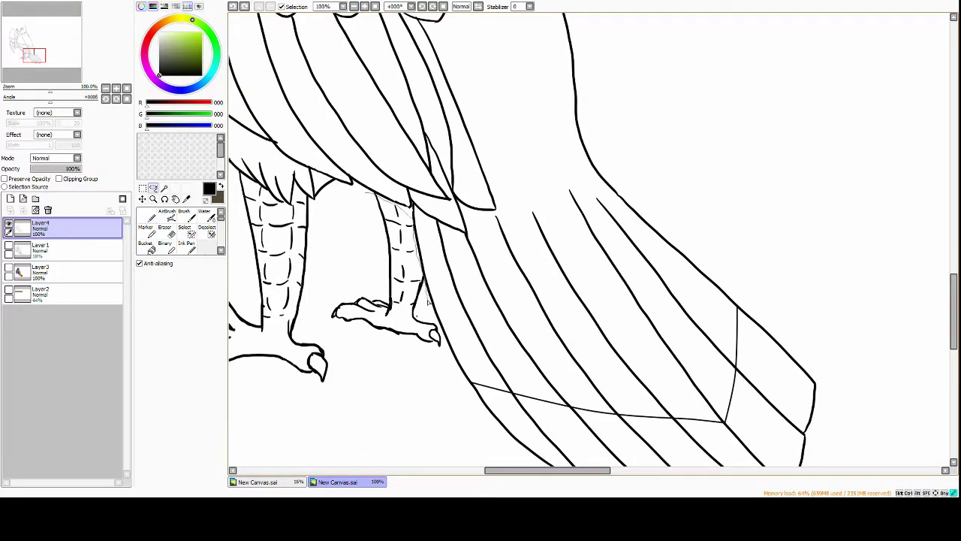
Lasso the far leg, transform it into place against the tail and redraw its back edge
drag(428, 300, 425, 319)
key(ctrl+t)
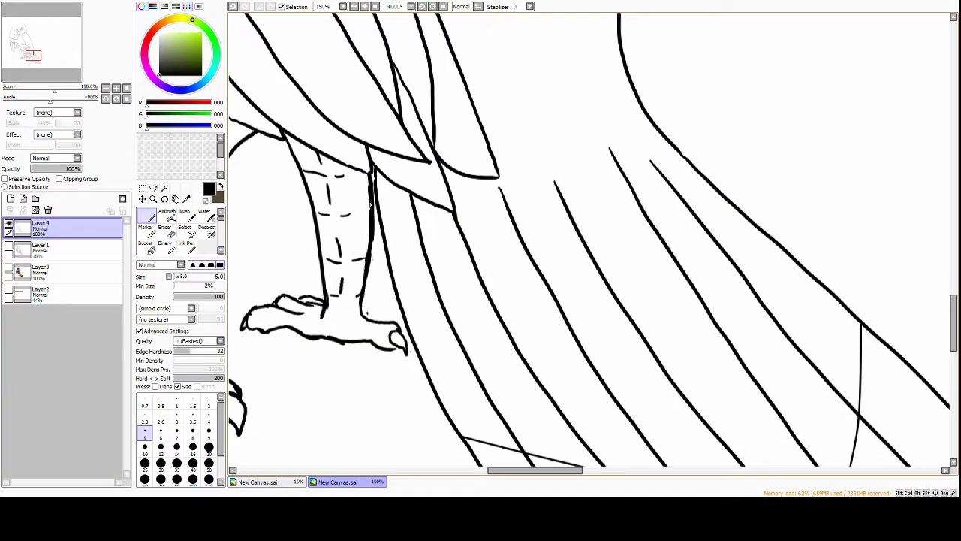
drag(373, 167, 361, 297)
drag(359, 225, 356, 244)
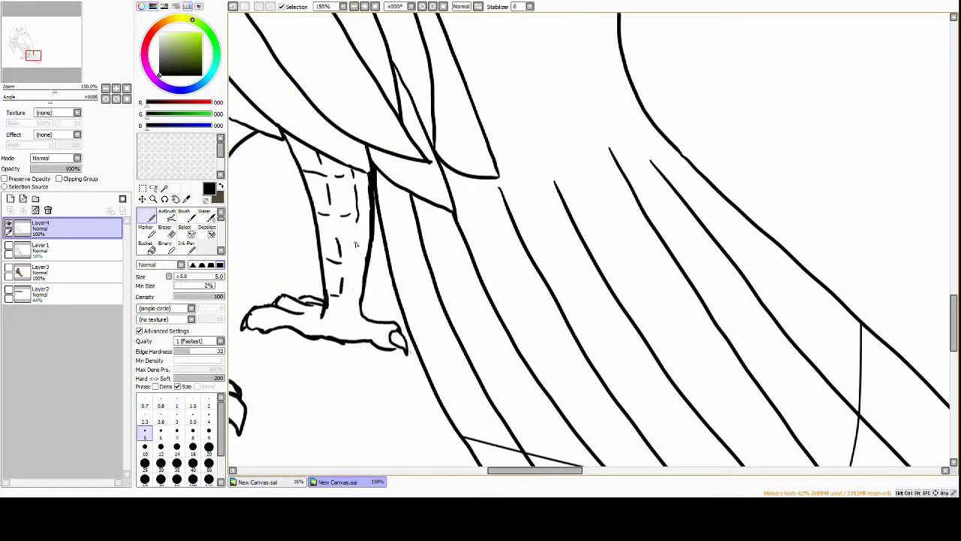
Clean up the far leg's lines, complete its scale marks and refine the toes
key(e)
drag(371, 211, 353, 233)
drag(329, 283, 386, 249)
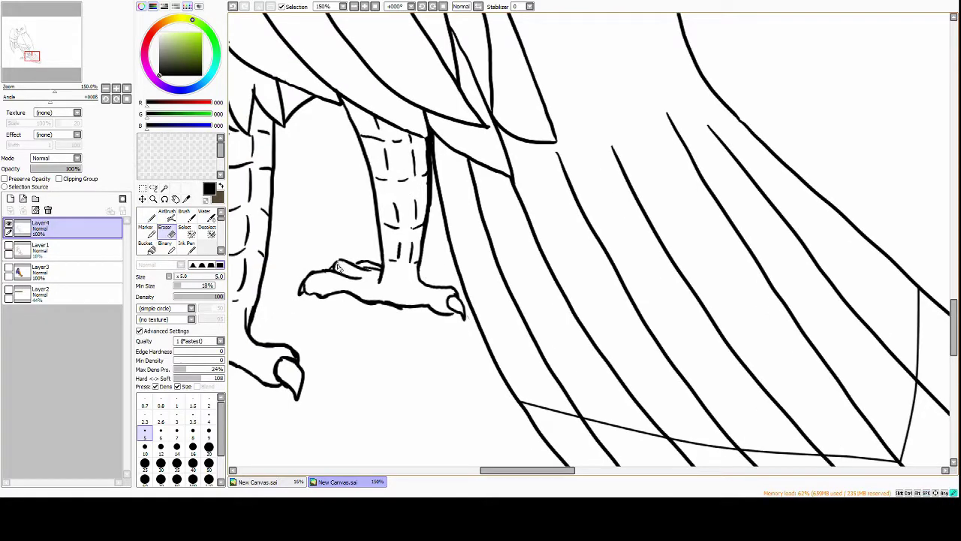
key(n)
key(e)
key(n)
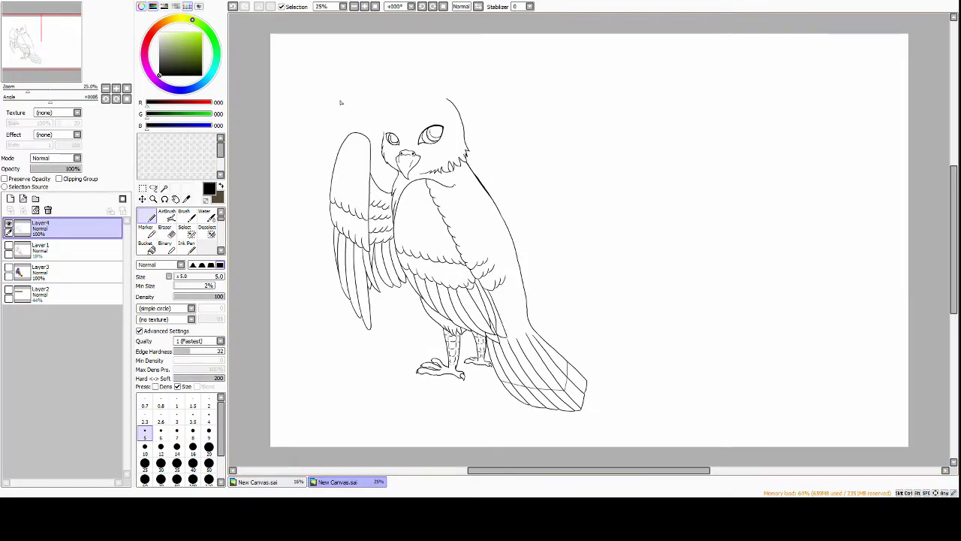
Ink the hat's brim and crown over the head, following the sketch
scroll(340, 102, up, 3)
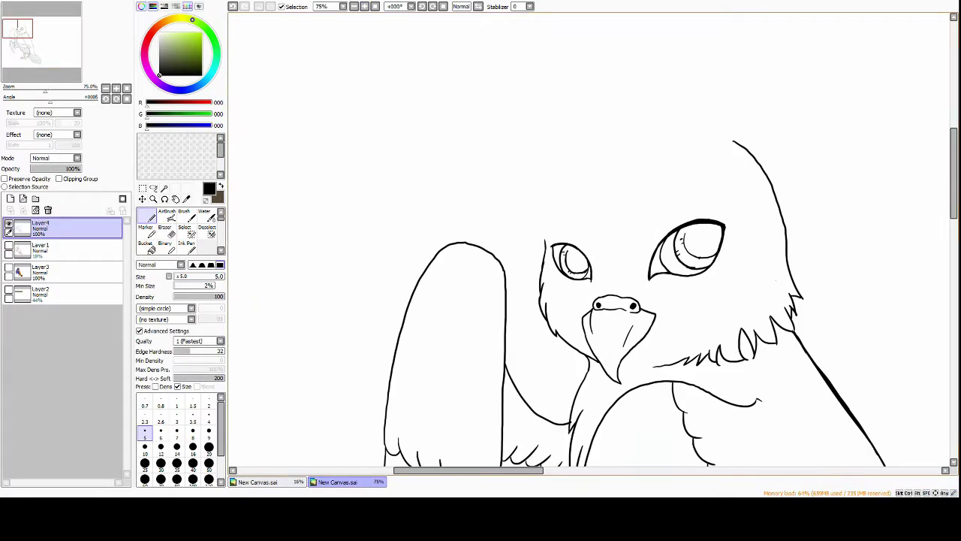
drag(345, 227, 645, 78)
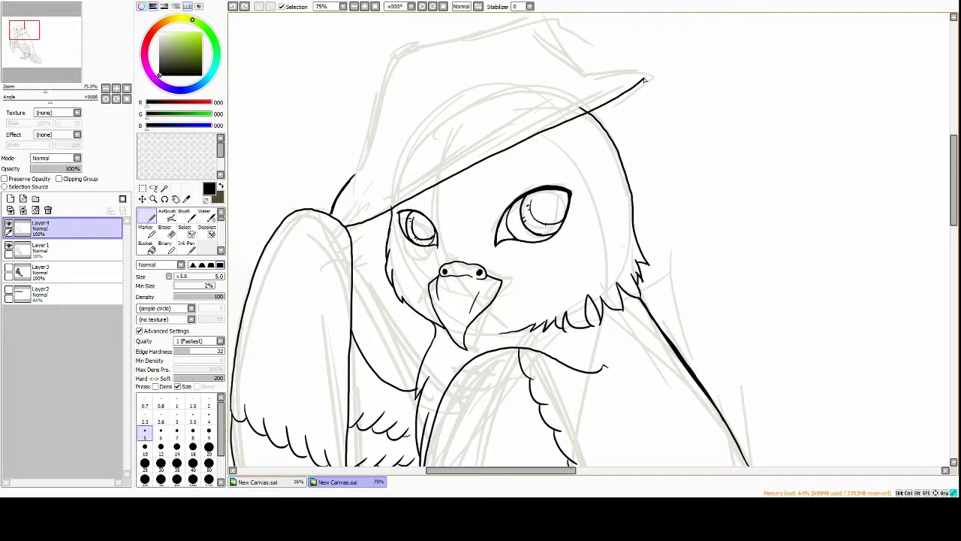
scroll(350, 214, up, 2)
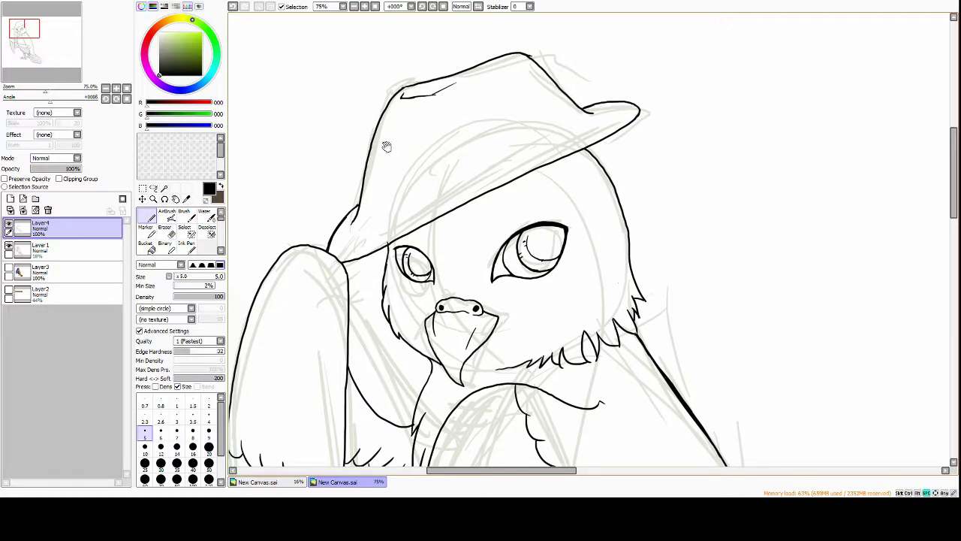
Ink the hat's band around the base of the crown and hide the sketch
key(e)
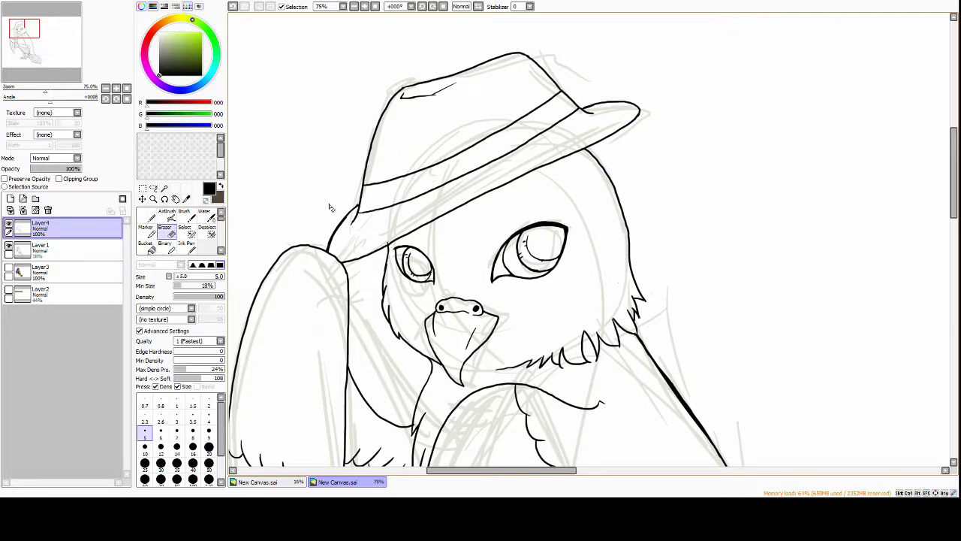
key(n)
scroll(523, 180, down, 4)
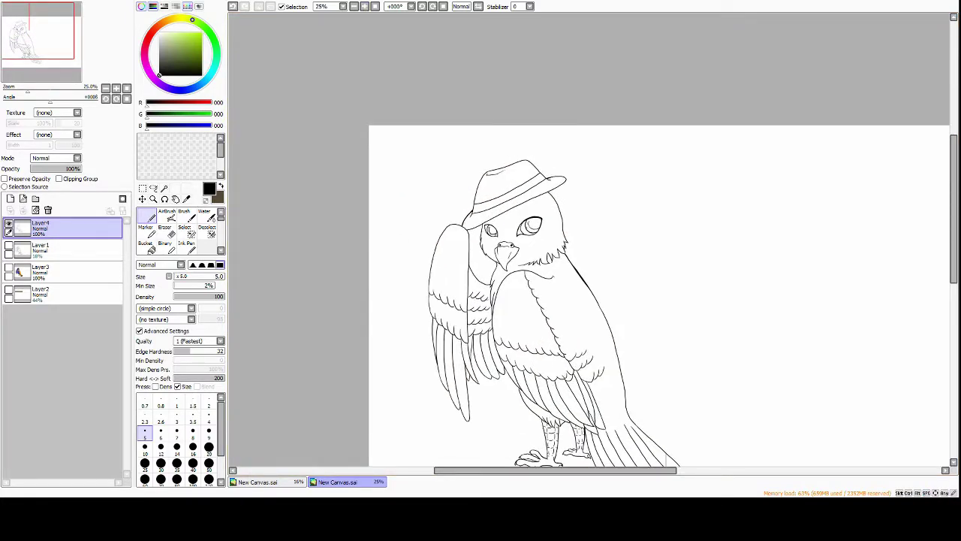
Set the pen size to 20 and thicken the outer contour of the hat and the back of the head
scroll(583, 229, up, 4)
click(208, 446)
drag(491, 88, 552, 225)
scroll(552, 225, up, 1)
mouse_move(480, 114)
mouse_down()
mouse_move(560, 117)
mouse_move(662, 140)
mouse_up()
mouse_move(286, 264)
mouse_down()
mouse_move(327, 136)
mouse_move(504, 66)
mouse_up()
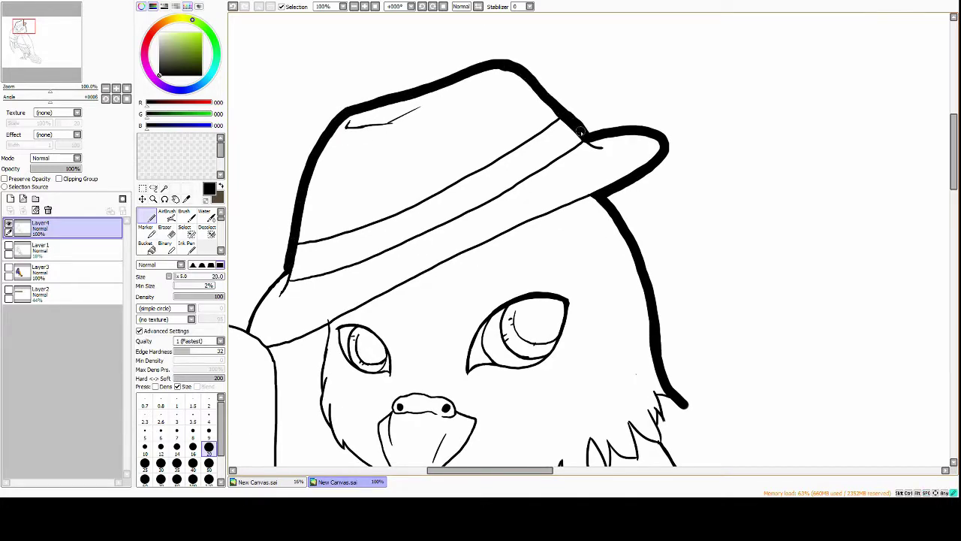
Thicken the outer edge of the raised far wing from its top down along the long flight feathers
scroll(582, 134, down, 3)
mouse_move(404, 144)
mouse_down()
mouse_move(353, 255)
mouse_move(331, 413)
mouse_up()
scroll(330, 413, down, 3)
drag(334, 112, 376, 338)
scroll(376, 338, down, 5)
mouse_move(332, 160)
mouse_down()
mouse_move(370, 233)
mouse_move(408, 283)
mouse_move(408, 108)
mouse_move(417, 146)
mouse_move(422, 126)
mouse_move(451, 241)
mouse_up()
Thicken the tips of the raised wing's long feathers and its shorter inner flight feathers
scroll(406, 120, down, 1)
scroll(421, 148, up, 2)
drag(507, 154, 443, 233)
drag(535, 225, 505, 192)
drag(504, 191, 489, 150)
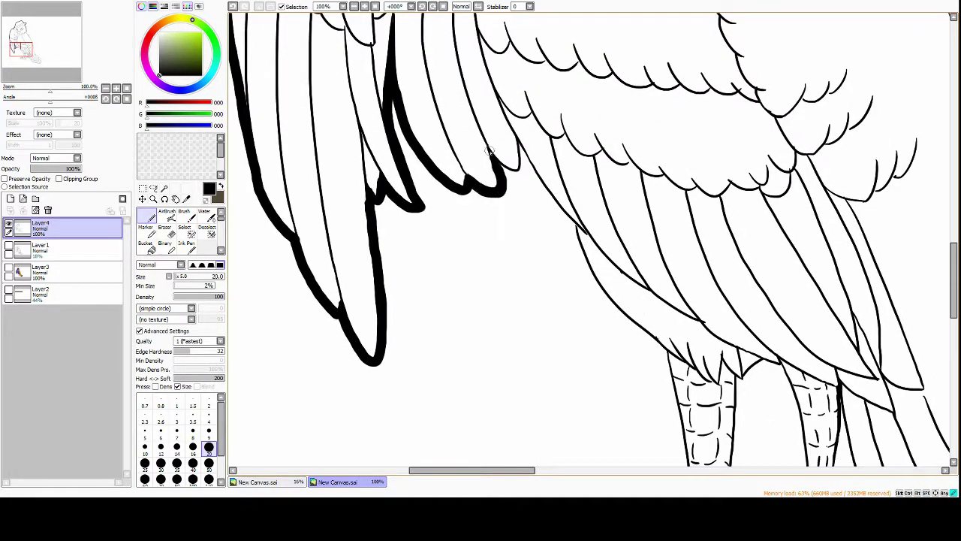
Thicken the outline along the near wing's lower edge, the belly and the front of the near leg
scroll(524, 130, down, 3)
drag(526, 124, 518, 202)
scroll(518, 201, down, 3)
drag(560, 128, 488, 226)
scroll(488, 225, up, 1)
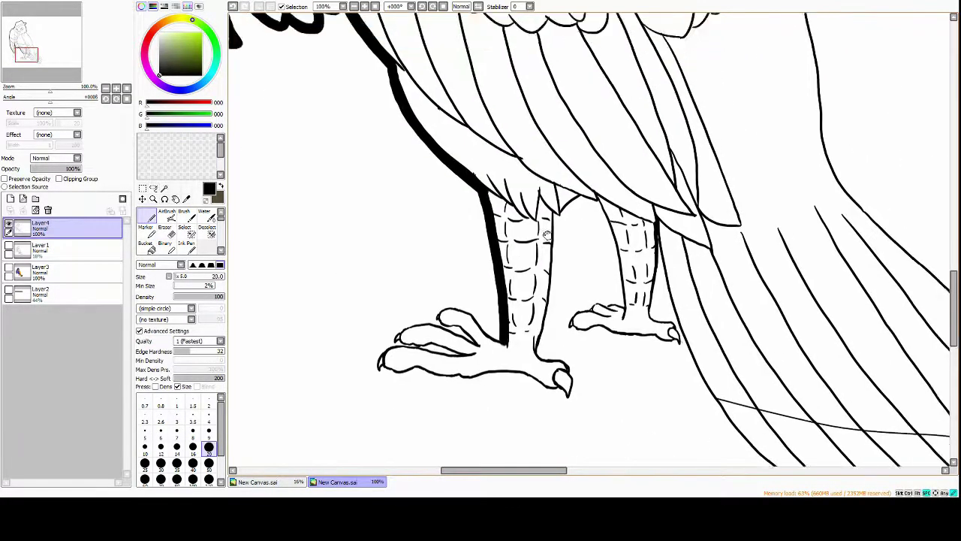
Touch up the cheek tufts and thicken the outline from the face and neck to the raised wing's inner edge
scroll(507, 175, up, 10)
drag(522, 154, 508, 175)
key(ctrl+z)
scroll(533, 128, down, 4)
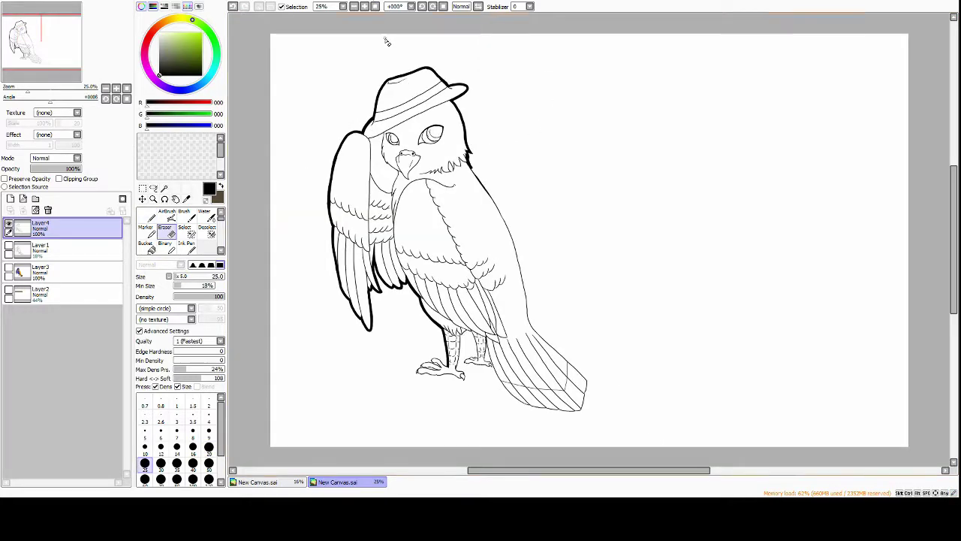
scroll(388, 38, up, 5)
mouse_move(398, 127)
mouse_down()
mouse_move(404, 218)
mouse_move(438, 252)
mouse_move(481, 346)
mouse_up()
scroll(481, 346, down, 2)
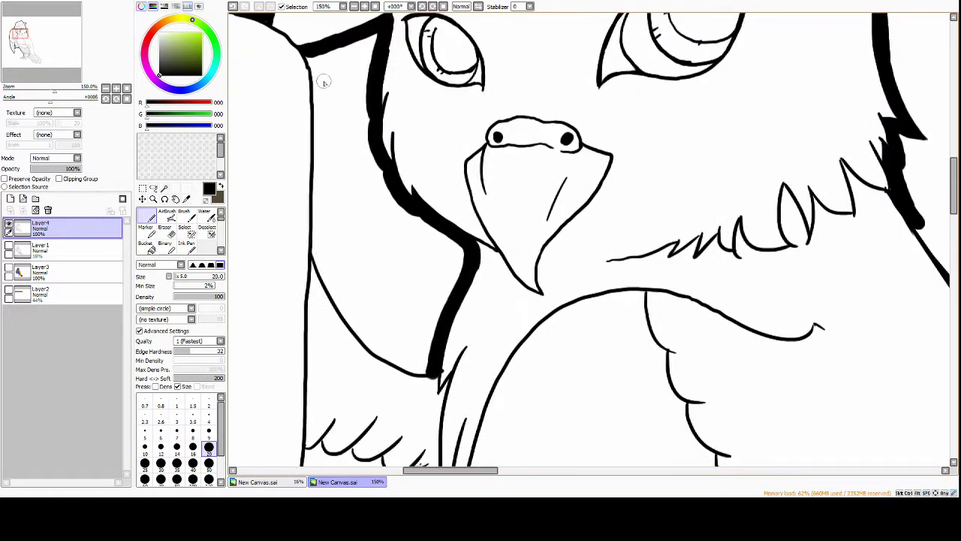
mouse_move(307, 58)
mouse_down()
mouse_move(353, 315)
mouse_move(441, 317)
mouse_up()
scroll(441, 317, down, 4)
scroll(343, 37, up, 3)
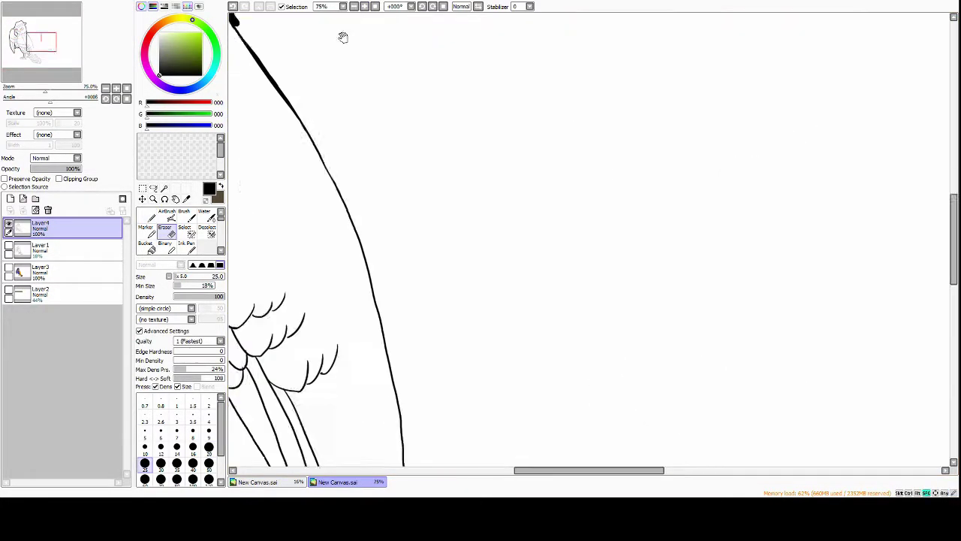
Thicken the outer contour of the back and continue it around the tail
drag(336, 21, 502, 405)
scroll(502, 405, down, 5)
drag(409, 84, 595, 351)
scroll(595, 352, down, 1)
mouse_move(288, 152)
mouse_down()
mouse_move(328, 279)
mouse_move(420, 353)
mouse_up()
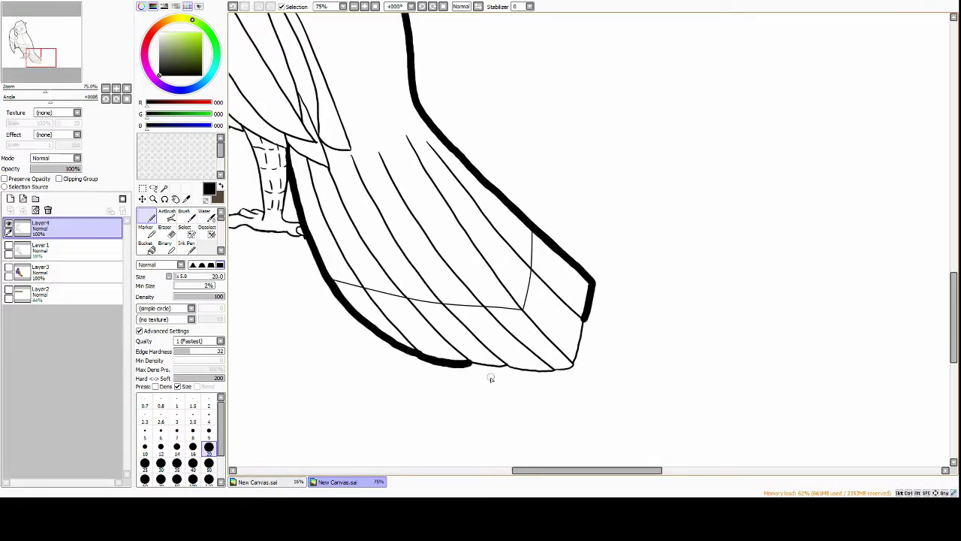
Thicken the rear edge of the near leg and the contour around its foot and claws
scroll(575, 364, up, 2)
mouse_move(433, 91)
mouse_down()
mouse_move(438, 126)
mouse_move(410, 309)
mouse_up()
mouse_move(230, 272)
mouse_down()
mouse_move(498, 306)
mouse_move(522, 279)
mouse_up()
key(ctrl+z)
mouse_move(228, 273)
mouse_down()
mouse_move(446, 295)
mouse_move(463, 254)
mouse_move(571, 196)
mouse_move(625, 247)
mouse_up()
drag(530, 225, 500, 203)
drag(564, 244, 317, 335)
Thicken the outline of the far leg and its foot up to the tail edge
mouse_move(443, 141)
mouse_down()
mouse_move(496, 111)
mouse_move(535, 244)
mouse_move(489, 264)
mouse_move(460, 304)
mouse_move(606, 323)
mouse_up()
drag(584, 207, 610, 299)
scroll(607, 323, down, 3)
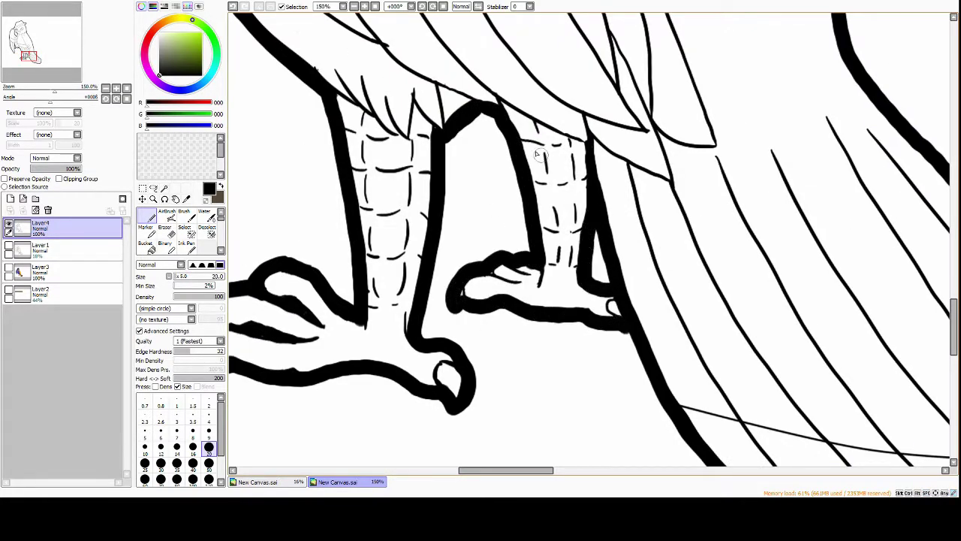
scroll(451, 225, up, 2)
key(ctrl+z)
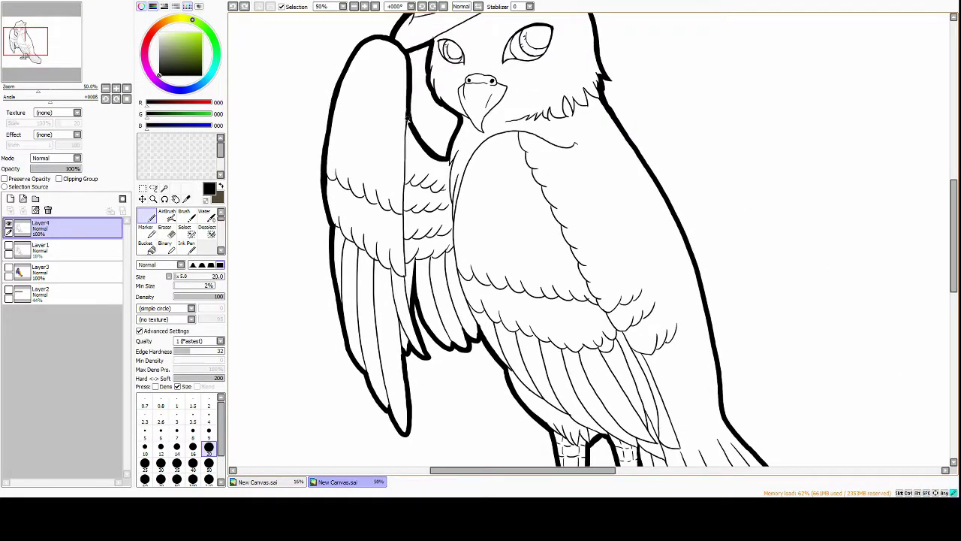
Thicken the raised wing's inner edge and the folded wing's contour from the shoulder down to its tip with a size 20 brush
mouse_move(406, 105)
mouse_down()
mouse_move(412, 307)
mouse_move(379, 263)
mouse_up()
mouse_move(454, 294)
mouse_down()
mouse_move(419, 122)
mouse_move(425, 164)
mouse_move(548, 96)
mouse_up()
key(ctrl+z)
drag(678, 118, 550, 21)
drag(387, 193, 449, 247)
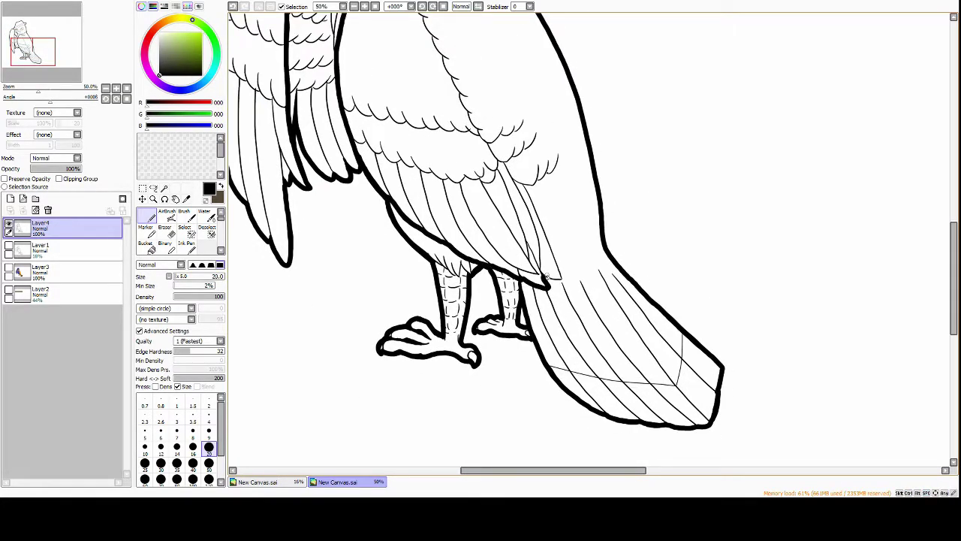
drag(547, 279, 533, 196)
key(e)
key(n)
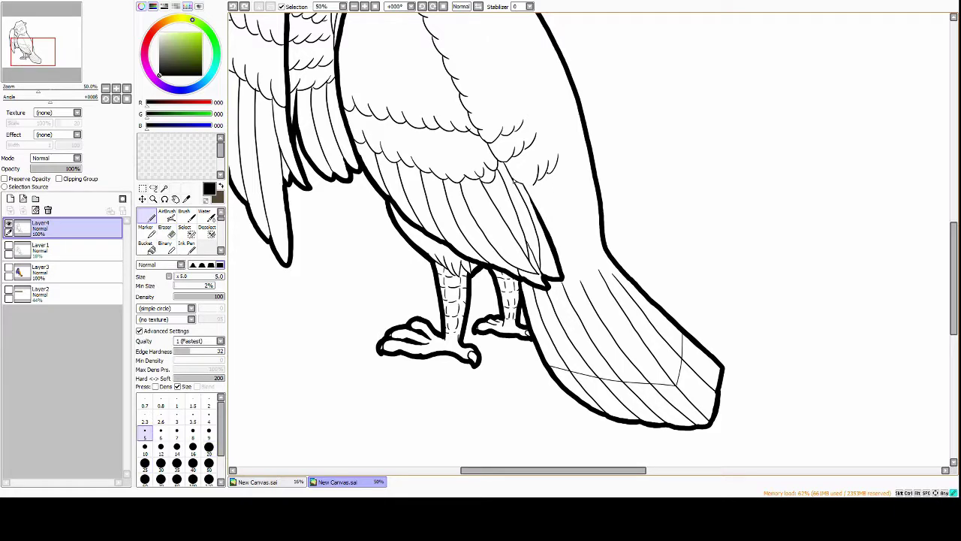
Thicken the hat brim's underside and the short chest edge running from the neck down to the folded wing
scroll(343, 47, down, 3)
scroll(343, 47, up, 3)
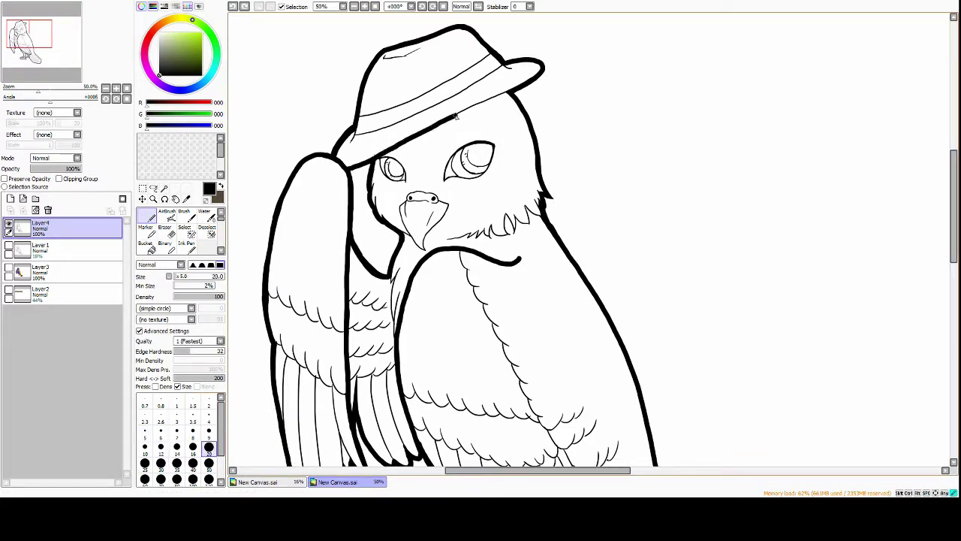
scroll(456, 114, down, 3)
scroll(455, 114, up, 4)
scroll(439, 112, down, 2)
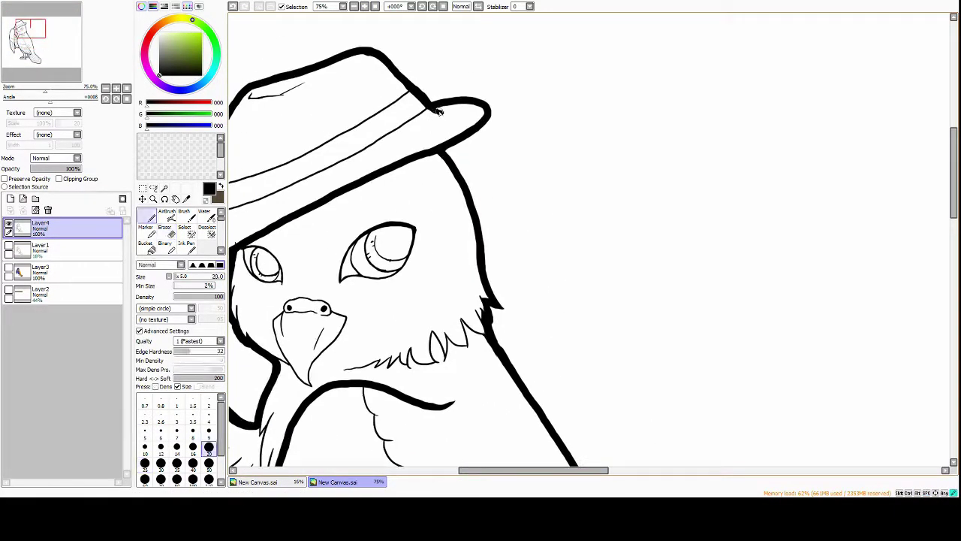
scroll(439, 111, down, 6)
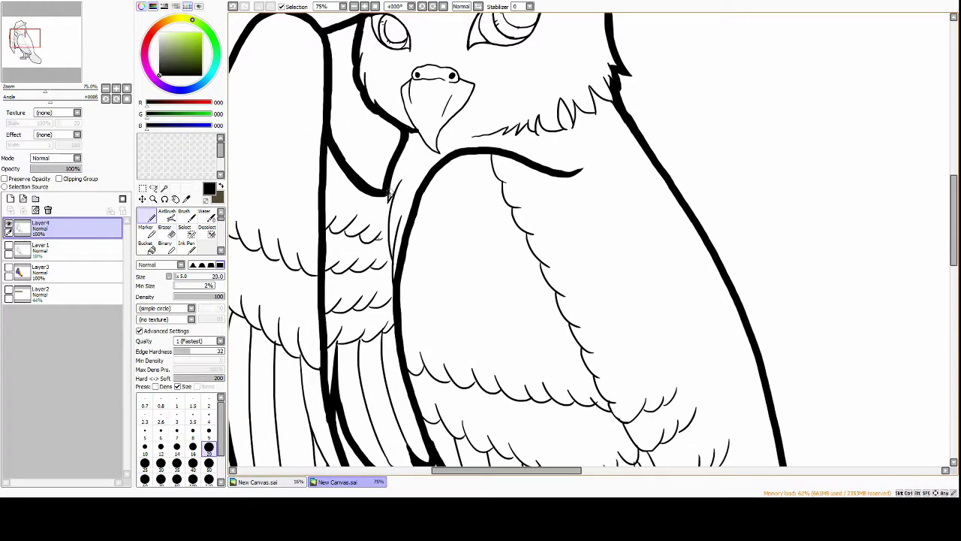
scroll(388, 193, down, 2)
scroll(451, 161, up, 2)
key(e)
scroll(402, 154, down, 2)
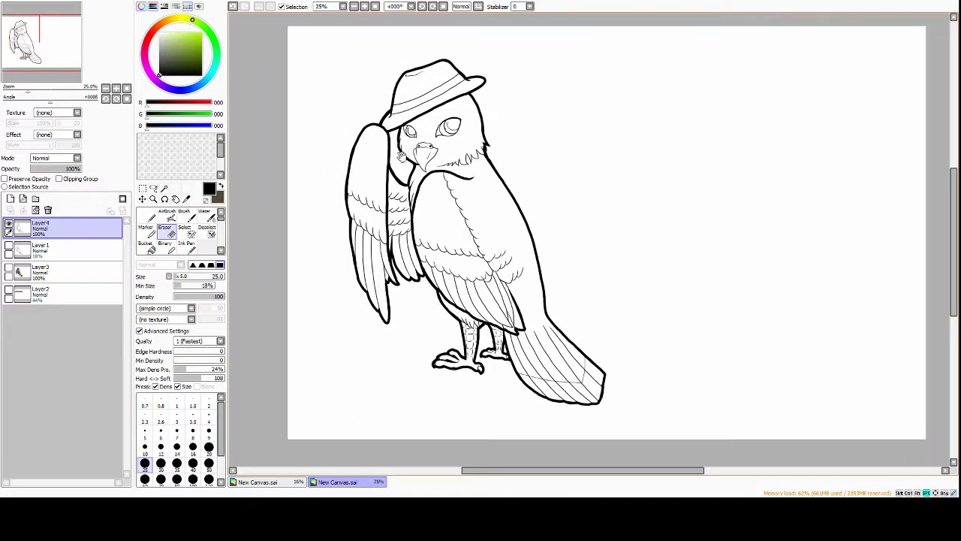
On a new layer beneath the line art, paint dark blue (RGB 72, 75, 129) markings below both eyes beside the beak
scroll(402, 155, up, 5)
key(n)
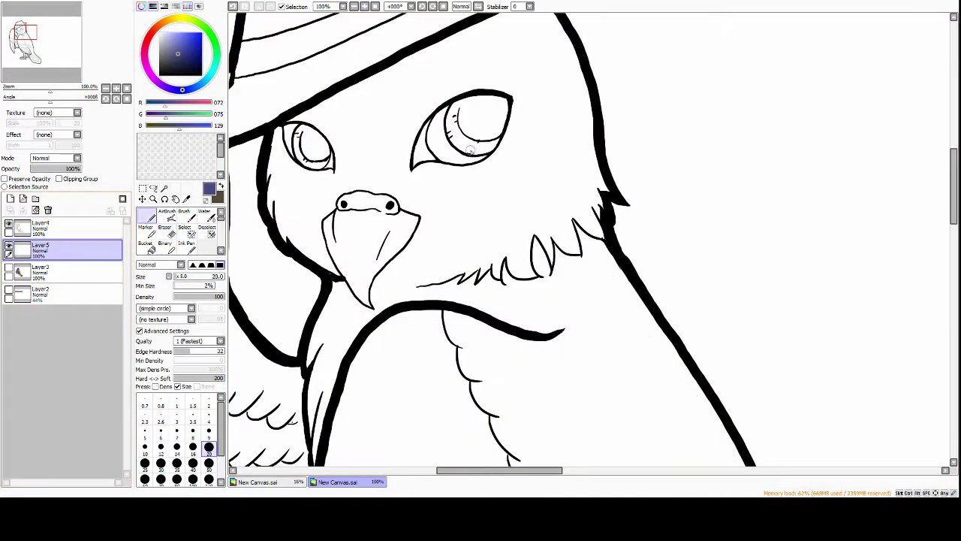
scroll(470, 150, up, 1)
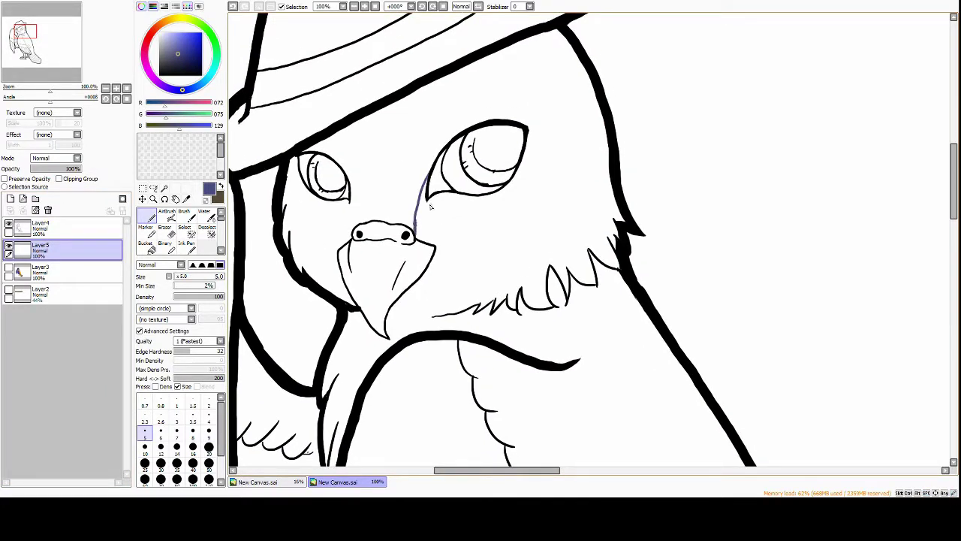
drag(331, 212, 335, 243)
scroll(344, 235, right, 1)
drag(410, 178, 406, 217)
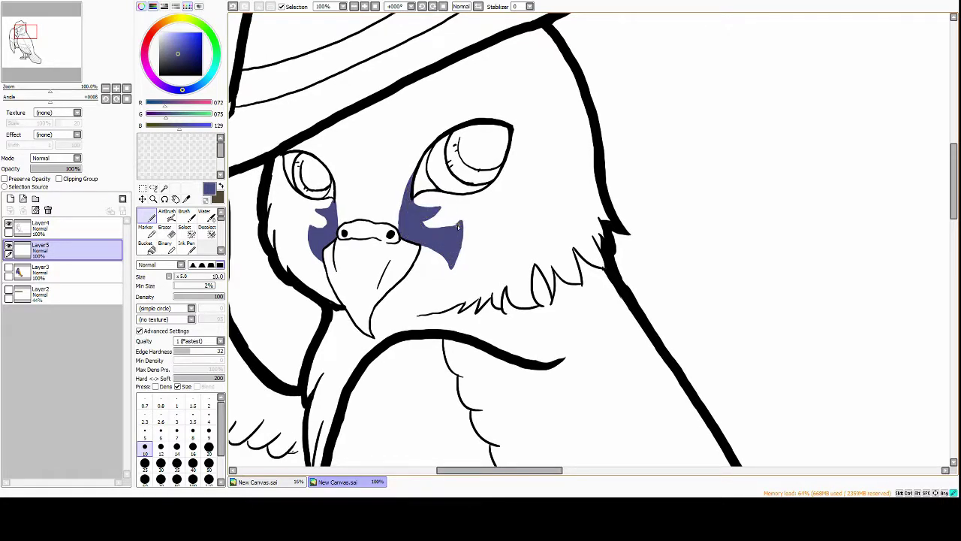
Paint a jagged dark blue patch behind the near eye and sharpen its spikes with the eraser
scroll(526, 169, up, 1)
mouse_move(572, 160)
mouse_down()
mouse_move(531, 165)
mouse_move(585, 229)
mouse_up()
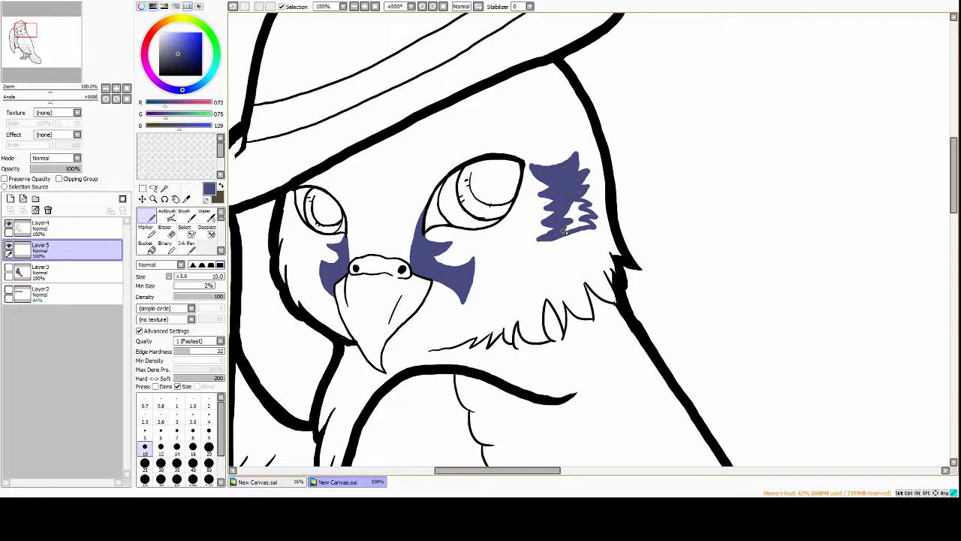
key(e)
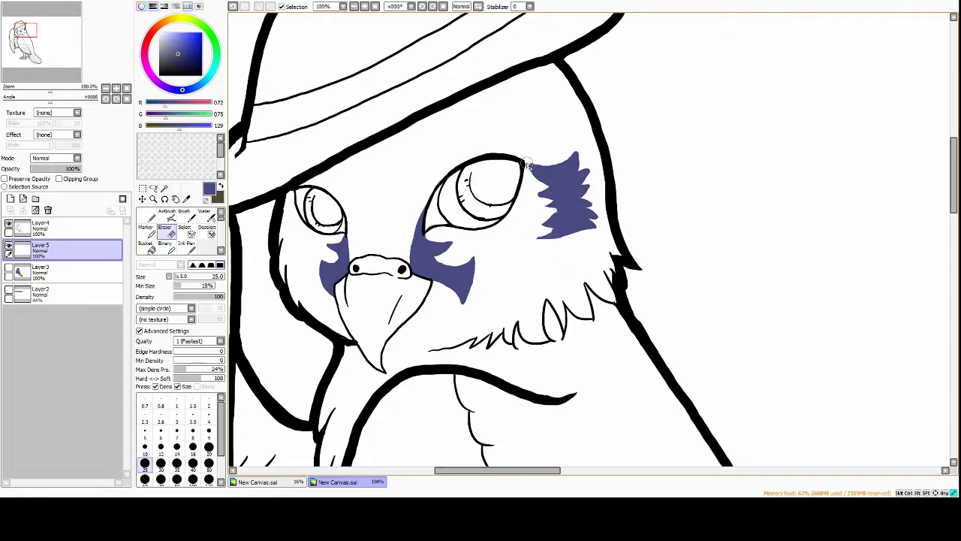
scroll(589, 240, up, 2)
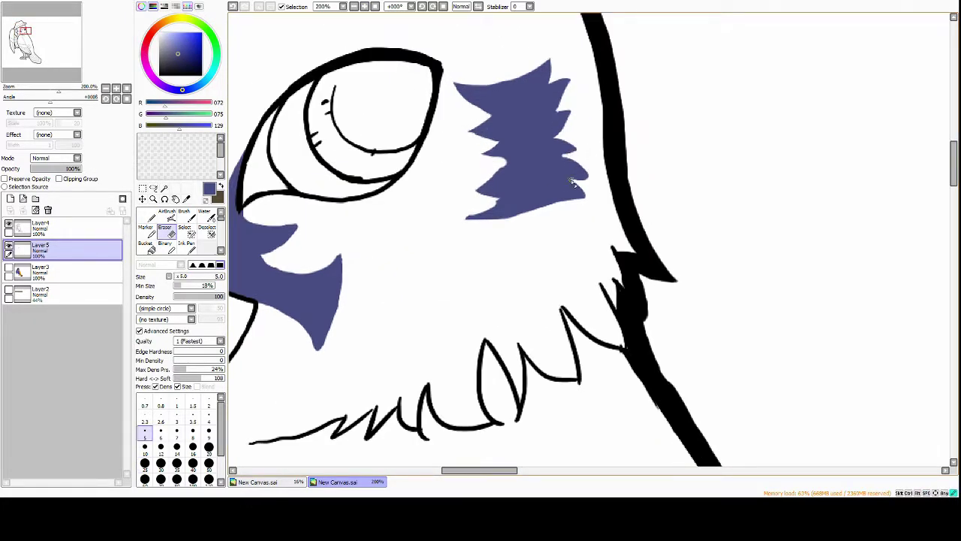
drag(546, 174, 511, 170)
key(n)
Paint a small jagged patch at the outer side of the far eye, and name its layer Dark Markings under another new layer
scroll(511, 162, down, 3)
scroll(398, 137, up, 2)
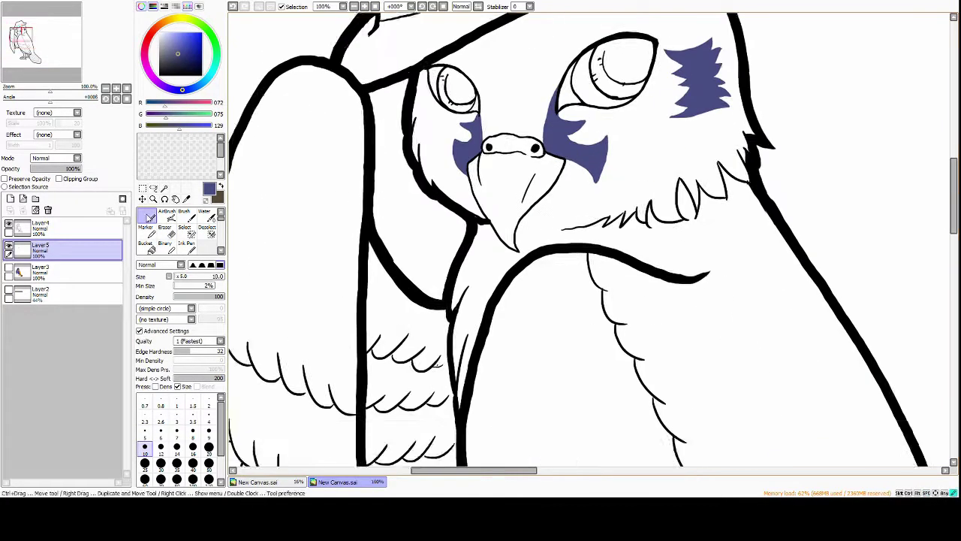
key(e)
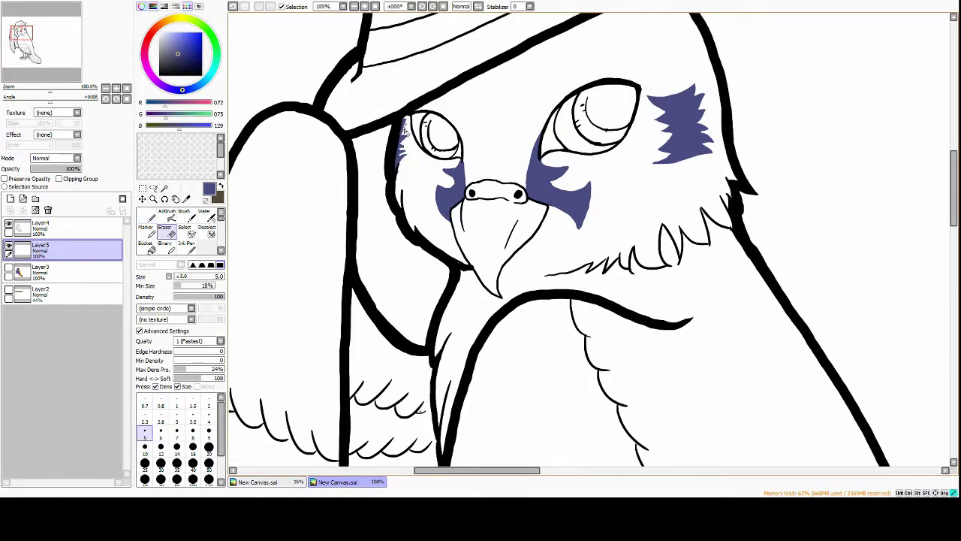
scroll(403, 130, down, 3)
scroll(403, 129, up, 2)
click(10, 198)
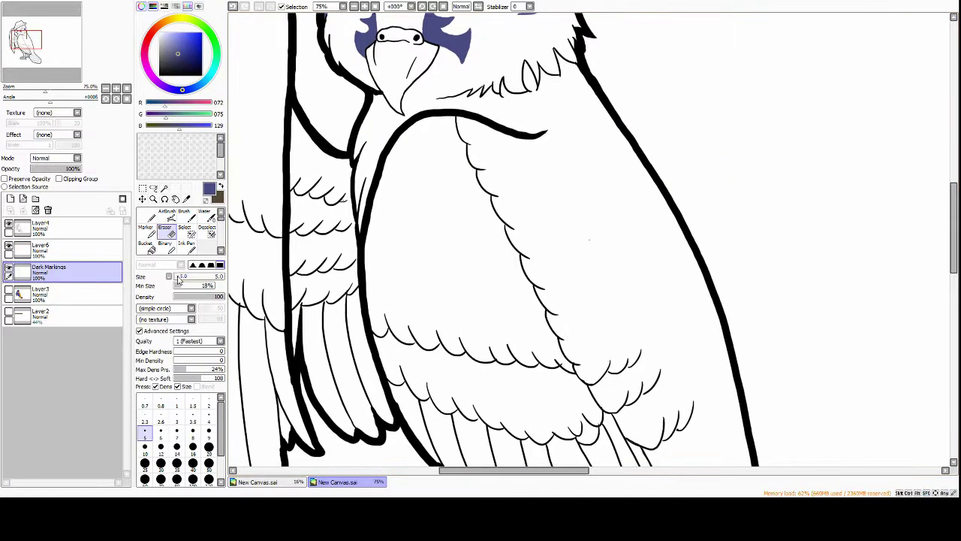
drag(424, 139, 390, 323)
drag(395, 161, 375, 330)
mouse_move(421, 154)
mouse_down()
mouse_move(441, 126)
mouse_move(455, 240)
mouse_up()
key(ctrl+z)
key(ctrl+z)
key(ctrl+z)
key(ctrl+z)
Paint a dark blue strip down the raised wing's inner section, alongside the thick inner edge, with a size 30 brush
scroll(458, 243, down, 2)
drag(380, 188, 378, 349)
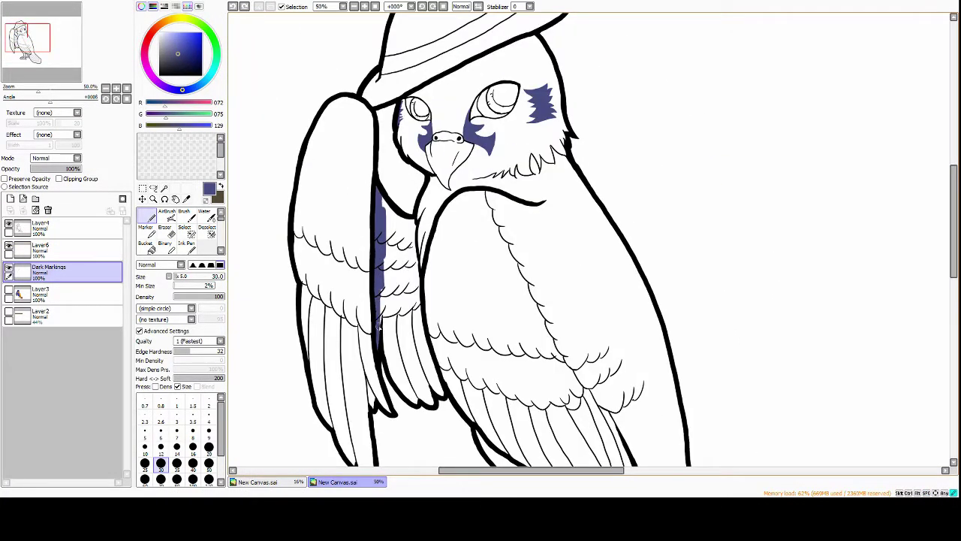
scroll(316, 305, up, 2)
key(e)
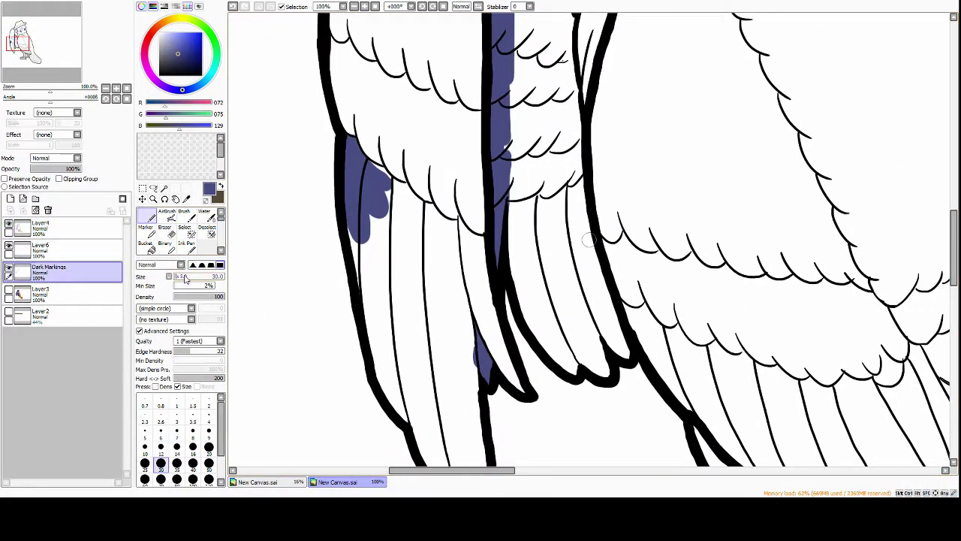
Fill the raised wing's long flight feathers and the feathers of its inner section with dark blue using a size 35 brush
drag(376, 226, 421, 432)
scroll(395, 167, down, 1)
drag(428, 194, 454, 397)
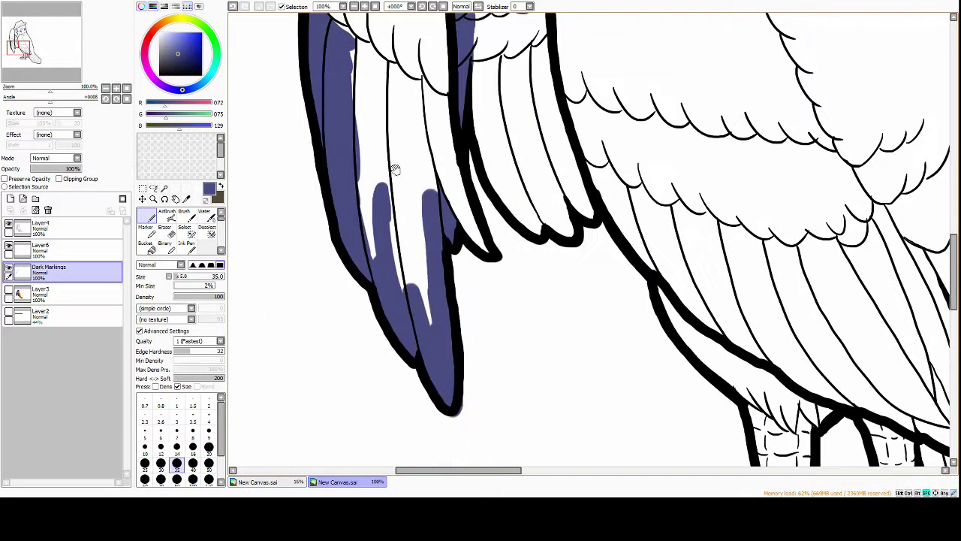
drag(439, 154, 469, 293)
drag(333, 82, 409, 146)
drag(376, 109, 387, 312)
drag(406, 154, 417, 379)
scroll(420, 262, up, 2)
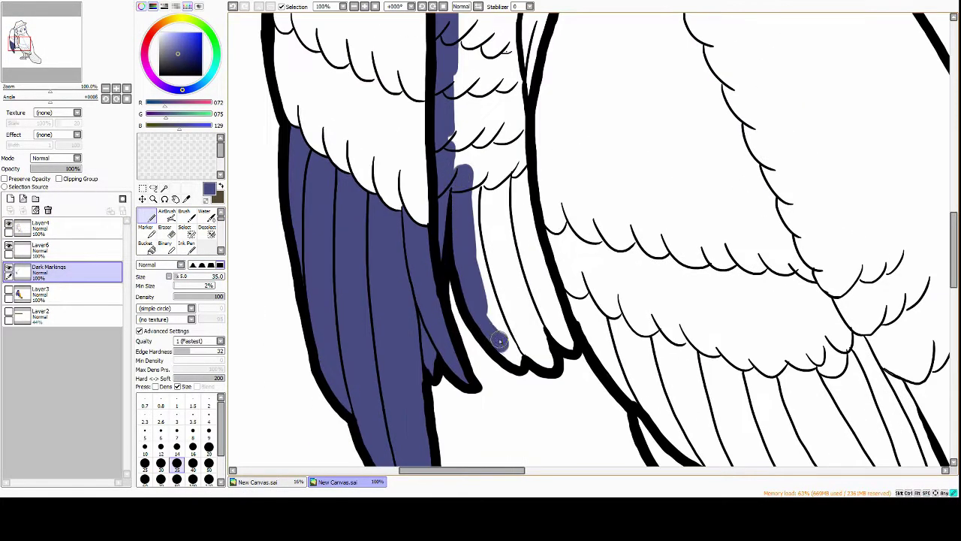
drag(481, 150, 525, 345)
Trace dark blue under the scalloped feather row of the folded wing and down its rear edge with a size 25 brush
scroll(475, 158, down, 2)
scroll(456, 223, up, 2)
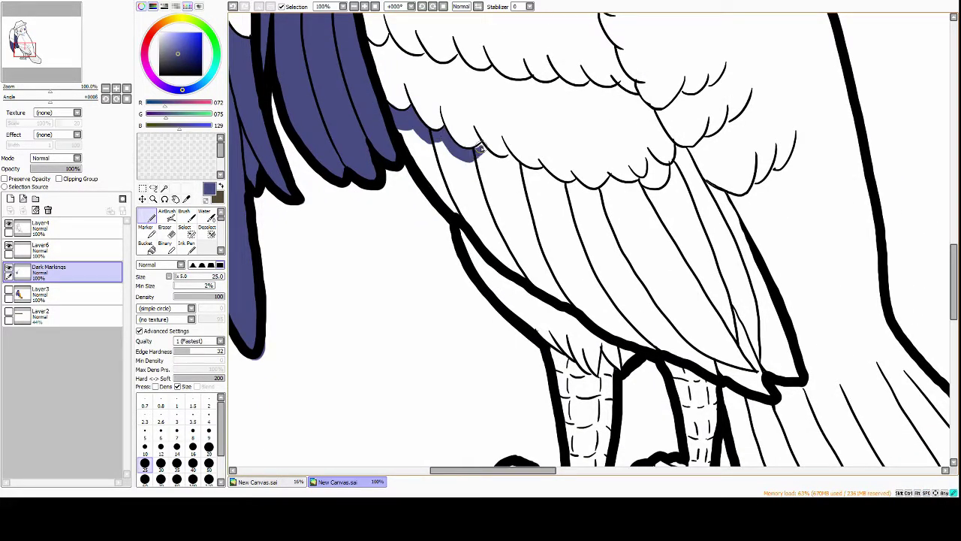
key(ctrl+z)
drag(503, 159, 542, 172)
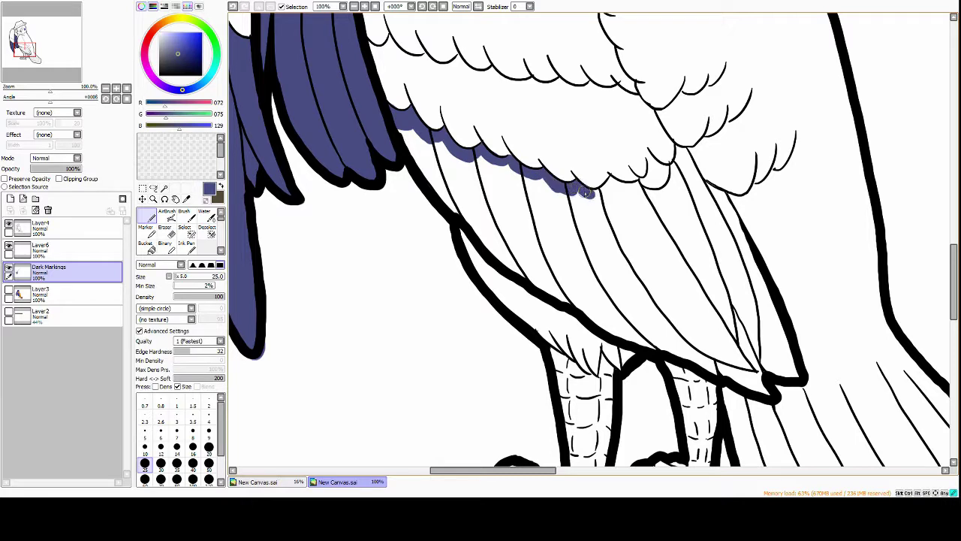
drag(685, 159, 747, 263)
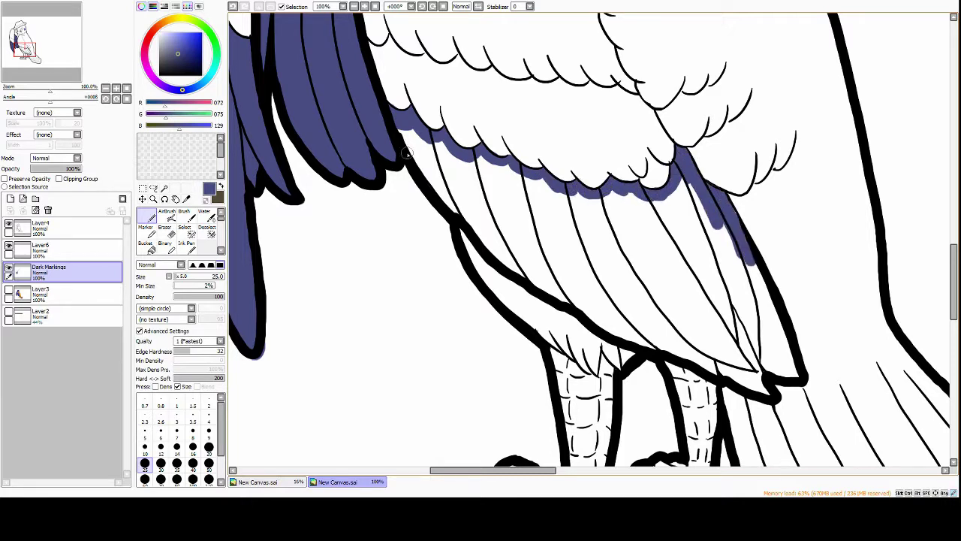
Paint dark blue along the folded wing's lower edge and tip, and fill all its flight feathers
mouse_move(439, 142)
mouse_down()
mouse_move(571, 297)
mouse_move(754, 387)
mouse_up()
drag(773, 360, 740, 260)
drag(764, 298, 781, 371)
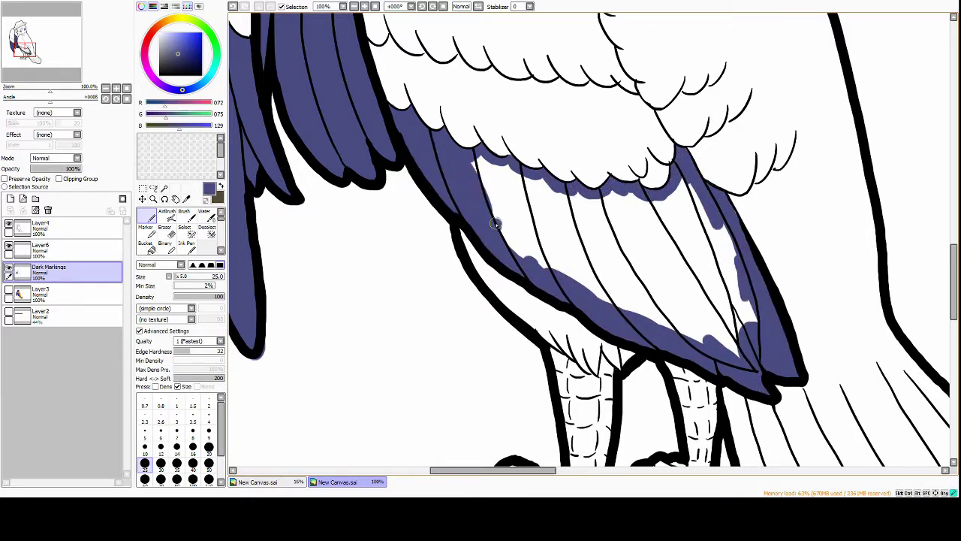
drag(458, 162, 555, 263)
drag(488, 169, 661, 285)
drag(541, 225, 715, 221)
Fill the band at the end of the tail with dark blue, up to the thin guide line
scroll(397, 64, down, 3)
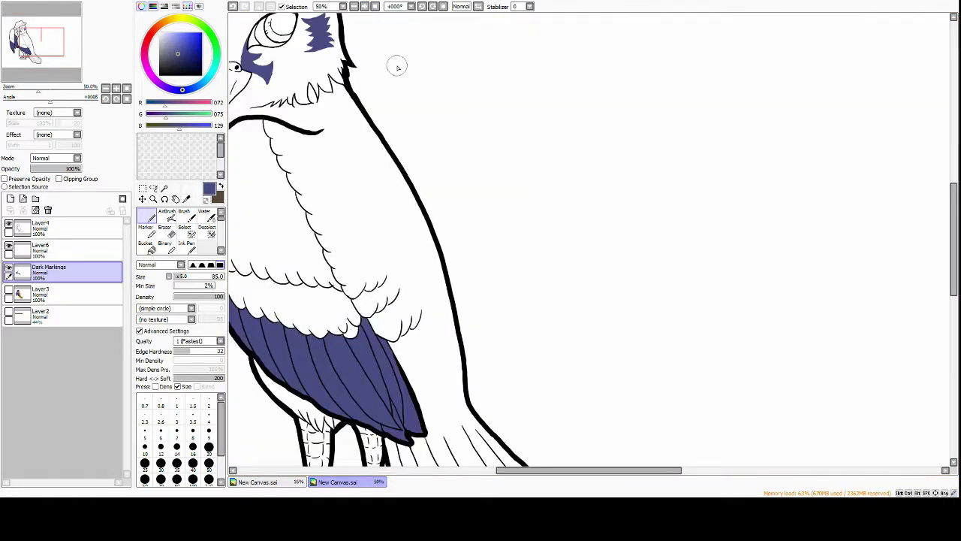
scroll(357, 221, up, 3)
drag(383, 222, 564, 248)
mouse_move(599, 141)
mouse_down()
mouse_move(593, 256)
mouse_move(450, 293)
mouse_move(652, 284)
mouse_move(488, 286)
mouse_move(600, 247)
mouse_up()
scroll(601, 248, down, 3)
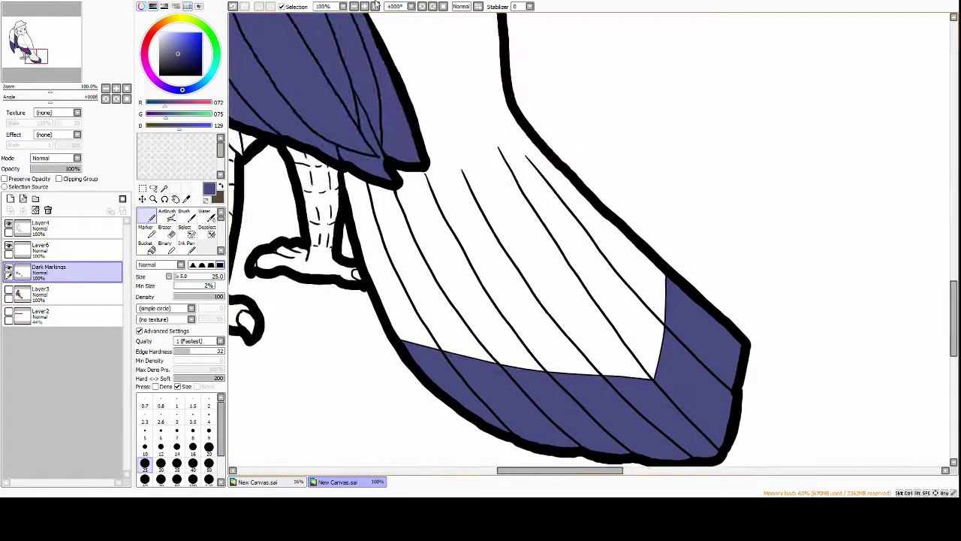
Add a layer named Light Markins below Dark Markings and paint pale lavender (RGB 194, 196, 228) around the near eye's lower edge
scroll(481, 226, up, 3)
click(11, 198)
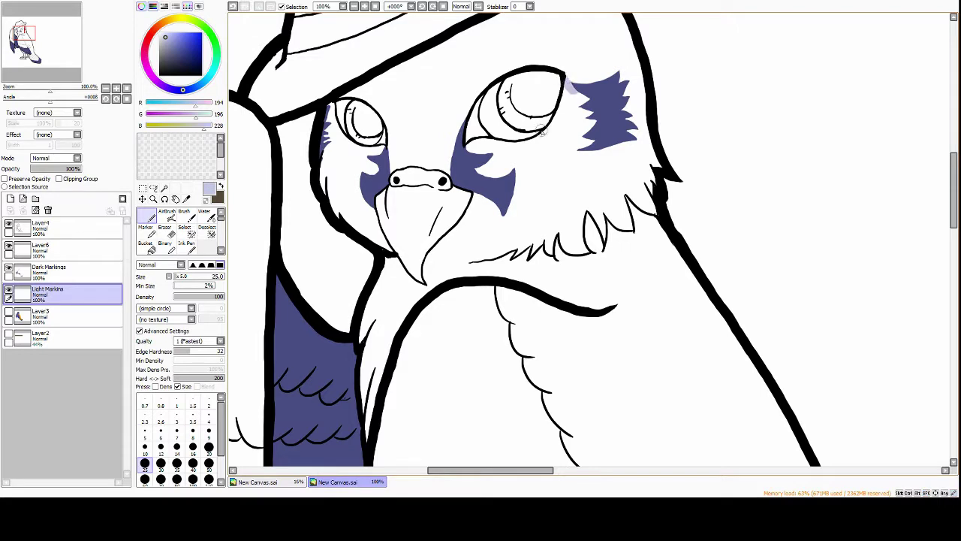
drag(471, 144, 497, 173)
On the Dark Markings layer, extend the dark blue markings down both sides of the beak with jagged outer edges
alt+click(496, 191)
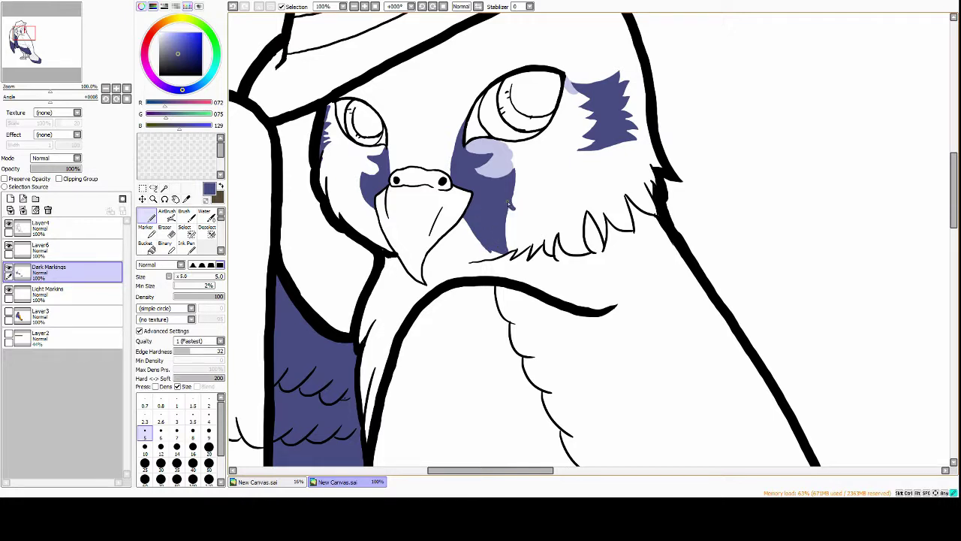
drag(509, 205, 513, 225)
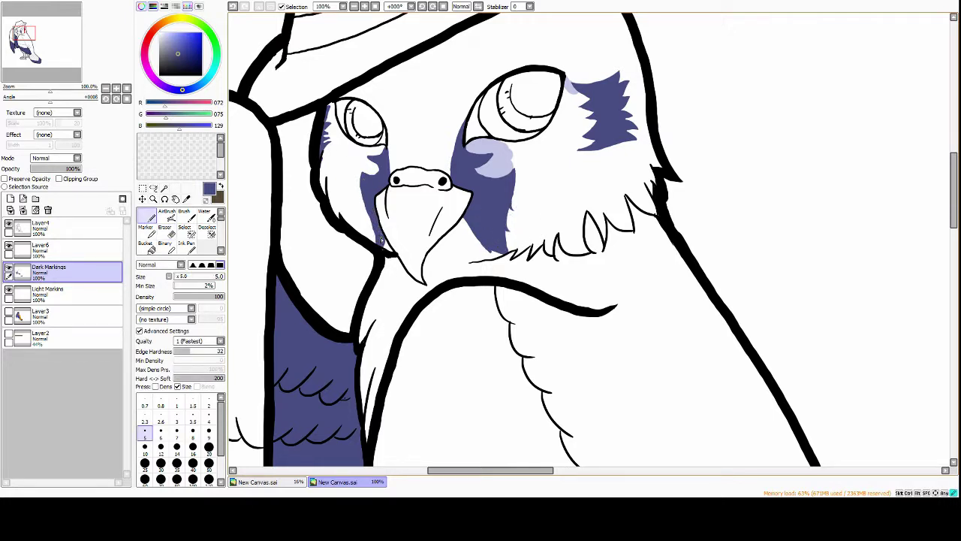
key(e)
Sample the pale lavender and fill the near cheek between the beak marking and the patch behind the eye on Light Markins
alt+click(492, 161)
drag(491, 161, 454, 173)
key(n)
click(145, 462)
mouse_move(570, 159)
mouse_down()
mouse_move(533, 213)
mouse_move(455, 155)
mouse_move(525, 144)
mouse_move(486, 241)
mouse_up()
Fill the lavender down to the front cheek tufts with a size 10 brush, following the jagged outline
scroll(487, 242, up, 3)
click(145, 447)
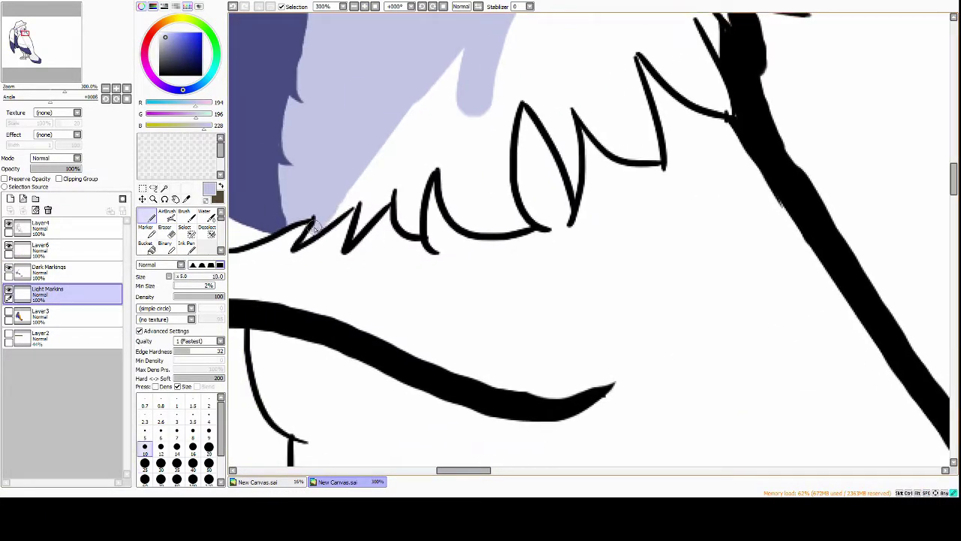
drag(316, 237, 417, 146)
drag(402, 232, 443, 139)
mouse_move(481, 247)
mouse_down()
mouse_move(452, 154)
mouse_move(372, 184)
mouse_up()
drag(420, 150, 368, 236)
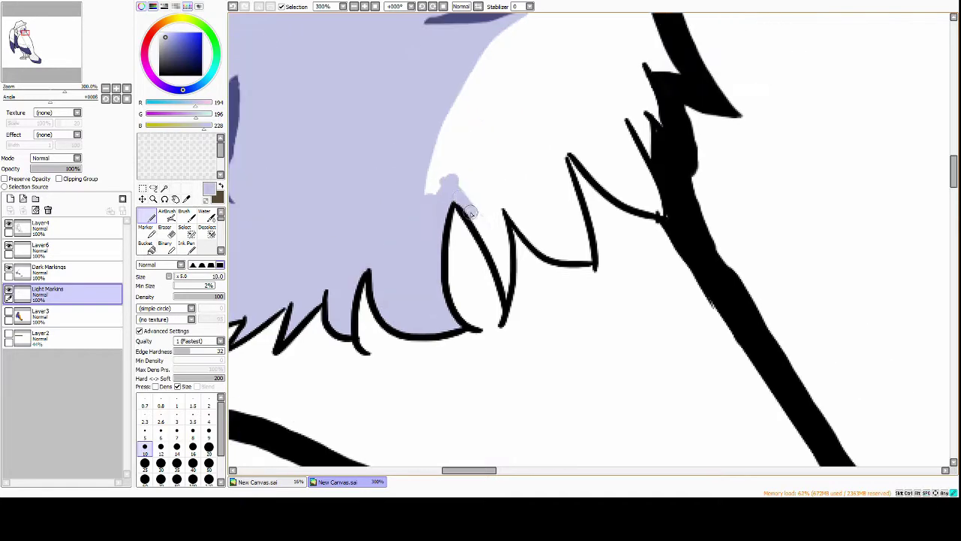
Carry the lavender into the rear cheek tufts, shape its spiky back edge and trim it with the eraser
drag(510, 195, 473, 289)
drag(465, 187, 421, 241)
drag(451, 113, 492, 197)
drag(443, 199, 499, 234)
drag(447, 174, 407, 253)
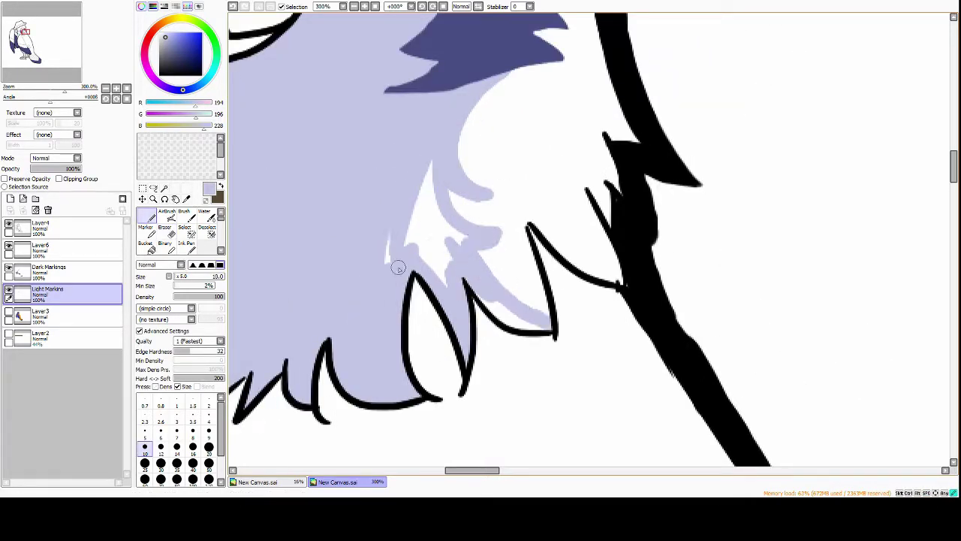
drag(421, 165, 518, 322)
key(e)
mouse_move(480, 181)
mouse_down()
mouse_move(498, 218)
mouse_move(458, 240)
mouse_up()
scroll(312, 120, down, 7)
scroll(312, 120, up, 5)
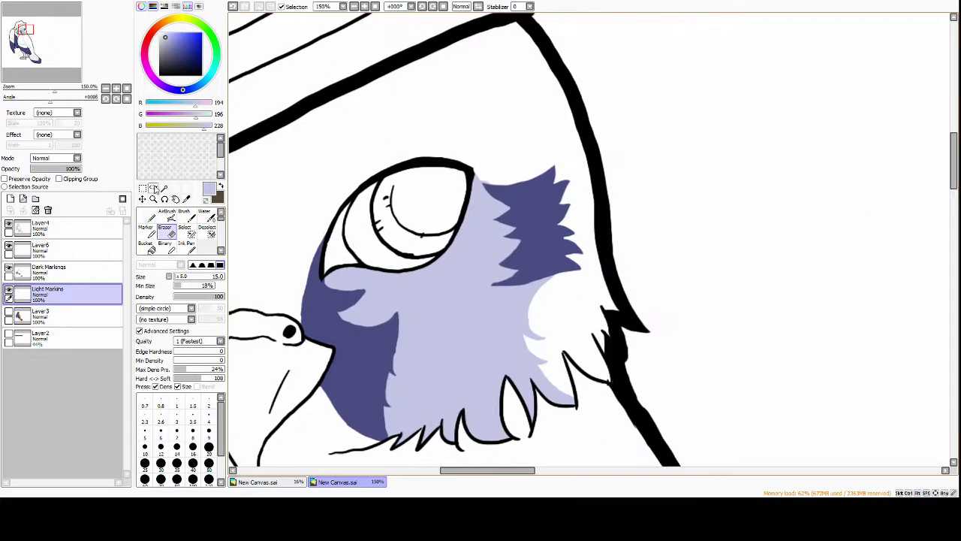
Paint thin lavender rims over the tops of both eyes, continuing to the far eye's inner corner
key(n)
drag(330, 232, 386, 166)
mouse_move(479, 174)
mouse_down()
mouse_move(531, 200)
mouse_move(571, 124)
mouse_move(498, 165)
mouse_move(396, 162)
mouse_up()
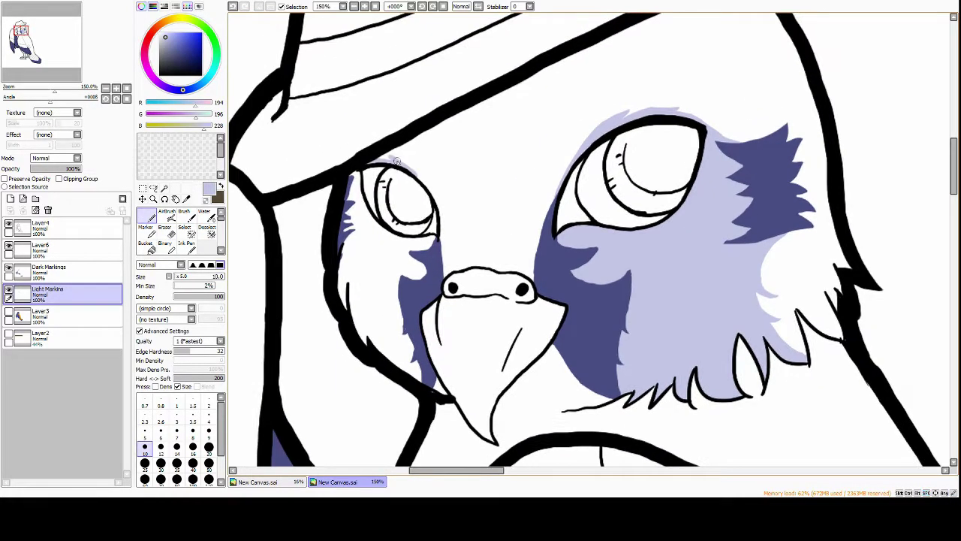
alt+click(434, 226)
alt+click(440, 226)
drag(440, 226, 434, 200)
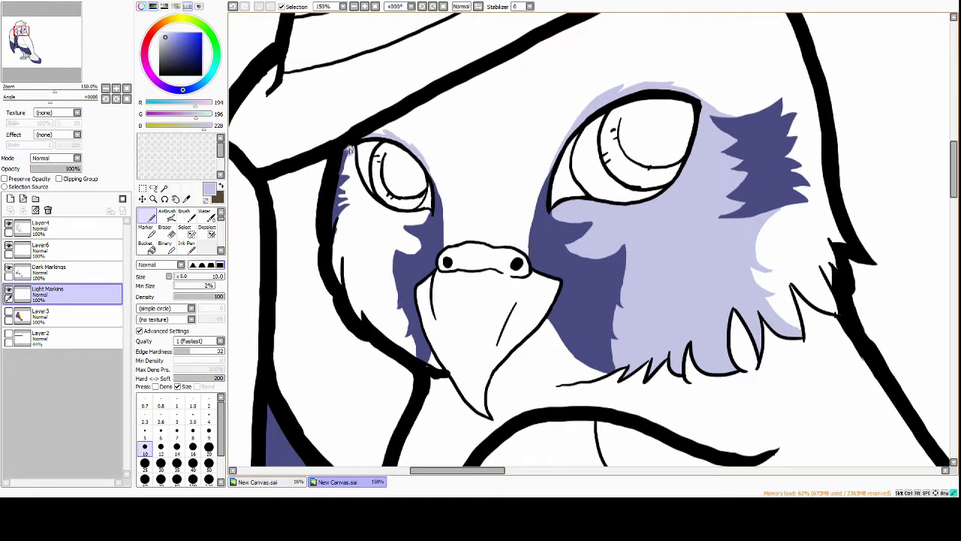
Fill the far cheek below the far eye with lavender, enlarging the brush to size 20 for the lower part
drag(353, 151, 360, 315)
mouse_move(405, 202)
mouse_down()
mouse_move(347, 219)
mouse_move(368, 223)
mouse_up()
key(bracketright)
key(bracketright)
key(bracketright)
key(bracketright)
drag(376, 315, 413, 353)
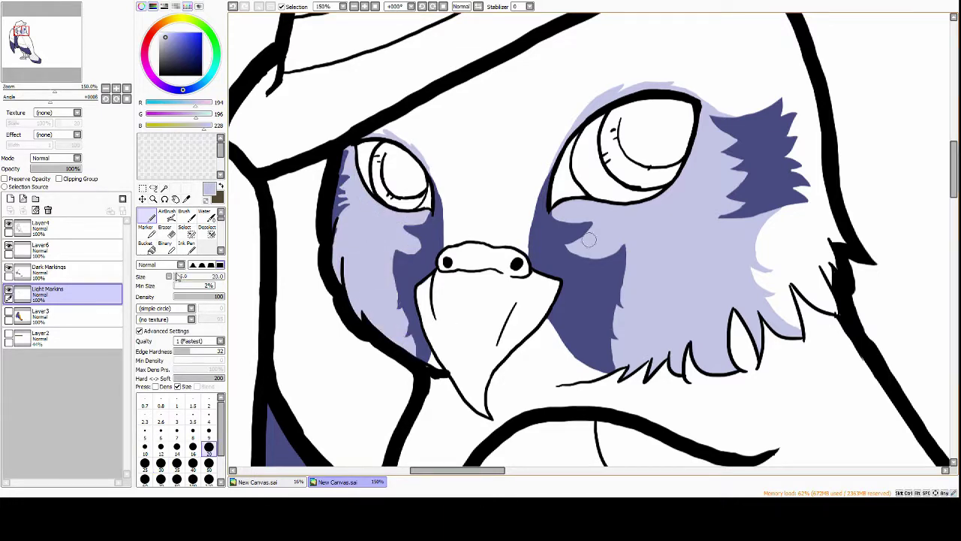
Fill the cheek beneath the beak with lavender and widen the rim over the near eye's outer corner with a size 5 brush
mouse_move(495, 375)
mouse_down()
mouse_move(530, 380)
mouse_move(551, 333)
mouse_up()
key(bracketleft)
key(bracketleft)
key(bracketleft)
key(bracketleft)
key(bracketleft)
key(bracketleft)
key(bracketleft)
key(bracketleft)
key(bracketleft)
scroll(467, 283, down, 5)
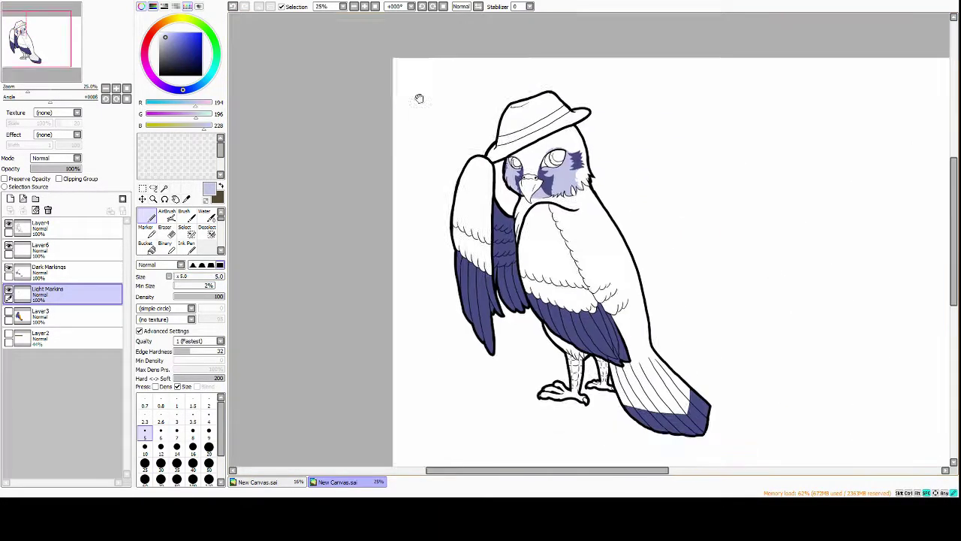
scroll(418, 97, up, 5)
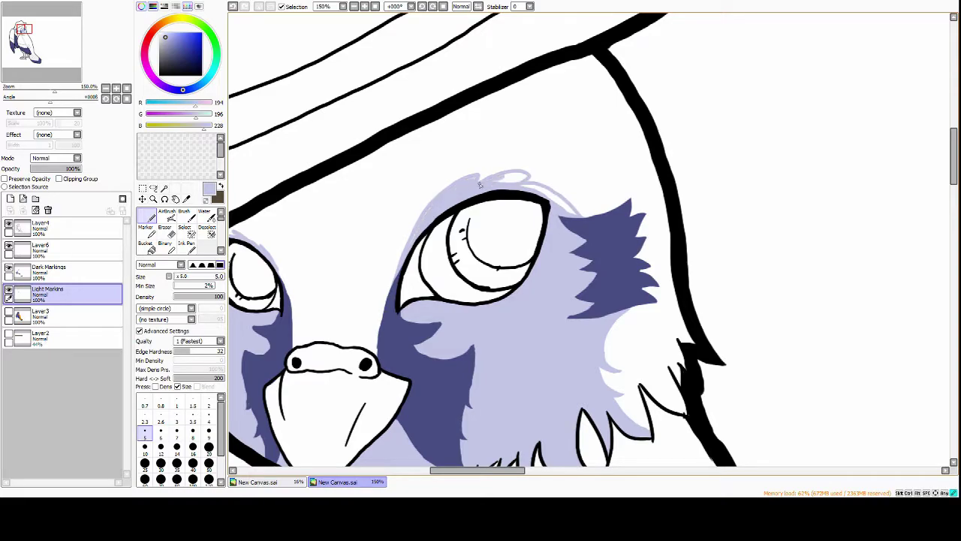
drag(549, 194, 684, 212)
scroll(383, 242, down, 5)
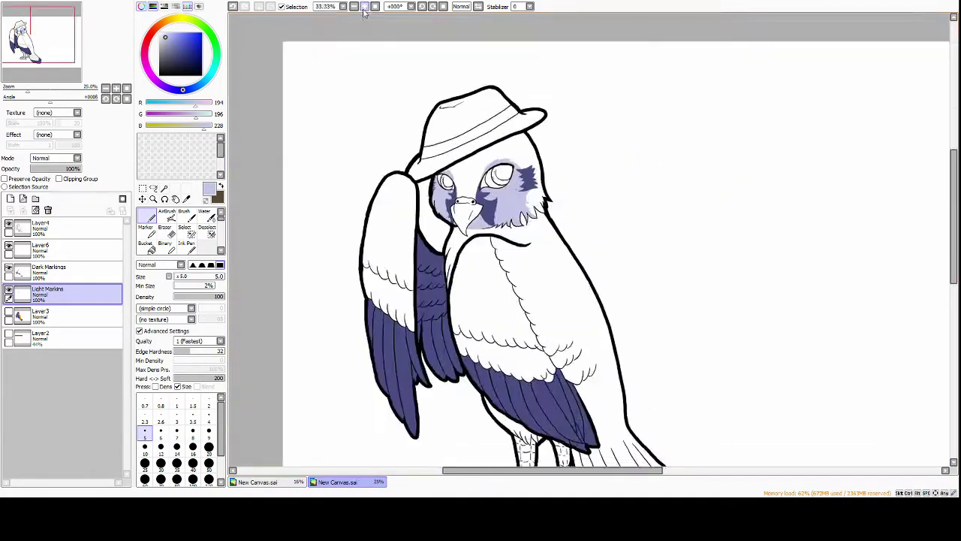
scroll(420, 210, up, 3)
scroll(446, 178, down, 1)
drag(446, 178, 447, 45)
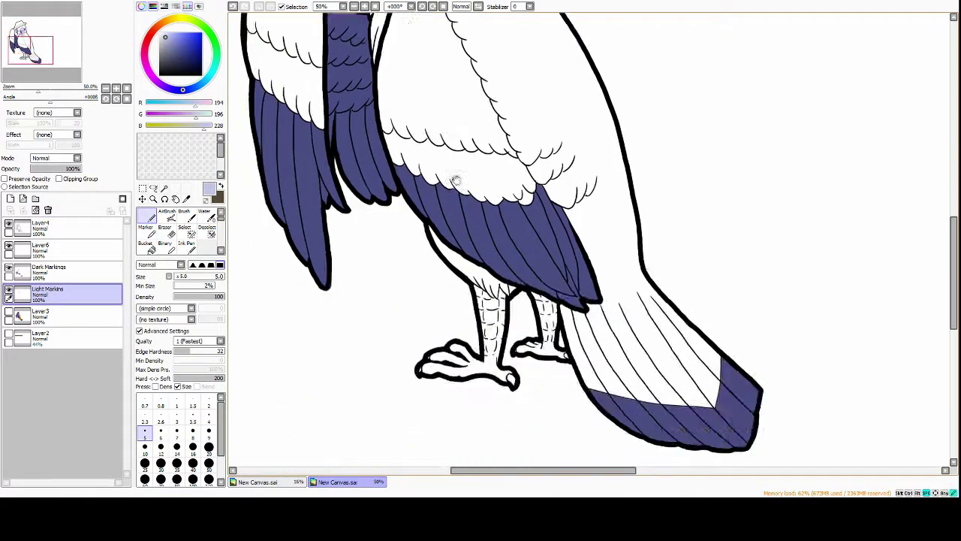
scroll(382, 108, up, 2)
ctrl+shift+click(382, 107)
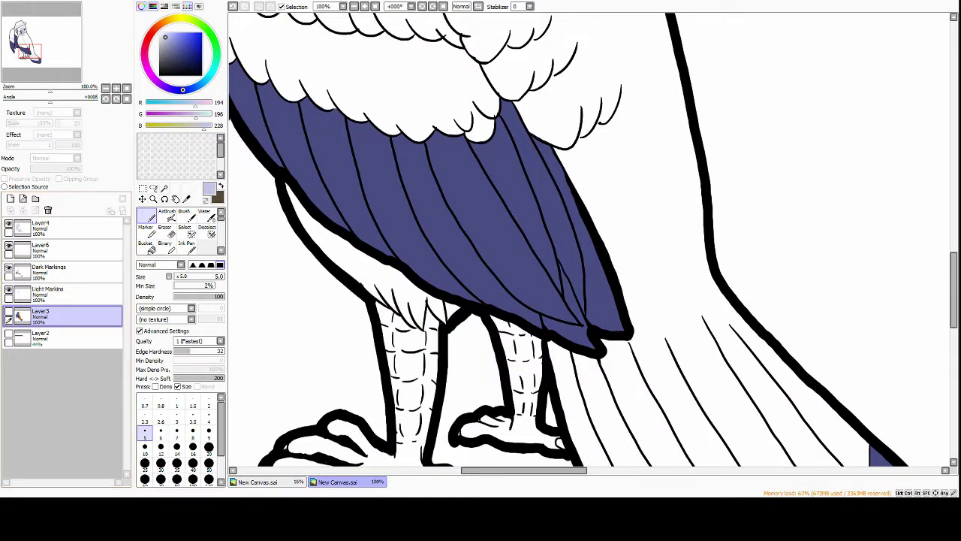
scroll(536, 307, up, 1)
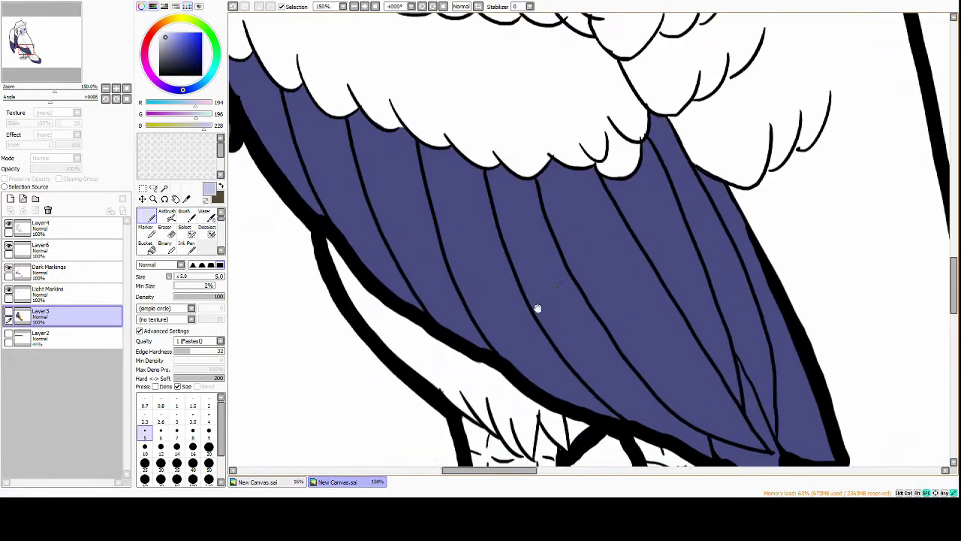
drag(536, 307, 548, 360)
drag(45, 291, 45, 266)
key(ctrl+z)
scroll(481, 248, down, 3)
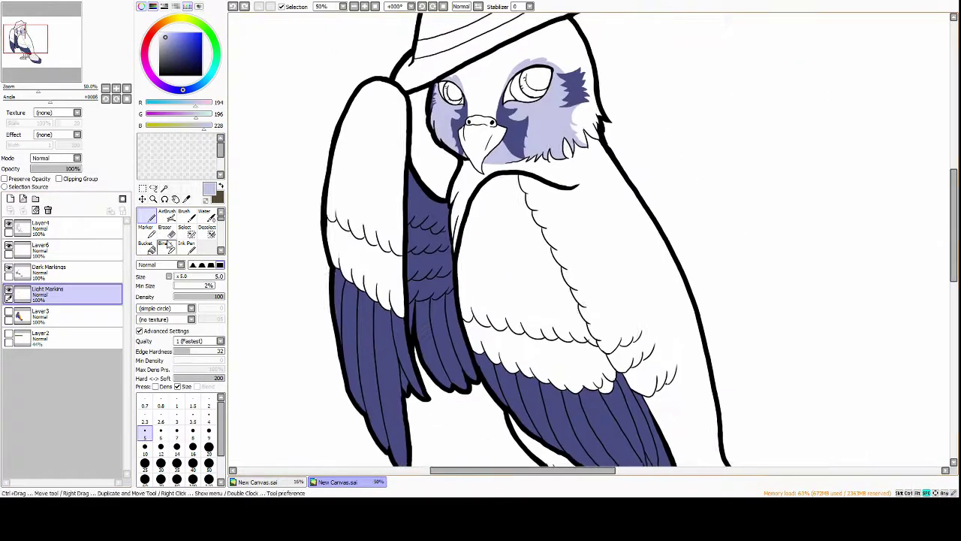
Add a layer above Dark Markings and outline scalloped lavender markings along the front feathers of the folded wing
click(10, 198)
drag(481, 247, 480, 113)
scroll(340, 171, up, 3)
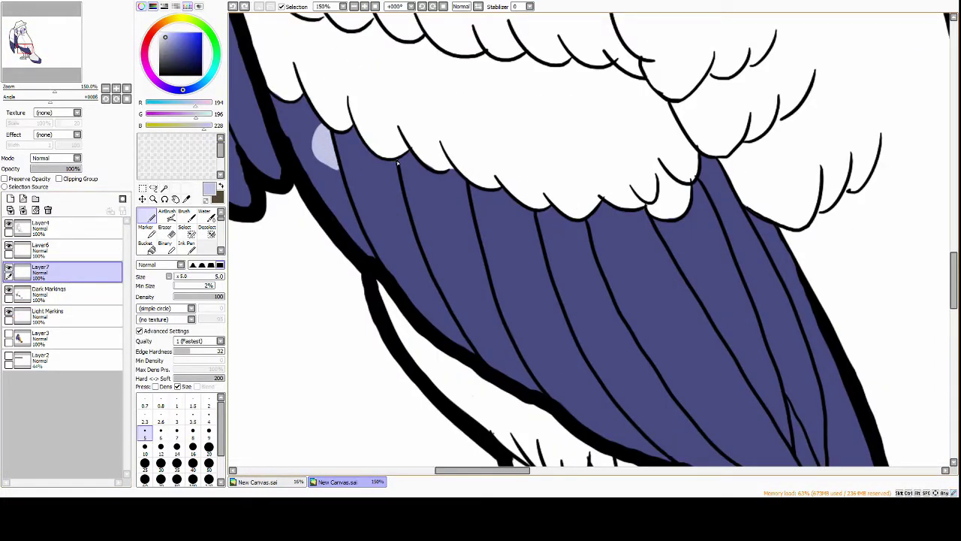
drag(398, 162, 411, 264)
drag(474, 252, 504, 330)
drag(504, 330, 461, 270)
drag(470, 142, 564, 333)
drag(531, 160, 515, 138)
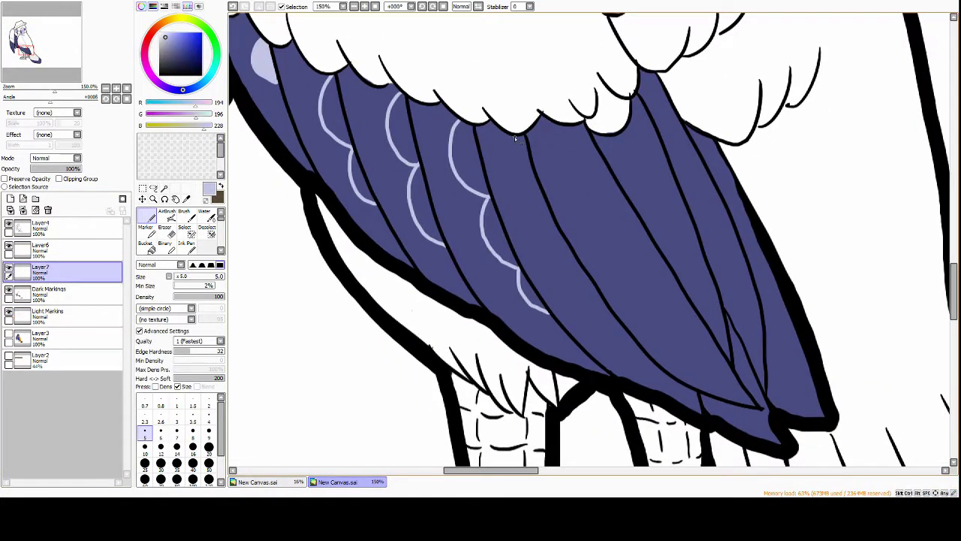
Continue the lavender scallop outlines along the folded wing's remaining feathers, out to its rear edge
drag(640, 342, 573, 281)
drag(498, 72, 549, 151)
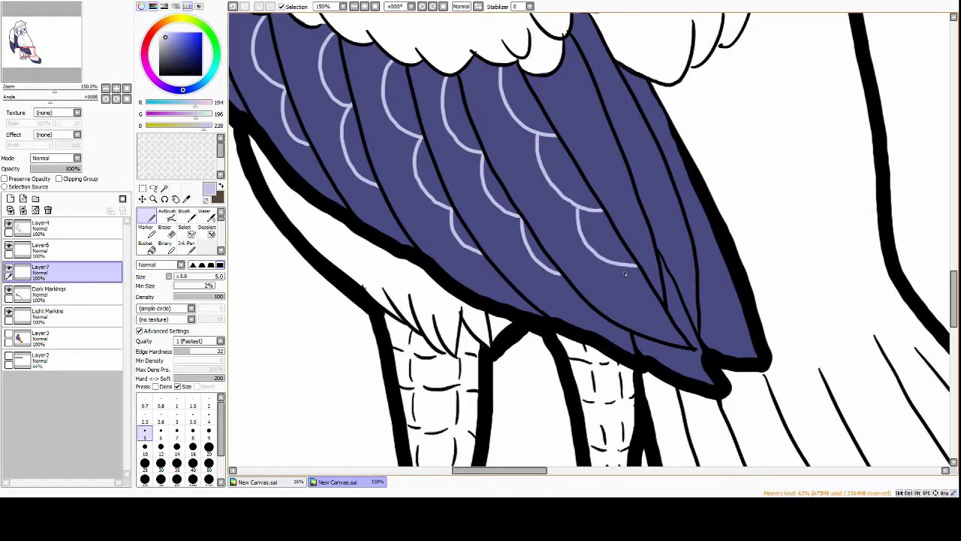
scroll(624, 274, up, 2)
drag(542, 137, 546, 163)
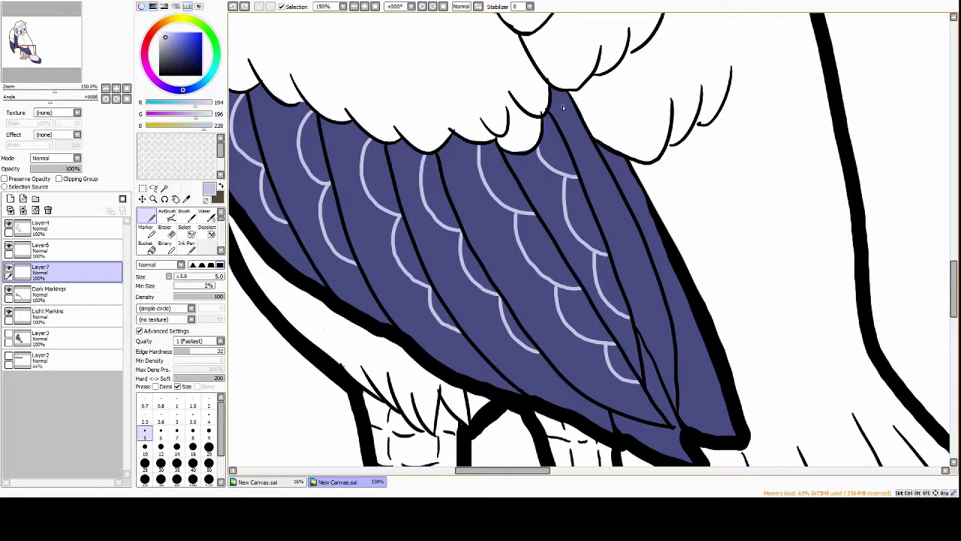
scroll(655, 278, down, 2)
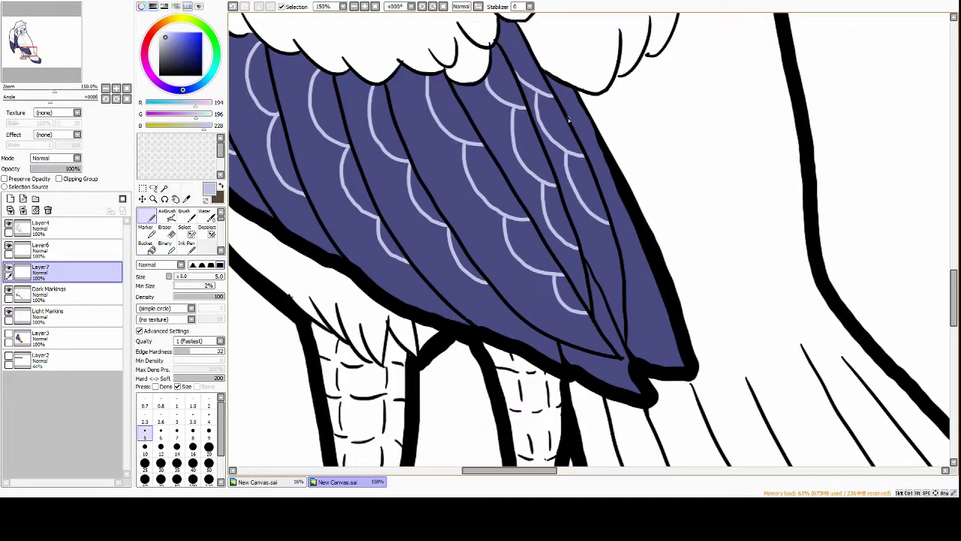
scroll(614, 199, down, 2)
Fill the scallops on the folded wing's front feathers with lavender using a size 15 brush
scroll(614, 199, up, 2)
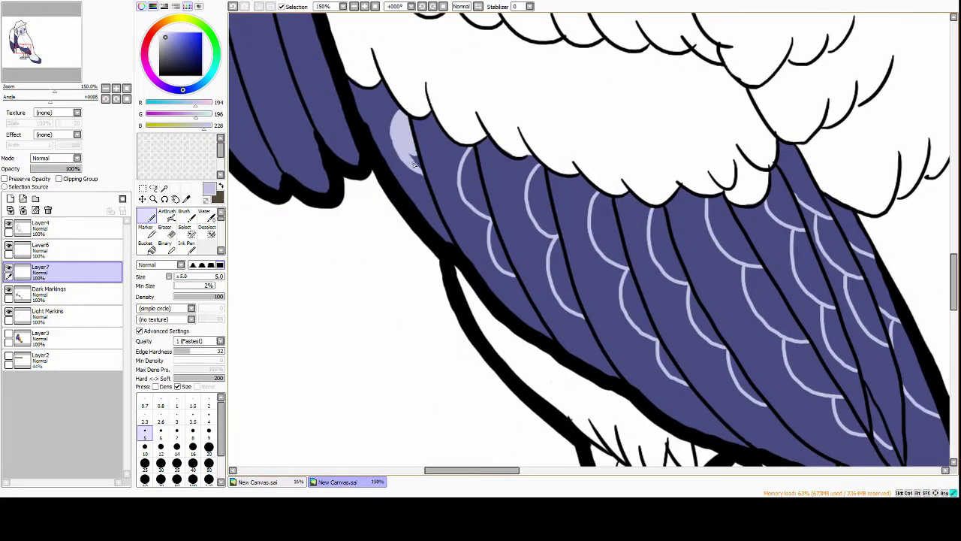
scroll(404, 146, up, 2)
mouse_move(403, 146)
mouse_down()
mouse_move(454, 293)
mouse_move(530, 134)
mouse_move(534, 217)
mouse_move(563, 242)
mouse_up()
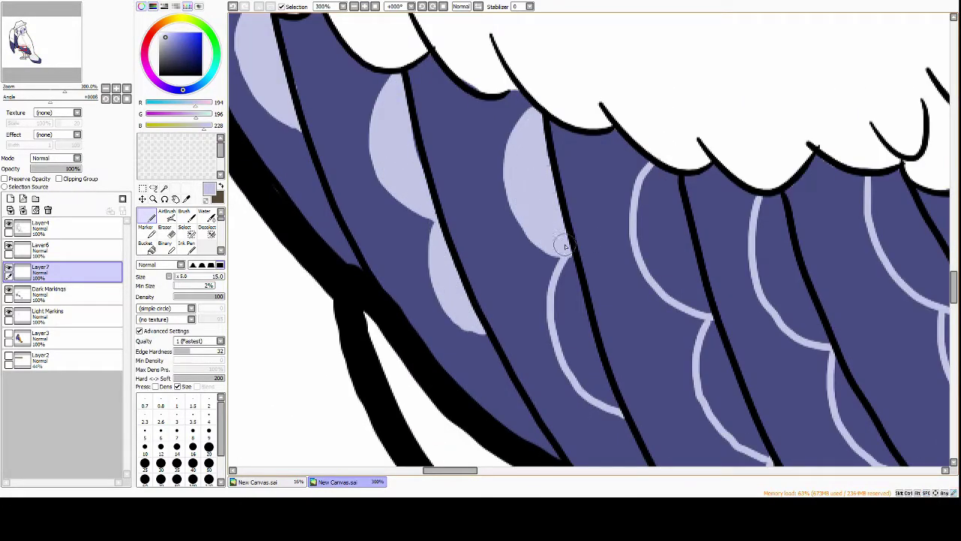
scroll(563, 242, down, 2)
drag(559, 188, 549, 227)
scroll(615, 272, up, 1)
drag(541, 105, 581, 225)
scroll(582, 225, down, 2)
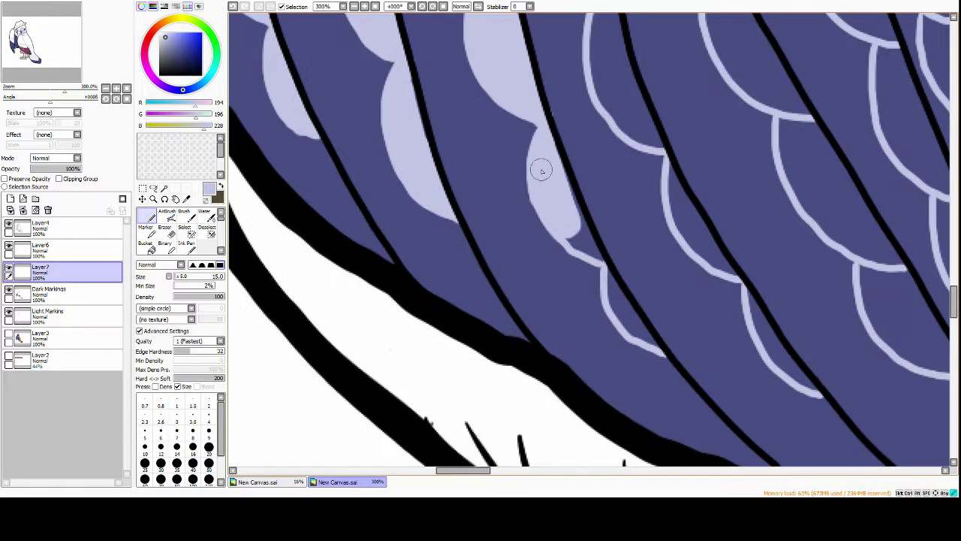
scroll(595, 257, down, 1)
mouse_move(540, 167)
mouse_down()
mouse_move(595, 257)
mouse_move(610, 316)
mouse_up()
Enlarge the brush to size 20 and fill the scallops on the folded wing's middle feathers with lavender
scroll(393, 151, up, 3)
key(bracketright)
key(bracketright)
key(bracketright)
key(bracketright)
key(bracketright)
key(bracketright)
key(bracketright)
key(bracketright)
key(bracketright)
mouse_move(393, 150)
mouse_down()
mouse_move(390, 108)
mouse_move(388, 138)
mouse_move(441, 197)
mouse_move(479, 287)
mouse_move(521, 323)
mouse_move(468, 117)
mouse_up()
scroll(523, 323, down, 2)
scroll(458, 225, up, 3)
scroll(468, 118, down, 1)
scroll(480, 180, down, 1)
mouse_move(526, 293)
mouse_down()
mouse_move(496, 165)
mouse_move(500, 206)
mouse_move(541, 300)
mouse_up()
scroll(500, 205, up, 1)
scroll(440, 129, up, 3)
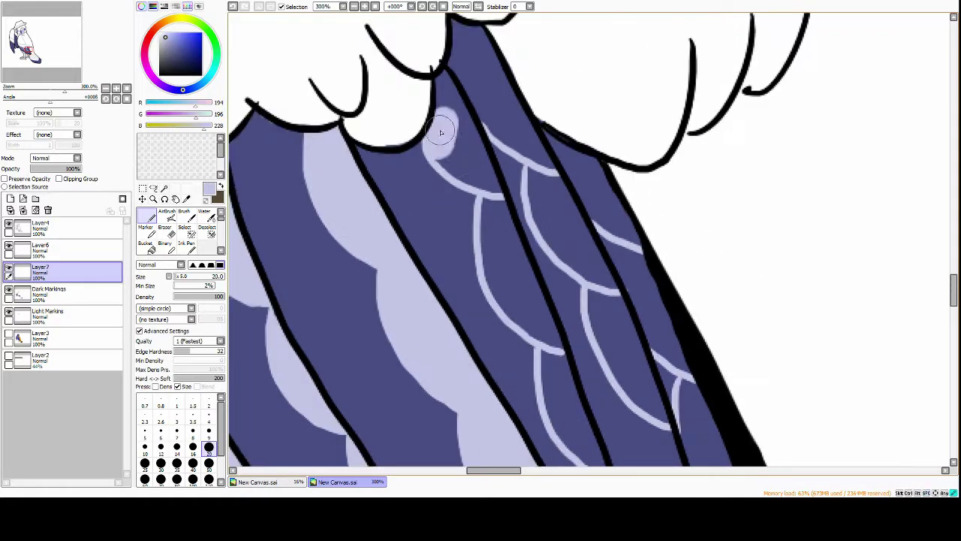
Redo the fill on the narrow feather beside the middle ones, carrying the lavender down to the wing tip
key(ctrl+z)
mouse_move(440, 128)
mouse_down()
mouse_move(444, 113)
mouse_move(494, 213)
mouse_move(526, 331)
mouse_up()
scroll(493, 263, down, 2)
drag(494, 263, 526, 331)
scroll(487, 150, down, 3)
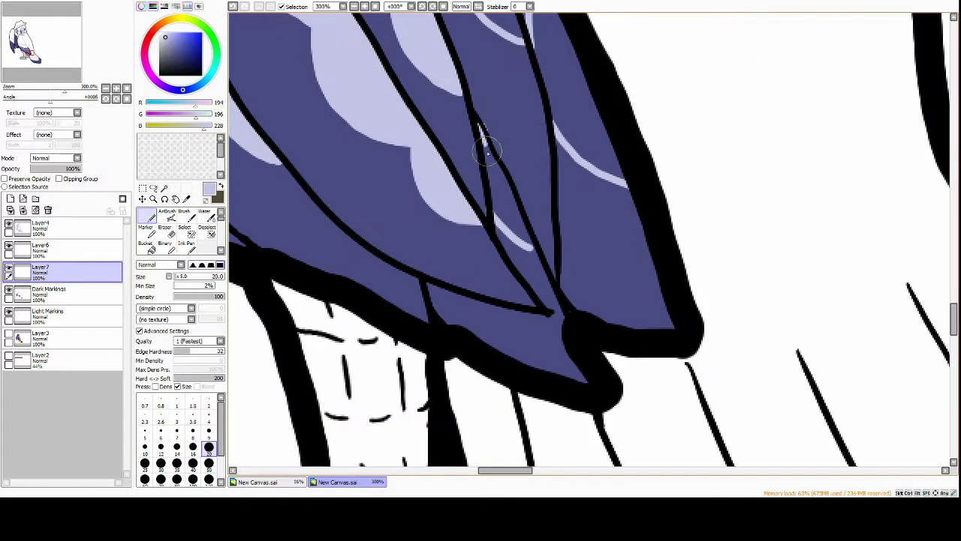
drag(484, 150, 526, 233)
Fill the scallops on the folded wing's two rearmost feathers with lavender, from the coverts to the tip
scroll(526, 225, up, 2)
drag(537, 160, 616, 301)
scroll(526, 140, up, 2)
scroll(525, 140, up, 2)
drag(465, 112, 547, 247)
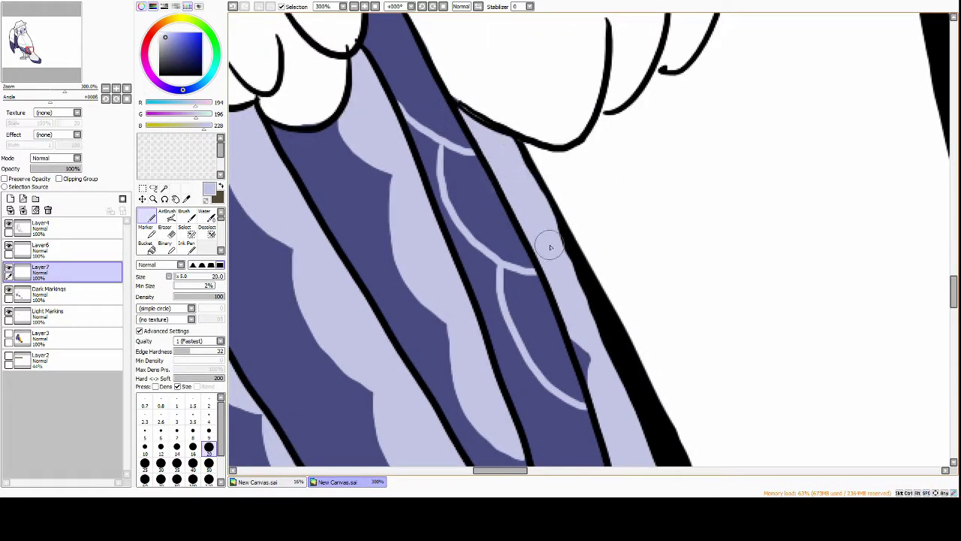
scroll(547, 247, up, 2)
mouse_move(451, 90)
mouse_down()
mouse_move(434, 151)
mouse_move(496, 226)
mouse_up()
scroll(450, 151, down, 2)
scroll(540, 278, down, 2)
drag(450, 150, 578, 353)
Outline curved lavender tips across the dark ends of the tail feathers with a size 5 brush
click(354, 6)
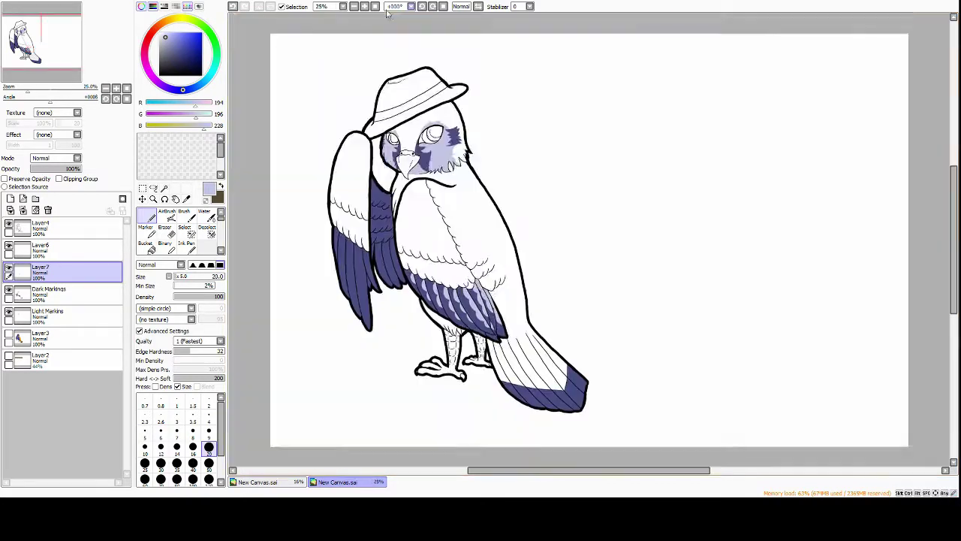
click(342, 6)
click(342, 6)
key(bracketleft)
key(bracketleft)
key(bracketleft)
key(bracketleft)
key(bracketleft)
key(bracketleft)
key(bracketleft)
key(bracketleft)
key(bracketleft)
drag(359, 216, 409, 240)
scroll(409, 240, down, 1)
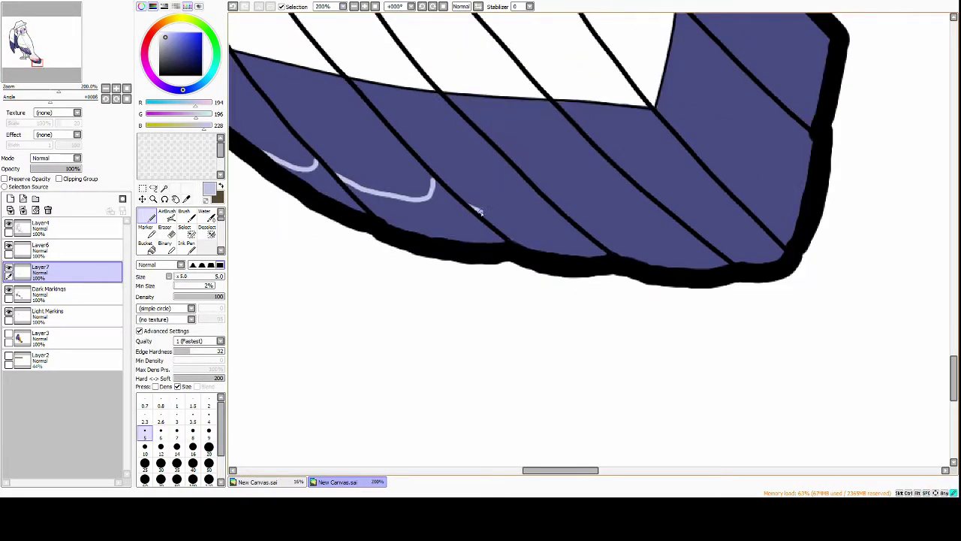
drag(473, 244, 578, 225)
drag(582, 225, 641, 214)
scroll(600, 241, right, 3)
drag(585, 259, 623, 308)
scroll(526, 241, left, 3)
Fill the outlined tail feather tips with lavender down to the thick contour, using a size 9 brush
drag(360, 222, 370, 241)
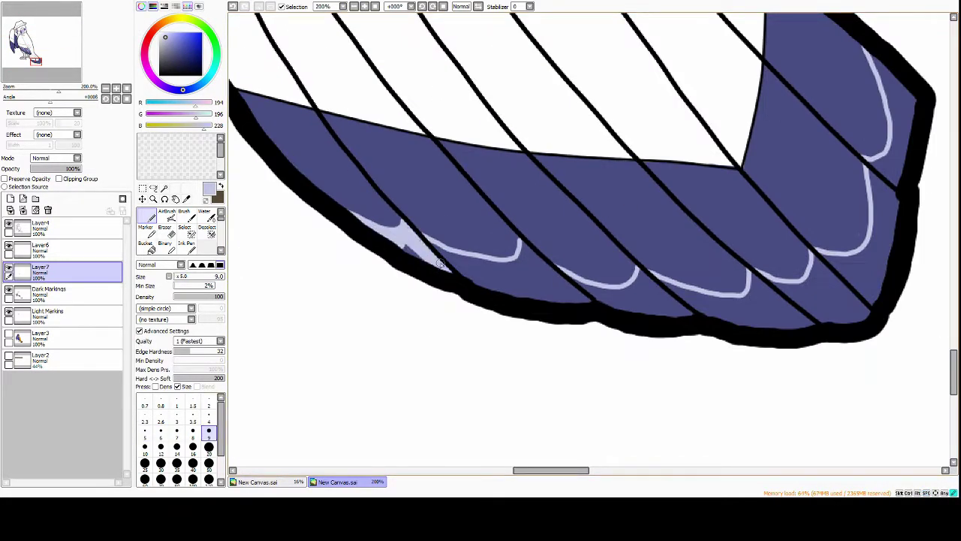
mouse_move(566, 279)
mouse_down()
mouse_move(466, 259)
mouse_move(495, 284)
mouse_move(560, 276)
mouse_move(482, 237)
mouse_move(553, 241)
mouse_move(560, 226)
mouse_move(672, 231)
mouse_move(645, 220)
mouse_move(633, 247)
mouse_move(692, 227)
mouse_move(771, 219)
mouse_up()
scroll(560, 278, down, 2)
scroll(559, 278, right, 2)
scroll(676, 255, right, 2)
scroll(600, 278, up, 1)
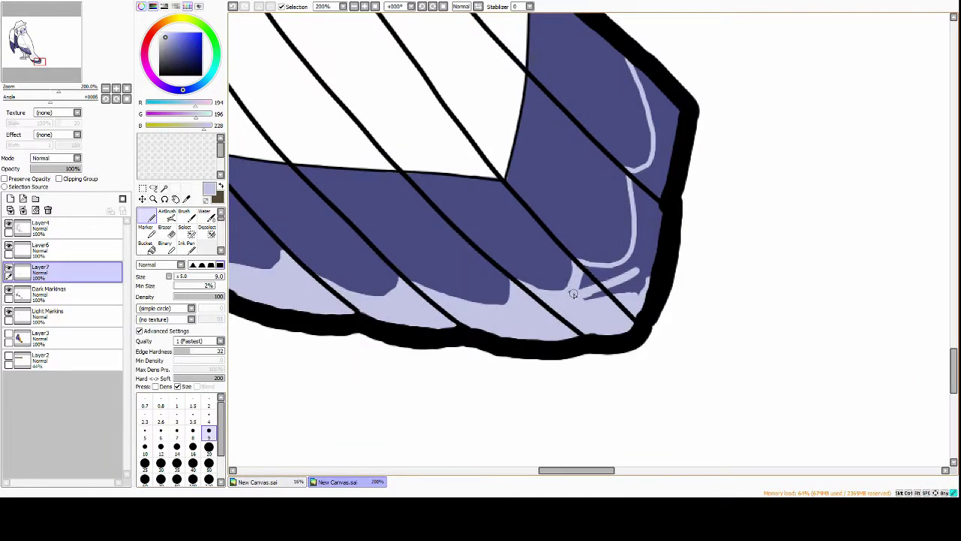
drag(655, 226, 639, 173)
Paint narrow scalloped lavender stripes along the outer dark feathers of the raised wing
scroll(481, 240, down, 2)
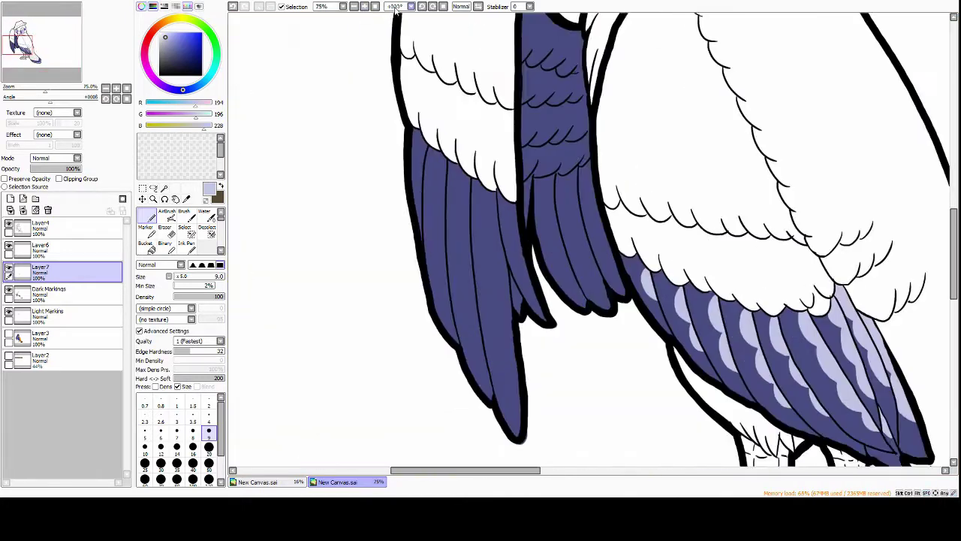
drag(331, 86, 327, 211)
scroll(340, 127, down, 1)
scroll(334, 133, up, 1)
mouse_move(339, 267)
mouse_down()
mouse_move(334, 135)
mouse_move(374, 59)
mouse_up()
scroll(422, 196, down, 1)
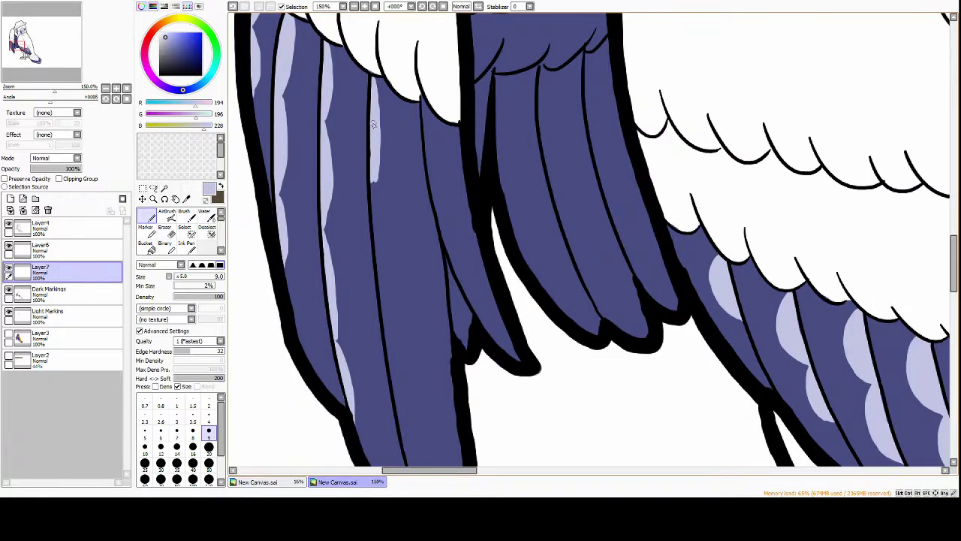
Paint a scalloped lavender stripe down the raised wing's next inner feather, tapering it toward the wing tip
drag(384, 262, 340, 146)
drag(381, 195, 379, 102)
scroll(379, 148, down, 1)
drag(398, 237, 384, 114)
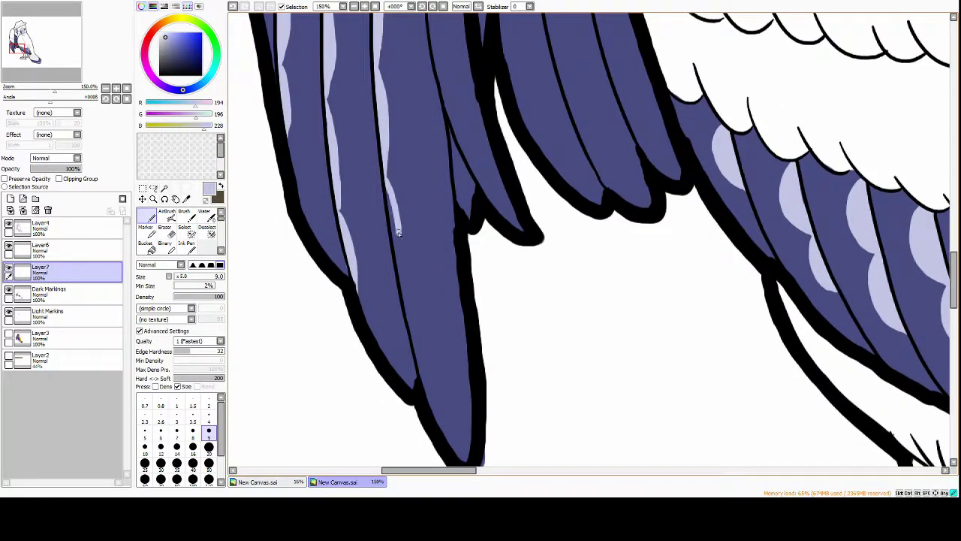
drag(401, 265, 388, 189)
scroll(387, 189, down, 1)
drag(400, 248, 397, 154)
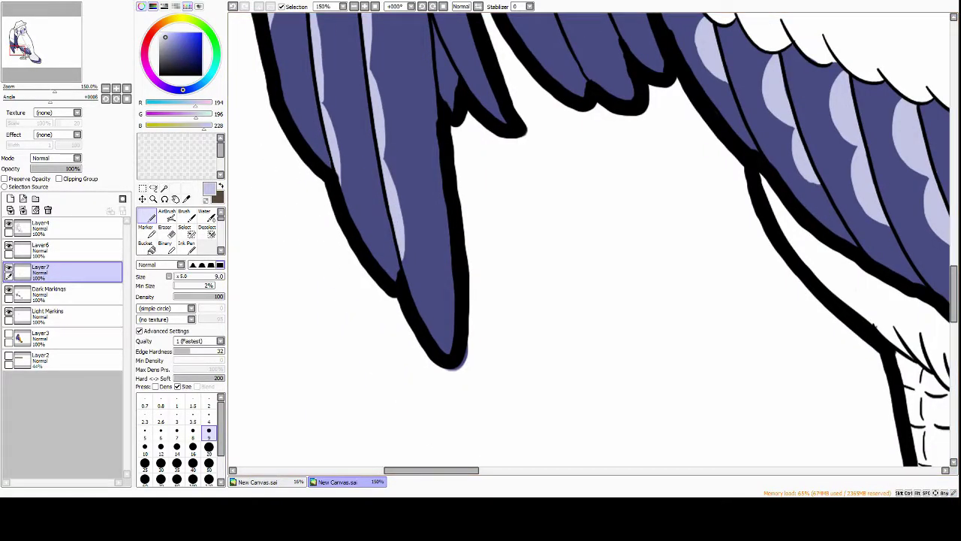
key(ctrl+Down)
scroll(429, 365, up, 3)
scroll(385, 162, up, 1)
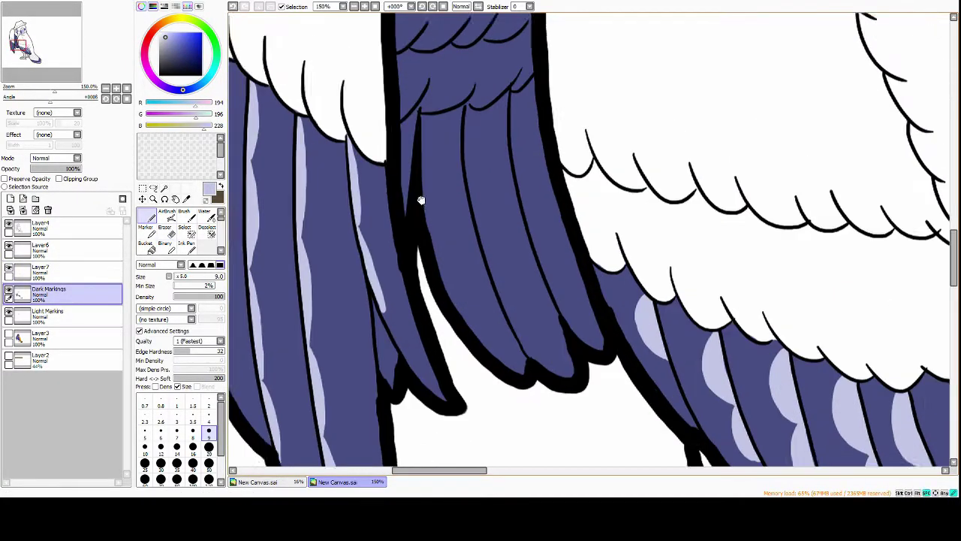
drag(473, 296, 444, 138)
scroll(458, 254, up, 1)
drag(475, 216, 473, 170)
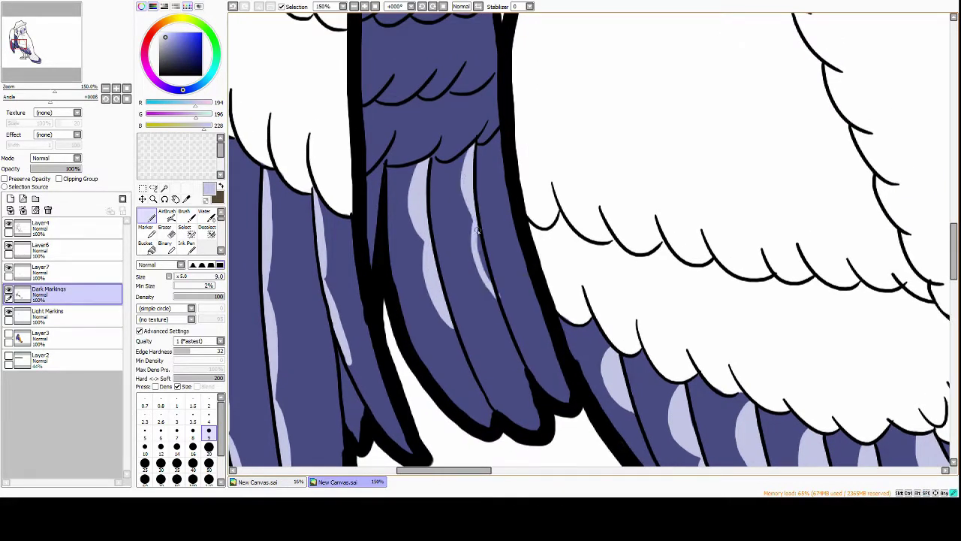
Return to the layer above Dark Markings and paint scalloped lavender stripes on the short feathers behind the raised wing
key(ctrl+Up)
scroll(467, 349, down, 2)
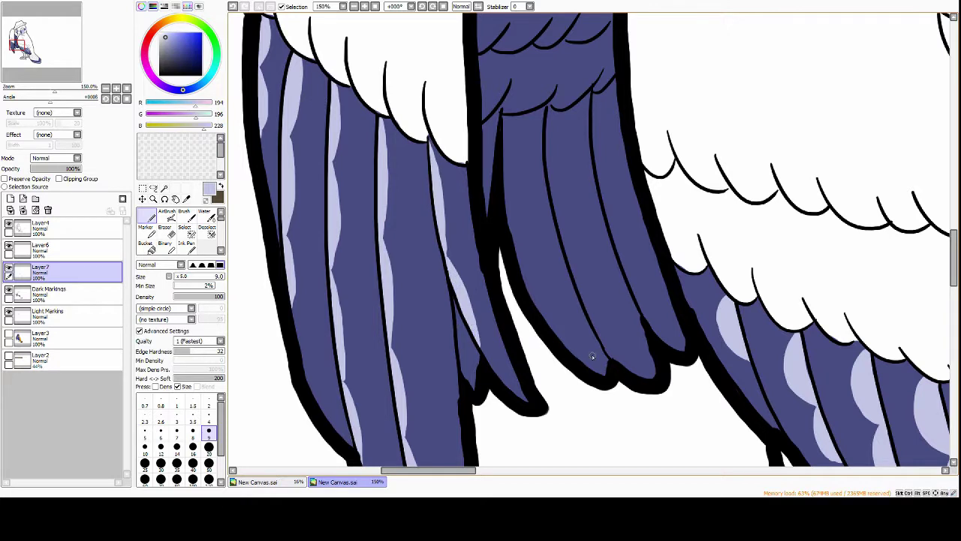
scroll(481, 133, up, 1)
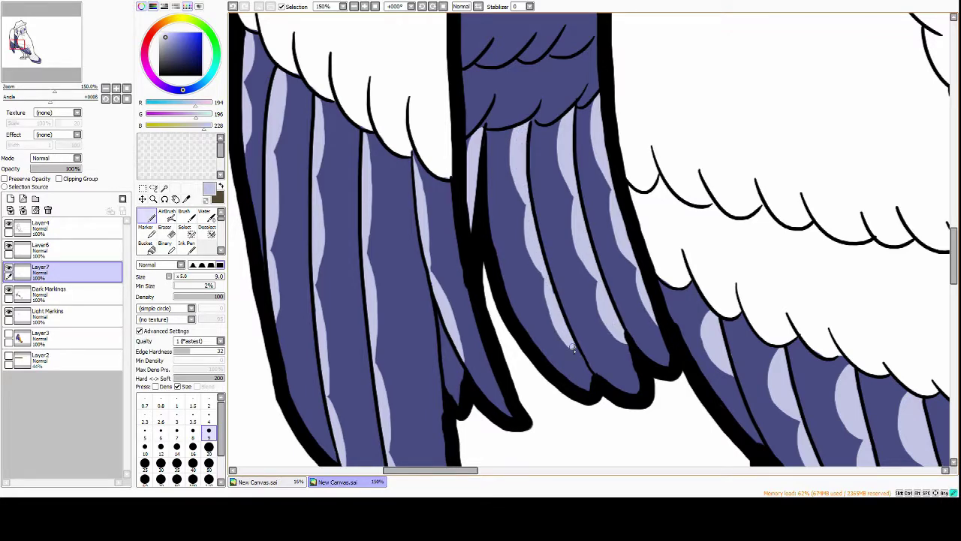
Examine the lavender feather markings on both wings against the rest of the bird
key(ctrl+minus)
key(ctrl+minus)
key(ctrl+minus)
key(ctrl+plus)
key(ctrl+plus)
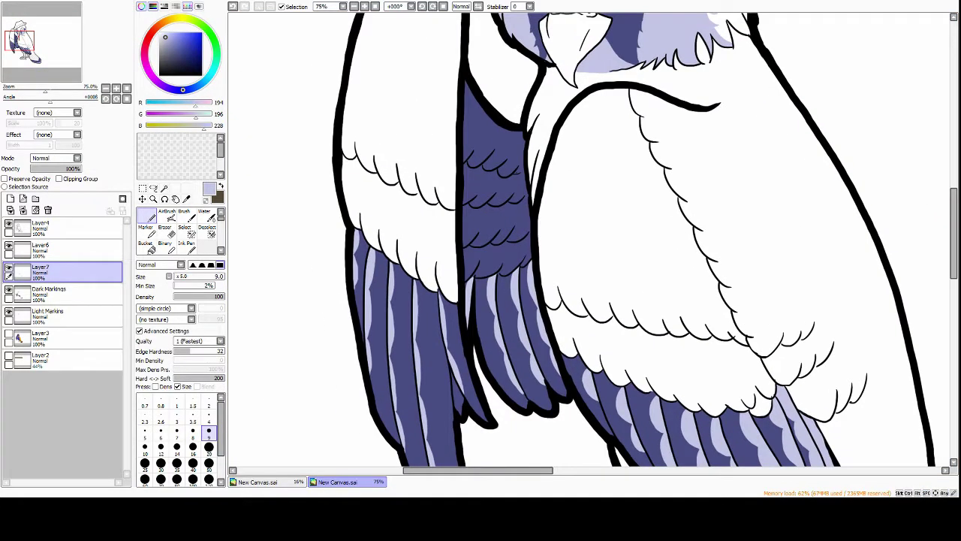
click(364, 6)
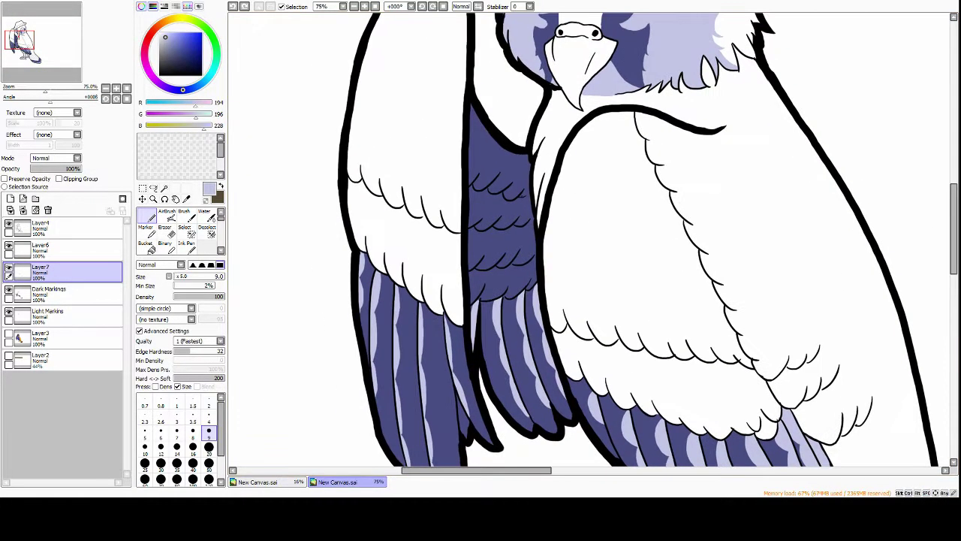
click(364, 6)
click(365, 6)
key(ctrl+plus)
key(ctrl+plus)
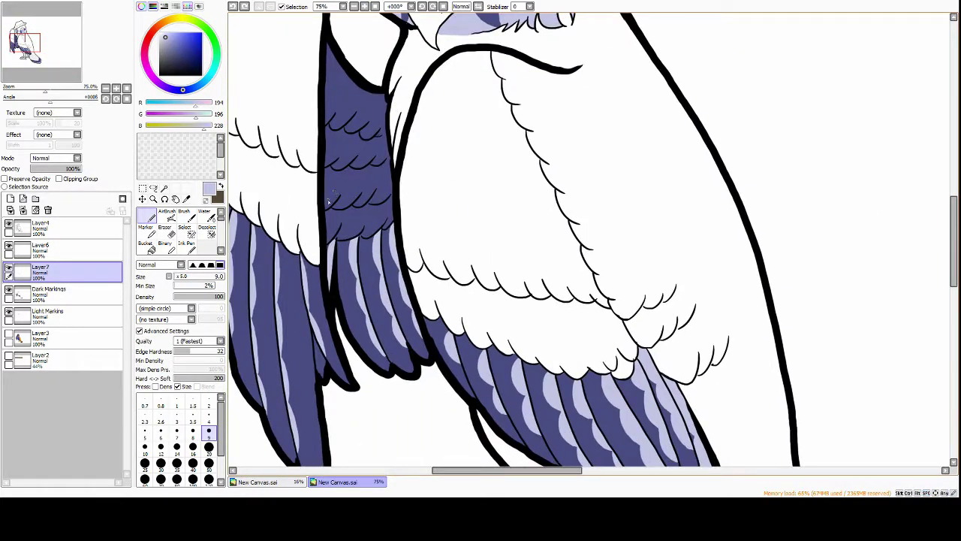
key(ctrl+minus)
key(ctrl+minus)
key(ctrl+plus)
key(ctrl+plus)
key(ctrl+plus)
Rename the feather markings layer LM 2 and add a layer named Blue Markings below the light markings layer
click(48, 314)
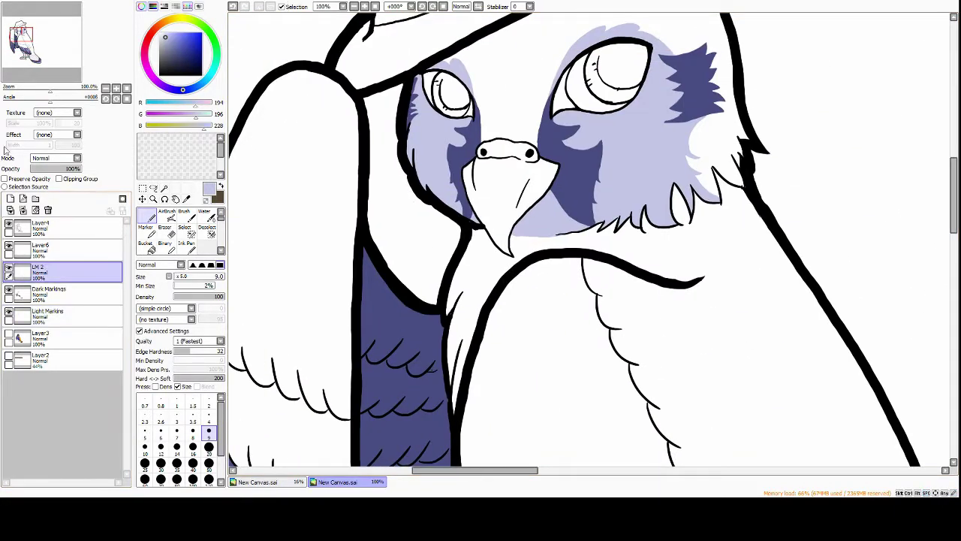
click(47, 336)
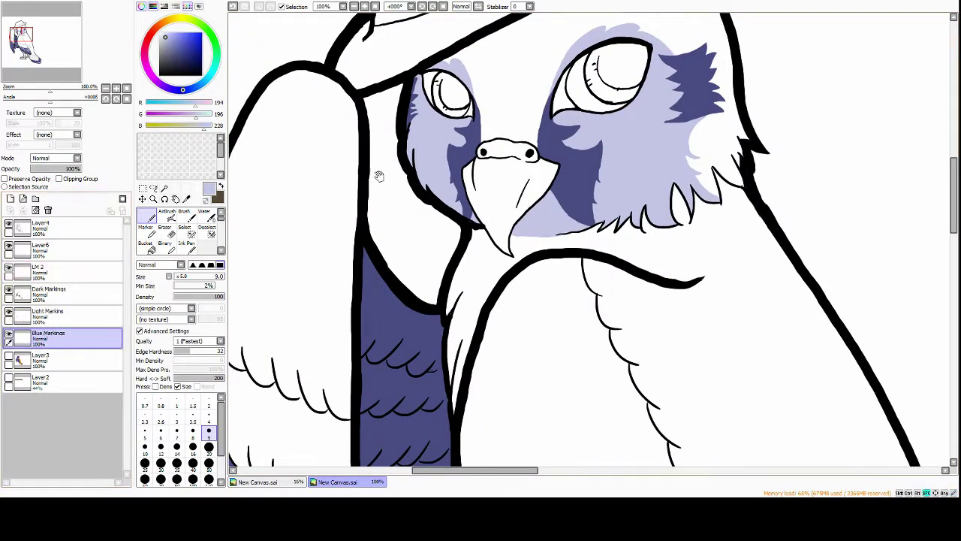
Paint the bird's forehead and the areas around its eyes blue on the Blue Markings layer
drag(379, 176, 297, 206)
mouse_move(447, 57)
mouse_down()
mouse_move(398, 154)
mouse_move(410, 171)
mouse_move(391, 188)
mouse_up()
key(ctrl+z)
drag(361, 86, 432, 162)
drag(431, 97, 458, 150)
drag(458, 150, 424, 178)
mouse_move(376, 151)
mouse_down()
mouse_move(482, 105)
mouse_move(467, 91)
mouse_move(545, 105)
mouse_up()
drag(593, 84, 594, 154)
drag(594, 154, 570, 90)
Outline the folded wing's upper feather area in blue along both edges with a size 20 brush
drag(480, 420, 488, 135)
mouse_move(495, 98)
mouse_down()
mouse_move(443, 248)
mouse_move(431, 139)
mouse_up()
mouse_move(431, 139)
mouse_down()
mouse_move(463, 318)
mouse_move(455, 393)
mouse_up()
drag(488, 82, 534, 72)
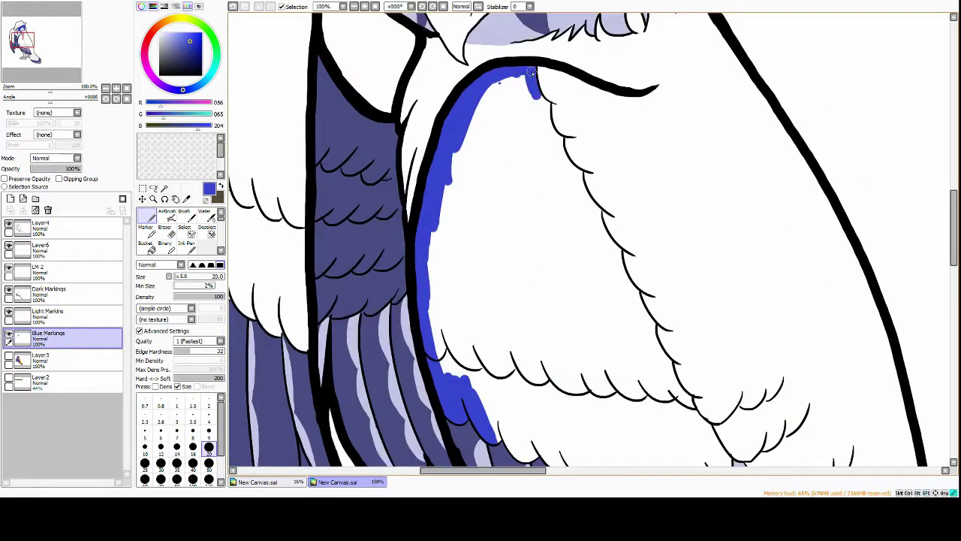
mouse_move(576, 175)
mouse_down()
mouse_move(521, 123)
mouse_move(543, 176)
mouse_move(522, 171)
mouse_up()
drag(521, 171, 515, 149)
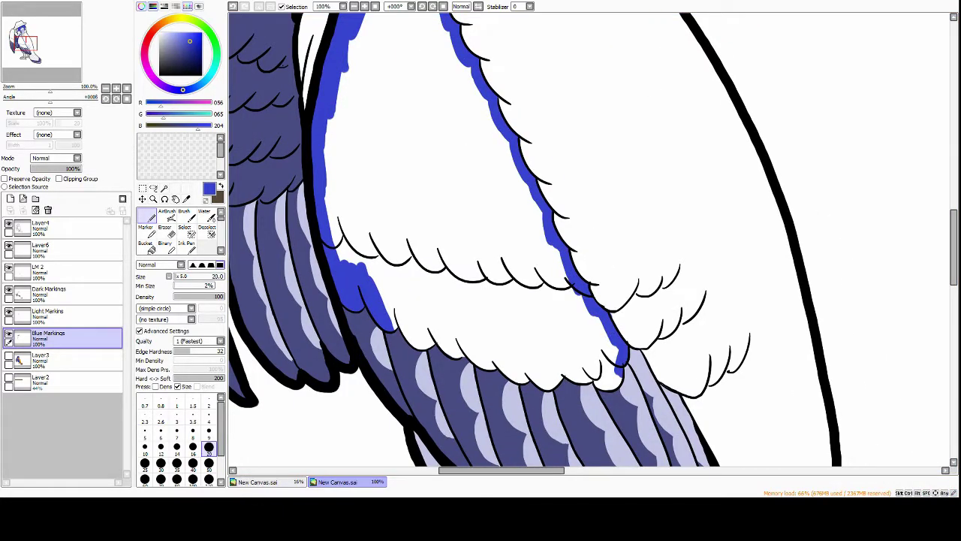
Fill the upper feathers of the folded and raised wings with solid blue down to the striped flight feathers
mouse_move(418, 184)
mouse_down()
mouse_move(461, 235)
mouse_move(386, 85)
mouse_move(451, 161)
mouse_move(525, 323)
mouse_up()
mouse_move(396, 150)
mouse_down()
mouse_move(398, 195)
mouse_move(440, 155)
mouse_move(440, 301)
mouse_move(593, 239)
mouse_up()
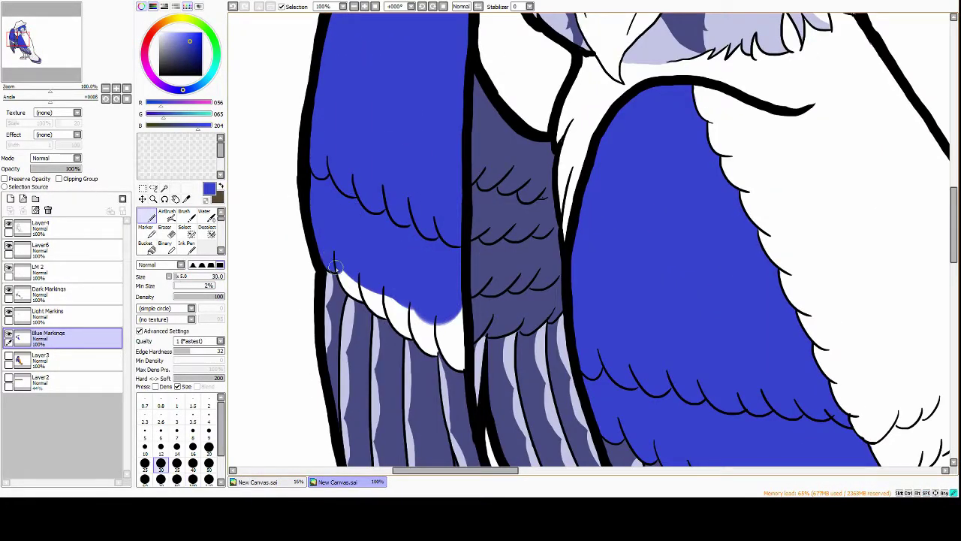
drag(336, 267, 450, 353)
Lighten the Blue Markings layer to a softer periwinkle blue
key(ctrl+minus)
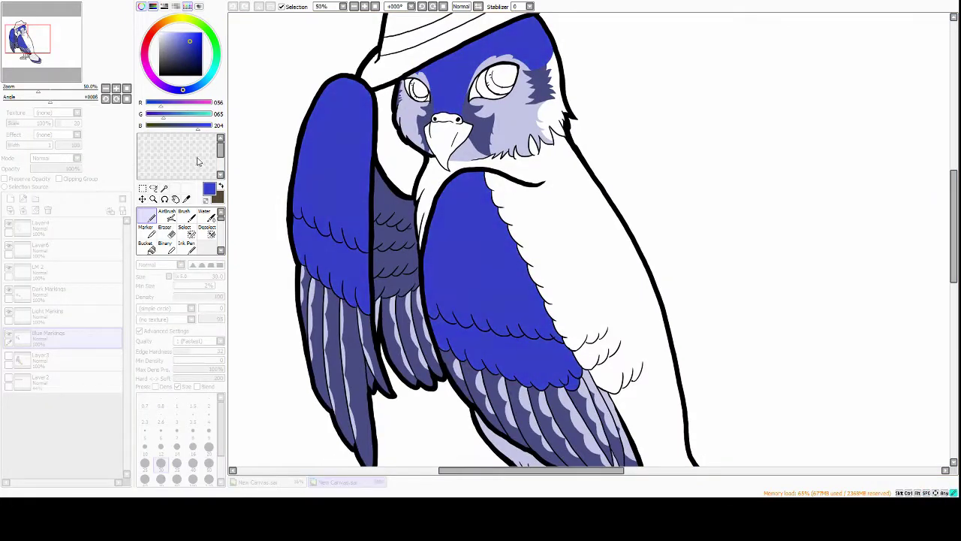
key(Return)
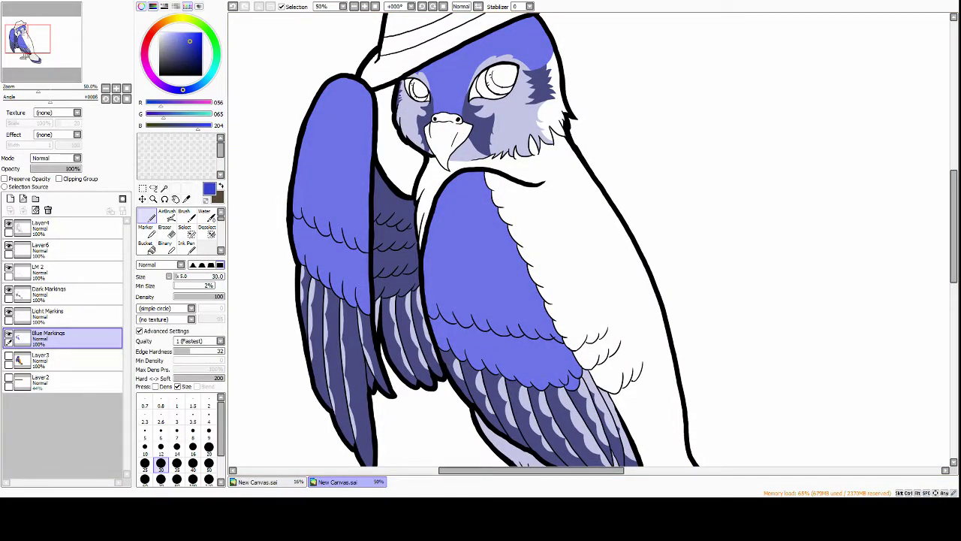
drag(392, 237, 354, 245)
Add a layer named Orange Markings below Blue Markings and paint the throat and upper chest orange
click(60, 358)
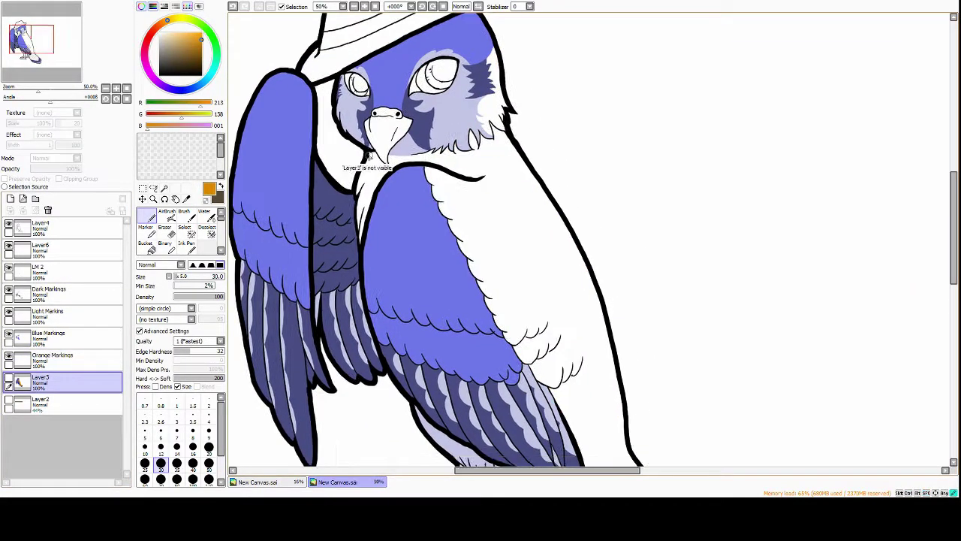
drag(373, 154, 368, 219)
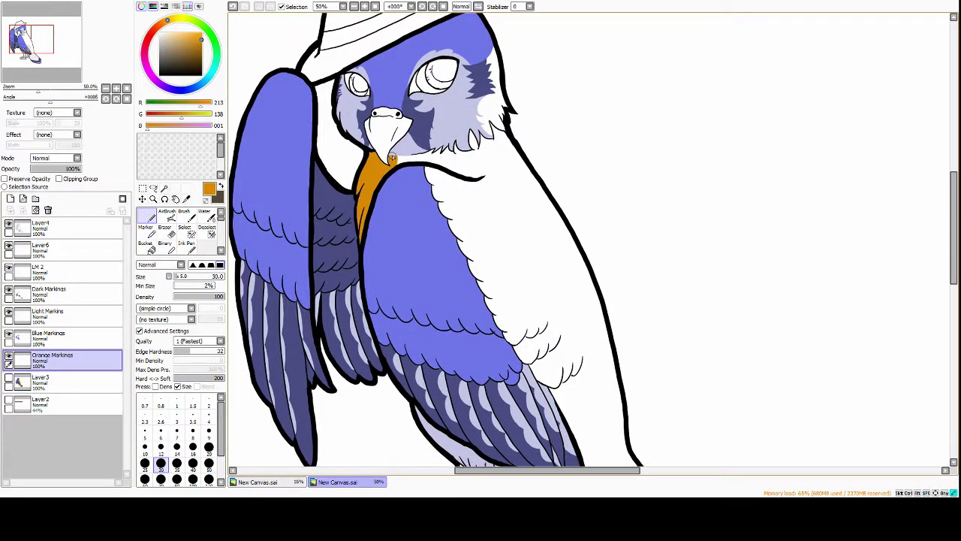
drag(499, 160, 451, 225)
drag(450, 165, 488, 292)
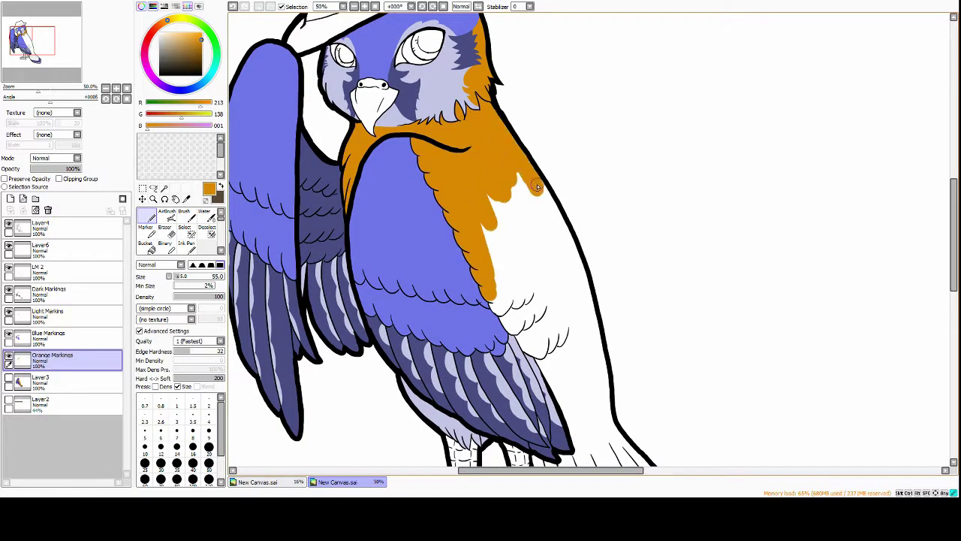
Fill the rest of the body and the tail down to its dark band with orange
scroll(495, 248, down, 3)
mouse_move(481, 150)
mouse_down()
mouse_move(511, 301)
mouse_move(497, 306)
mouse_move(556, 361)
mouse_move(570, 301)
mouse_move(600, 361)
mouse_up()
scroll(496, 248, down, 3)
scroll(526, 248, up, 5)
Tone the blue and orange markings softer and recolour the Light Markings and LM 2 layers to cream
click(375, 6)
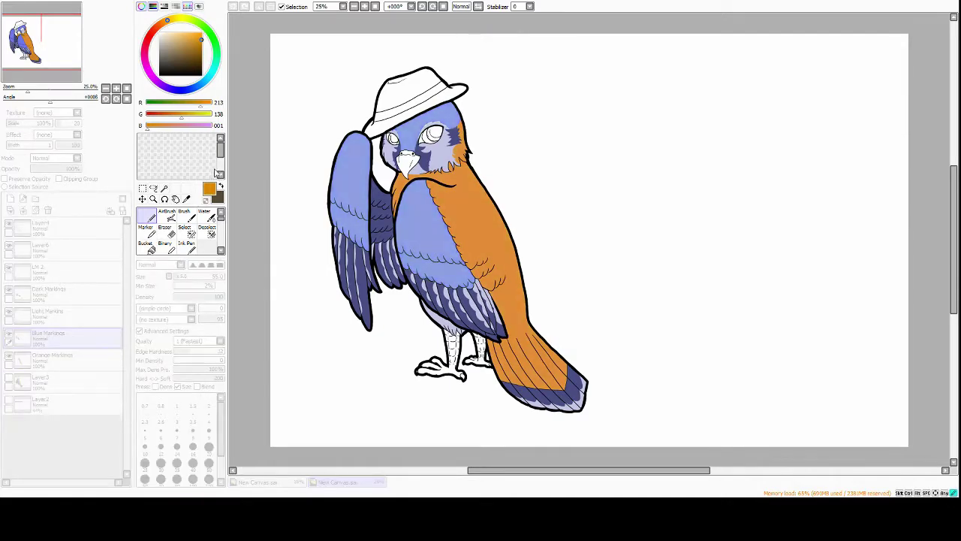
click(49, 313)
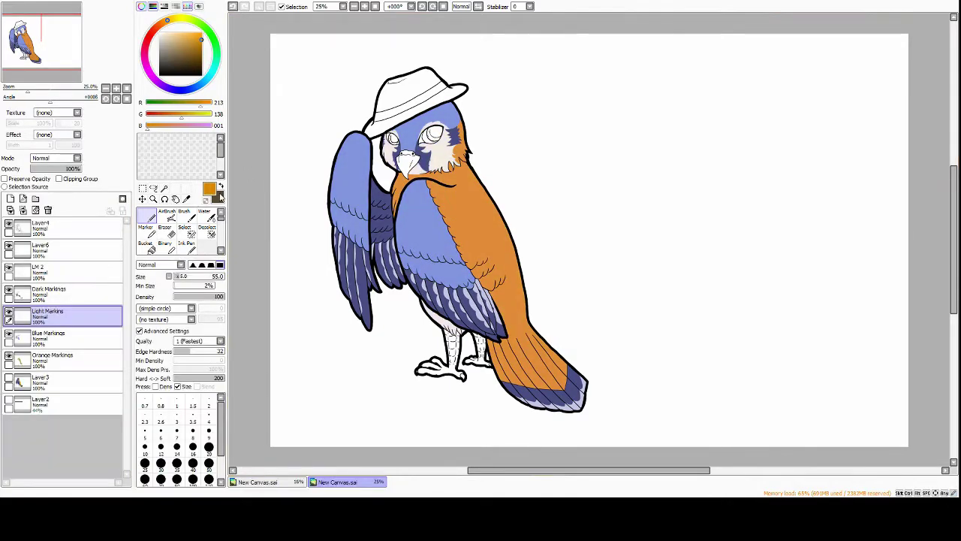
click(45, 272)
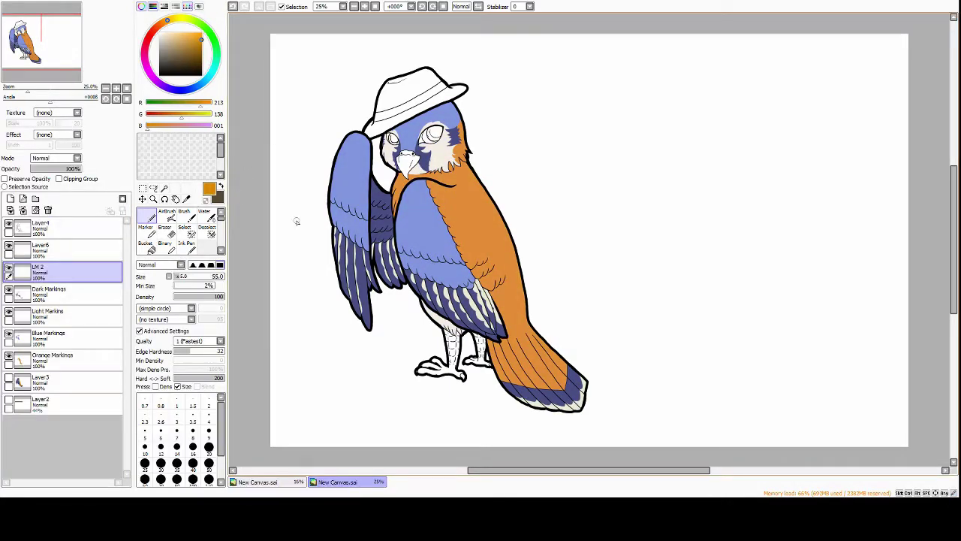
Add a layer named Beak above LM 2, then paint the nostril area orange and the beak cream
click(42, 248)
scroll(404, 156, up, 5)
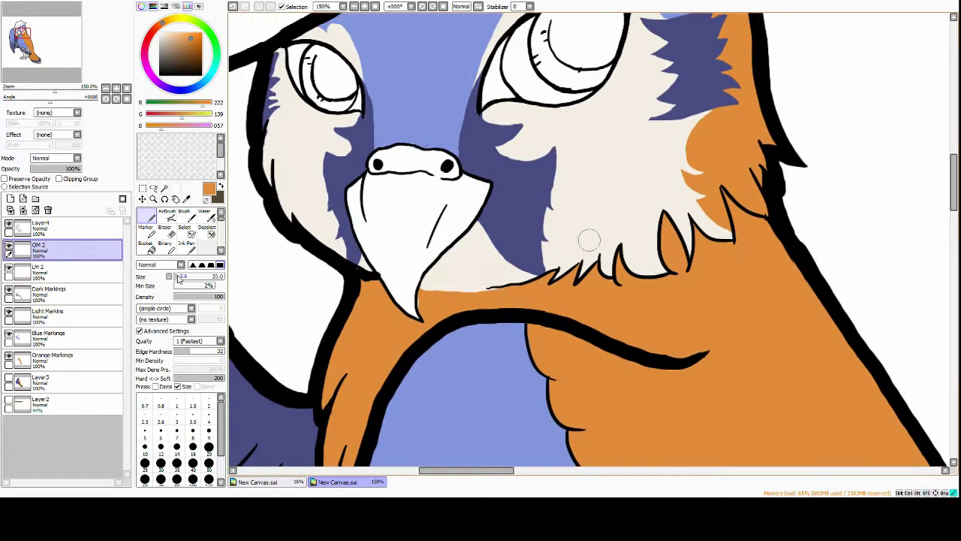
drag(380, 167, 435, 177)
drag(361, 202, 444, 197)
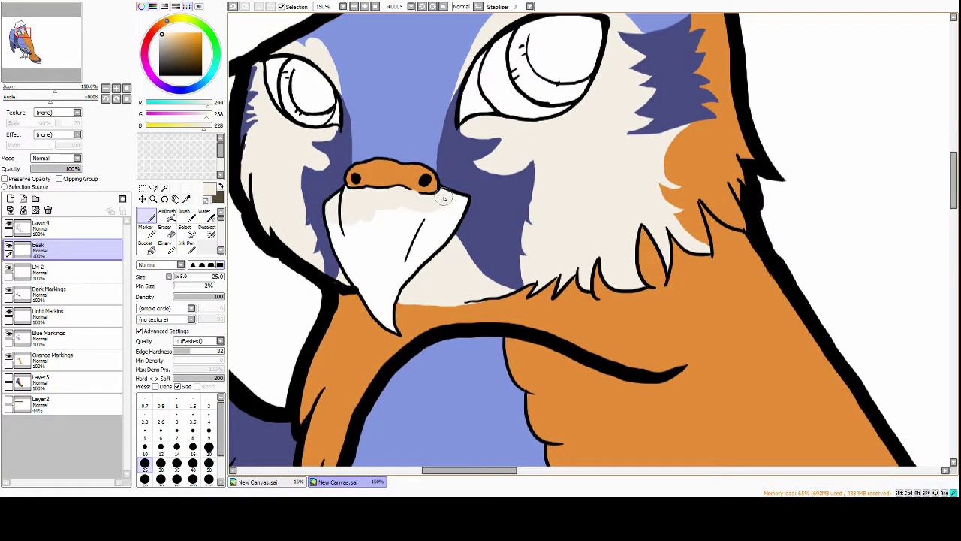
scroll(356, 193, down, 2)
mouse_move(391, 252)
mouse_down()
mouse_move(393, 189)
mouse_move(372, 218)
mouse_up()
alt+click(424, 255)
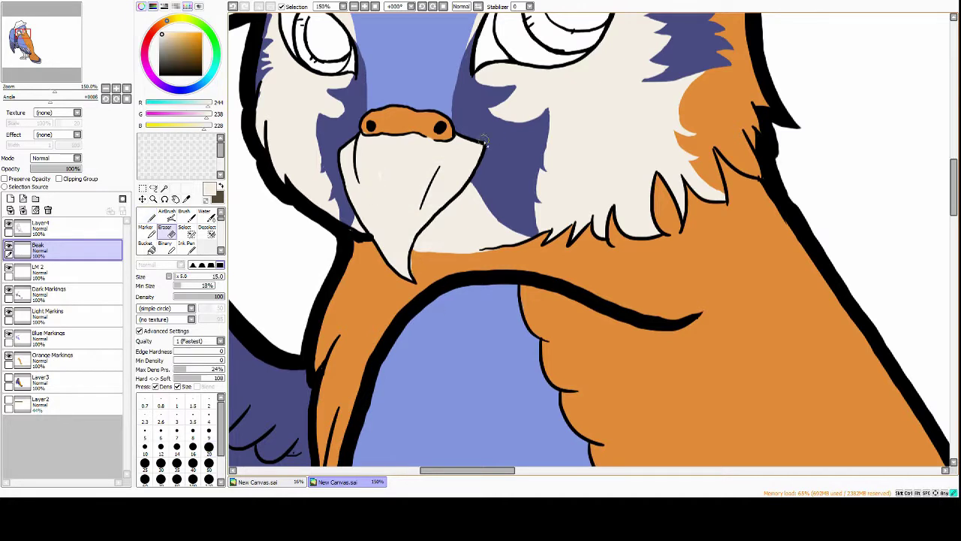
Add a layer clipped to Beak and airbrush a dark blue-violet gradient over the beak's tip at size 85
click(52, 359)
click(45, 247)
key(ctrl+shift+n)
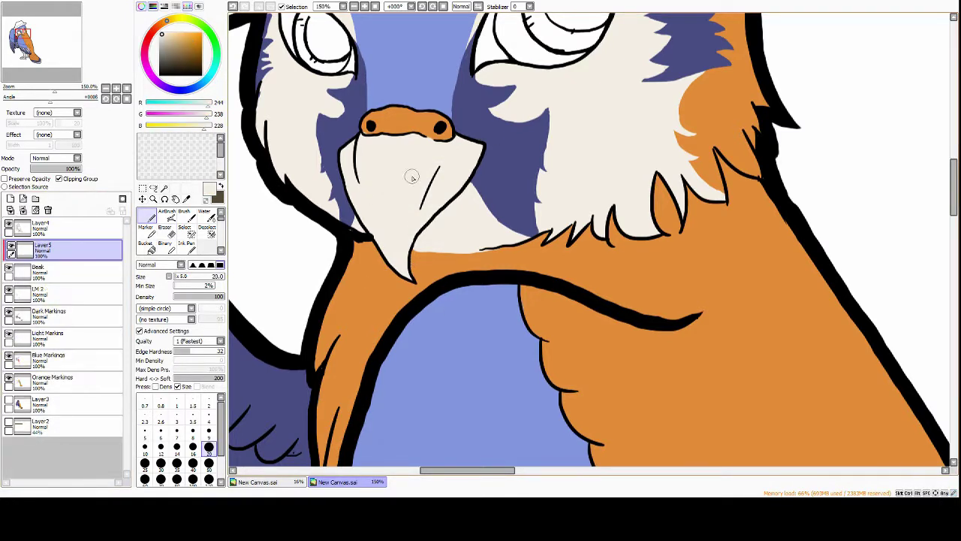
alt+click(348, 157)
drag(376, 187, 408, 256)
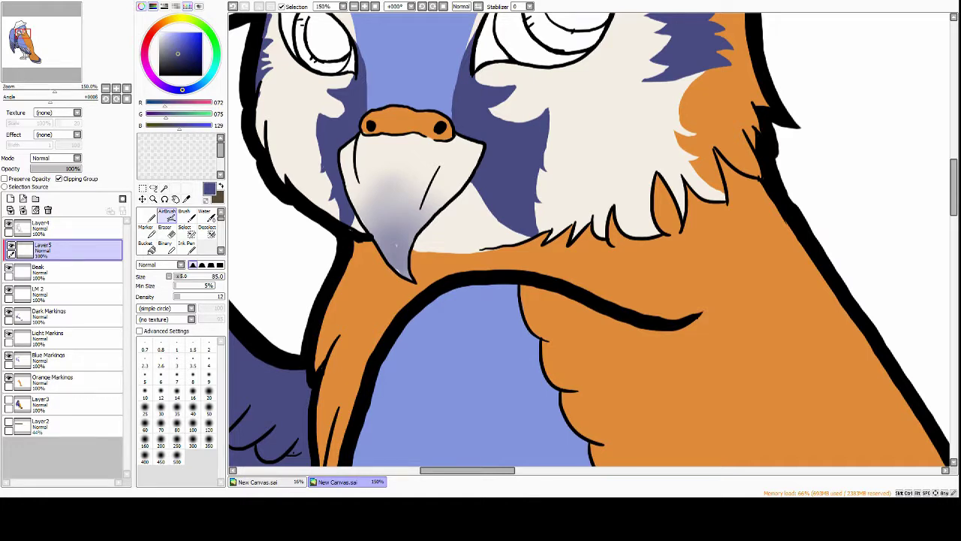
Refine the beak tip's dark gradient with a soft size 65 eraser
click(45, 271)
key(e)
scroll(451, 226, up, 2)
drag(390, 225, 453, 321)
scroll(453, 321, down, 3)
click(45, 248)
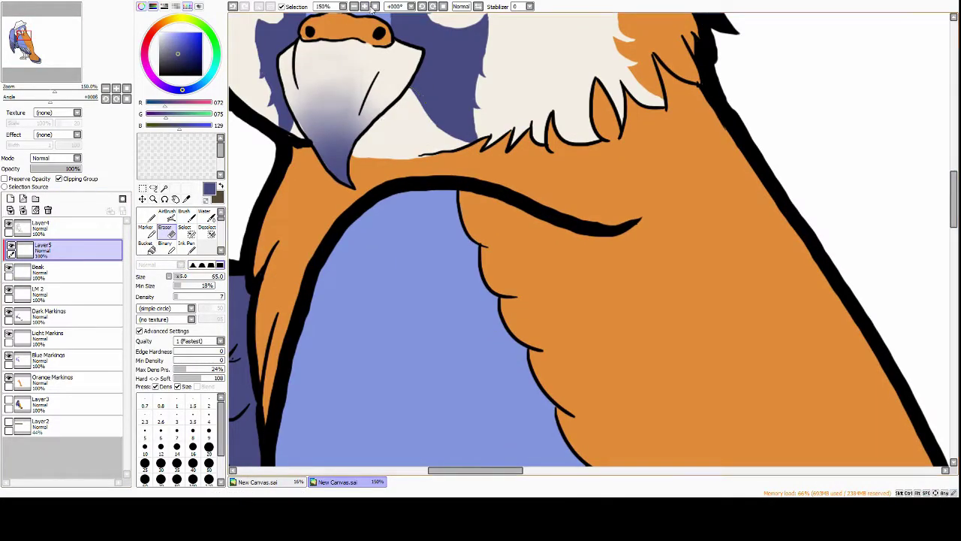
Recolour the Dark Markings layer to a deep navy
scroll(586, 241, down, 3)
scroll(585, 240, up, 2)
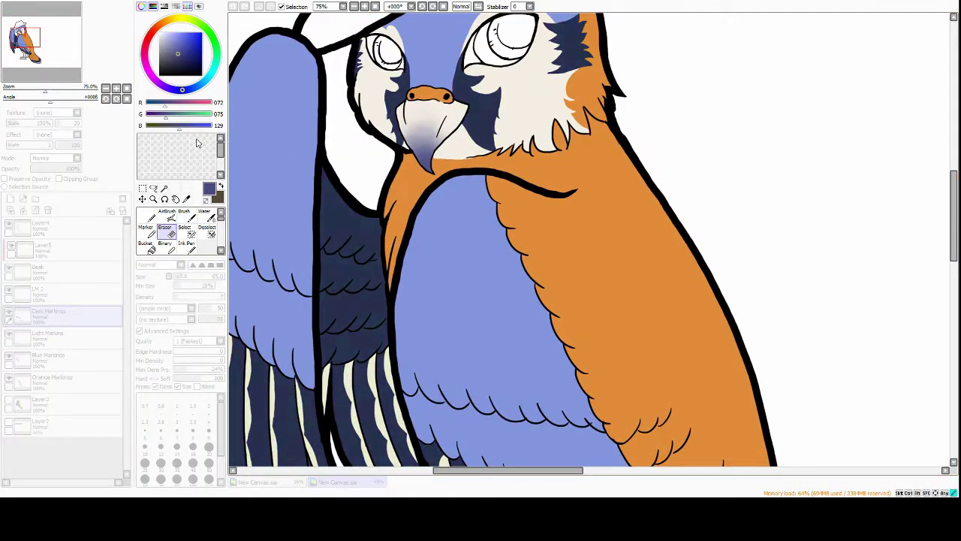
scroll(593, 240, down, 2)
scroll(594, 240, up, 2)
Add a layer named Eyes above the clipped beak shading layer
click(45, 248)
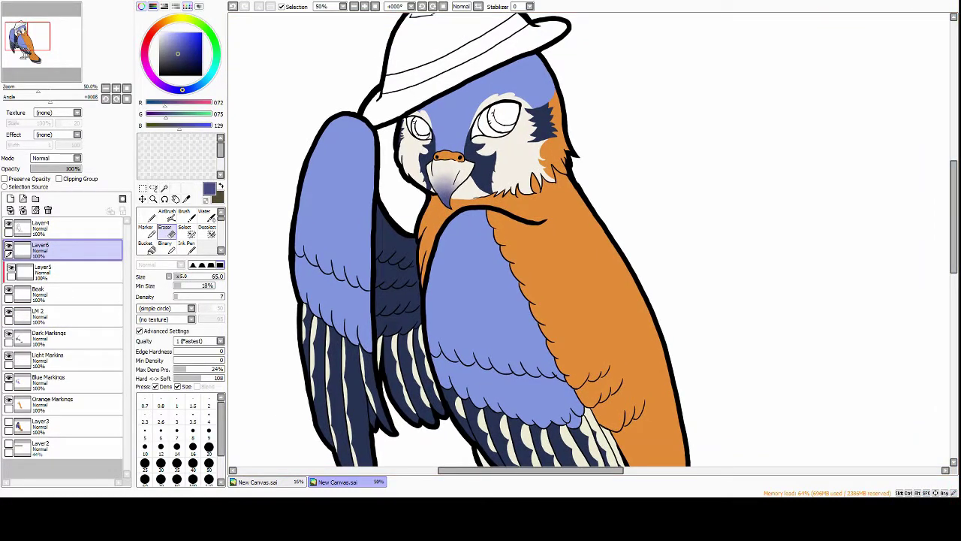
scroll(413, 64, up, 3)
double_click(45, 245)
text(Eyes)
key(Return)
Paint the inner corner of the larger eye in the beak's orange with a size 5 brush
key(n)
scroll(388, 71, up, 3)
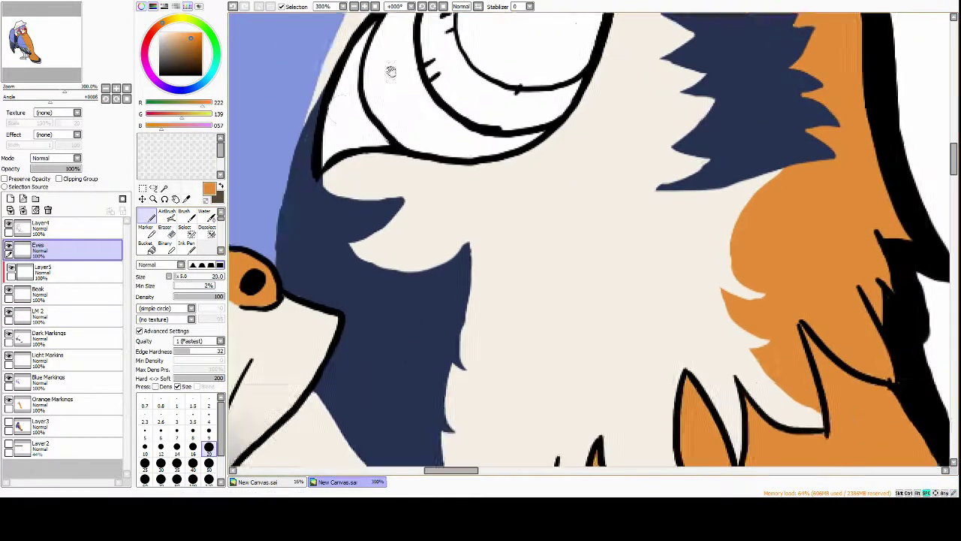
mouse_move(321, 247)
mouse_down()
mouse_move(338, 166)
mouse_move(379, 233)
mouse_up()
drag(601, 263, 375, 225)
drag(458, 172, 480, 218)
drag(450, 225, 676, 262)
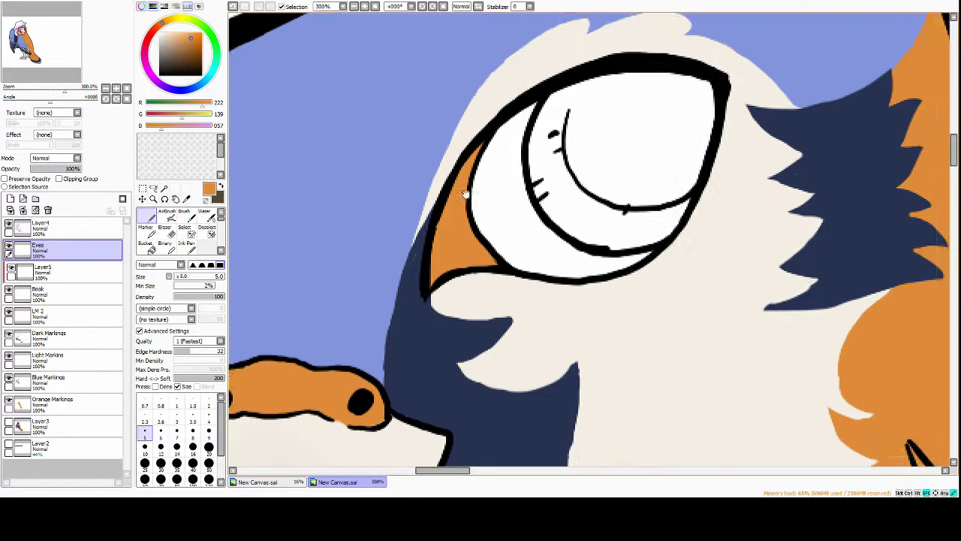
drag(525, 226, 538, 236)
scroll(571, 222, up, 2)
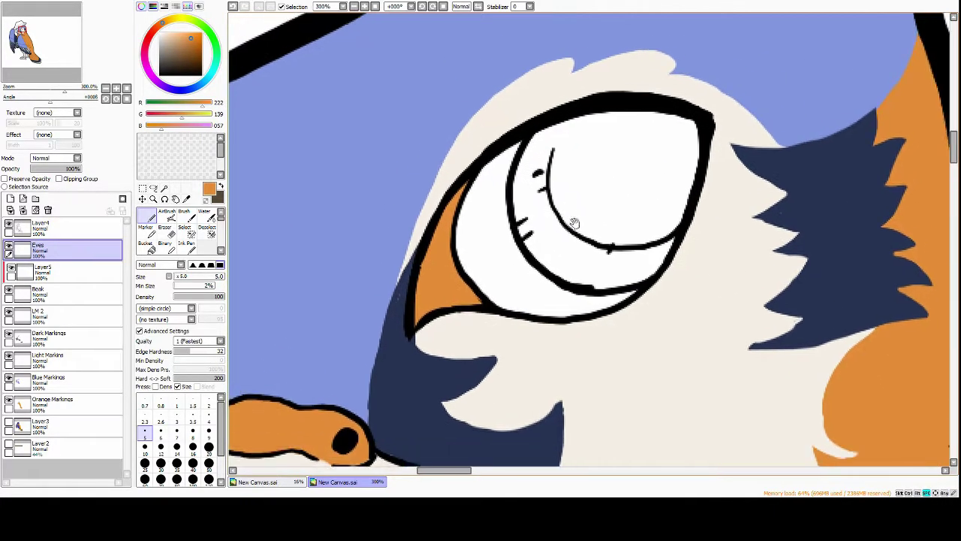
Paint the smaller eye's inner corner orange and fill the whites of both eyes light gray
scroll(605, 181, down, 5)
drag(254, 144, 274, 226)
scroll(575, 120, right, 3)
mouse_move(571, 128)
mouse_down()
mouse_move(593, 241)
mouse_move(675, 256)
mouse_up()
Fill the pupils of both eyes with near-black
scroll(425, 300, left, 3)
click(160, 73)
drag(352, 187, 398, 223)
scroll(397, 223, right, 3)
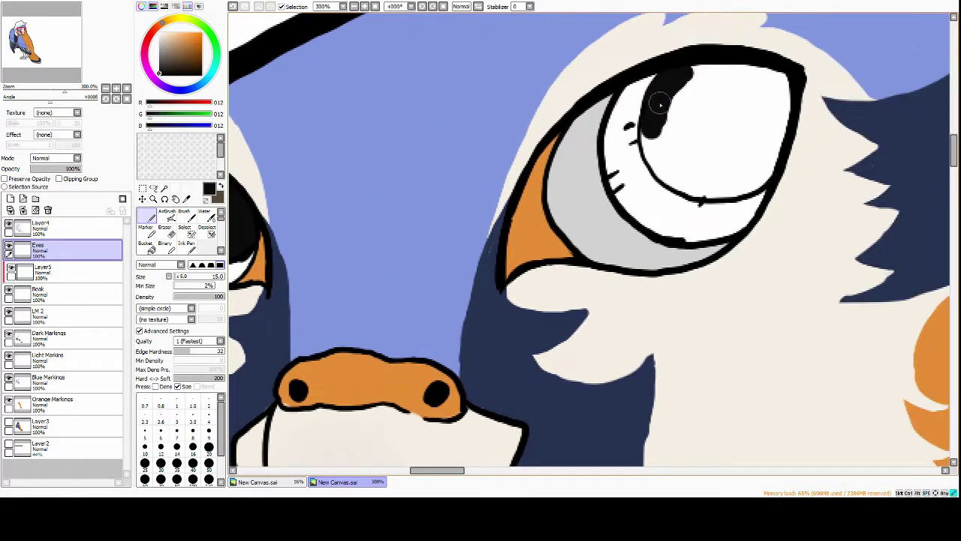
mouse_move(675, 106)
mouse_down()
mouse_move(773, 70)
mouse_move(713, 150)
mouse_up()
Fill the irises of both eyes with dark brown using a size 15 brush
scroll(714, 151, left, 3)
click(169, 67)
drag(318, 147, 301, 240)
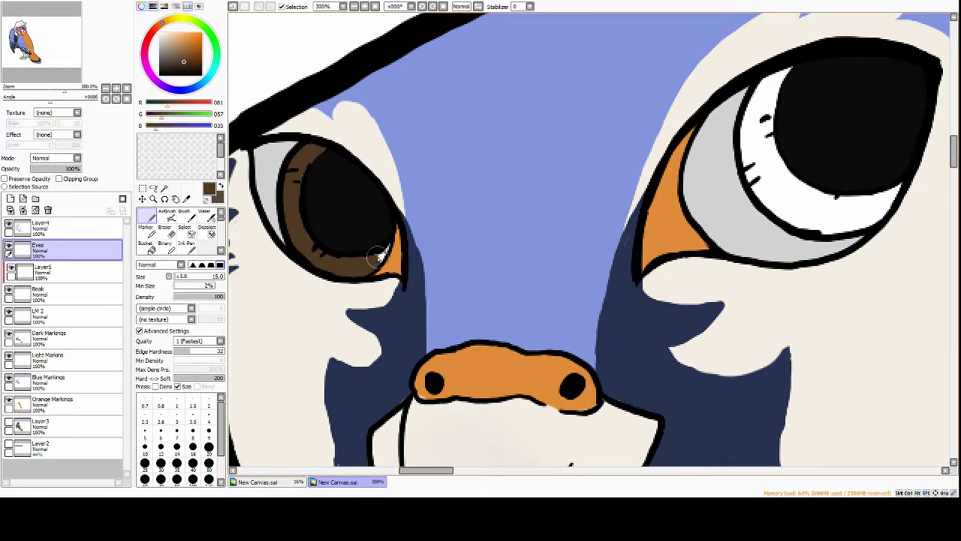
scroll(451, 225, right, 3)
drag(668, 83, 660, 203)
mouse_move(653, 165)
mouse_down()
mouse_move(678, 201)
mouse_move(755, 217)
mouse_up()
scroll(755, 217, down, 2)
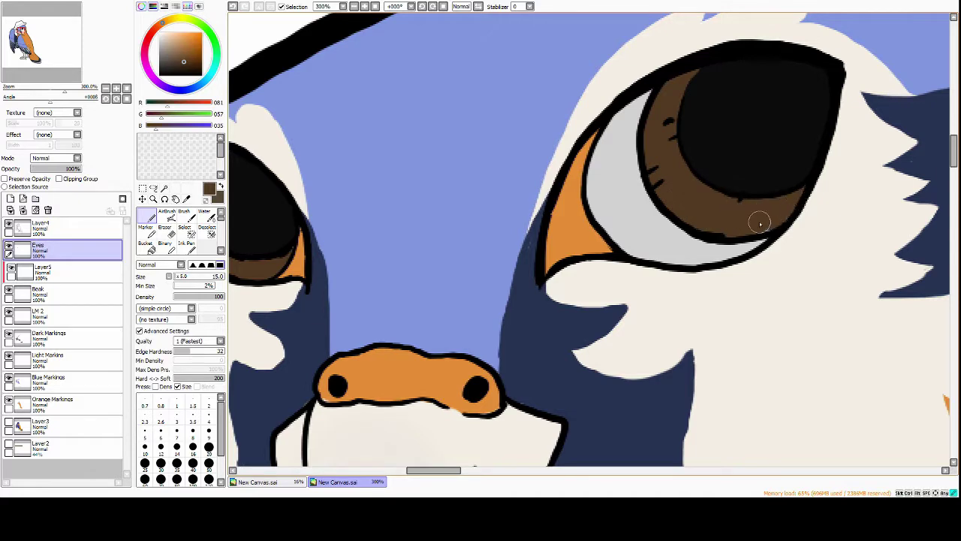
Add a layer clipped to Eyes and paint a warmer orange-brown over the irises' outer side
scroll(755, 217, down, 3)
click(11, 199)
scroll(481, 188, up, 3)
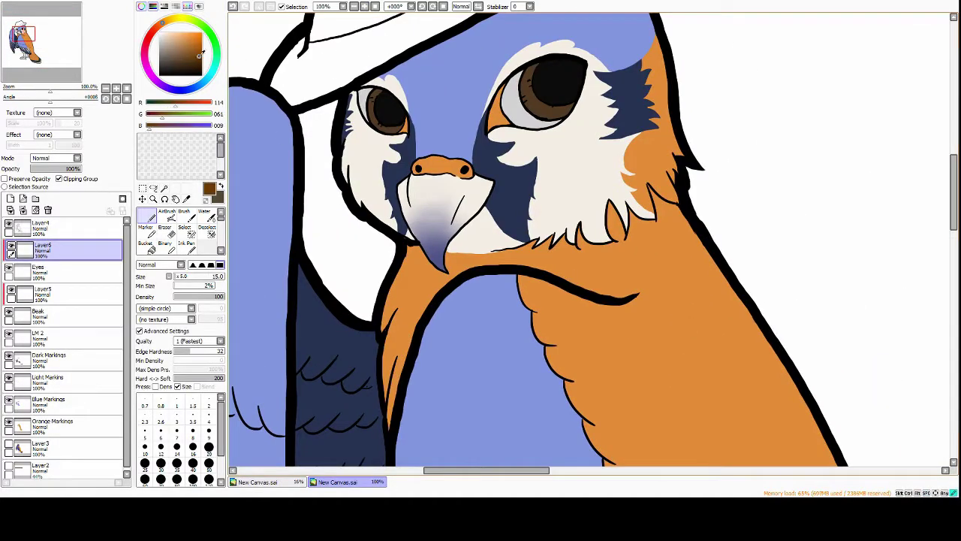
scroll(377, 84, up, 2)
drag(374, 115, 330, 122)
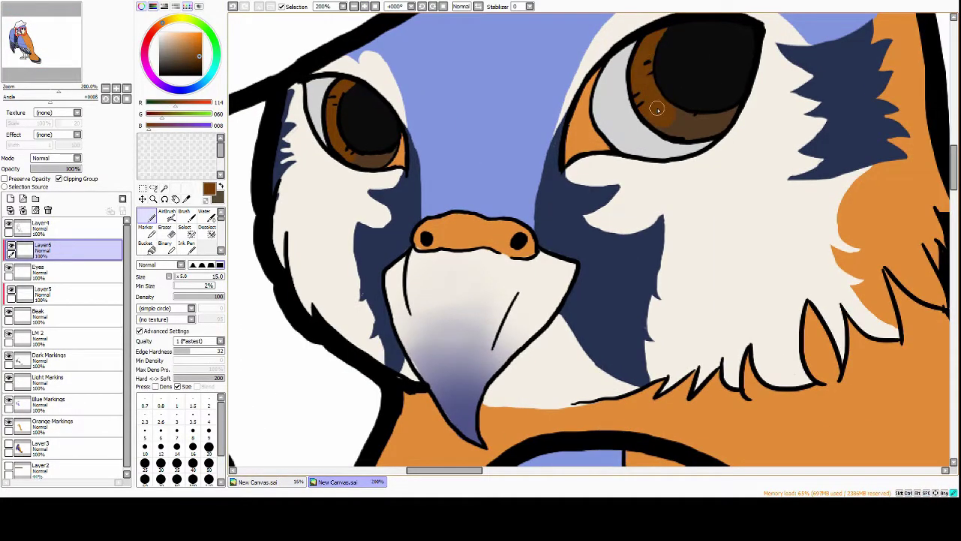
Shade the lower and upper parts of both irises with dark reddish brown
alt+click(352, 154)
drag(352, 153, 380, 160)
drag(690, 130, 734, 111)
scroll(676, 149, up, 2)
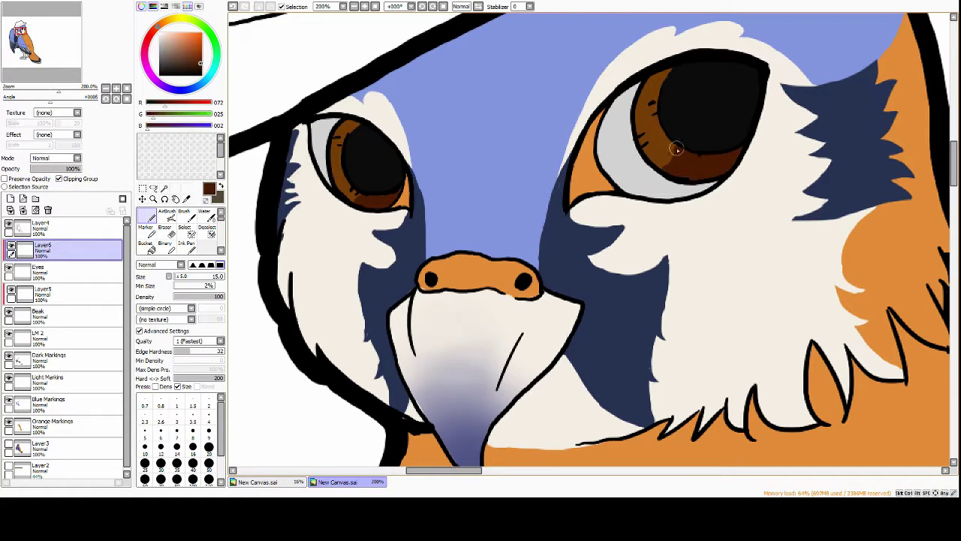
drag(659, 69, 756, 73)
Shade the outer edges of both eye whites with warm gray and clean up the shadow with a size 5 eraser
alt+click(718, 108)
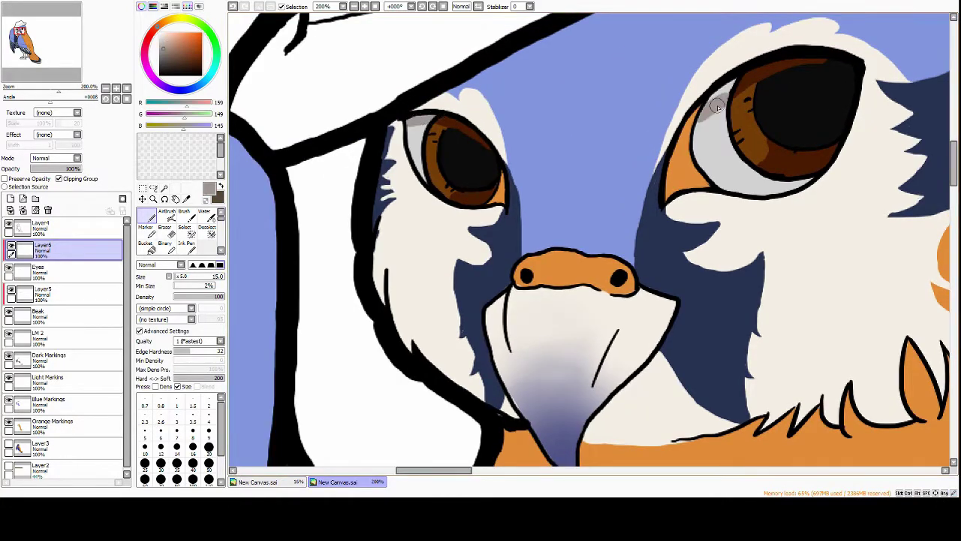
key(e)
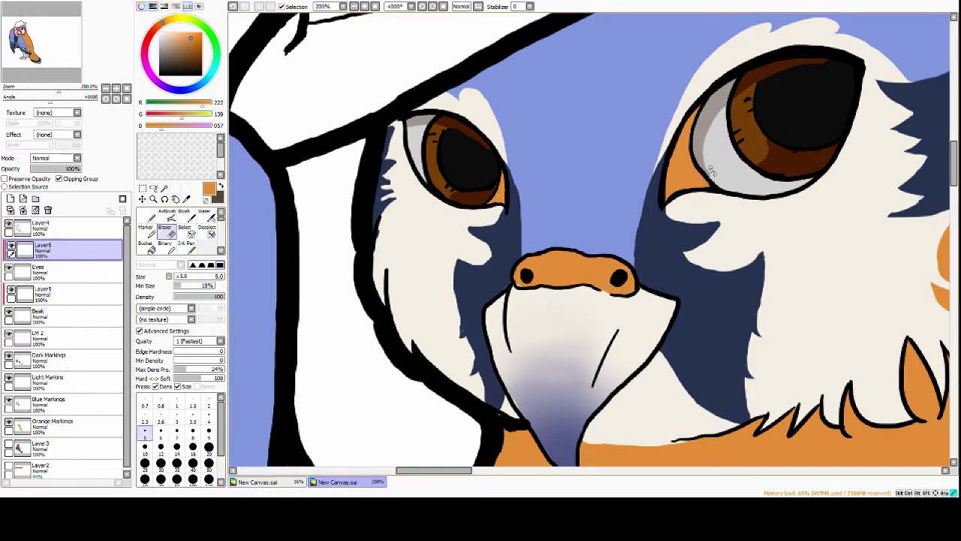
Paint golden-brown flecks in both irises with a size 5 brush
alt+click(455, 183)
key(b)
alt+click(425, 133)
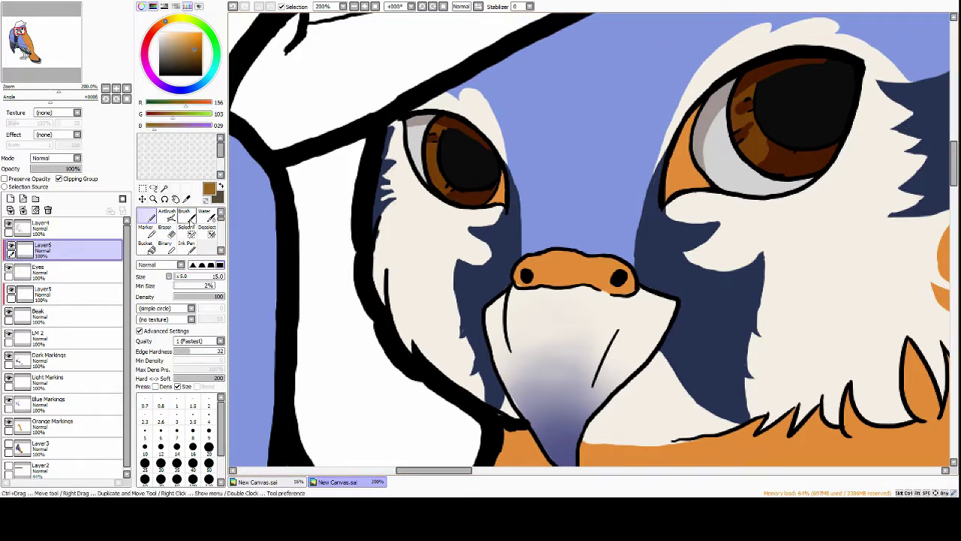
key(bracketleft)
key(bracketleft)
key(bracketleft)
key(bracketleft)
key(bracketleft)
key(bracketleft)
key(bracketleft)
key(bracketleft)
drag(431, 148, 438, 167)
alt+click(738, 138)
Add light peach highlights to the upper irises and small white glints to the eye whites
alt+click(439, 126)
drag(439, 126, 441, 133)
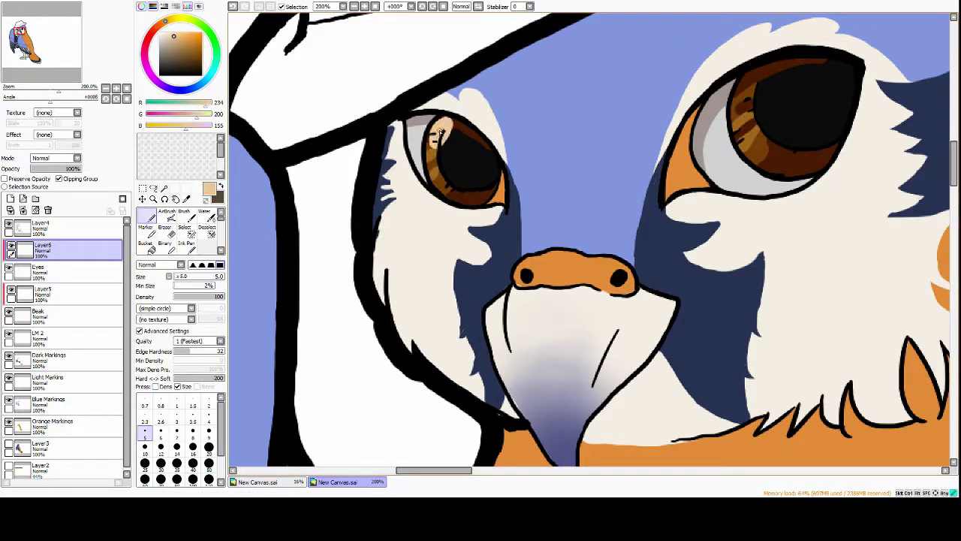
key(ctrl+minus)
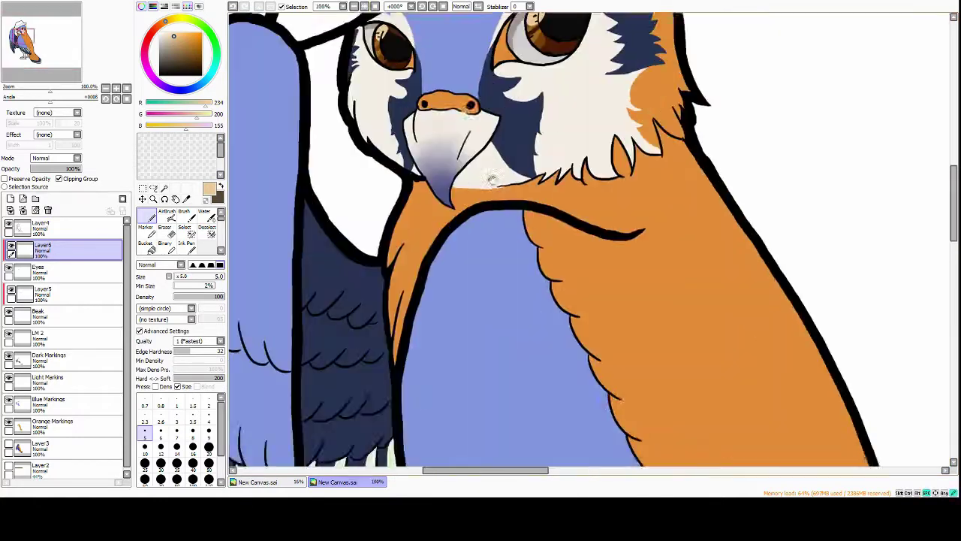
scroll(593, 240, up, 2)
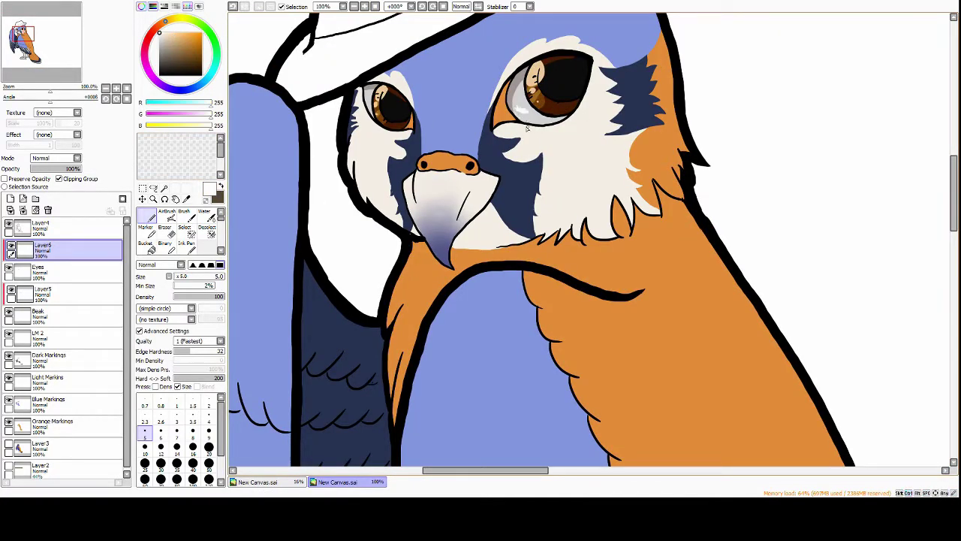
Examine the eye highlights up close and against the whole bird
key(ctrl+minus)
key(ctrl+minus)
key(ctrl+minus)
key(ctrl+plus)
key(ctrl+plus)
key(ctrl+plus)
key(ctrl+plus)
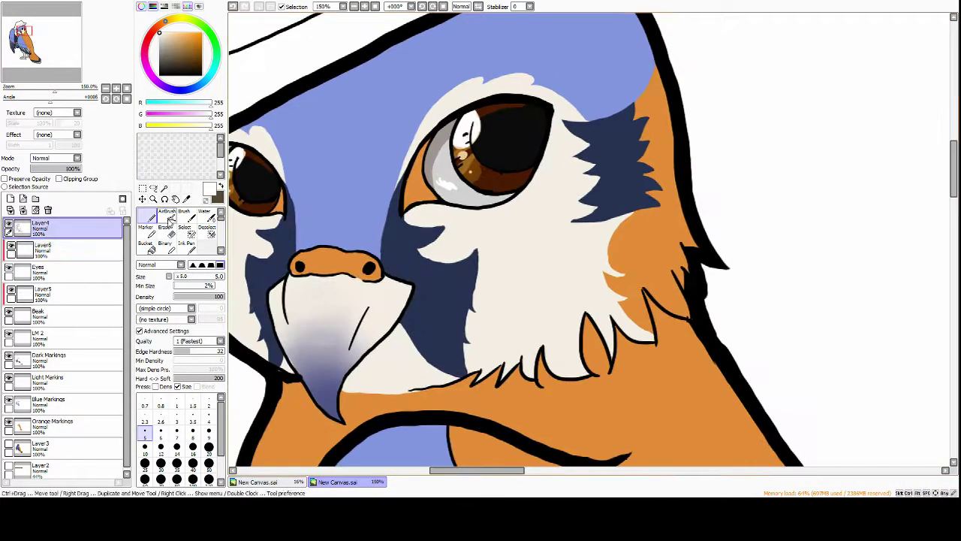
Clear the stray dark line marks from the large white highlights in both eyes
key(e)
click(151, 217)
click(45, 249)
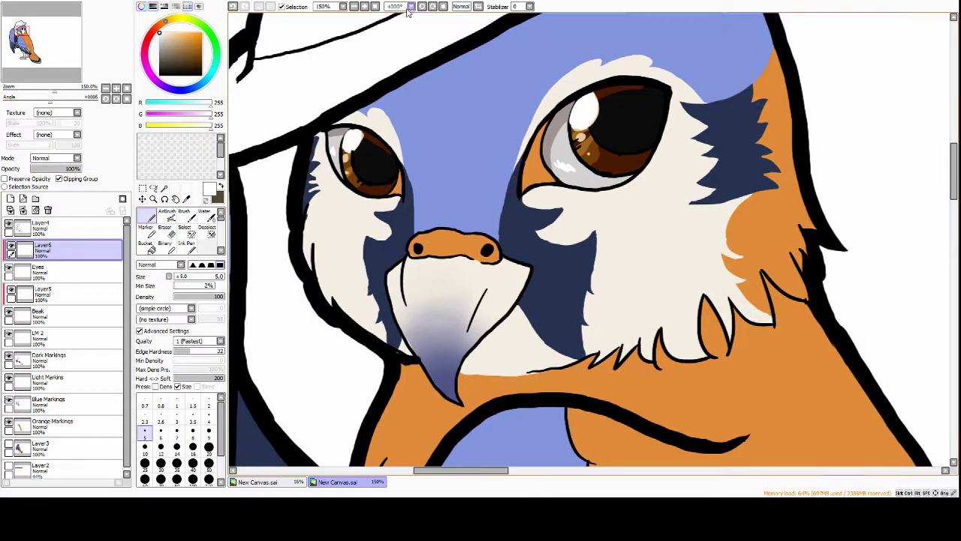
Add a Hat layer beneath the line art and fill the whole hat with dark purple (58, 29, 96)
key(ctrl+minus)
key(ctrl+minus)
key(ctrl+minus)
key(ctrl+plus)
key(ctrl+plus)
key(ctrl+shift+n)
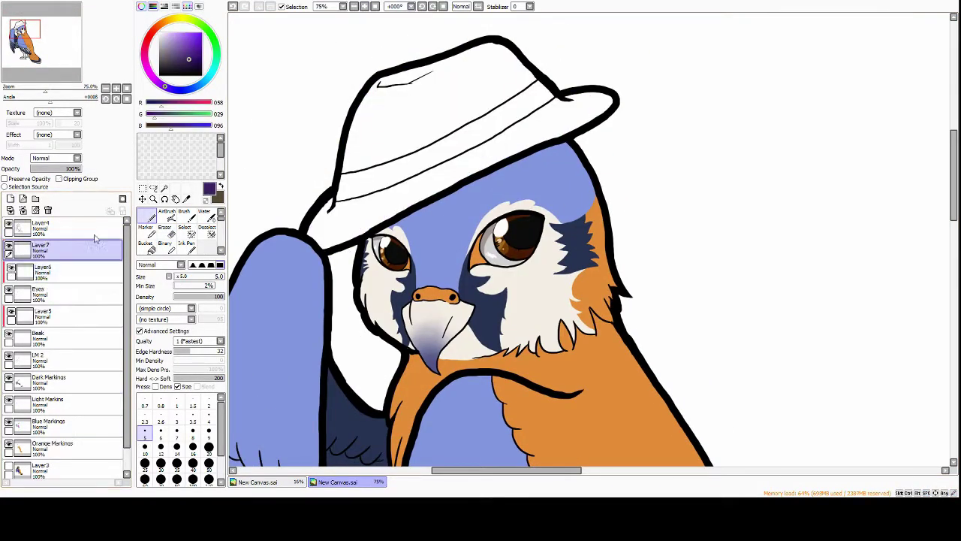
mouse_move(314, 233)
mouse_down()
mouse_move(391, 150)
mouse_move(526, 76)
mouse_move(451, 180)
mouse_move(434, 181)
mouse_move(518, 97)
mouse_up()
key(e)
key(ctrl+minus)
key(ctrl+minus)
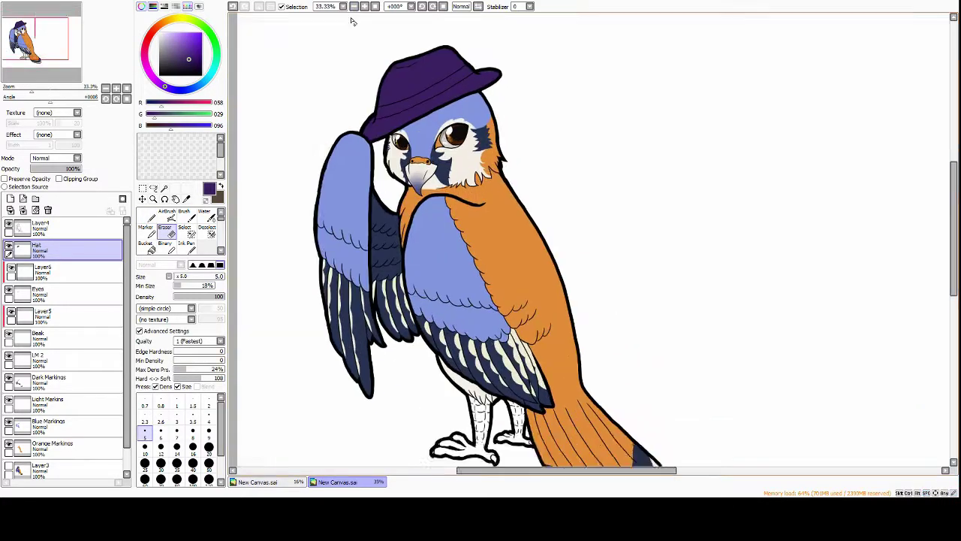
Recolour the hat to a lighter, muted grey-purple with a hue and saturation adjustment
key(ctrl+u)
drag(104, 156, 203, 164)
key(Return)
Paint the hat's band in a darker purple on a layer clipped to the Hat layer
scroll(419, 133, up, 3)
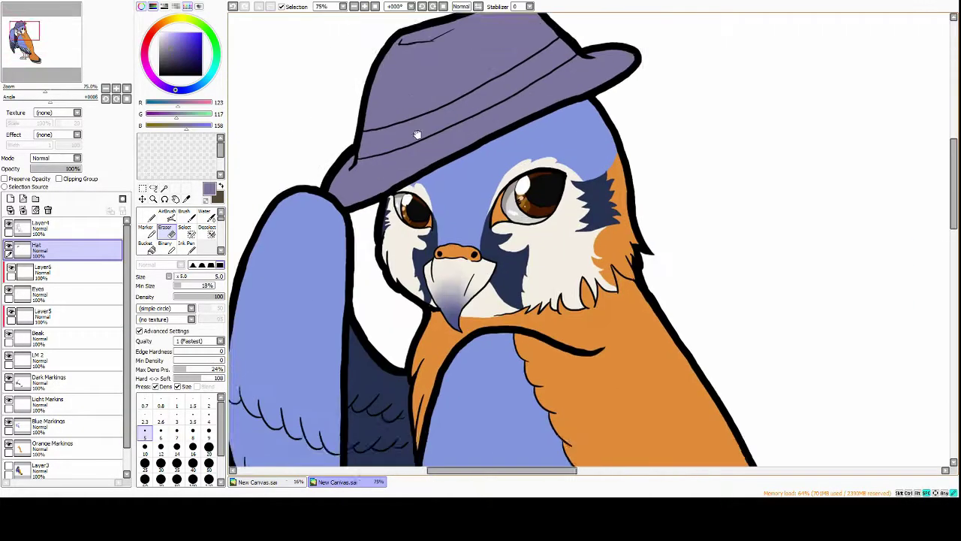
key(b)
mouse_move(406, 160)
mouse_down()
mouse_move(365, 165)
mouse_move(466, 129)
mouse_up()
key(ctrl+z)
drag(372, 168, 512, 110)
mouse_move(361, 165)
mouse_down()
mouse_move(312, 212)
mouse_move(592, 84)
mouse_up()
Paint both legs and feet orange (222, 139, 57) with a size 40 pen on a Feets layer
scroll(502, 147, down, 5)
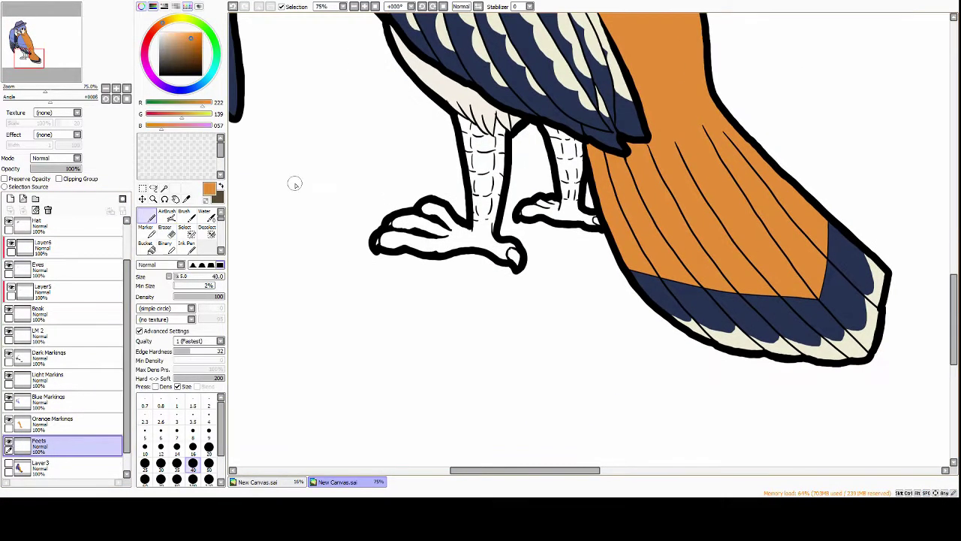
drag(383, 239, 451, 233)
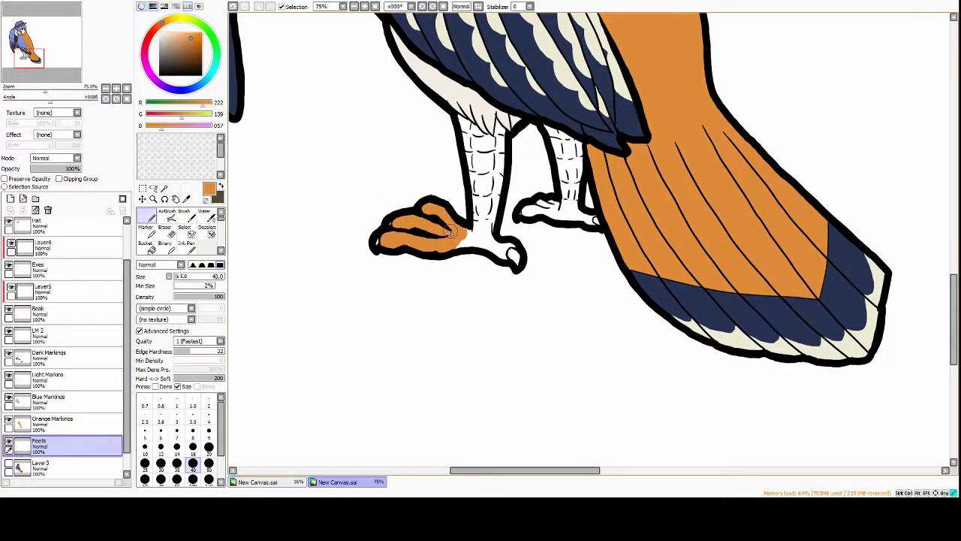
drag(466, 120, 492, 226)
drag(556, 135, 593, 218)
Airbrush red-brown (150, 53, 26) shading over the feet on a new layer clipped to Feets
click(194, 50)
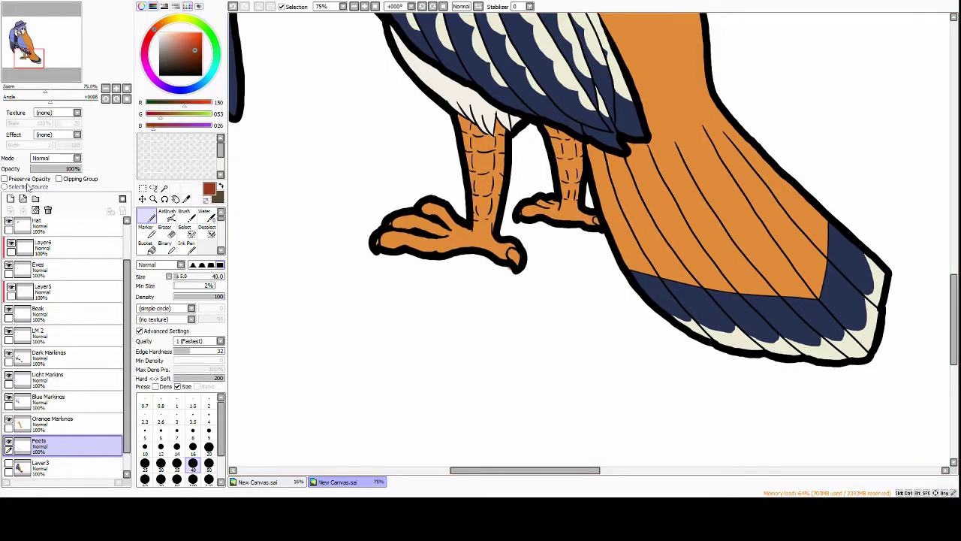
click(11, 198)
click(59, 179)
click(166, 215)
mouse_move(398, 225)
mouse_down()
mouse_move(447, 174)
mouse_move(560, 181)
mouse_move(443, 240)
mouse_up()
Airbrush red-brown shading at size 345 over the tail and orange body on a layer clipped to Orange Markings
scroll(480, 226, down, 3)
click(52, 418)
click(10, 199)
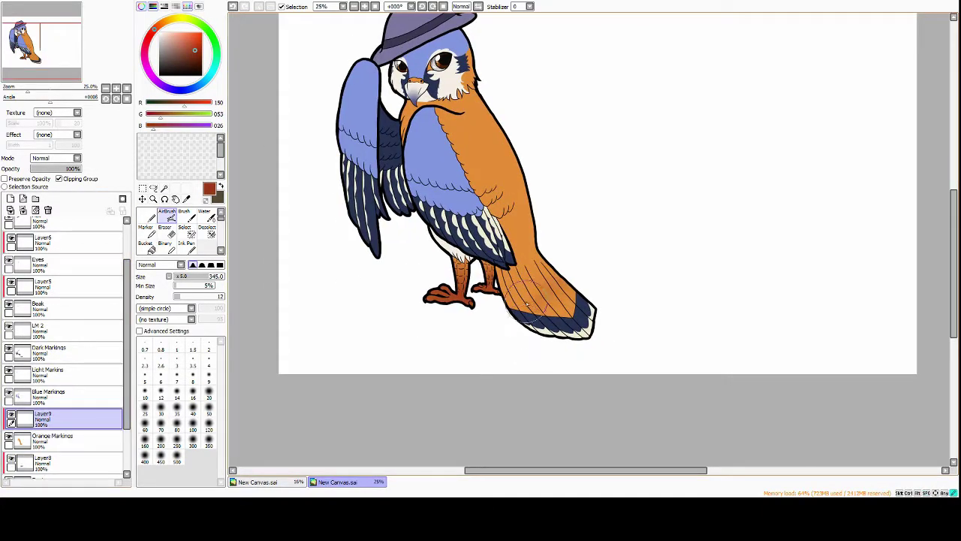
mouse_move(488, 203)
mouse_down()
mouse_move(526, 300)
mouse_move(518, 286)
mouse_up()
drag(526, 225, 544, 270)
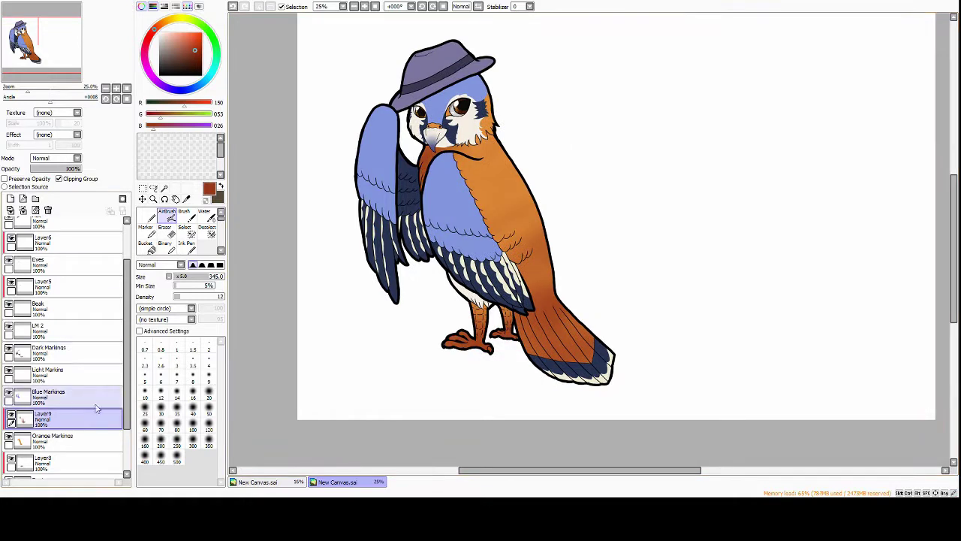
Airbrush golden (222, 177, 59) highlights onto the orange cheek and upper back on a clipped Luminosity layer
click(10, 198)
click(55, 157)
click(54, 247)
click(170, 18)
click(190, 38)
mouse_move(480, 101)
mouse_down()
mouse_move(462, 173)
mouse_move(529, 240)
mouse_up()
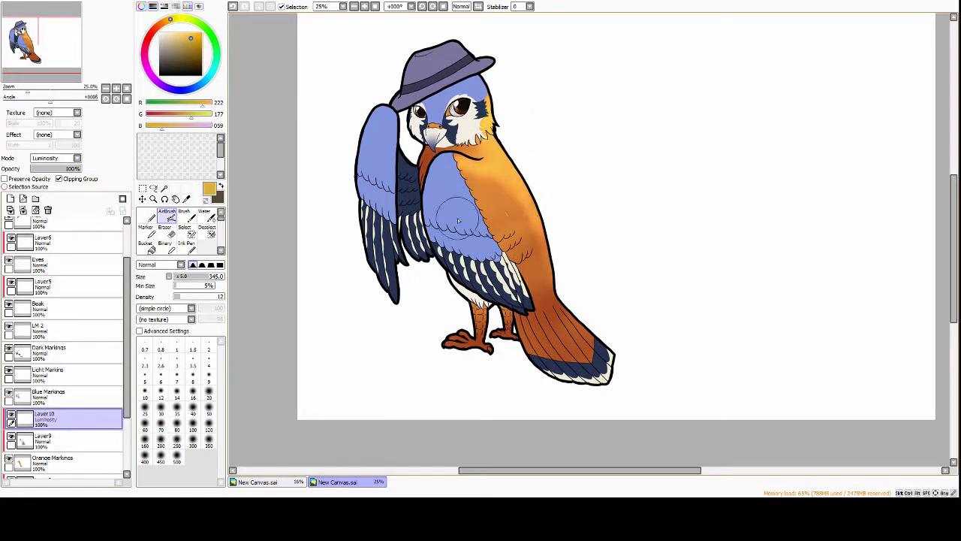
Streak golden highlights along the tail feathers with a size 70 airbrush and set the orange shading layer to Multiply
key(bracketleft)
key(bracketleft)
key(bracketleft)
key(bracketleft)
key(bracketleft)
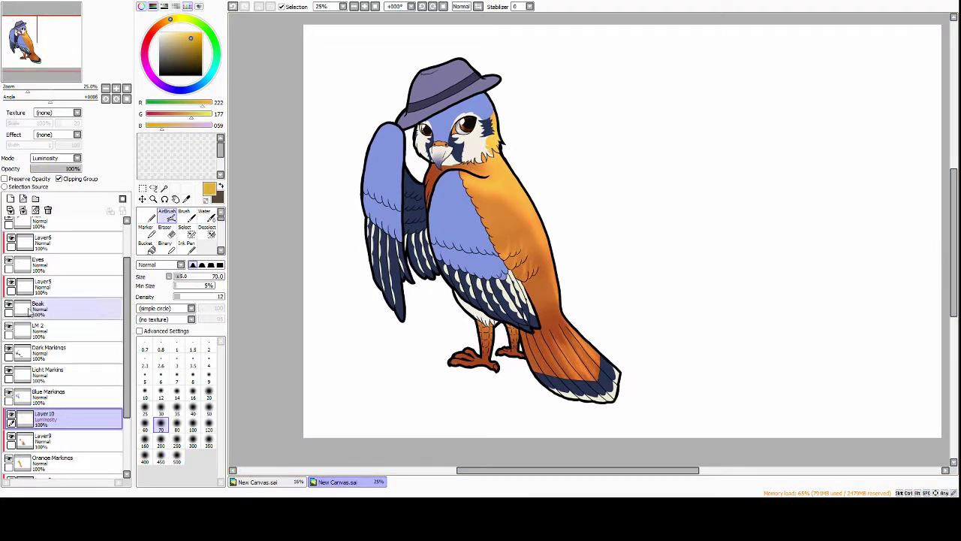
click(45, 437)
Airbrush violet-blue (81, 61, 141) shadows on the blue head and wings on a clipped Multiply layer at 58% opacity
alt+click(383, 165)
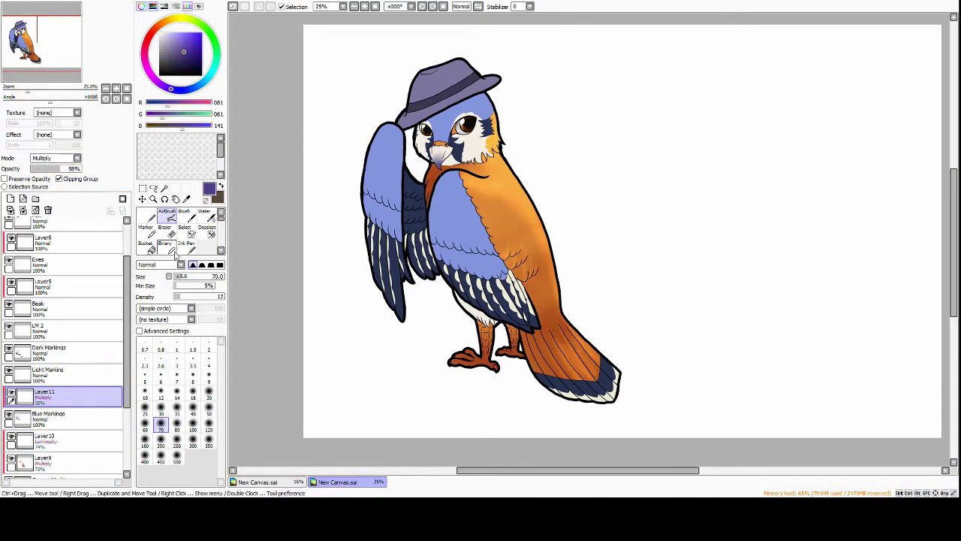
drag(376, 112, 391, 225)
mouse_move(443, 113)
mouse_down()
mouse_move(434, 215)
mouse_move(465, 299)
mouse_move(500, 289)
mouse_up()
Airbrush light blue (159, 231, 249) highlights on the crown and wings on a clipped Luminosity layer at 54% opacity
click(9, 198)
click(174, 34)
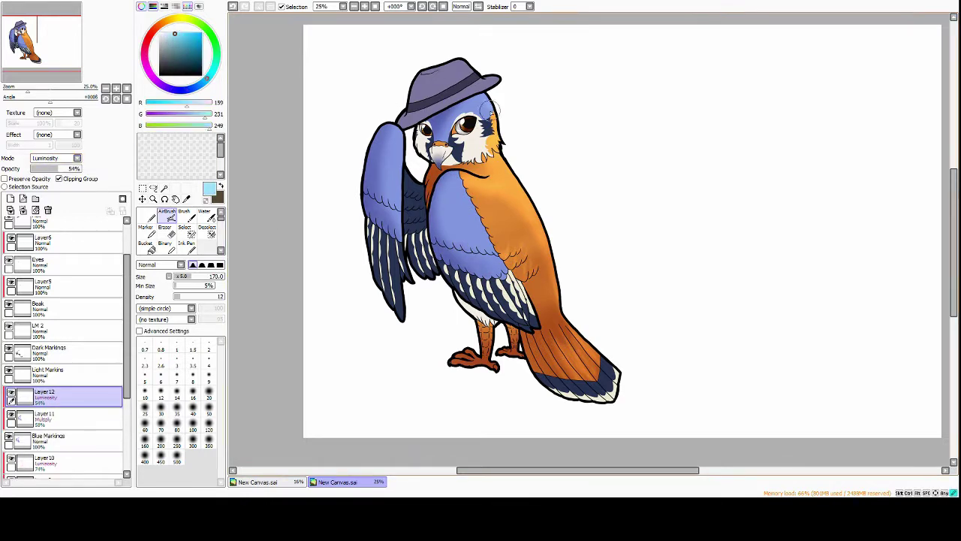
drag(488, 109, 464, 89)
drag(400, 132, 397, 203)
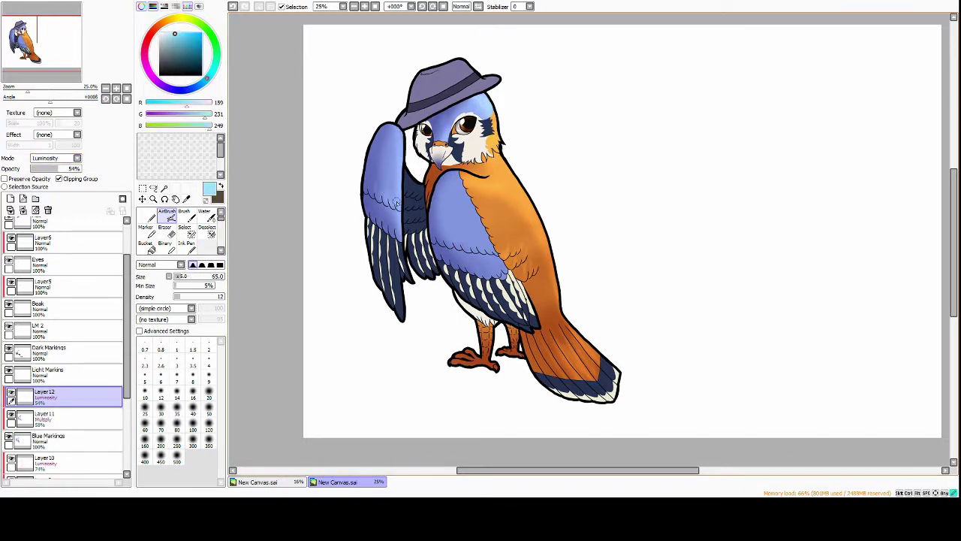
Dab mottled feather texture onto the orange back and the blue wings with a size 65 airbrush on their Luminosity layers
click(45, 459)
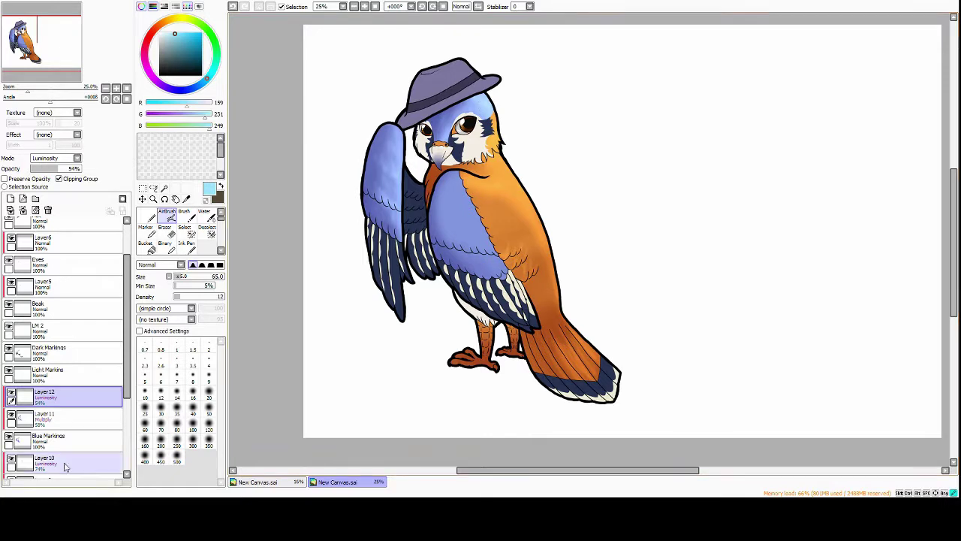
alt+click(498, 208)
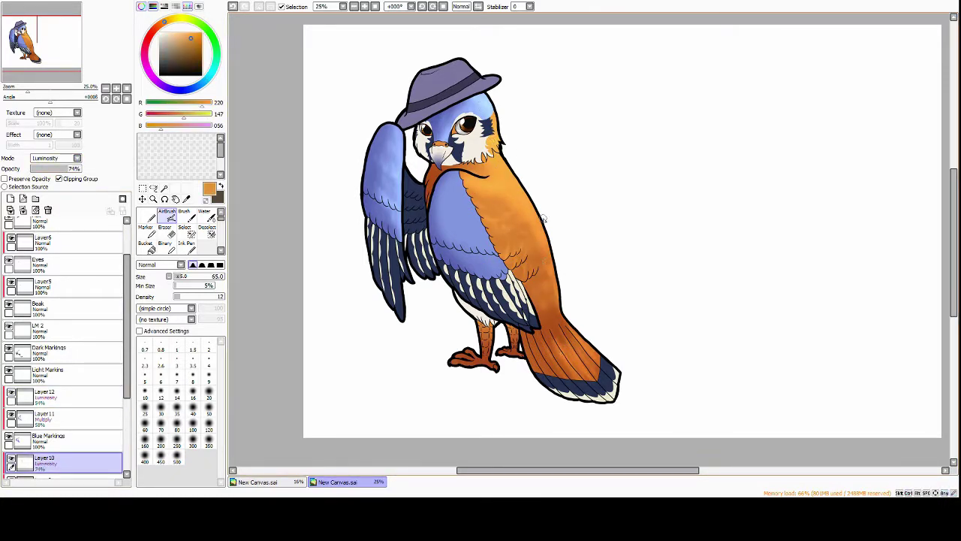
click(45, 393)
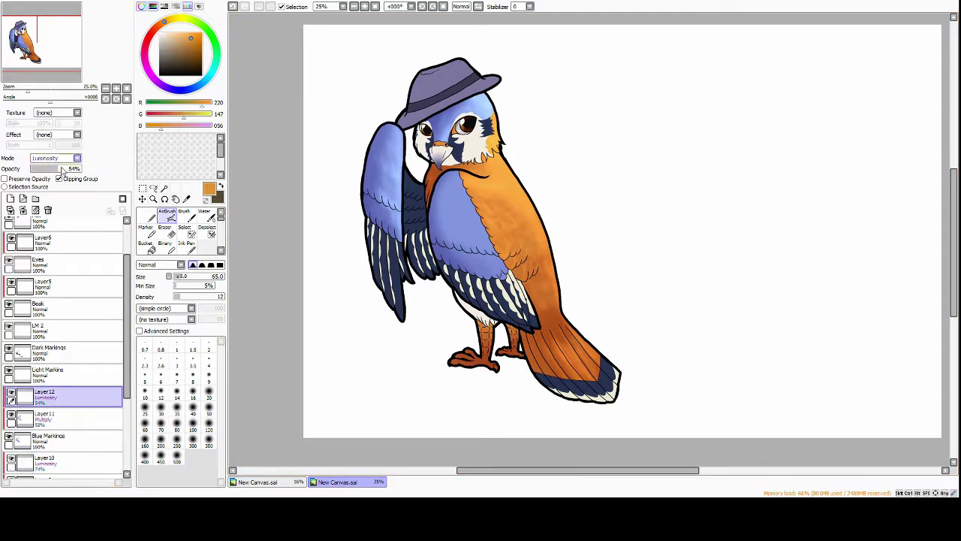
alt+click(453, 178)
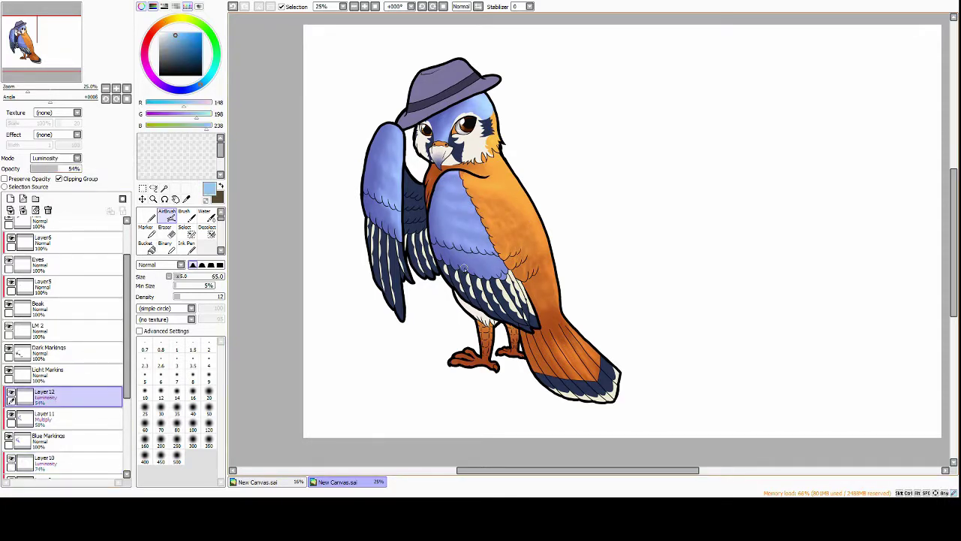
drag(465, 268, 443, 260)
Shade the Light Markings and LM 2 areas with grey-blue (102, 123, 168) on clipped Multiply layers at 49% and 50% opacity
click(11, 199)
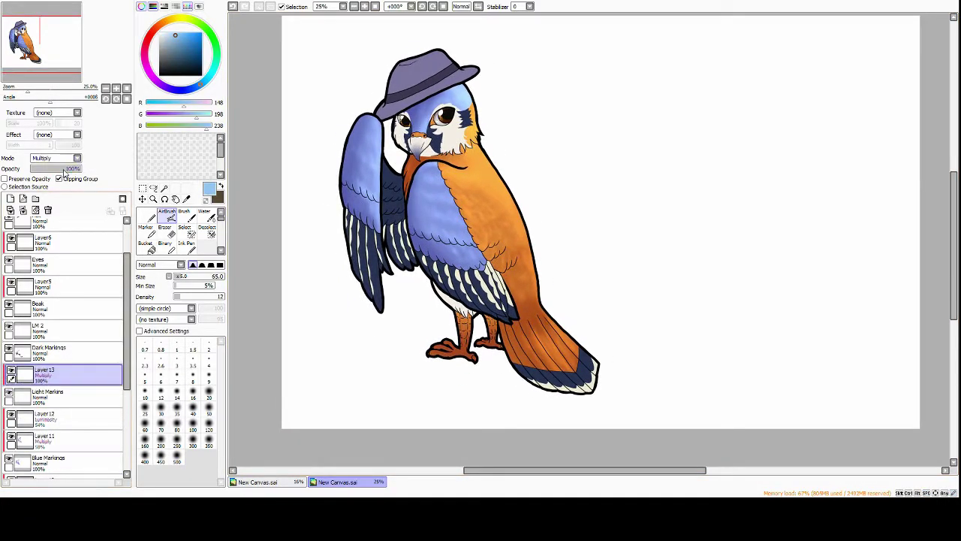
drag(66, 169, 56, 168)
click(193, 429)
drag(175, 35, 175, 46)
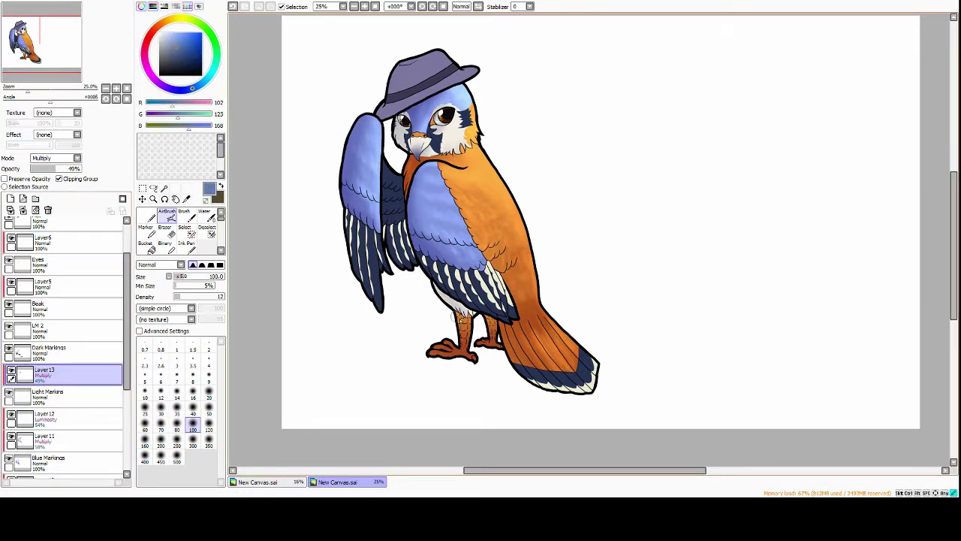
key(ctrl+shift+n)
drag(348, 223, 359, 276)
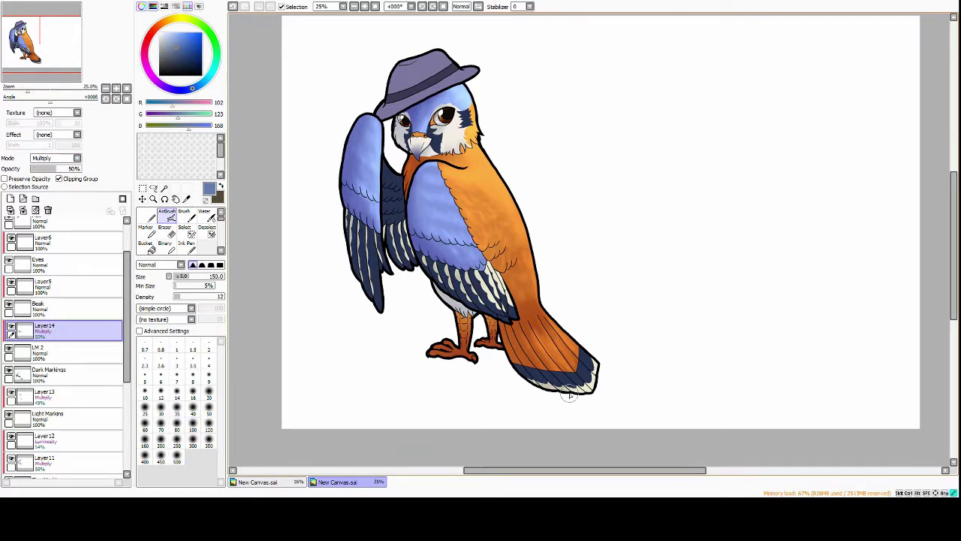
Highlight the Light Markings and LM 2 areas with pale cream (255, 249, 223) on clipped Luminosity layers at 49% and 48% opacity
key(ctrl+shift+n)
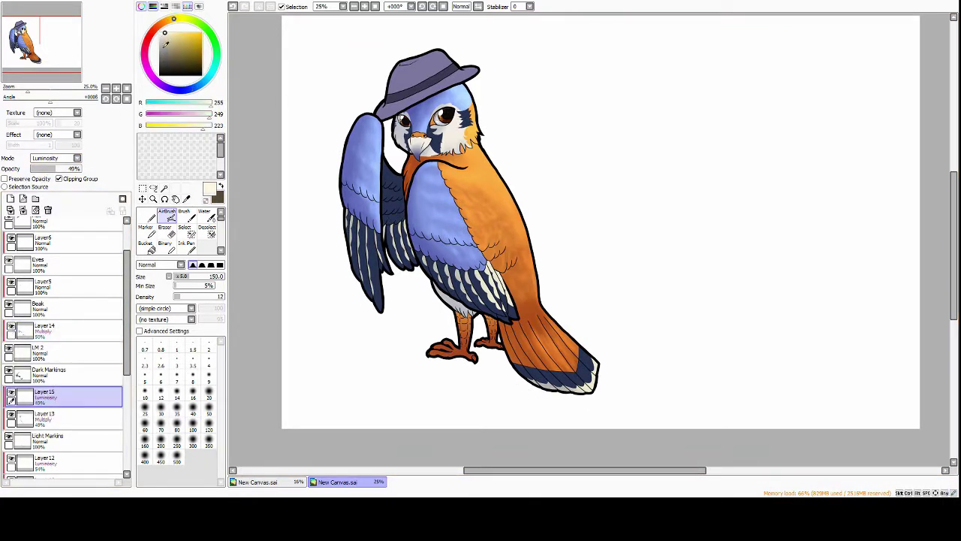
click(209, 409)
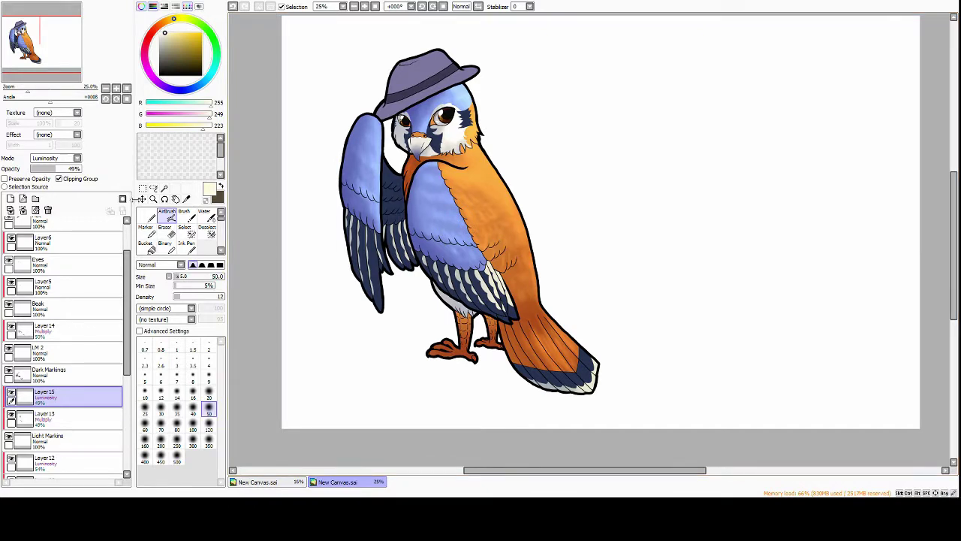
mouse_move(45, 391)
mouse_down()
mouse_move(75, 371)
mouse_move(45, 330)
mouse_move(65, 394)
mouse_up()
click(59, 174)
Give the dark markings near-black shadows at 51% Multiply and teal (80, 132, 138) highlights at 49% Luminosity on clipped layers
key(ctrl+shift+n)
alt+click(359, 255)
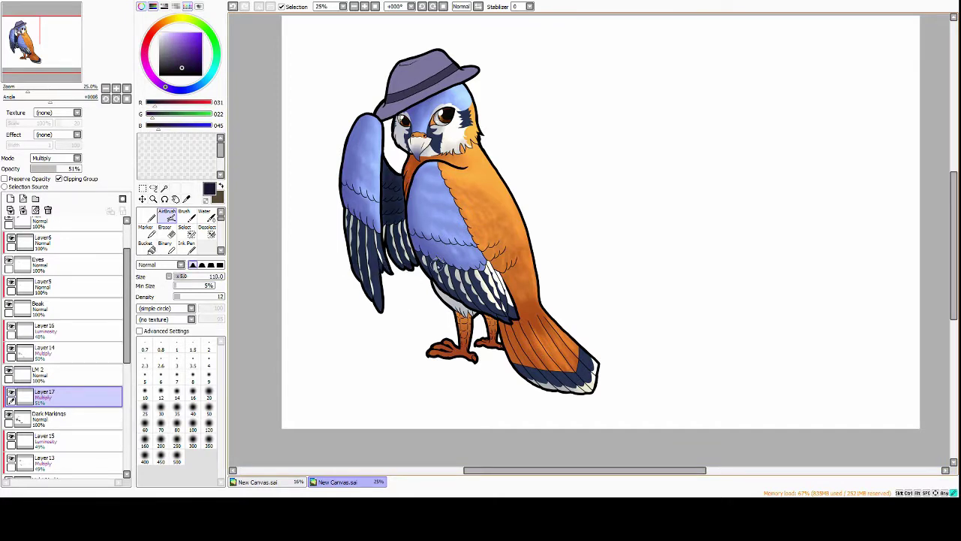
key(ctrl+shift+n)
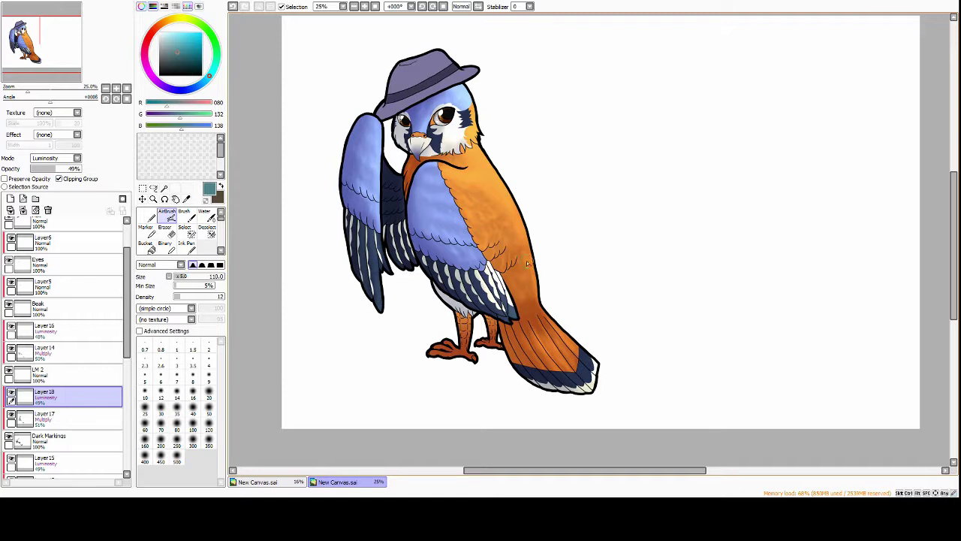
Shade the beak with grey-blue (113, 134, 180) and dark navy (25, 35, 54) on two clipped Multiply layers
key(ctrl+shift+n)
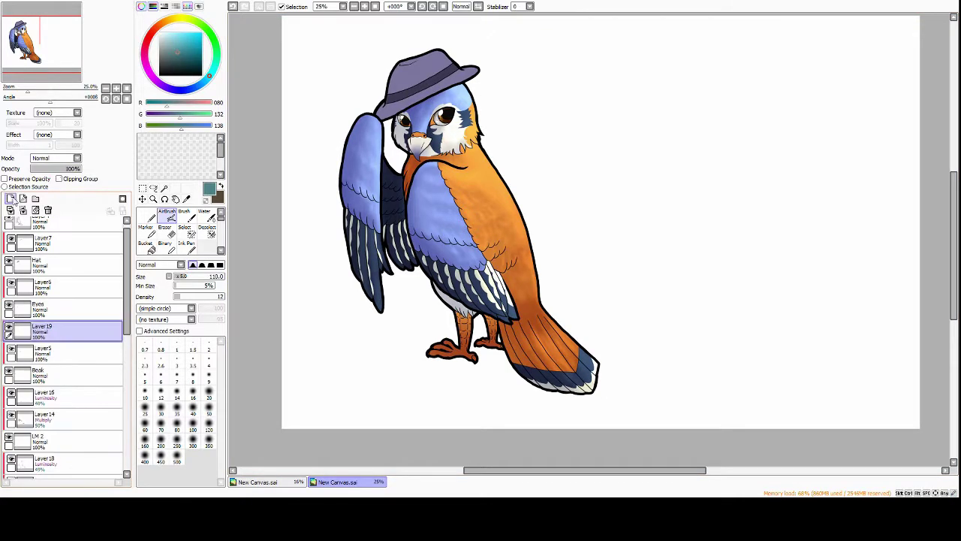
alt+click(410, 161)
key(ctrl+shift+n)
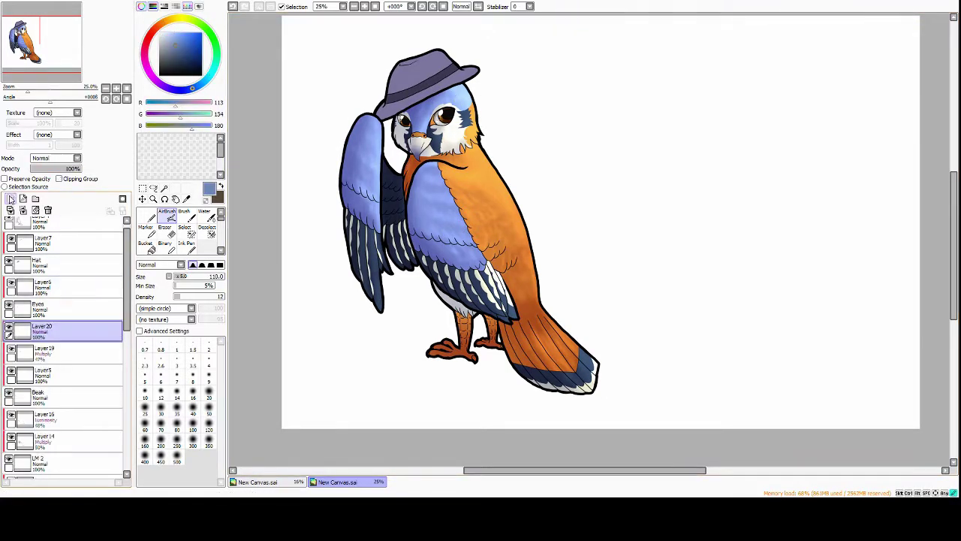
alt+click(406, 137)
click(182, 66)
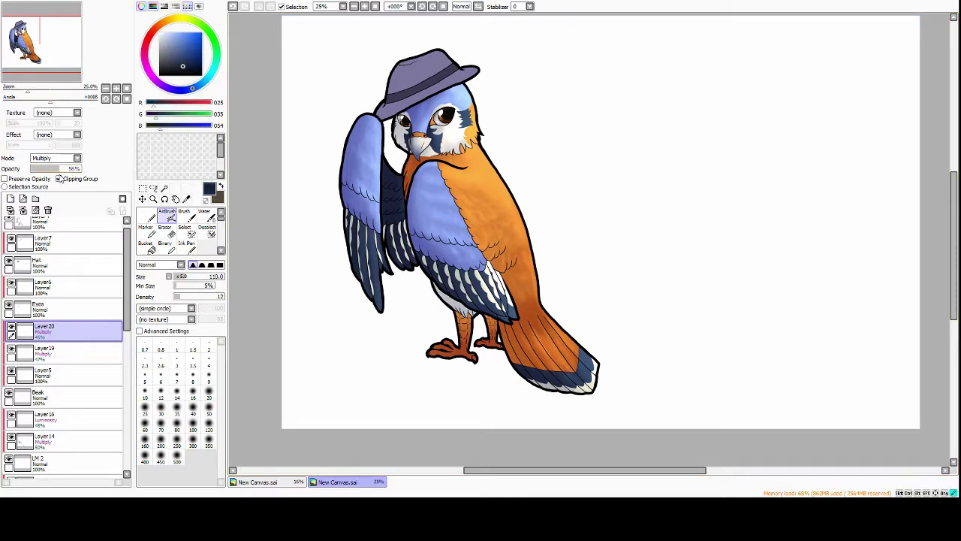
click(58, 179)
Shade the eyes dark red at 53% Multiply and highlight them with tan (210, 167, 110) at 45% Luminosity on clipped layers
key(ctrl+shift+n)
alt+click(403, 118)
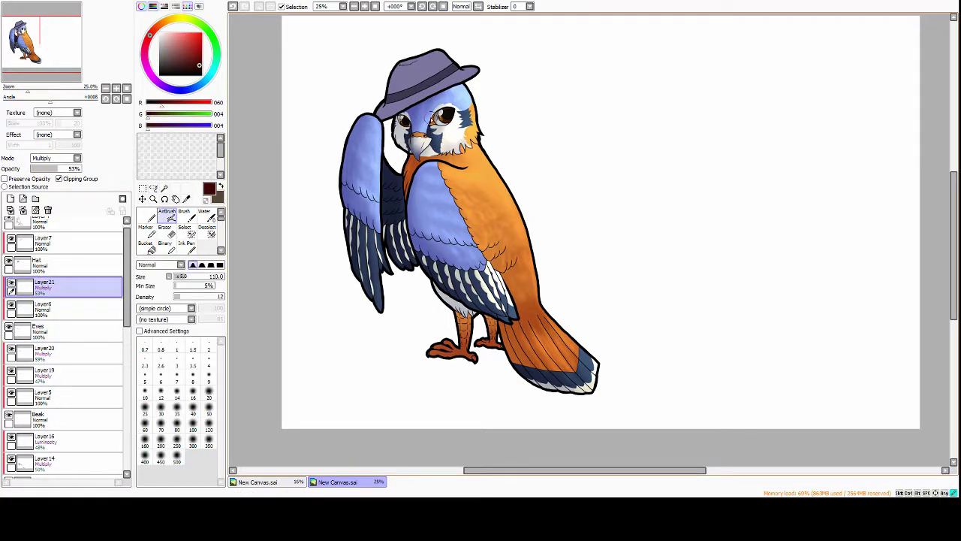
key(ctrl+shift+n)
alt+click(450, 203)
click(145, 422)
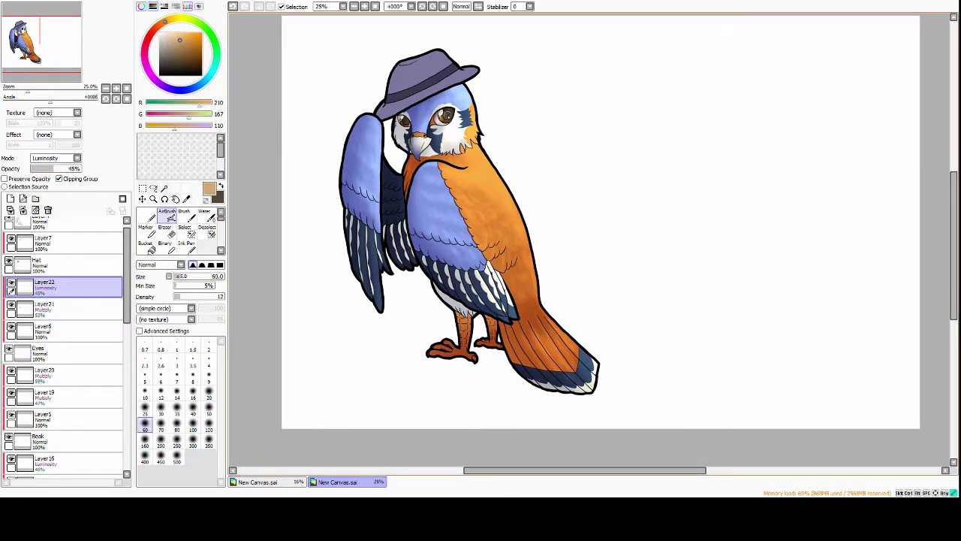
Airbrush dark purple (70, 54, 87) shadows on the hat at size 145 on a clipped Multiply layer at 51% opacity
key(ctrl+shift+n)
alt+click(409, 67)
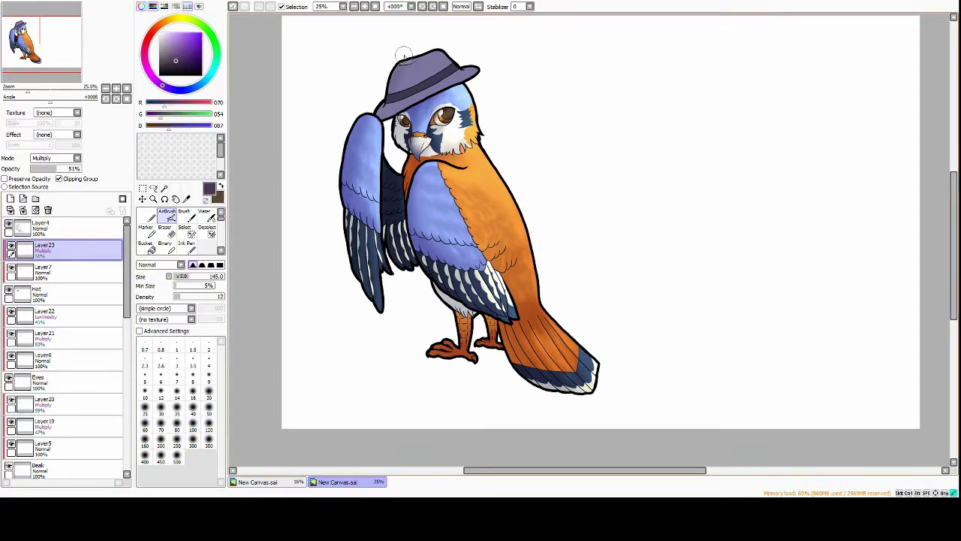
drag(410, 62, 390, 98)
Airbrush pale blue (161, 202, 216) highlights across the hat on a clipped Luminosity layer at 51% opacity
key(ctrl+shift+n)
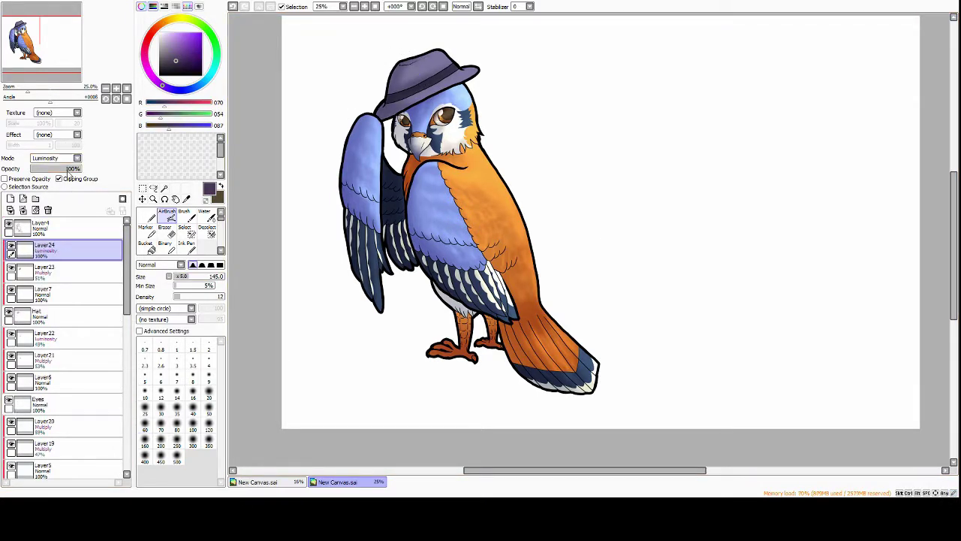
alt+click(432, 63)
drag(423, 69, 471, 69)
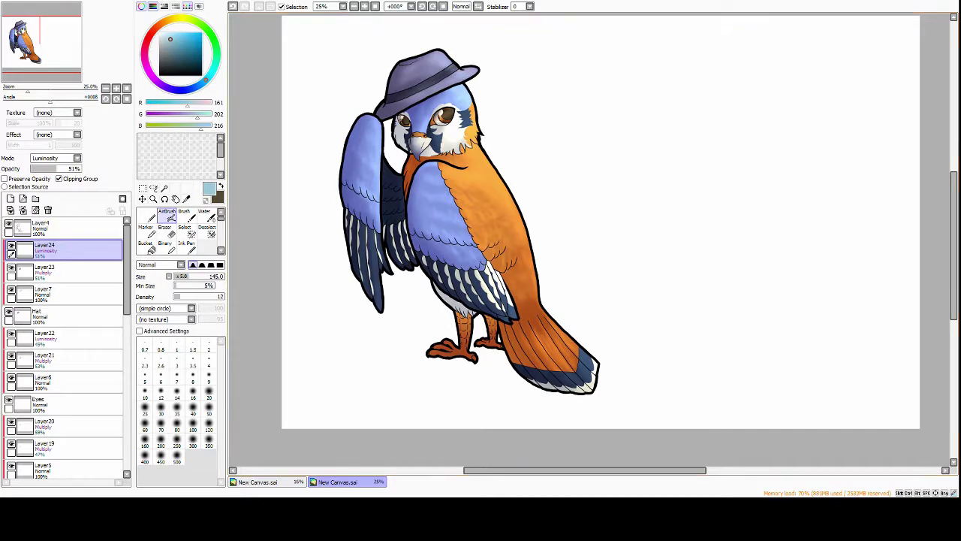
drag(257, 210, 316, 226)
Try tinting the line art dark blue (19, 14, 108) on a new layer clipped to it
key(ctrl+shift+n)
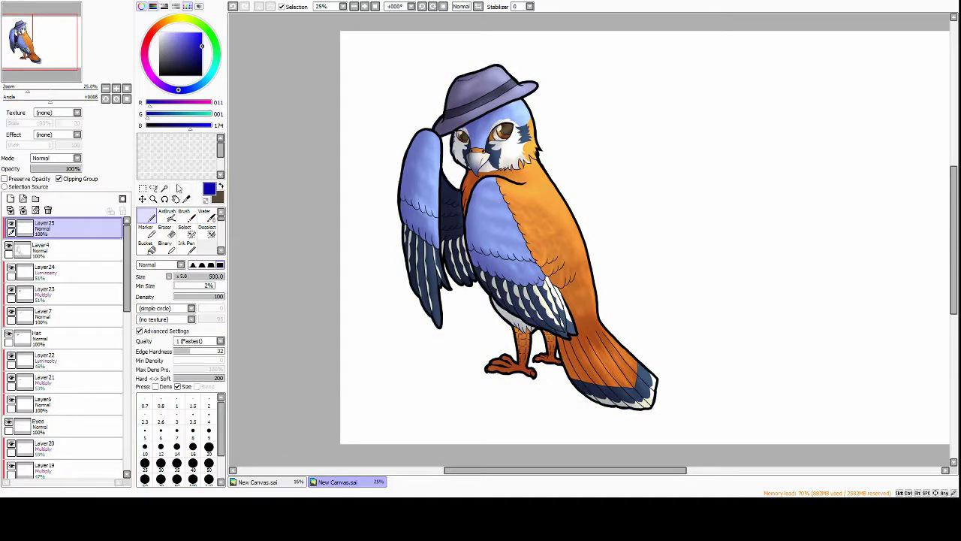
click(197, 57)
click(167, 215)
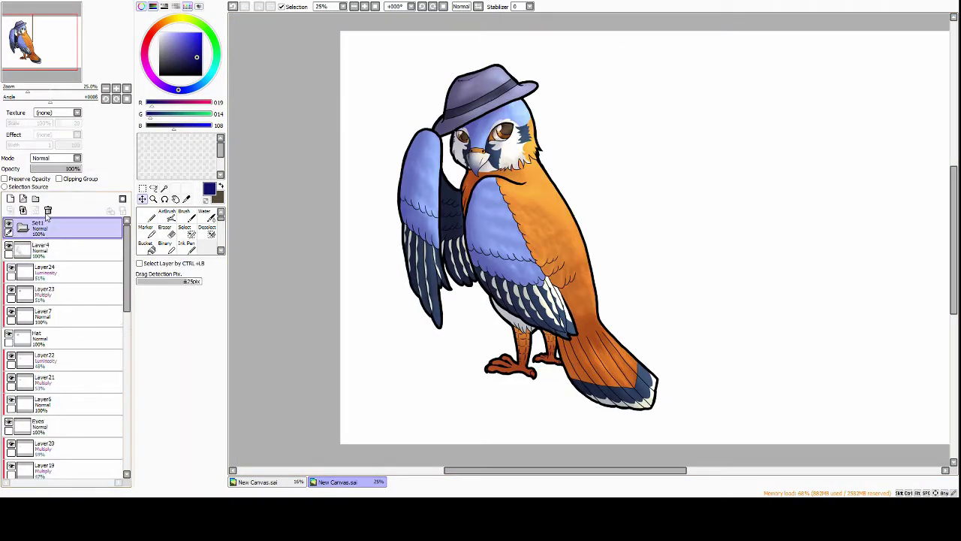
Move all the bird's layers into a folder named Birb, collapse it, and add a new layer beneath it
mouse_move(45, 225)
mouse_down()
mouse_move(60, 251)
mouse_move(69, 450)
mouse_move(60, 341)
mouse_move(60, 442)
mouse_move(60, 423)
mouse_up()
key(ctrl+minus)
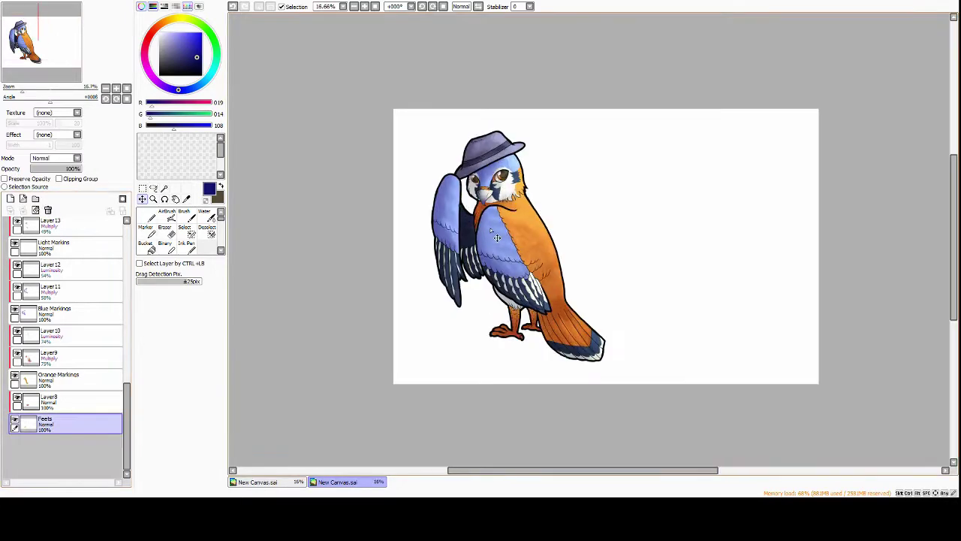
scroll(68, 337, up, 10)
key(ctrl+plus)
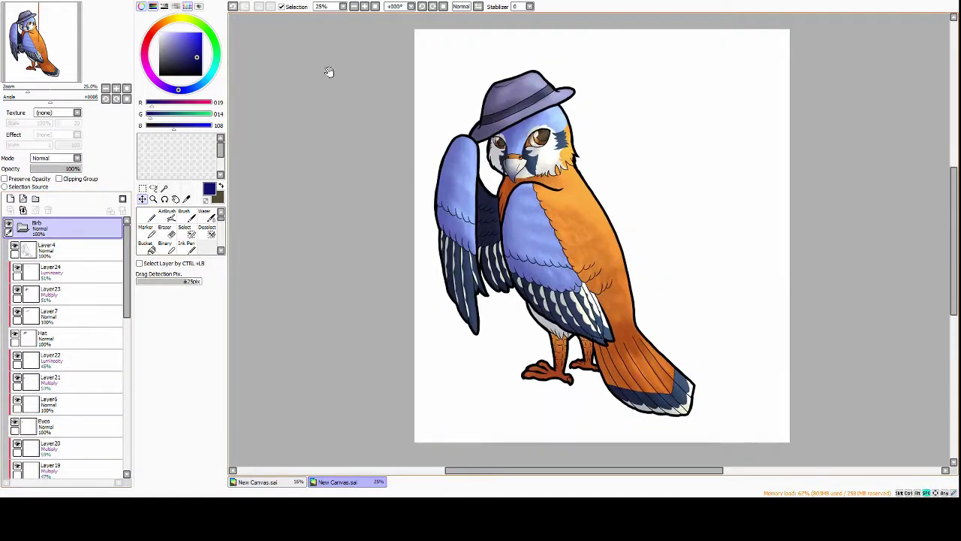
click(35, 225)
click(33, 224)
key(ctrl+shift+n)
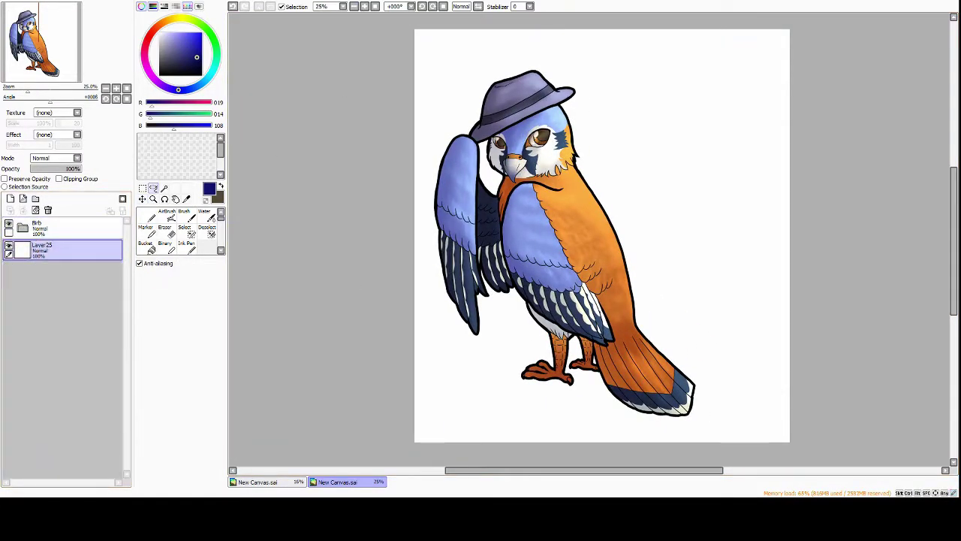
Try airbrushing a dark navy (28, 35, 59) background at size 500 on the new layer
click(171, 213)
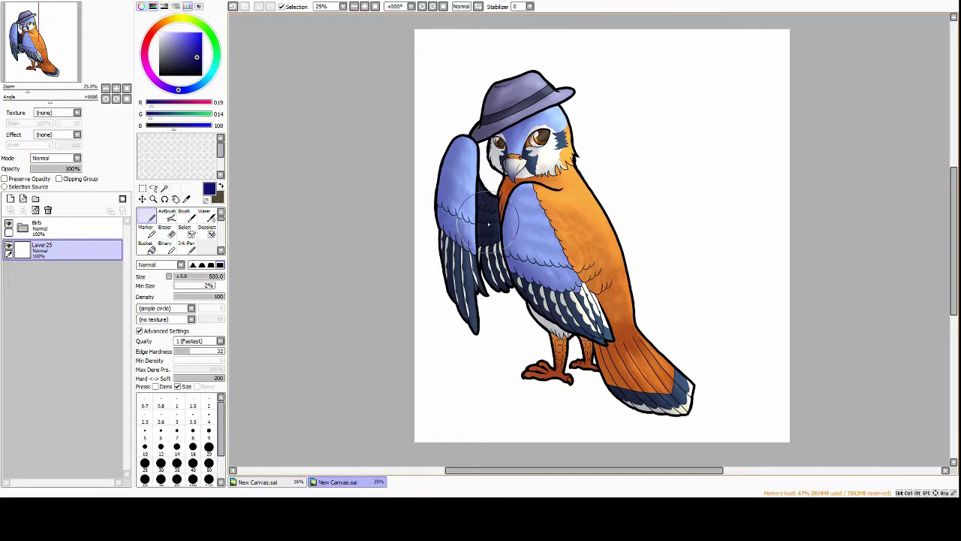
click(176, 455)
alt+click(480, 218)
mouse_move(525, 83)
mouse_down()
mouse_move(451, 188)
mouse_move(493, 43)
mouse_up()
key(ctrl+z)
key(ctrl+z)
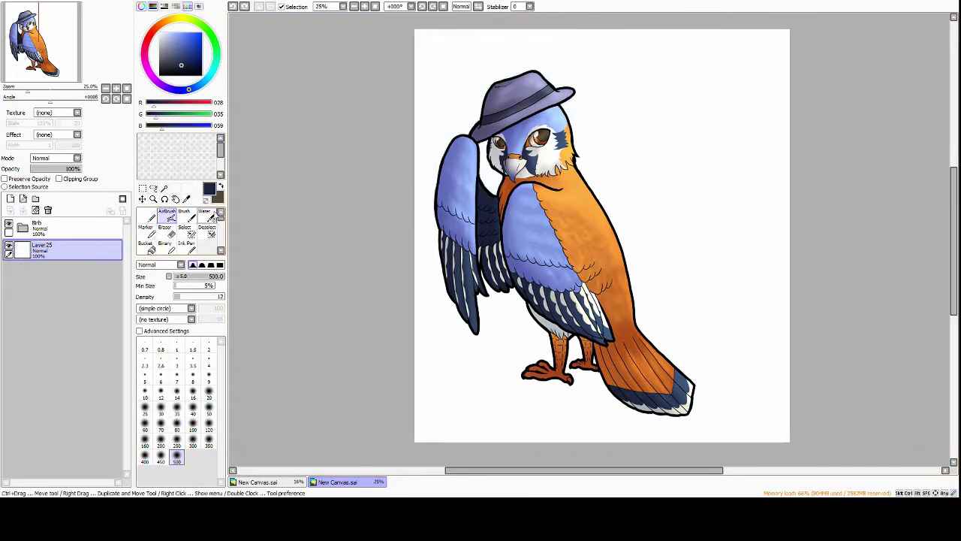
Paint soft navy and blue (30, 56, 144) clouds around the bird with the Water brush and give the layer the Fringe effect
click(204, 214)
mouse_move(451, 75)
mouse_down()
mouse_move(541, 45)
mouse_move(661, 150)
mouse_move(638, 113)
mouse_up()
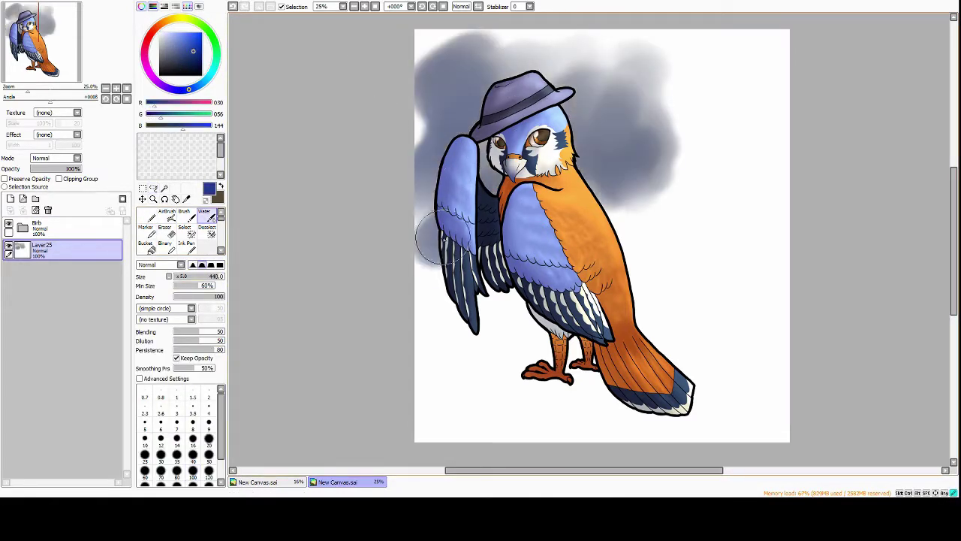
drag(428, 226, 600, 406)
click(77, 134)
click(45, 145)
Fill out the blue background behind the bird and paint a darker ground area with near-black blue (4, 9, 24)
mouse_move(661, 173)
mouse_down()
mouse_move(698, 235)
mouse_move(661, 390)
mouse_up()
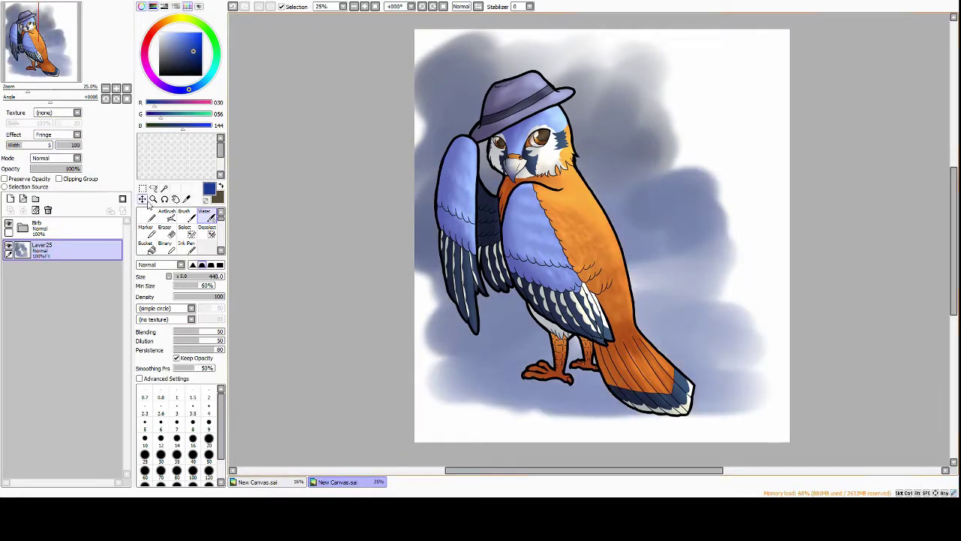
drag(721, 188, 750, 360)
drag(428, 150, 481, 301)
mouse_move(638, 75)
mouse_down()
mouse_move(539, 184)
mouse_move(714, 128)
mouse_move(466, 391)
mouse_move(525, 315)
mouse_move(565, 385)
mouse_move(526, 376)
mouse_move(708, 326)
mouse_move(489, 343)
mouse_move(721, 406)
mouse_up()
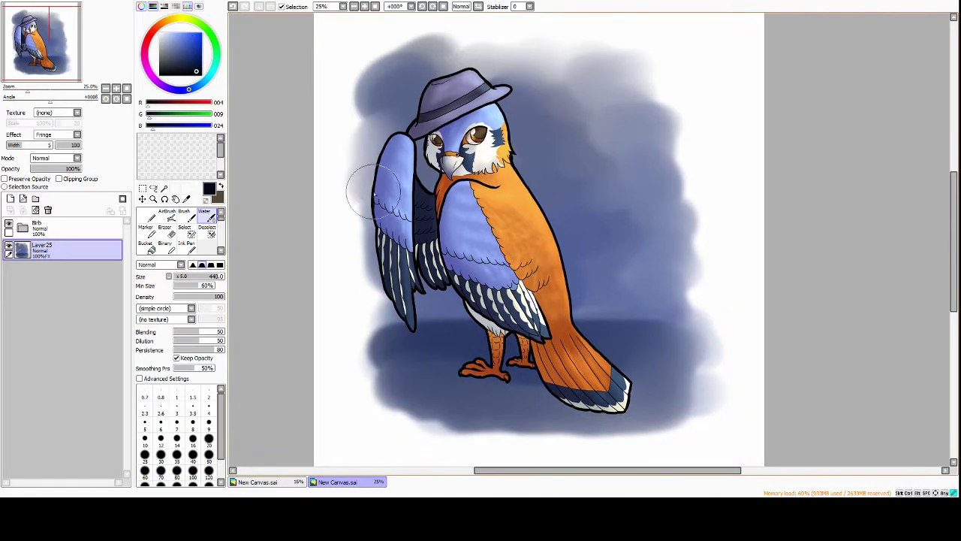
mouse_move(376, 188)
mouse_down()
mouse_move(386, 347)
mouse_move(407, 404)
mouse_move(397, 158)
mouse_move(415, 68)
mouse_move(635, 69)
mouse_move(509, 96)
mouse_move(665, 87)
mouse_move(688, 188)
mouse_move(666, 364)
mouse_move(591, 243)
mouse_move(645, 374)
mouse_move(501, 356)
mouse_move(629, 272)
mouse_up()
alt+click(618, 139)
mouse_move(618, 139)
mouse_down()
mouse_move(523, 115)
mouse_move(596, 241)
mouse_move(584, 206)
mouse_move(421, 112)
mouse_up()
Paint soft green (76, 123, 72) patches over the upper background on a new layer clipped to it
key(ctrl+shift+n)
mouse_move(682, 144)
mouse_down()
mouse_move(678, 35)
mouse_move(347, 161)
mouse_move(729, 145)
mouse_up()
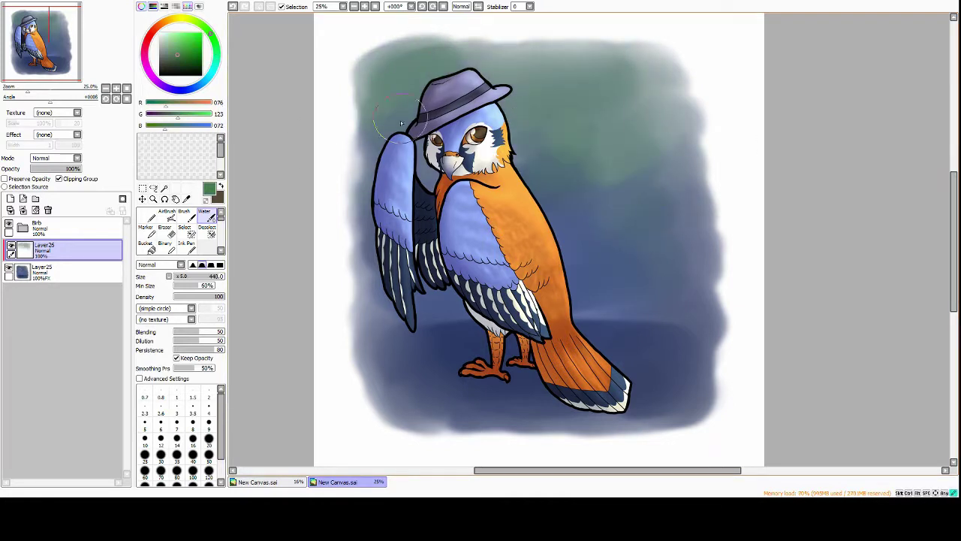
alt+click(394, 105)
click(600, 169)
click(627, 266)
Dab olive (123, 122, 72) patches and cream (255, 254, 229) light spots at size 180 across the background
alt+click(375, 76)
key(bracketleft)
key(bracketleft)
key(bracketleft)
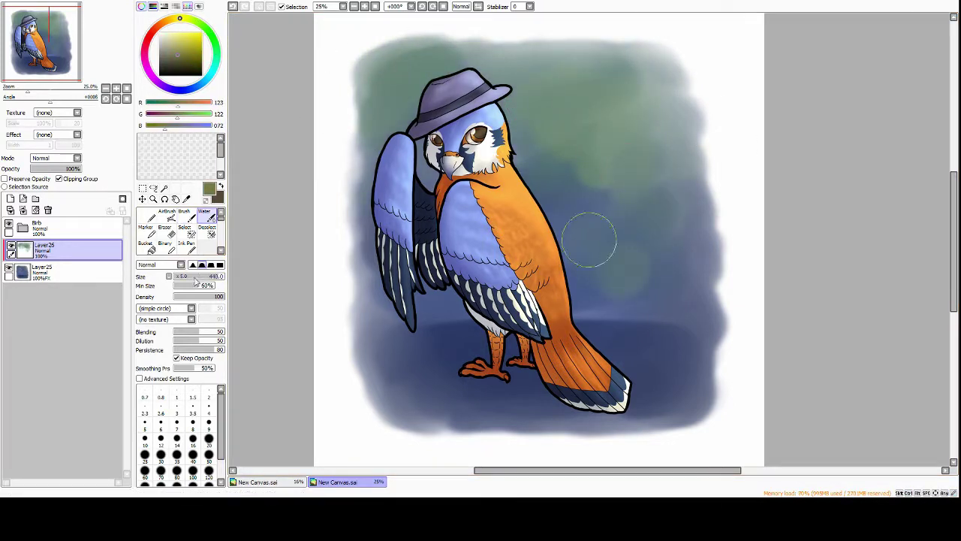
click(604, 87)
click(620, 97)
click(666, 185)
click(546, 190)
click(682, 301)
click(392, 81)
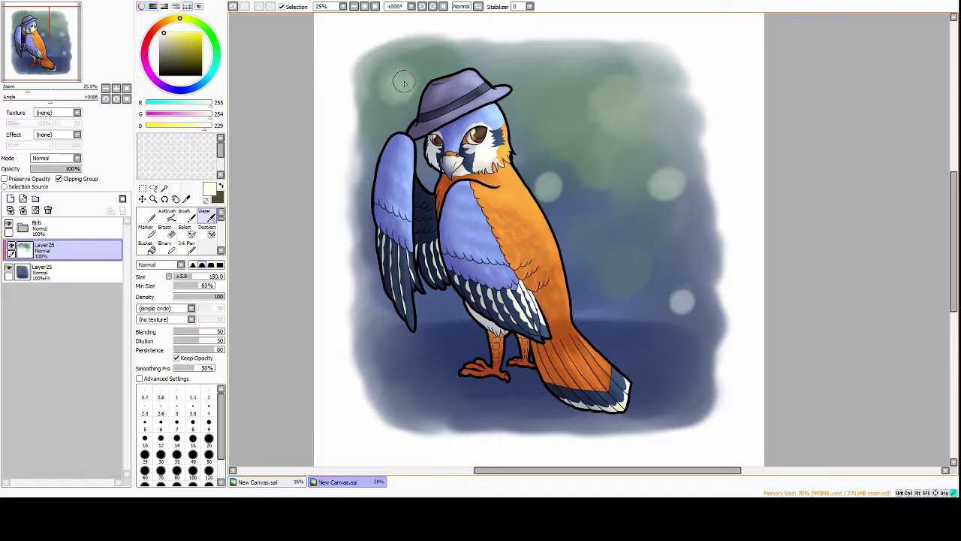
Add smaller cream light spots beside the hat and brighten the existing ones with the Water brush at size 80
key(bracketleft)
key(bracketleft)
key(bracketleft)
click(398, 112)
click(400, 82)
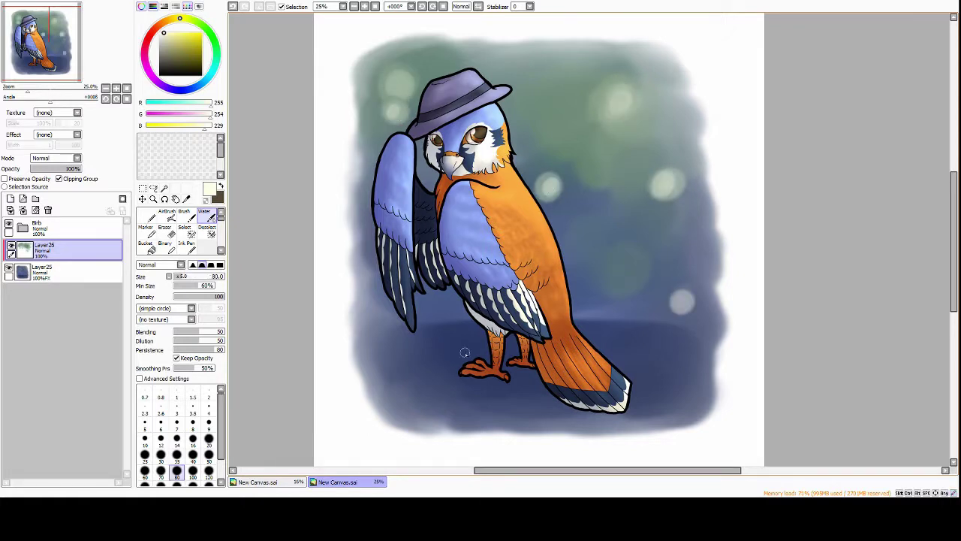
Airbrush dark purple (29, 17, 54) over the ground and background edges at size 500
drag(464, 352, 450, 335)
alt+click(450, 336)
key(v)
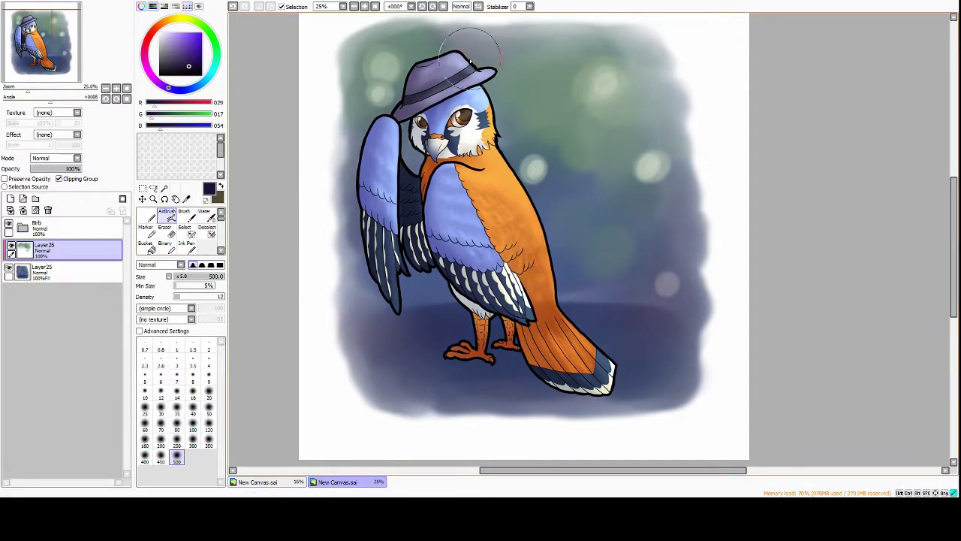
Airbrush near-black (7, 4, 15) shadows at size 130 along the ground's back edge and beneath the bird's feet and tail
alt+click(451, 297)
key(bracketleft)
key(bracketleft)
key(bracketleft)
key(bracketleft)
drag(368, 312, 462, 297)
drag(405, 323, 470, 315)
drag(567, 316, 633, 313)
drag(413, 361, 466, 342)
drag(507, 364, 521, 361)
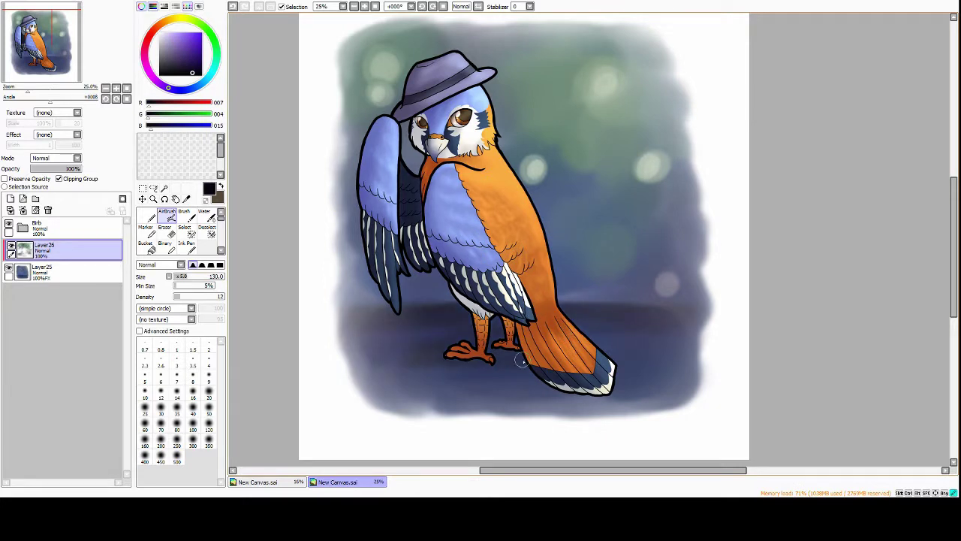
Select the base background layer and create a new blank square canvas for another drawing
ctrl+click(521, 212)
scroll(471, 202, down, 1)
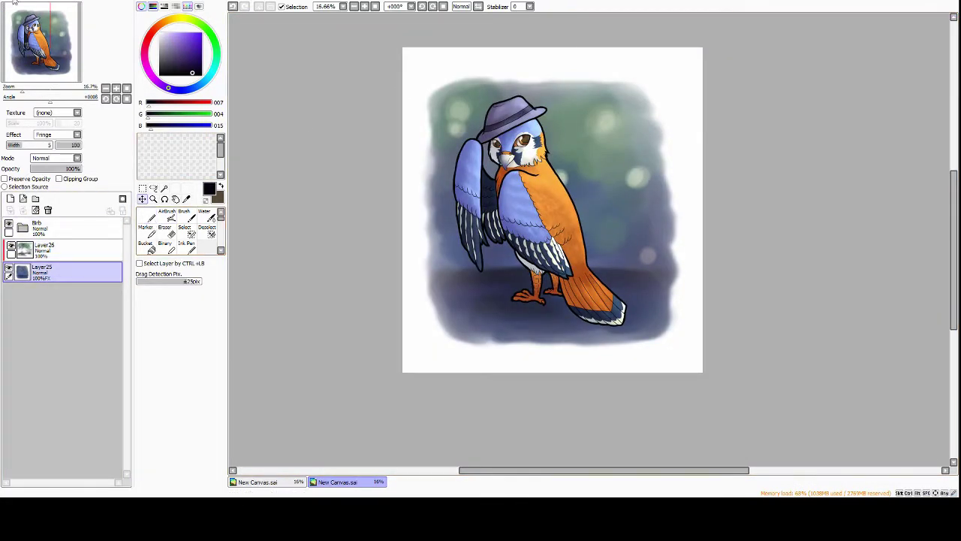
key(ctrl+n)
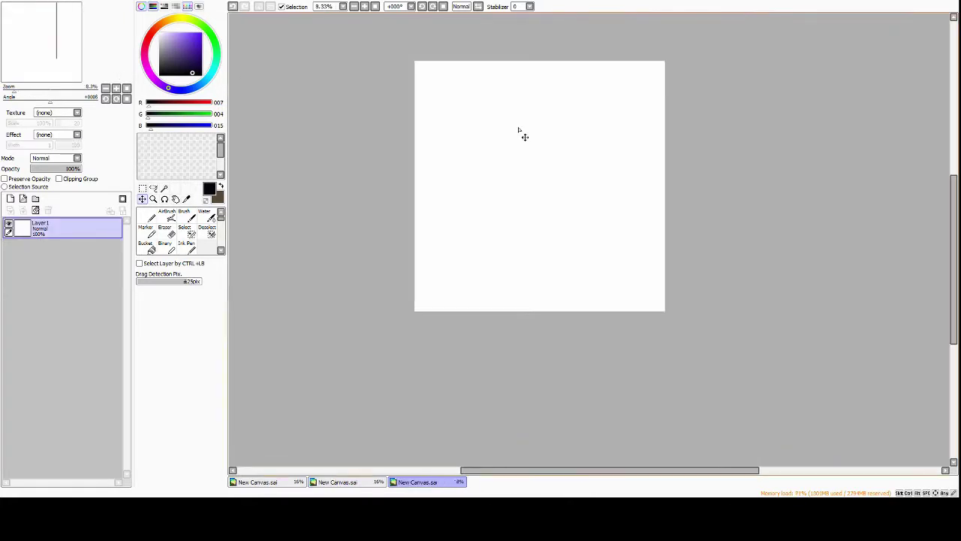
key(ctrl+Tab)
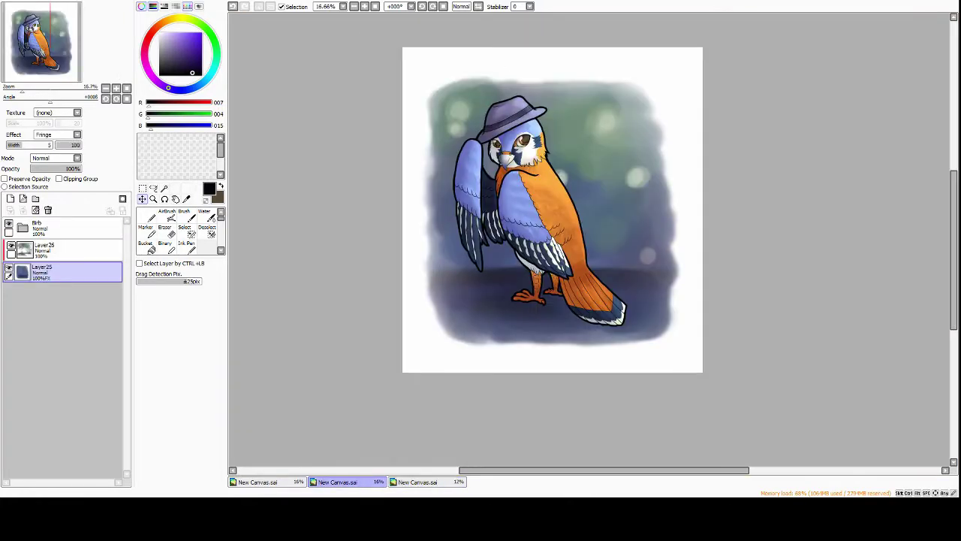
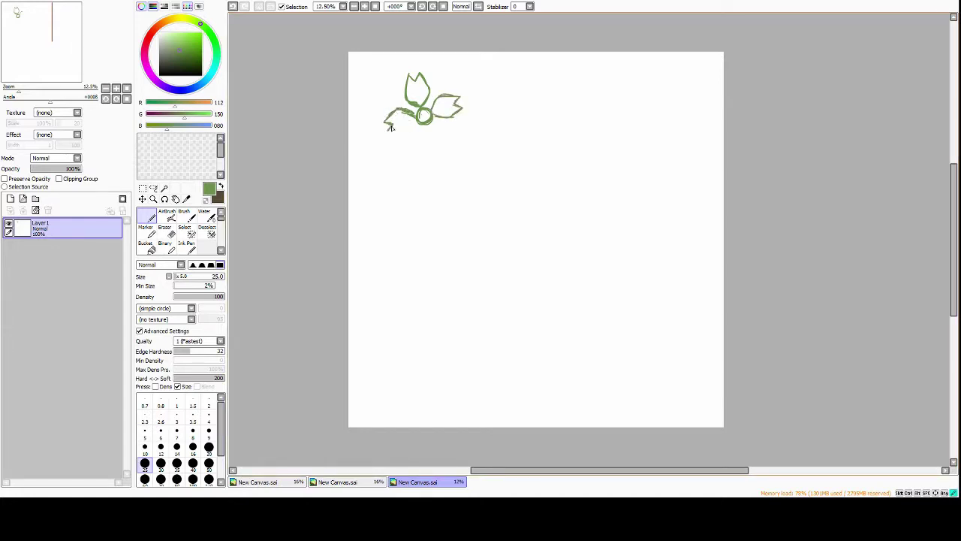
Sketch the flower's left and lower petals and start the lower-right one in green (112, 150, 80) on the new canvas
mouse_move(405, 112)
mouse_down()
mouse_move(443, 173)
mouse_move(480, 187)
mouse_up()
drag(481, 121, 518, 151)
key(ctrl+d)
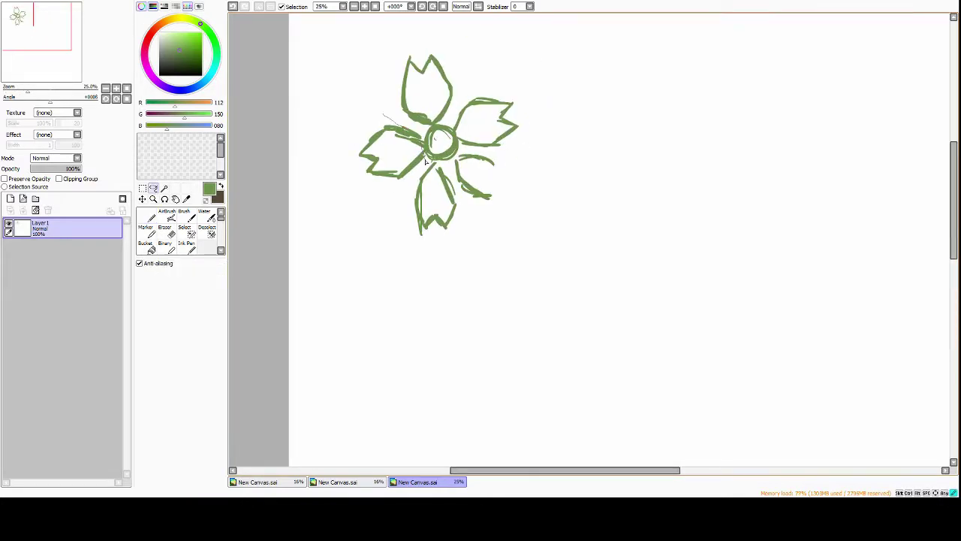
Lasso the left, right and lower petals in turn, fit them closer around the centre, and finish the lower-right petal
drag(426, 162, 375, 113)
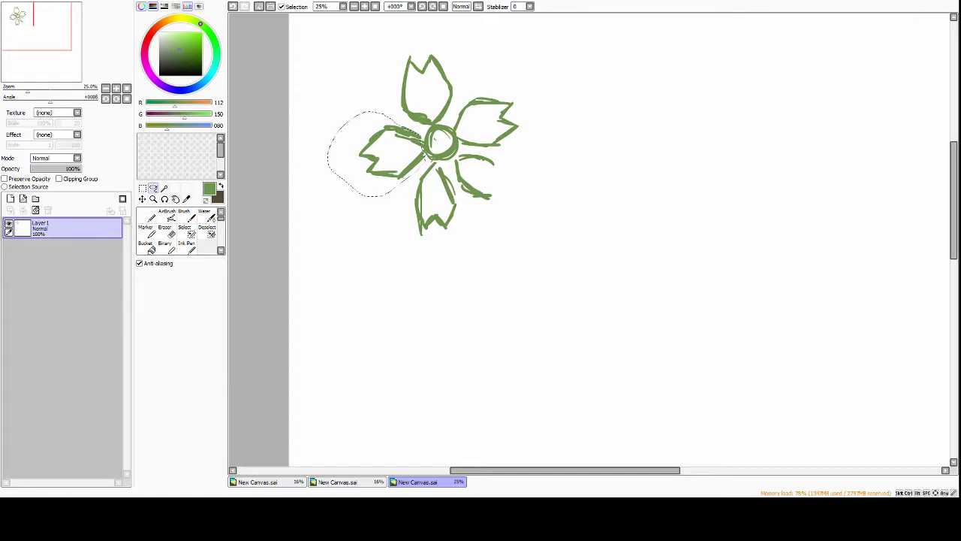
key(ctrl+t)
key(Return)
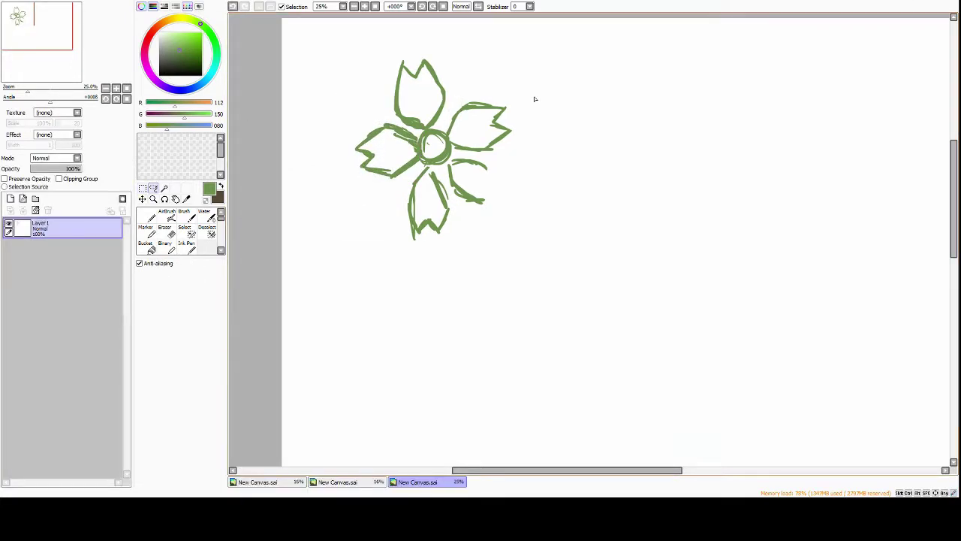
key(ctrl+t)
key(Return)
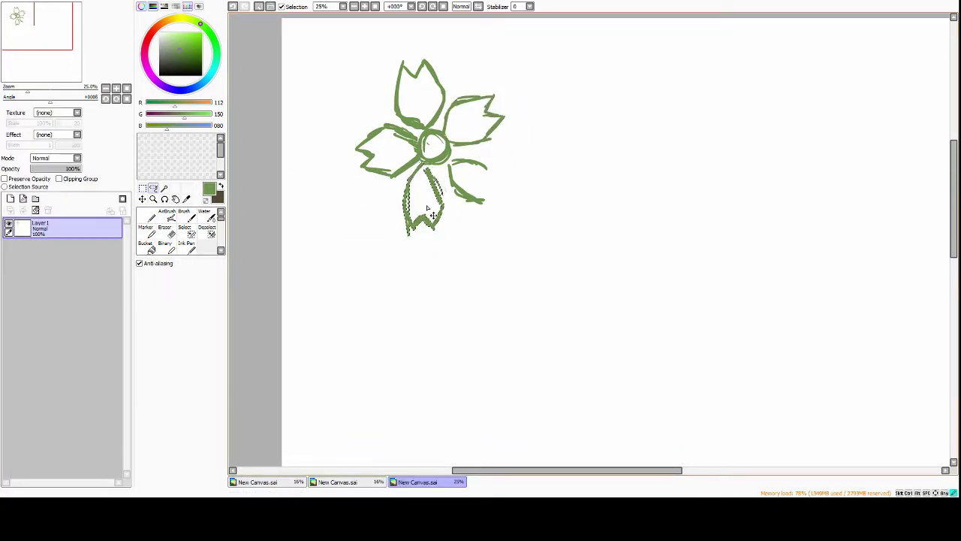
key(ctrl+d)
click(150, 218)
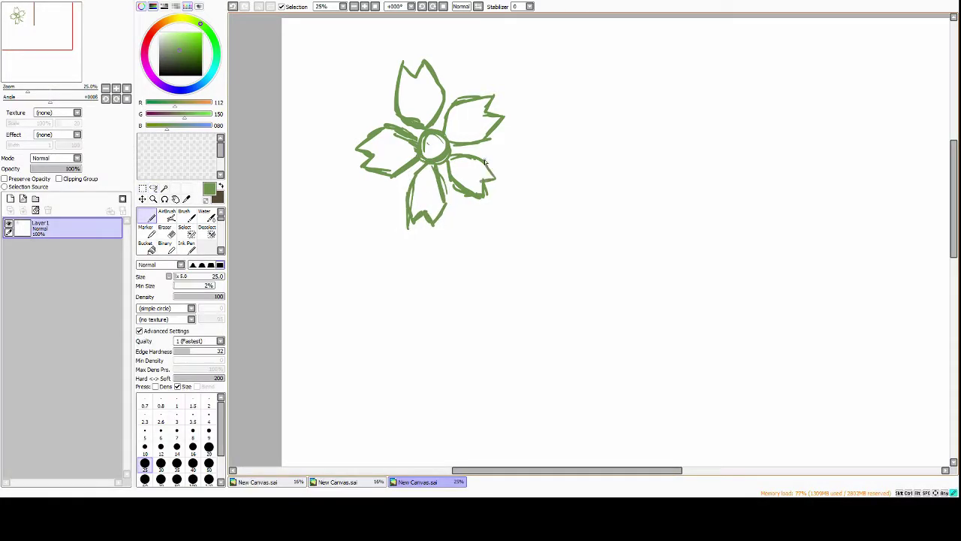
Remove every petal except the upper one, keeping the flower's centre circle
scroll(371, 50, down, 1)
scroll(371, 50, up, 1)
key(ctrl+z)
key(ctrl+z)
key(ctrl+z)
key(ctrl+z)
key(ctrl+z)
key(ctrl+z)
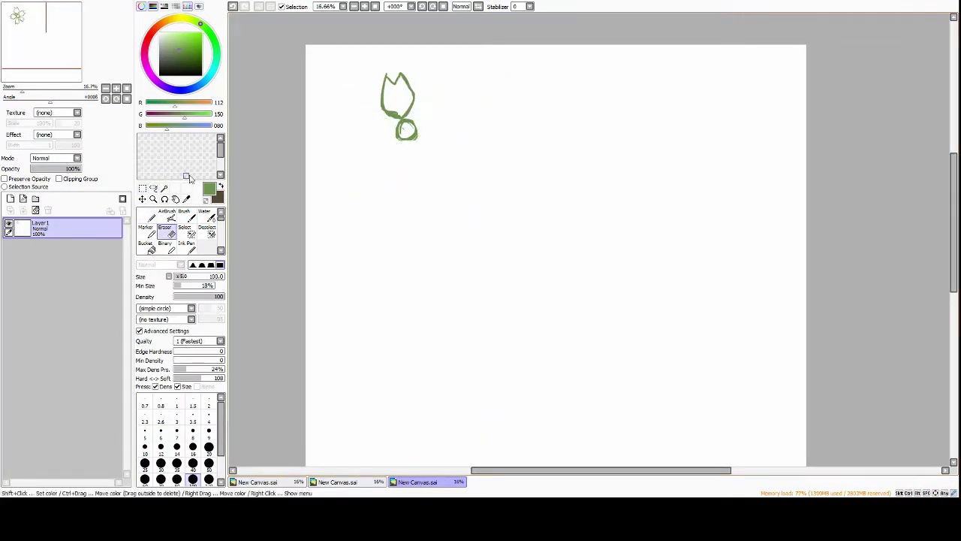
Set the petal upright above the centre circle and put a copy of it to the right on a new layer
key(ctrl+y)
key(ctrl+y)
key(ctrl+y)
key(ctrl+y)
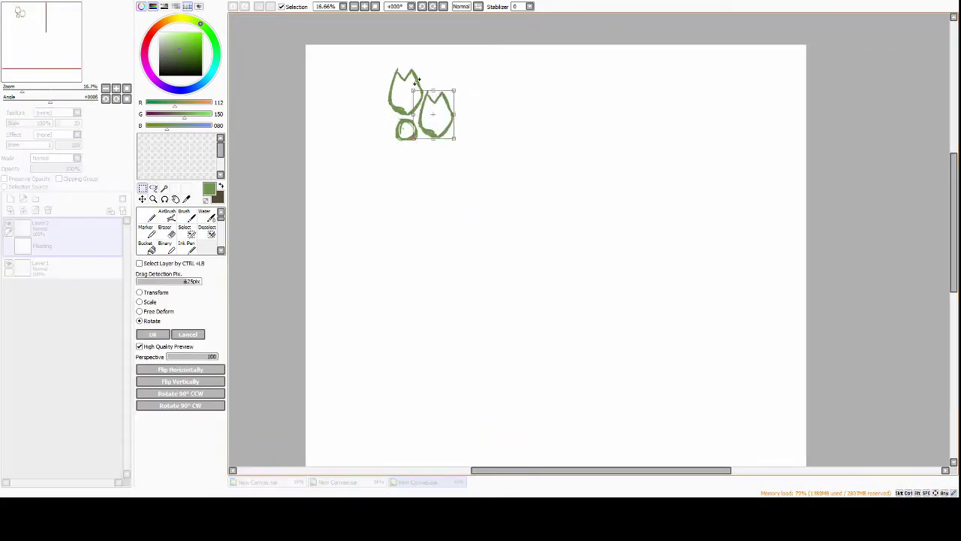
Rotate the copied petal outward as the upper-right petal and add a mirrored copy as the upper-left one
key(ctrl+y)
key(ctrl+y)
key(ctrl+y)
key(ctrl+y)
key(ctrl+y)
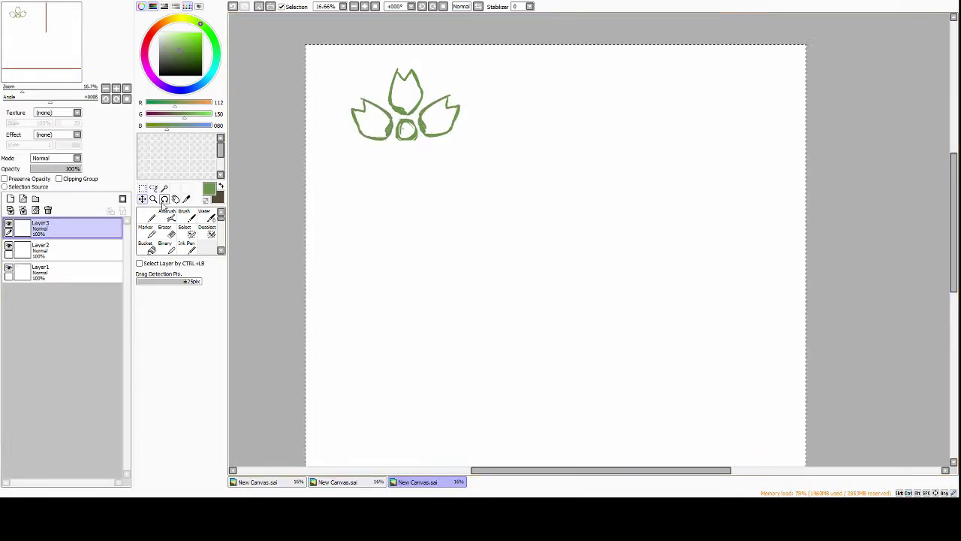
Add two mirrored petal copies below the centre circle to complete the five-petal flower
key(ctrl+y)
key(ctrl+y)
key(ctrl+y)
key(ctrl+y)
key(ctrl+y)
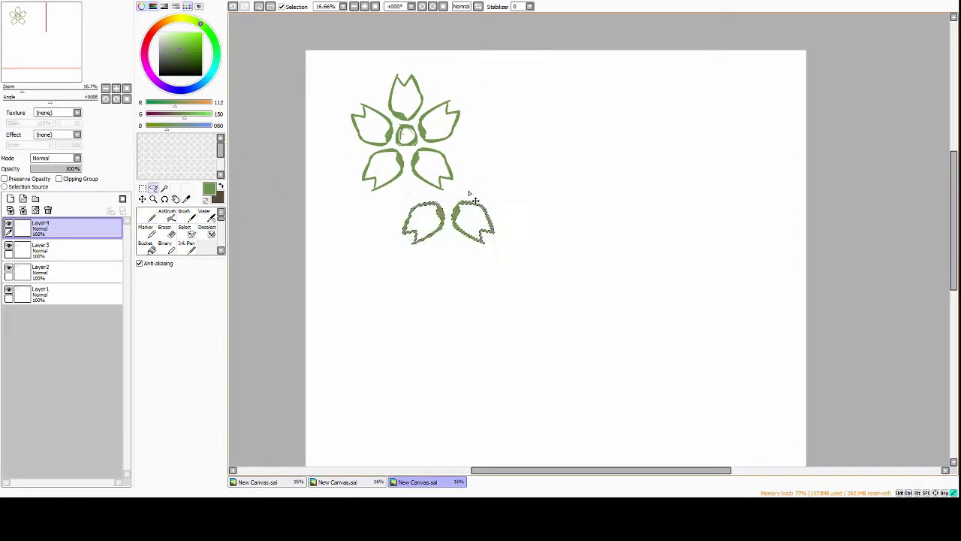
Assemble a larger, rotated copy of the five-petal flower below the small one and merge the petal layers
key(ctrl+y)
key(ctrl+y)
key(ctrl+y)
key(ctrl+y)
key(ctrl+y)
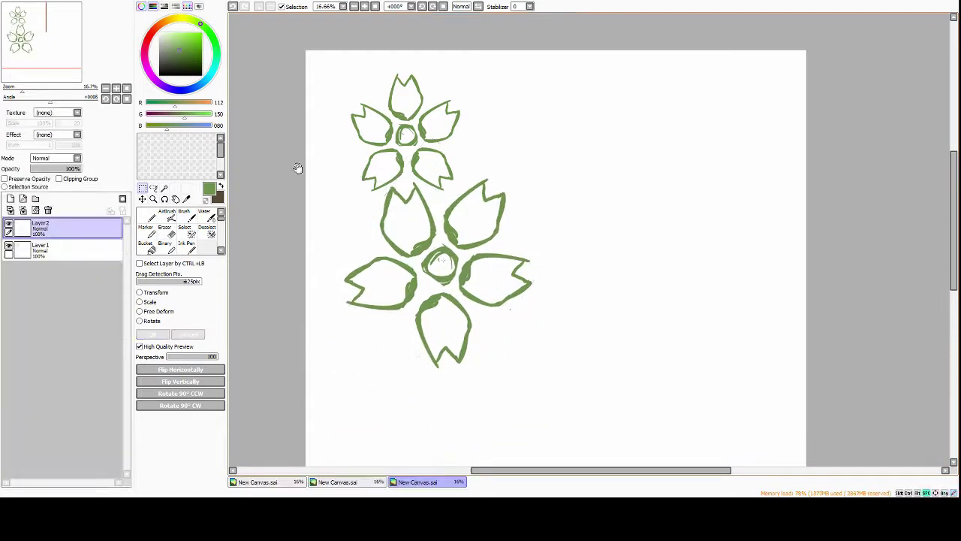
Sketch a forked twig above the small flower and branches off the large flower's left and lower-right sides at pen size 25
key(ctrl+y)
scroll(481, 225, down, 2)
click(151, 218)
drag(370, 82, 387, 154)
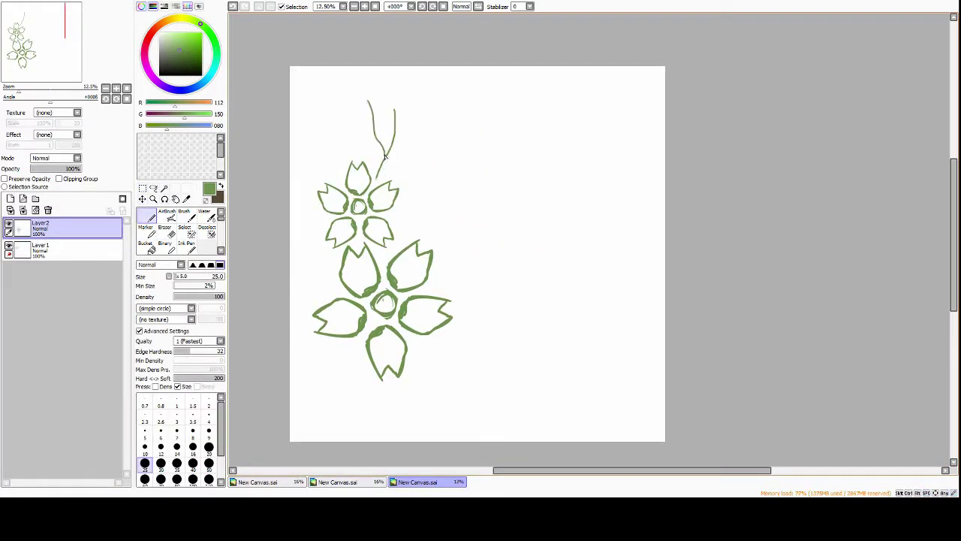
key(ctrl+y)
key(ctrl+y)
key(ctrl+y)
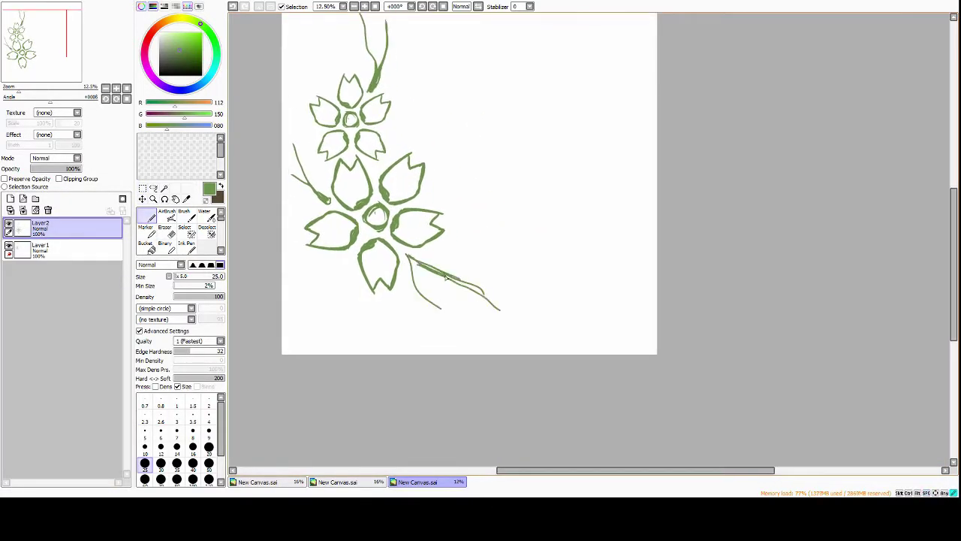
Add buds to the upper and lower twigs, a lower-left branch, and a loose petal beside the top buds
key(ctrl+y)
key(ctrl+y)
key(ctrl+y)
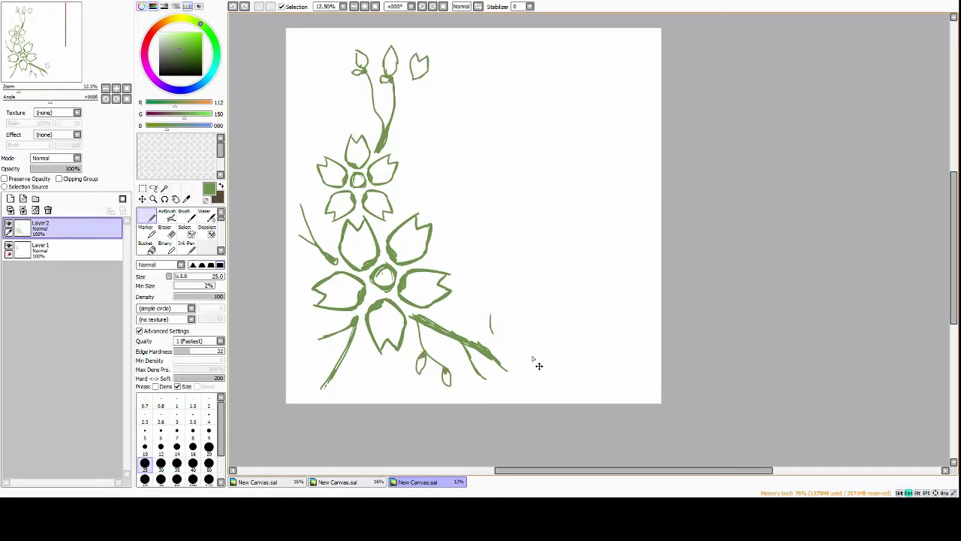
Sketch a long side branch reaching right, blossoms at the lower-right branch's tip, and a loose petal at the lower left
key(ctrl+y)
key(ctrl+y)
key(ctrl+y)
key(ctrl+y)
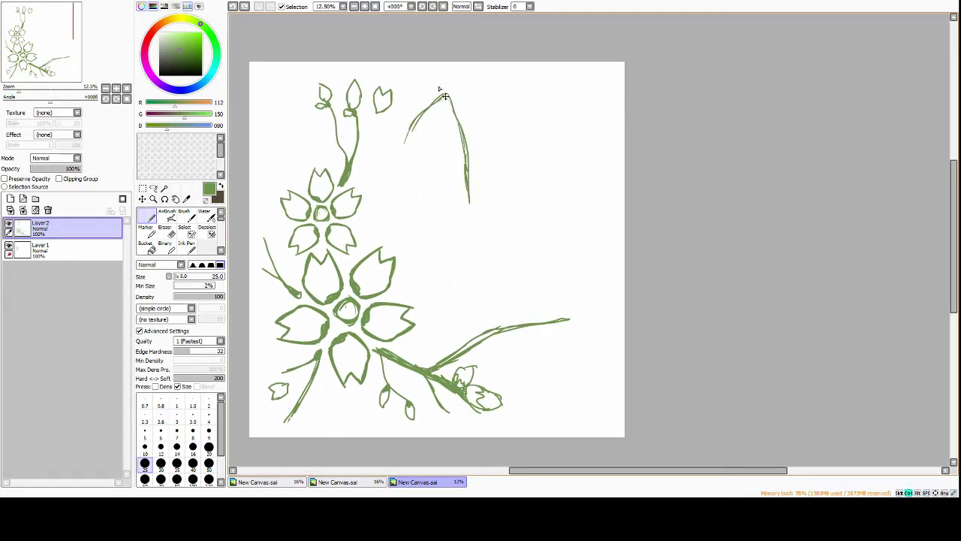
Try sketching a filled dot with long flowing lines in the empty area to the right of the flowers, and reposition it
key(ctrl+z)
mouse_move(421, 210)
mouse_down()
mouse_move(442, 223)
mouse_move(530, 210)
mouse_up()
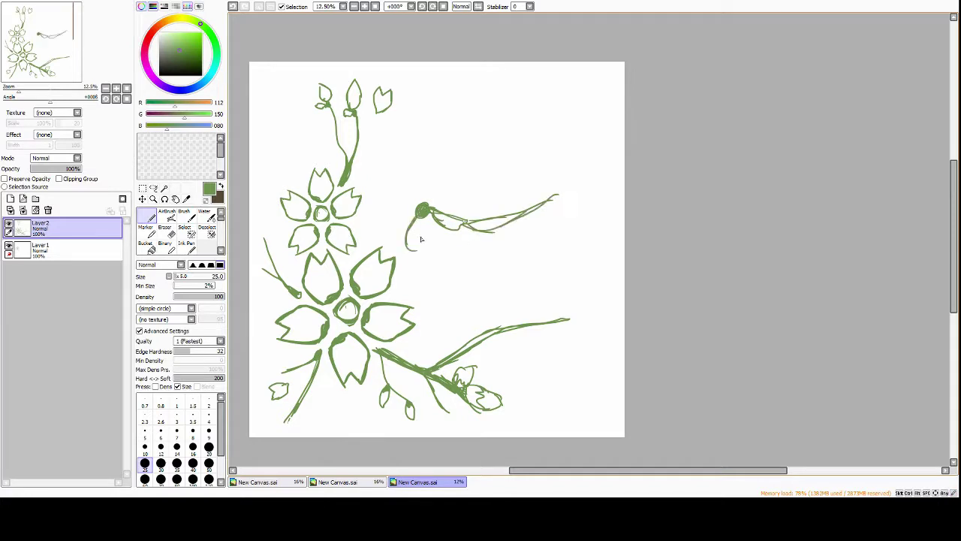
key(ctrl+t)
mouse_move(450, 225)
mouse_down()
mouse_move(453, 257)
mouse_move(474, 275)
mouse_move(553, 245)
mouse_up()
key(Return)
key(e)
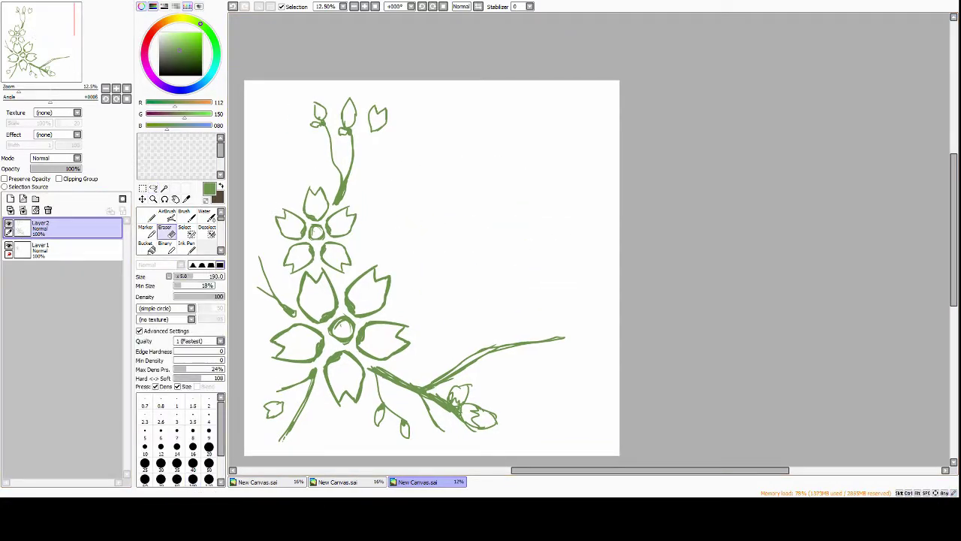
key(n)
drag(445, 247, 527, 248)
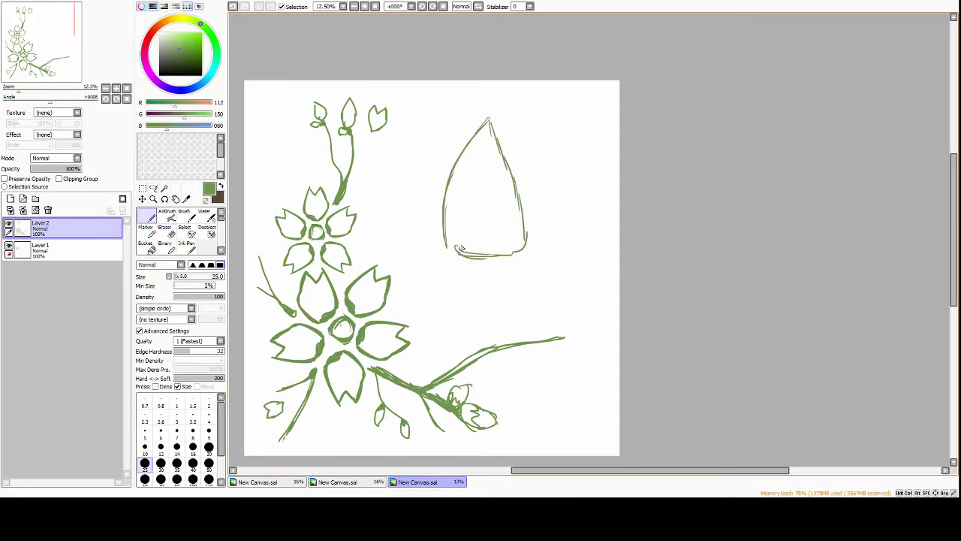
mouse_move(395, 141)
mouse_down()
mouse_move(445, 242)
mouse_move(565, 298)
mouse_up()
drag(425, 222, 463, 273)
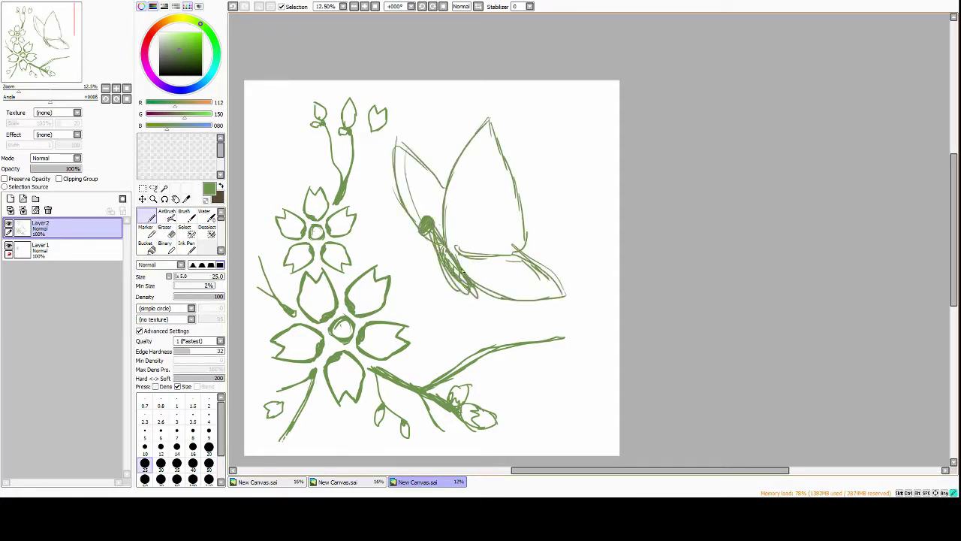
key(e)
mouse_move(421, 225)
mouse_down()
mouse_move(448, 115)
mouse_move(556, 292)
mouse_up()
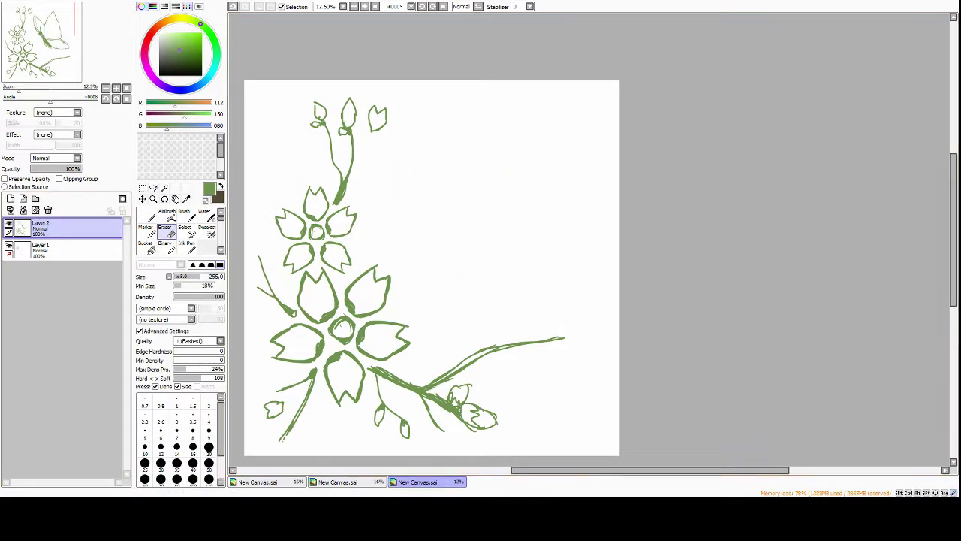
Sketch a butterfly with spread wings in the empty area right of the flowers, then select and transform it
click(151, 215)
mouse_move(414, 136)
mouse_down()
mouse_move(438, 218)
mouse_move(419, 218)
mouse_move(455, 278)
mouse_move(458, 217)
mouse_move(563, 132)
mouse_move(557, 203)
mouse_up()
drag(420, 124, 410, 132)
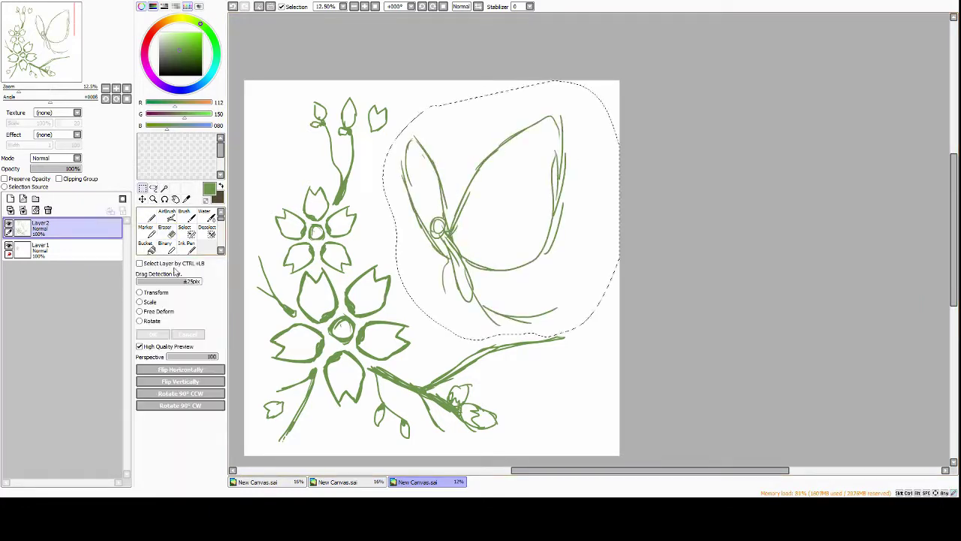
key(ctrl+t)
drag(593, 331, 548, 368)
drag(589, 261, 571, 281)
drag(502, 113, 536, 150)
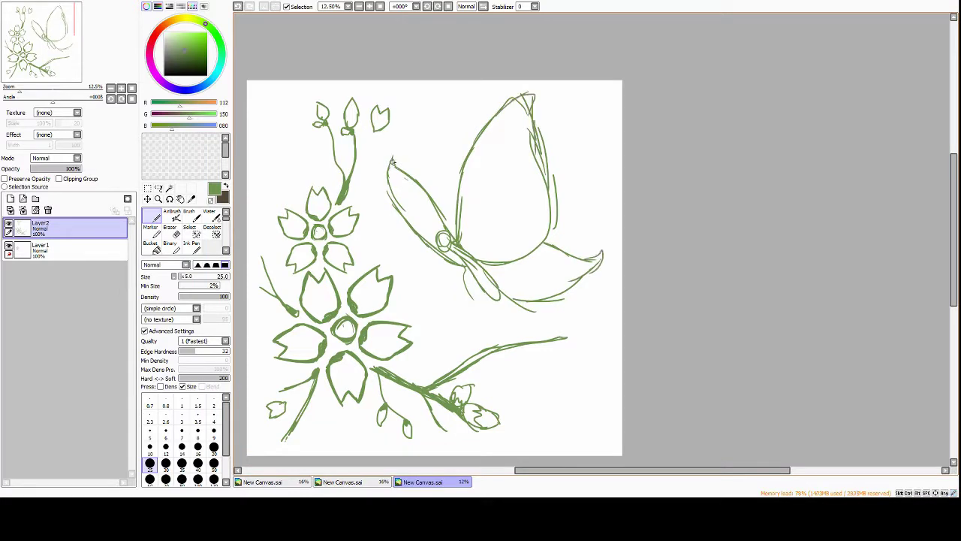
Complete the butterfly sketch with curved antennae and a small proboscis, and fade the sketch layer to 30% opacity
drag(527, 306, 438, 260)
drag(422, 218, 450, 196)
drag(450, 197, 472, 157)
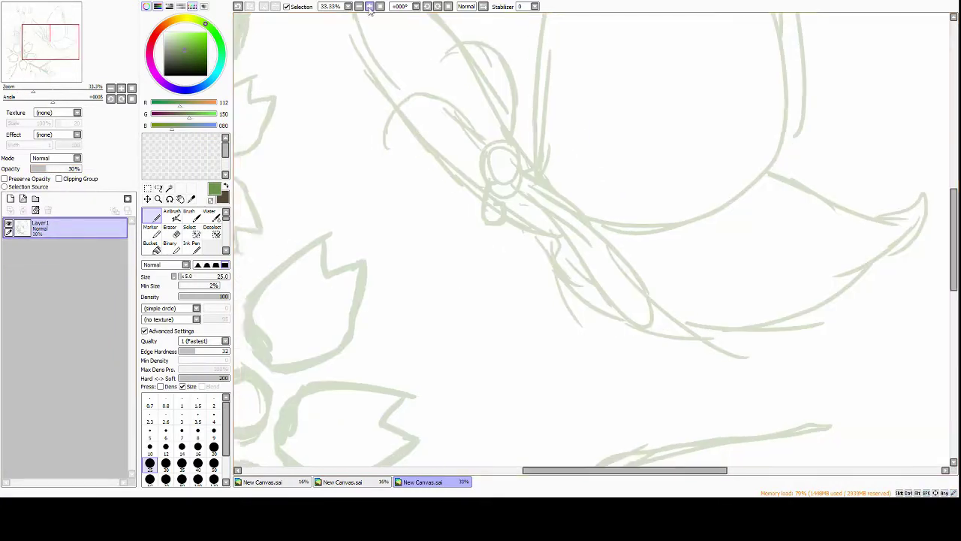
On a new layer, ink the butterfly's head oval and looped proboscis in black at pen size 10
click(150, 433)
click(214, 433)
click(149, 433)
mouse_move(397, 238)
mouse_down()
mouse_move(392, 150)
mouse_move(439, 143)
mouse_move(408, 147)
mouse_move(434, 257)
mouse_move(400, 217)
mouse_move(433, 235)
mouse_move(444, 276)
mouse_up()
key(ctrl+z)
click(149, 448)
scroll(434, 257, down, 1)
key(ctrl+z)
drag(411, 216, 437, 291)
scroll(435, 290, up, 2)
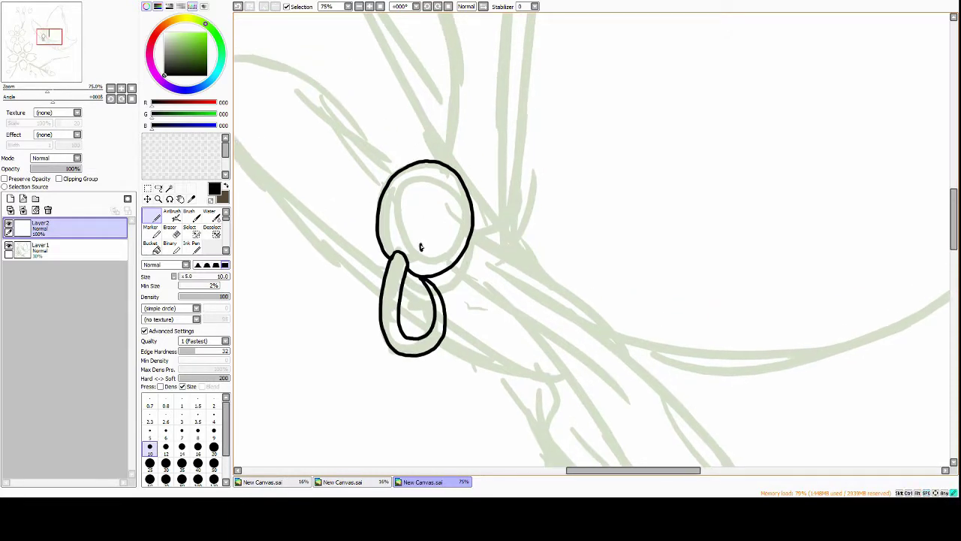
Try inking two solid black eyes and a curved antenna that thickens toward the head
drag(418, 247, 465, 222)
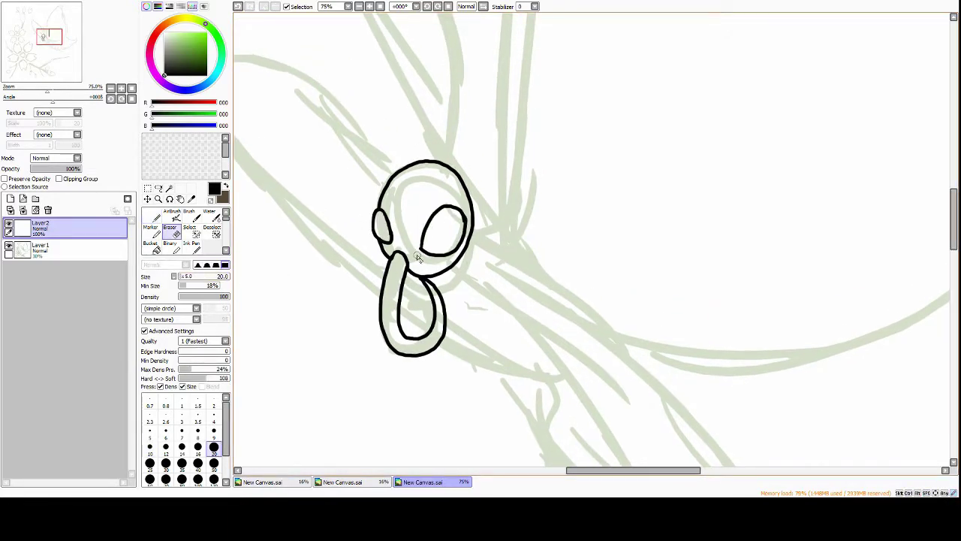
scroll(333, 197, up, 2)
scroll(295, 221, left, 4)
mouse_move(295, 220)
mouse_down()
mouse_move(440, 141)
mouse_move(514, 241)
mouse_up()
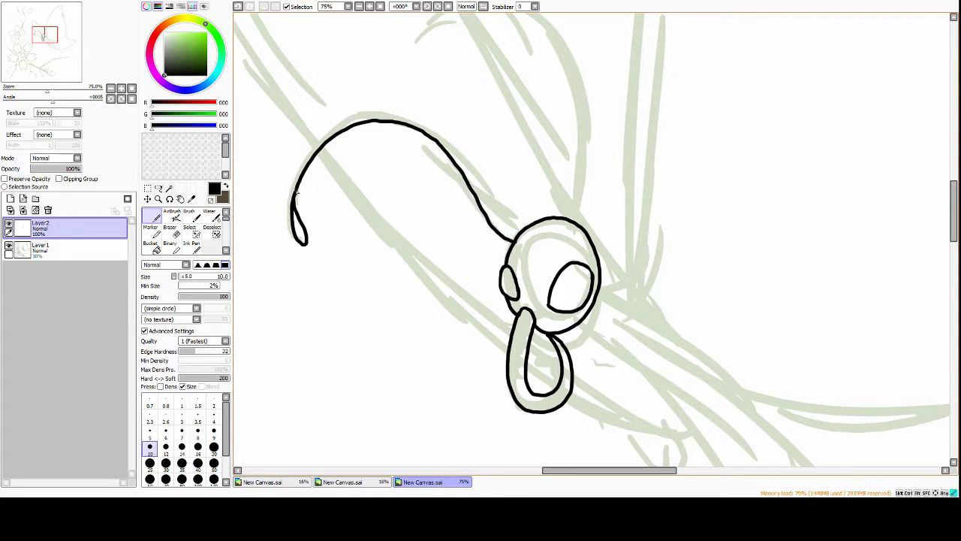
mouse_move(297, 197)
mouse_down()
mouse_move(402, 135)
mouse_move(362, 125)
mouse_up()
key(ctrl+z)
drag(446, 141, 522, 241)
mouse_move(410, 124)
mouse_down()
mouse_move(457, 143)
mouse_move(480, 199)
mouse_up()
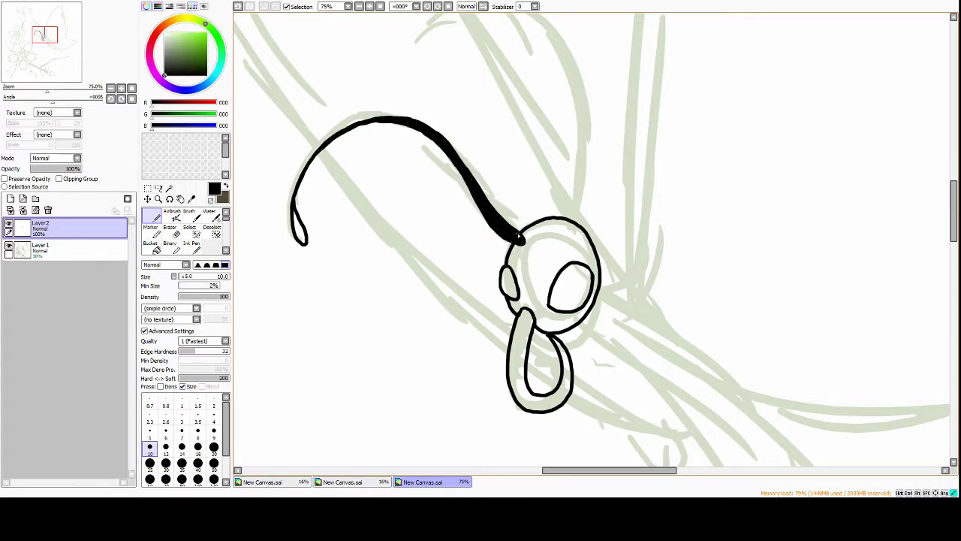
drag(508, 276, 511, 294)
mouse_move(559, 274)
mouse_down()
mouse_move(565, 304)
mouse_move(580, 301)
mouse_up()
drag(515, 313, 493, 366)
Try inking a matching second antenna, erase its rough edges, and clear all the line art from the ink layer
mouse_move(394, 109)
mouse_down()
mouse_move(422, 68)
mouse_move(568, 203)
mouse_move(542, 293)
mouse_up()
drag(518, 75, 556, 192)
key(ctrl+z)
mouse_move(542, 99)
mouse_down()
mouse_move(554, 130)
mouse_move(558, 160)
mouse_move(557, 145)
mouse_move(547, 195)
mouse_move(555, 228)
mouse_move(538, 292)
mouse_up()
key(e)
mouse_move(568, 209)
mouse_down()
mouse_move(554, 124)
mouse_move(543, 197)
mouse_up()
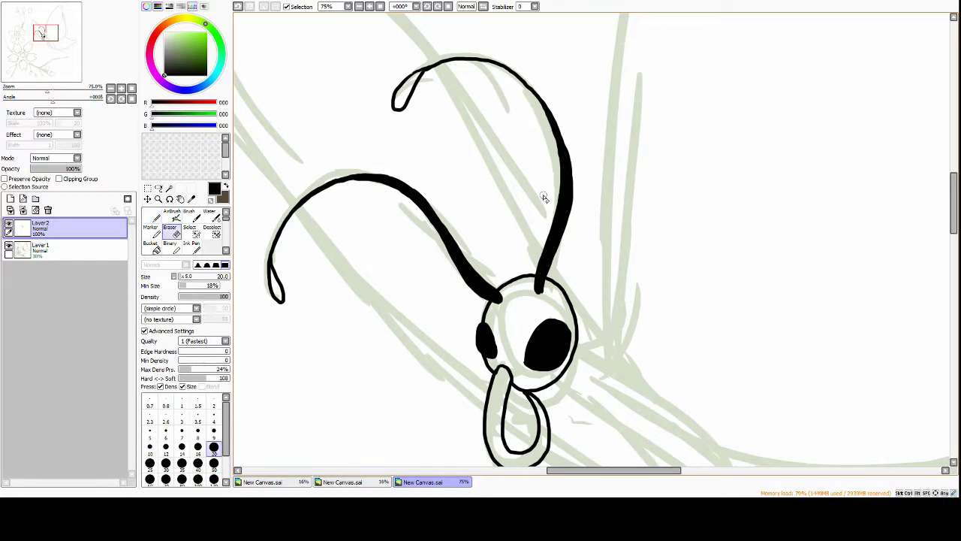
key(n)
scroll(393, 180, down, 6)
scroll(282, 154, up, 4)
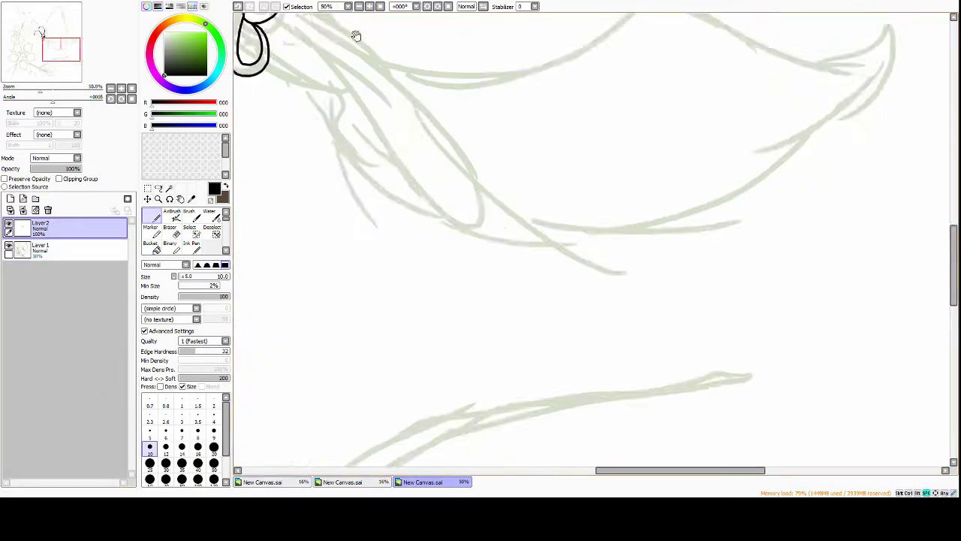
key(Delete)
Ink the butterfly's head oval and a curled proboscis at pen size 10, and start filling the head black at size 55
drag(489, 175, 463, 235)
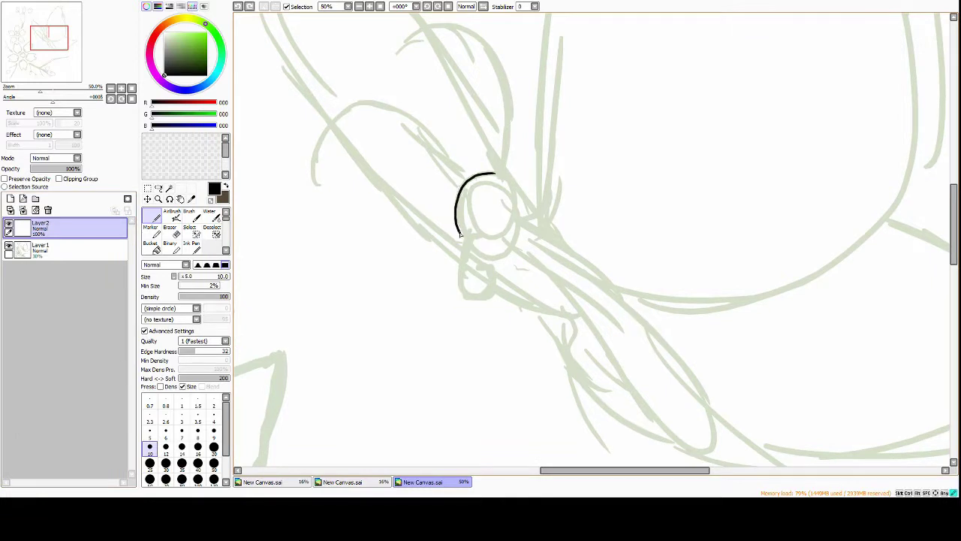
drag(490, 173, 523, 243)
scroll(488, 226, down, 2)
mouse_move(448, 216)
mouse_down()
mouse_move(435, 250)
mouse_move(458, 237)
mouse_up()
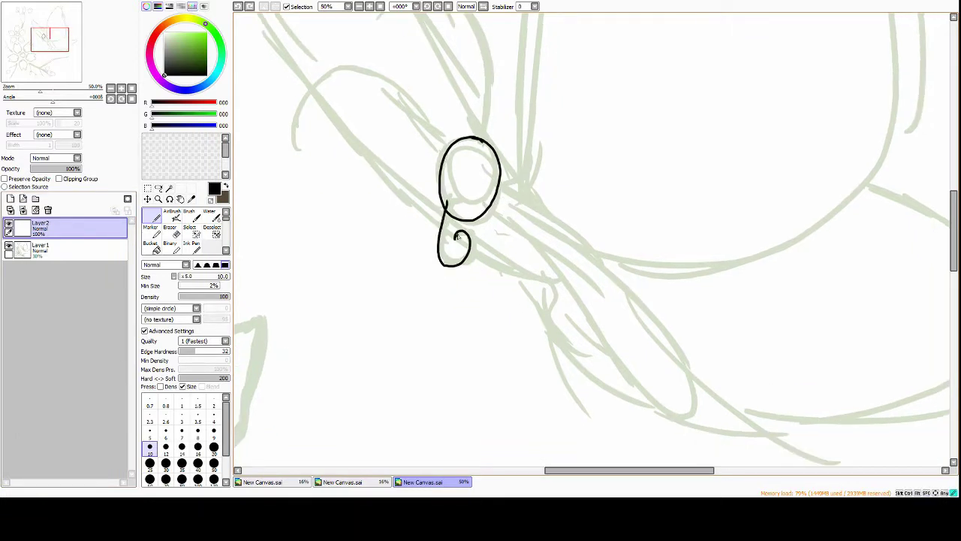
mouse_move(449, 159)
mouse_down()
mouse_move(454, 210)
mouse_move(492, 203)
mouse_up()
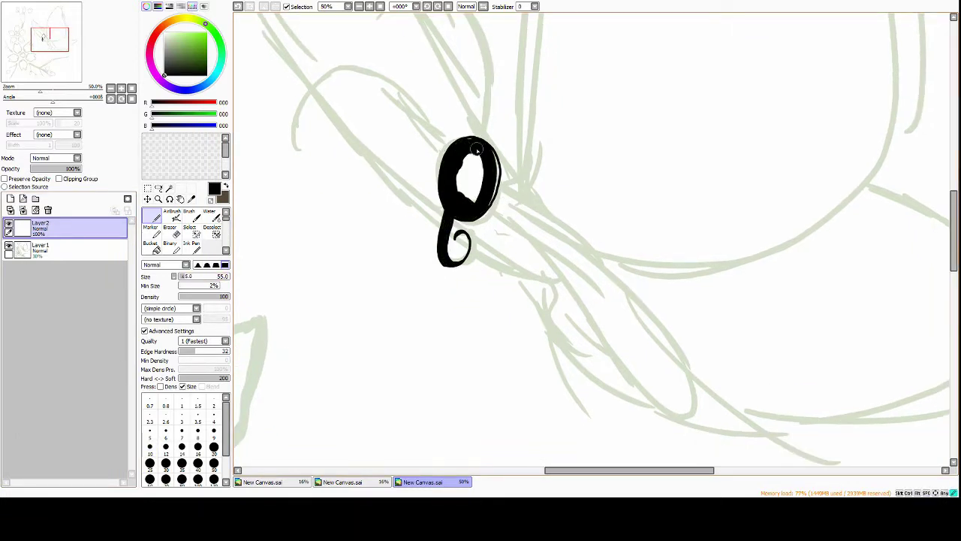
Draw the butterfly's rounded thorax and long tapered abdomen as solid black shapes at pen size 55
mouse_move(477, 146)
mouse_down()
mouse_move(513, 239)
mouse_move(546, 233)
mouse_up()
scroll(546, 234, down, 3)
drag(451, 172, 568, 311)
drag(466, 150, 579, 307)
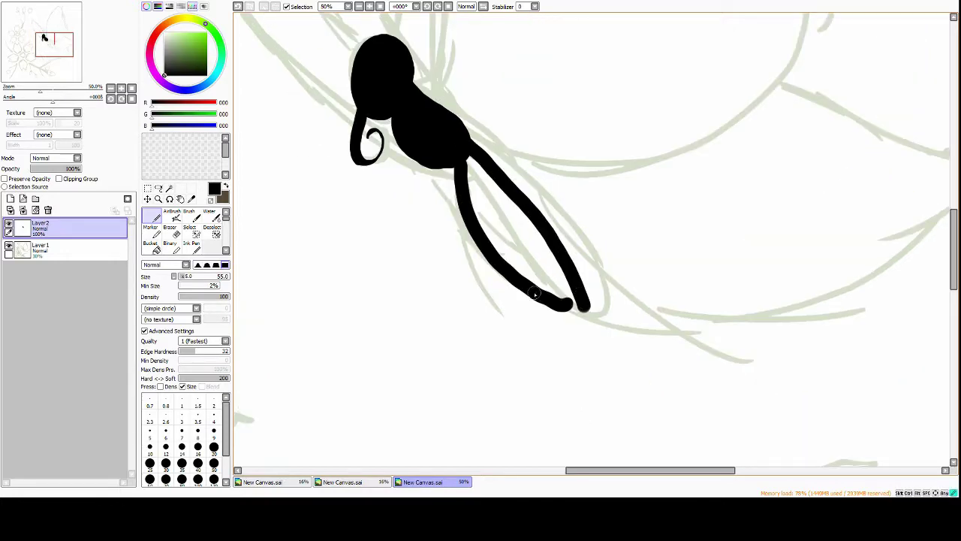
drag(488, 188, 584, 311)
Ink two arching antennae with curled tips rising from the butterfly's head at pen size 15
scroll(583, 311, up, 3)
drag(339, 196, 386, 133)
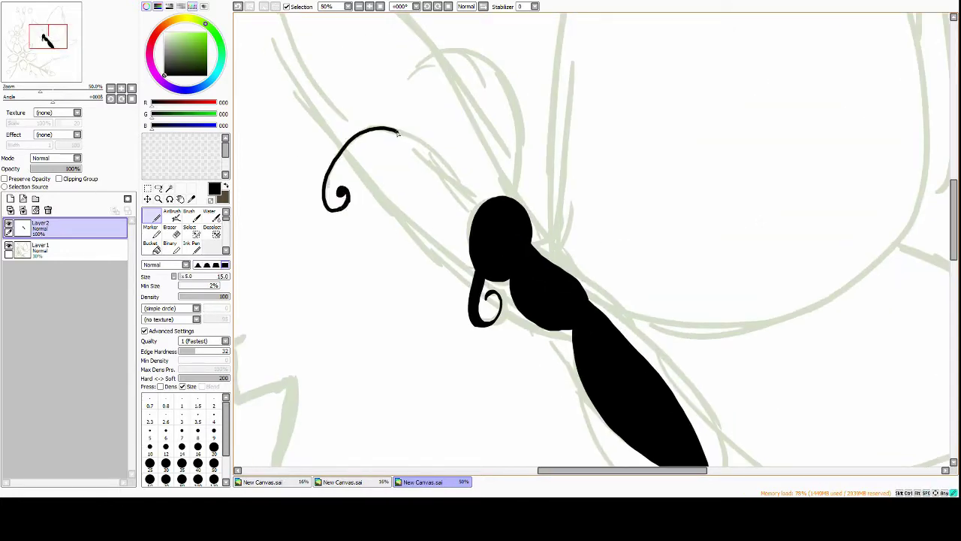
drag(395, 94, 451, 77)
drag(490, 206, 456, 82)
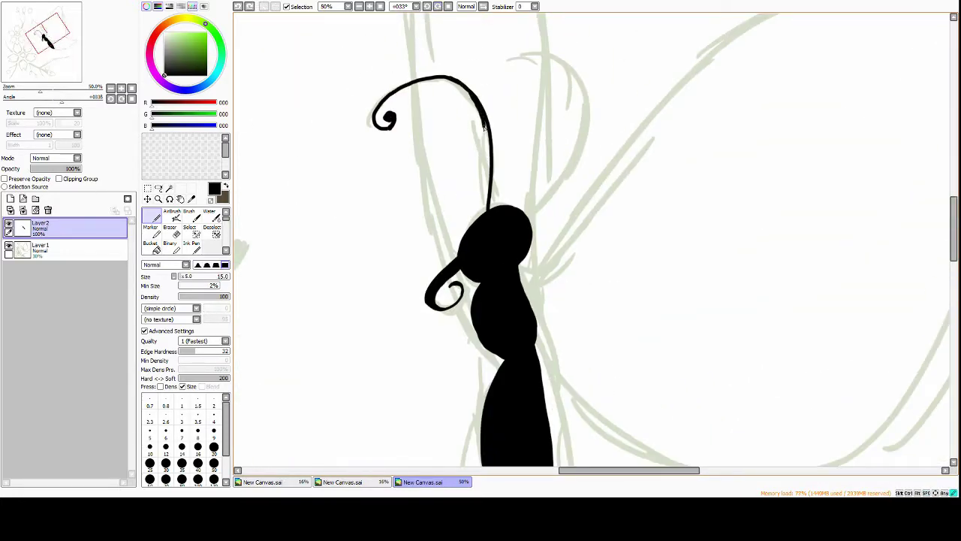
click(510, 102)
mouse_move(510, 102)
mouse_down()
mouse_move(503, 99)
mouse_move(521, 214)
mouse_up()
Check the inked body's balance by viewing the whole canvas mirrored
key(Home)
key(minus)
key(minus)
key(minus)
key(minus)
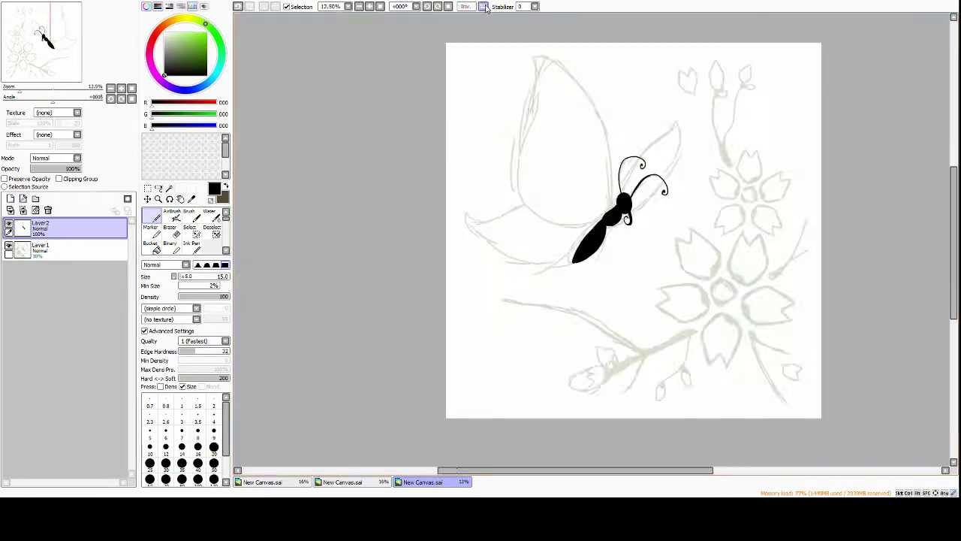
click(483, 6)
Thicken the antenna nearest the large wing toward its base at the head
key(plus)
key(plus)
key(plus)
key(plus)
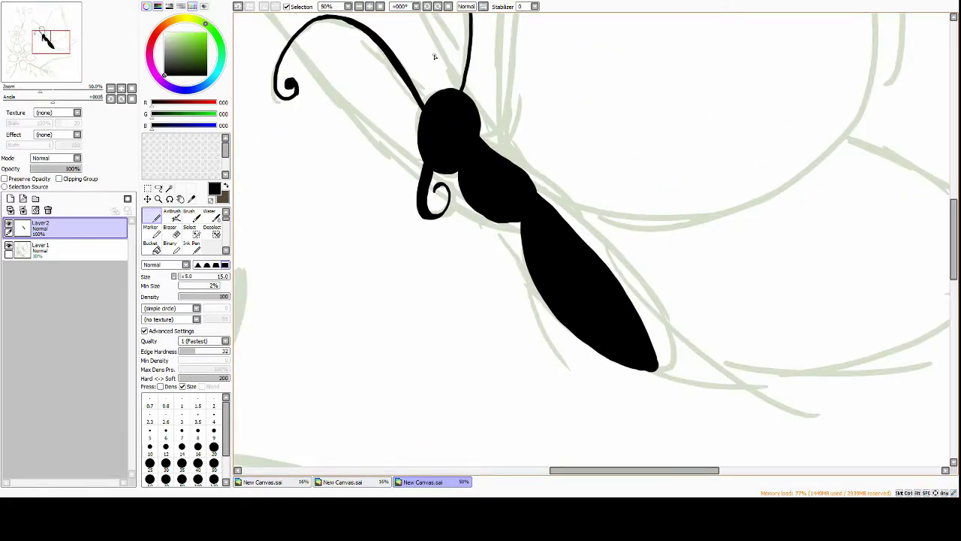
scroll(434, 56, up, 3)
drag(454, 94, 473, 195)
Ink the large upper wing's outline with a smooth front edge, a wavy outer edge and a curved lower edge
key(minus)
mouse_move(368, 398)
mouse_down()
mouse_move(374, 247)
mouse_move(466, 57)
mouse_up()
mouse_move(430, 102)
mouse_down()
mouse_move(488, 81)
mouse_move(498, 192)
mouse_move(533, 331)
mouse_up()
scroll(511, 225, down, 3)
drag(529, 398, 517, 458)
scroll(318, 287, down, 1)
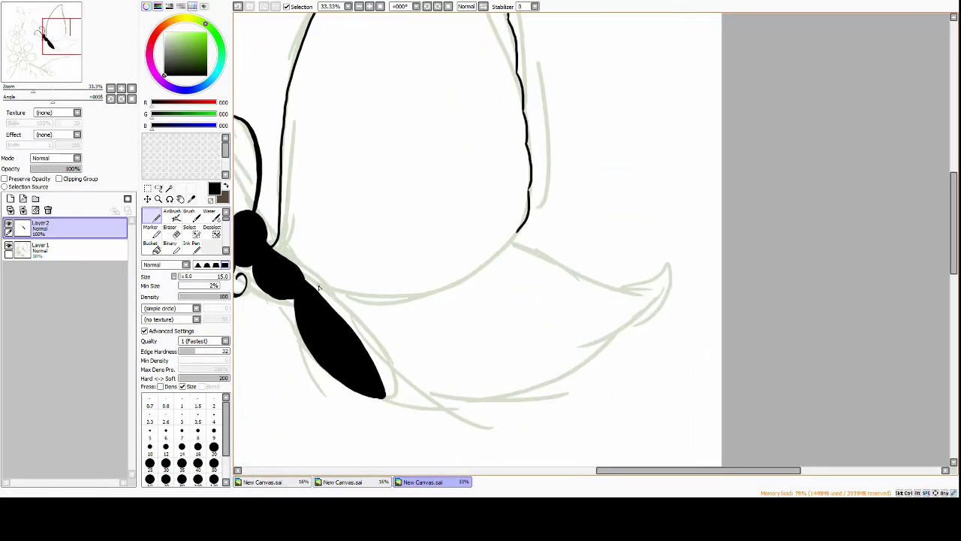
drag(318, 288, 518, 230)
scroll(450, 248, down, 1)
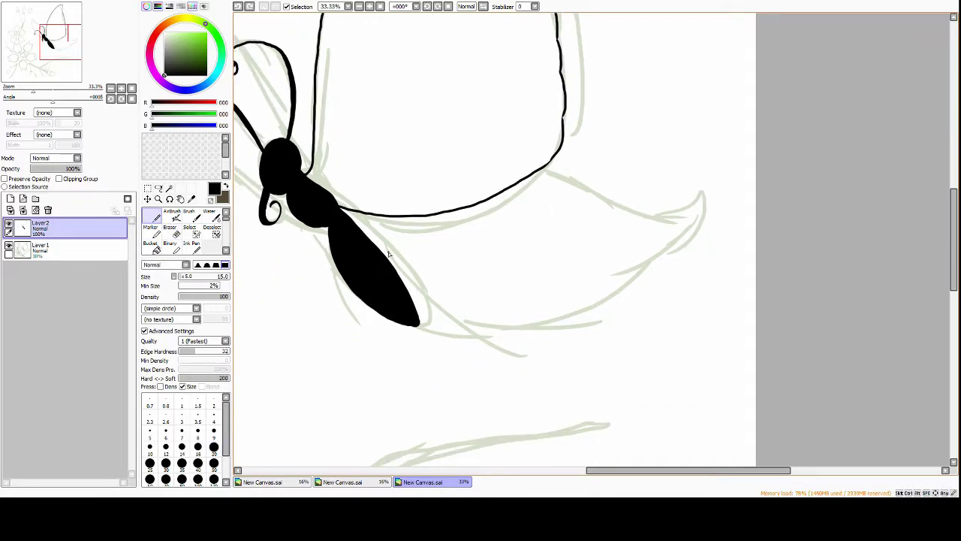
Ink the near lower wing with a smooth curved underside, a pointed tip and a scalloped upper edge
drag(407, 286, 494, 324)
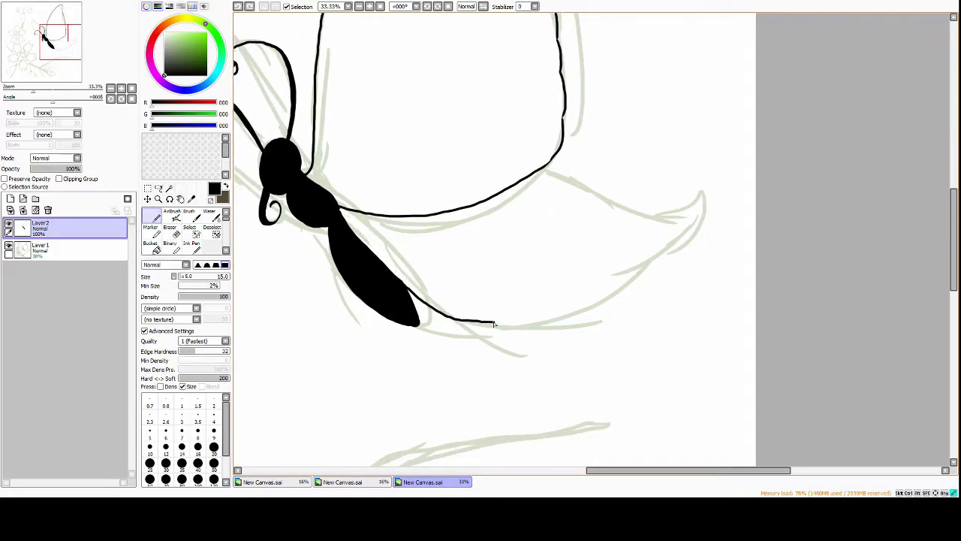
key(ctrl+z)
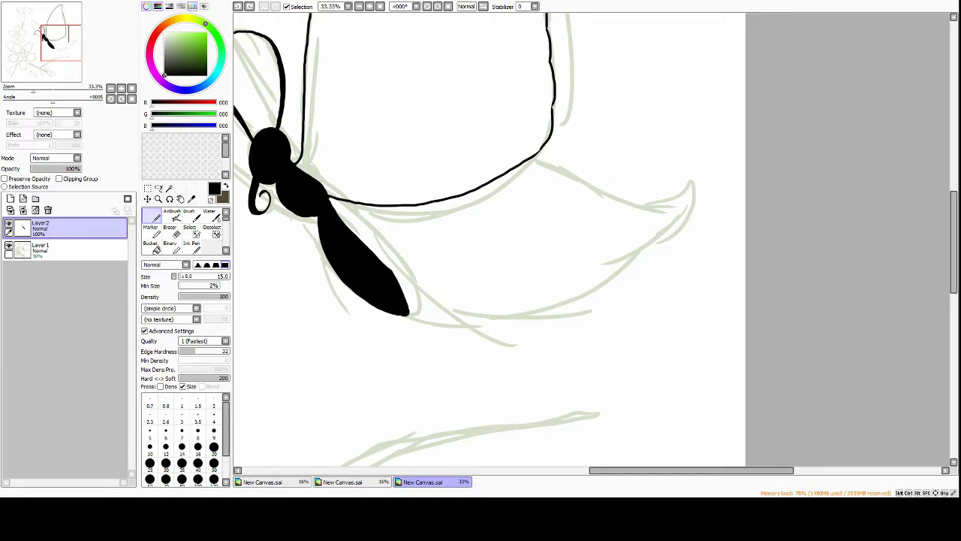
mouse_move(394, 269)
mouse_down()
mouse_move(518, 315)
mouse_move(702, 223)
mouse_up()
drag(536, 156, 562, 170)
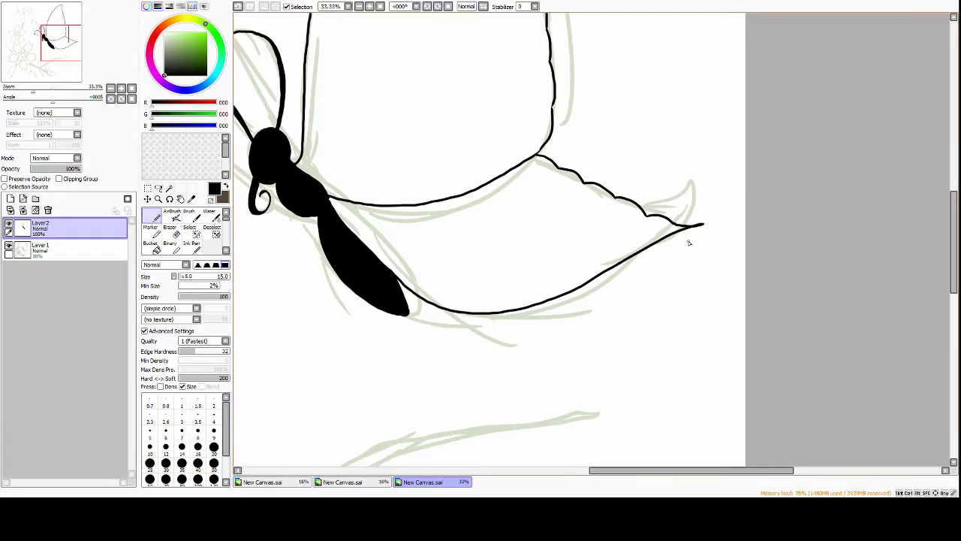
Ink the far upper wing behind the antennae and the small visible part of the far lower wing beside the abdomen
mouse_move(686, 240)
mouse_down()
mouse_move(714, 275)
mouse_move(886, 351)
mouse_up()
mouse_move(336, 39)
mouse_down()
mouse_move(328, 75)
mouse_move(438, 286)
mouse_move(458, 184)
mouse_up()
key(ctrl+z)
drag(361, 72, 481, 180)
drag(486, 300, 491, 196)
scroll(491, 195, down, 3)
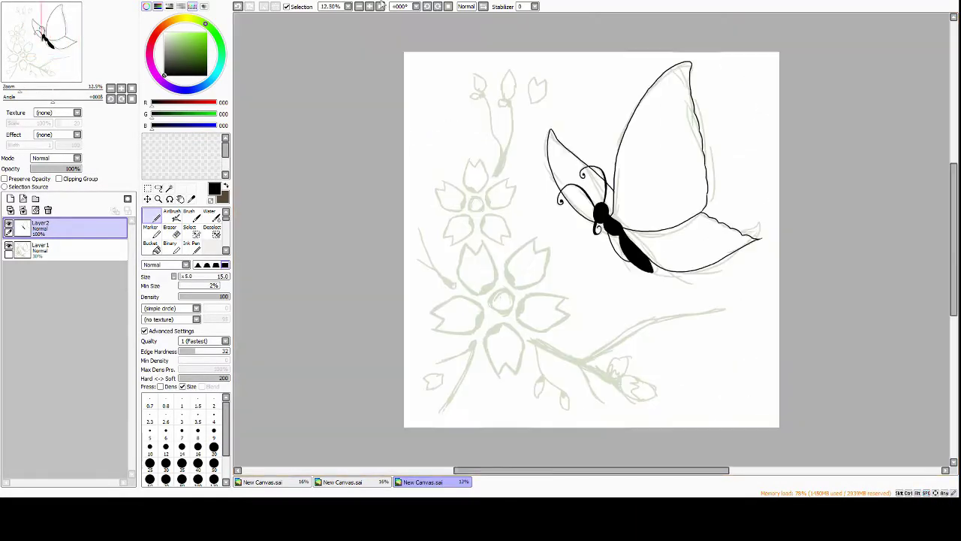
scroll(492, 195, up, 2)
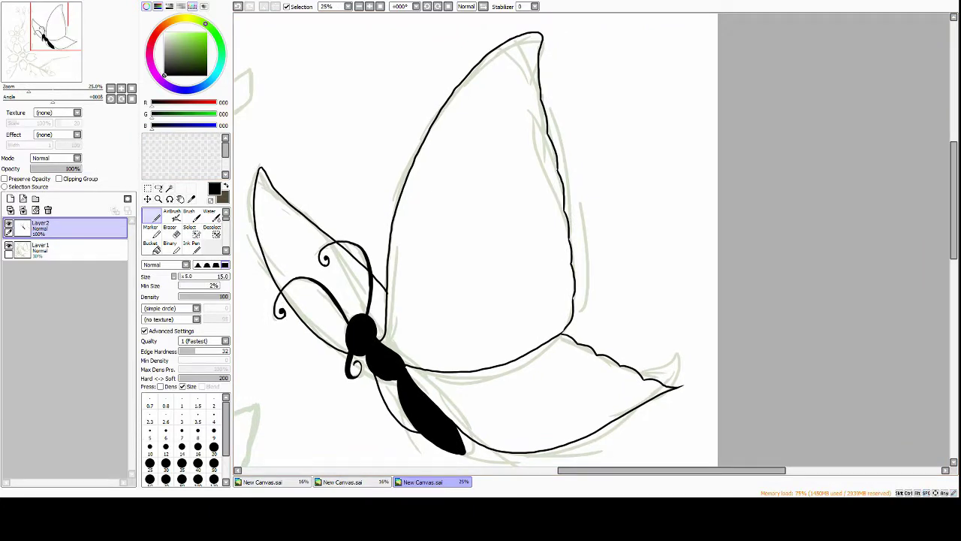
On a new layer beneath the ink, outline gold inner panels with scalloped edges and a tip spot on the large wing
key(ctrl+shift+n)
drag(388, 234, 380, 224)
mouse_move(381, 332)
mouse_down()
mouse_move(491, 73)
mouse_move(476, 238)
mouse_move(445, 284)
mouse_up()
drag(486, 229, 538, 297)
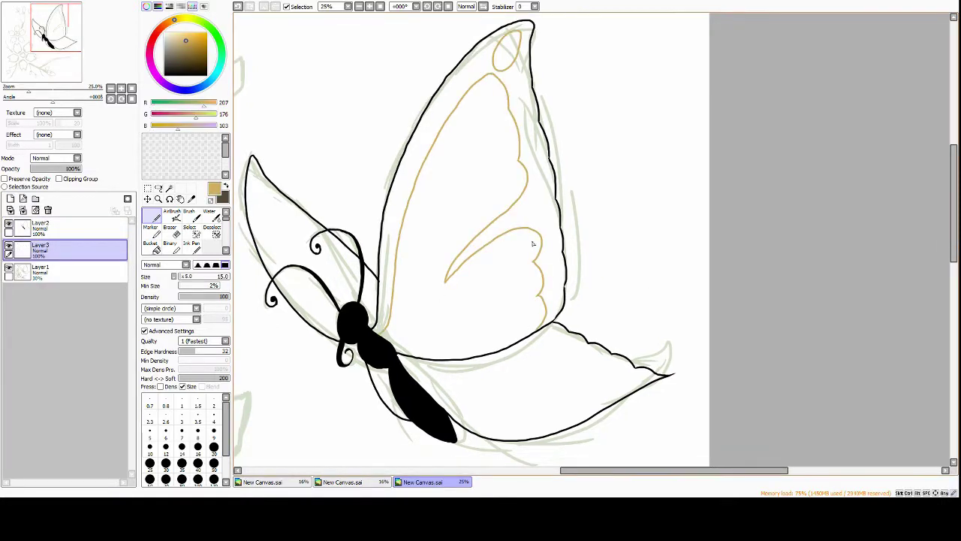
Outline matching gold scalloped panels inside the near lower wing and the far upper wing
scroll(532, 243, down, 2)
drag(600, 289, 431, 334)
drag(454, 243, 555, 308)
drag(359, 166, 428, 305)
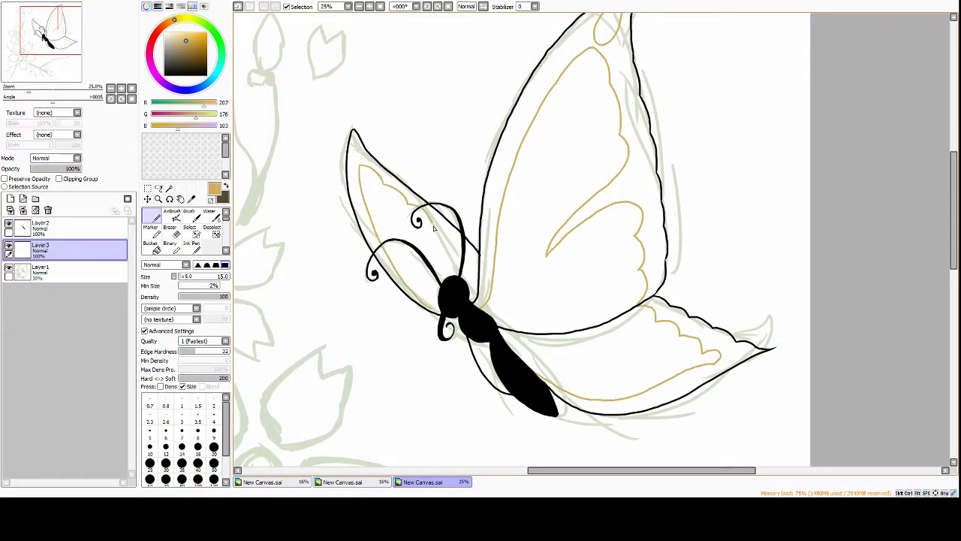
Add small gold spots around the large wing's tip and narrow pointed cells along its outer edge
scroll(443, 236, down, 2)
scroll(504, 83, right, 2)
scroll(504, 83, up, 2)
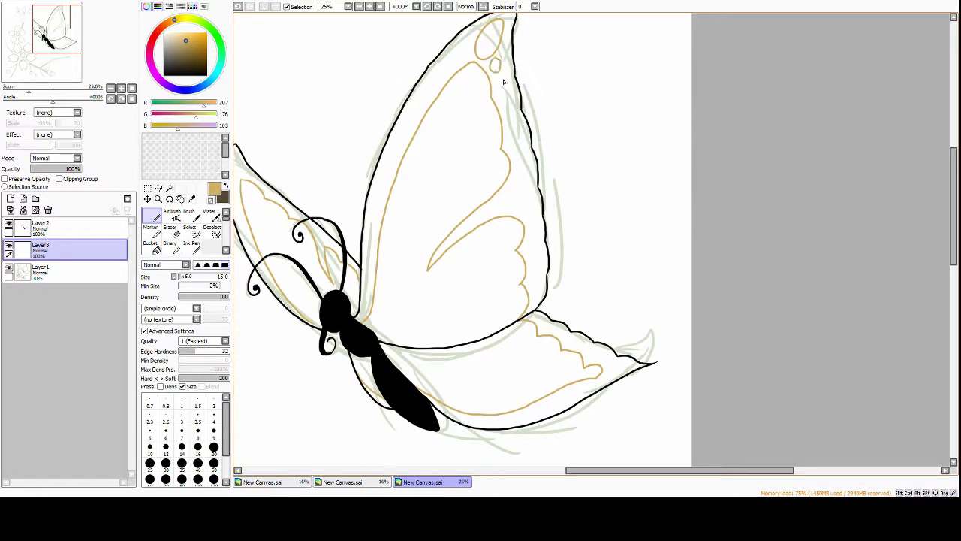
scroll(499, 128, right, 2)
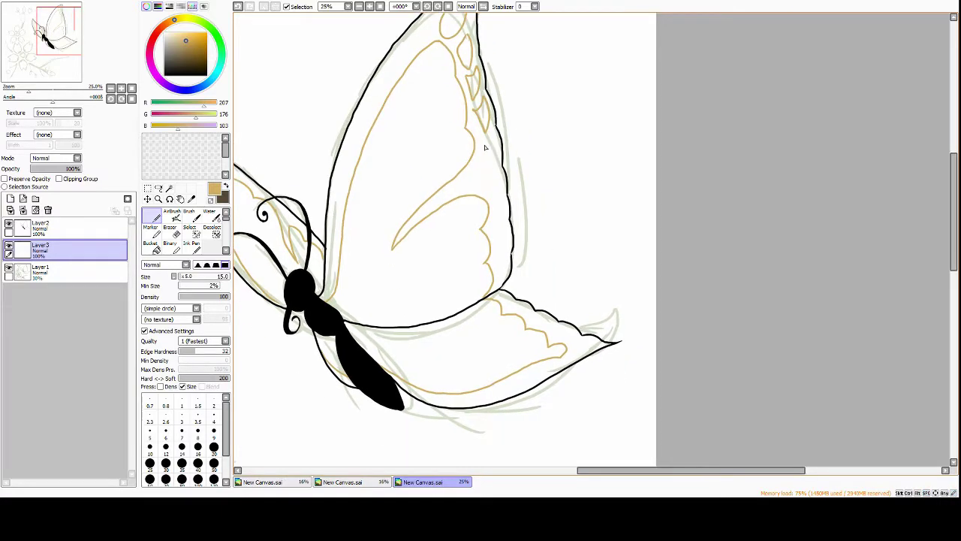
scroll(418, 155, up, 2)
drag(451, 111, 434, 137)
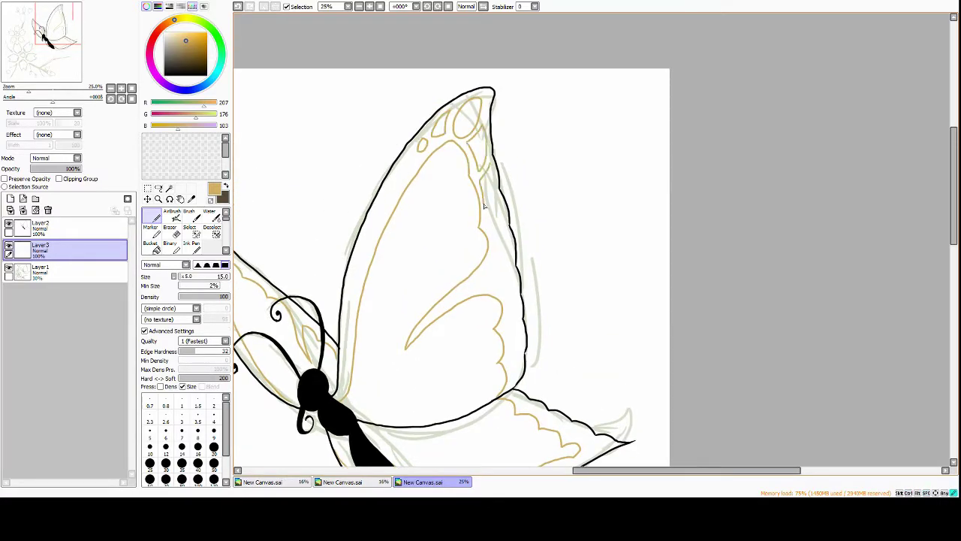
scroll(485, 207, down, 5)
scroll(510, 223, right, 1)
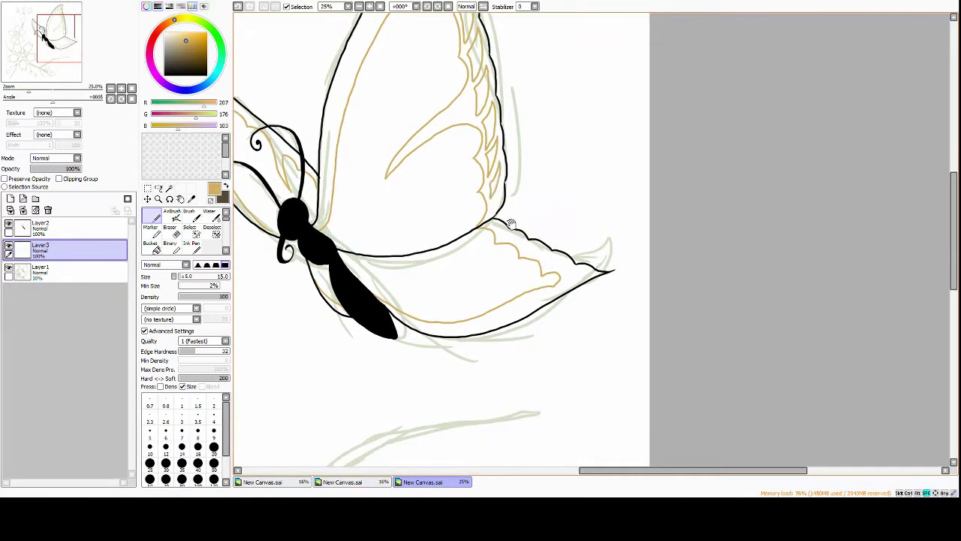
Draw a row of small tan cells inside the scalloped edge of the butterfly's large lower wing on Layer3
drag(510, 223, 504, 216)
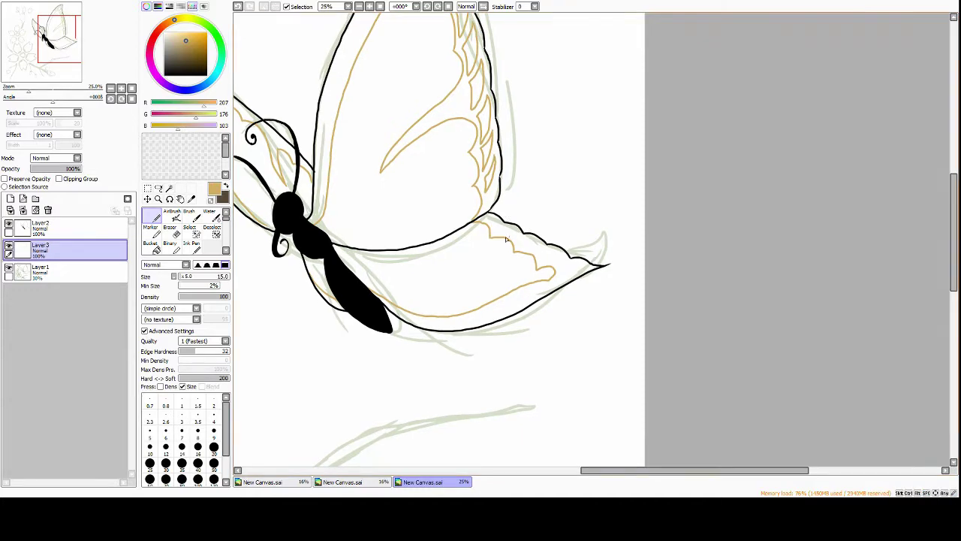
scroll(507, 238, down, 1)
scroll(526, 239, right, 1)
scroll(494, 214, up, 4)
scroll(337, 160, left, 4)
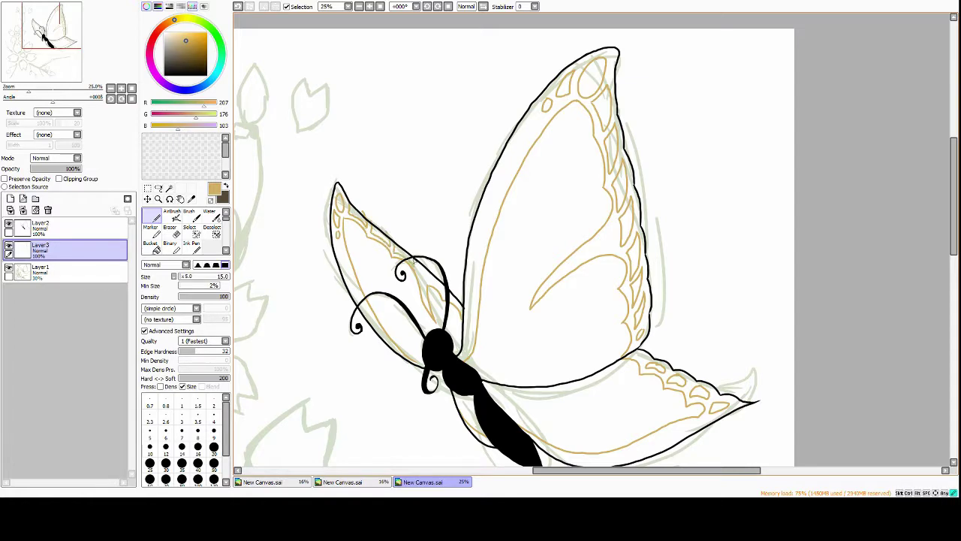
scroll(862, 384, down, 1)
key(e)
scroll(862, 384, right, 1)
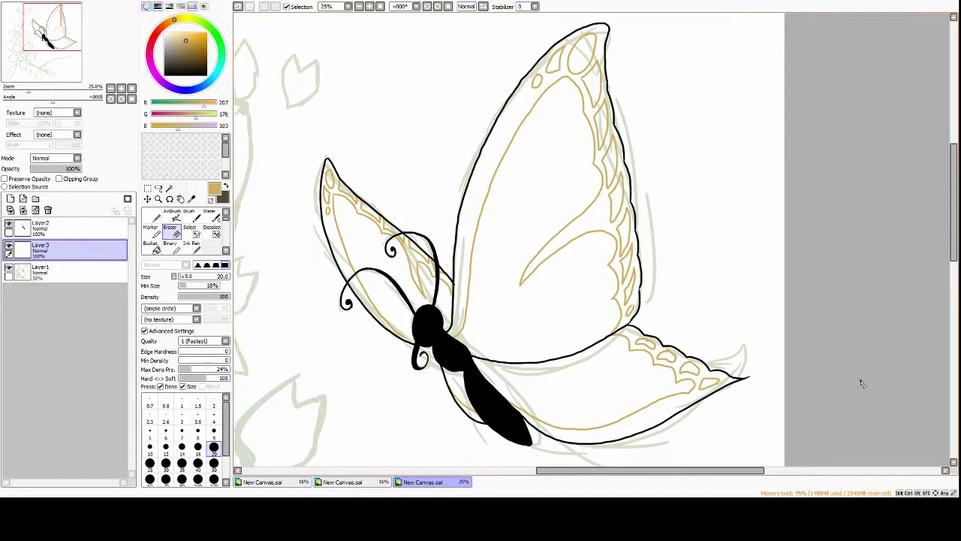
Add "- Kiwi & Hedgehog" as a handwritten entry under "Cuddly Dragon" on the Welcome request canvas
click(262, 481)
key(n)
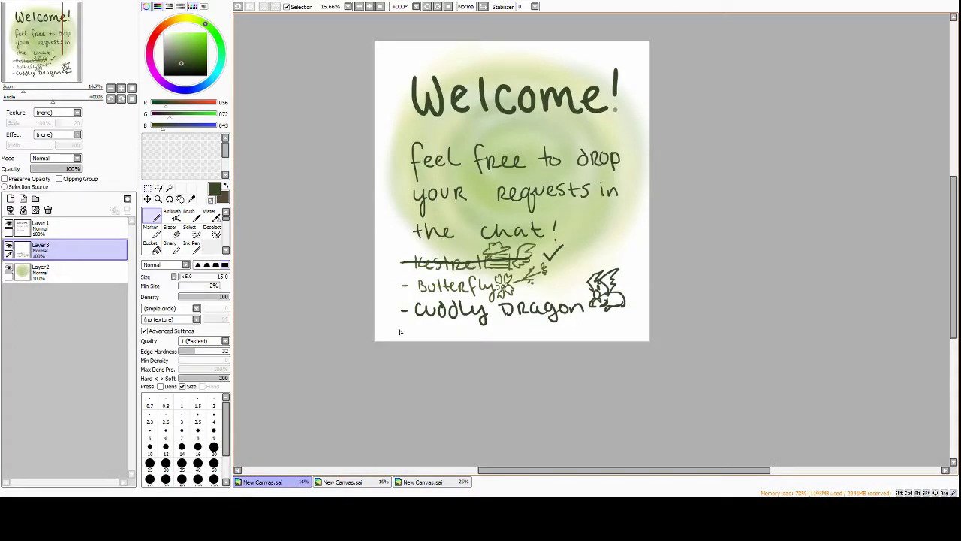
drag(506, 323, 501, 338)
drag(520, 324, 578, 331)
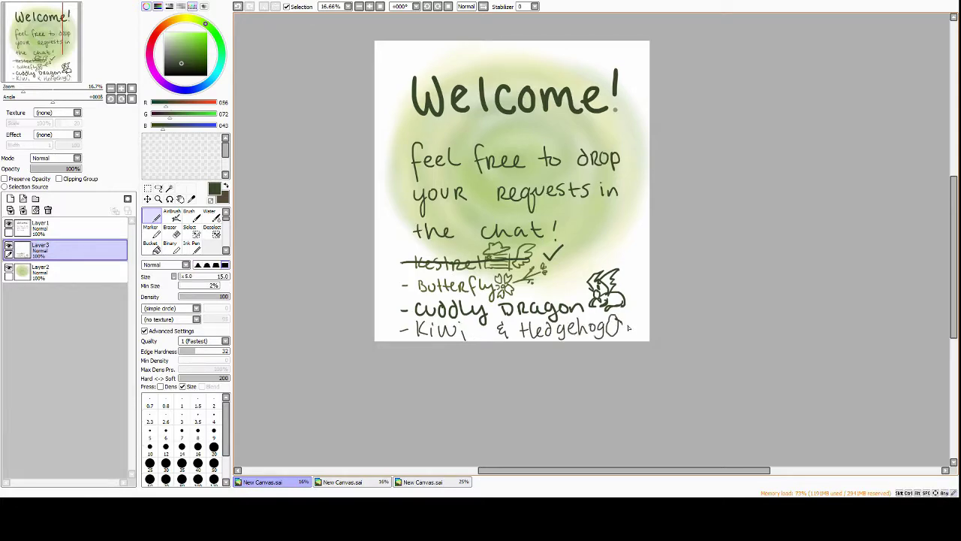
Return to the butterfly canvas, recolour Layer3's tan wing markings to dark grey, and make Layer2 active
click(423, 482)
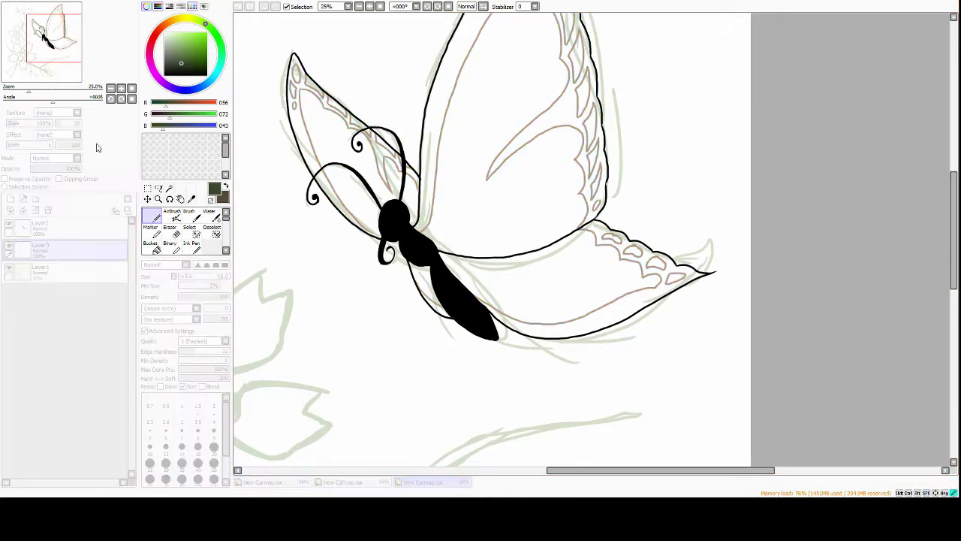
click(40, 225)
drag(725, 217, 937, 319)
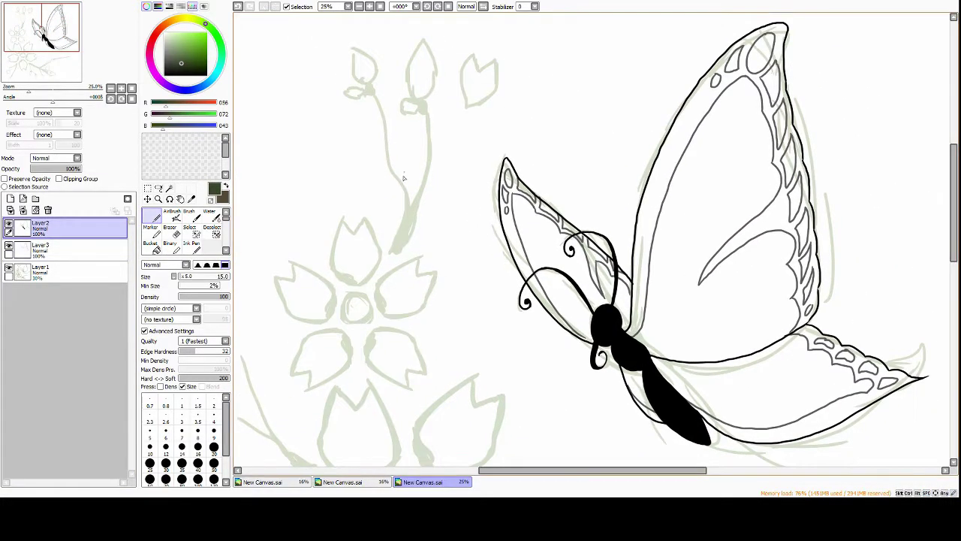
Ink the two upper flower buds, their joined stem and the loose petal beside them in dark green over the sketch
drag(404, 178, 428, 213)
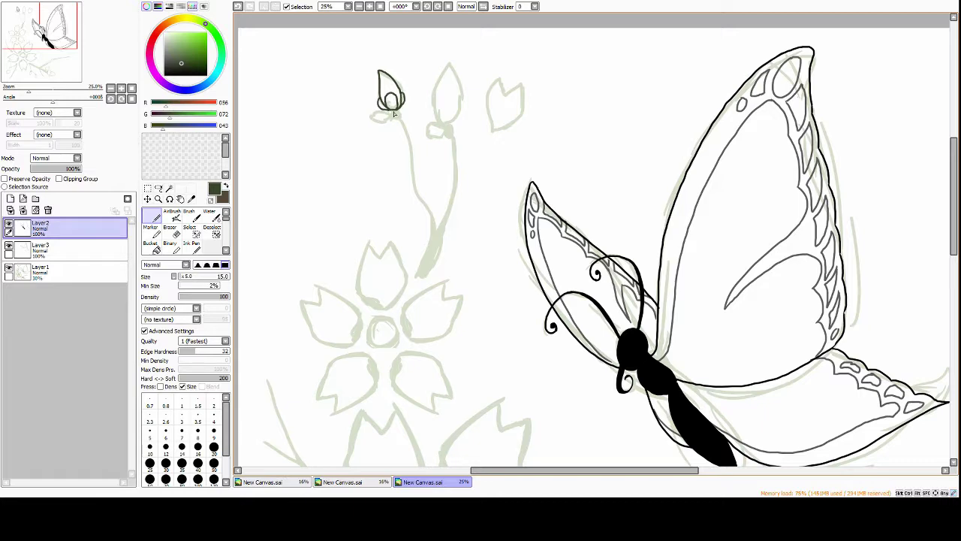
mouse_move(401, 120)
mouse_down()
mouse_move(425, 218)
mouse_move(421, 169)
mouse_up()
drag(424, 177, 414, 229)
key(ctrl+z)
scroll(432, 176, up, 1)
mouse_move(432, 57)
mouse_down()
mouse_move(445, 37)
mouse_move(429, 89)
mouse_move(407, 105)
mouse_move(439, 115)
mouse_move(425, 140)
mouse_move(418, 251)
mouse_up()
scroll(597, 452, down, 1)
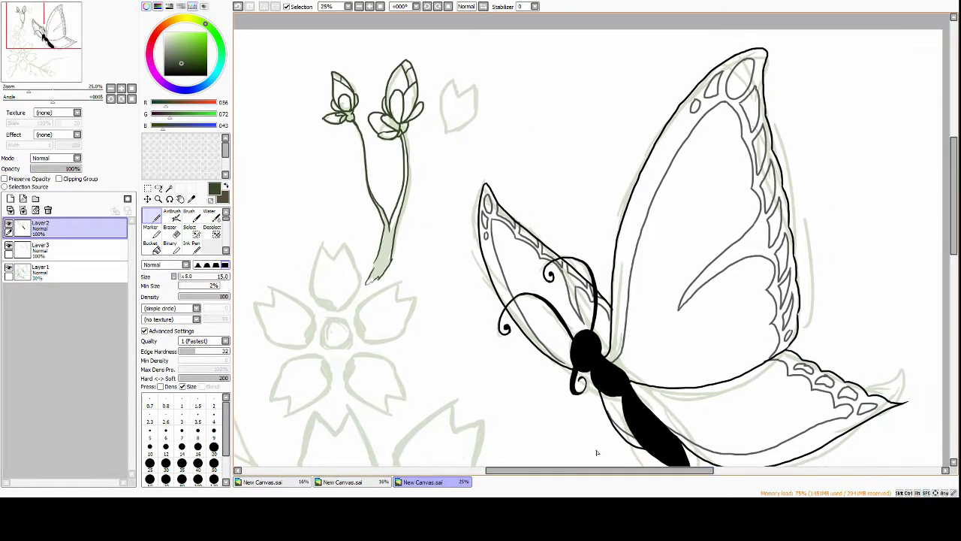
drag(451, 80, 445, 133)
mouse_move(451, 79)
mouse_down()
mouse_move(457, 105)
mouse_move(499, 88)
mouse_move(521, 20)
mouse_up()
Ink the five notched petals of the small blossom over the sketch in dark green
drag(406, 201, 408, 151)
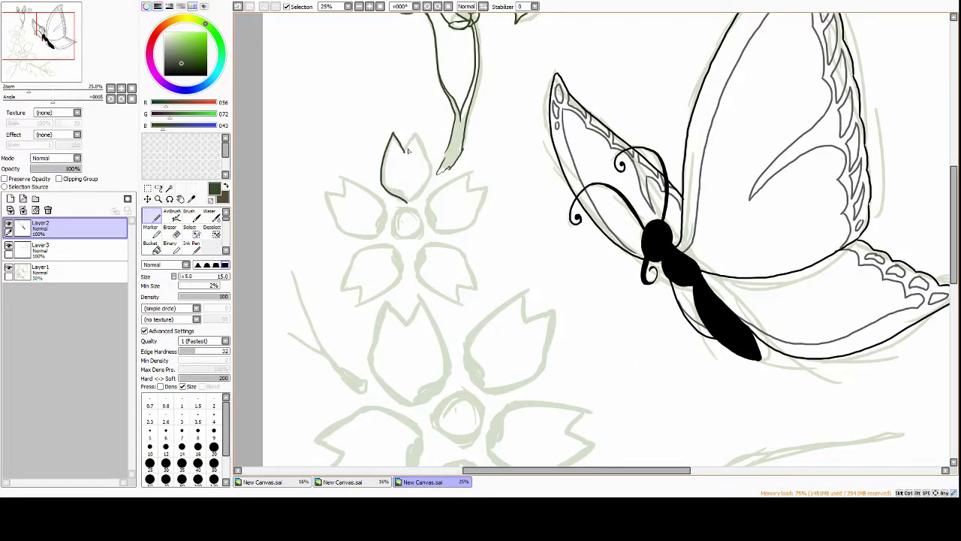
scroll(406, 205, down, 2)
mouse_move(321, 155)
mouse_down()
mouse_move(350, 162)
mouse_move(386, 197)
mouse_move(408, 148)
mouse_move(378, 171)
mouse_move(392, 217)
mouse_up()
drag(438, 110, 477, 111)
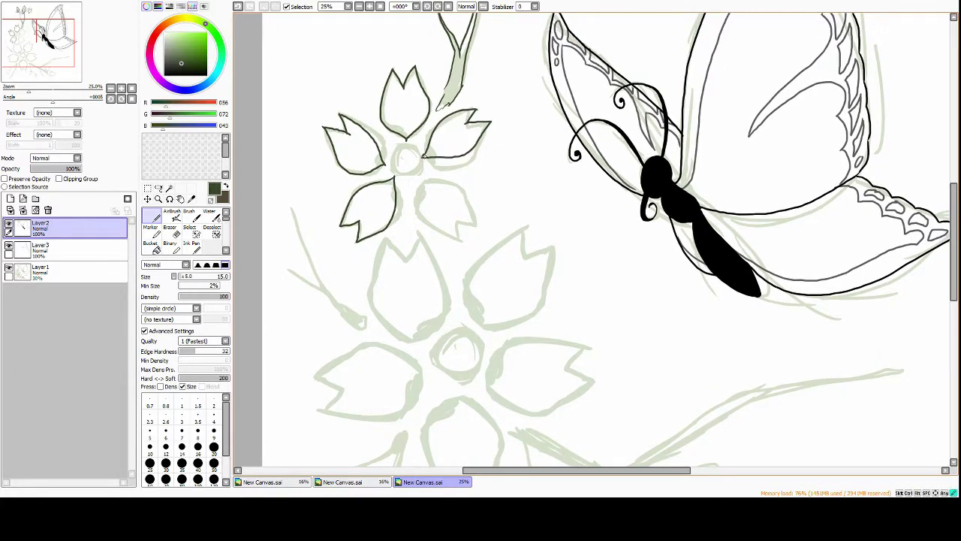
drag(424, 156, 401, 143)
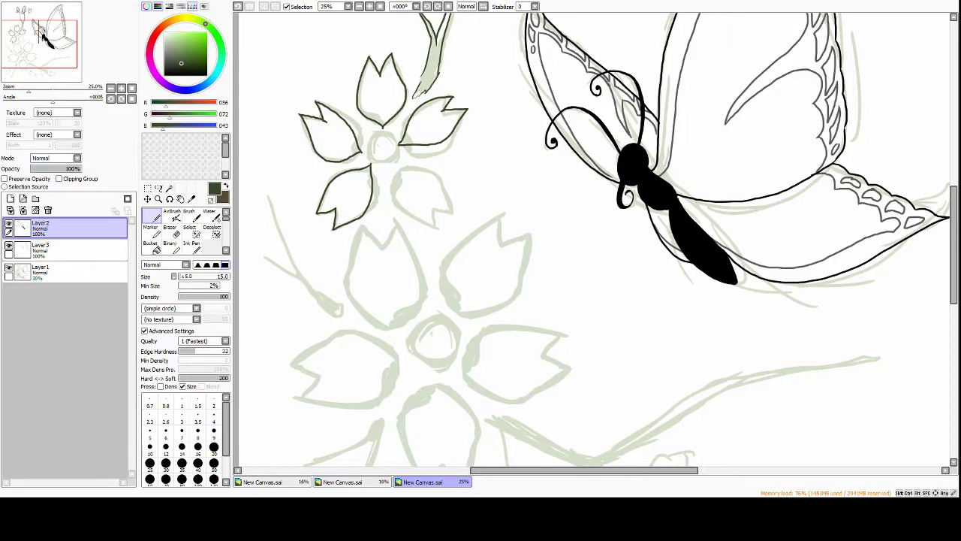
mouse_move(393, 164)
mouse_down()
mouse_move(441, 197)
mouse_move(451, 224)
mouse_up()
mouse_move(386, 143)
mouse_down()
mouse_move(392, 160)
mouse_move(369, 160)
mouse_move(384, 59)
mouse_move(374, 225)
mouse_move(424, 239)
mouse_move(430, 225)
mouse_up()
drag(432, 225, 450, 151)
mouse_move(434, 189)
mouse_down()
mouse_move(316, 210)
mouse_move(443, 197)
mouse_up()
Ink the five notched petals of the large blossom and the round centre of the small blossom
drag(466, 300, 455, 270)
drag(458, 271, 445, 181)
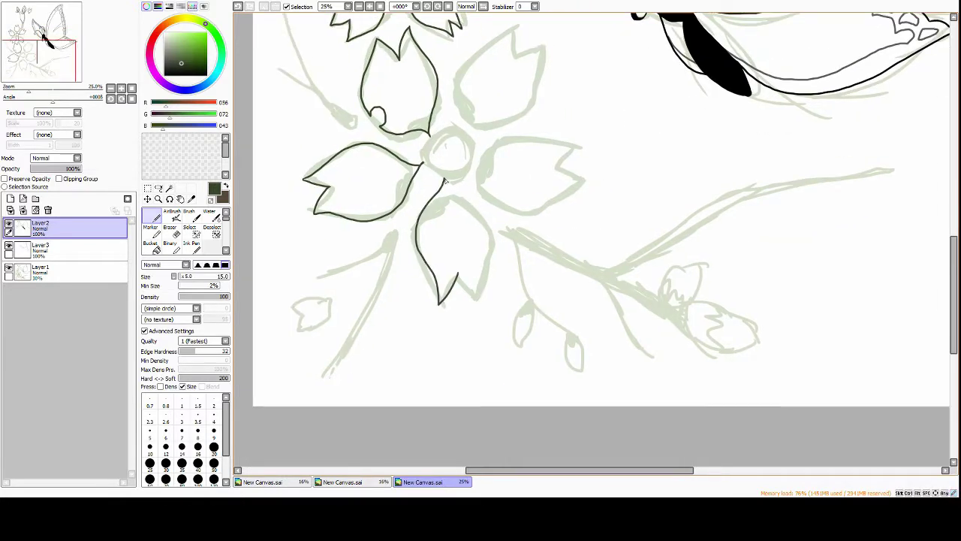
drag(456, 249, 456, 272)
mouse_move(481, 303)
mouse_down()
mouse_move(490, 226)
mouse_move(458, 172)
mouse_move(430, 206)
mouse_move(467, 204)
mouse_up()
key(e)
key(n)
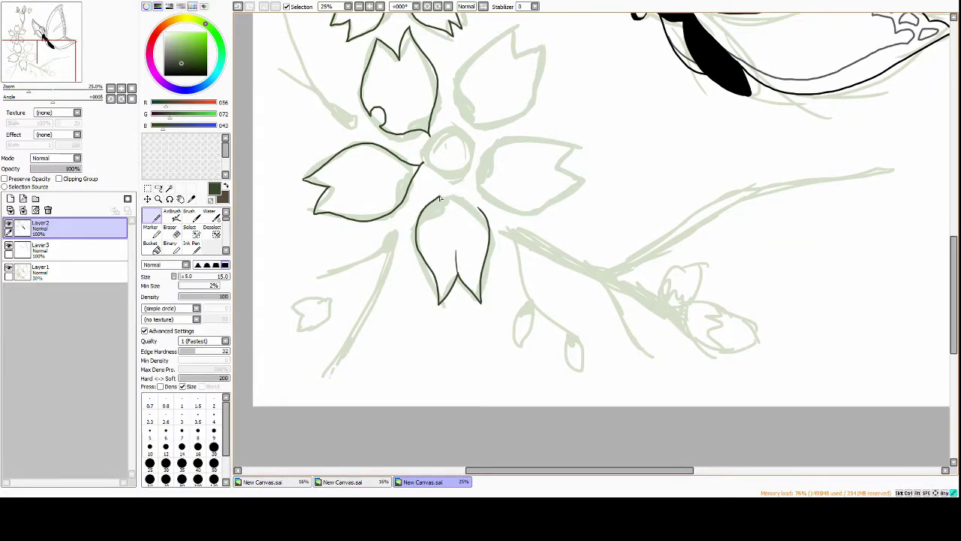
mouse_move(425, 132)
mouse_down()
mouse_move(480, 49)
mouse_move(462, 128)
mouse_up()
mouse_move(428, 173)
mouse_down()
mouse_move(534, 200)
mouse_move(537, 158)
mouse_move(536, 189)
mouse_up()
mouse_move(536, 189)
mouse_down()
mouse_move(591, 216)
mouse_move(588, 329)
mouse_up()
Move the small blossom's petals in to its centre and erase the petal lines inside the centre circle
key(ctrl+t)
key(Return)
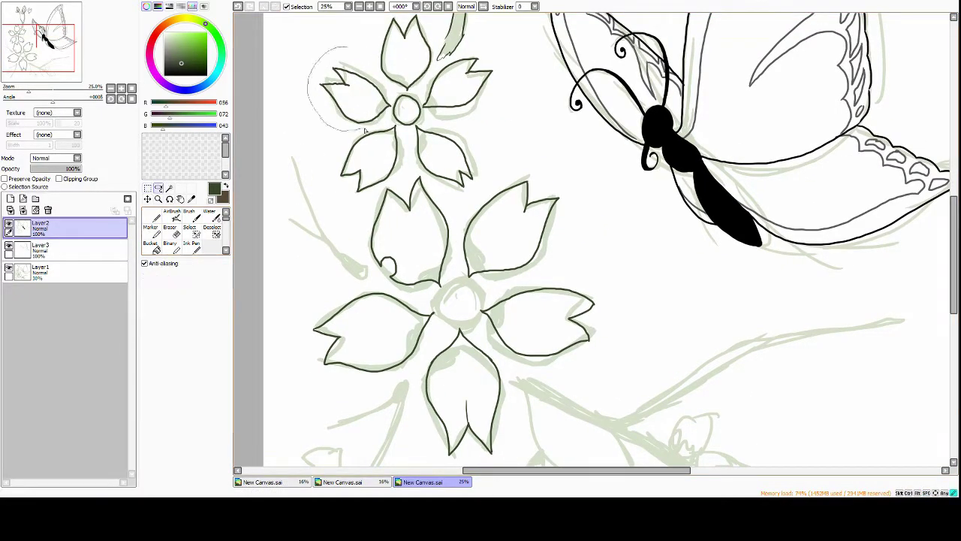
mouse_move(375, 75)
mouse_down()
mouse_move(433, 40)
mouse_move(488, 71)
mouse_move(446, 116)
mouse_up()
key(ctrl+t)
key(Return)
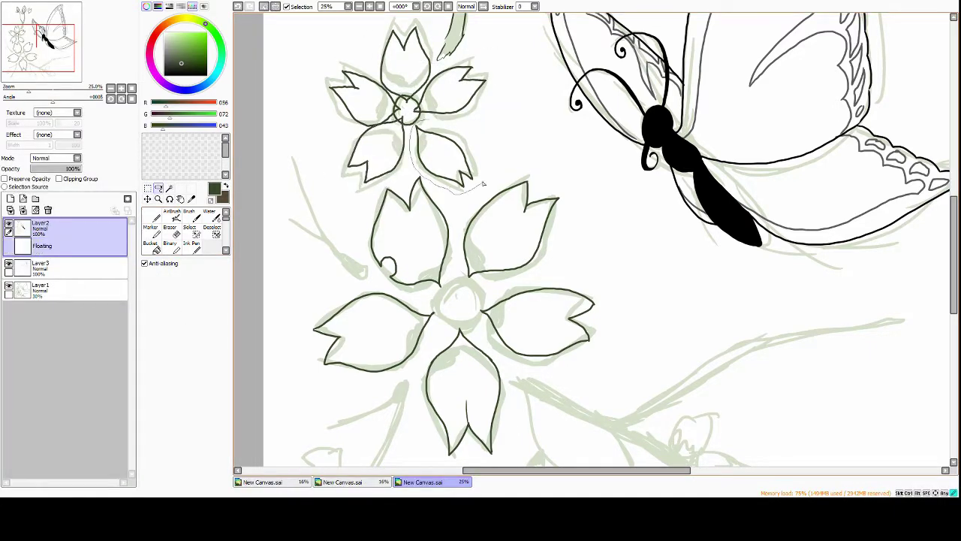
key(e)
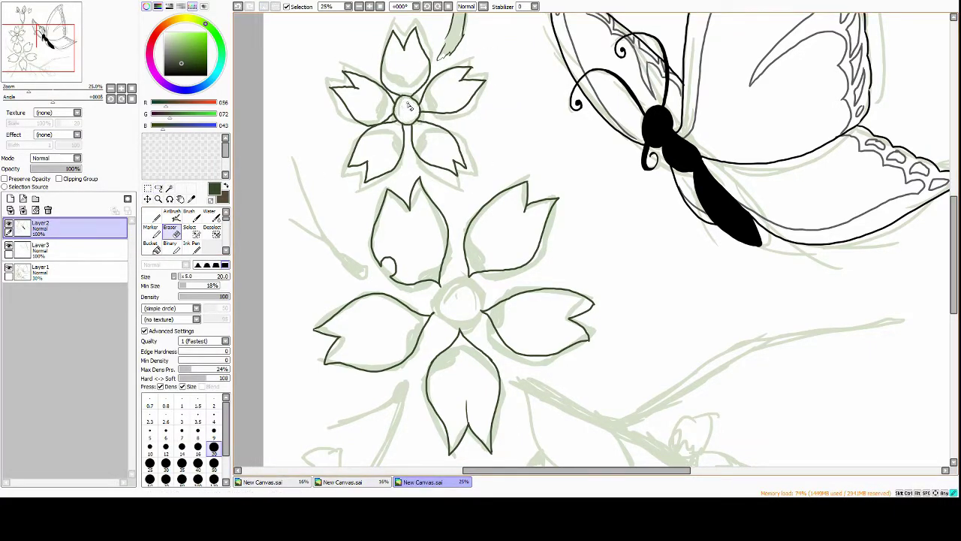
drag(409, 107, 394, 17)
mouse_move(417, 181)
mouse_down()
mouse_move(414, 225)
mouse_move(469, 174)
mouse_move(411, 203)
mouse_up()
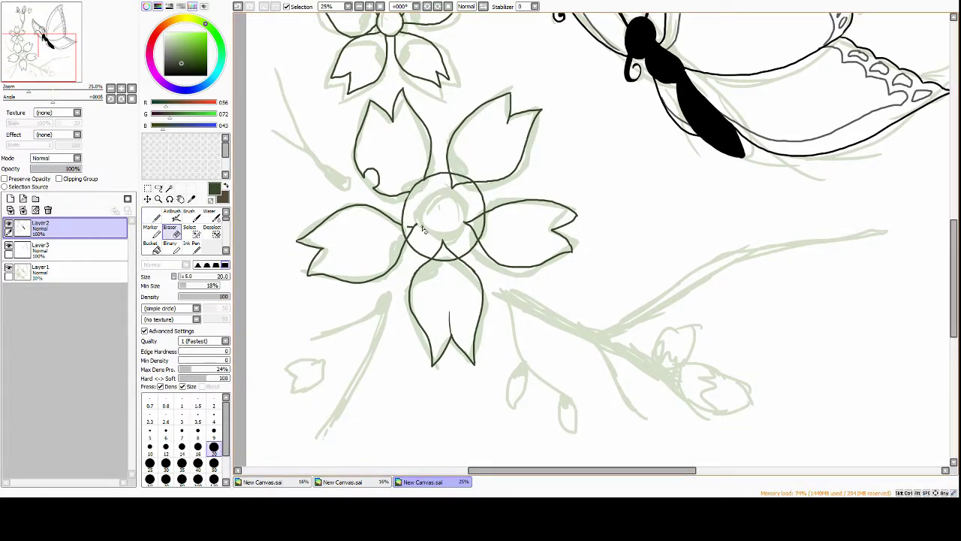
mouse_move(481, 223)
mouse_down()
mouse_move(470, 227)
mouse_move(478, 241)
mouse_up()
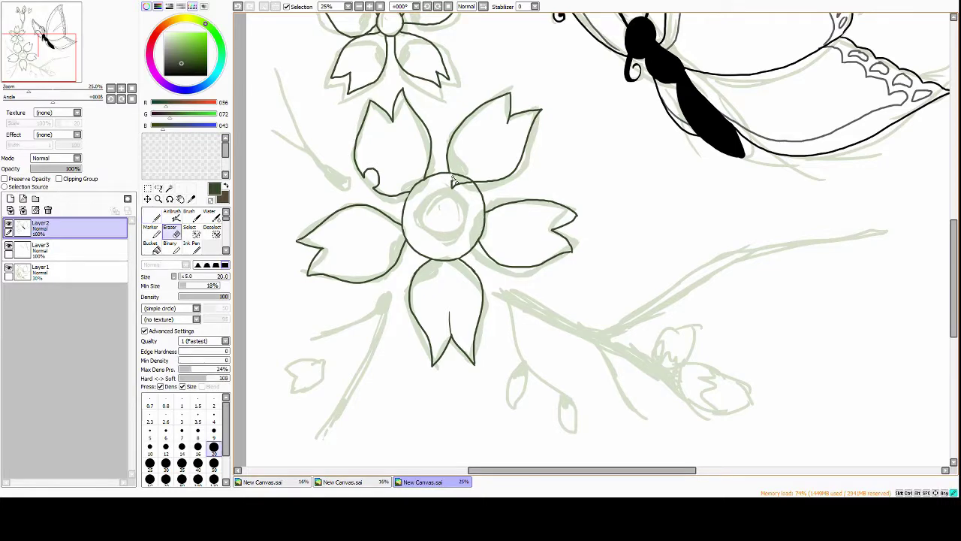
scroll(465, 186, down, 2)
scroll(450, 188, up, 2)
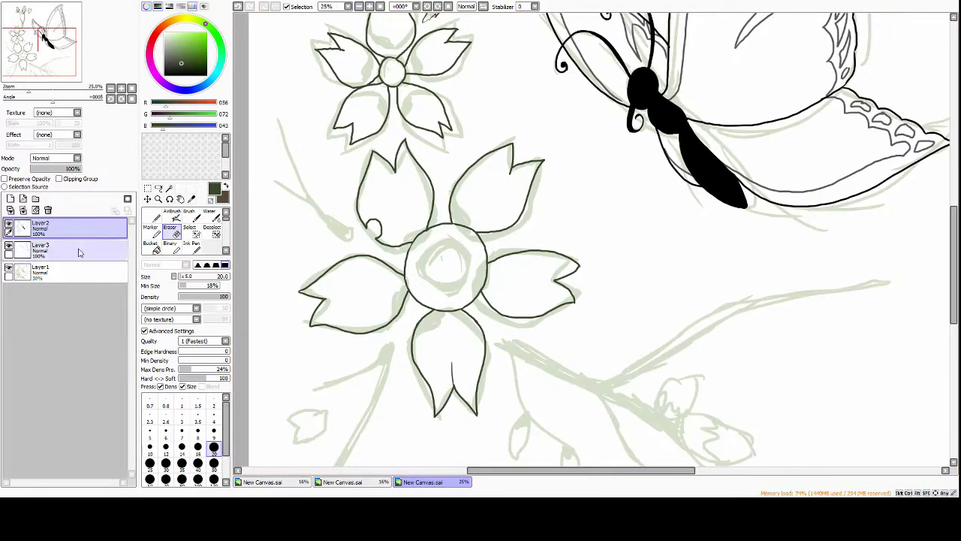
click(159, 188)
Draw a small round centre on the large blossom and move its upper-left petal inward to meet it
click(155, 218)
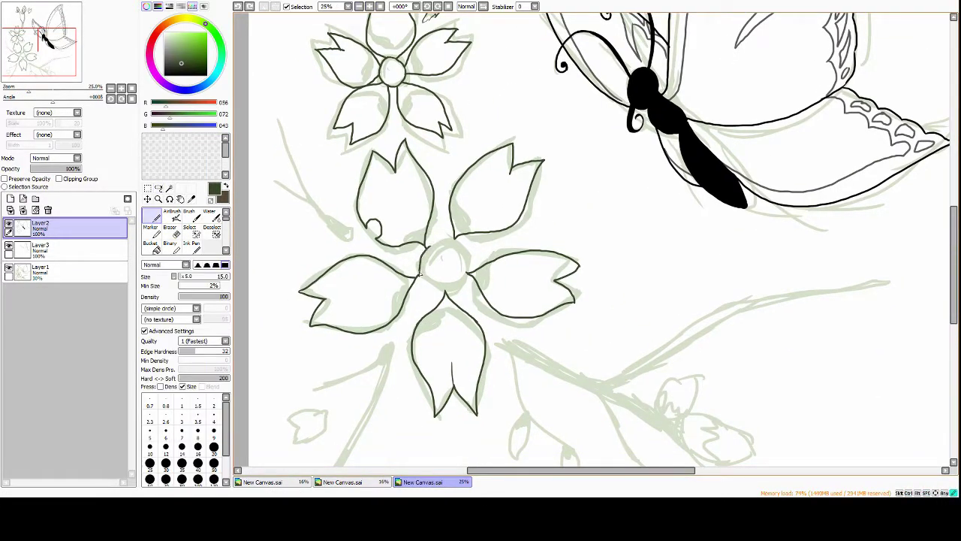
key(ctrl+t)
drag(443, 242, 401, 205)
key(Return)
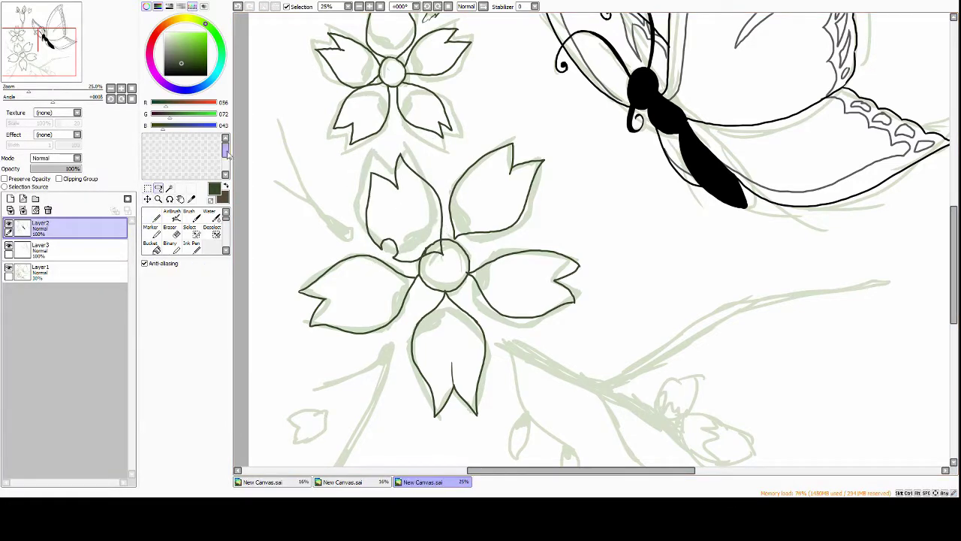
Move the remaining petals of the large blossom inward so their bases meet the round centre
drag(481, 162, 497, 212)
key(ctrl+d)
scroll(525, 210, down, 1)
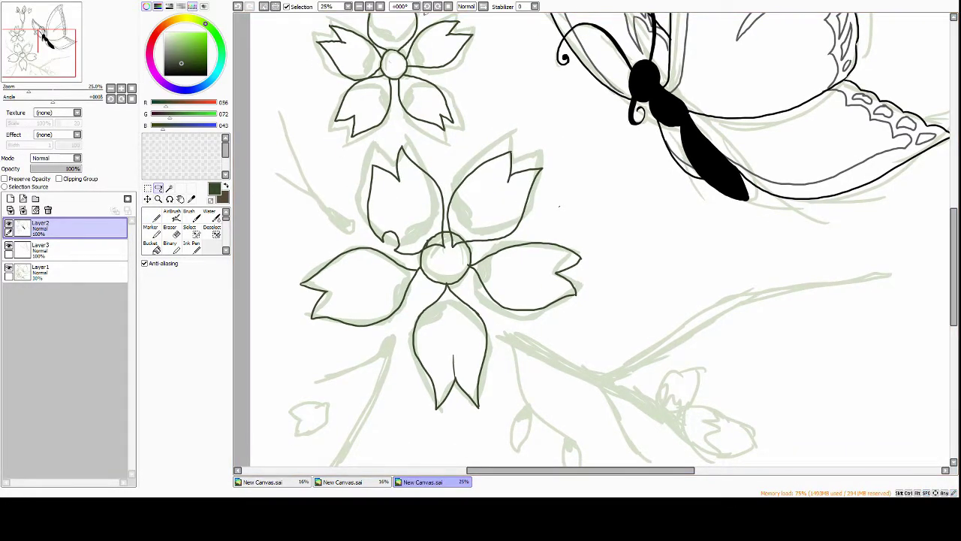
drag(472, 267, 443, 342)
key(ctrl+t)
key(Return)
Erase the petal lines overlapping the inside of the large blossom's centre circle
scroll(455, 343, up, 1)
key(e)
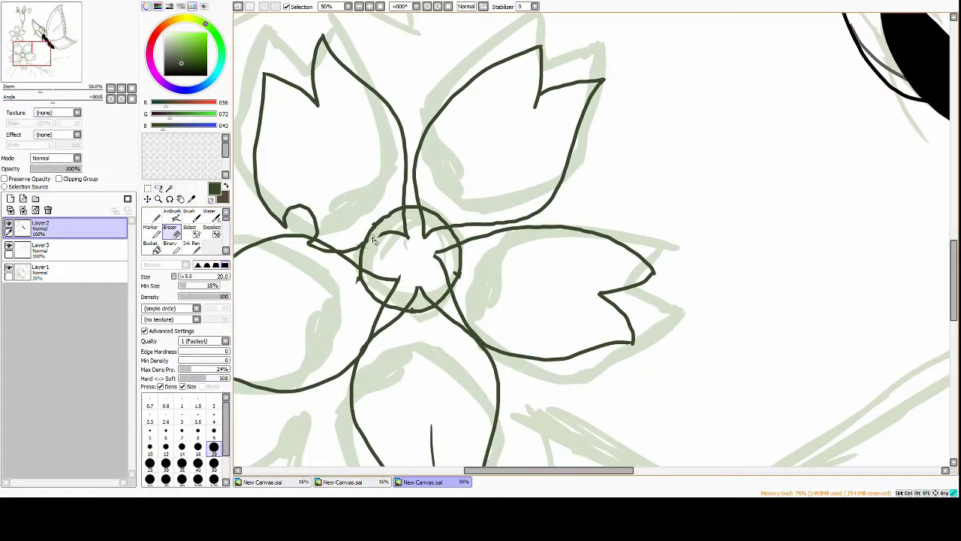
drag(394, 223, 367, 276)
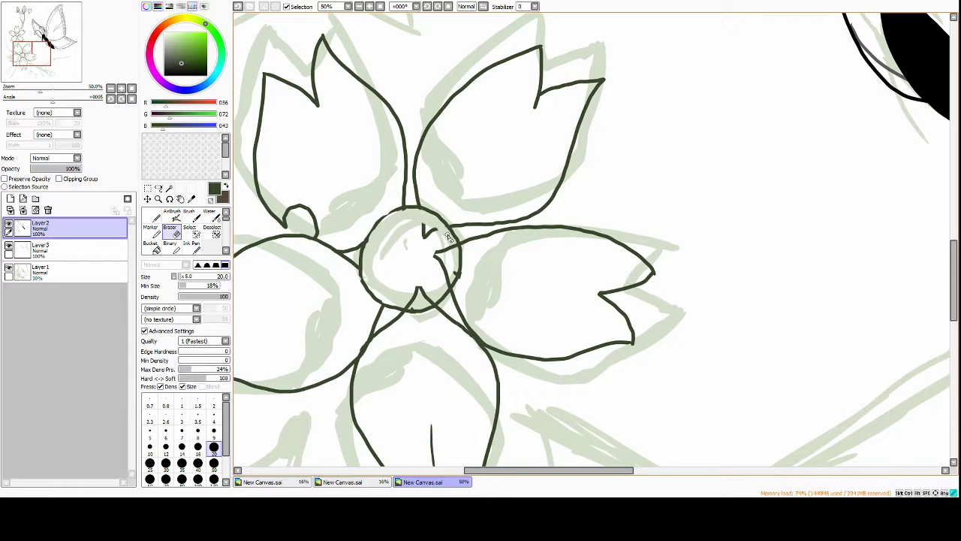
scroll(456, 272, down, 1)
drag(458, 263, 445, 249)
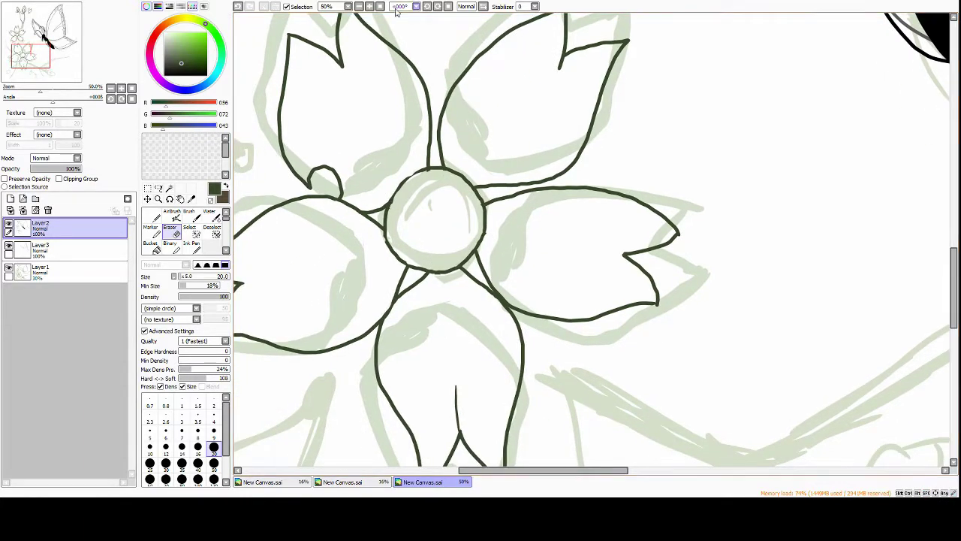
Ink the short forked twig at the upper left of the large blossom over the sketch
scroll(387, 130, down, 2)
scroll(433, 322, up, 2)
drag(434, 322, 485, 192)
drag(498, 274, 436, 157)
scroll(664, 240, down, 1)
scroll(480, 241, down, 1)
scroll(483, 204, up, 2)
key(n)
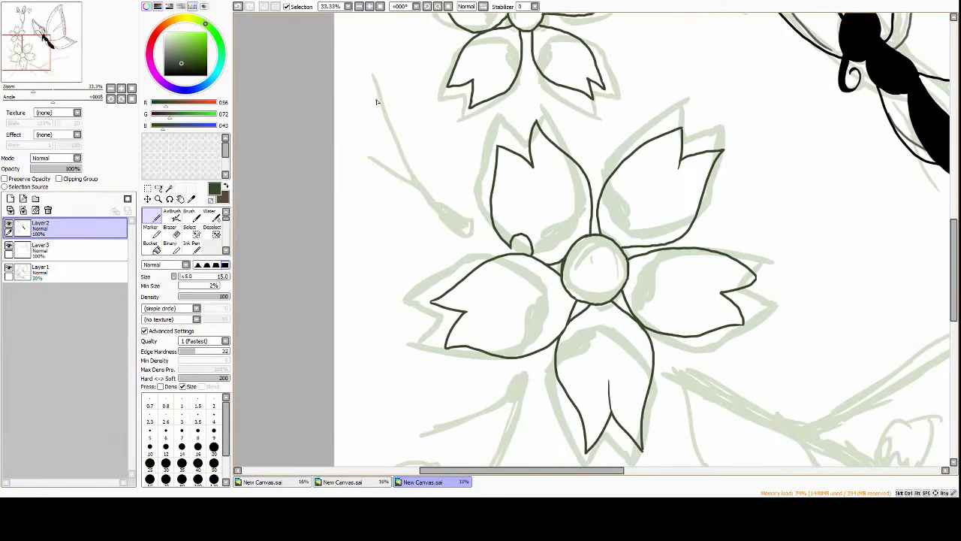
drag(371, 73, 475, 226)
drag(381, 100, 410, 175)
mouse_move(403, 178)
mouse_down()
mouse_move(360, 153)
mouse_move(453, 230)
mouse_up()
mouse_move(449, 225)
mouse_down()
mouse_move(475, 242)
mouse_move(452, 36)
mouse_up()
Ink the loose petal and the forked branch below the left side of the large blossom
mouse_move(360, 272)
mouse_down()
mouse_move(425, 258)
mouse_move(372, 304)
mouse_up()
mouse_move(365, 213)
mouse_down()
mouse_move(359, 242)
mouse_move(509, 197)
mouse_move(413, 267)
mouse_up()
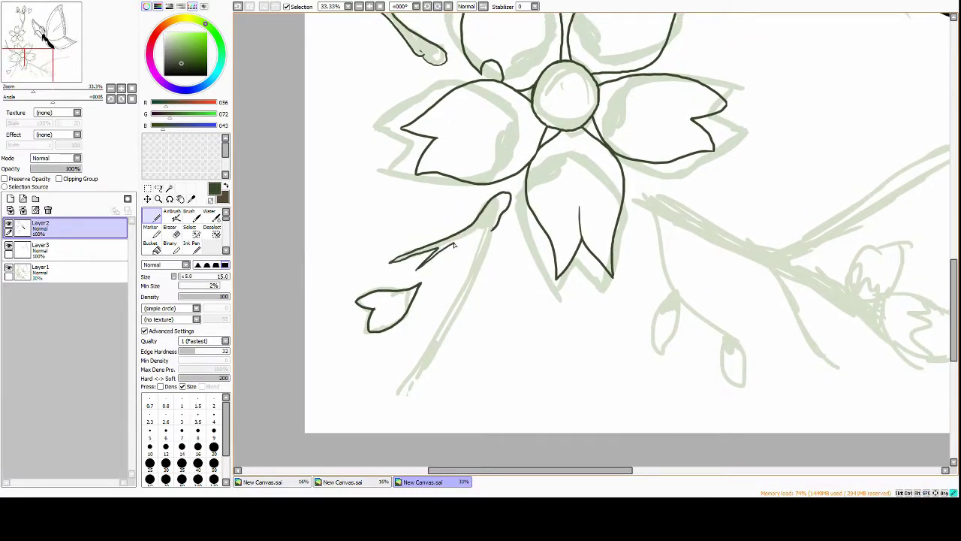
drag(484, 233, 429, 350)
Ink the two small hanging buds and their curved stem below the right side of the large blossom
mouse_move(600, 315)
mouse_down()
mouse_move(540, 325)
mouse_move(381, 282)
mouse_up()
mouse_move(415, 174)
mouse_down()
mouse_move(451, 275)
mouse_move(438, 277)
mouse_move(431, 308)
mouse_up()
mouse_move(443, 270)
mouse_down()
mouse_move(451, 310)
mouse_move(464, 309)
mouse_up()
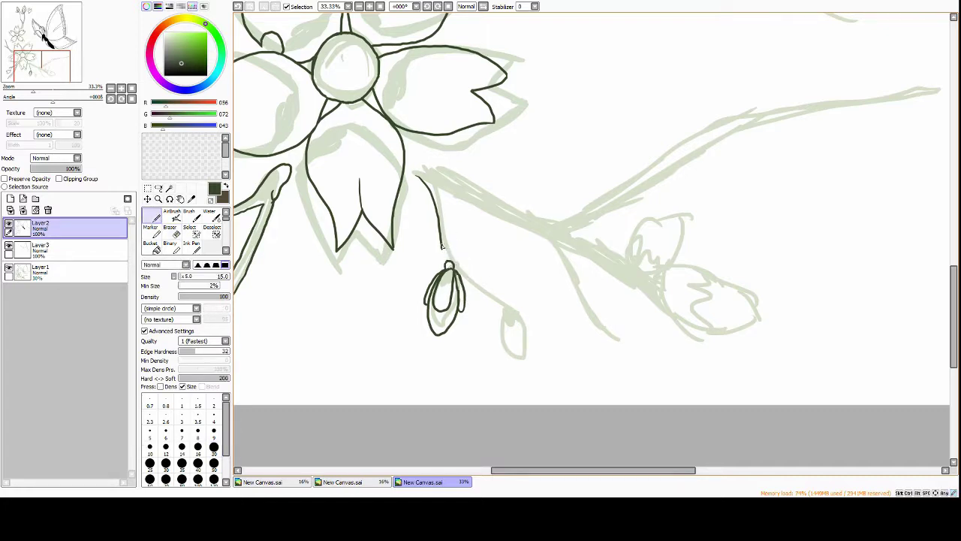
mouse_move(442, 244)
mouse_down()
mouse_move(451, 269)
mouse_move(509, 315)
mouse_move(502, 353)
mouse_up()
mouse_move(525, 338)
mouse_down()
mouse_move(509, 302)
mouse_move(508, 322)
mouse_up()
drag(493, 275, 515, 315)
drag(487, 324, 506, 347)
drag(415, 283, 425, 296)
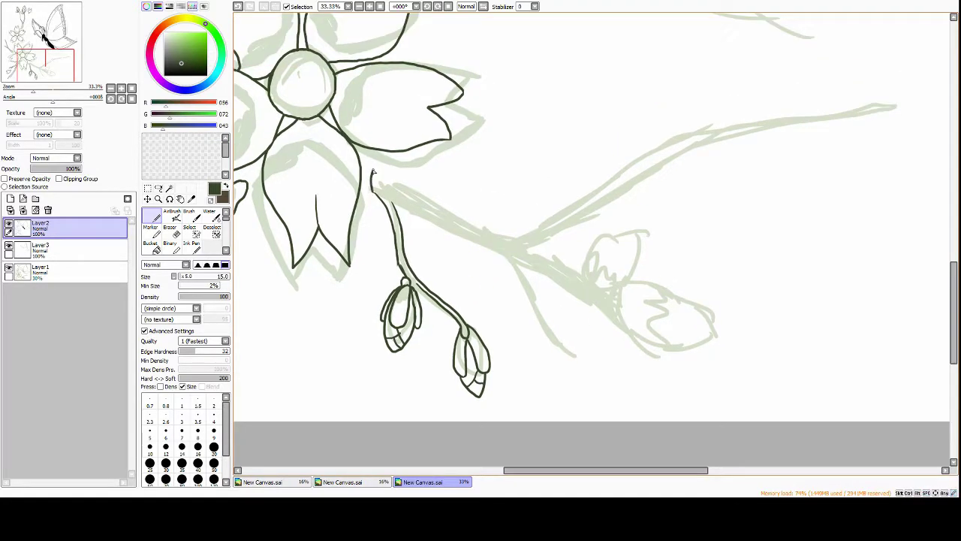
Ink the main branch to the right of the large blossom, with its long upper offshoot and a small leaf bud at the fork
drag(372, 172, 508, 239)
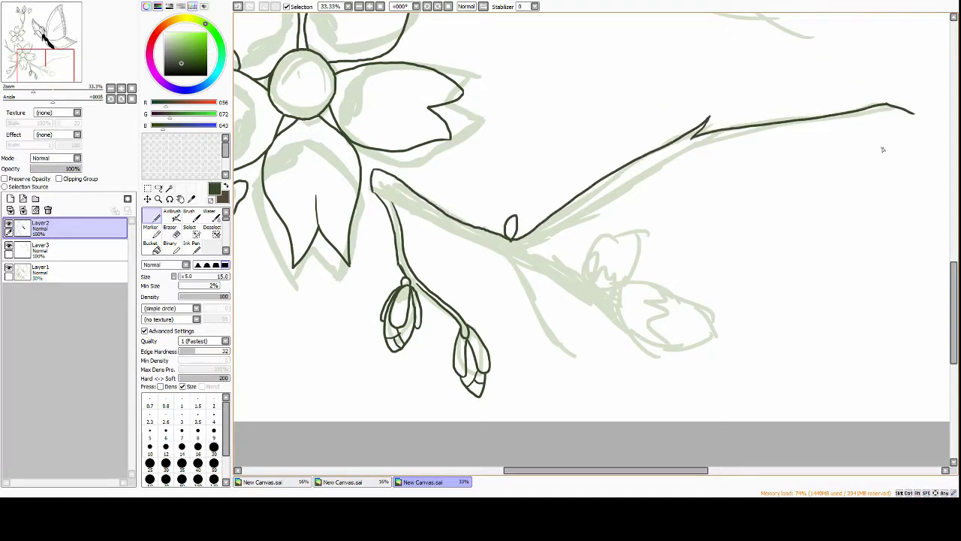
drag(883, 149, 806, 163)
drag(451, 261, 674, 150)
drag(797, 190, 775, 157)
drag(430, 229, 486, 258)
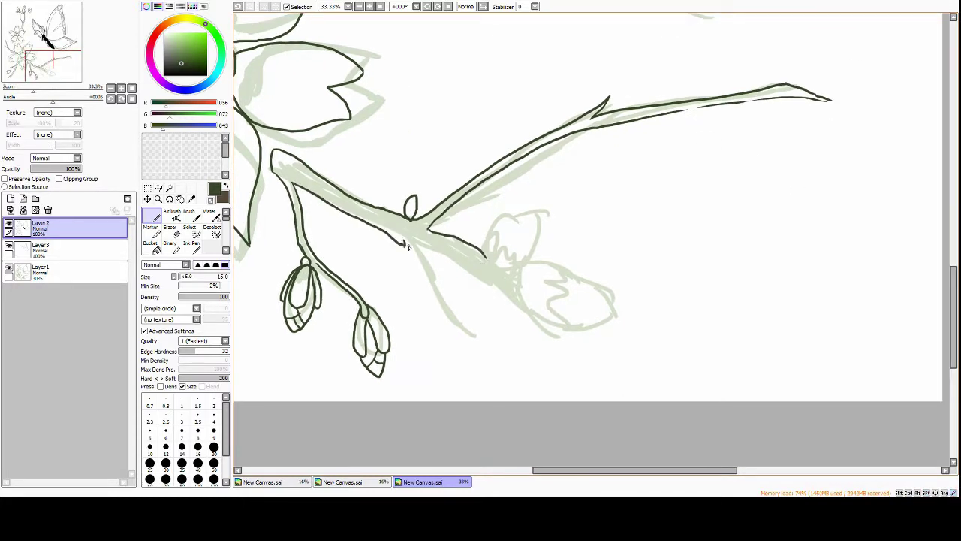
Ink the thin twig below the main branch's fork and clean up the outline of the branch's lower end
drag(447, 313, 510, 345)
drag(453, 224, 419, 234)
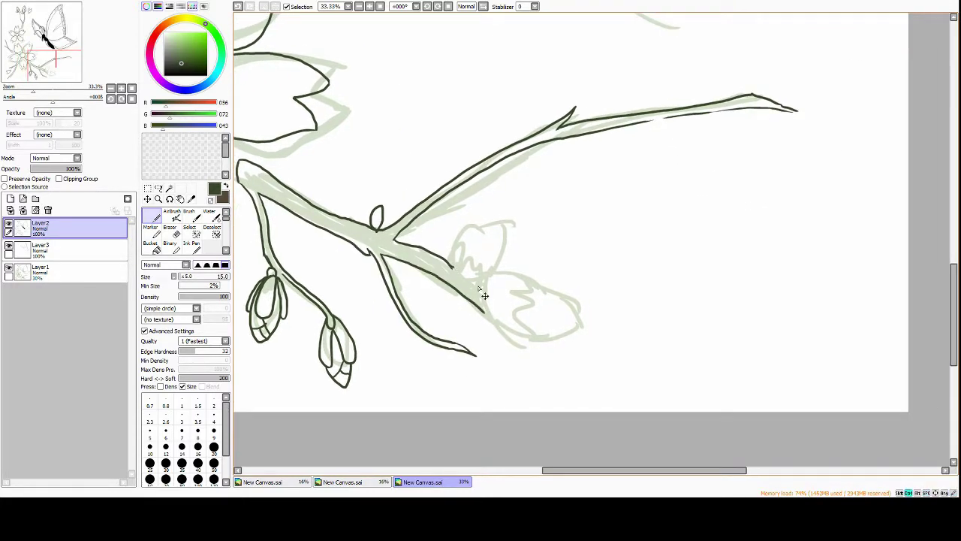
key(e)
drag(480, 291, 440, 255)
key(n)
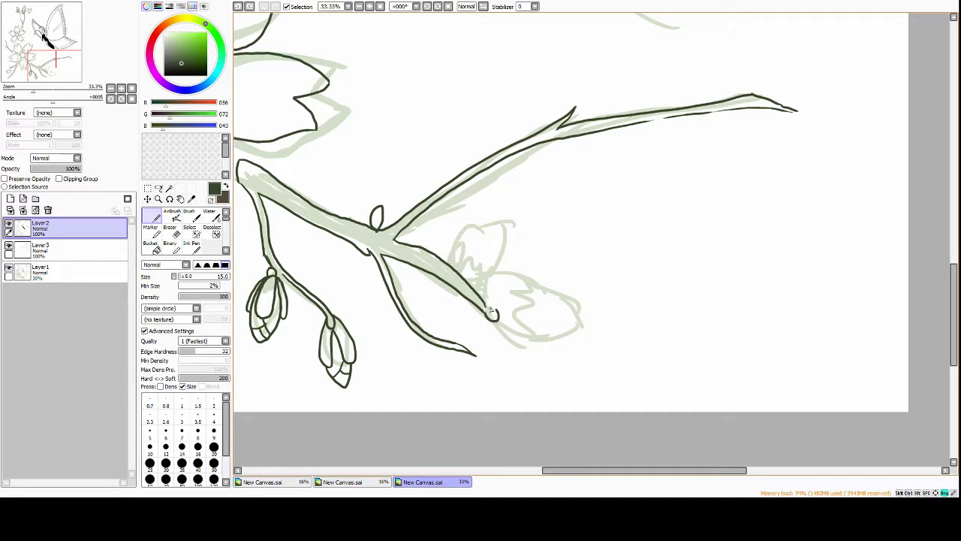
Ink the outer petal outlines of the bud cluster at the lower end of the main branch
key(ctrl+z)
drag(488, 294, 546, 277)
drag(486, 324, 499, 319)
scroll(487, 324, up, 2)
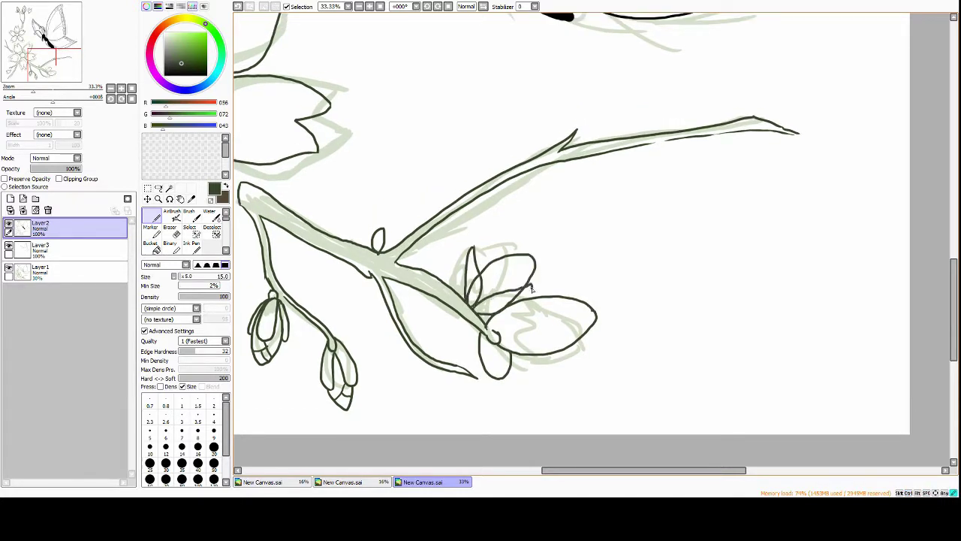
key(e)
key(n)
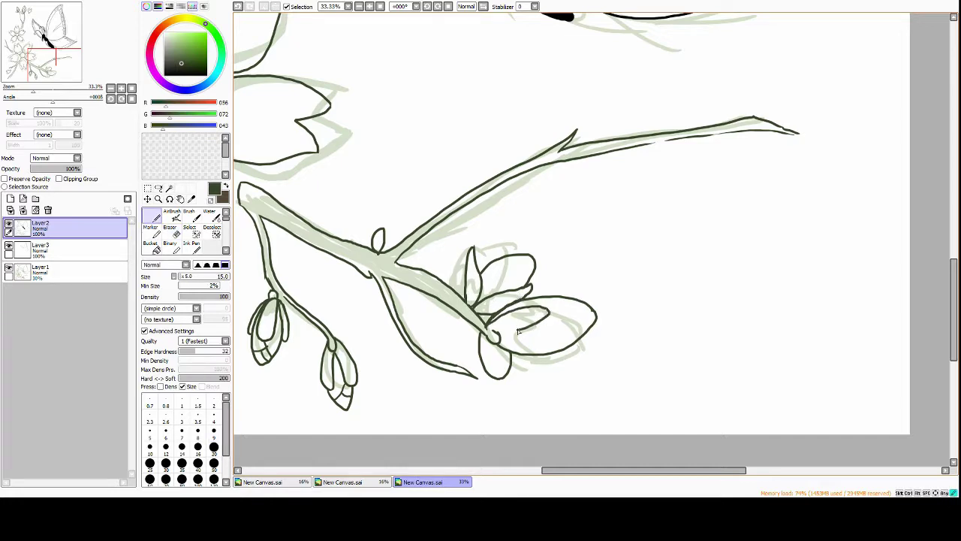
Ink the inner sepals and short petal divisions of the bud cluster, cleaning up overlapping lines with the eraser
key(e)
drag(518, 353, 506, 353)
key(n)
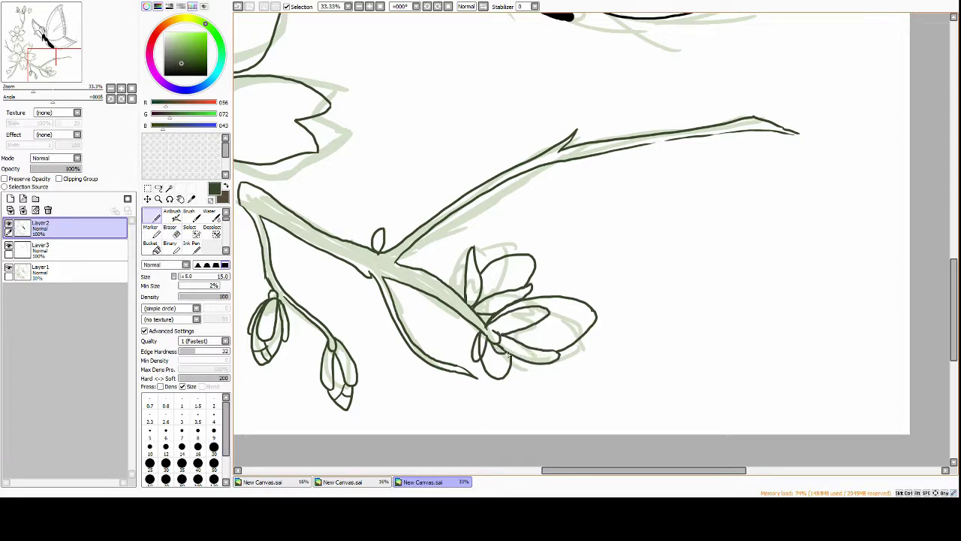
key(e)
key(n)
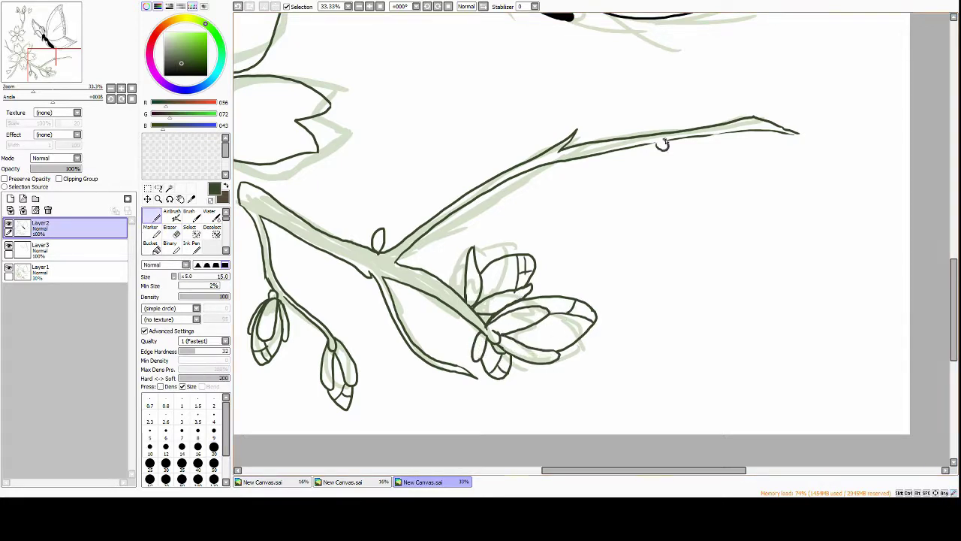
Ink small leaf buds along the lower branches and on the stem of the upper buds
scroll(662, 145, left, 10)
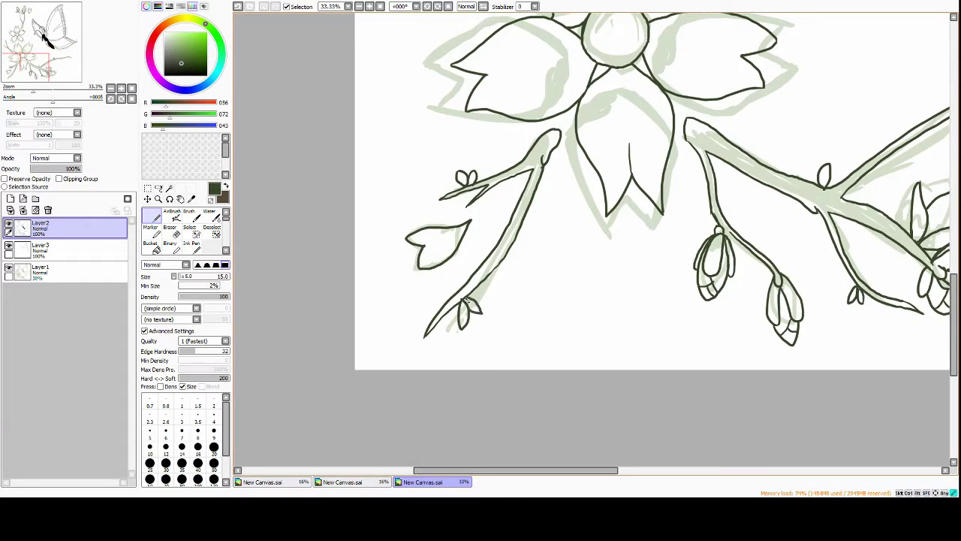
scroll(467, 300, up, 10)
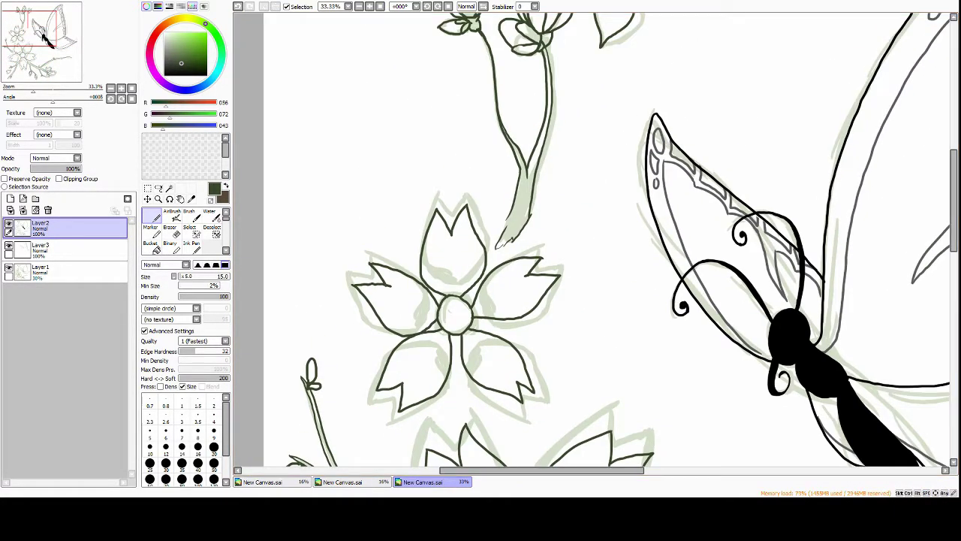
scroll(473, 200, up, 3)
scroll(481, 187, down, 3)
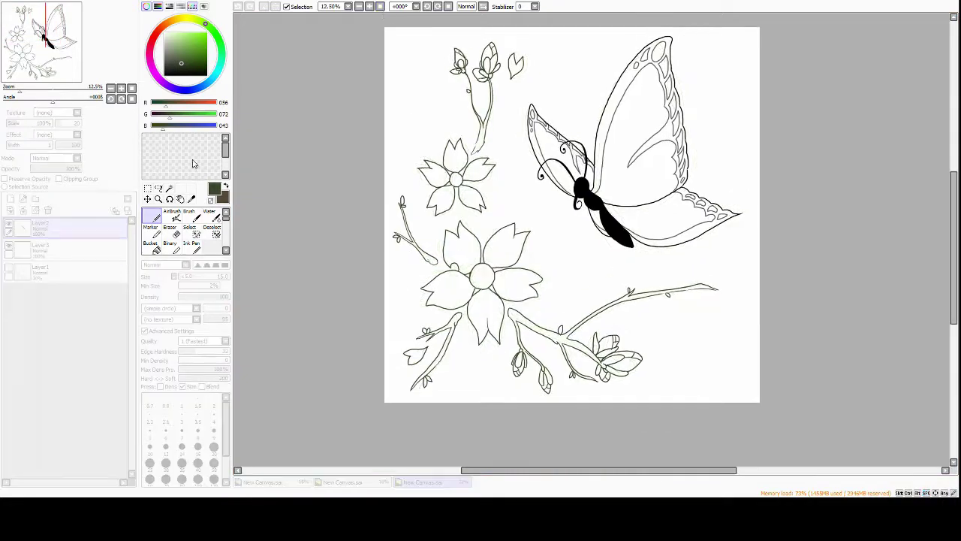
Select the butterfly with the lasso, merge the two line-art layers and move the butterfly closer to the flowers
click(159, 188)
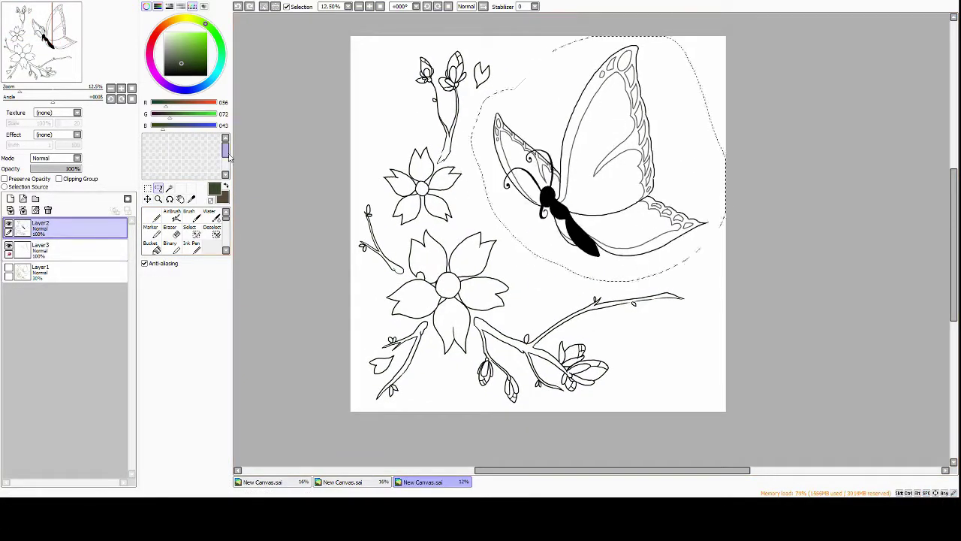
key(ctrl+e)
drag(539, 224, 513, 240)
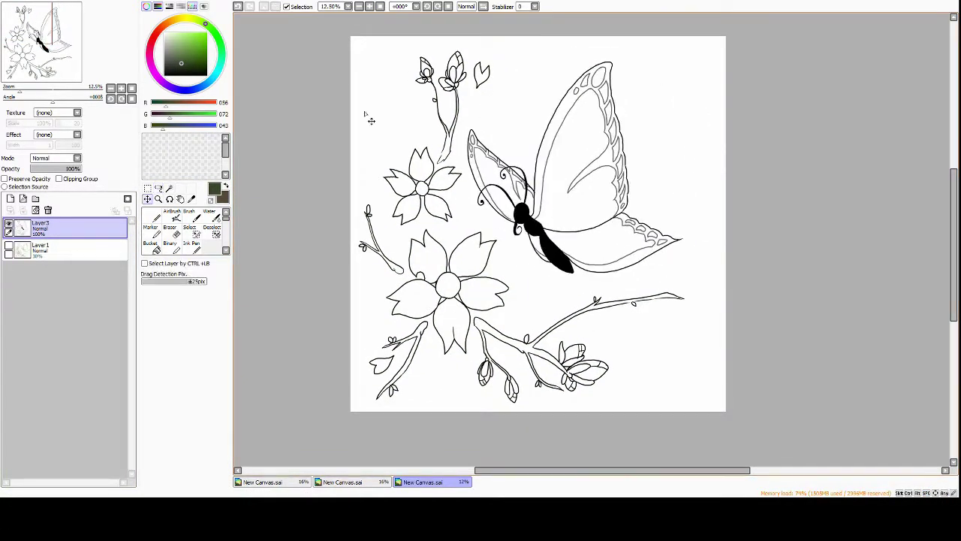
On a new layer beneath the line art, draw thin grey veins across the large wing's upper half at size 5
scroll(371, 120, up, 1)
scroll(399, 124, up, 1)
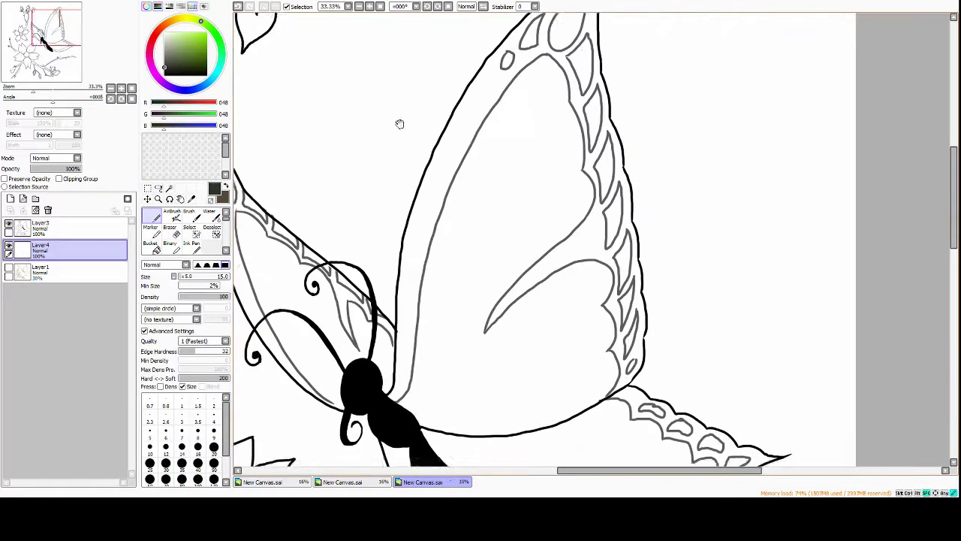
drag(399, 124, 397, 130)
mouse_move(433, 233)
mouse_down()
mouse_move(489, 184)
mouse_move(578, 178)
mouse_up()
drag(474, 244, 486, 218)
drag(517, 175, 537, 213)
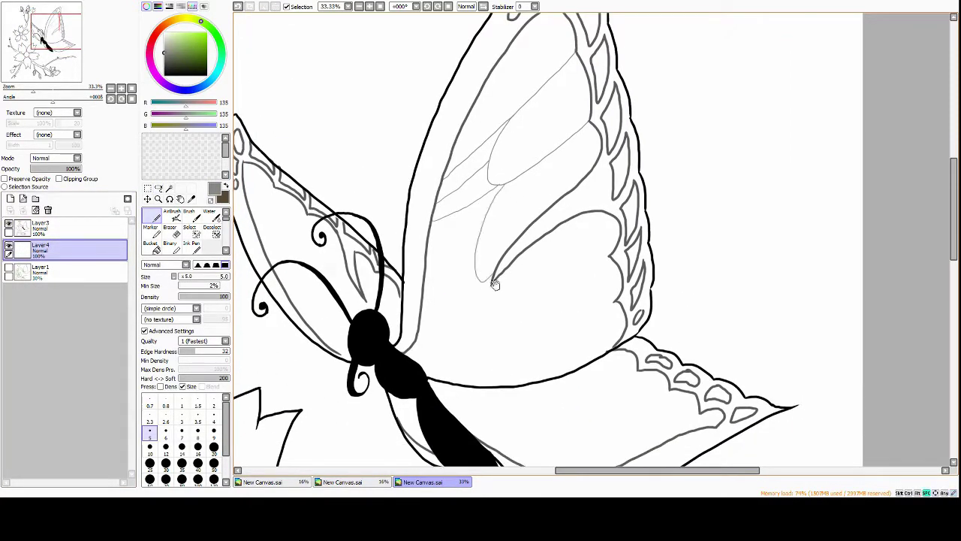
Draw the remaining thin grey veins and rounded cells in the lower half of the large upper wing
drag(460, 219, 478, 186)
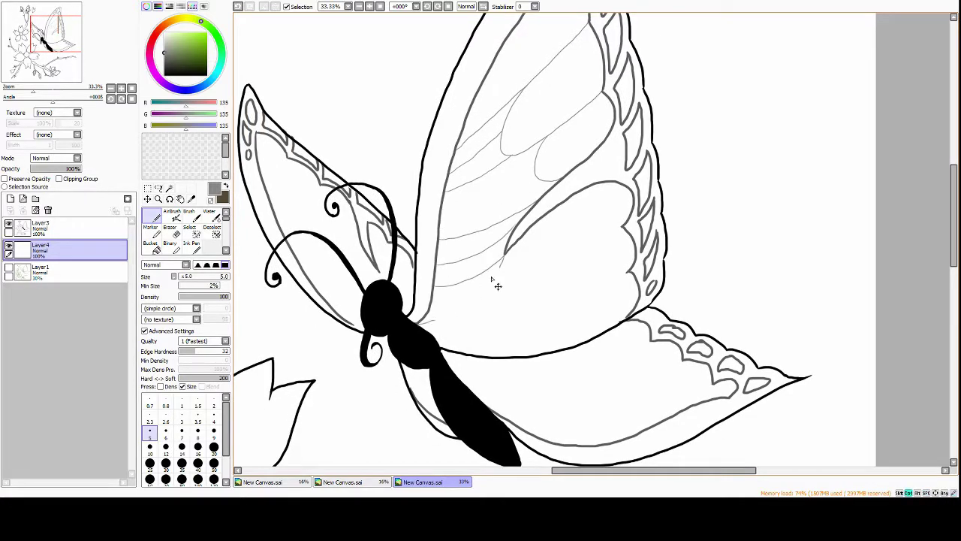
drag(570, 346, 577, 325)
drag(428, 306, 597, 267)
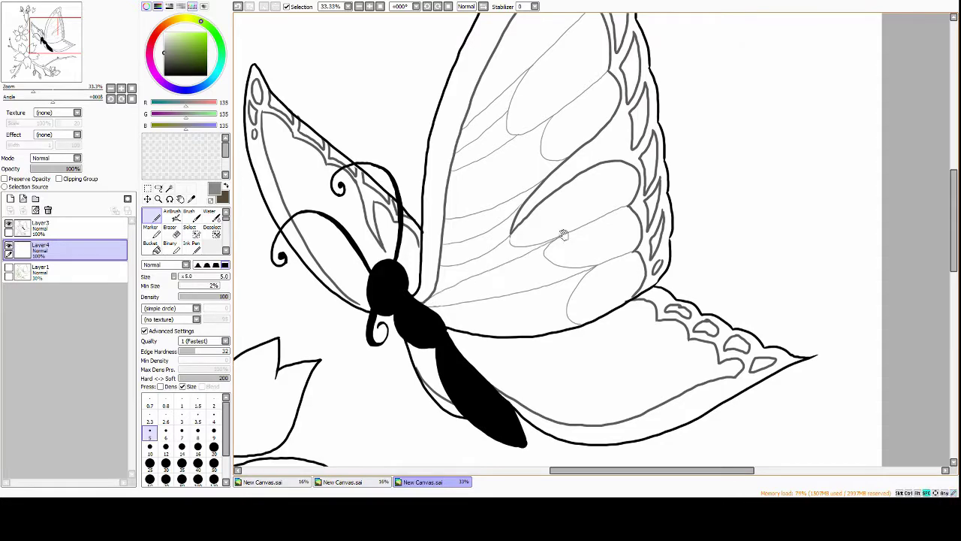
Draw thin grey veins inside the butterfly's small far wing, behind the antennae
drag(563, 235, 618, 322)
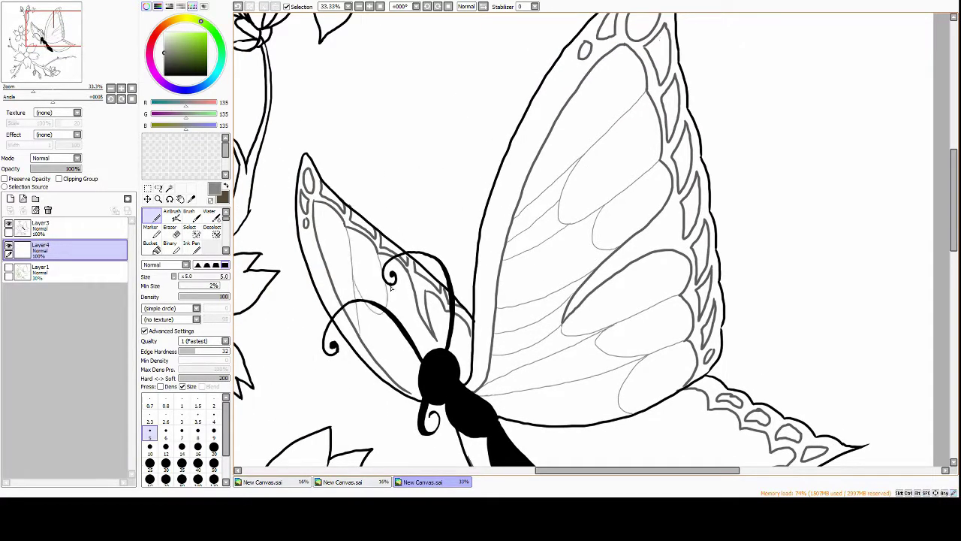
drag(443, 335, 439, 306)
scroll(381, 302, down, 1)
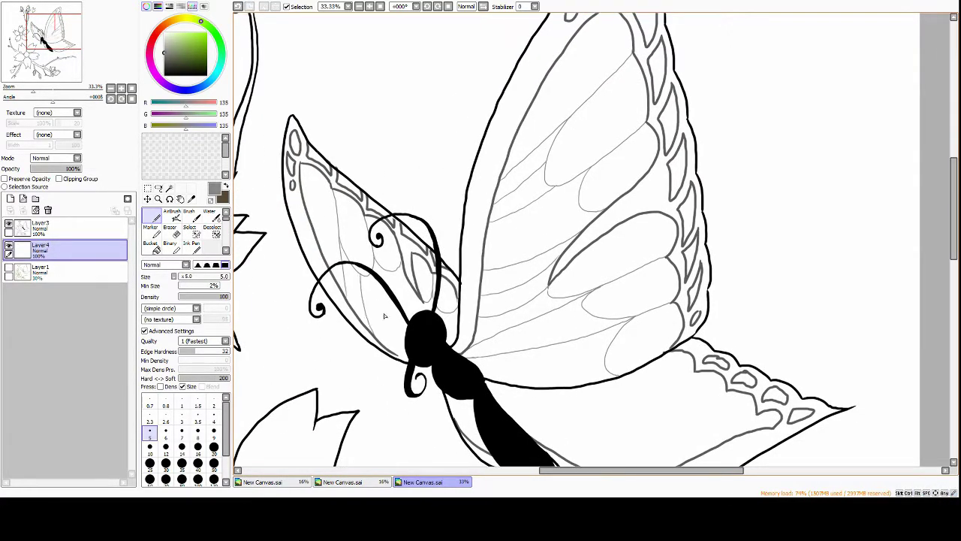
scroll(421, 318, down, 2)
Draw thin grey veins across the butterfly's lower hindwing and the small wing sliver behind its body
drag(587, 333, 496, 253)
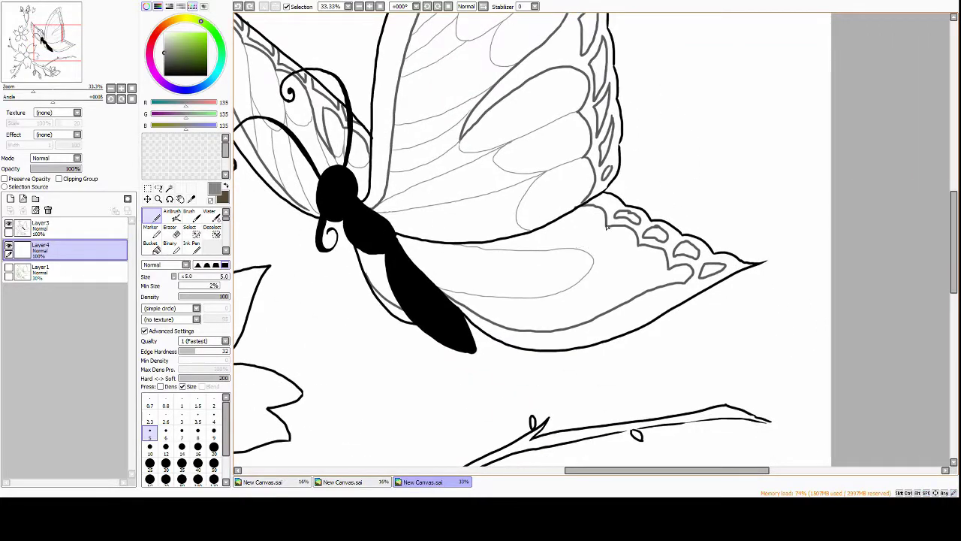
drag(607, 227, 611, 211)
scroll(650, 268, up, 2)
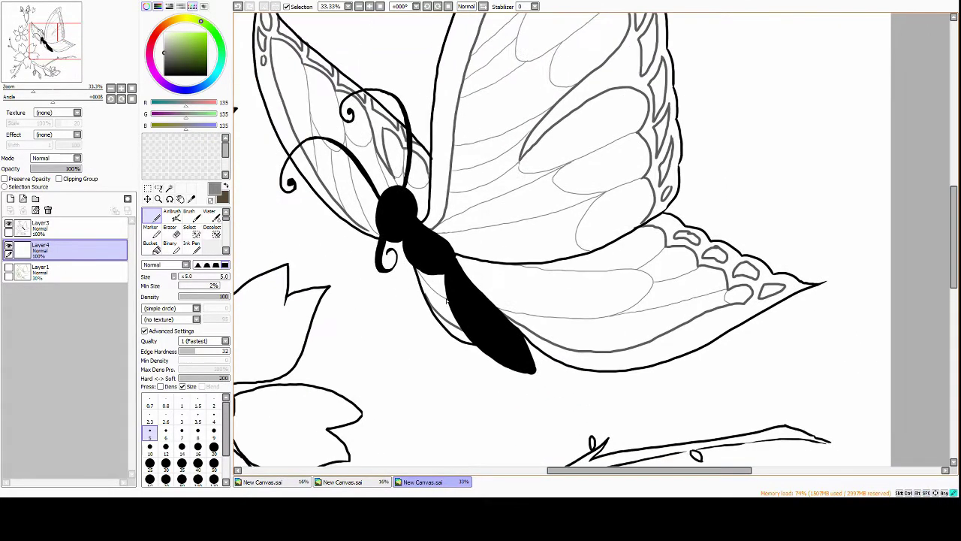
scroll(649, 268, down, 3)
scroll(408, 168, up, 3)
Hatch the centres of both blossoms in grey and draw a thin crease line along each petal
scroll(401, 213, up, 6)
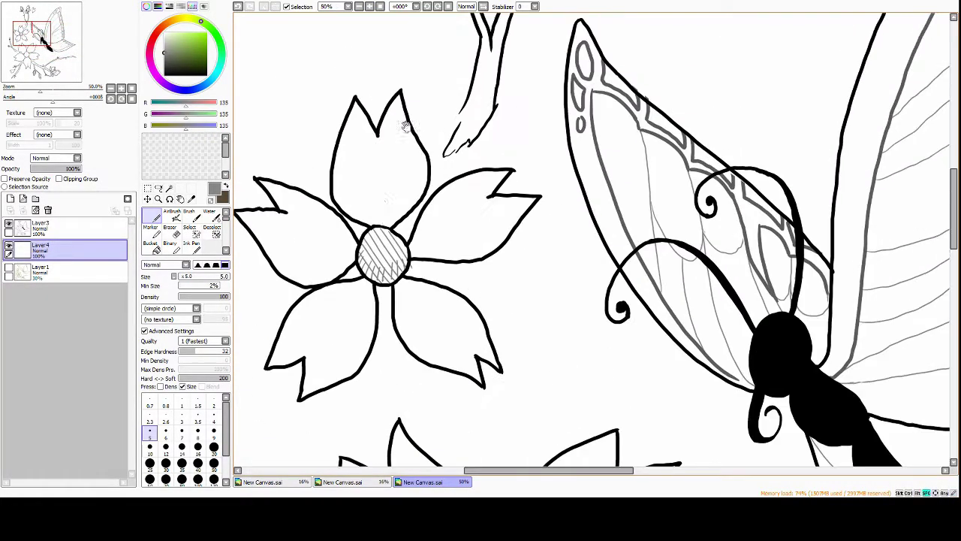
scroll(485, 187, down, 8)
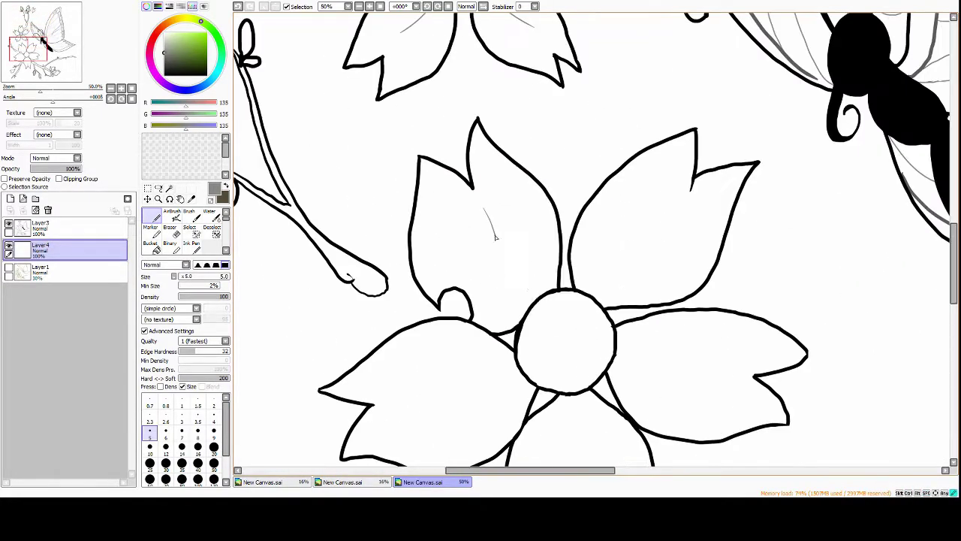
scroll(551, 220, down, 4)
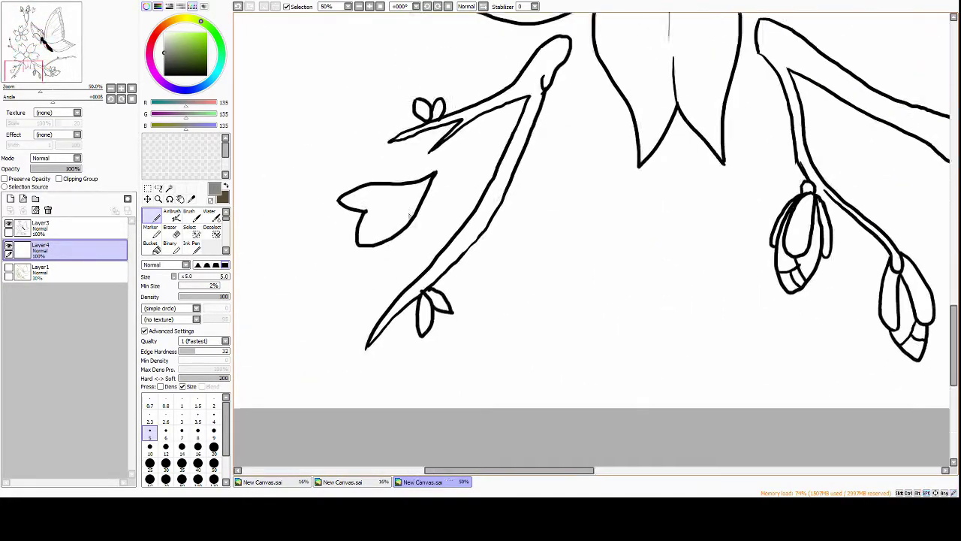
scroll(505, 233, up, 4)
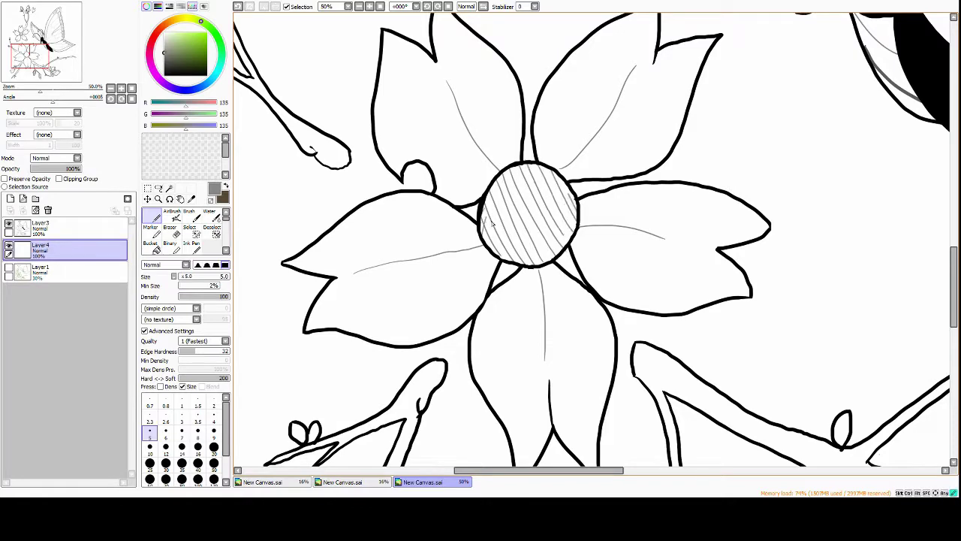
scroll(521, 158, up, 1)
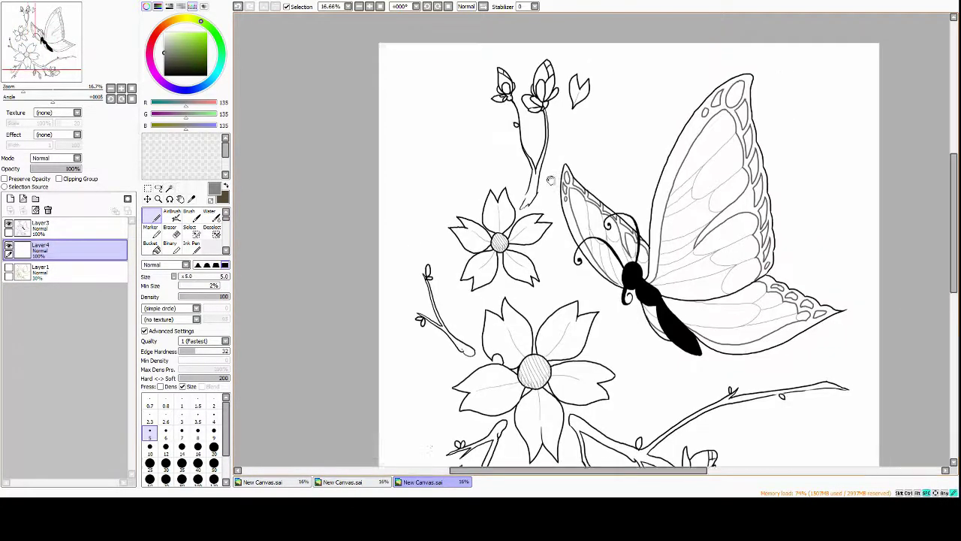
Add a new layer beneath the lines and fill the smaller top bud's petals with light pink (249, 200, 223) at size 30
scroll(552, 241, down, 2)
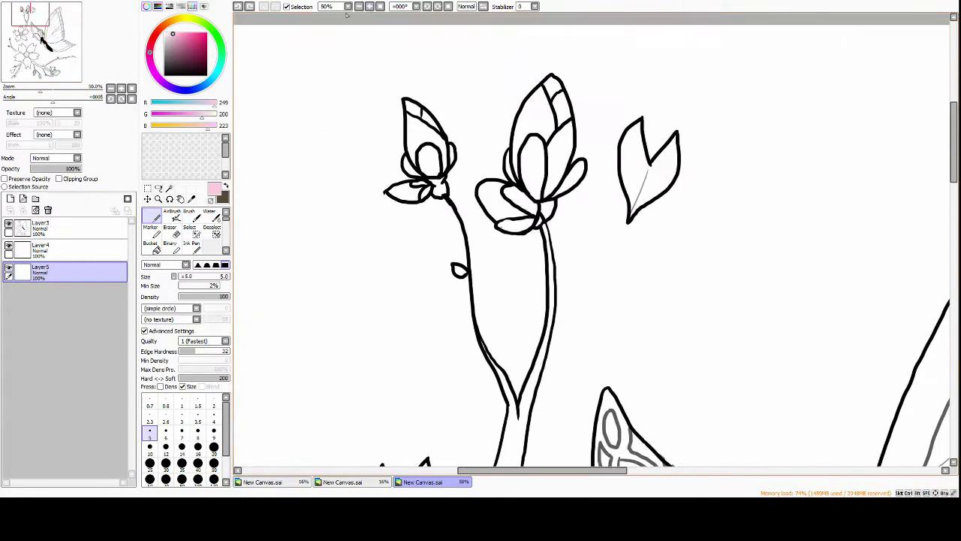
scroll(301, 122, up, 1)
drag(362, 97, 423, 166)
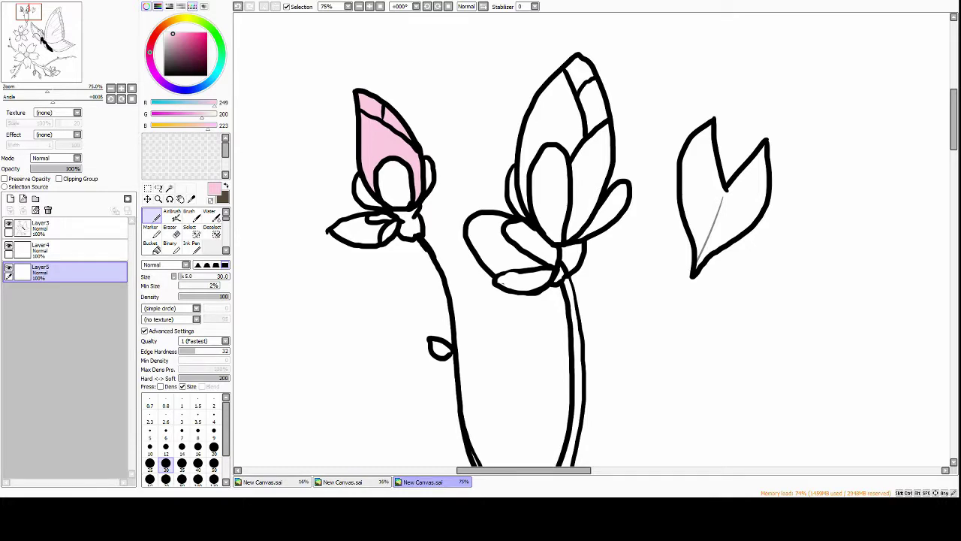
Fill the petals of the larger top bud with the same light pink
drag(530, 94, 564, 162)
drag(574, 91, 601, 187)
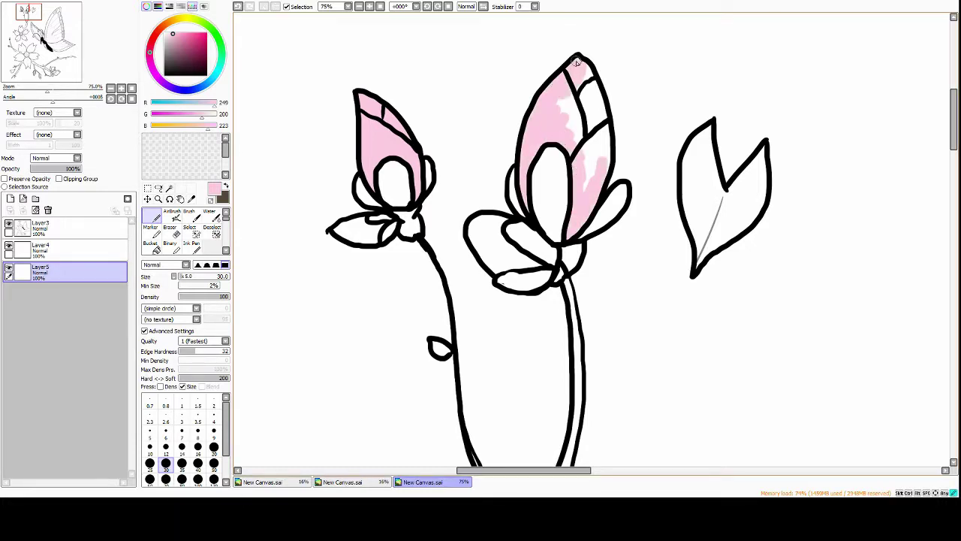
mouse_move(673, 172)
mouse_down()
mouse_move(640, 172)
mouse_move(595, 147)
mouse_move(622, 129)
mouse_move(577, 138)
mouse_up()
mouse_move(585, 150)
mouse_down()
mouse_move(605, 203)
mouse_move(616, 158)
mouse_up()
drag(476, 266, 593, 247)
drag(466, 210, 485, 193)
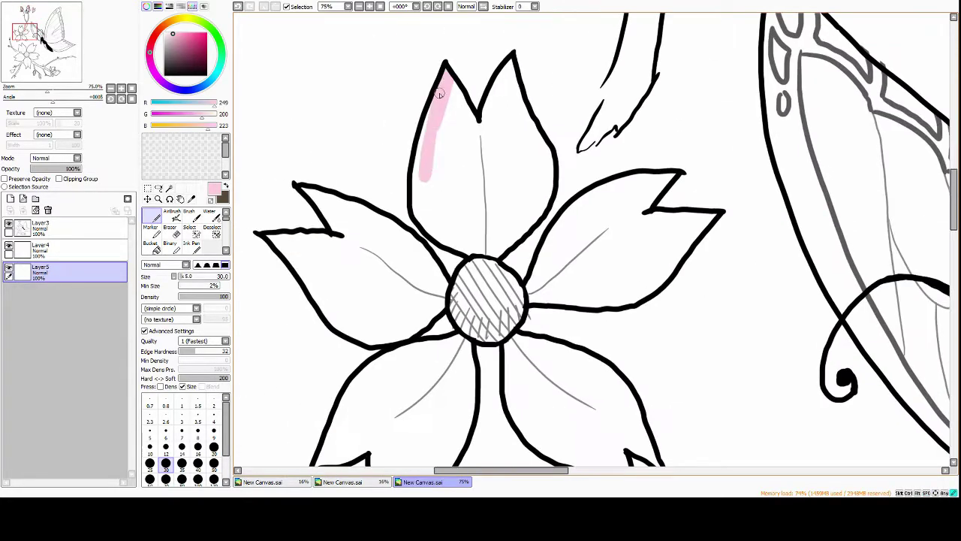
Fill the five petals of the small blossom with light pink
mouse_move(440, 94)
mouse_down()
mouse_move(551, 180)
mouse_move(542, 217)
mouse_move(489, 258)
mouse_up()
mouse_move(503, 112)
mouse_down()
mouse_move(528, 218)
mouse_move(475, 164)
mouse_up()
mouse_move(488, 225)
mouse_down()
mouse_move(525, 165)
mouse_move(616, 124)
mouse_move(571, 245)
mouse_move(562, 178)
mouse_move(608, 208)
mouse_up()
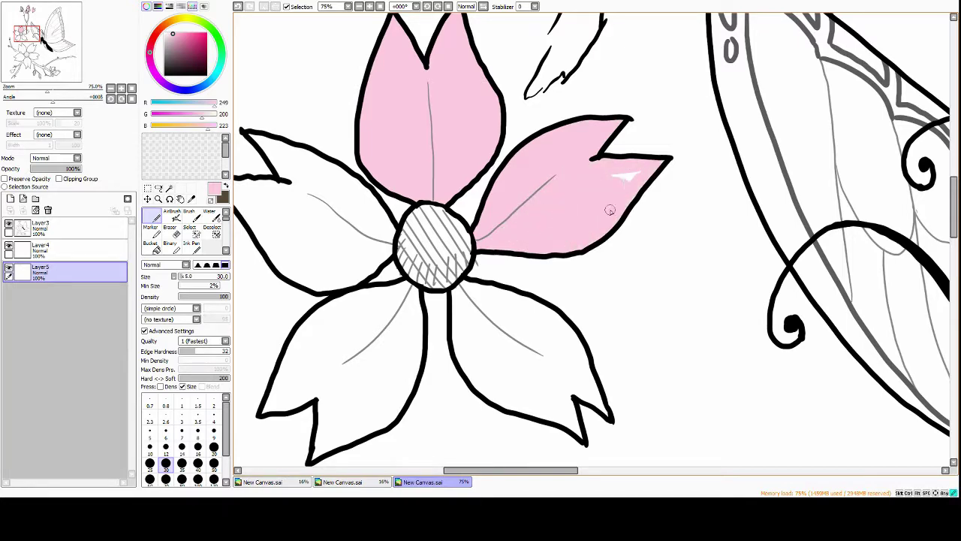
mouse_move(331, 172)
mouse_down()
mouse_move(409, 251)
mouse_move(443, 259)
mouse_up()
mouse_move(367, 185)
mouse_down()
mouse_move(451, 217)
mouse_move(391, 210)
mouse_move(465, 278)
mouse_up()
mouse_move(398, 293)
mouse_down()
mouse_move(505, 221)
mouse_move(515, 315)
mouse_move(429, 353)
mouse_move(445, 370)
mouse_move(452, 272)
mouse_move(470, 255)
mouse_move(489, 318)
mouse_up()
mouse_move(485, 214)
mouse_down()
mouse_move(535, 317)
mouse_move(612, 330)
mouse_move(521, 215)
mouse_move(585, 301)
mouse_move(552, 268)
mouse_up()
Fill the upper-left petal of the large blossom with light pink, leaving the small bud over its base uncoloured
mouse_move(429, 124)
mouse_down()
mouse_move(421, 301)
mouse_move(515, 368)
mouse_up()
drag(436, 124, 498, 162)
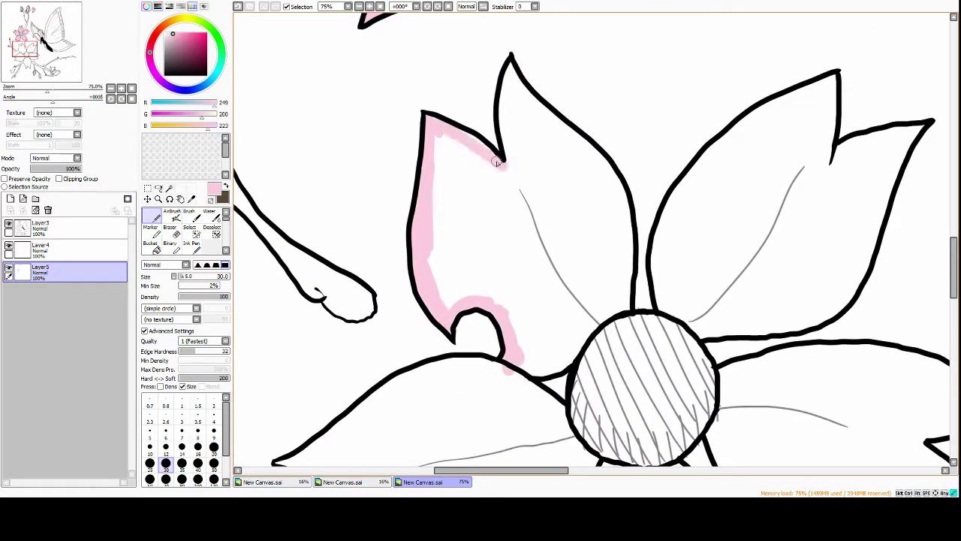
drag(524, 229, 502, 232)
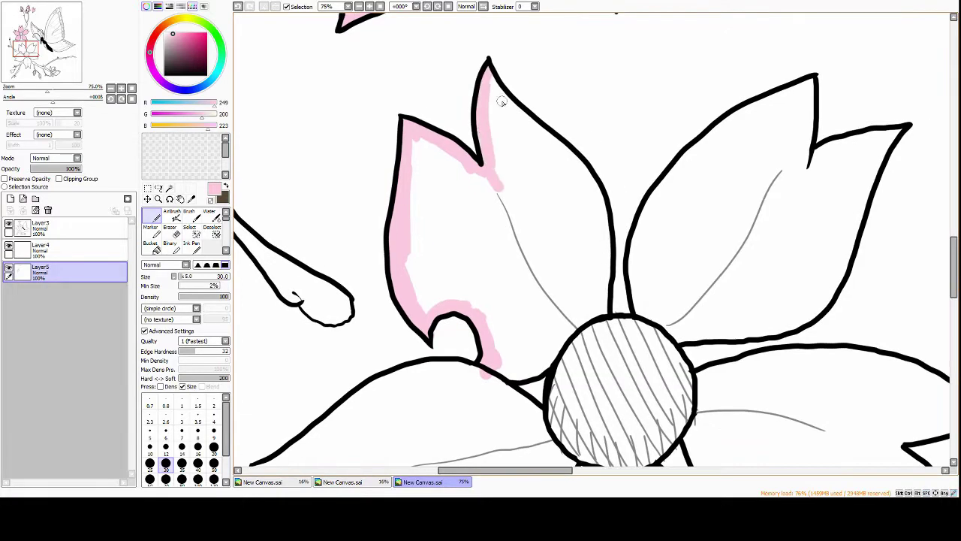
mouse_move(492, 177)
mouse_down()
mouse_move(593, 191)
mouse_move(604, 311)
mouse_up()
mouse_move(488, 368)
mouse_down()
mouse_move(555, 372)
mouse_move(601, 312)
mouse_up()
mouse_move(420, 180)
mouse_down()
mouse_move(452, 292)
mouse_move(577, 223)
mouse_move(571, 323)
mouse_up()
Fill the left petal of the large blossom with light pink and enlarge the pen to size 55
mouse_move(360, 305)
mouse_down()
mouse_move(547, 257)
mouse_move(353, 308)
mouse_move(423, 333)
mouse_up()
drag(315, 300, 343, 307)
mouse_move(450, 331)
mouse_down()
mouse_move(565, 219)
mouse_move(529, 259)
mouse_up()
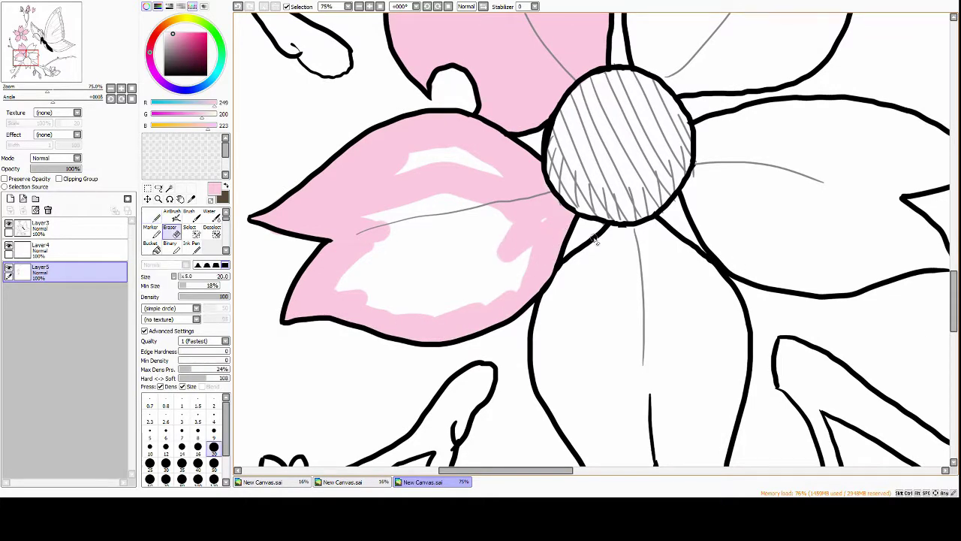
drag(300, 150, 308, 177)
drag(353, 146, 383, 169)
drag(331, 218, 346, 236)
mouse_move(571, 188)
mouse_down()
mouse_move(631, 224)
mouse_move(676, 197)
mouse_up()
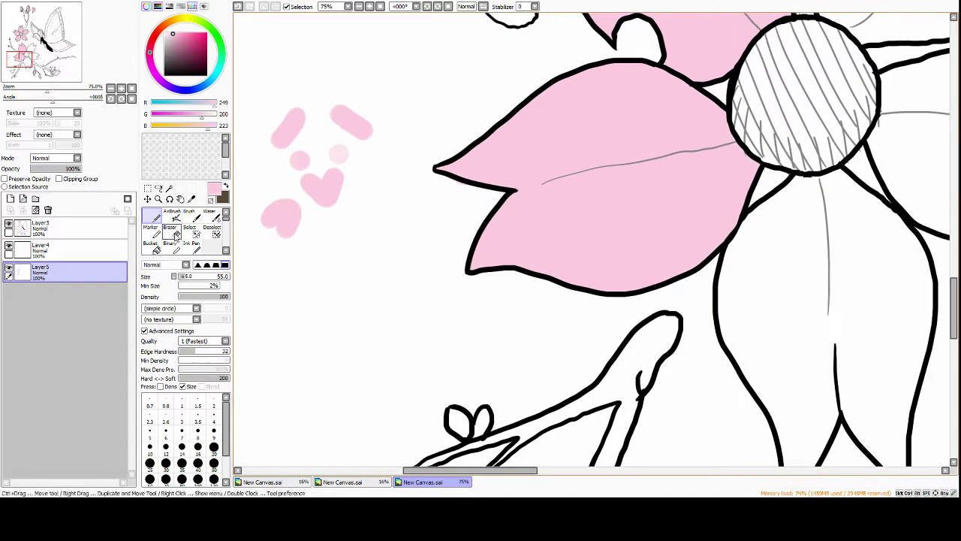
Fill the bottom petal of the large blossom with light pink
mouse_move(804, 218)
mouse_down()
mouse_move(494, 145)
mouse_move(481, 351)
mouse_move(447, 413)
mouse_up()
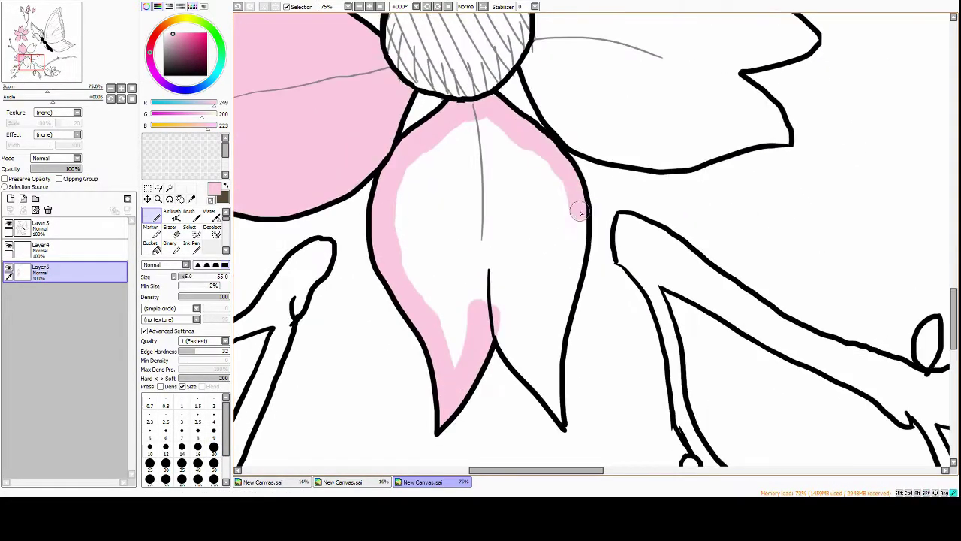
mouse_move(575, 211)
mouse_down()
mouse_move(522, 316)
mouse_move(545, 356)
mouse_move(441, 235)
mouse_move(480, 315)
mouse_up()
mouse_move(312, 26)
mouse_down()
mouse_move(428, 166)
mouse_move(436, 263)
mouse_up()
Finish filling the large blossom's bottom petal and fill its right petal with light pink
drag(479, 259, 479, 253)
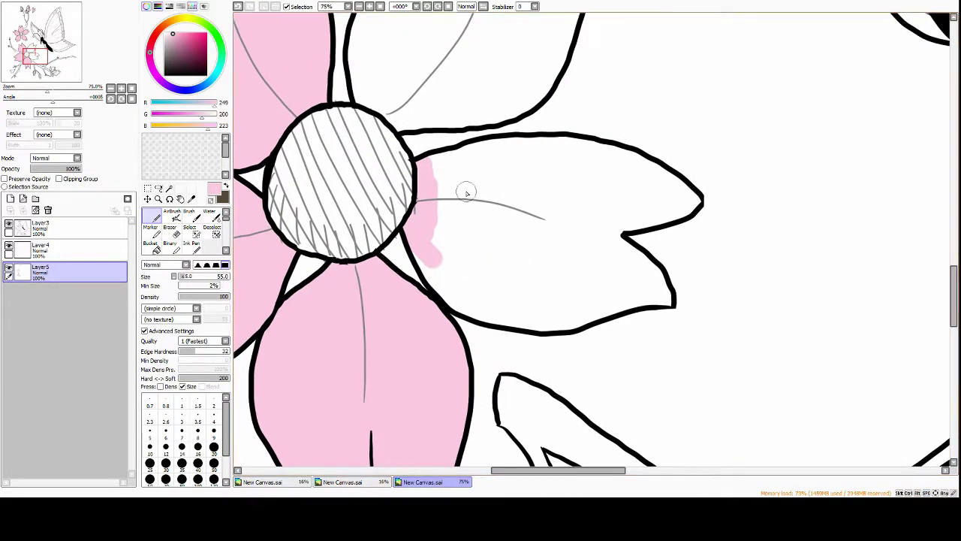
mouse_move(465, 193)
mouse_down()
mouse_move(536, 146)
mouse_move(640, 214)
mouse_move(642, 288)
mouse_up()
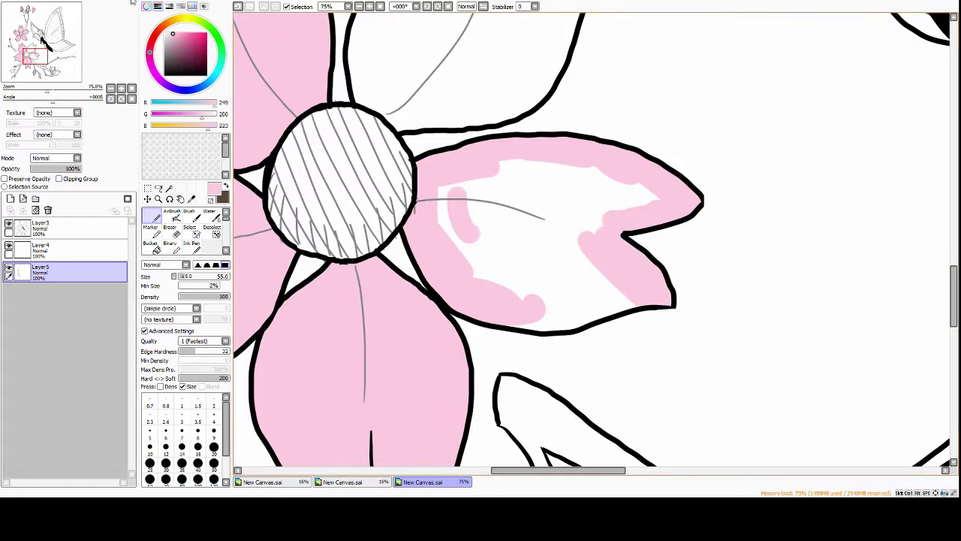
key(ctrl+plus)
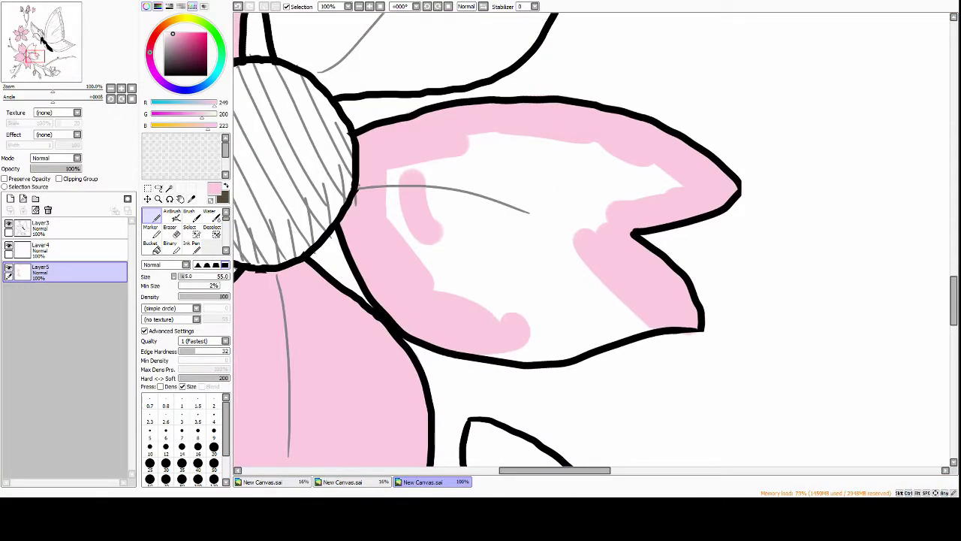
mouse_move(421, 180)
mouse_down()
mouse_move(380, 223)
mouse_move(521, 262)
mouse_move(628, 319)
mouse_move(589, 321)
mouse_up()
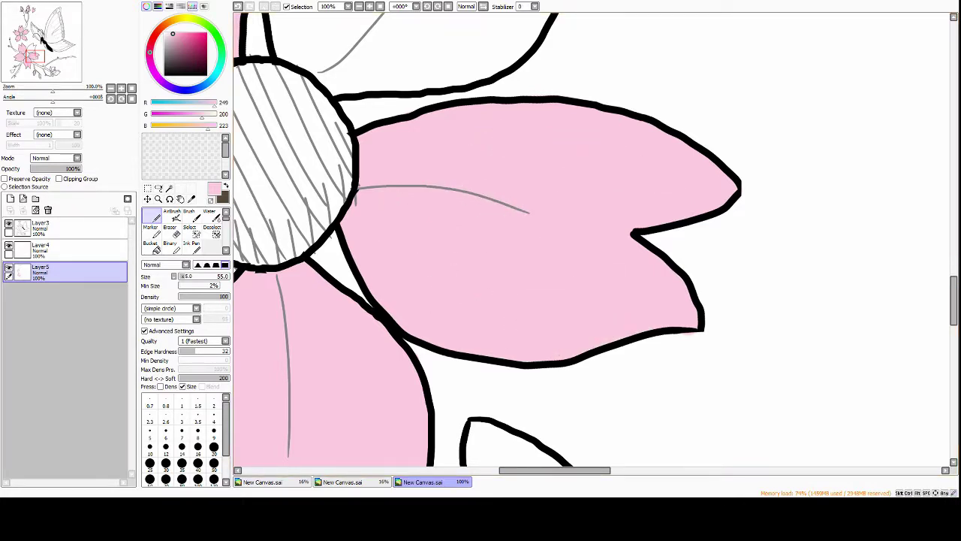
Fill the upper-right petal of the large blossom with light pink
scroll(451, 225, up, 3)
scroll(440, 193, up, 3)
mouse_move(461, 197)
mouse_down()
mouse_move(391, 257)
mouse_move(355, 196)
mouse_up()
scroll(356, 196, up, 2)
mouse_move(390, 161)
mouse_down()
mouse_move(494, 111)
mouse_move(473, 229)
mouse_up()
drag(489, 267, 591, 172)
Fill the small buds on the left-hand twigs and the loose petal beside the lower branch with light pink
scroll(571, 225, down, 3)
mouse_move(361, 323)
mouse_down()
mouse_move(554, 268)
mouse_move(393, 305)
mouse_move(550, 202)
mouse_up()
scroll(550, 201, down, 5)
drag(392, 169, 471, 101)
scroll(470, 100, down, 1)
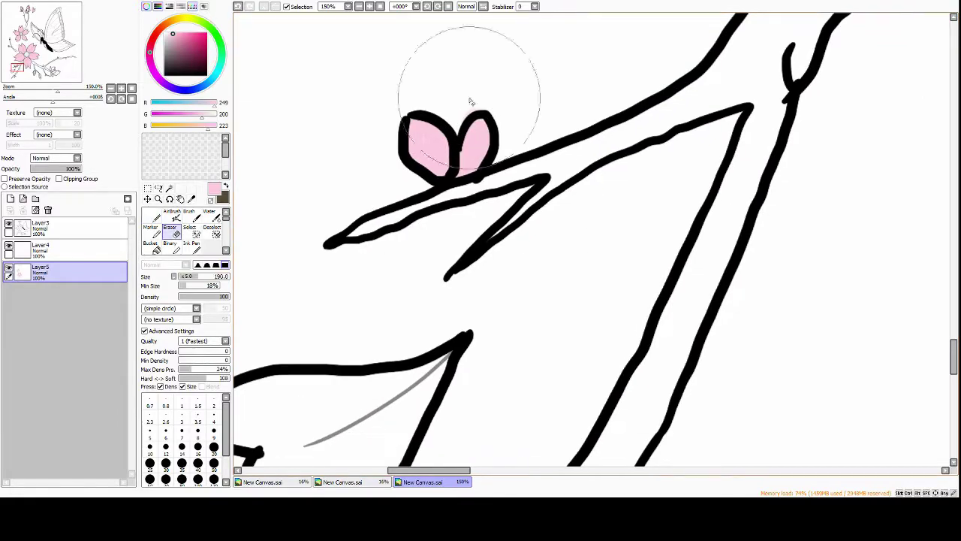
scroll(470, 100, up, 2)
mouse_move(343, 253)
mouse_down()
mouse_move(474, 236)
mouse_move(446, 311)
mouse_up()
scroll(526, 248, down, 3)
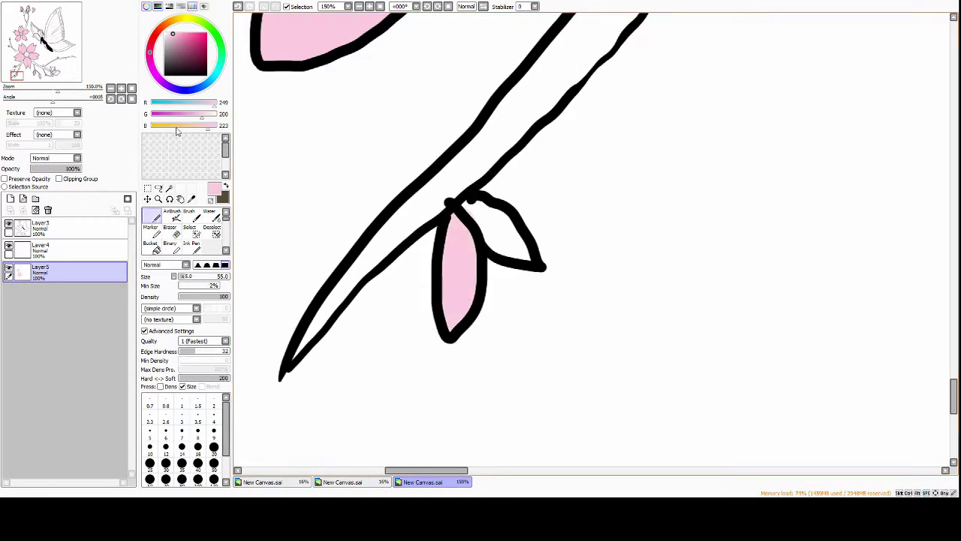
Set the pen size to 30 and fill the petals of the two hanging buds with light pink
click(165, 463)
scroll(644, 276, down, 3)
scroll(643, 276, down, 3)
scroll(615, 243, down, 3)
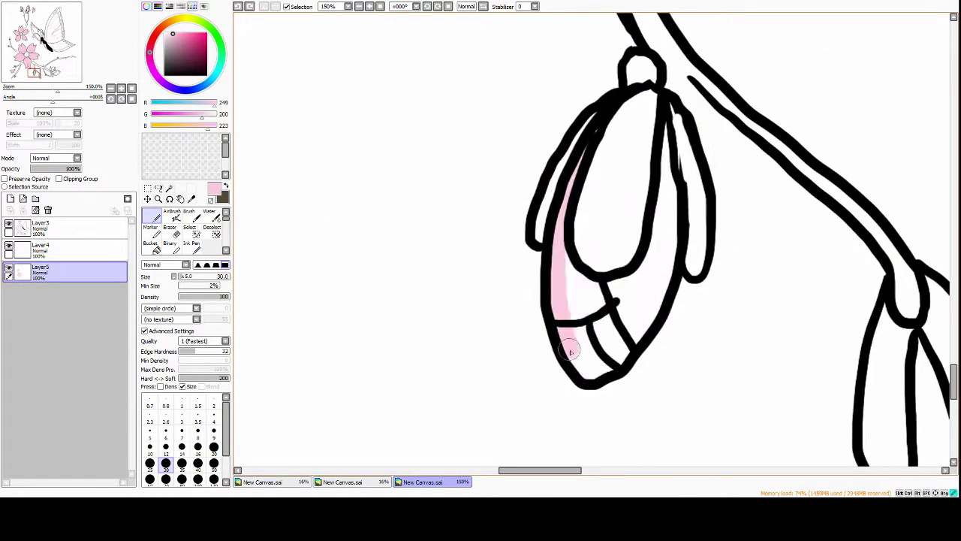
mouse_move(578, 353)
mouse_down()
mouse_move(671, 155)
mouse_move(653, 315)
mouse_up()
scroll(559, 201, down, 2)
drag(559, 201, 409, 88)
mouse_move(593, 181)
mouse_down()
mouse_move(623, 236)
mouse_move(646, 330)
mouse_up()
drag(816, 202, 703, 232)
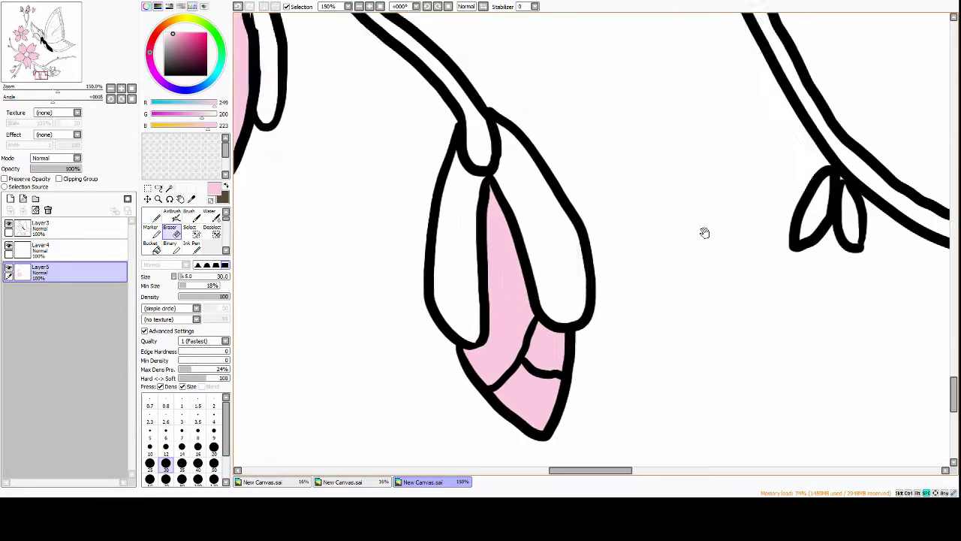
Fill the pair of tiny buds under the thin lower branch with light pink
drag(811, 159, 684, 204)
key(e)
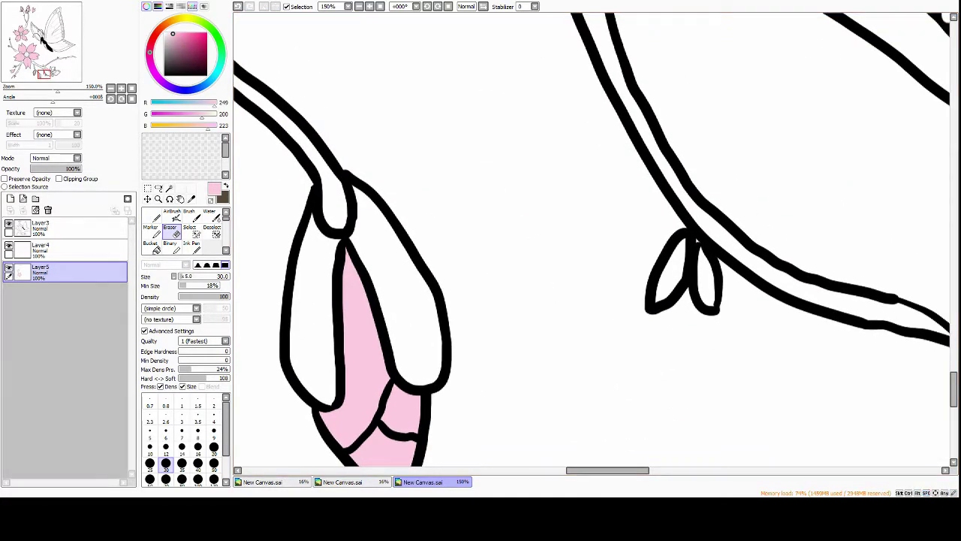
key(n)
drag(668, 255, 706, 297)
scroll(676, 285, right, 3)
Fill the petals of the lower and largest buds in the lower-right cluster with light pink
drag(491, 214, 502, 233)
scroll(525, 248, right, 3)
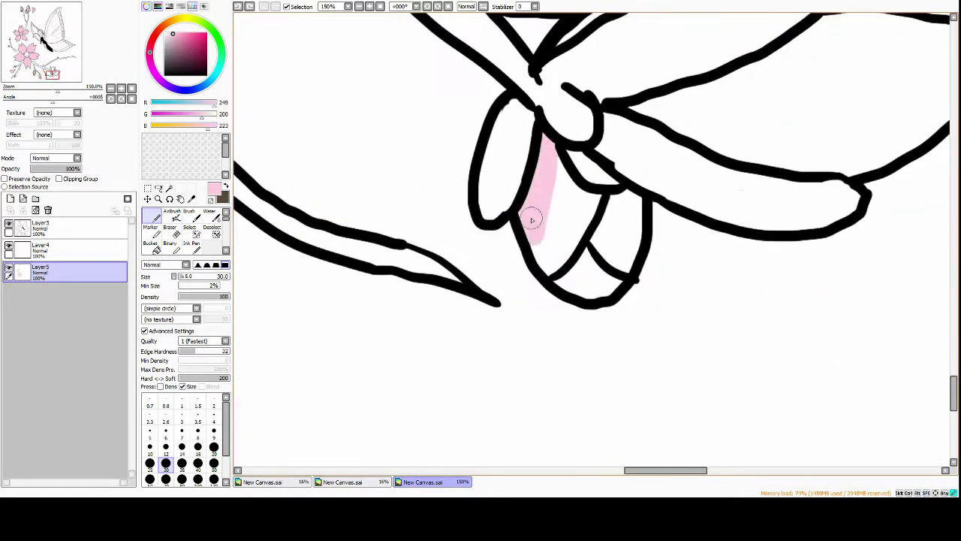
drag(556, 162, 577, 283)
scroll(577, 284, right, 3)
scroll(577, 283, up, 2)
mouse_move(386, 86)
mouse_down()
mouse_move(547, 47)
mouse_move(487, 232)
mouse_move(751, 150)
mouse_move(533, 219)
mouse_move(743, 128)
mouse_up()
Fill the petals of the upper bud in the lower-right cluster with light pink
scroll(743, 127, up, 4)
scroll(744, 127, left, 2)
drag(488, 120, 393, 172)
drag(421, 248, 594, 97)
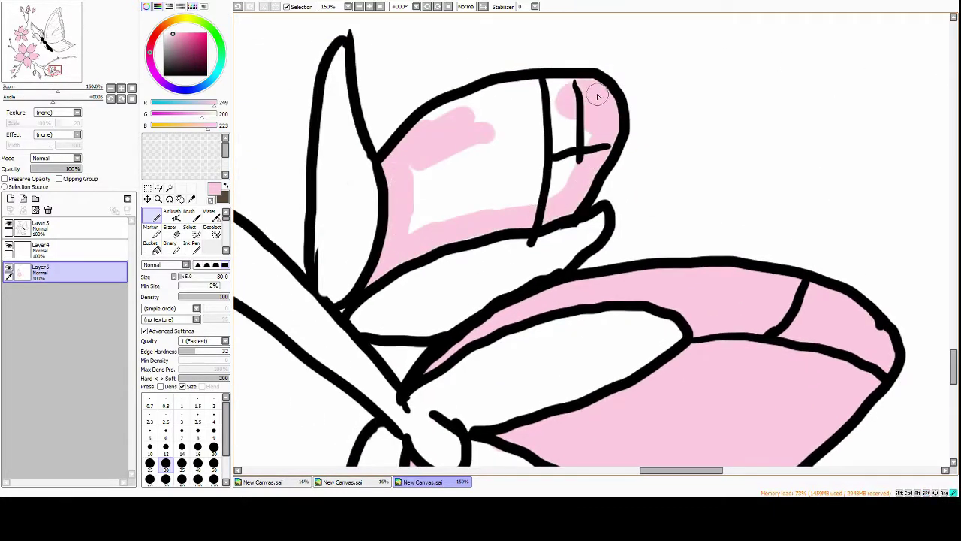
drag(450, 98, 578, 160)
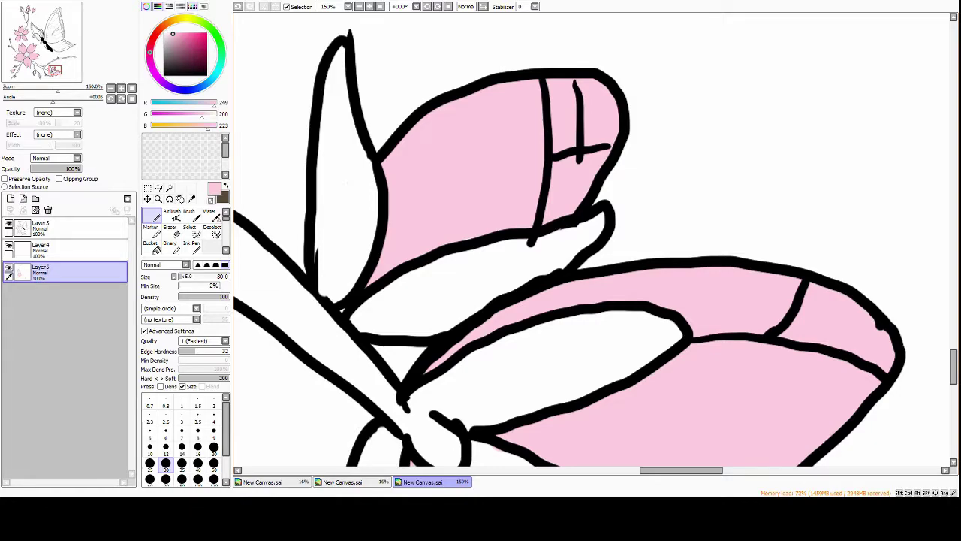
Fill the tiny buds on the long right branch and upper stem with light pink, and set up layers named Petals and Leaves
scroll(593, 241, down, 2)
scroll(593, 241, left, 3)
scroll(593, 240, right, 3)
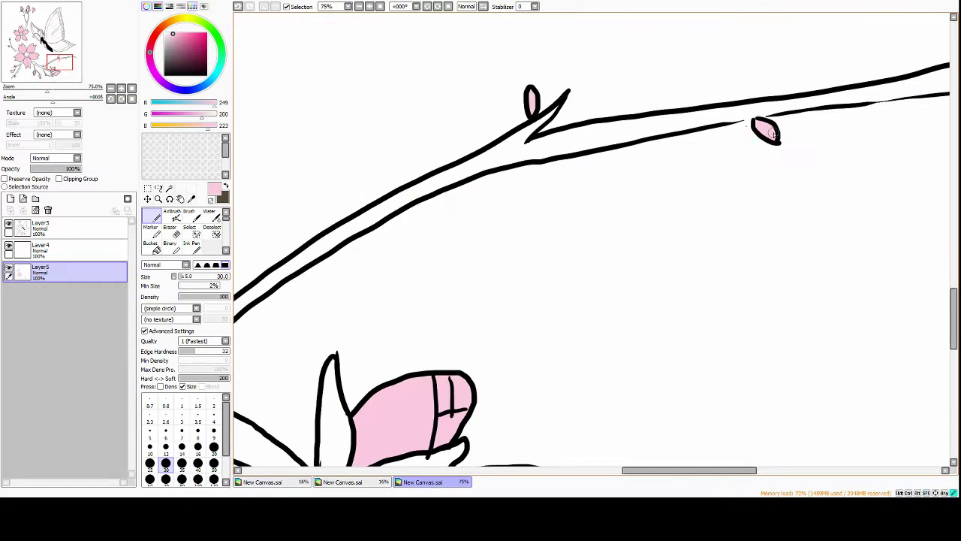
scroll(728, 136, down, 2)
scroll(728, 136, left, 5)
scroll(728, 136, up, 5)
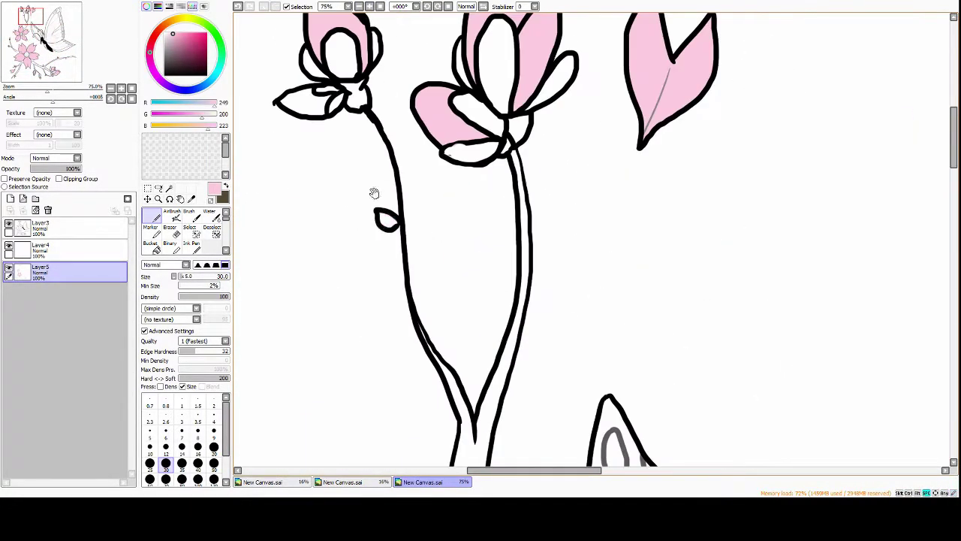
scroll(373, 193, down, 5)
scroll(402, 66, up, 4)
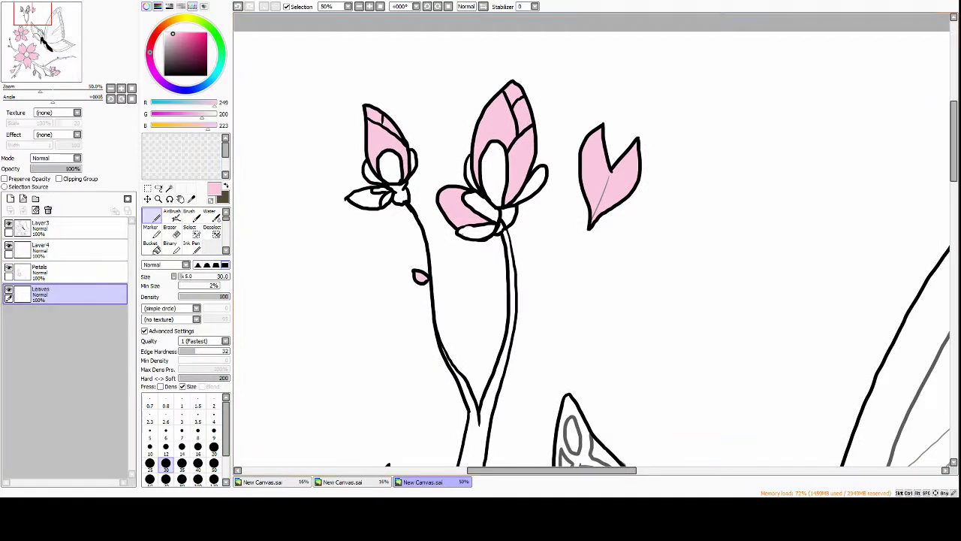
Choose a dusky red and fill the sepals of the large top bud on the Leaves layer
scroll(525, 225, up, 2)
drag(181, 37, 186, 46)
scroll(526, 225, up, 2)
drag(365, 133, 393, 133)
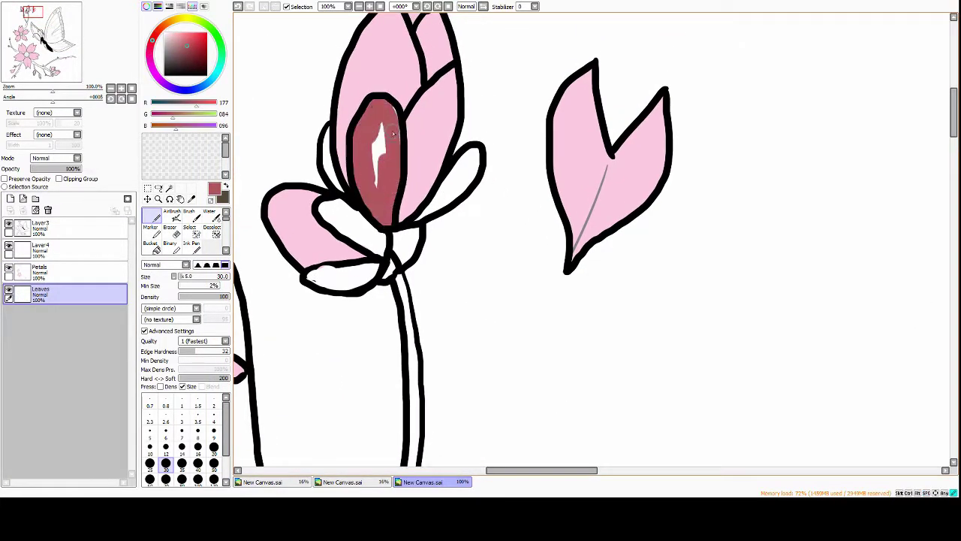
mouse_move(328, 209)
mouse_down()
mouse_move(409, 240)
mouse_move(338, 278)
mouse_move(364, 267)
mouse_up()
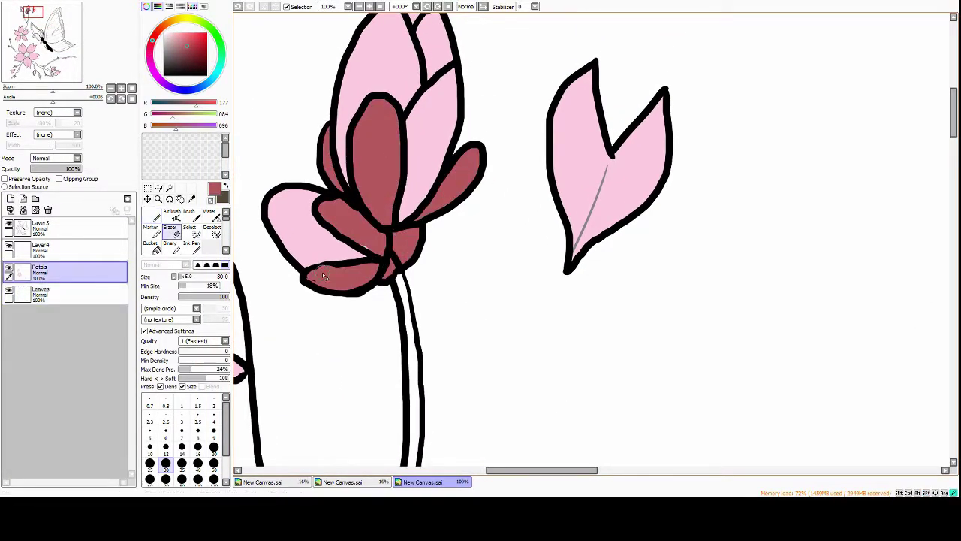
Erase the stray pink around the lower sepals of the large top bud on the Petals layer
click(45, 271)
alt+click(318, 194)
drag(319, 194, 330, 30)
scroll(481, 225, down, 1)
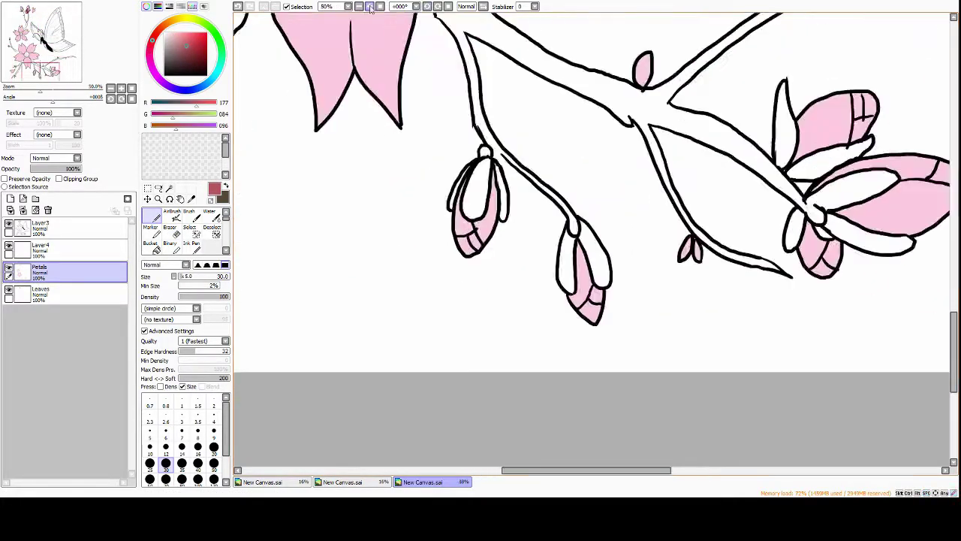
Fill the sepals of the two hanging buds with the dusky red
scroll(450, 150, up, 1)
alt+click(432, 88)
mouse_move(362, 202)
mouse_down()
mouse_move(411, 111)
mouse_move(420, 210)
mouse_up()
drag(454, 112, 466, 218)
drag(534, 225, 445, 184)
drag(518, 218, 503, 316)
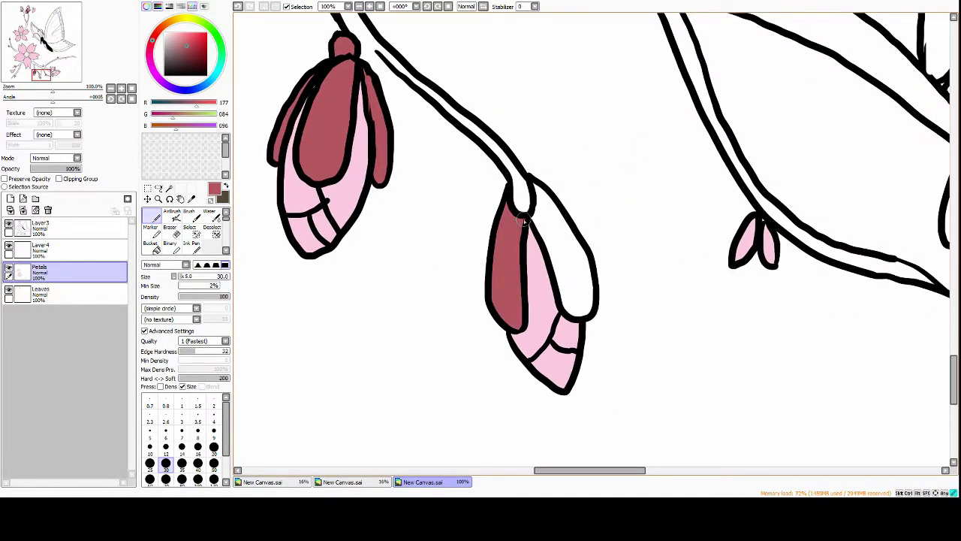
mouse_move(575, 308)
mouse_down()
mouse_move(541, 195)
mouse_move(482, 170)
mouse_up()
drag(482, 217, 462, 203)
Fill the sepals and bases of the lower-right bud cluster with the dusky red
drag(526, 199, 638, 120)
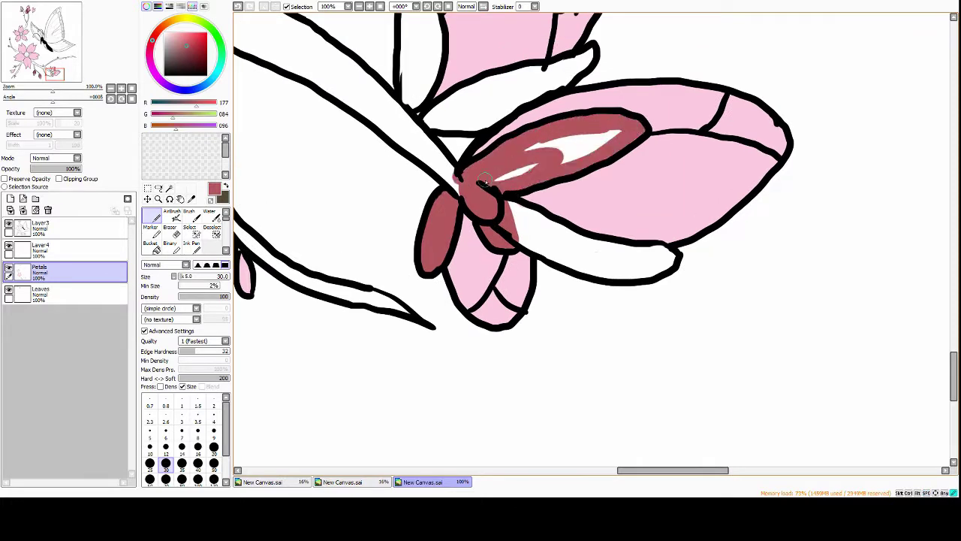
scroll(443, 217, down, 1)
drag(409, 191, 554, 240)
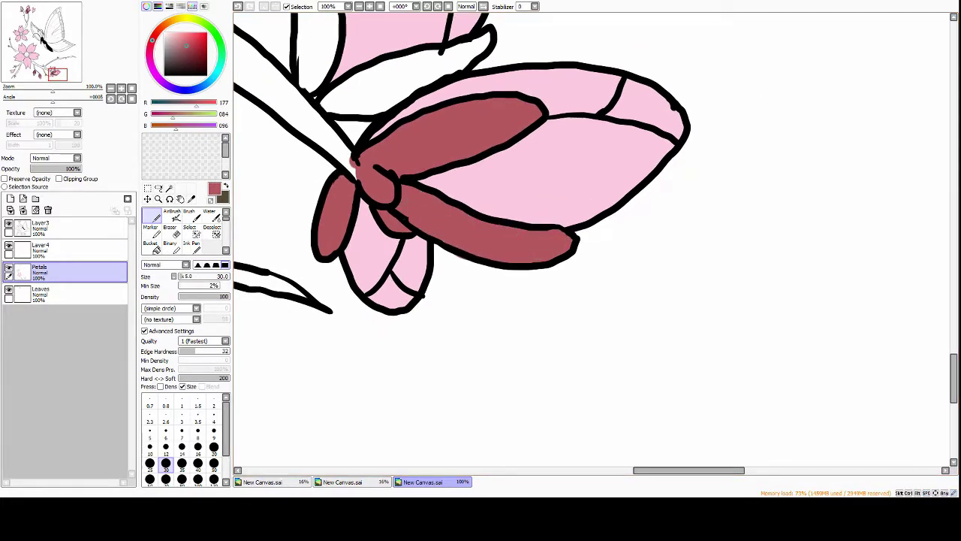
drag(451, 188, 507, 300)
mouse_move(376, 45)
mouse_down()
mouse_move(371, 202)
mouse_move(548, 154)
mouse_up()
Erase stray line art at the lower-right bud cluster on Layer3
click(40, 226)
drag(436, 210, 491, 176)
scroll(492, 176, down, 5)
scroll(361, 75, up, 4)
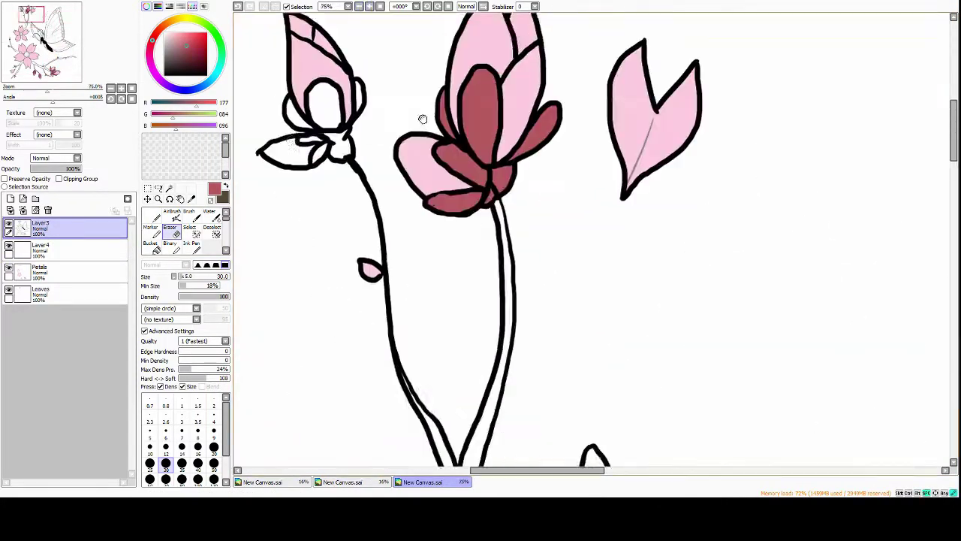
Fill the sepals of the small top bud with the dusky red on the Leaves layer
click(154, 218)
click(40, 270)
click(82, 299)
mouse_move(341, 177)
mouse_down()
mouse_move(383, 181)
mouse_move(386, 211)
mouse_up()
Add a layer between Petals and Leaves, fill both blossom centres with brown, and save the drawing
scroll(416, 277, down, 4)
scroll(342, 113, up, 3)
key(ctrl+shift+n)
drag(338, 86, 341, 124)
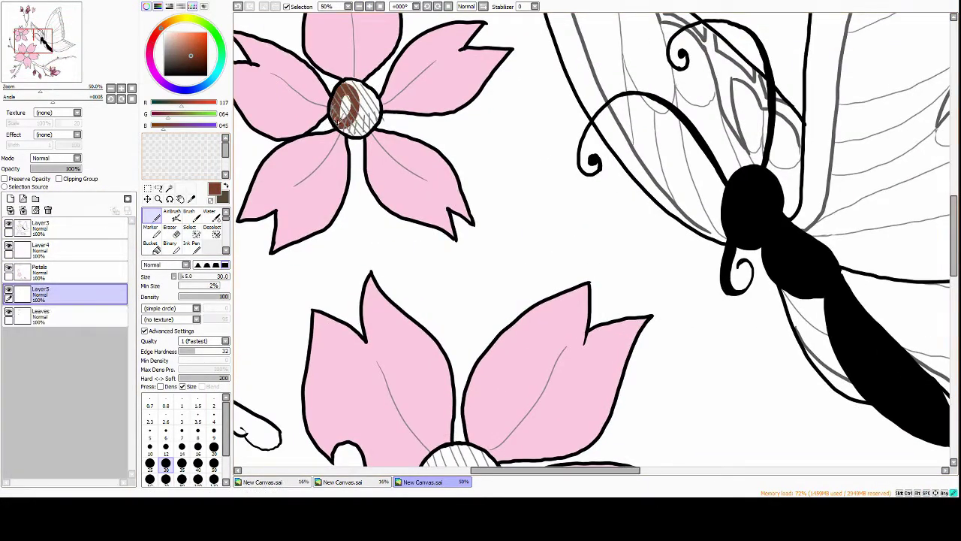
scroll(341, 124, up, 2)
mouse_move(435, 278)
mouse_down()
mouse_move(451, 195)
mouse_move(443, 263)
mouse_up()
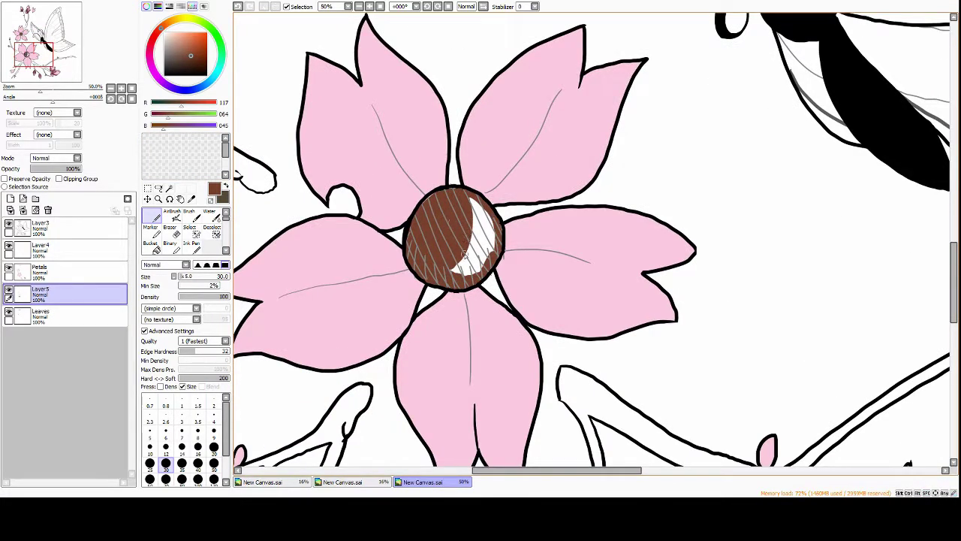
drag(480, 203, 458, 271)
scroll(422, 95, down, 4)
key(ctrl+s)
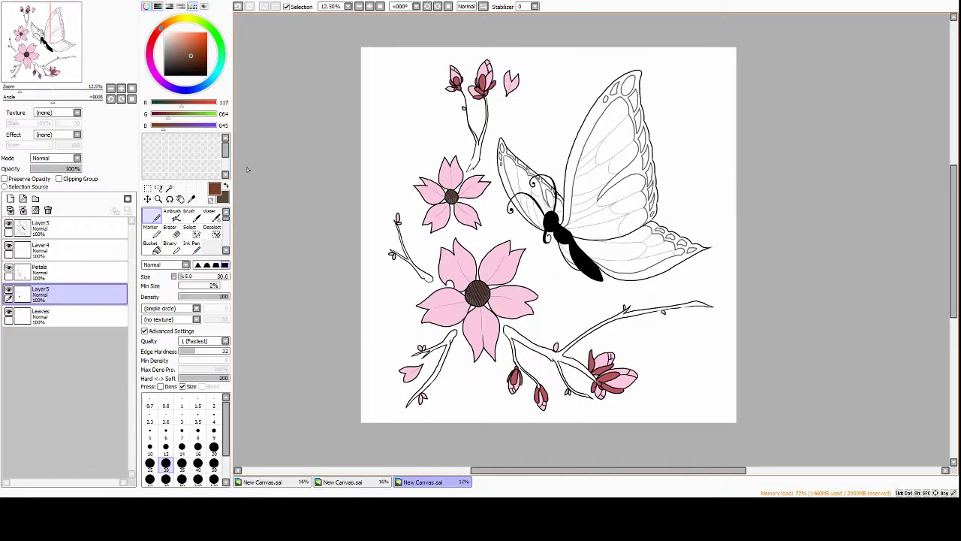
Recolour the thin detail lines on Layer4 black and the blossom centres dark brown
scroll(453, 204, up, 4)
key(ctrl+shift+n)
key(ctrl+z)
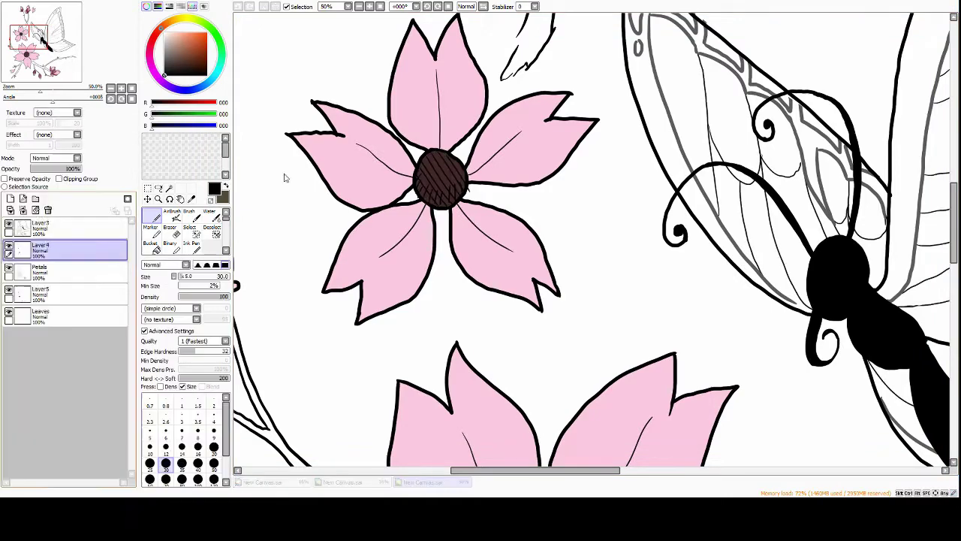
scroll(283, 176, up, 1)
scroll(283, 175, down, 1)
Fill the two upper stems and their shared branch with dark brown on Layer5, using pen size 20 for the wider parts
click(68, 293)
scroll(415, 217, up, 2)
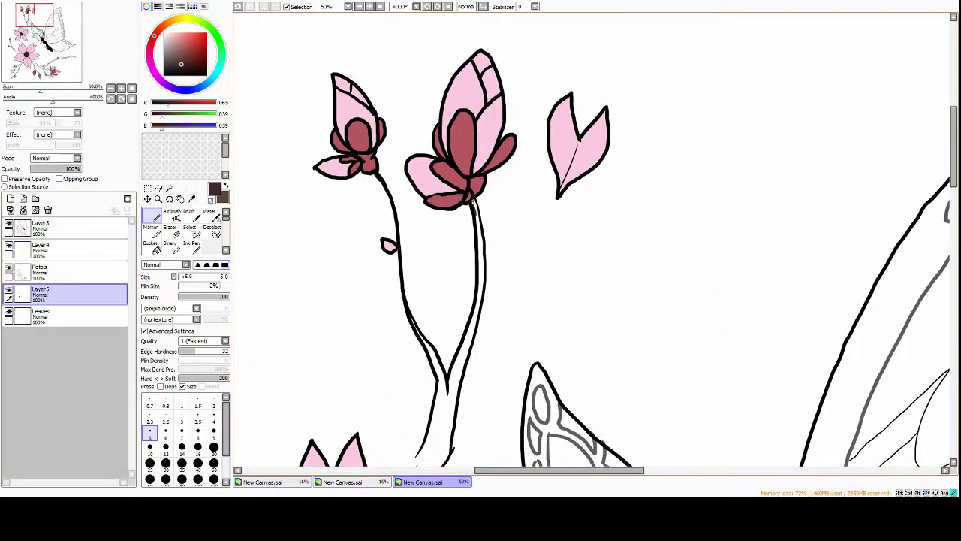
drag(400, 424, 436, 299)
drag(382, 346, 404, 245)
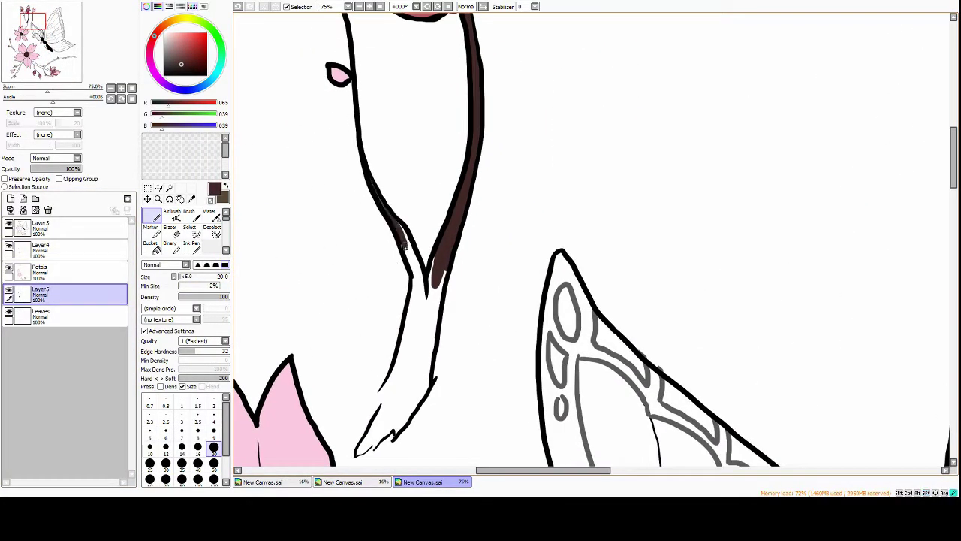
mouse_move(411, 323)
mouse_down()
mouse_move(376, 398)
mouse_move(430, 365)
mouse_up()
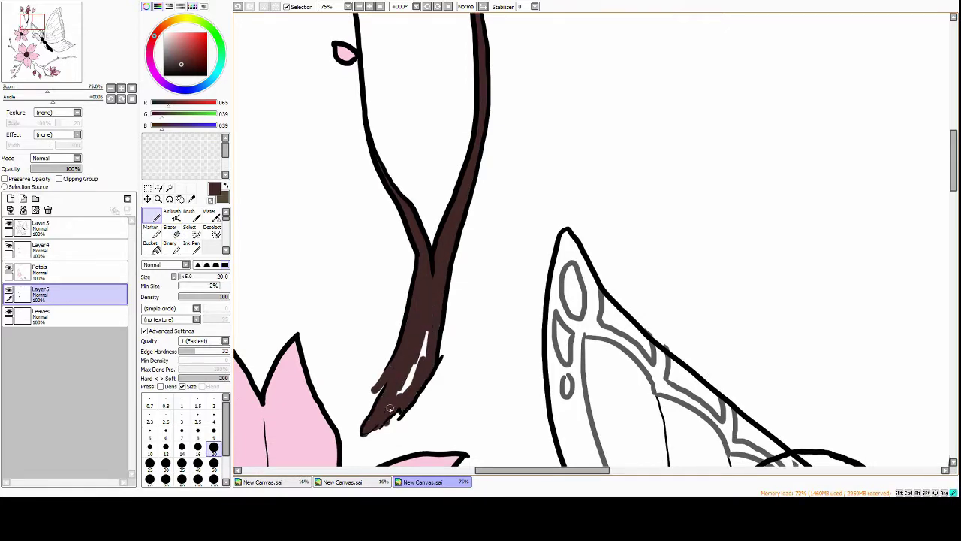
Erase excess brown at the broken lower end of the upper branch and blend its tip with the Water tool
key(e)
mouse_move(378, 436)
mouse_down()
mouse_move(401, 393)
mouse_move(385, 317)
mouse_up()
key(w)
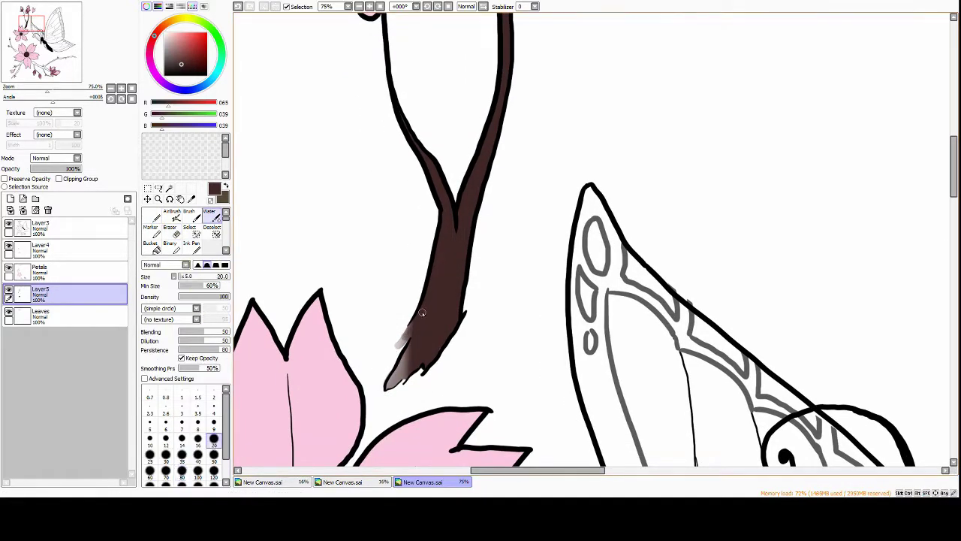
scroll(382, 36, down, 5)
scroll(418, 133, up, 5)
Fill the forked twig left of the large blossom with dark brown
key(n)
mouse_move(331, 71)
mouse_down()
mouse_move(375, 214)
mouse_move(435, 330)
mouse_up()
mouse_move(331, 259)
mouse_down()
mouse_move(301, 244)
mouse_move(406, 305)
mouse_up()
mouse_move(420, 318)
mouse_down()
mouse_move(406, 283)
mouse_move(495, 379)
mouse_up()
drag(450, 314, 534, 390)
drag(484, 364, 467, 342)
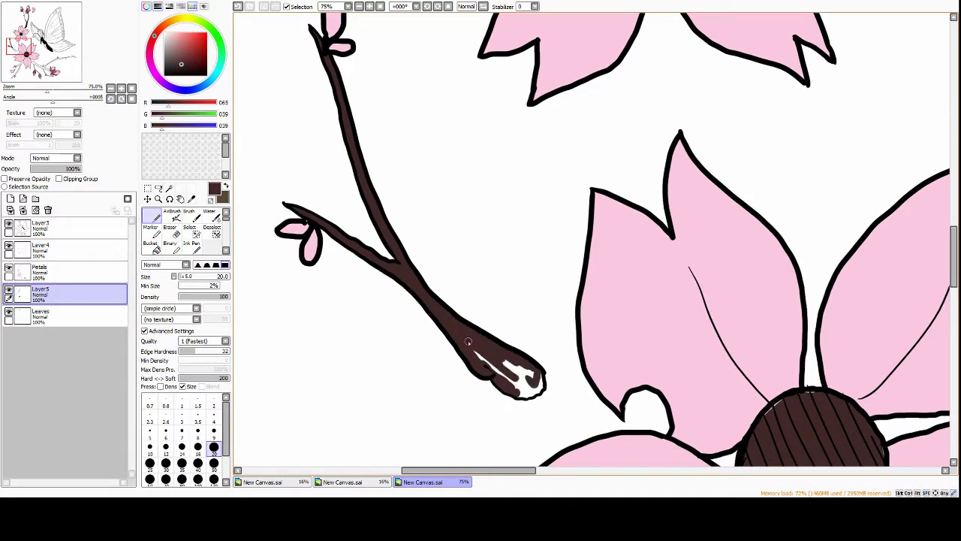
drag(529, 389, 432, 225)
Fill the forked lower-left branch with dark brown
drag(432, 226, 404, 238)
drag(591, 171, 582, 177)
mouse_move(582, 176)
mouse_down()
mouse_move(561, 179)
mouse_move(594, 119)
mouse_up()
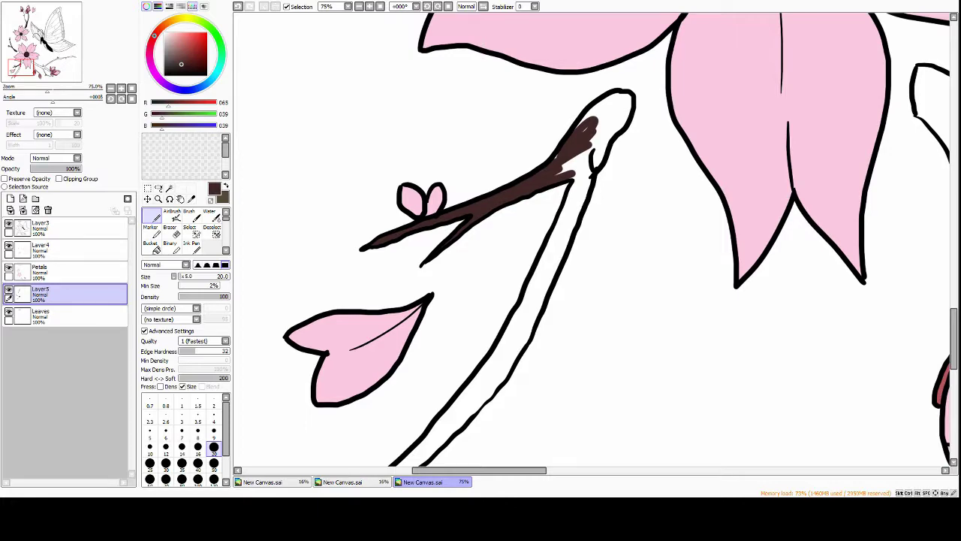
drag(606, 140, 571, 225)
scroll(570, 225, down, 3)
scroll(549, 244, down, 3)
mouse_move(586, 169)
mouse_down()
mouse_move(548, 245)
mouse_move(468, 307)
mouse_move(526, 240)
mouse_up()
Fill the thin stem running from the start of the lower-right branch down to the hanging buds with dark brown
scroll(511, 282, down, 3)
scroll(593, 240, right, 5)
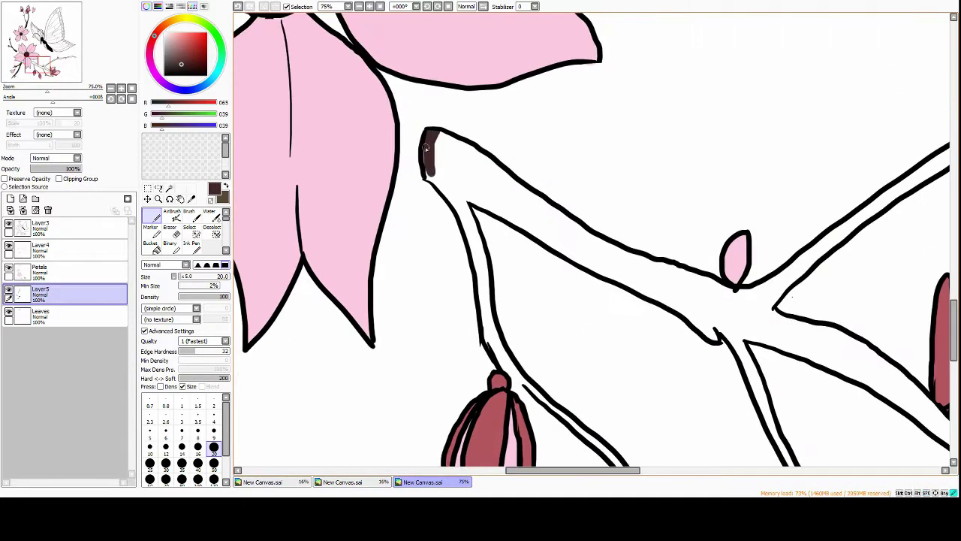
drag(428, 173, 480, 255)
scroll(593, 240, left, 1)
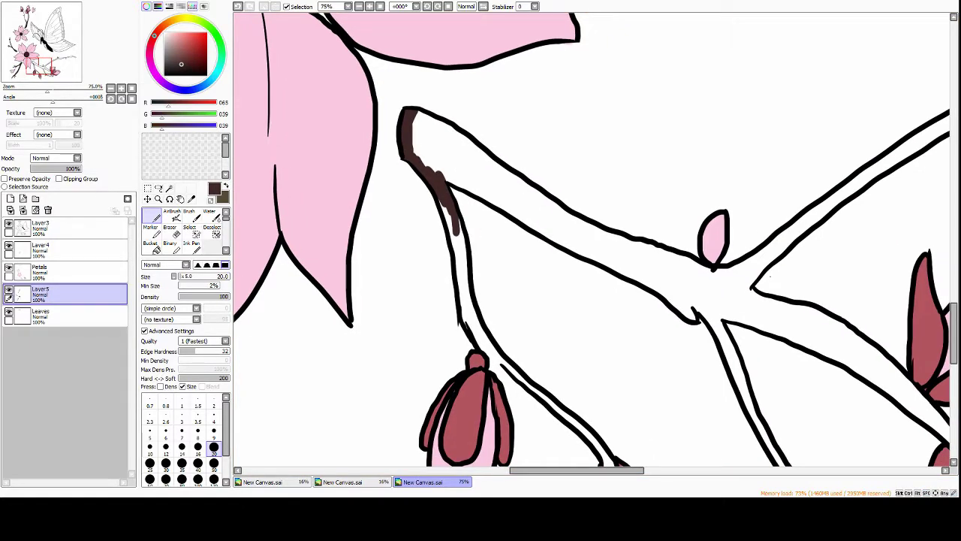
scroll(456, 224, down, 2)
drag(420, 226, 432, 305)
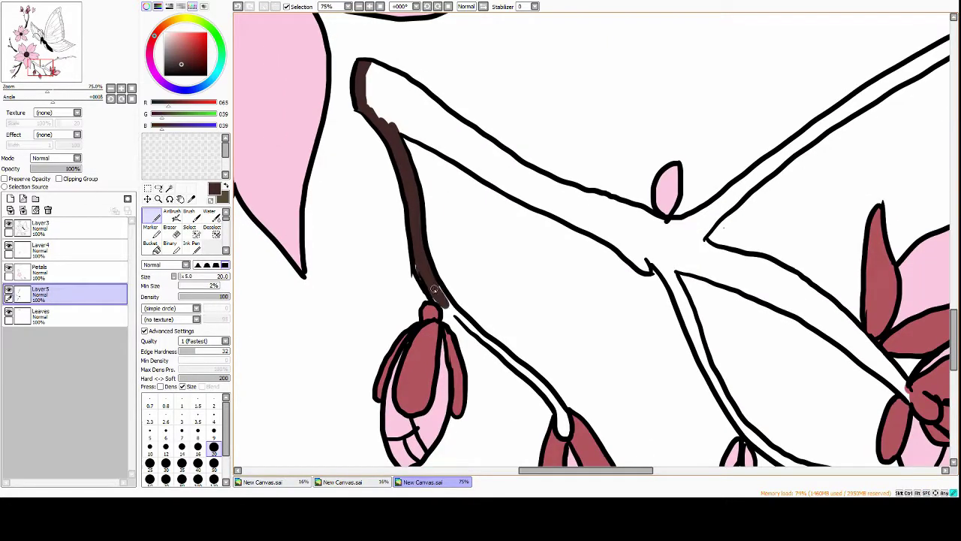
scroll(432, 304, down, 2)
drag(402, 263, 492, 347)
Fill the thick main section of the lower-right branch with dark brown up to the fork
scroll(492, 347, up, 3)
drag(334, 172, 302, 136)
drag(467, 235, 582, 321)
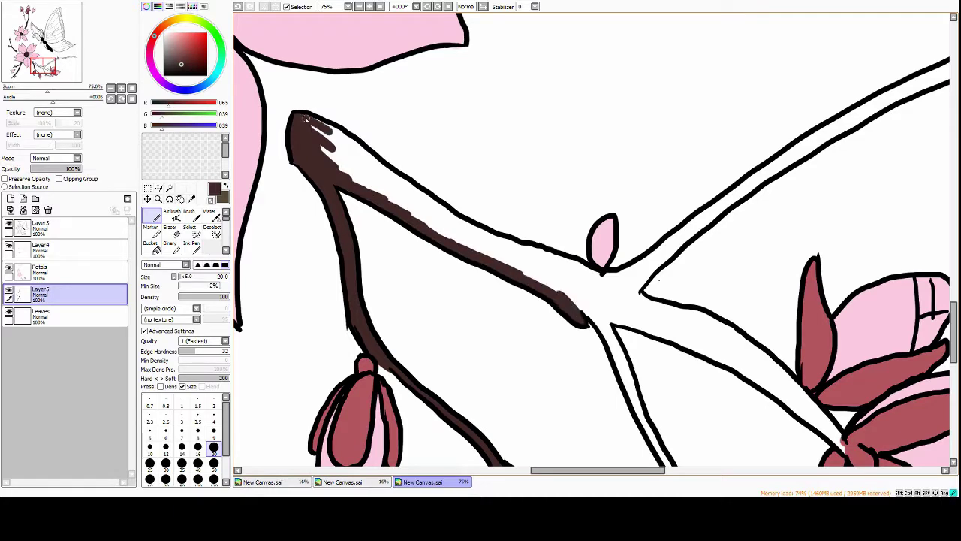
mouse_move(308, 124)
mouse_down()
mouse_move(382, 193)
mouse_move(426, 204)
mouse_move(392, 207)
mouse_move(443, 209)
mouse_move(556, 258)
mouse_move(462, 195)
mouse_up()
drag(488, 214, 439, 237)
Fill the small descending twig and the thick fork leading to the large bud cluster with dark brown
mouse_move(447, 195)
mouse_down()
mouse_move(501, 279)
mouse_move(552, 388)
mouse_up()
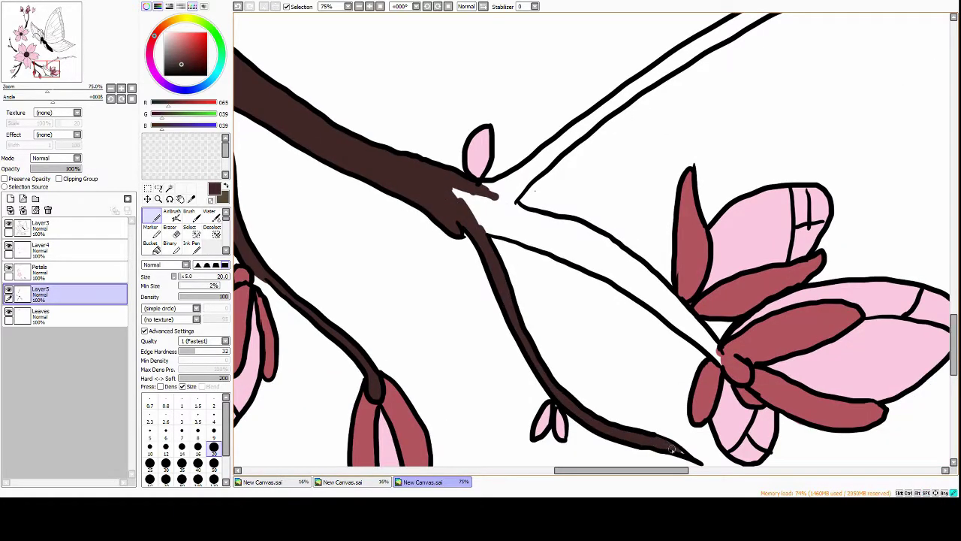
drag(672, 449, 645, 462)
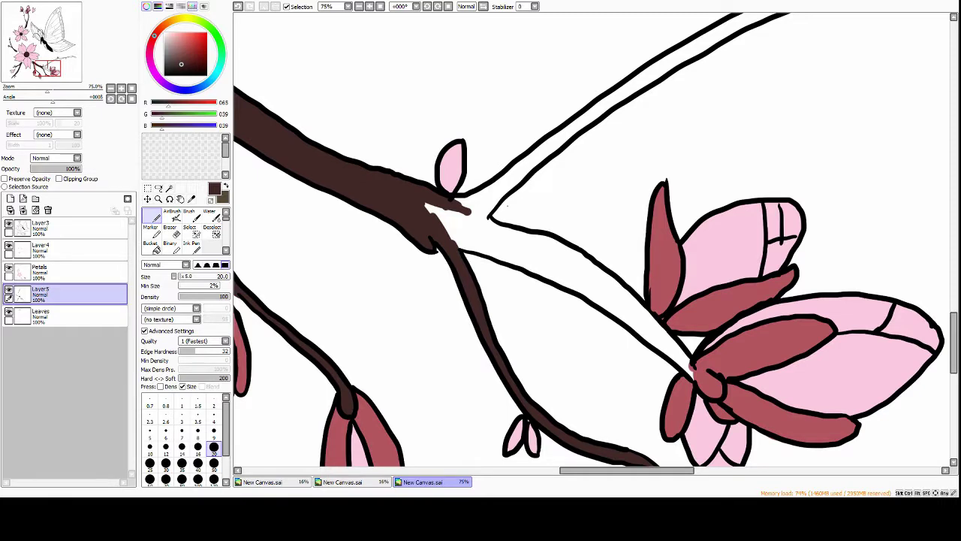
mouse_move(455, 210)
mouse_down()
mouse_move(492, 227)
mouse_move(432, 213)
mouse_move(571, 270)
mouse_up()
drag(461, 199, 638, 308)
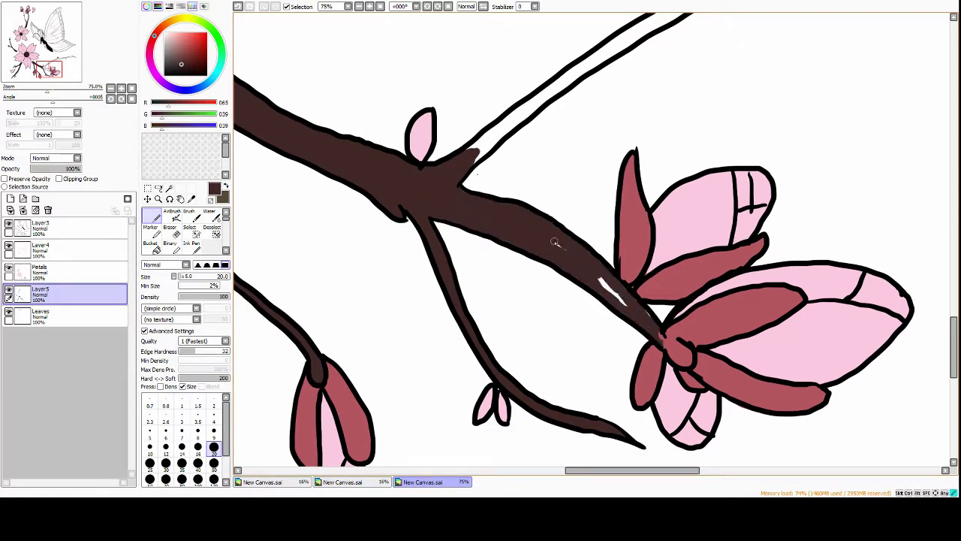
mouse_move(570, 188)
mouse_down()
mouse_move(570, 264)
mouse_move(492, 319)
mouse_up()
Fill the long upper fork of the lower-right branch with dark brown, out to its tip
mouse_move(482, 214)
mouse_down()
mouse_move(623, 123)
mouse_move(562, 141)
mouse_up()
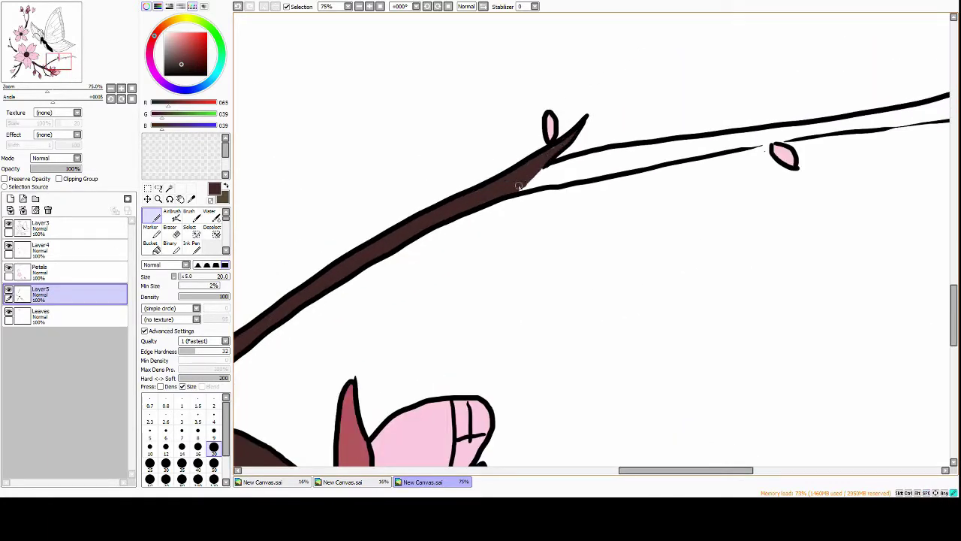
drag(518, 186, 593, 158)
drag(593, 158, 535, 169)
drag(618, 167, 682, 150)
mouse_move(682, 150)
mouse_down()
mouse_move(602, 163)
mouse_move(690, 152)
mouse_up()
drag(689, 152, 537, 163)
drag(618, 147, 682, 146)
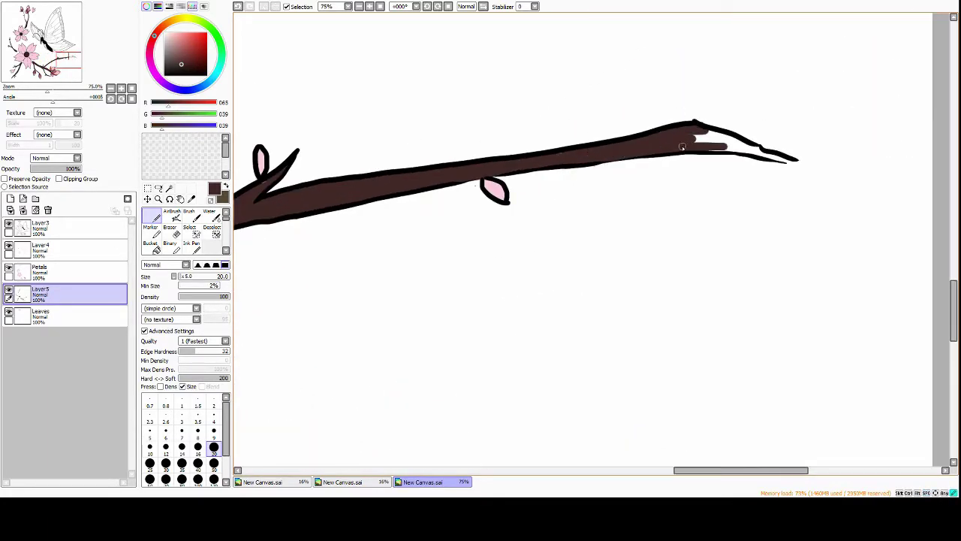
Group the petal, branch and leaf colour layers into a folder and add a new layer for the butterfly's colour
click(381, 6)
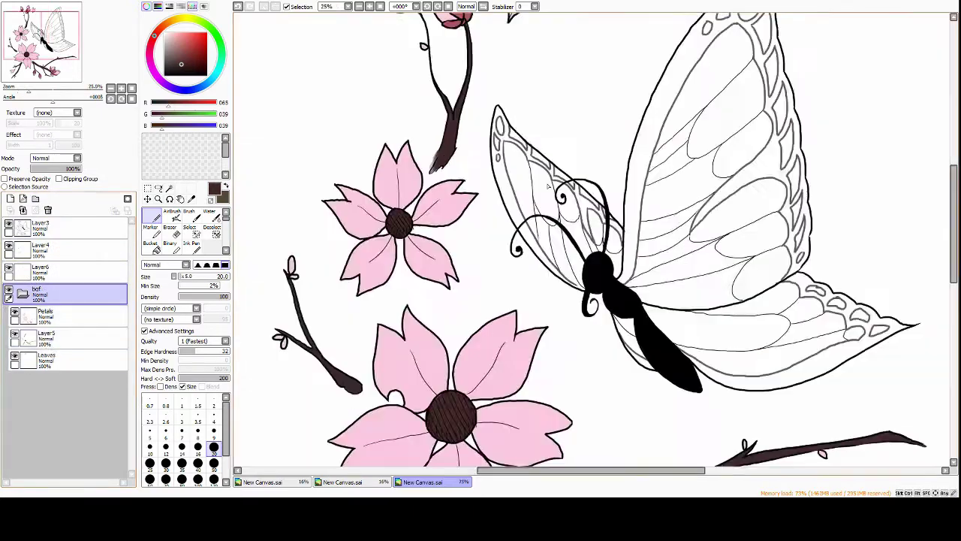
scroll(548, 186, up, 1)
click(11, 198)
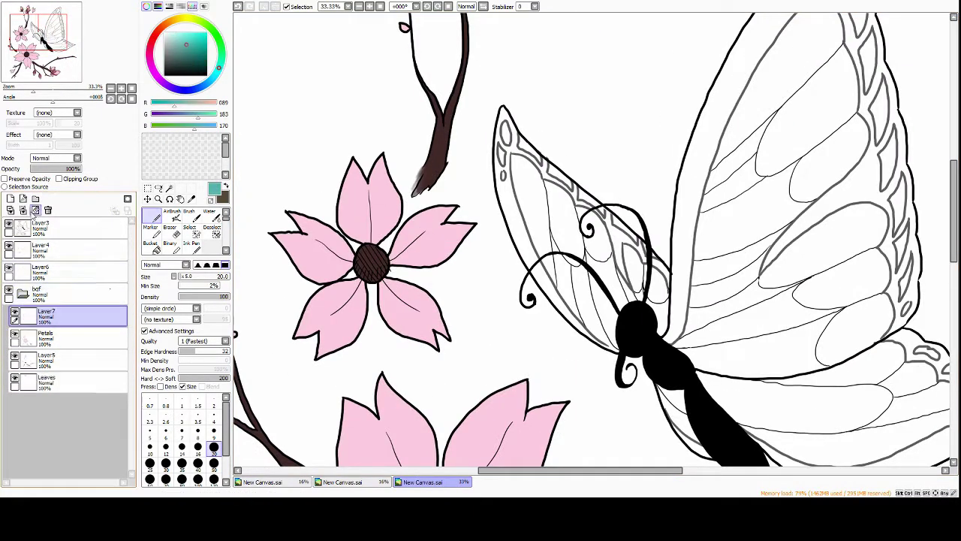
Paint the outer edges of the butterfly's small left wing with teal (89, 183, 170), using pen size 40
drag(526, 169, 444, 180)
scroll(444, 180, up, 1)
drag(258, 52, 286, 85)
mouse_move(312, 54)
mouse_down()
mouse_move(332, 191)
mouse_move(360, 274)
mouse_up()
key(e)
key(n)
drag(331, 244, 488, 417)
drag(451, 226, 462, 264)
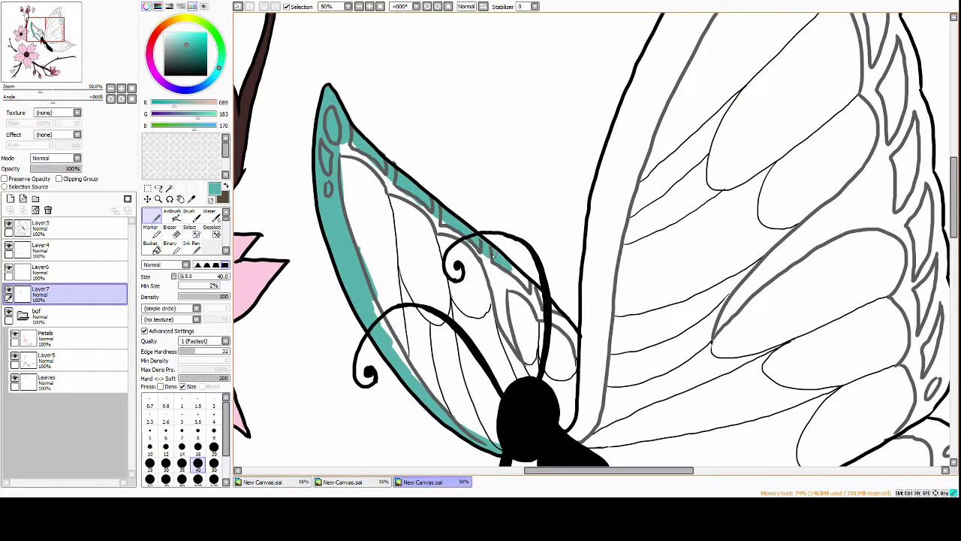
Fill the rest of the small left wing with teal, using pen size 70 for the interior
drag(386, 170, 543, 313)
mouse_move(340, 143)
mouse_down()
mouse_move(370, 197)
mouse_move(450, 248)
mouse_up()
click(166, 478)
mouse_move(376, 210)
mouse_down()
mouse_move(557, 338)
mouse_move(439, 248)
mouse_move(480, 421)
mouse_up()
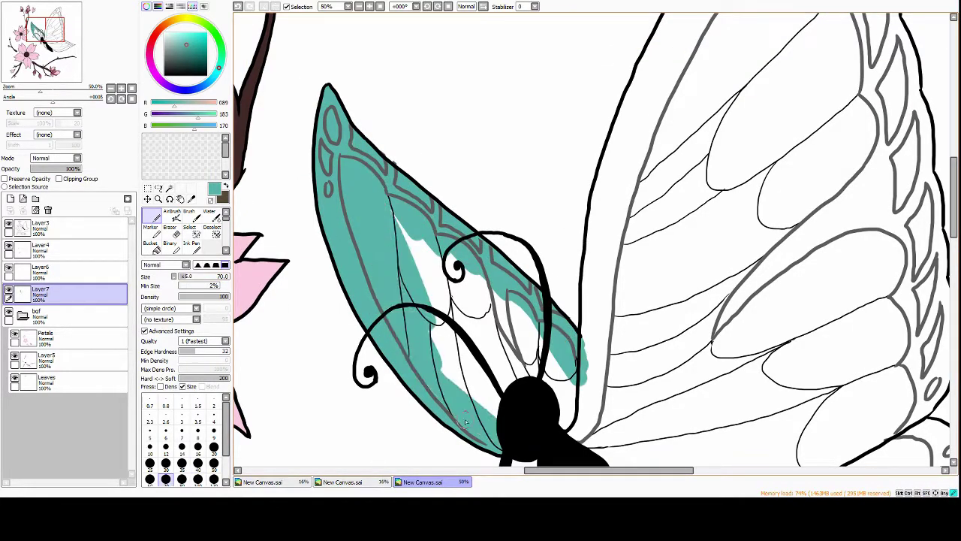
drag(421, 240, 495, 406)
drag(548, 352, 585, 436)
Paint teal along the left edge and around the tip of the large upper wing
drag(643, 203, 521, 201)
mouse_move(485, 285)
mouse_down()
mouse_move(469, 188)
mouse_move(418, 230)
mouse_move(488, 106)
mouse_up()
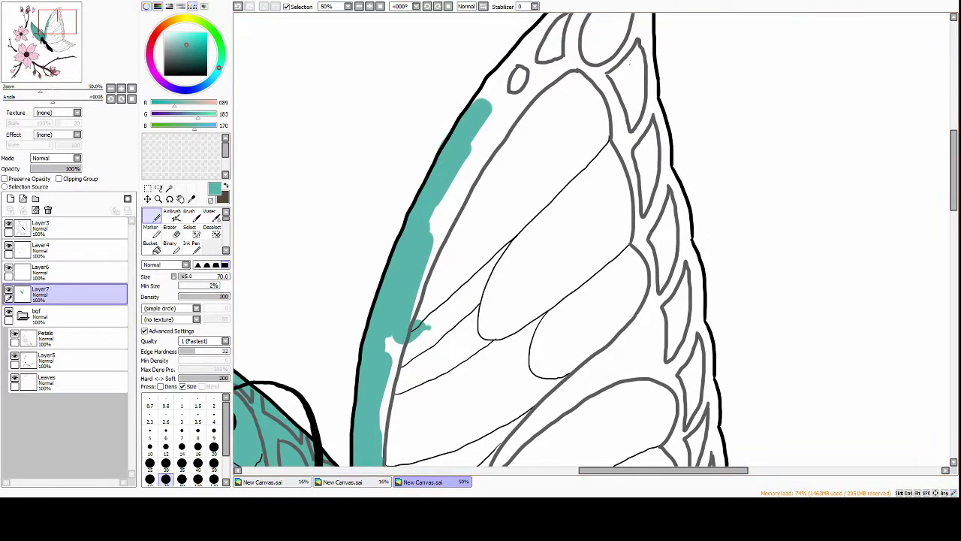
drag(515, 176, 568, 146)
drag(481, 188, 391, 292)
mouse_move(398, 172)
mouse_down()
mouse_move(510, 75)
mouse_move(563, 64)
mouse_up()
drag(526, 225, 499, 177)
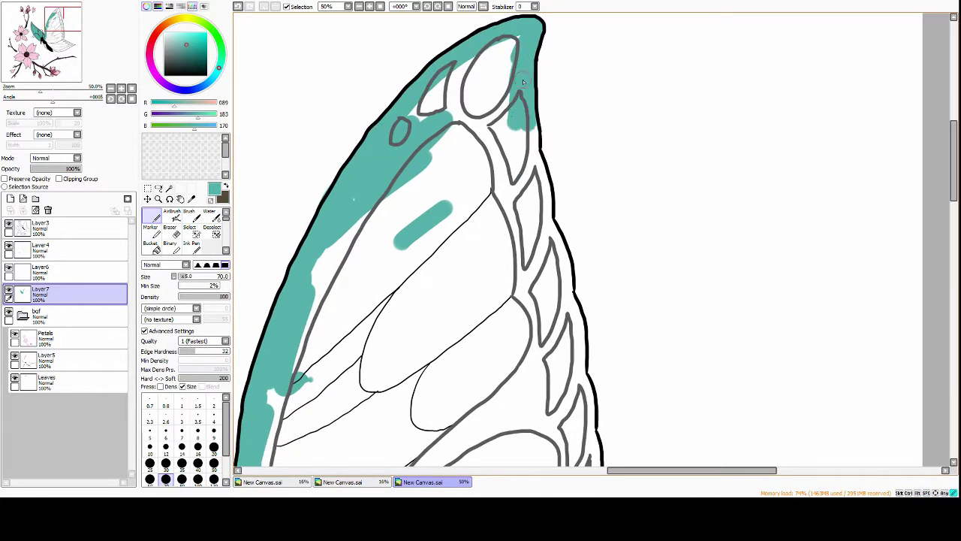
Paint teal along the right edge of the large upper wing and around the borders of the lower wing
drag(518, 123, 541, 203)
mouse_move(596, 234)
mouse_down()
mouse_move(543, 174)
mouse_move(511, 225)
mouse_up()
mouse_move(510, 225)
mouse_down()
mouse_move(495, 169)
mouse_move(510, 222)
mouse_up()
mouse_move(511, 285)
mouse_down()
mouse_move(488, 173)
mouse_move(503, 300)
mouse_up()
mouse_move(503, 300)
mouse_down()
mouse_move(445, 175)
mouse_move(638, 278)
mouse_move(803, 240)
mouse_up()
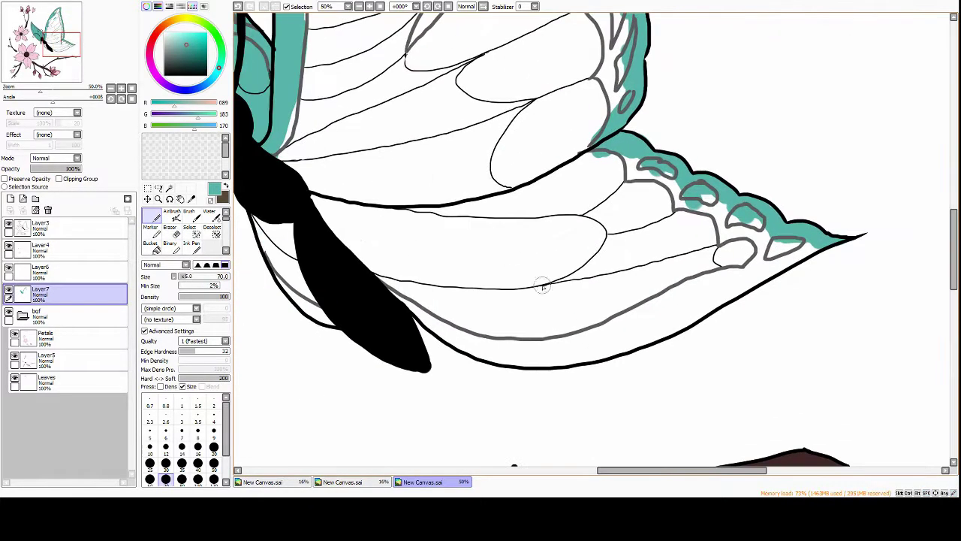
mouse_move(353, 251)
mouse_down()
mouse_move(420, 314)
mouse_move(826, 244)
mouse_up()
key(ctrl+minus)
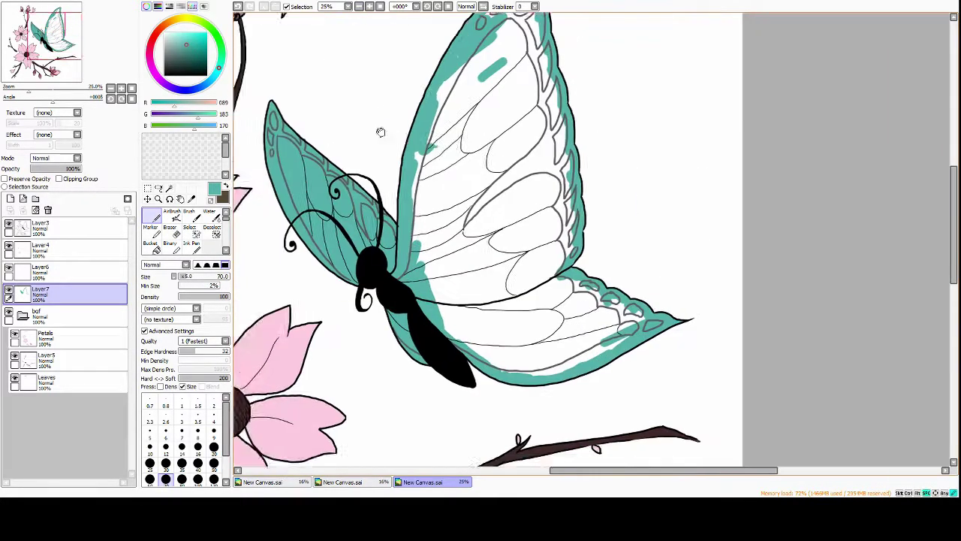
Fill the interior of the large upper wing and the inner part of the lower wing with teal, using pen size 120
drag(459, 149, 466, 217)
drag(488, 82, 450, 331)
drag(518, 135, 459, 360)
drag(525, 270, 465, 406)
drag(466, 405, 454, 324)
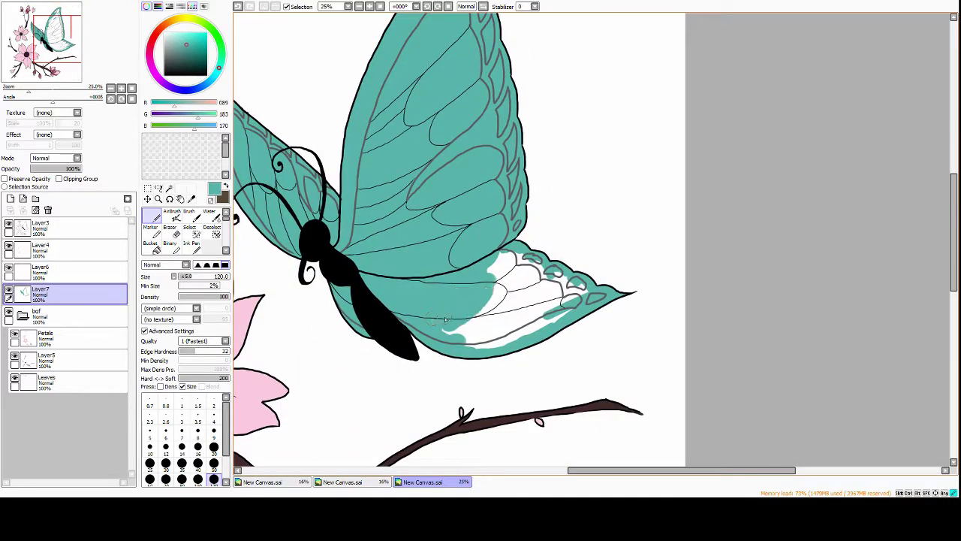
Fill the remaining white area of the lower wing with teal
drag(586, 278, 451, 346)
drag(541, 346, 538, 308)
key(ctrl+minus)
Paint the small left wing's borders in dark teal (44, 102, 108) at pen size 30 on a new layer clipped to the teal base
click(45, 359)
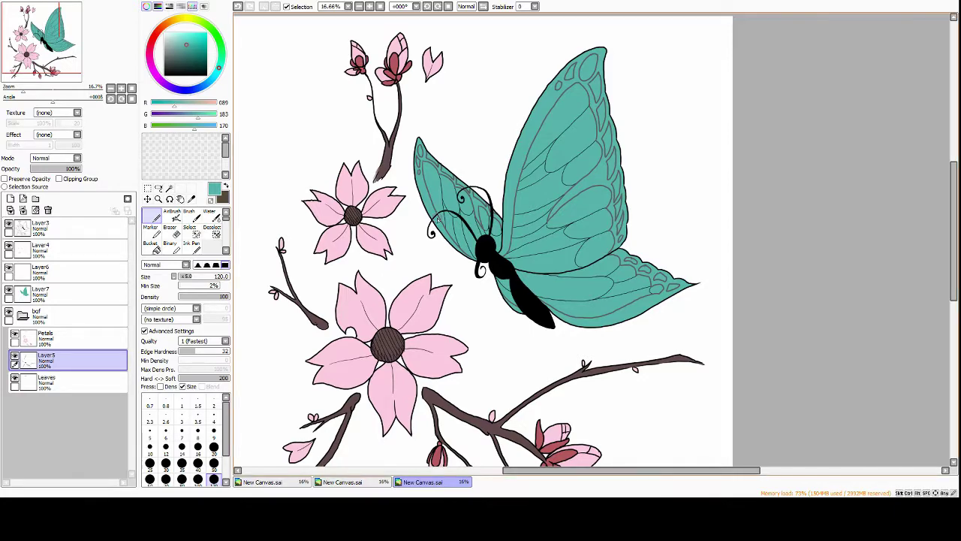
drag(438, 220, 421, 195)
key(ctrl+plus)
key(ctrl+plus)
drag(468, 92, 502, 118)
key(ctrl+plus)
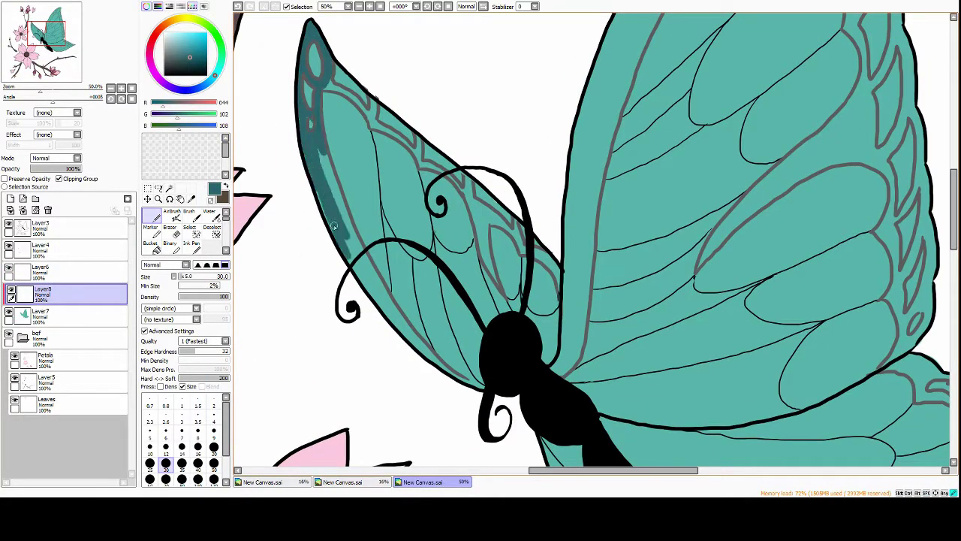
drag(456, 379, 448, 408)
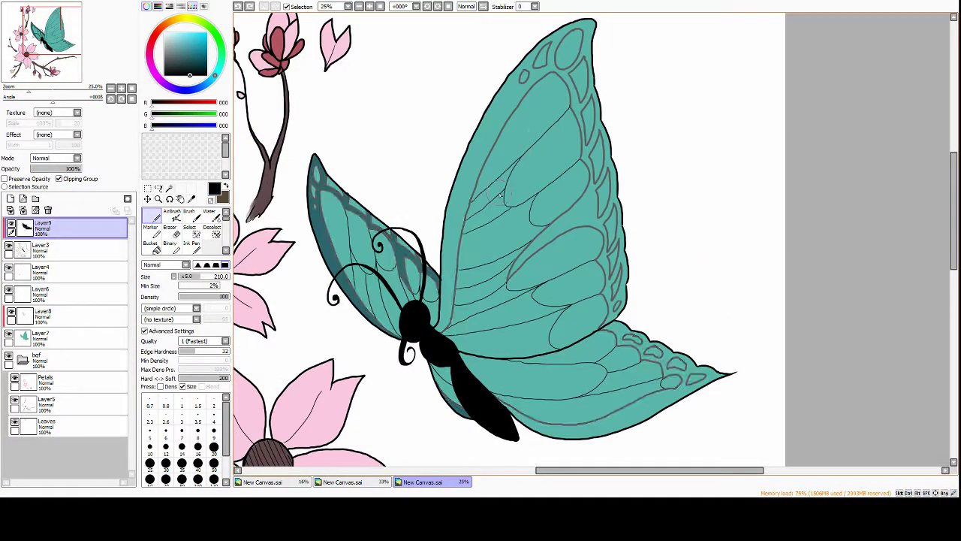
Recolour the butterfly's line art very dark teal on the clipped layer above it, using pen size 210
click(192, 70)
mouse_move(323, 180)
mouse_down()
mouse_move(421, 323)
mouse_move(661, 375)
mouse_move(649, 292)
mouse_up()
key(m)
Set the blending mode of the dark teal wing-border layer to Multiply
click(45, 315)
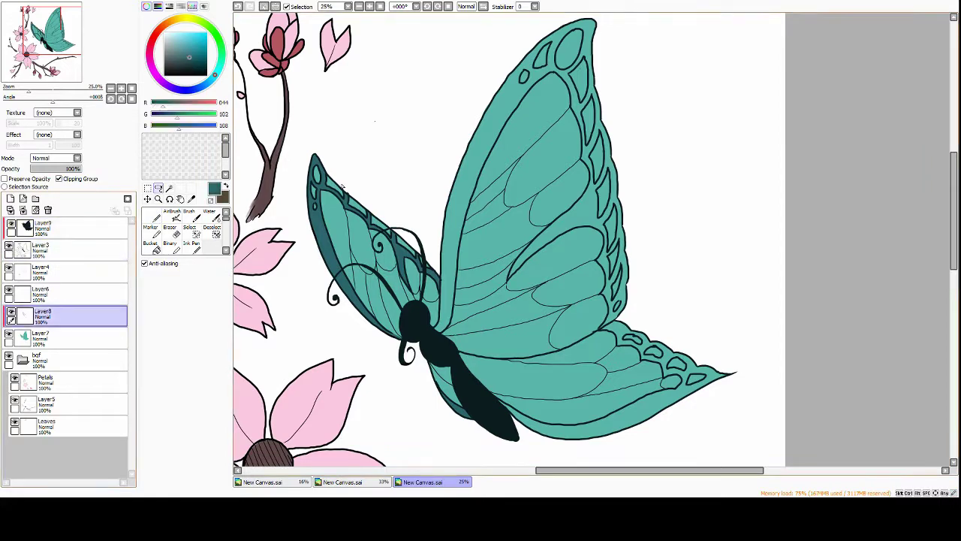
click(55, 158)
click(68, 183)
Paint the large wing's left border and tip dark teal (44, 102, 108), using pen size 70 and then 25 for narrow parts
key(b)
scroll(415, 302, up, 2)
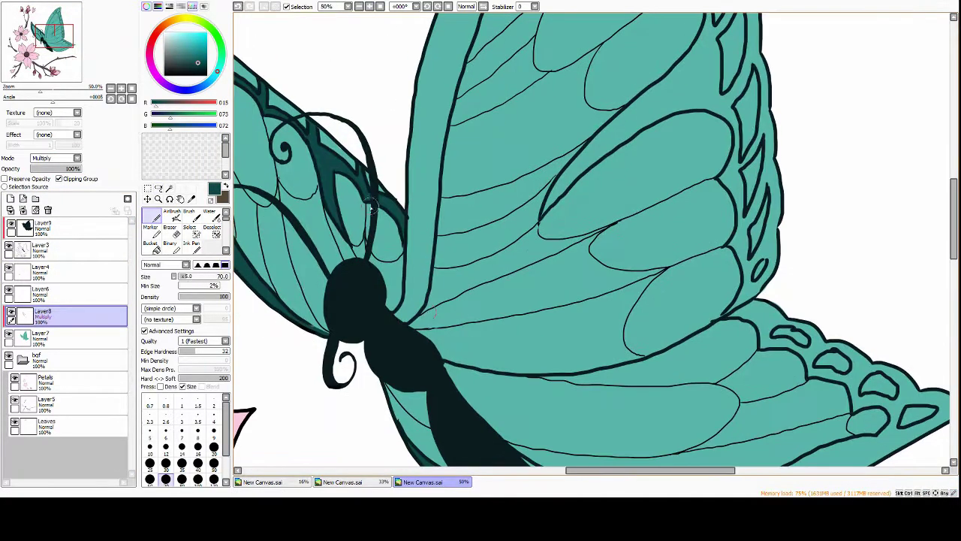
mouse_move(418, 250)
mouse_down()
mouse_move(416, 303)
mouse_move(417, 180)
mouse_up()
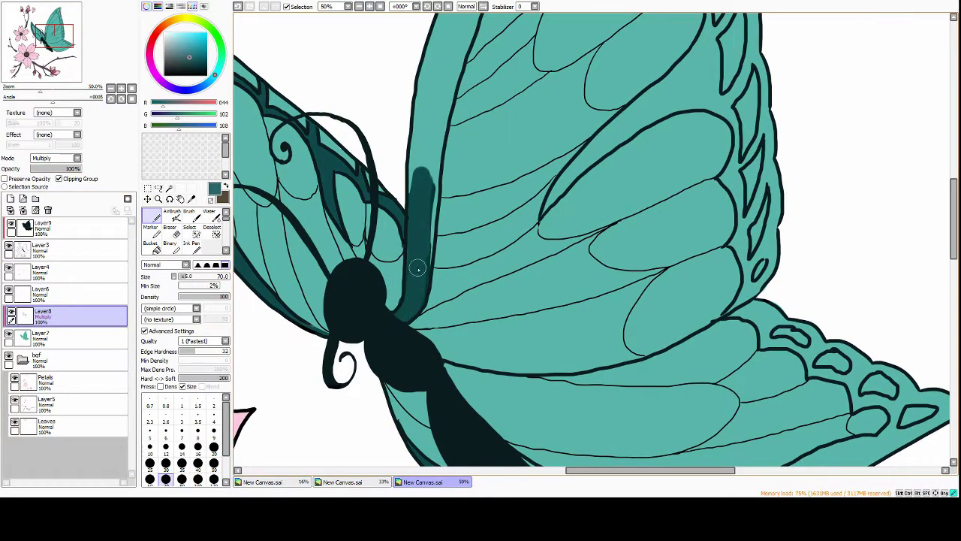
mouse_move(465, 152)
mouse_down()
mouse_move(446, 204)
mouse_move(431, 214)
mouse_up()
mouse_move(406, 217)
mouse_down()
mouse_move(389, 135)
mouse_move(368, 210)
mouse_up()
mouse_move(413, 289)
mouse_down()
mouse_move(401, 197)
mouse_move(390, 256)
mouse_up()
mouse_move(376, 261)
mouse_down()
mouse_move(450, 101)
mouse_move(421, 172)
mouse_up()
mouse_move(338, 238)
mouse_down()
mouse_move(376, 135)
mouse_move(390, 187)
mouse_up()
drag(364, 166, 496, 80)
drag(450, 187, 427, 180)
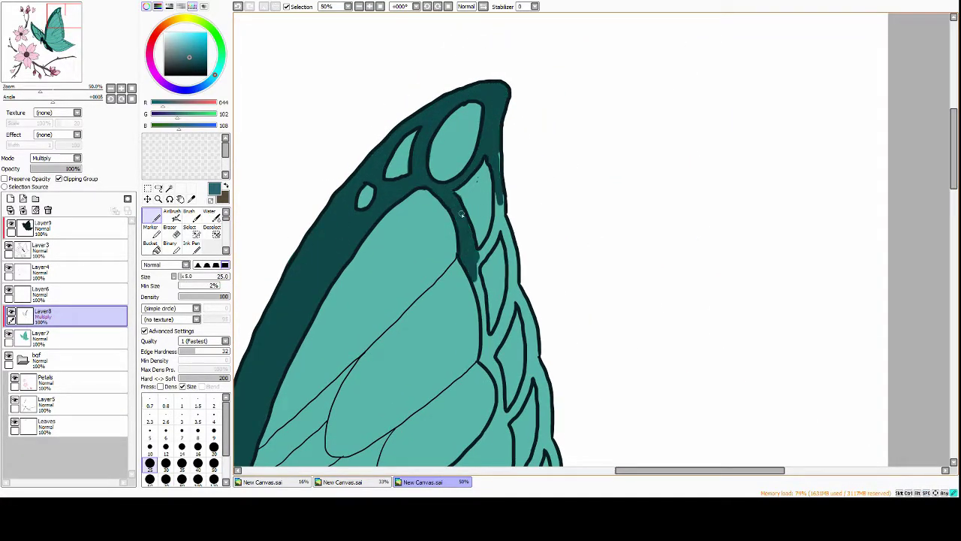
Paint dark teal around the upper right-edge cells and the tapering central band of the large wing, using pen size 25
drag(497, 208, 481, 269)
scroll(528, 200, down, 3)
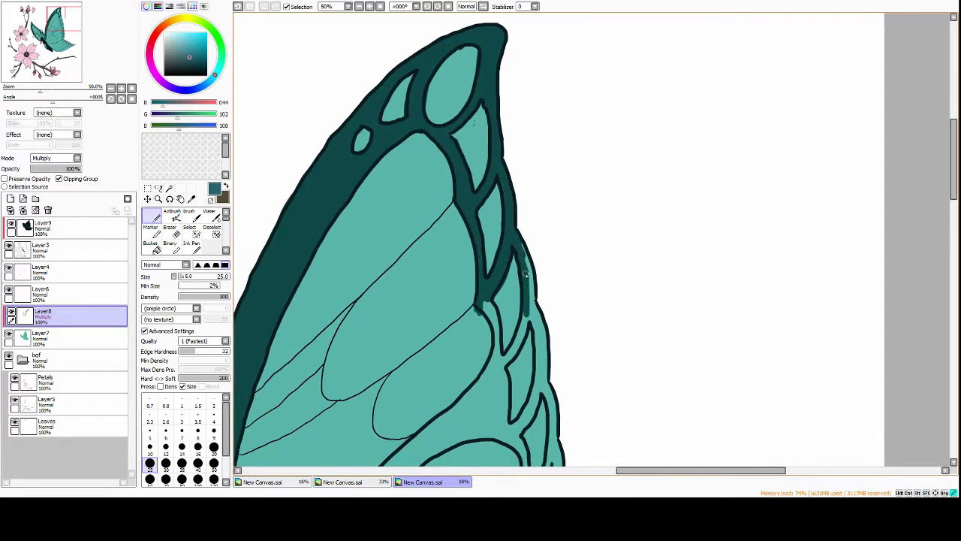
scroll(525, 274, down, 3)
drag(411, 369, 524, 270)
key(e)
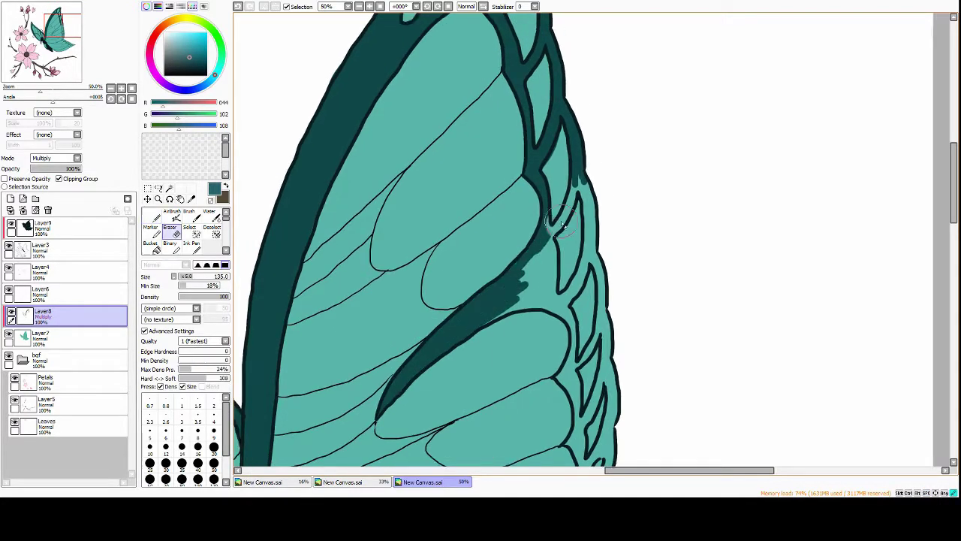
key(n)
mouse_move(554, 180)
mouse_down()
mouse_move(548, 239)
mouse_move(592, 251)
mouse_up()
Paint dark teal around the remaining cells down the large wing's right edge to its lower corner
scroll(520, 268, down, 2)
scroll(505, 316, down, 2)
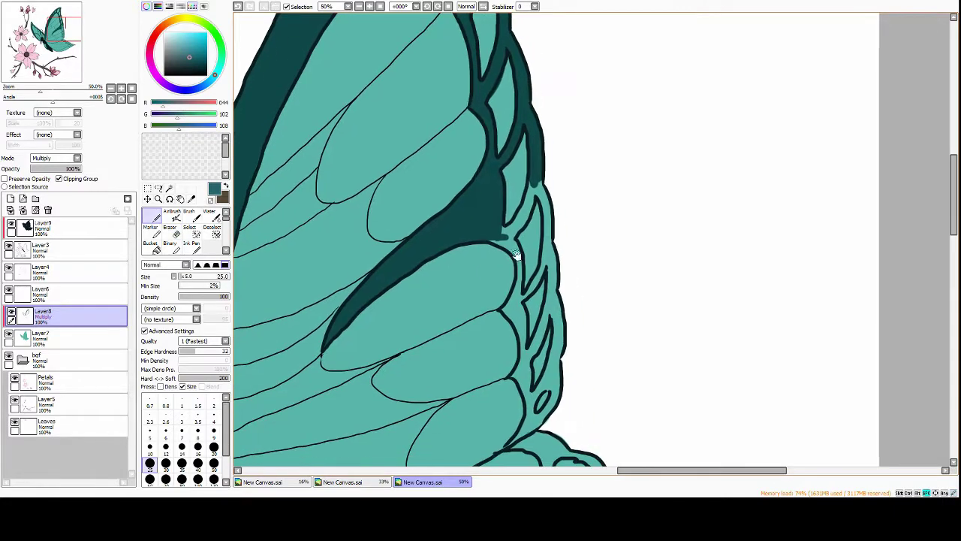
scroll(530, 197, down, 3)
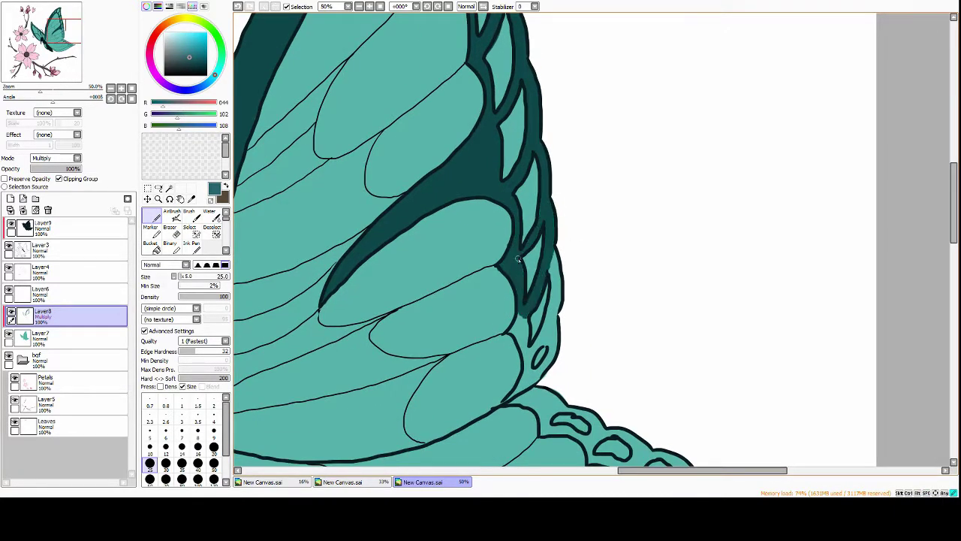
scroll(517, 259, down, 5)
drag(542, 233, 530, 297)
scroll(558, 286, down, 1)
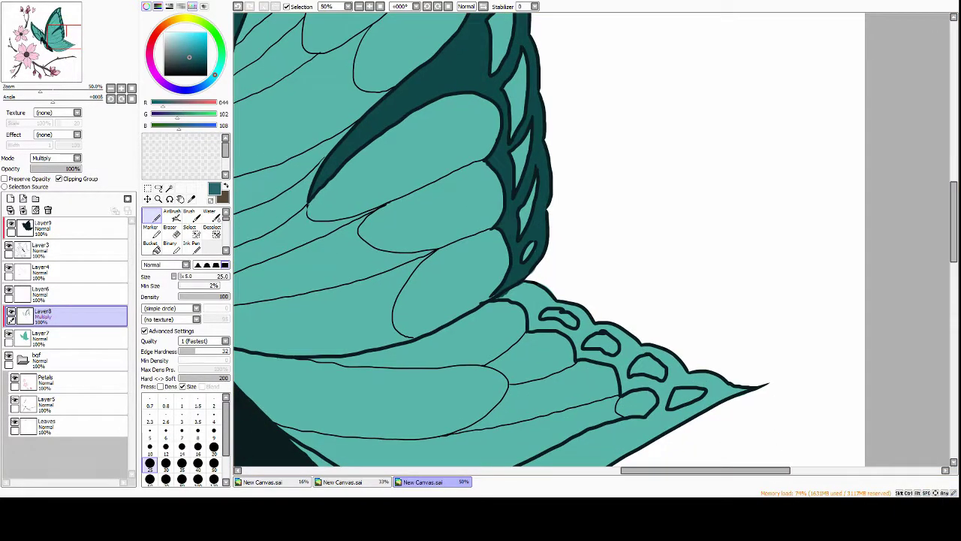
Paint the lower wing's scalloped edge, pointed tip and bottom border dark teal around the light cells
scroll(526, 295, down, 3)
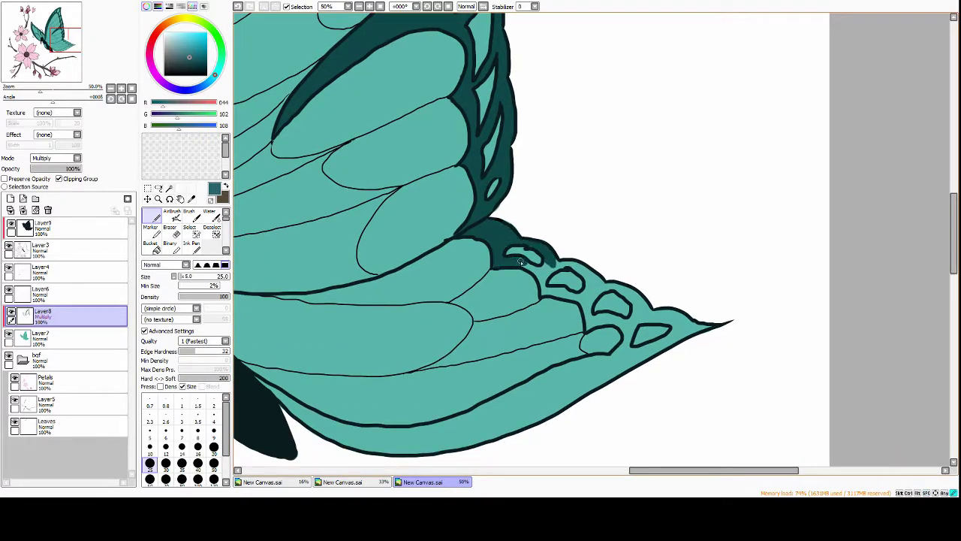
scroll(582, 278, down, 2)
mouse_move(591, 297)
mouse_down()
mouse_move(634, 289)
mouse_move(646, 242)
mouse_up()
scroll(581, 240, down, 3)
scroll(606, 274, left, 3)
drag(405, 315, 601, 256)
drag(525, 316, 676, 227)
mouse_move(450, 326)
mouse_down()
mouse_move(533, 319)
mouse_move(616, 293)
mouse_up()
scroll(575, 254, down, 3)
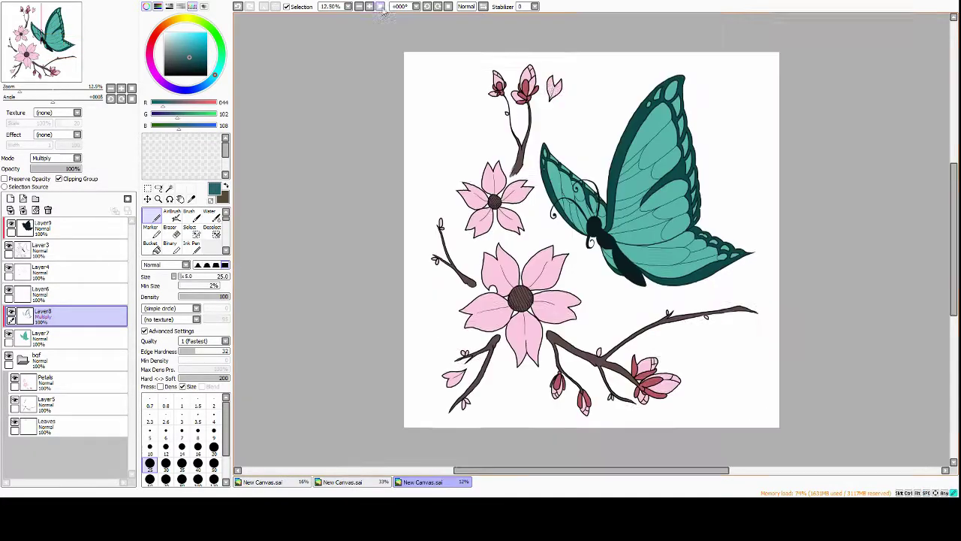
Fill the small left wing's tip cells with light mint (177, 234, 217) on a new clipped layer in Screen mode at 100% opacity
scroll(526, 255, up, 3)
click(193, 42)
scroll(345, 182, up, 3)
click(174, 36)
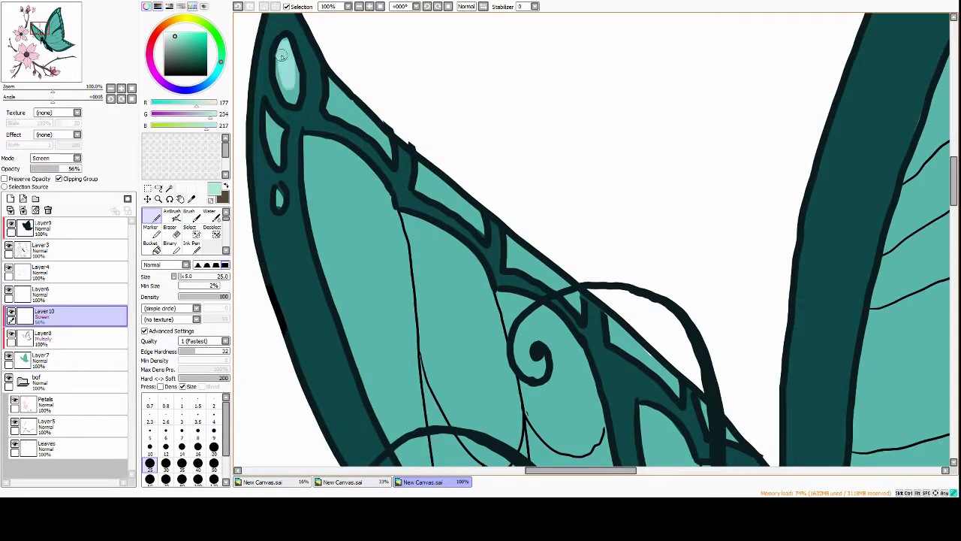
drag(289, 41, 286, 102)
drag(276, 154, 271, 122)
drag(330, 86, 440, 176)
scroll(387, 142, down, 1)
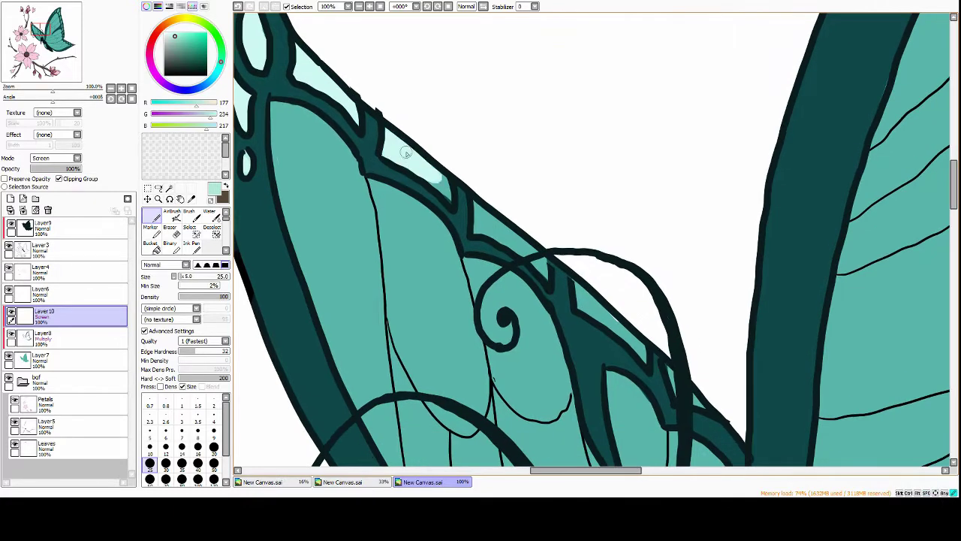
Fill the remaining cells along the small left wing's upper edge with light mint (177, 234, 217)
scroll(439, 176, down, 1)
drag(444, 139, 503, 203)
scroll(503, 203, down, 1)
drag(515, 164, 570, 213)
Fill the cells around the large wing's tip with light mint, using pen size 25
scroll(571, 212, down, 3)
scroll(381, 134, up, 2)
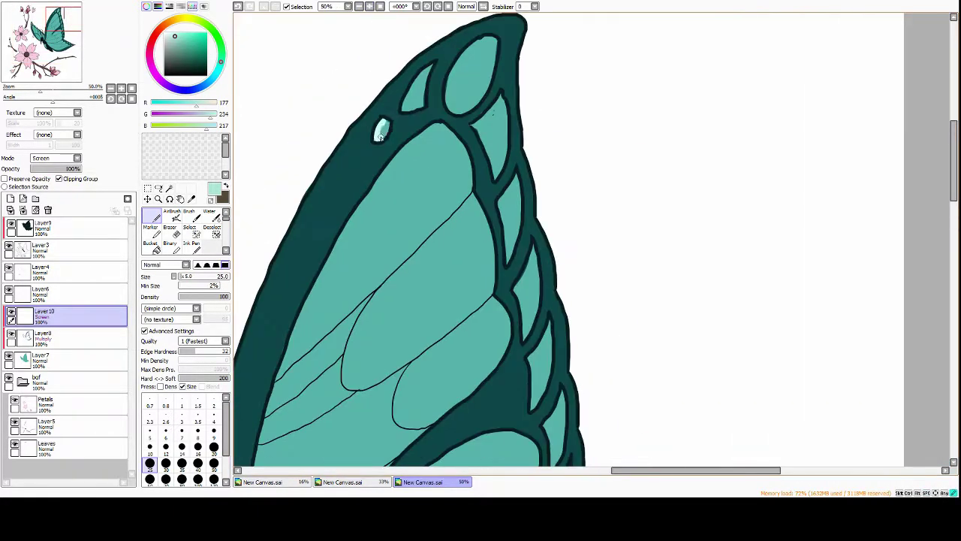
drag(419, 84, 414, 100)
drag(481, 54, 489, 72)
scroll(487, 56, down, 1)
drag(467, 103, 482, 131)
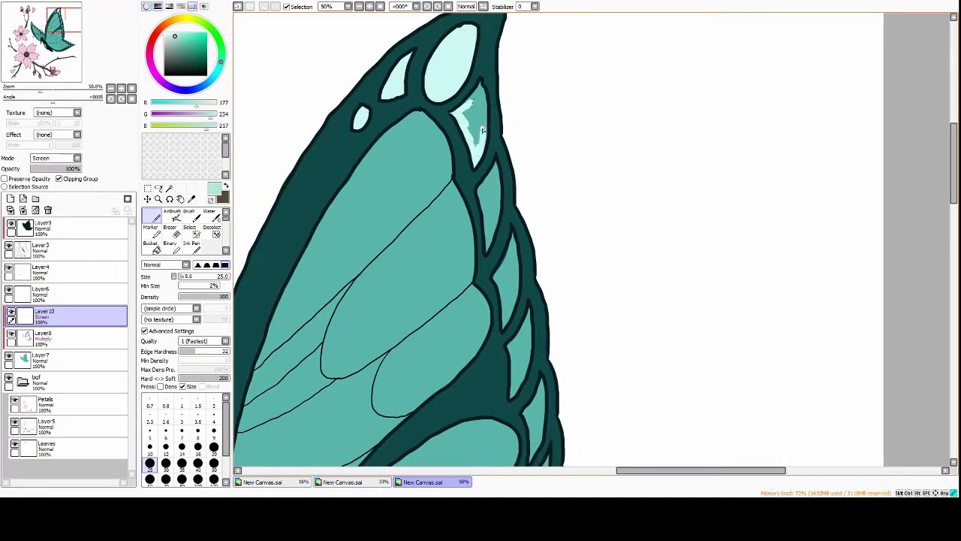
Fill the cells down the large wing's right edge and along the lower wing's scalloped edge with light mint
drag(501, 184, 486, 174)
mouse_move(470, 174)
mouse_down()
mouse_move(474, 204)
mouse_move(454, 105)
mouse_up()
mouse_move(472, 154)
mouse_down()
mouse_move(461, 189)
mouse_move(462, 127)
mouse_up()
drag(470, 197, 482, 249)
drag(478, 166, 487, 218)
drag(496, 248, 473, 138)
mouse_move(480, 192)
mouse_down()
mouse_move(494, 247)
mouse_move(485, 199)
mouse_up()
drag(482, 233, 486, 259)
drag(492, 204, 495, 248)
mouse_move(496, 248)
mouse_down()
mouse_move(486, 201)
mouse_move(470, 210)
mouse_up()
mouse_move(510, 297)
mouse_down()
mouse_move(501, 250)
mouse_move(439, 198)
mouse_up()
drag(481, 225, 458, 193)
key(e)
scroll(462, 95, down, 2)
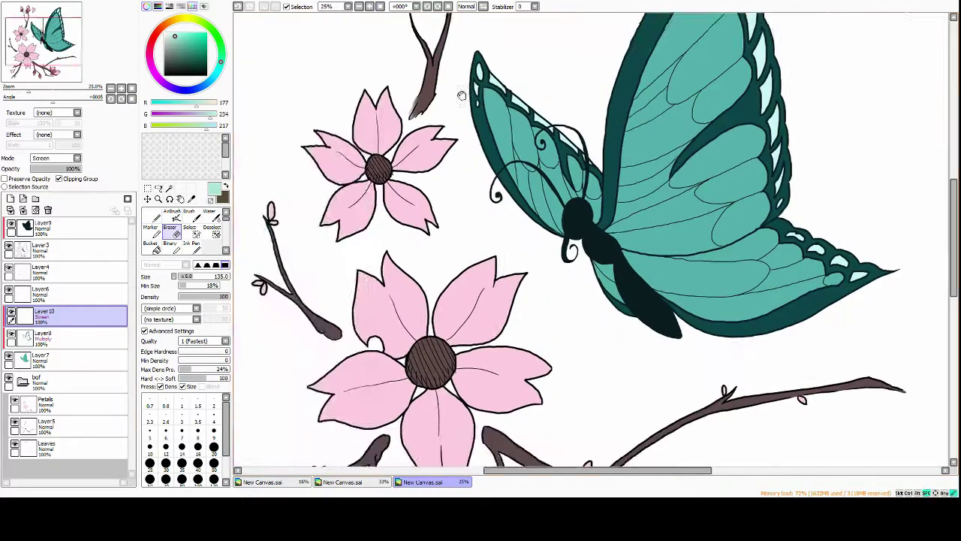
On a new clipped Screen layer above the wing base colour, airbrush light green (167, 240, 195) glows across the inner wing areas
drag(462, 95, 327, 129)
click(11, 199)
click(175, 215)
click(45, 359)
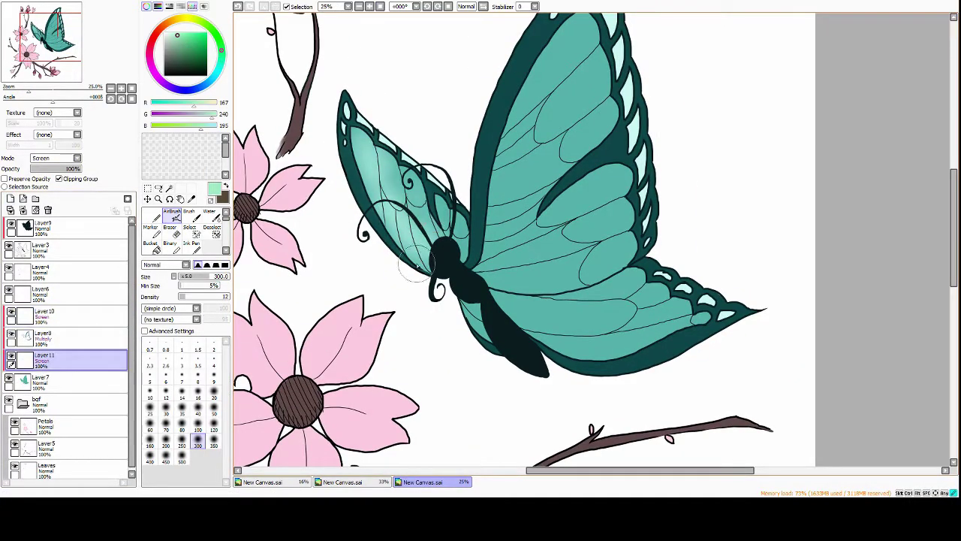
drag(414, 266, 376, 176)
drag(421, 225, 404, 256)
mouse_move(496, 135)
mouse_down()
mouse_move(518, 316)
mouse_move(460, 364)
mouse_up()
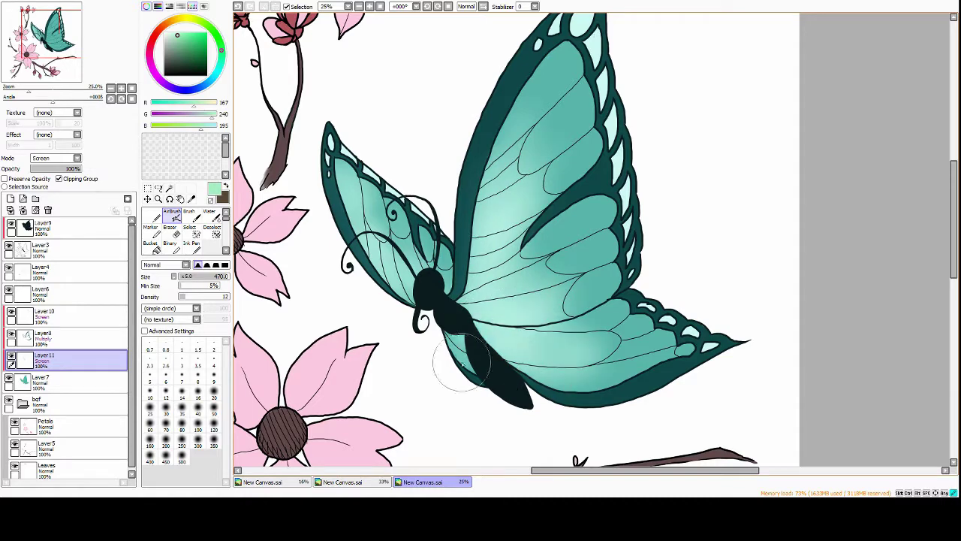
On a new clipped Multiply layer at 53% opacity, airbrush dark navy (14, 34, 69) shadows on the small wing and where the right wings overlap
click(172, 227)
click(45, 337)
mouse_move(428, 285)
mouse_down()
mouse_move(483, 268)
mouse_move(454, 266)
mouse_up()
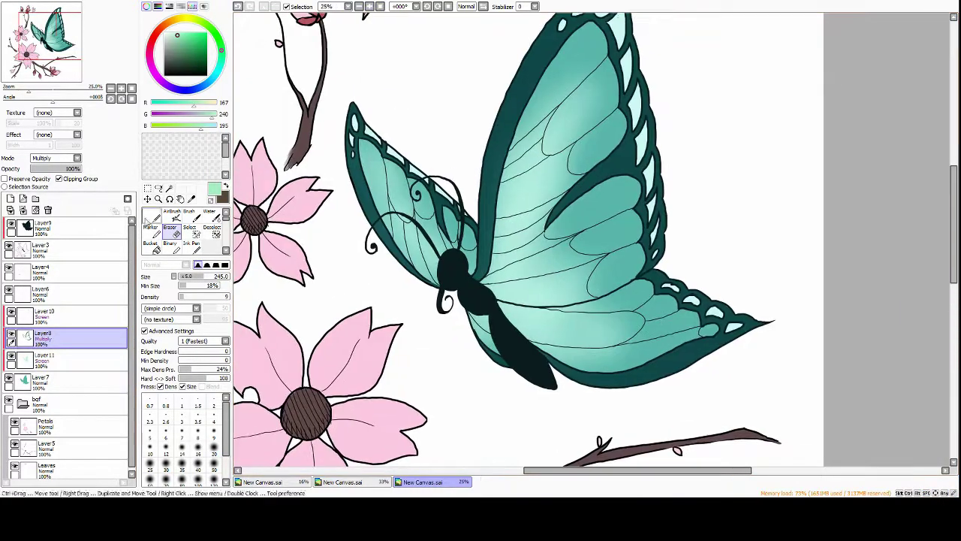
click(11, 198)
scroll(481, 241, down, 3)
scroll(450, 150, up, 3)
alt+click(456, 141)
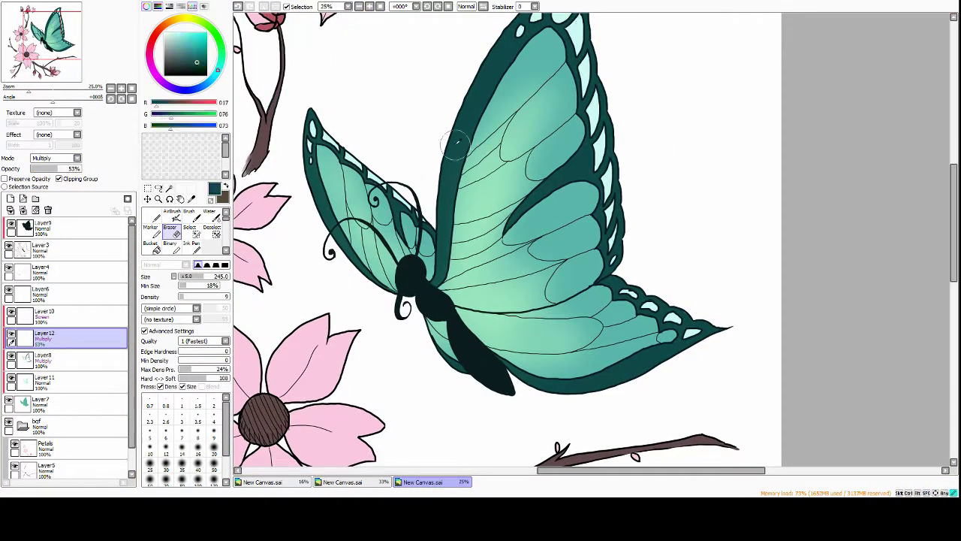
key(a)
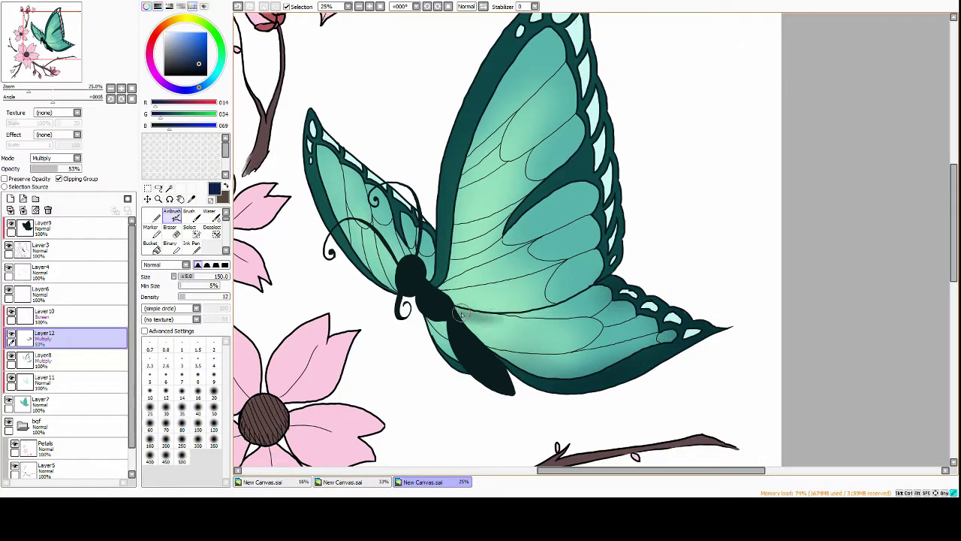
drag(461, 314, 604, 290)
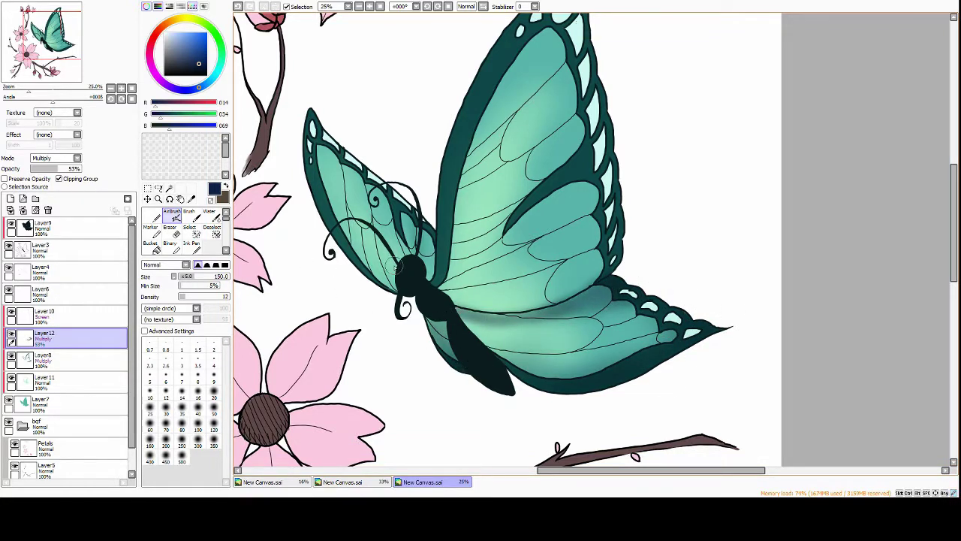
drag(400, 265, 338, 214)
mouse_move(331, 173)
mouse_down()
mouse_move(375, 255)
mouse_move(373, 297)
mouse_up()
mouse_move(511, 323)
mouse_down()
mouse_move(422, 293)
mouse_move(477, 307)
mouse_up()
On a new clipped Luminosity layer at 57% opacity, airbrush pale mint (190, 237, 220) highlights on the wing segments and dark borders
click(10, 198)
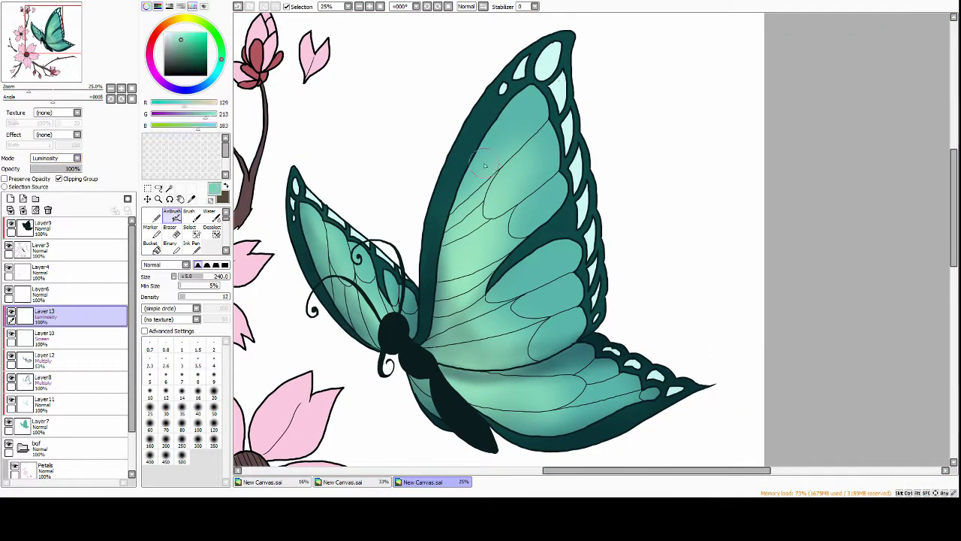
click(172, 36)
mouse_move(444, 182)
mouse_down()
mouse_move(511, 140)
mouse_move(552, 64)
mouse_move(518, 172)
mouse_move(473, 256)
mouse_move(557, 260)
mouse_move(315, 233)
mouse_move(342, 252)
mouse_move(476, 236)
mouse_move(492, 325)
mouse_up()
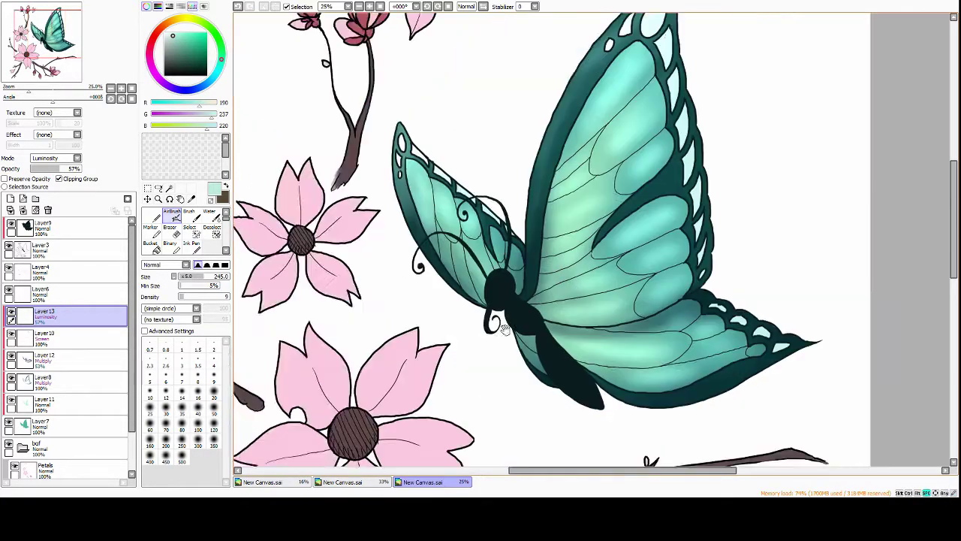
On a new Multiply layer at 40% opacity, paint dark purple (60, 38, 90) shadows along the small wing's veins with pen size 25
click(10, 198)
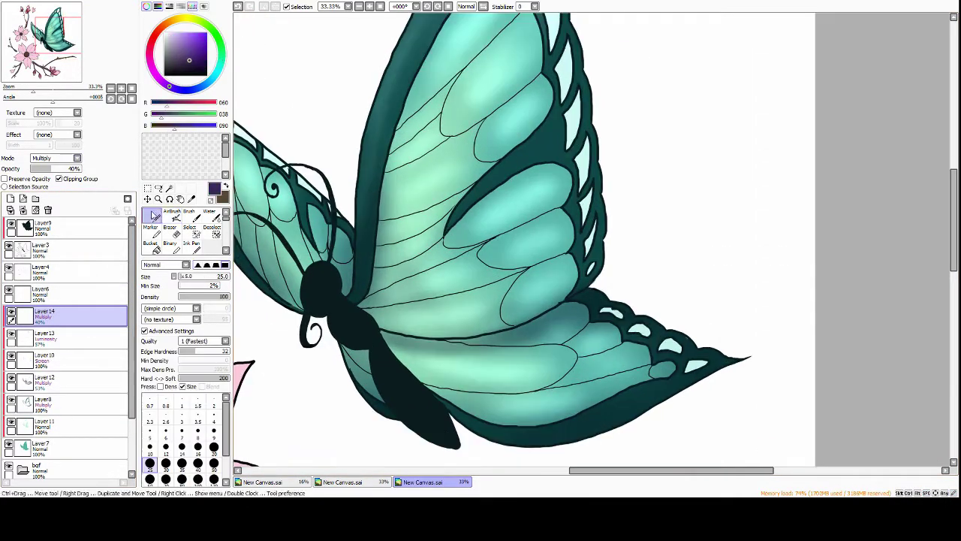
drag(323, 197, 352, 287)
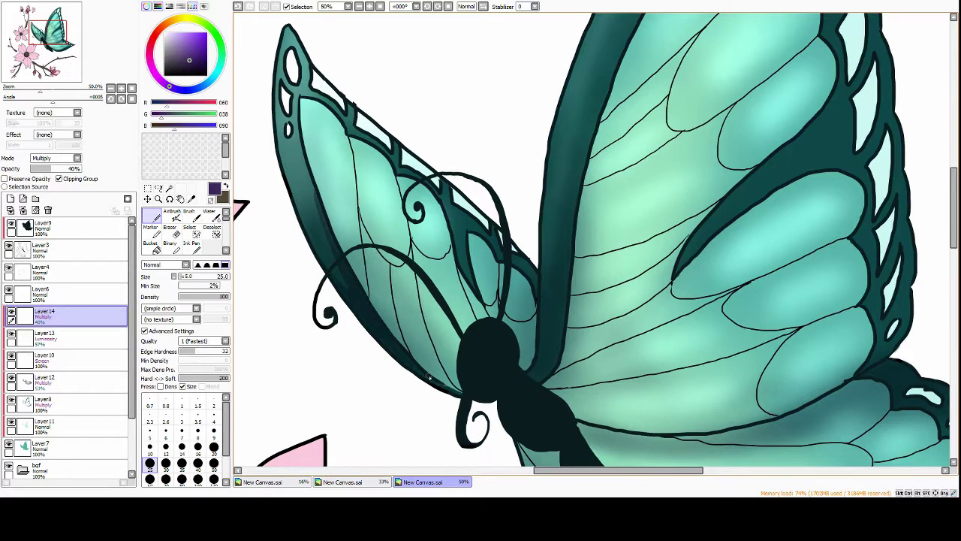
drag(429, 377, 438, 399)
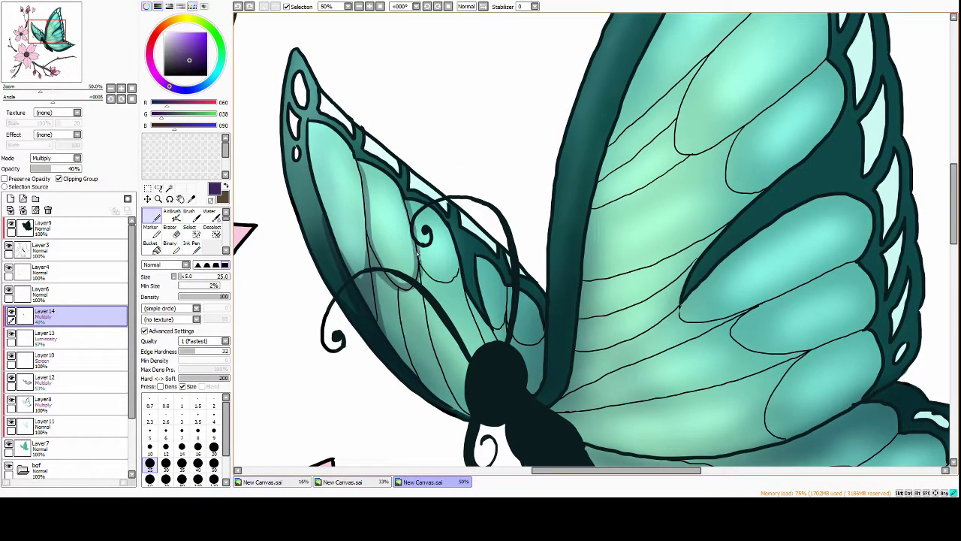
drag(438, 253, 425, 251)
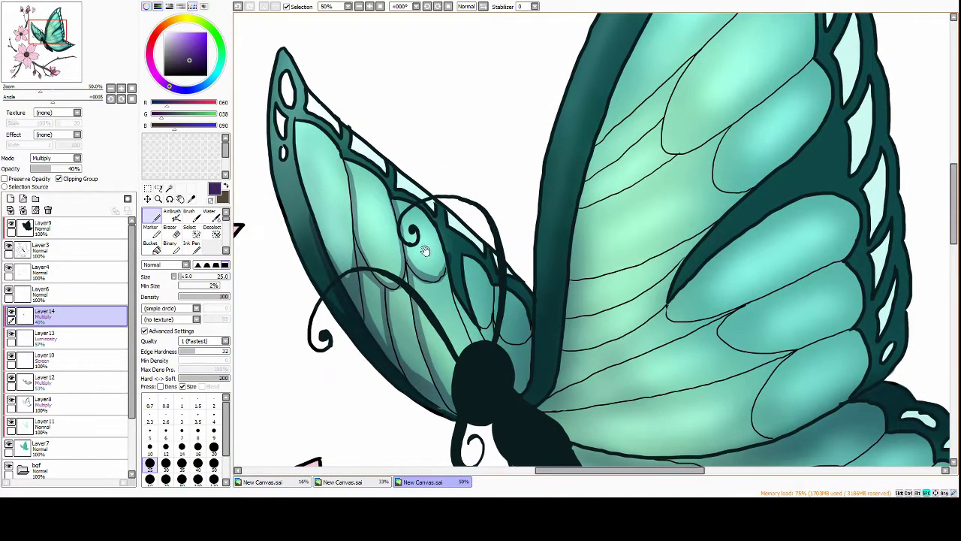
drag(494, 345, 442, 297)
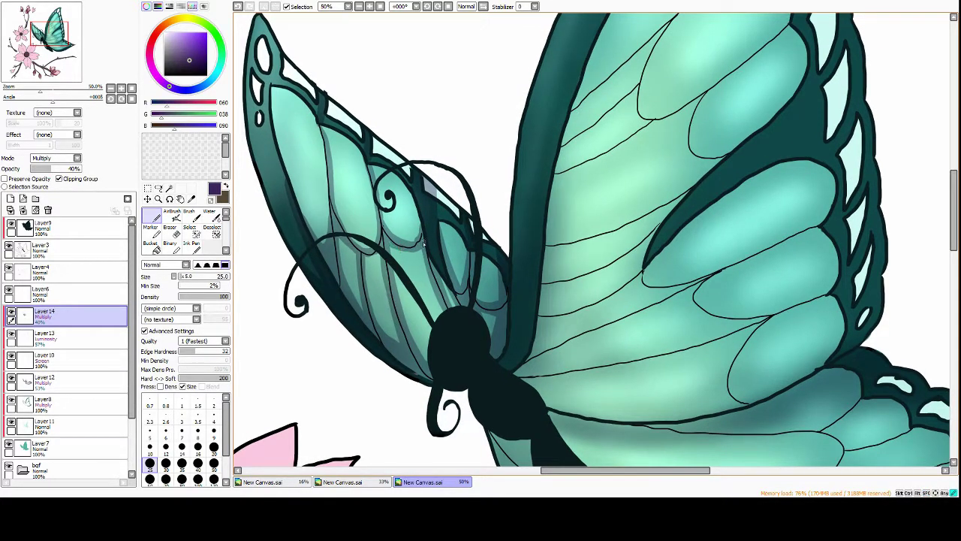
key(e)
scroll(462, 199, down, 2)
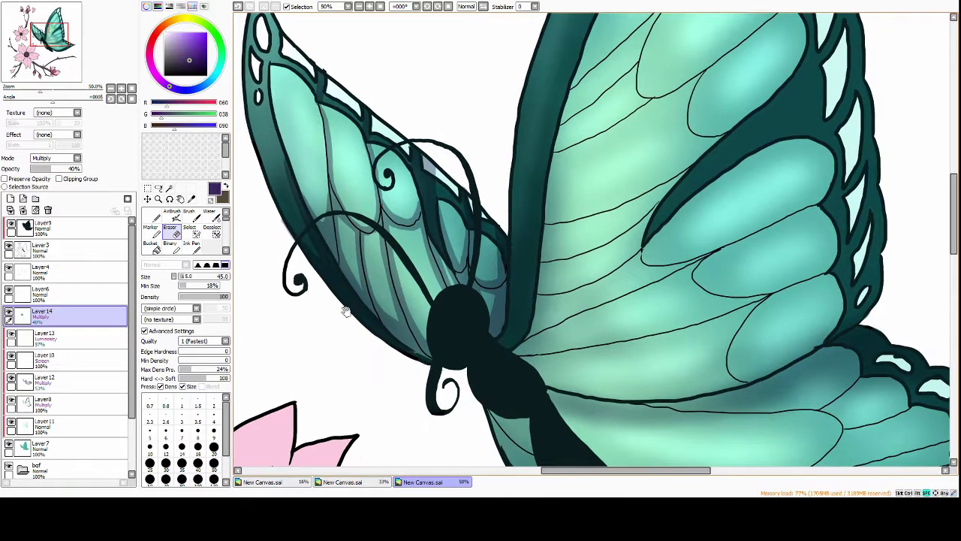
Paint a dark purple cast shadow across the base of the large wing beside the body, using pen size 25
key(n)
scroll(525, 279, up, 1)
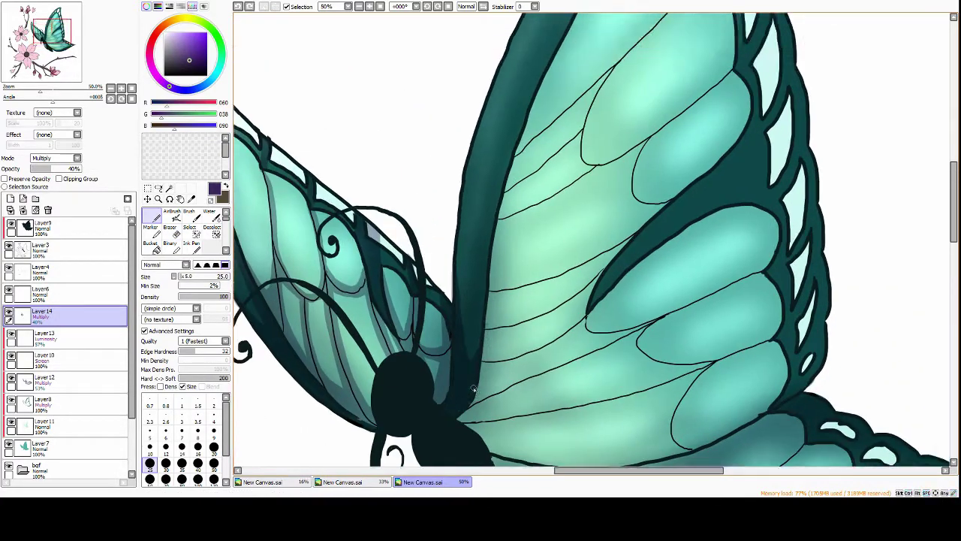
drag(519, 236, 511, 371)
drag(465, 255, 481, 360)
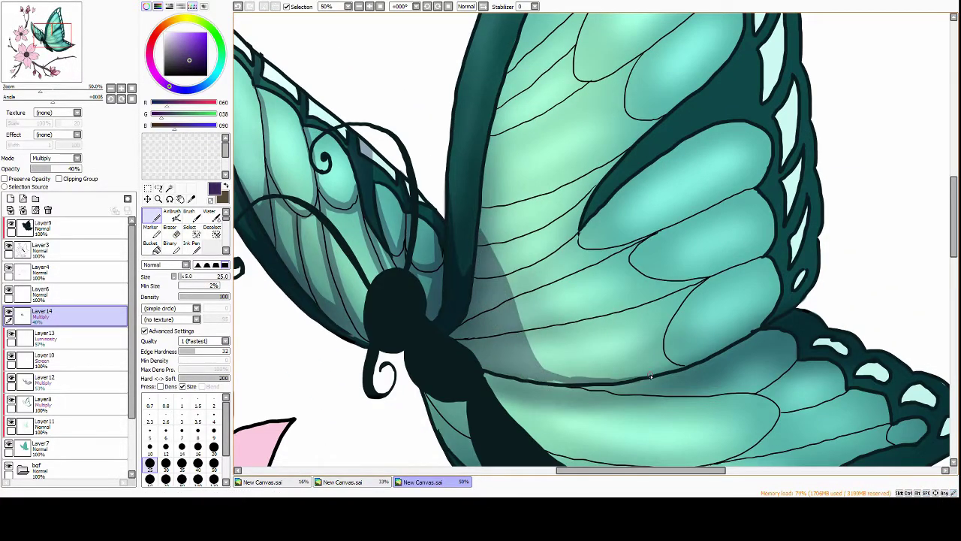
Paint dark purple shadows along the large wing's lower edge and the veins of its lowest segments
scroll(381, 307, down, 2)
drag(598, 222, 629, 252)
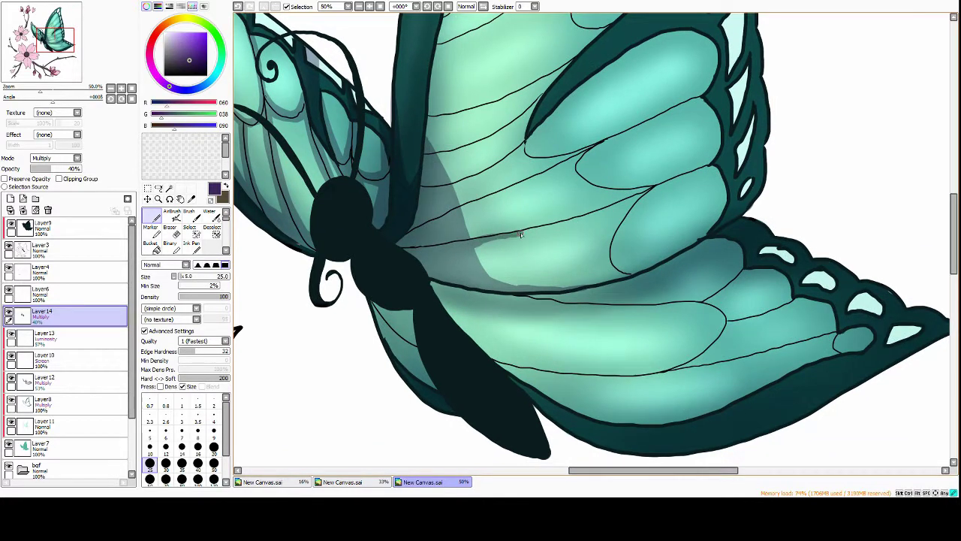
drag(479, 272, 754, 194)
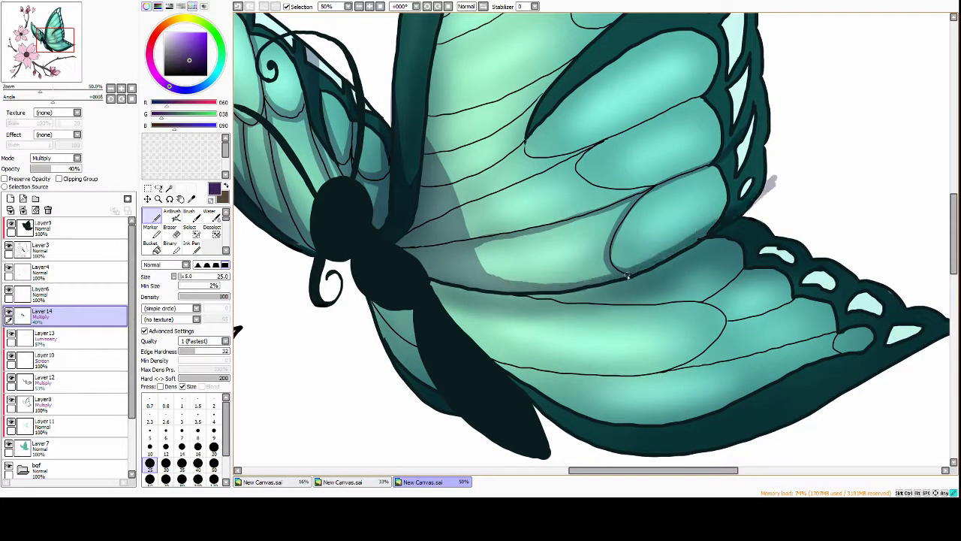
scroll(754, 194, up, 1)
drag(462, 288, 683, 187)
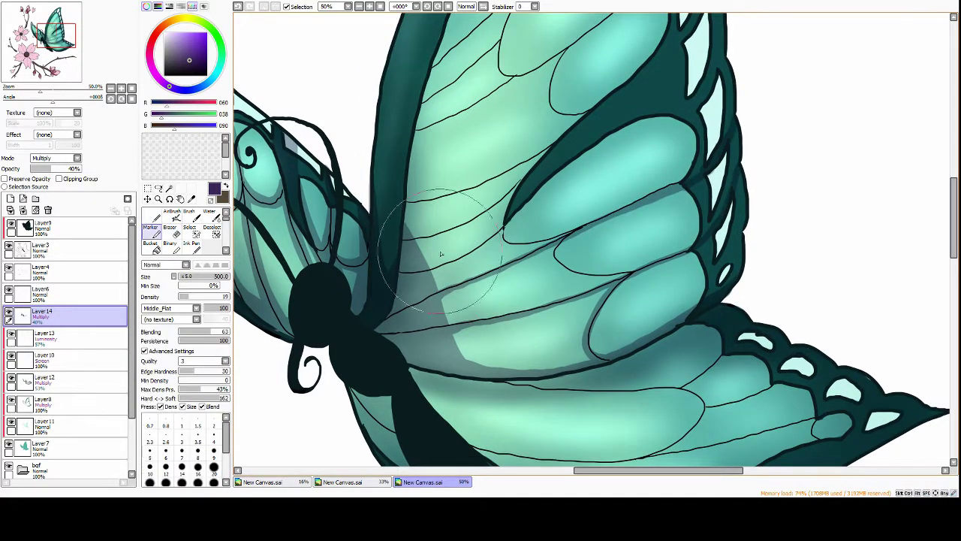
Shade the large wing's middle veins and central dark band in dark purple, cleaning the edges with eraser size 45
scroll(575, 275, up, 2)
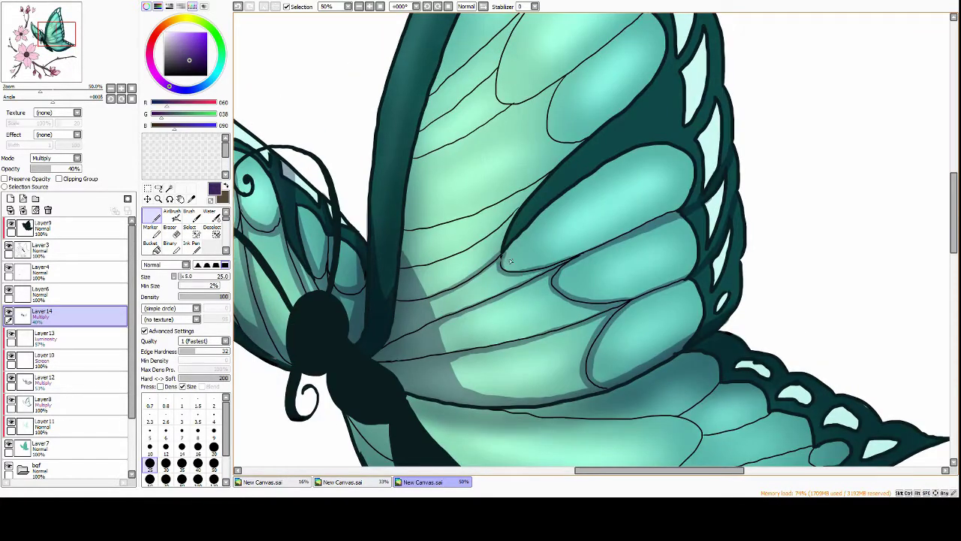
scroll(544, 289, up, 3)
scroll(528, 268, right, 2)
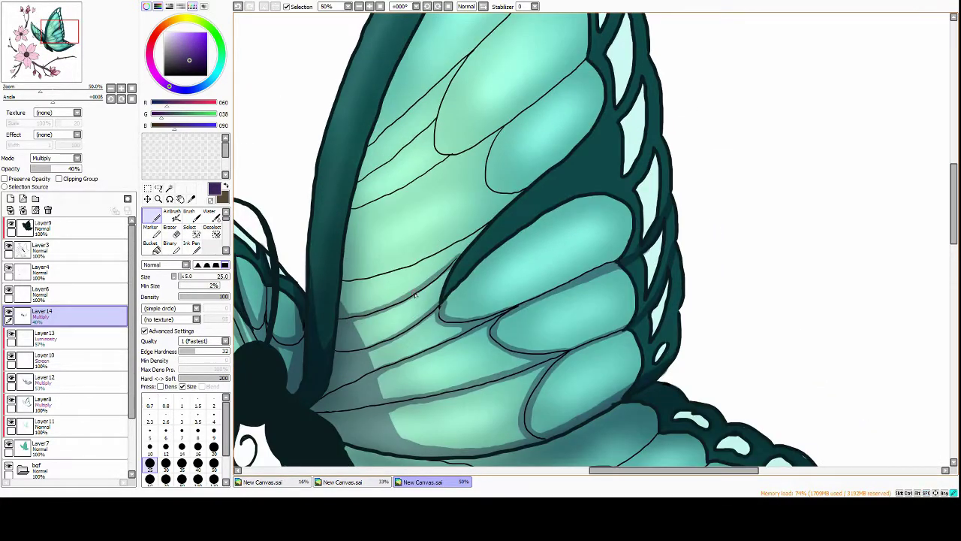
scroll(552, 218, up, 2)
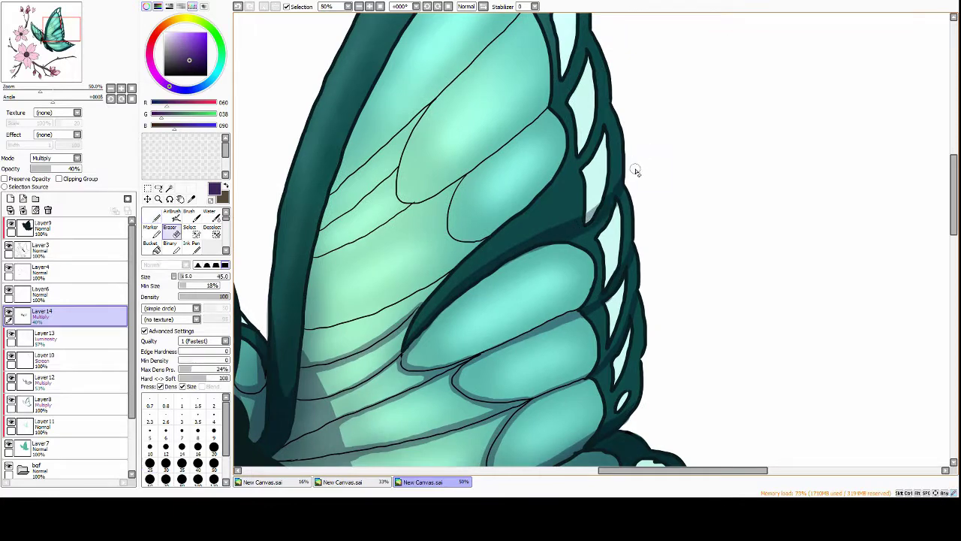
scroll(636, 172, left, 2)
mouse_move(380, 345)
mouse_down()
mouse_move(446, 332)
mouse_move(512, 294)
mouse_up()
scroll(450, 263, up, 2)
scroll(450, 263, right, 2)
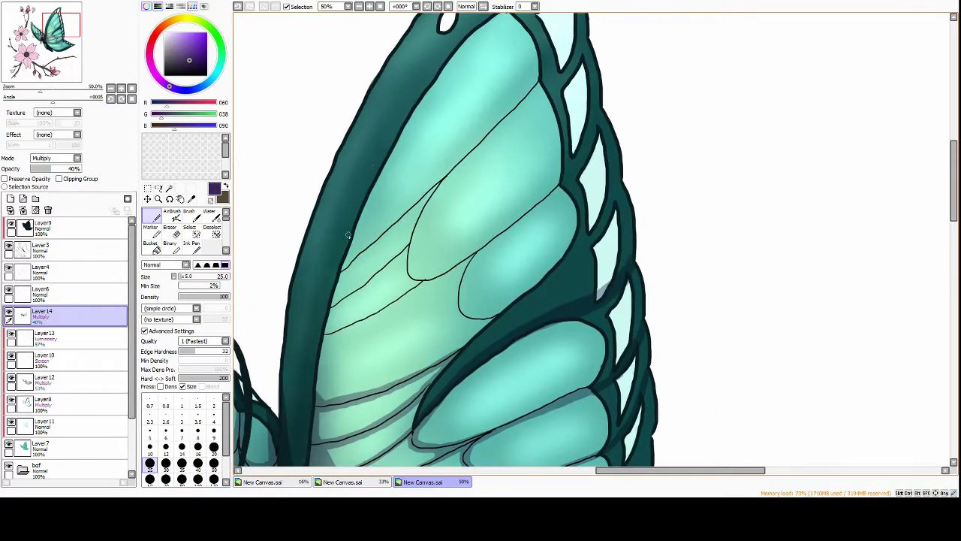
Paint dark purple shadows along the veins and rounded segment ends in the upper half of the large wing
scroll(375, 167, down, 1)
drag(362, 310, 507, 218)
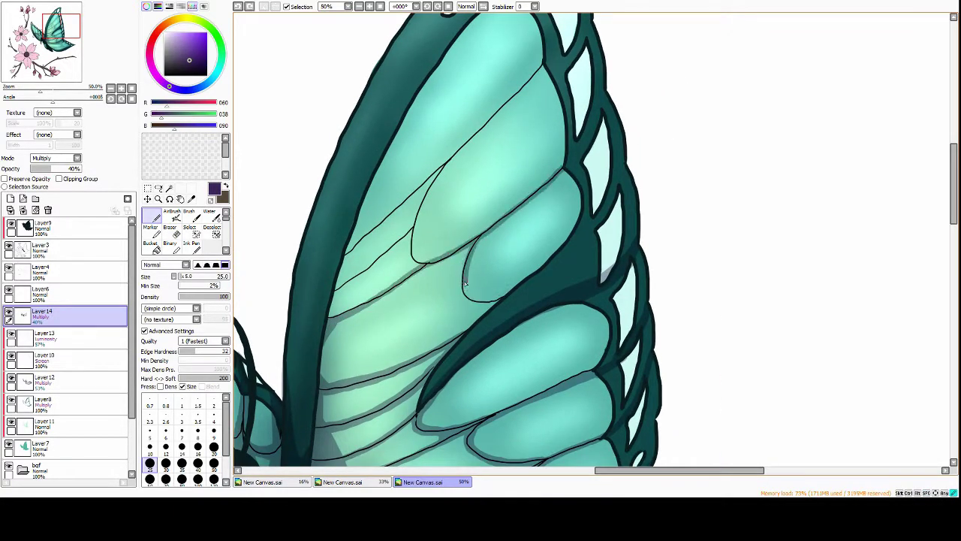
drag(464, 283, 480, 293)
scroll(476, 269, up, 2)
drag(357, 274, 539, 111)
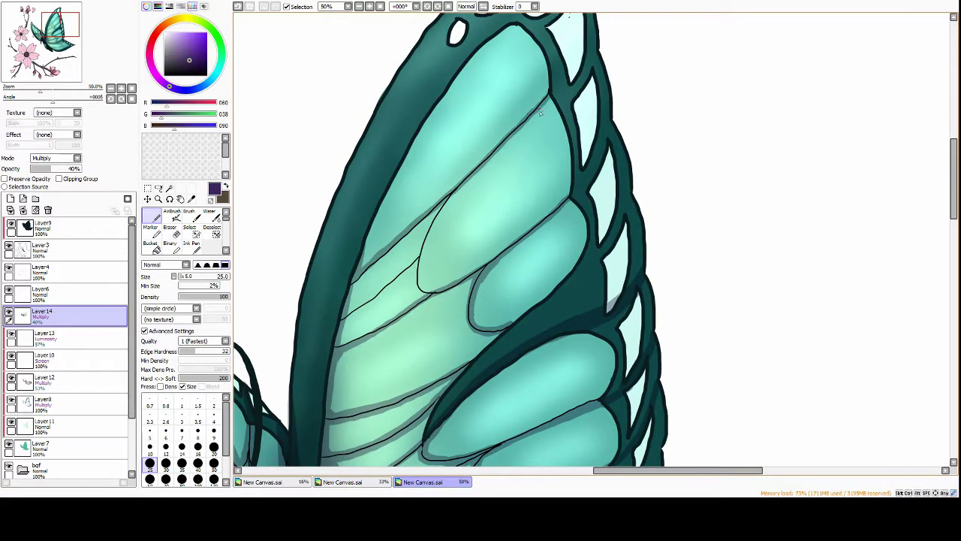
scroll(384, 282, right, 2)
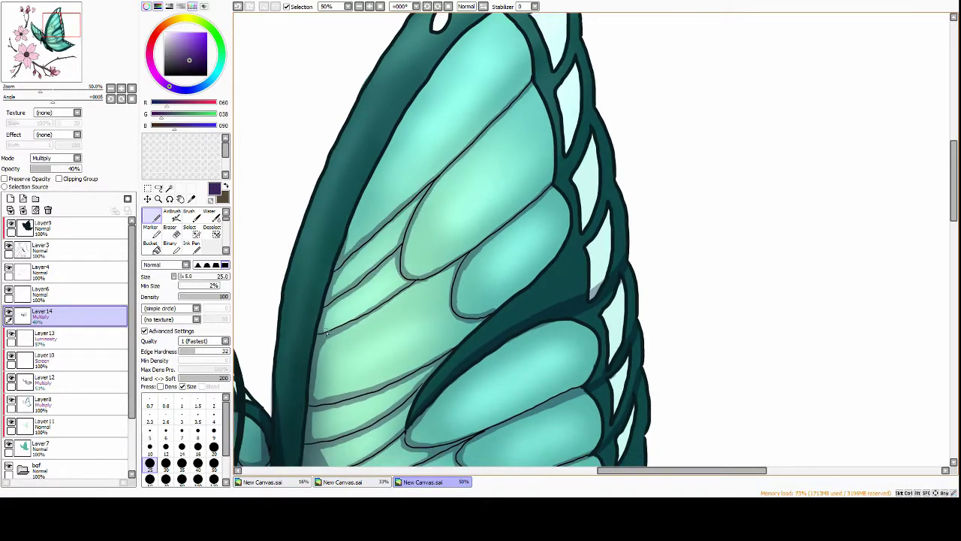
Erase the stray shading near the large wing's tip, reduce the shadow layer to 30% opacity, and set the eraser density to 8
scroll(480, 194, up, 3)
key(e)
scroll(510, 234, down, 3)
scroll(506, 156, up, 2)
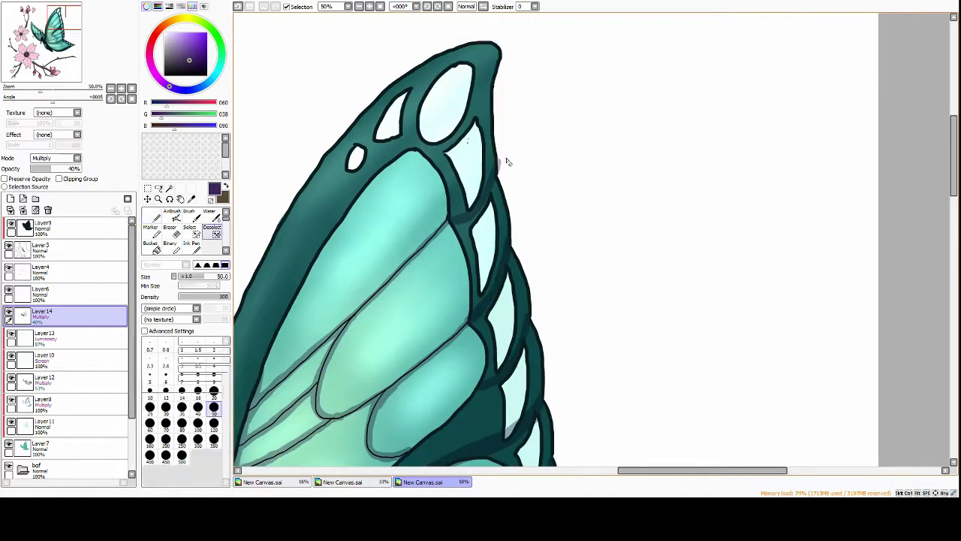
scroll(506, 157, down, 2)
key(ctrl+minus)
key(ctrl+minus)
drag(485, 74, 479, 93)
click(182, 296)
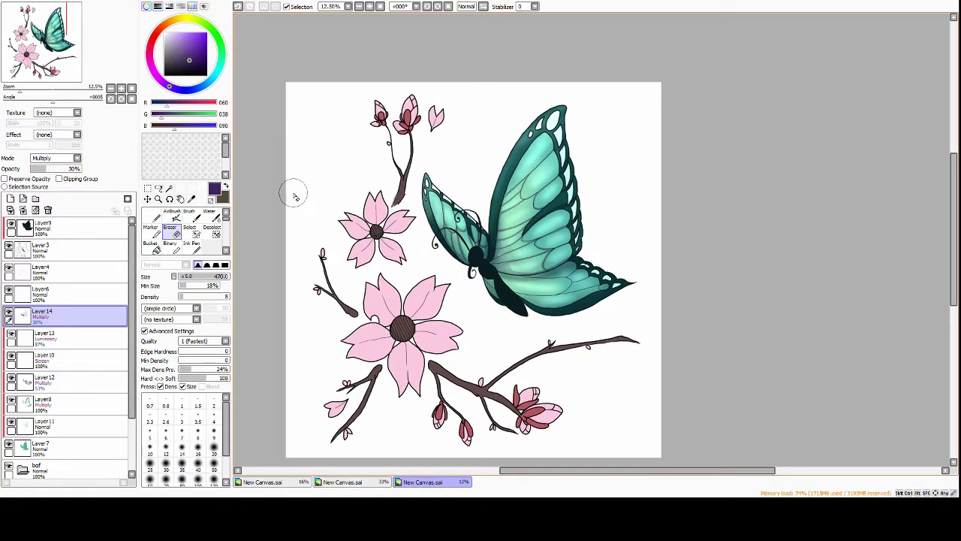
On a new clipped Normal layer at 78% opacity, airbrush near-black purple (21, 12, 33) over the wing bases around the body
key(ctrl+shift+n)
key(a)
key(ctrl+alt+g)
drag(529, 217, 522, 274)
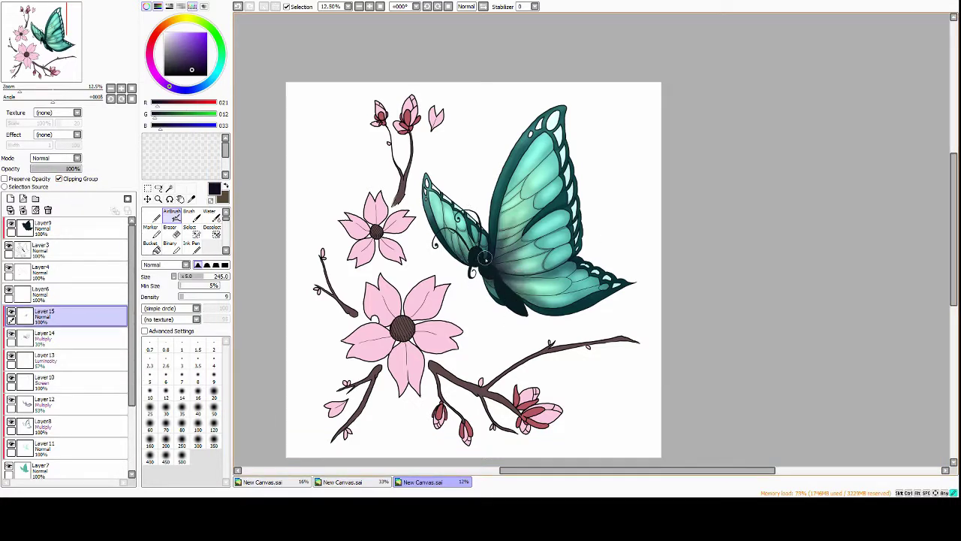
On a new clipped Normal layer at 50% opacity, airbrush pale yellow (238, 255, 184) along the wings' outer edges and tips at size 500
key(ctrl+shift+n)
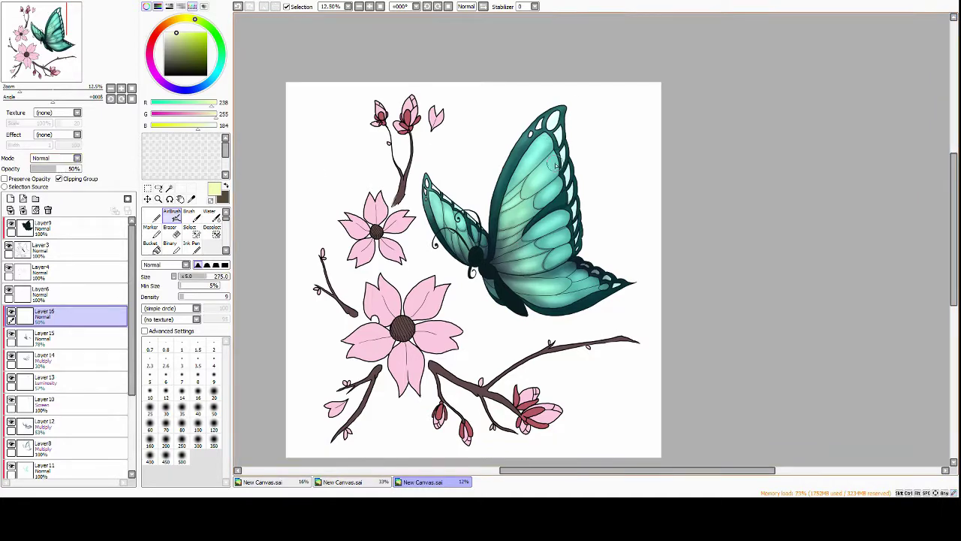
key(bracketright)
key(bracketright)
key(bracketright)
key(bracketright)
key(bracketright)
mouse_move(556, 165)
mouse_down()
mouse_move(518, 113)
mouse_move(446, 154)
mouse_up()
drag(525, 142, 592, 219)
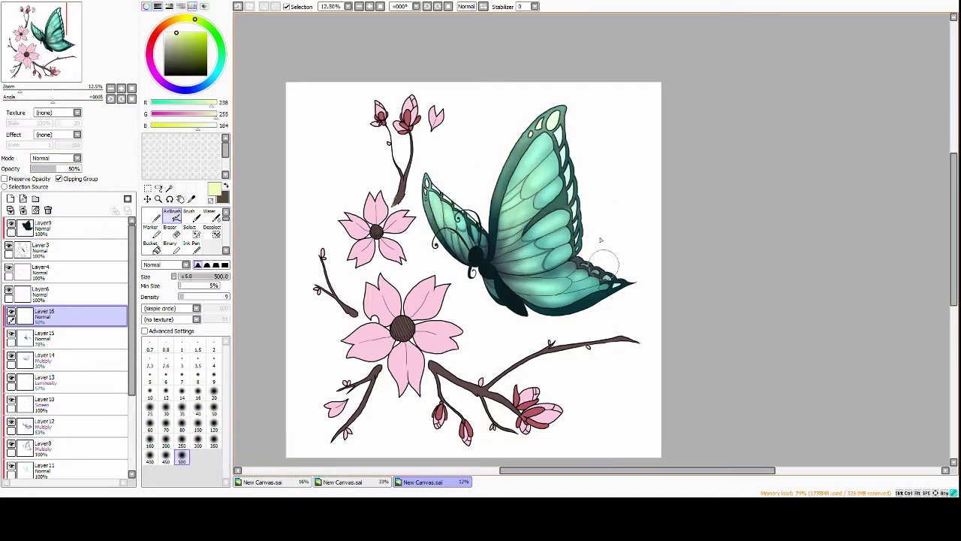
drag(527, 327, 514, 338)
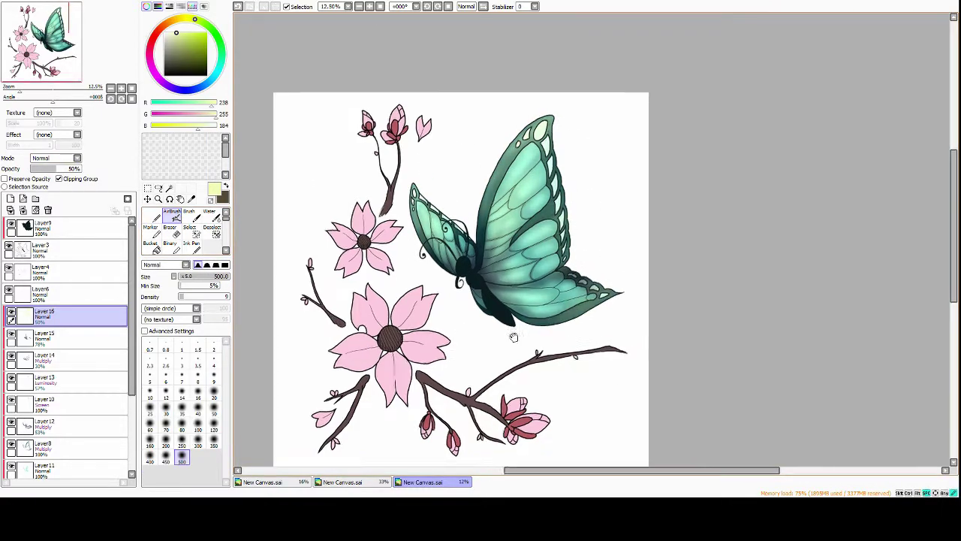
On a new layer, airbrush a soft grey-green (96, 141, 130) highlight onto the butterfly's head, reducing the brush size to 80
key(ctrl+shift+n)
scroll(481, 248, up, 2)
alt+click(341, 252)
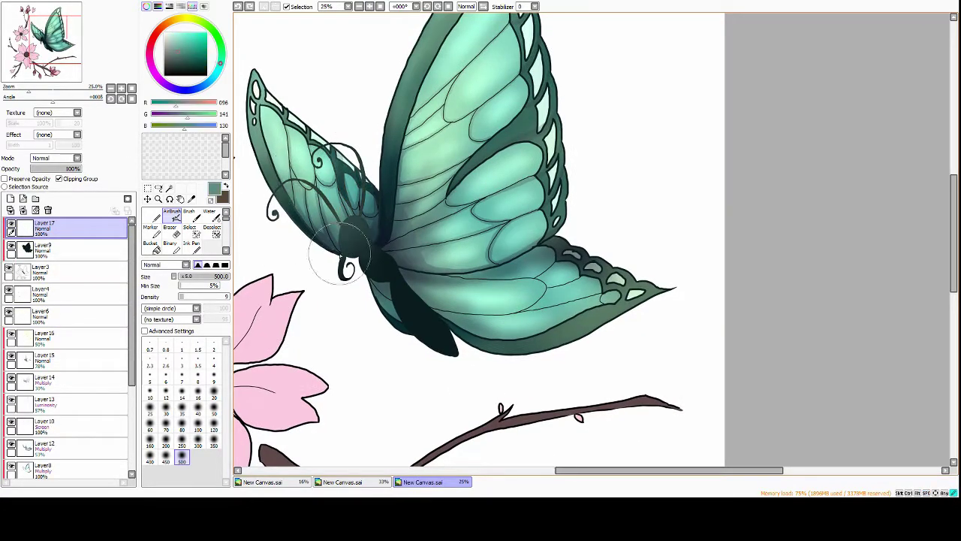
drag(339, 252, 371, 252)
key(bracketleft)
key(bracketleft)
key(bracketleft)
key(bracketleft)
key(bracketleft)
key(bracketleft)
key(bracketleft)
key(bracketleft)
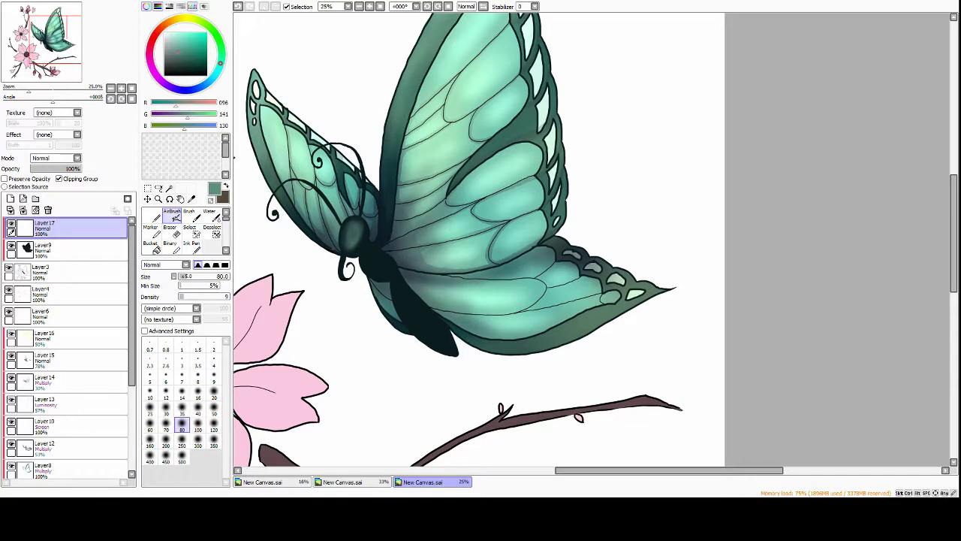
Airbrush darker grey-green (69, 105, 99) highlights along the butterfly's thorax and abdomen
alt+click(383, 268)
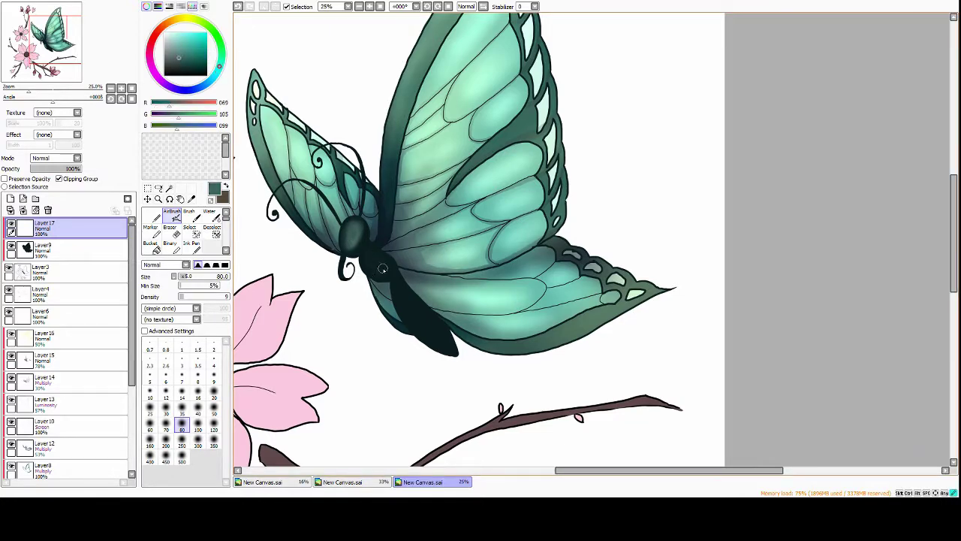
scroll(441, 343, down, 2)
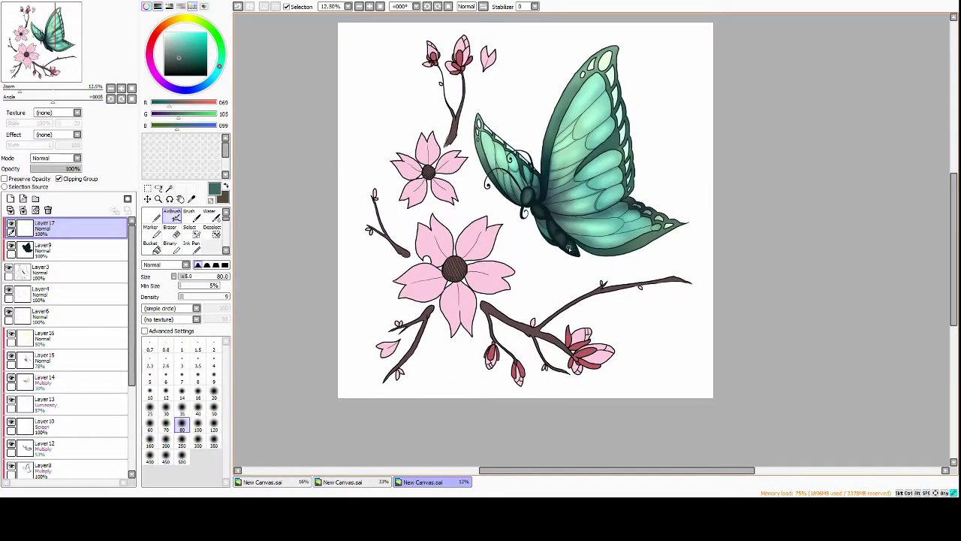
scroll(441, 344, up, 1)
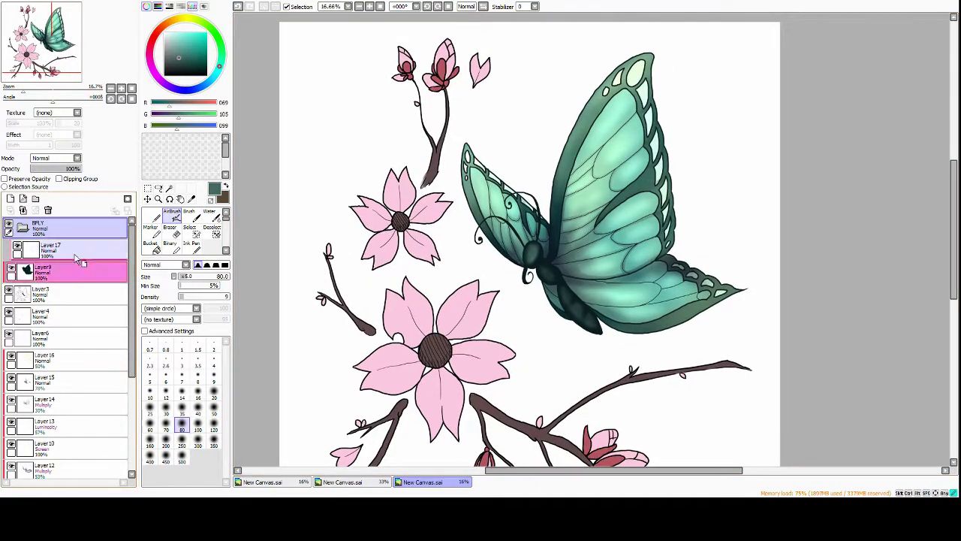
On the Leaves layer, recolour the small buds on the left-hand branches dark pink (177, 84, 96) at brush size 25
click(55, 396)
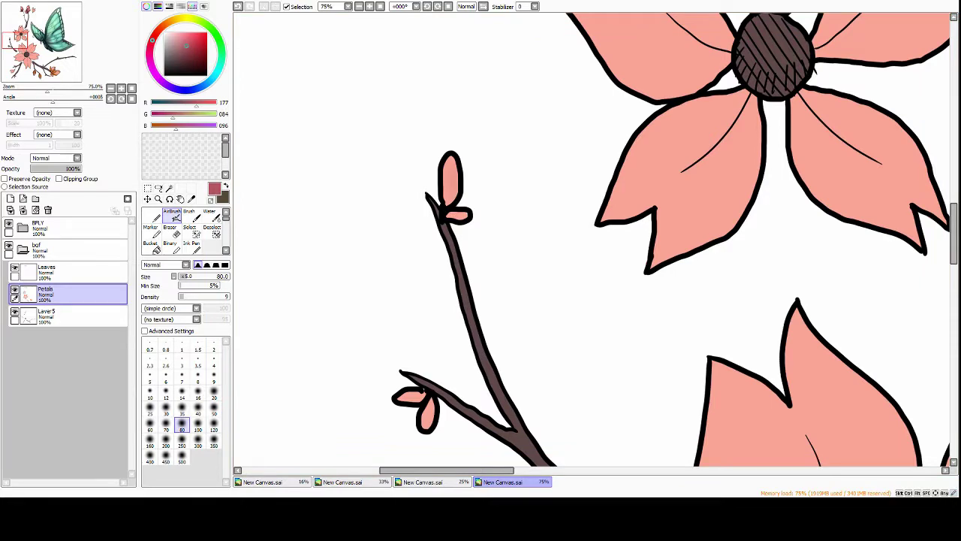
drag(449, 159, 455, 184)
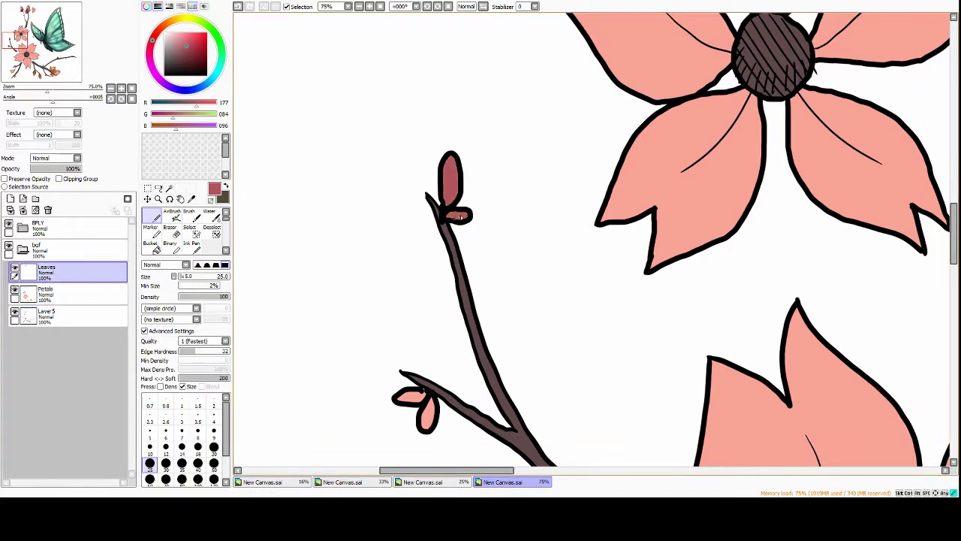
scroll(461, 215, down, 2)
key(e)
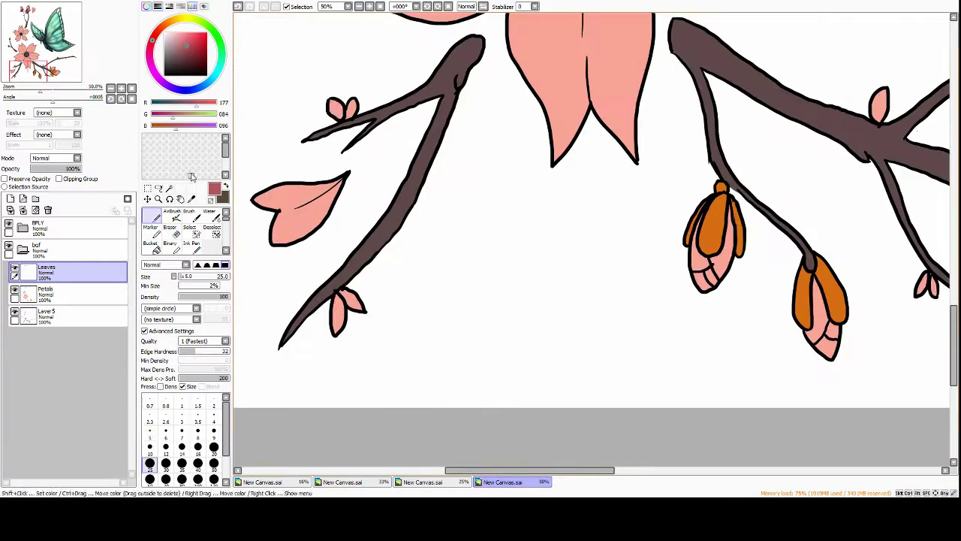
drag(351, 299, 338, 328)
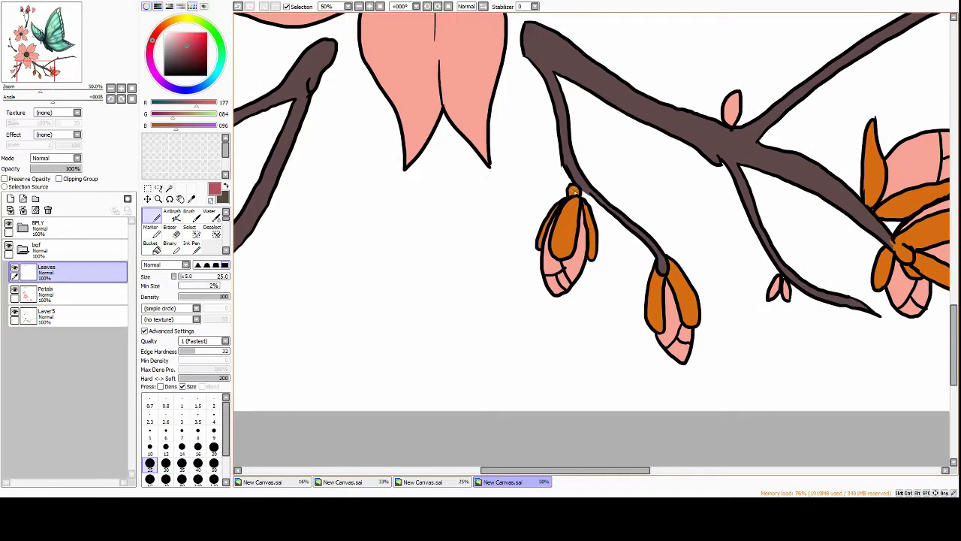
Repaint the orange sepals of both hanging buds, the upper sepals of the large cluster and the nearby twig buds dark pink
drag(574, 191, 560, 250)
click(369, 6)
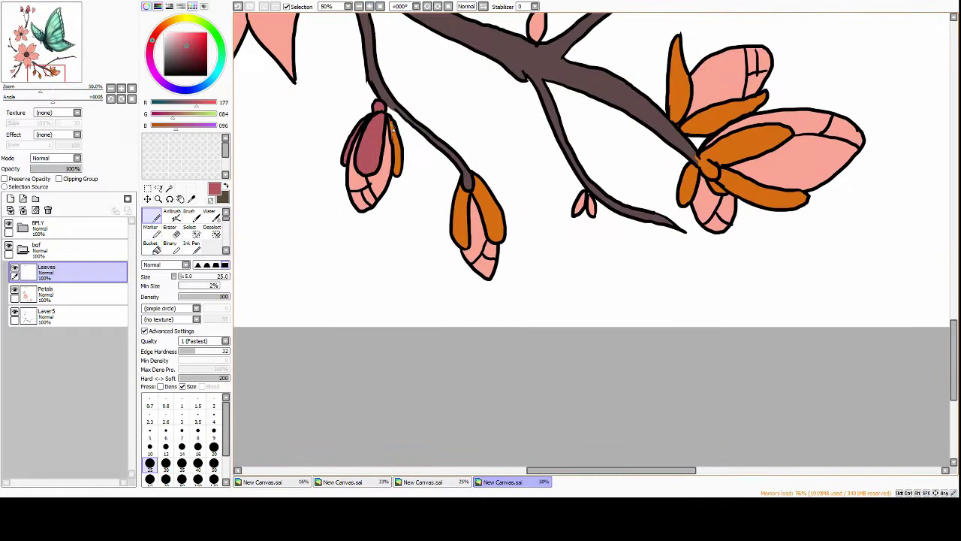
mouse_move(458, 191)
mouse_down()
mouse_move(465, 248)
mouse_move(495, 237)
mouse_up()
mouse_move(552, 188)
mouse_down()
mouse_move(544, 141)
mouse_move(570, 199)
mouse_move(623, 179)
mouse_up()
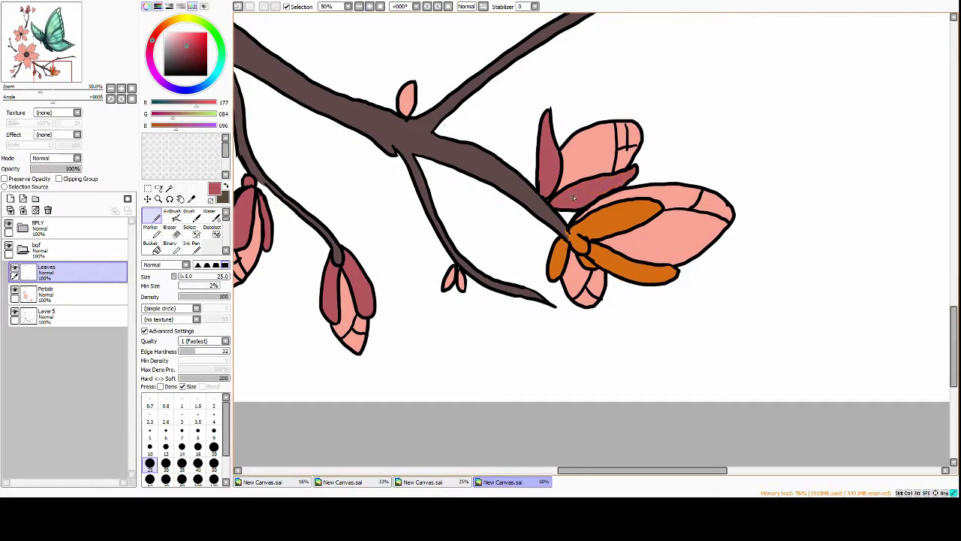
scroll(458, 271, down, 1)
drag(459, 242, 457, 264)
key(e)
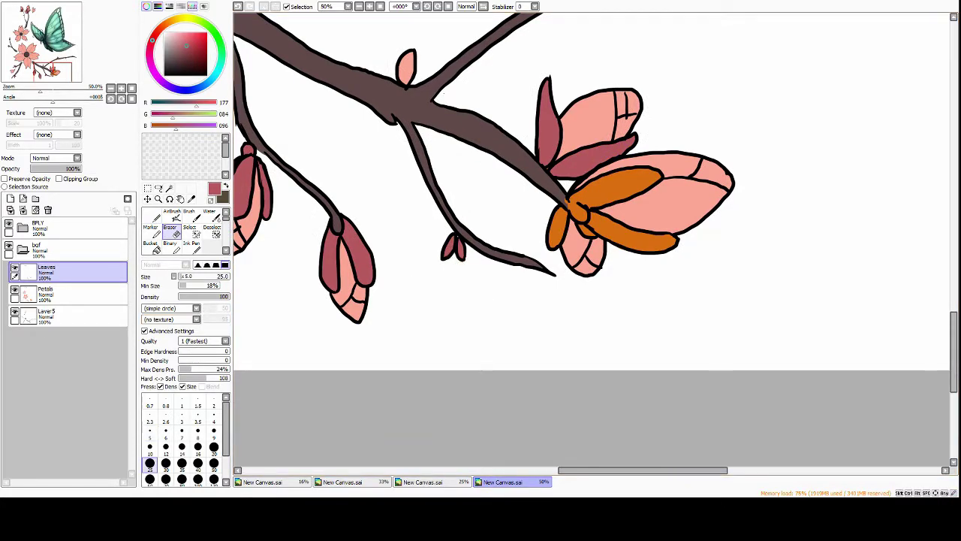
Repaint the remaining orange sepals of the large bud cluster dark pink
key(n)
scroll(594, 225, up, 2)
scroll(593, 225, right, 5)
scroll(593, 225, down, 2)
mouse_move(460, 172)
mouse_down()
mouse_move(430, 186)
mouse_move(510, 217)
mouse_up()
scroll(494, 174, right, 2)
key(e)
key(ctrl+minus)
key(ctrl+minus)
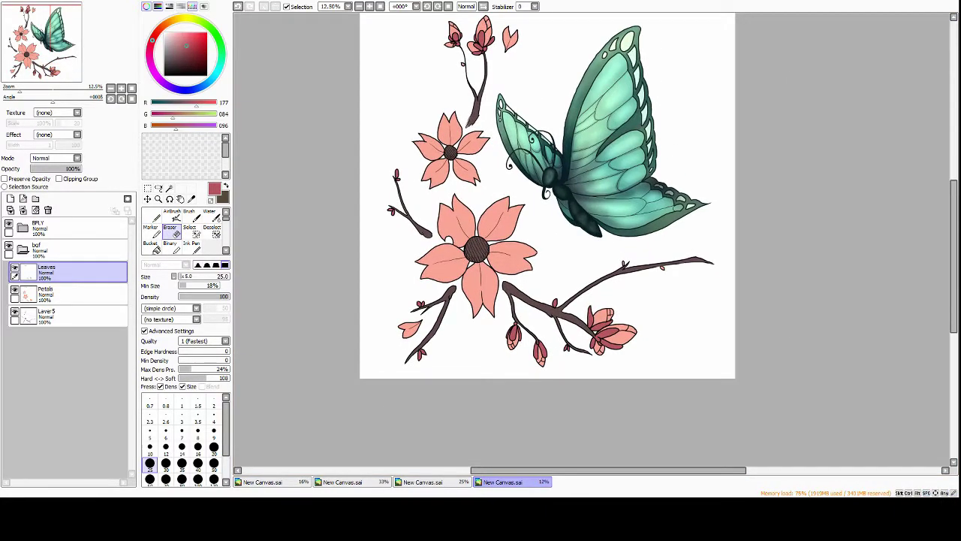
Recolour the small buds on the long right-hand branch dark pink, and clean up their edges on the Petals layer with the eraser
key(ctrl+plus)
key(ctrl+plus)
key(ctrl+plus)
click(68, 292)
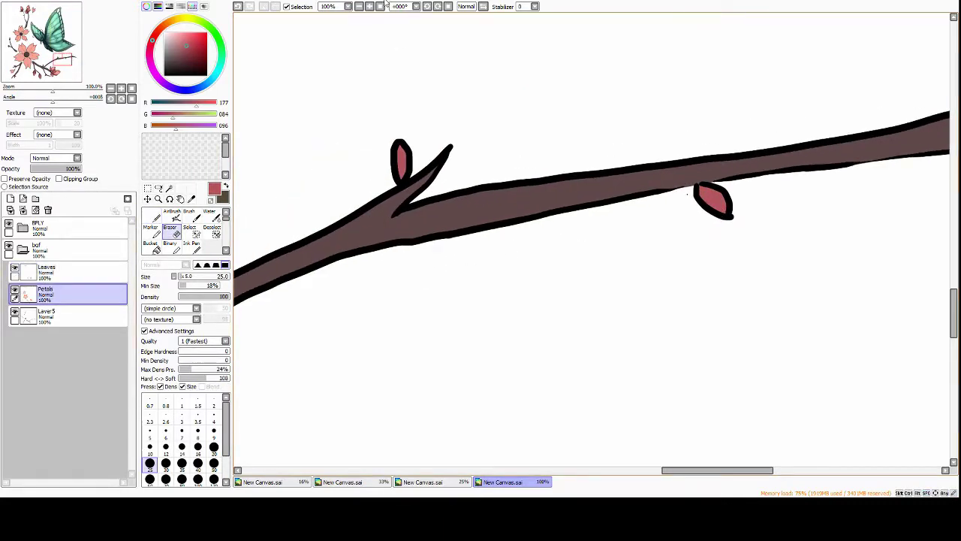
On a new clipped Multiply layer at 54% opacity above Petals, airbrush rose (204, 92, 108) around the blossom centres and bud bases
key(ctrl+minus)
key(ctrl+minus)
key(ctrl+minus)
click(11, 211)
click(59, 179)
click(172, 217)
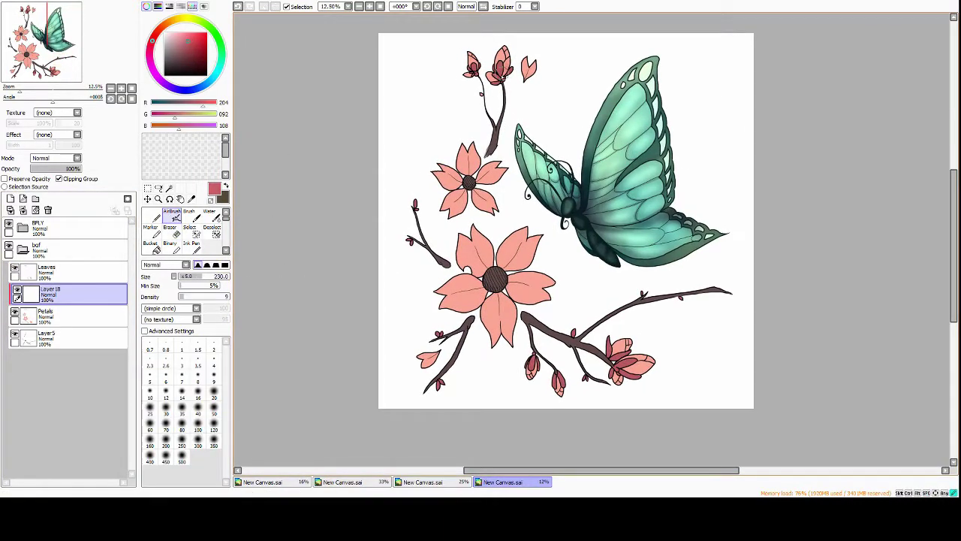
click(181, 460)
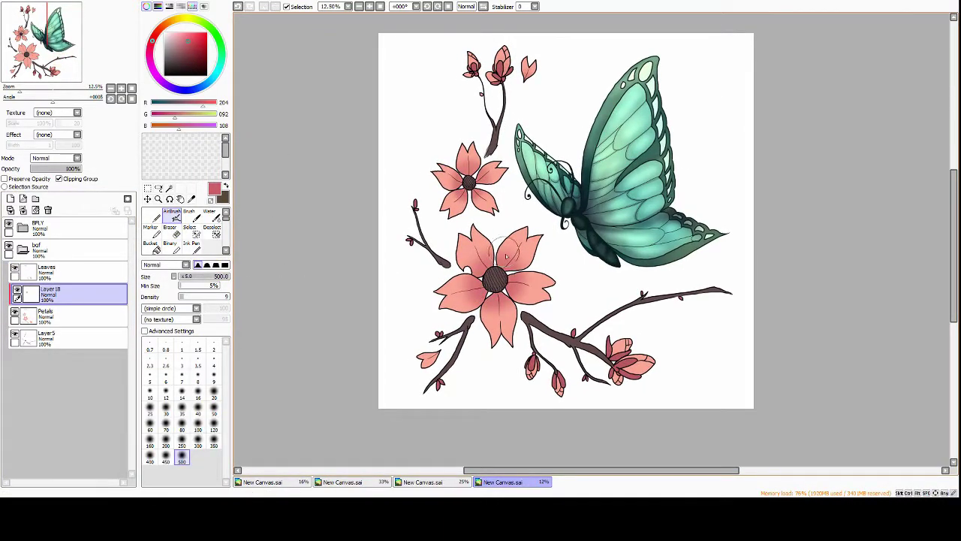
drag(513, 366, 623, 365)
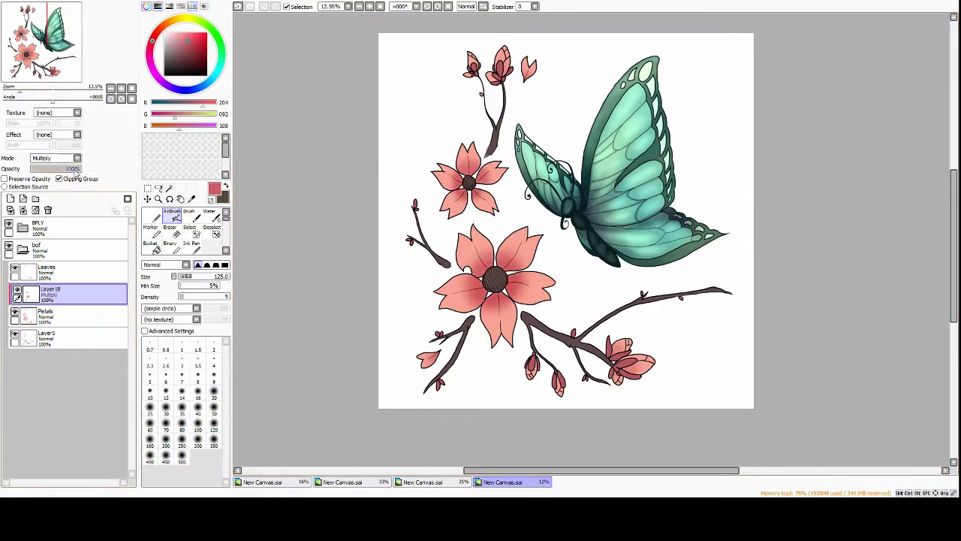
On a new clipped Luminosity layer, airbrush pale peach (249, 206, 171) glows on the petals and bud tips at size 230
click(10, 210)
drag(508, 89, 494, 180)
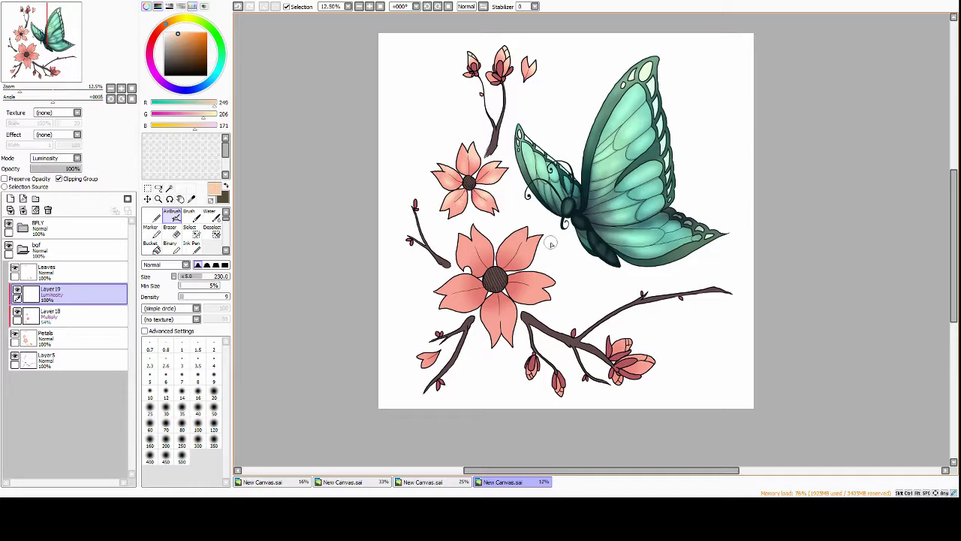
drag(552, 244, 541, 208)
mouse_move(511, 197)
mouse_down()
mouse_move(492, 221)
mouse_move(470, 229)
mouse_up()
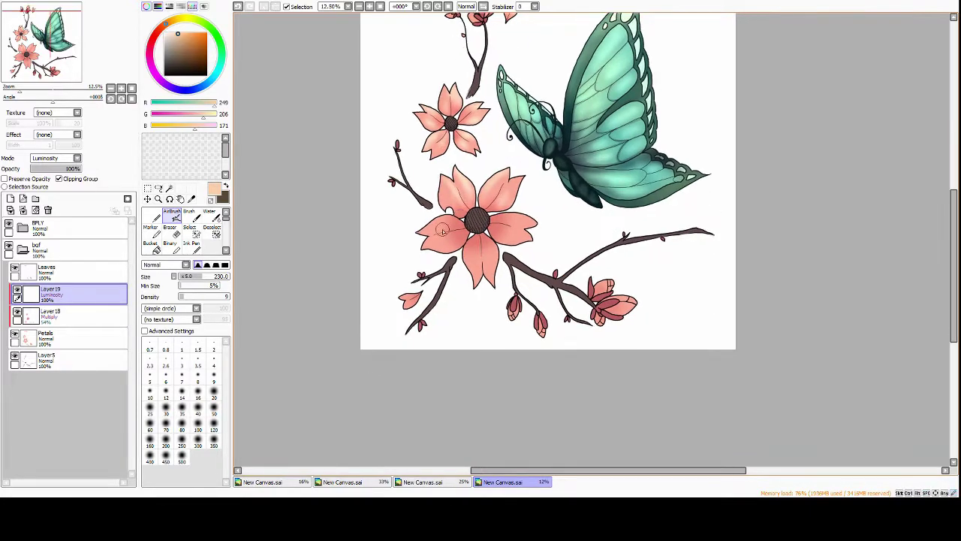
mouse_move(461, 269)
mouse_down()
mouse_move(455, 245)
mouse_move(474, 211)
mouse_up()
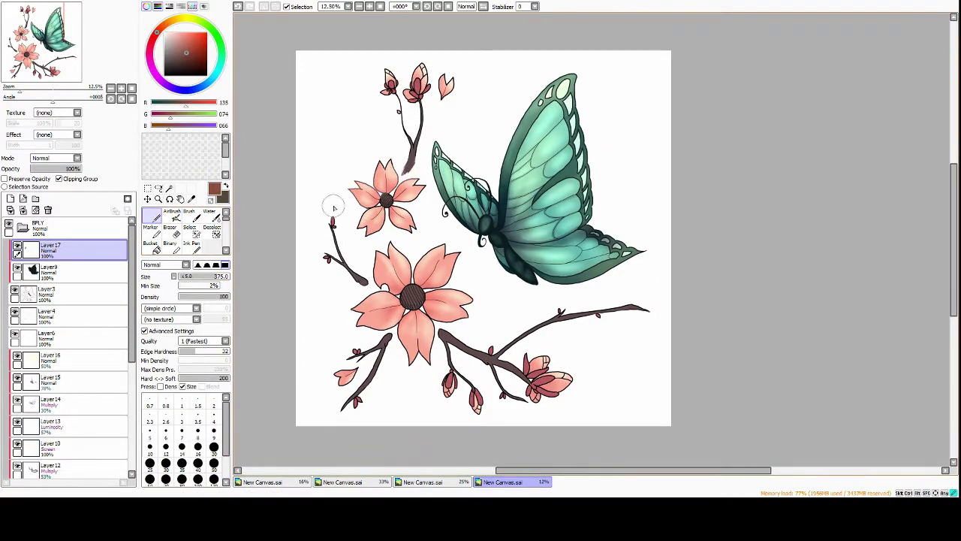
Recolour the outlines of the blossoms, buds and branches dark reddish brown (72, 31, 26) on the clipped line-colour layer at size 375
drag(334, 208, 331, 240)
scroll(334, 225, up, 2)
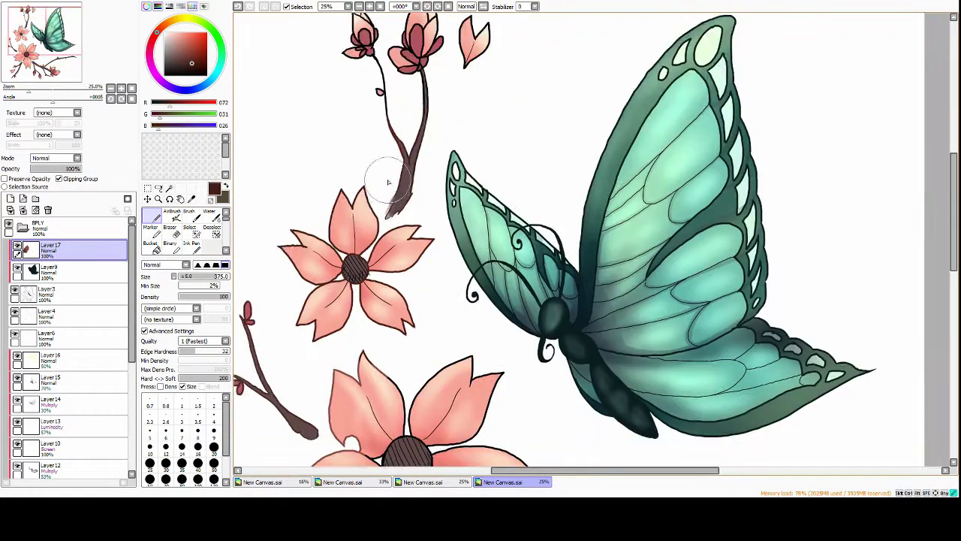
scroll(383, 66, down, 1)
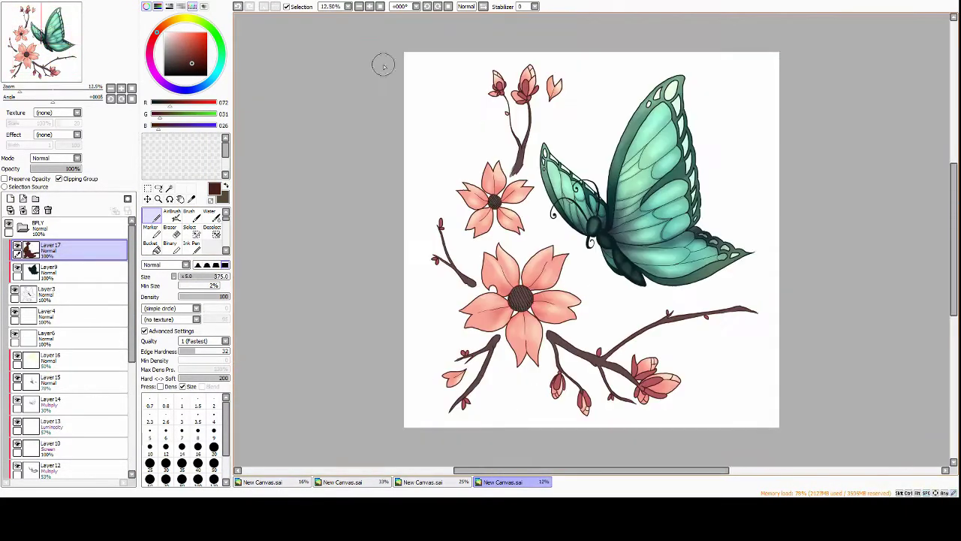
On the 30% Multiply shadow layer, paint dark purple shadows over the lower wing's base and beneath the upper wing's edge at size 30
click(15, 316)
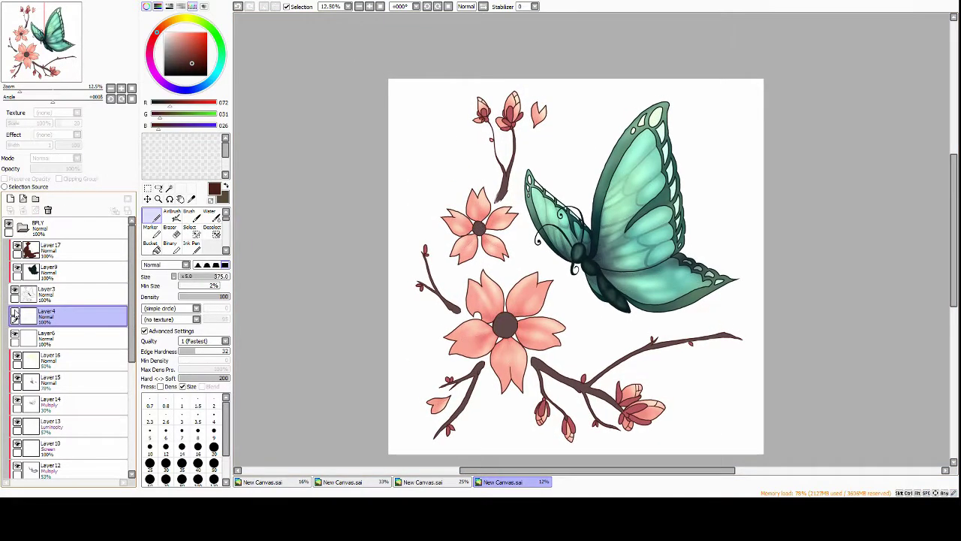
scroll(71, 300, down, 3)
click(72, 322)
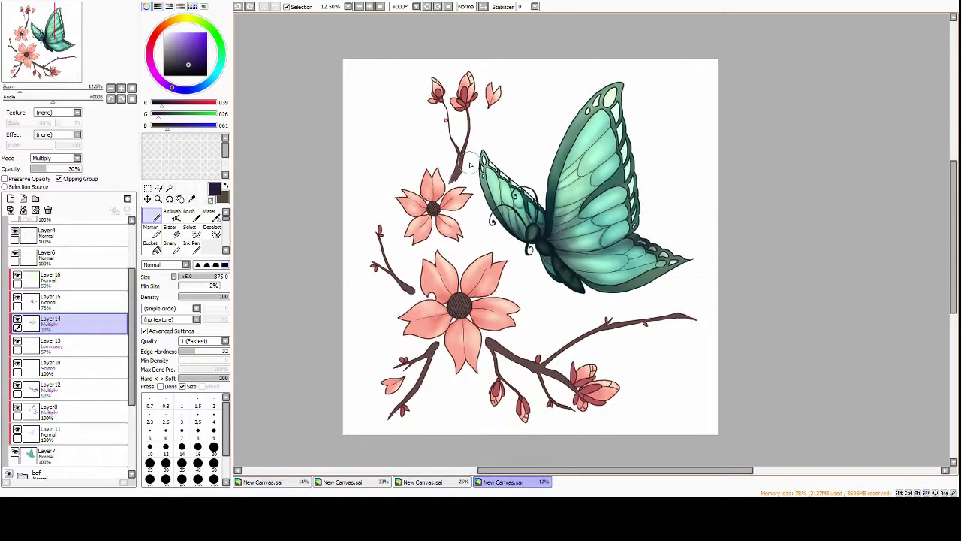
scroll(470, 165, up, 3)
drag(496, 337, 398, 261)
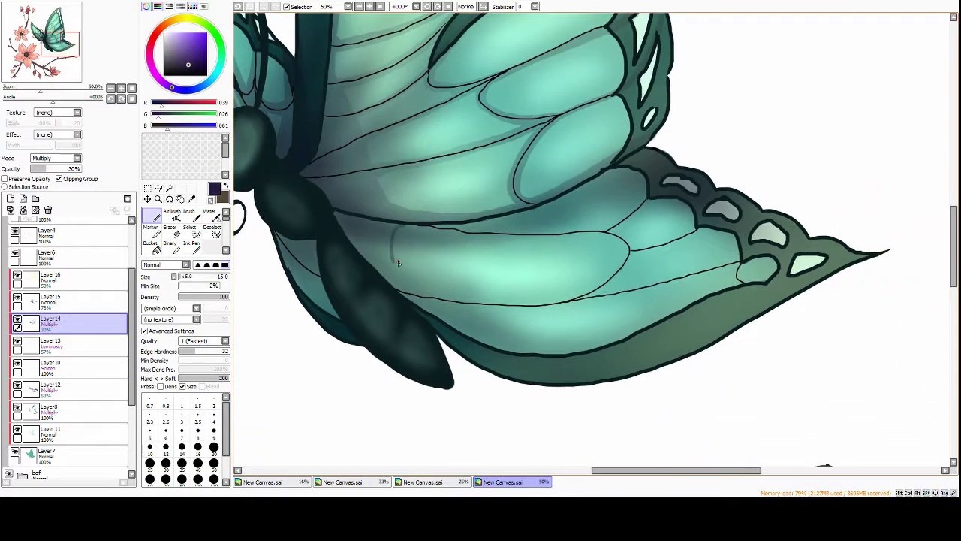
key(bracketright)
key(bracketright)
key(bracketright)
key(bracketright)
mouse_move(434, 231)
mouse_down()
mouse_move(386, 246)
mouse_move(341, 221)
mouse_move(400, 269)
mouse_up()
mouse_move(422, 224)
mouse_down()
mouse_move(593, 192)
mouse_move(529, 156)
mouse_up()
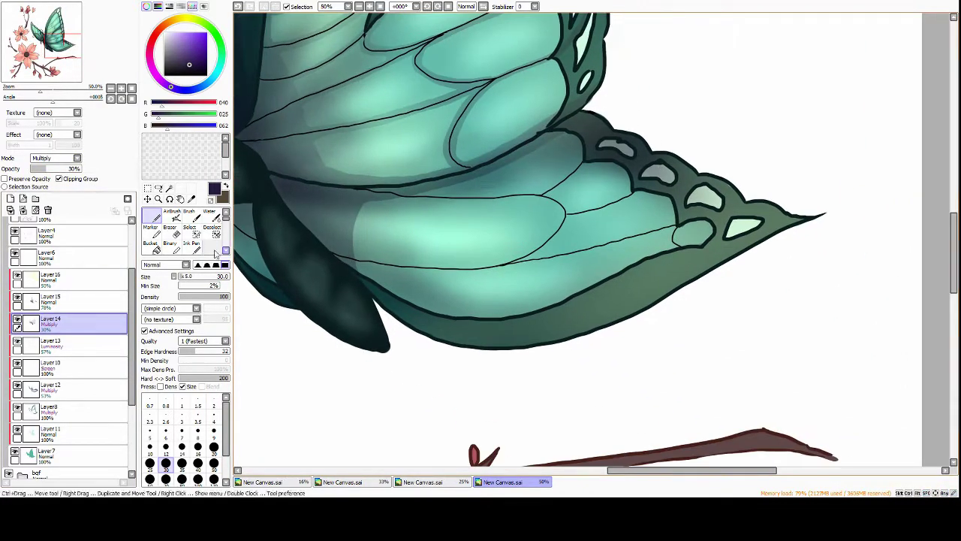
Trim the lower wing's shadow edges with the eraser and paint thin shadows along its veins and rounded segments at size 15
key(bracketleft)
key(bracketleft)
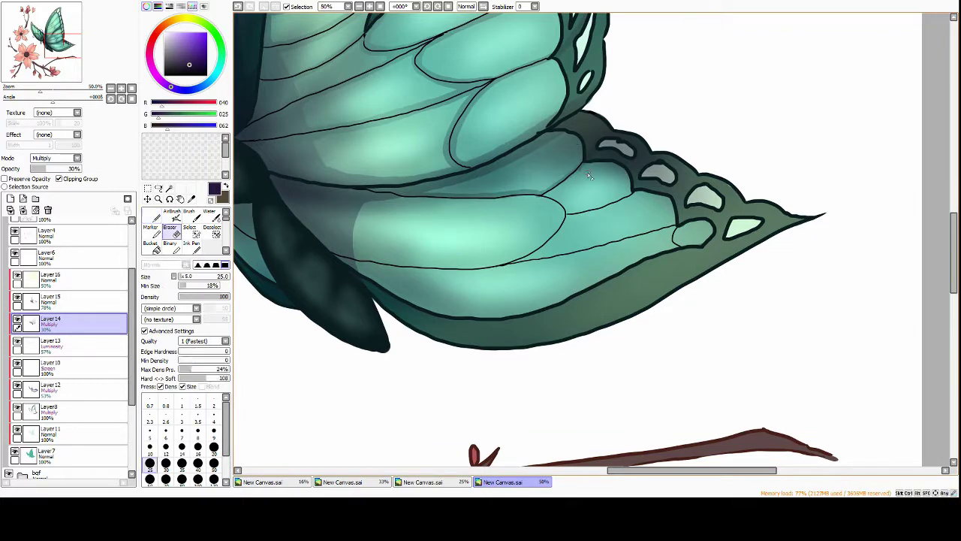
scroll(350, 237, down, 1)
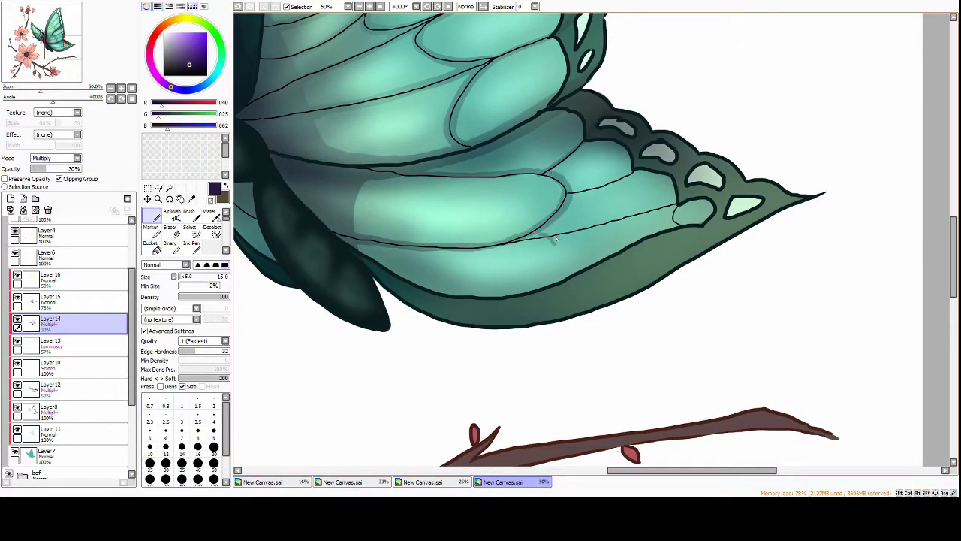
drag(556, 239, 551, 233)
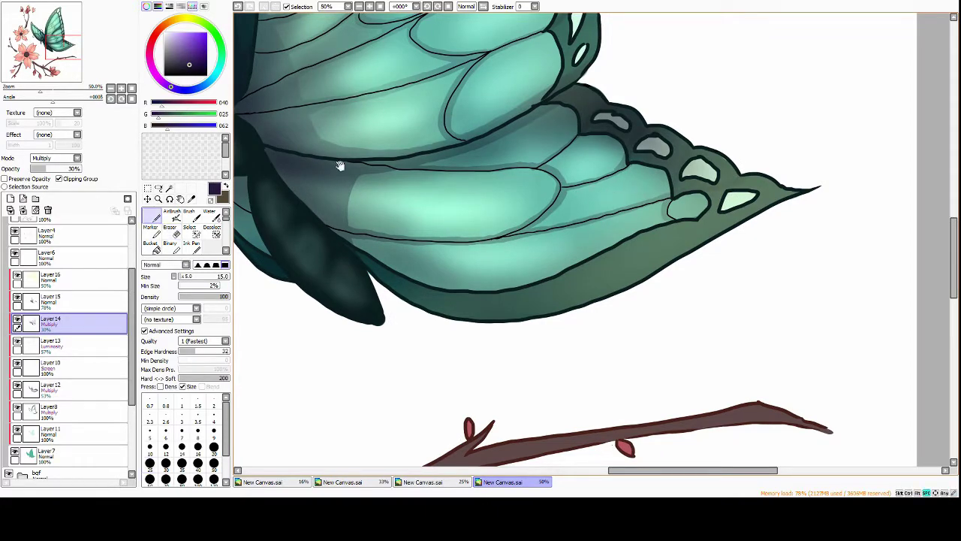
On a new clipped Multiply layer above the petals, paint blue (67, 86, 156) shadows on the upper buds and loose petal at 38% opacity
scroll(340, 166, down, 2)
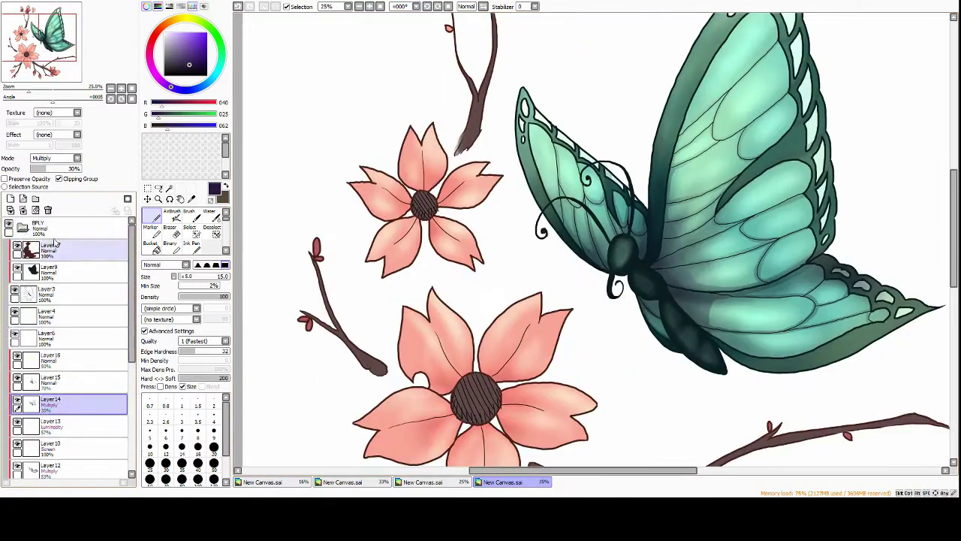
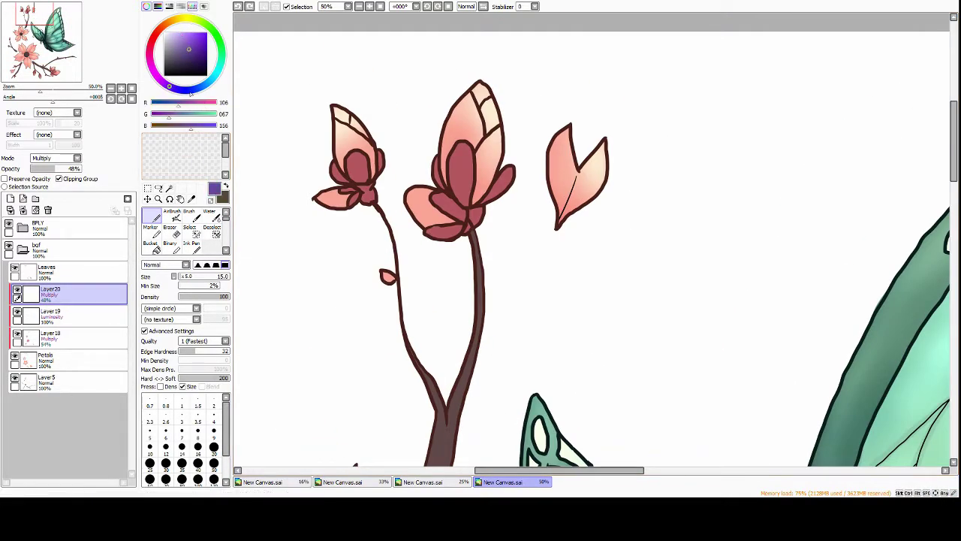
click(191, 90)
drag(461, 97, 445, 147)
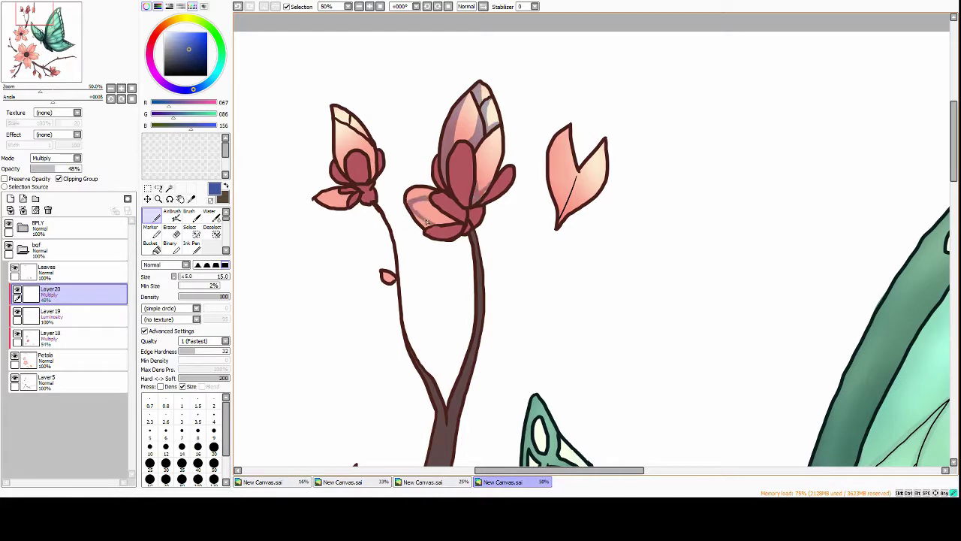
drag(570, 126, 558, 216)
drag(55, 169, 49, 168)
drag(336, 111, 358, 130)
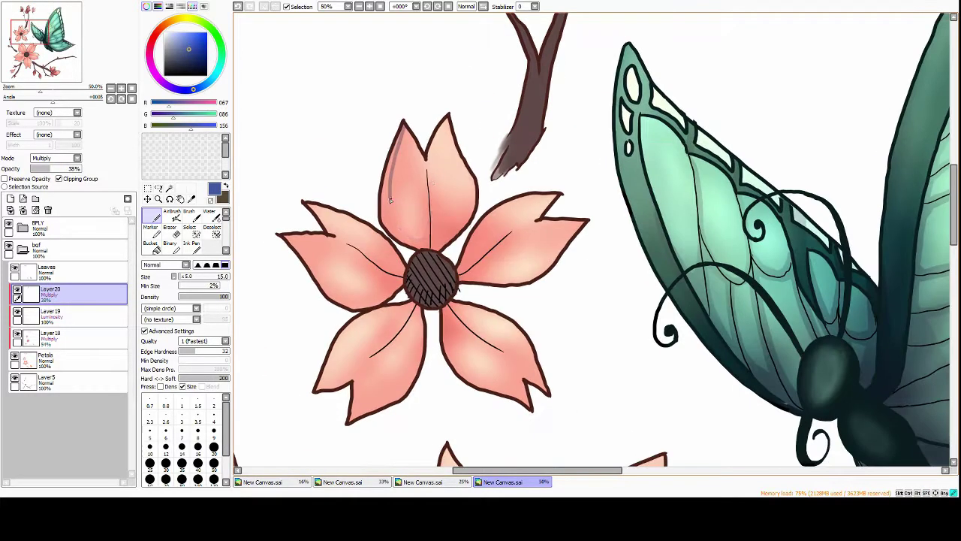
Paint blue (67, 86, 156) shadows along the edges and centre veins of the small blossom's petals at size 15
mouse_move(392, 150)
mouse_down()
mouse_move(383, 190)
mouse_move(386, 222)
mouse_up()
mouse_move(391, 187)
mouse_down()
mouse_move(418, 248)
mouse_move(383, 271)
mouse_up()
drag(320, 261, 355, 280)
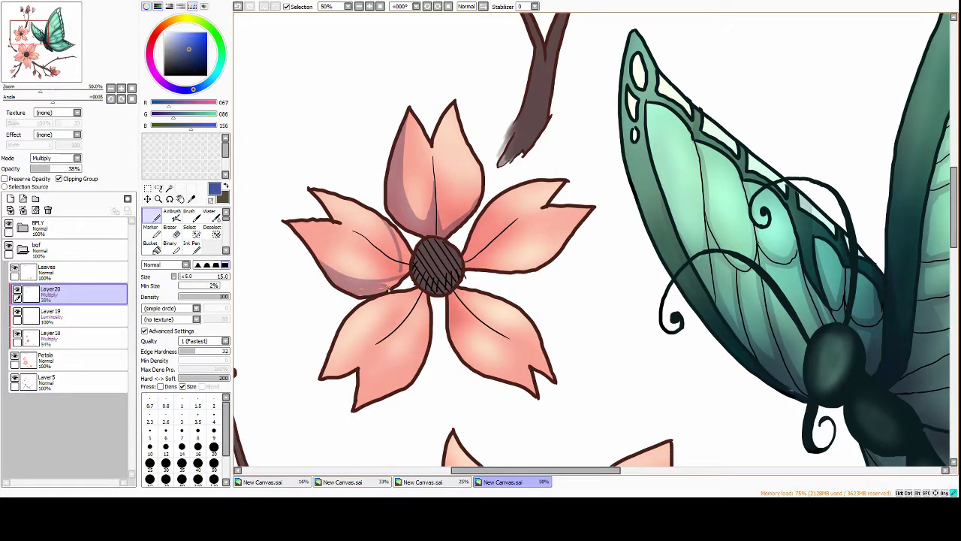
drag(406, 265, 390, 227)
mouse_move(518, 162)
mouse_down()
mouse_move(462, 201)
mouse_move(488, 188)
mouse_up()
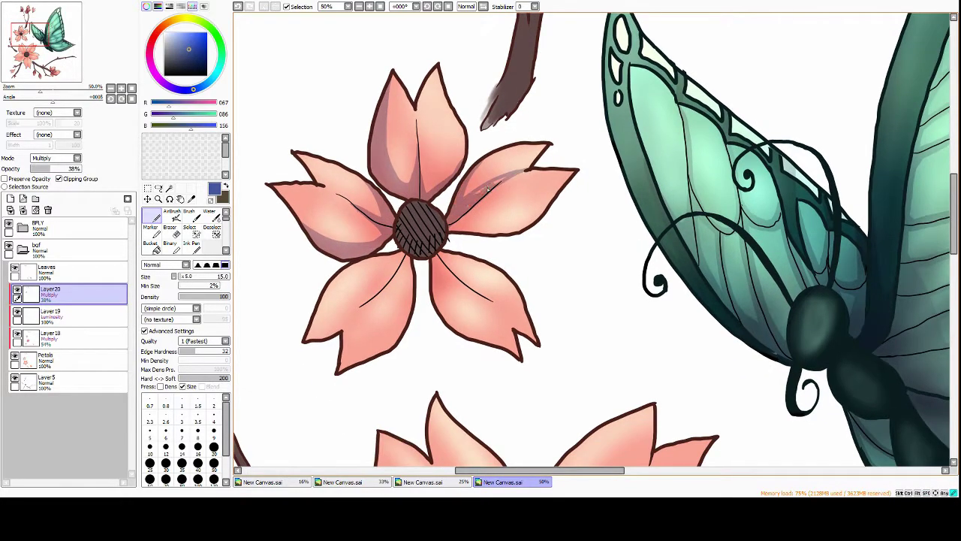
drag(537, 218, 479, 225)
drag(443, 195, 358, 224)
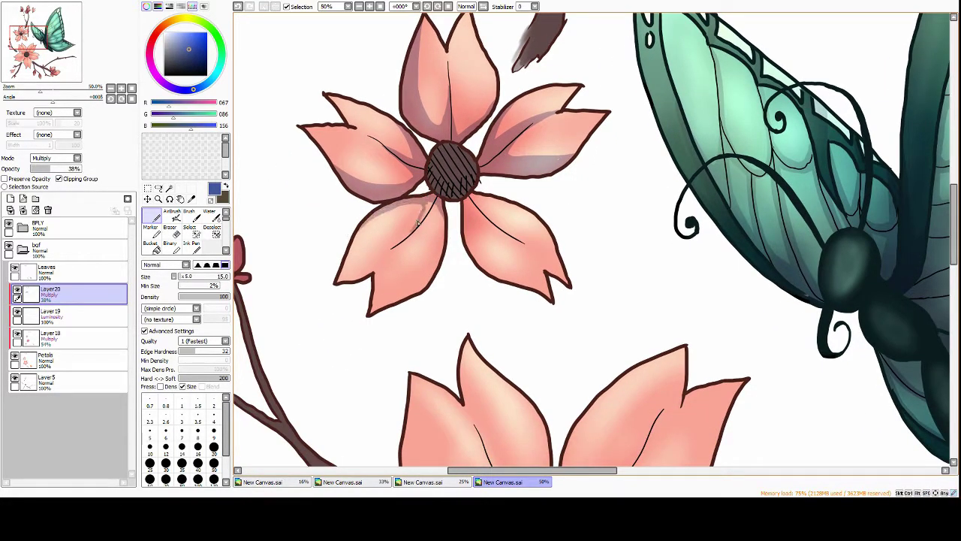
drag(434, 274, 408, 287)
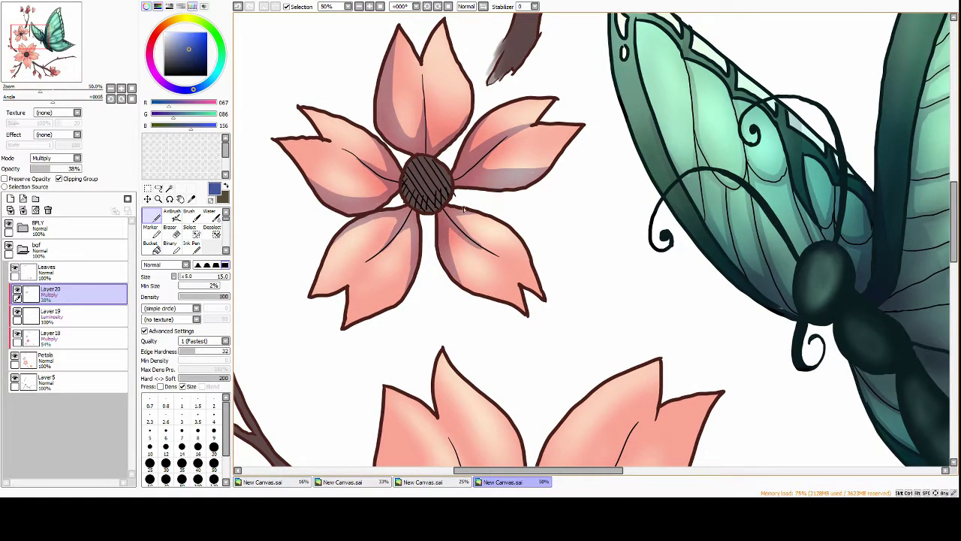
Shade the large blossom's upper-left, left and bottom petals in the same blue at size 35, trimming edges with the eraser
scroll(464, 210, down, 3)
scroll(475, 256, up, 2)
drag(459, 281, 326, 459)
drag(414, 124, 445, 208)
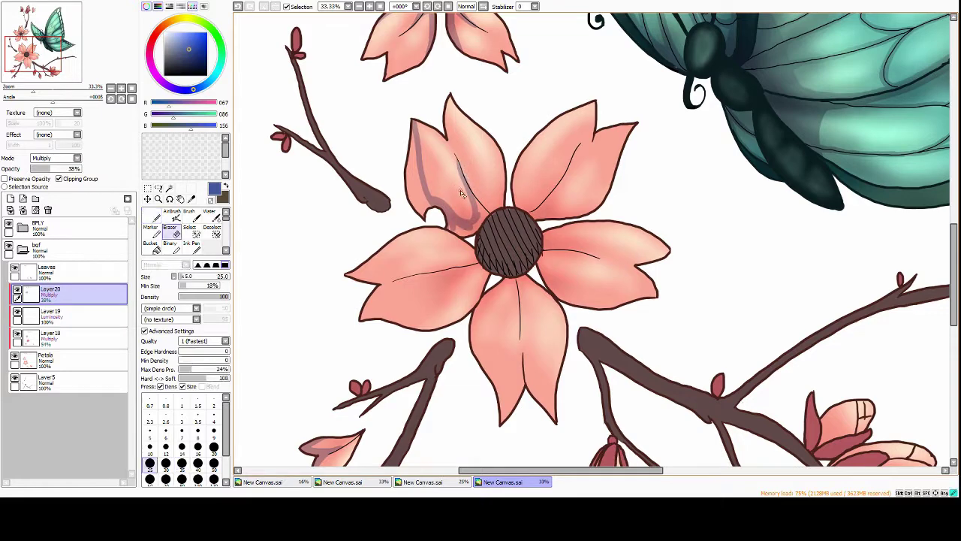
mouse_move(415, 149)
mouse_down()
mouse_move(447, 216)
mouse_move(435, 220)
mouse_move(455, 245)
mouse_move(470, 308)
mouse_up()
scroll(441, 202, down, 1)
drag(470, 308, 437, 263)
drag(443, 225, 467, 351)
drag(464, 219, 486, 269)
drag(487, 349, 495, 220)
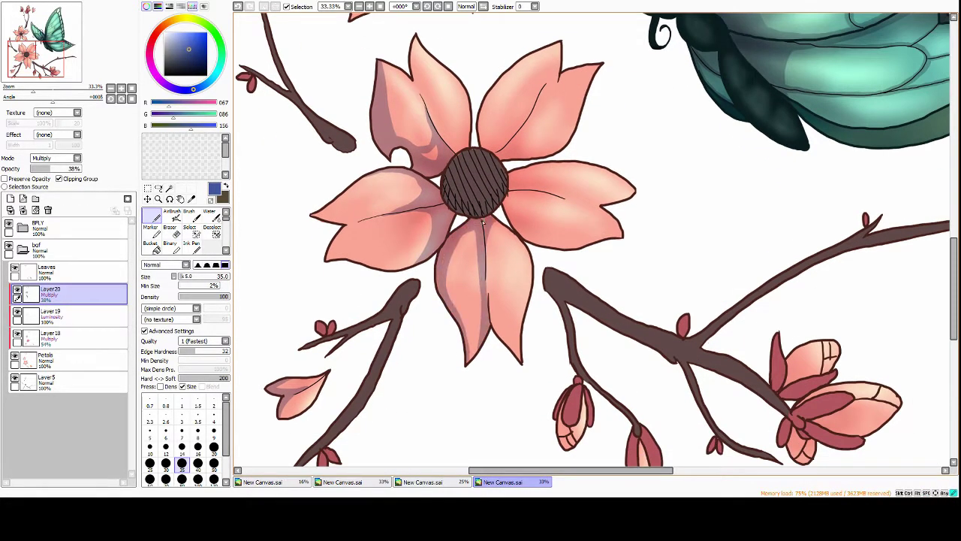
Paint blue shadows on the large blossom's upper-right and right petals at size 35
scroll(480, 225, up, 1)
mouse_move(449, 187)
mouse_down()
mouse_move(490, 143)
mouse_move(553, 183)
mouse_up()
drag(540, 167, 470, 185)
scroll(481, 180, down, 1)
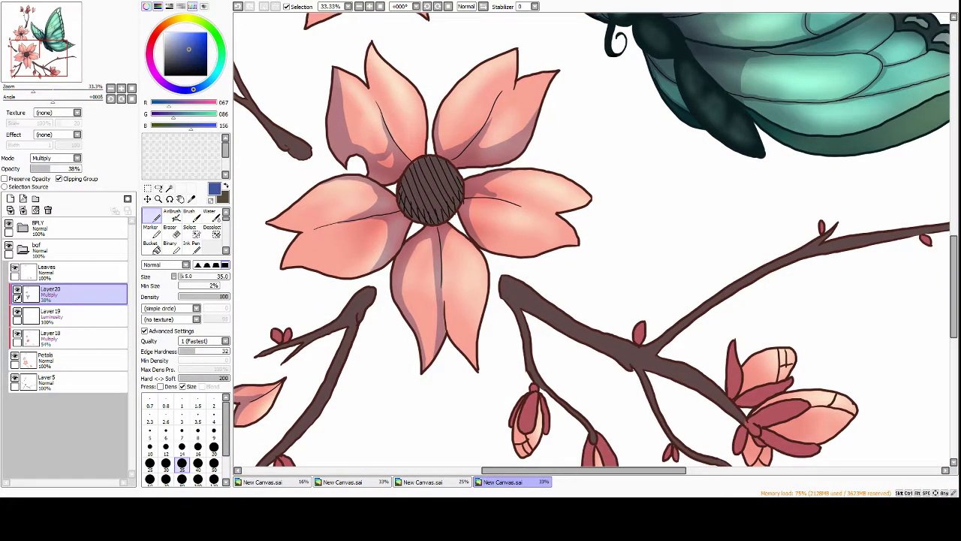
Paint blue shadows on the petals of the lower buds at size 35 and lower the shadow layer's opacity to 26%
scroll(451, 233, down, 5)
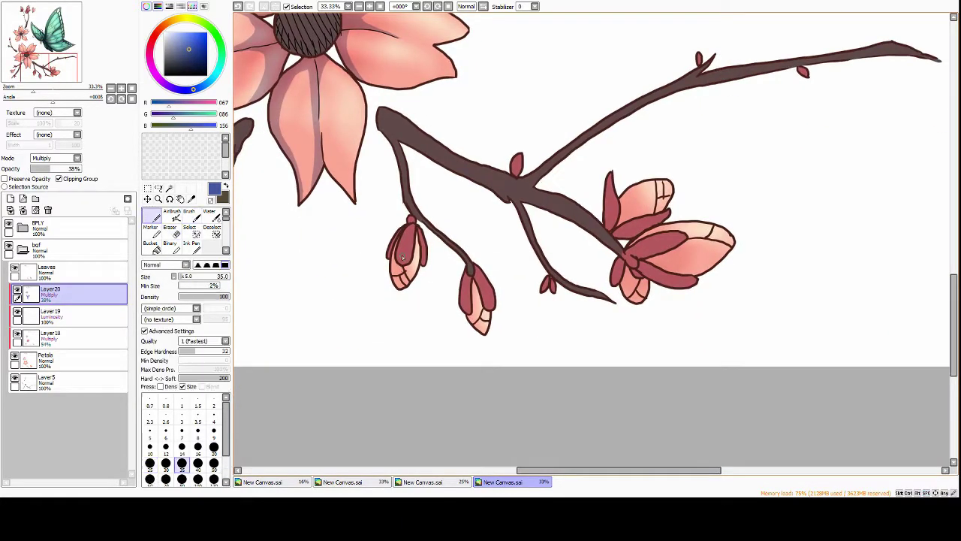
scroll(411, 292, down, 1)
scroll(411, 292, right, 2)
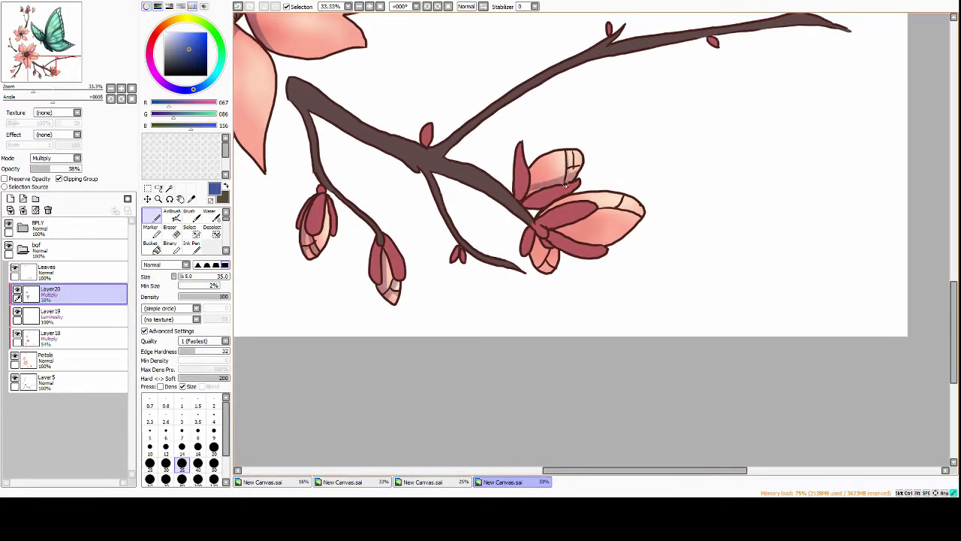
mouse_move(543, 263)
mouse_down()
mouse_move(599, 217)
mouse_move(617, 245)
mouse_up()
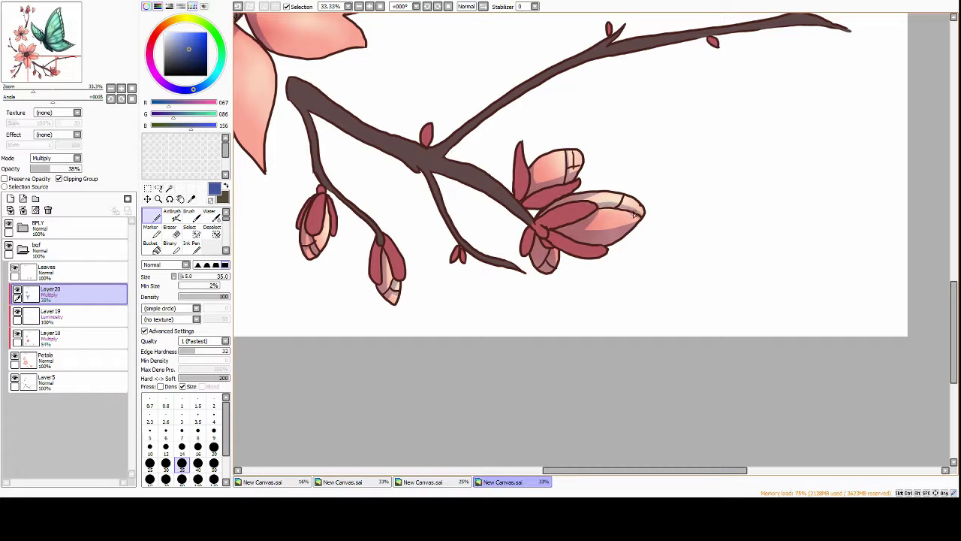
scroll(634, 214, down, 3)
key(e)
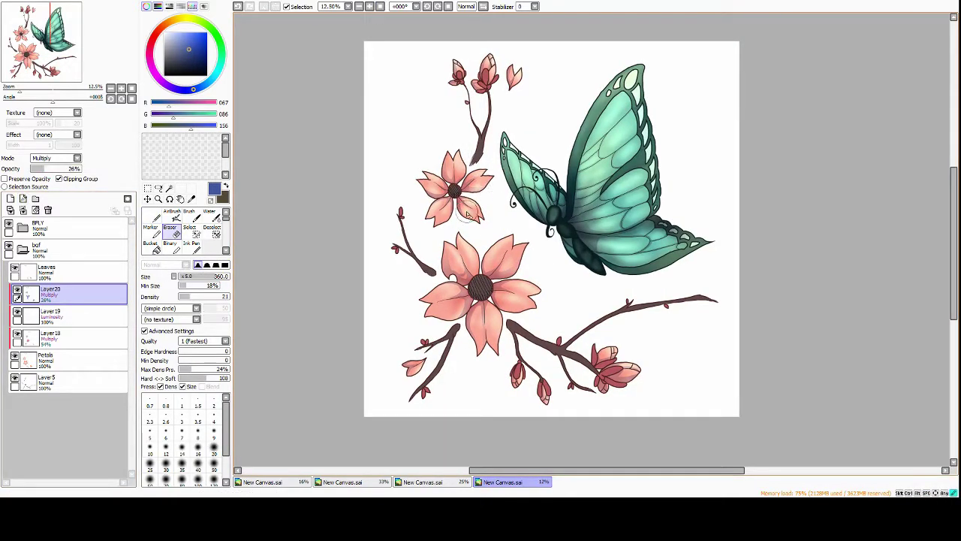
Add a clipped Screen layer above the petal shadows at 51% opacity and pick white as the paint colour
scroll(335, 163, up, 2)
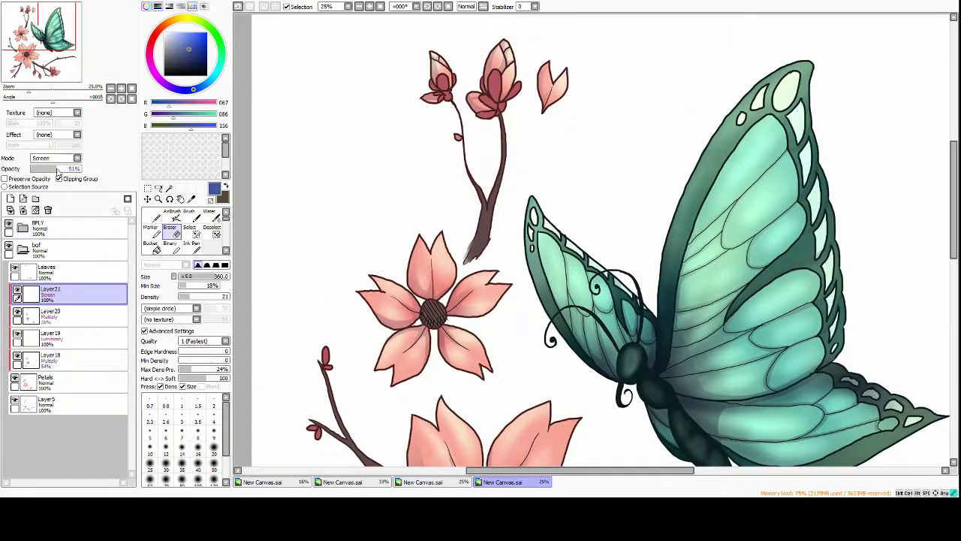
scroll(295, 193, up, 1)
scroll(371, 114, down, 3)
key(w)
scroll(406, 75, up, 2)
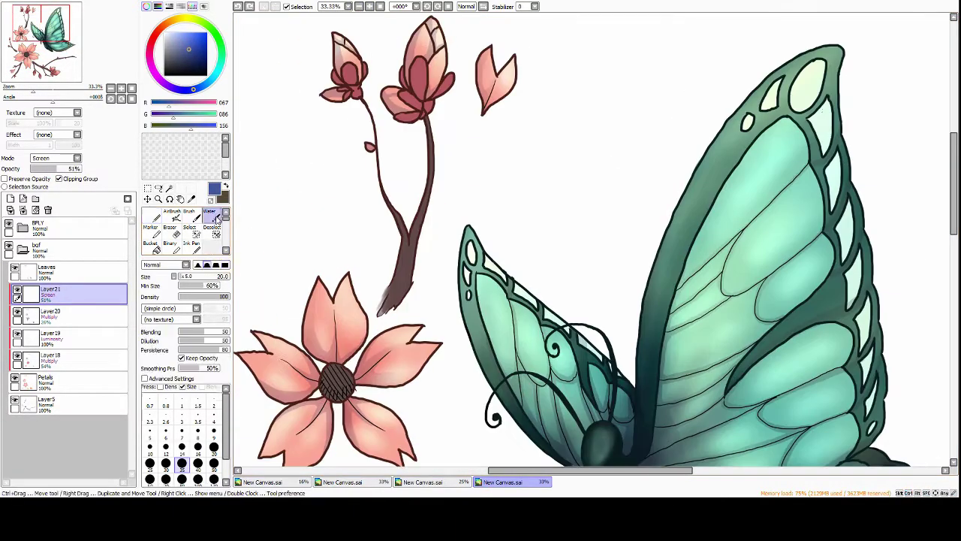
alt+click(273, 108)
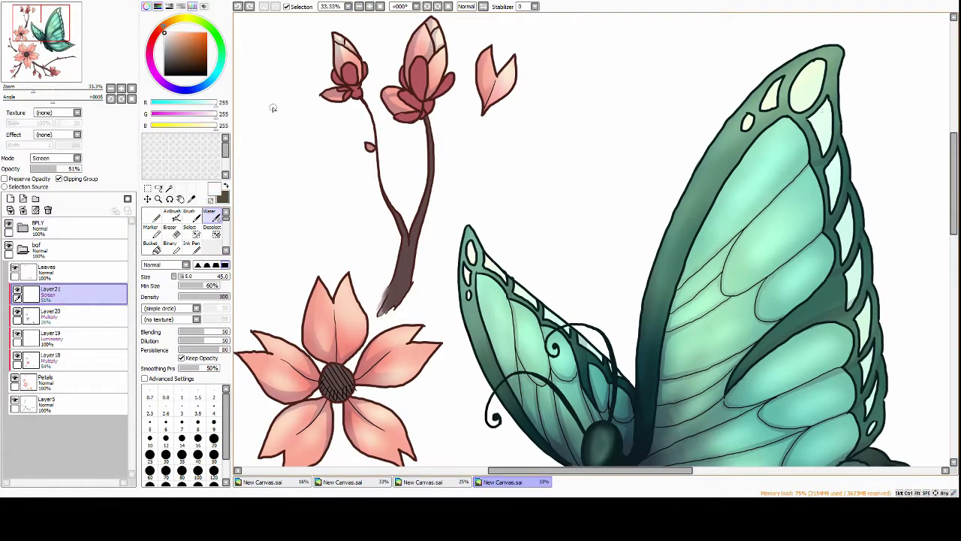
Brush soft white highlights on the petals of both blossoms at size 100 and reduce the Screen layer's opacity to 44%
key(m)
key(b)
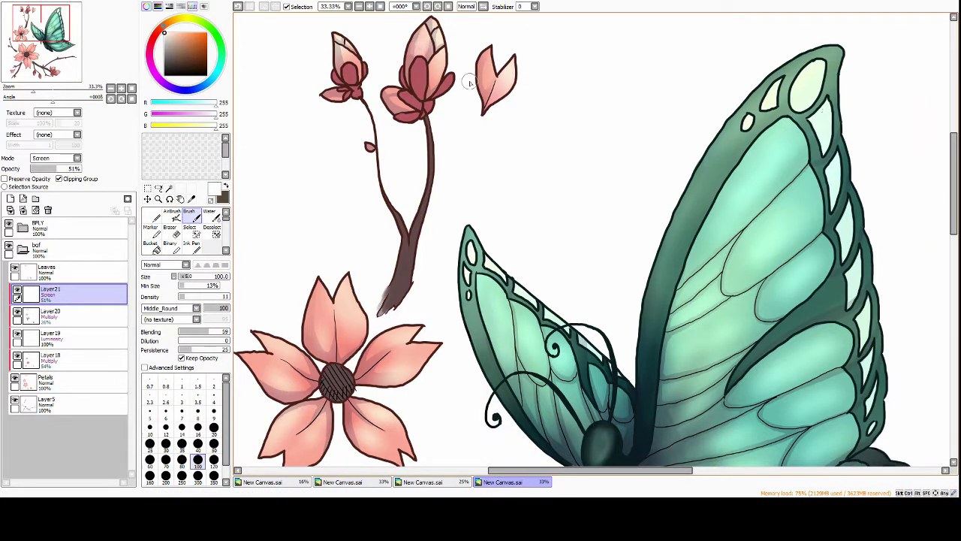
scroll(380, 199, down, 3)
scroll(379, 199, down, 5)
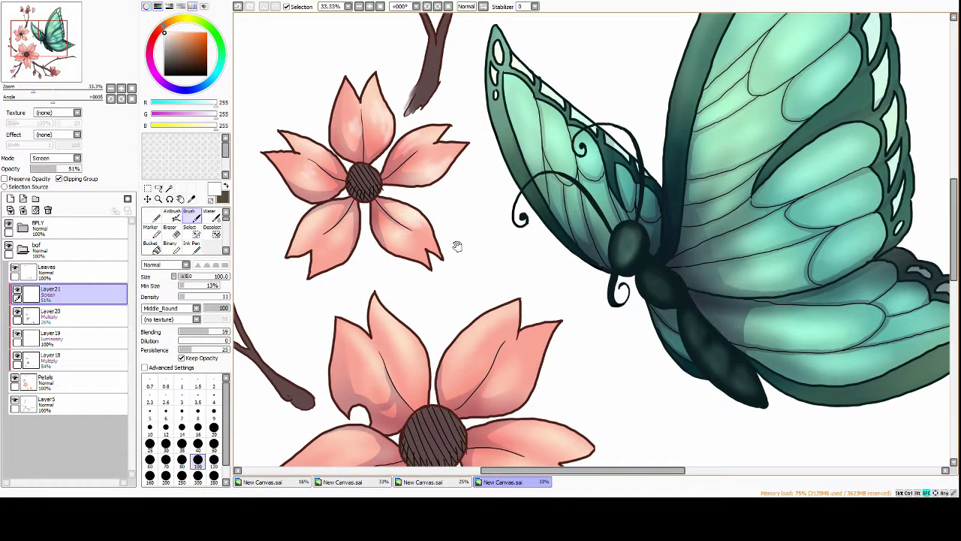
scroll(502, 273, down, 3)
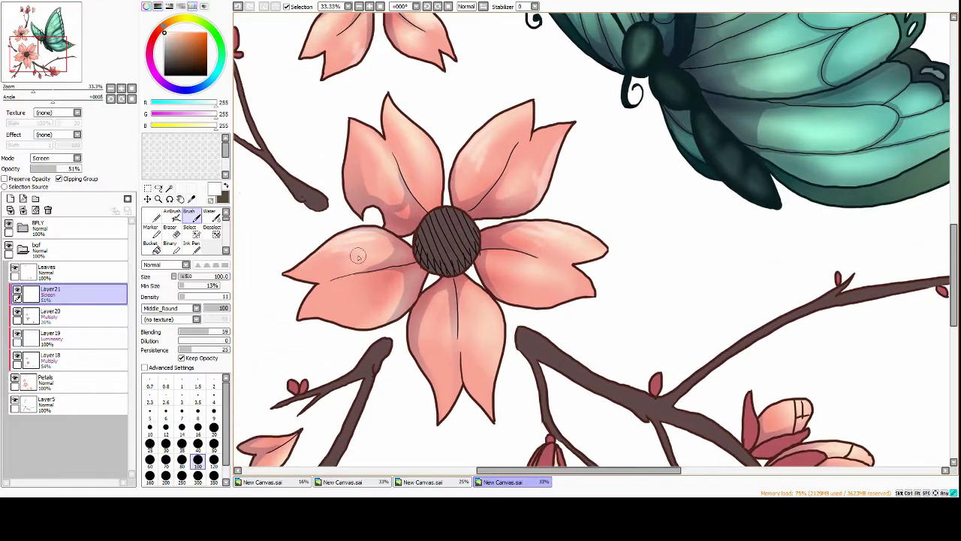
scroll(497, 238, down, 3)
key(minus)
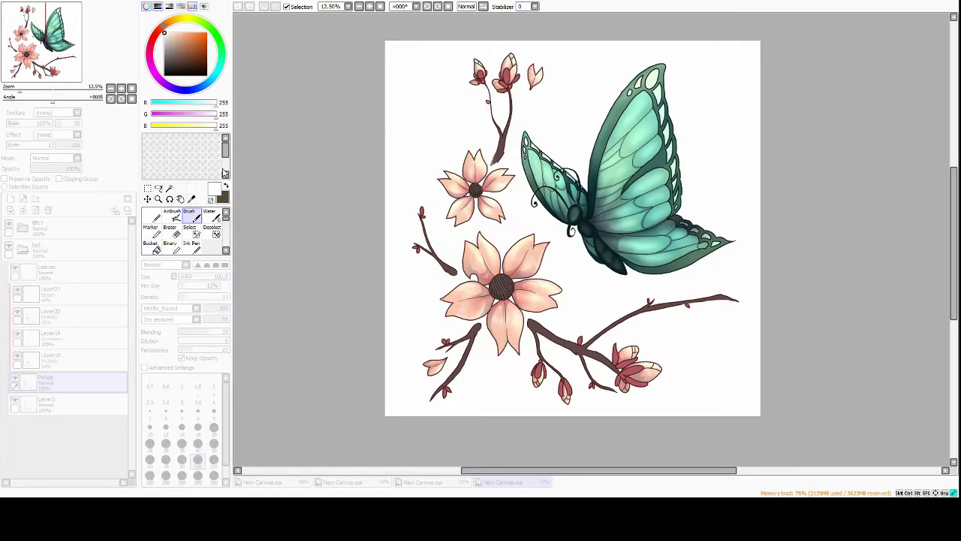
On a new clipped layer above Leaves, airbrush a pale green (175, 247, 206) glow on the bud leaves at size 55
scroll(354, 57, up, 3)
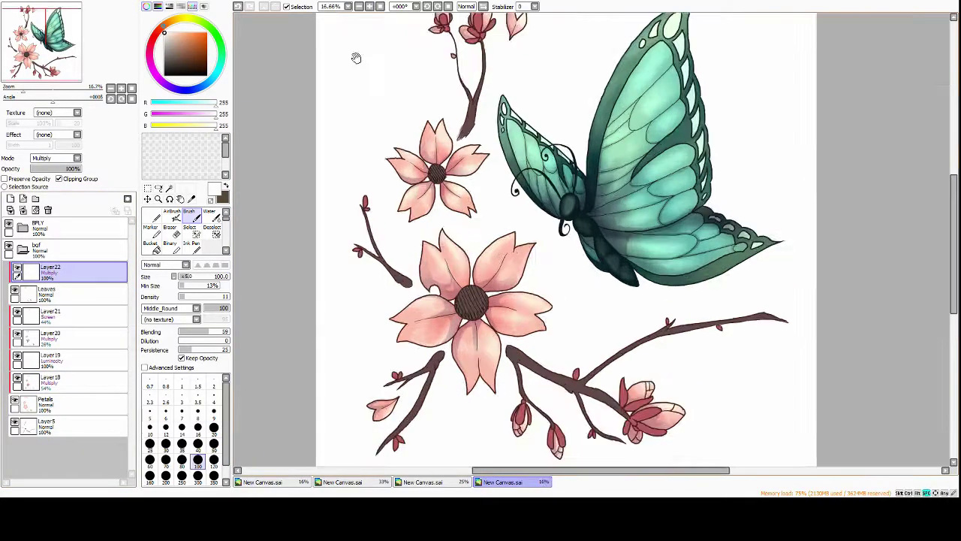
drag(186, 277, 181, 277)
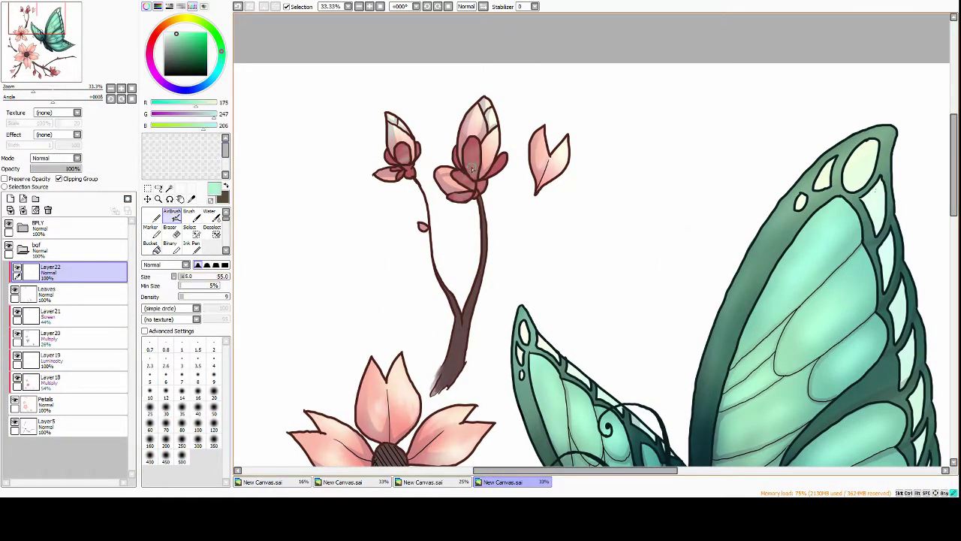
scroll(511, 281, down, 10)
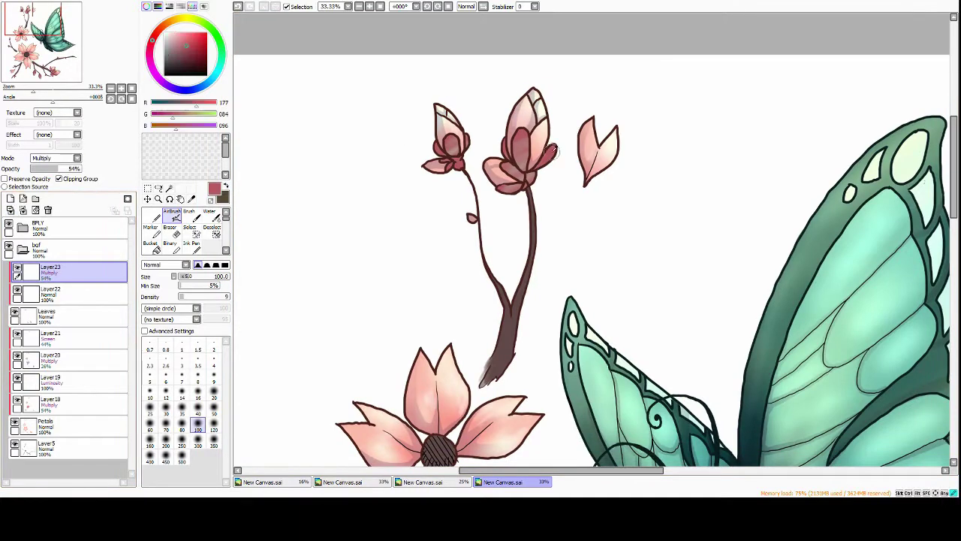
On a new clipped Multiply layer at 54% opacity, paint dark violet (64, 57, 132) shadows on the upper and hanging buds' leaves
click(369, 7)
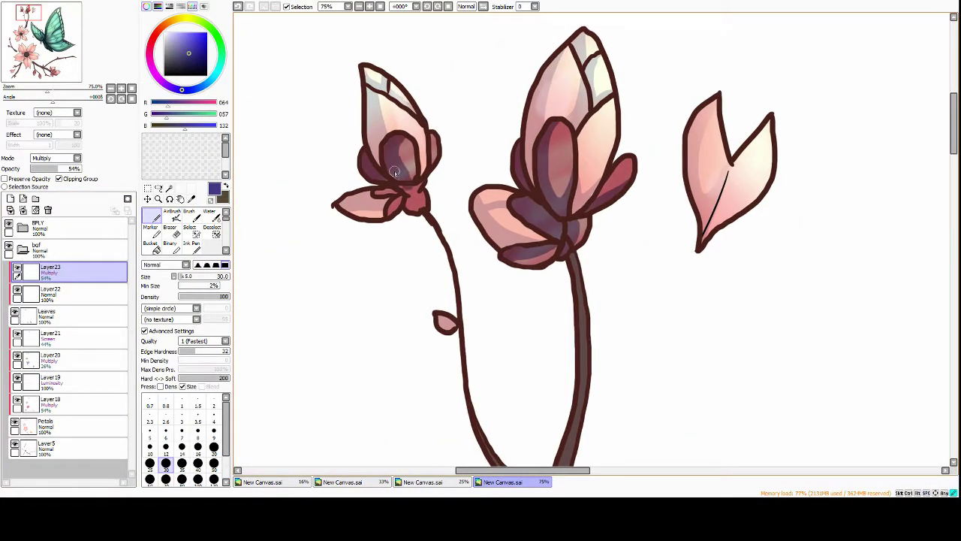
drag(394, 173, 443, 232)
drag(481, 203, 391, 120)
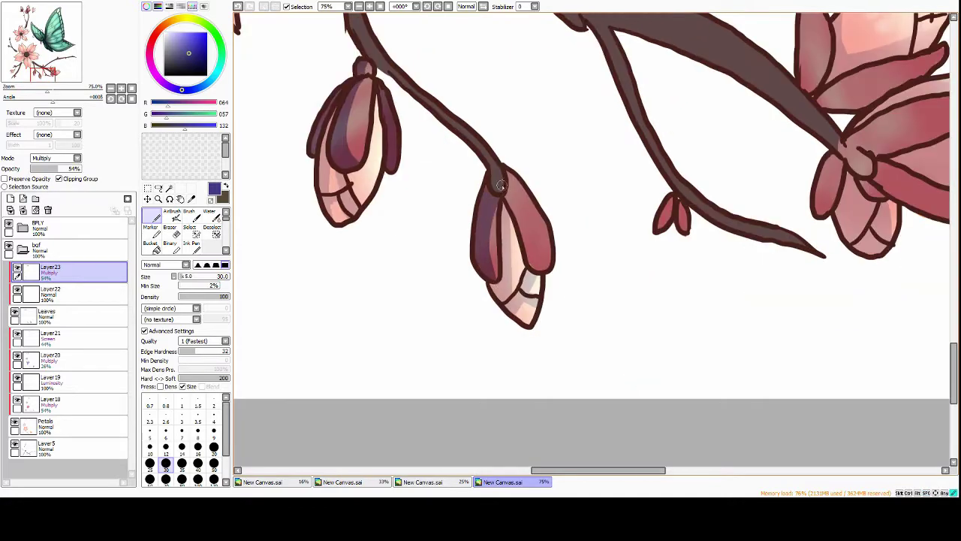
Paint dark violet shadows on the leaves of the lower-right bud cluster at size 30 and clean them up with the eraser
drag(614, 246, 317, 310)
drag(575, 252, 714, 282)
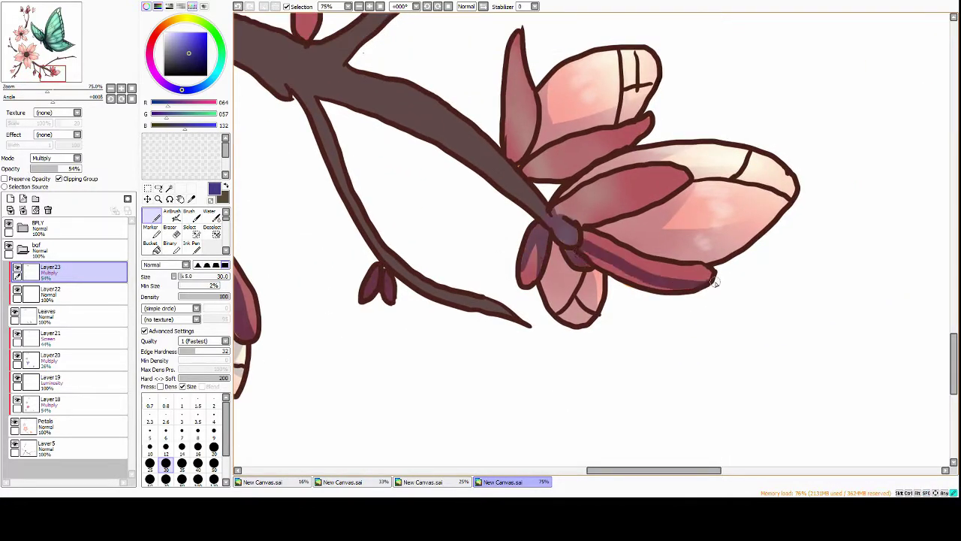
drag(574, 222, 665, 184)
drag(525, 188, 516, 213)
mouse_move(510, 120)
mouse_down()
mouse_move(502, 179)
mouse_move(511, 105)
mouse_up()
key(e)
mouse_move(525, 188)
mouse_down()
mouse_move(630, 162)
mouse_move(781, 187)
mouse_up()
drag(302, 105, 433, 217)
key(n)
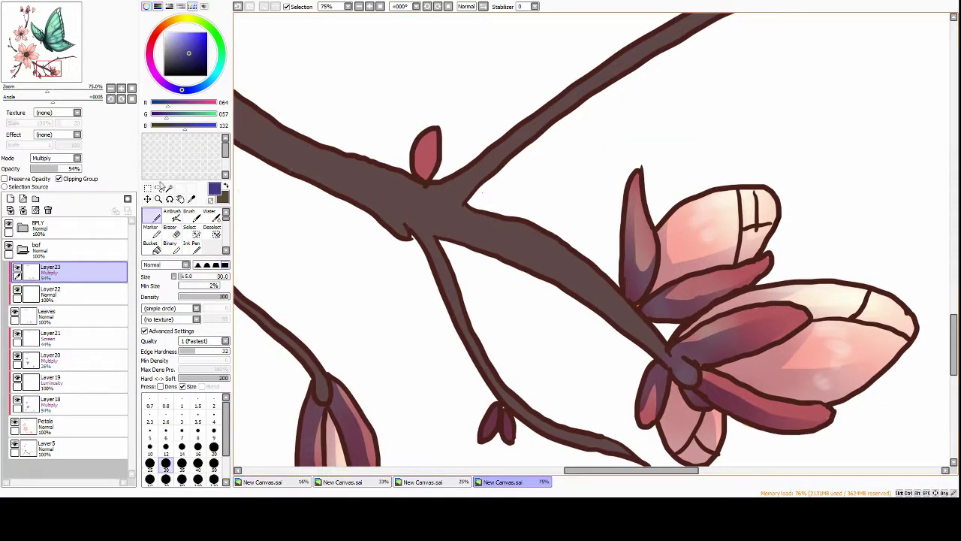
On a new clipped layer above Layer5, paint muted green (73, 111, 95) on the upper branch's cut end with the Water brush at size 45
scroll(447, 126, down, 5)
scroll(448, 126, down, 1)
click(46, 446)
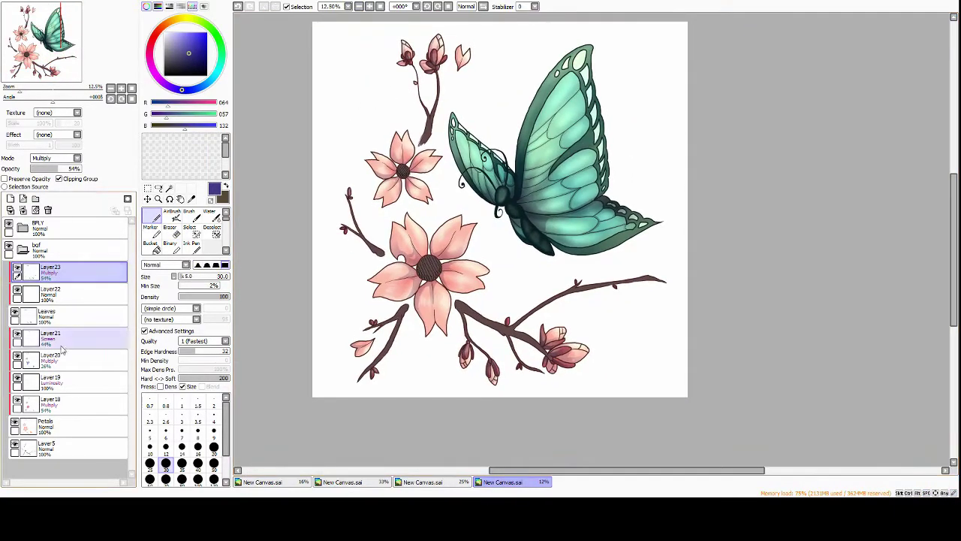
click(11, 198)
scroll(571, 248, up, 2)
click(211, 215)
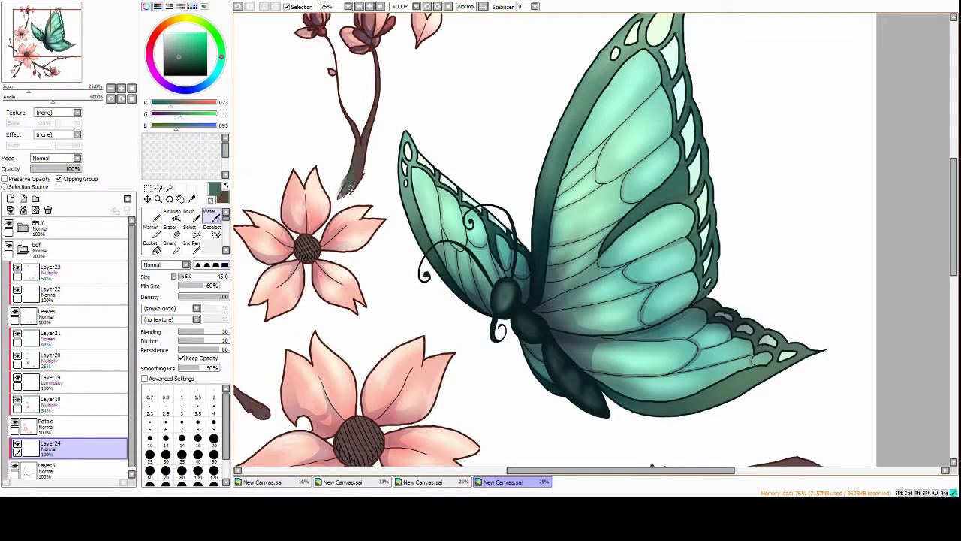
drag(308, 257, 428, 138)
Erase the hatching lines from both blossoms' centres at size 60, and switch back to the clipped branch colour layer
click(22, 226)
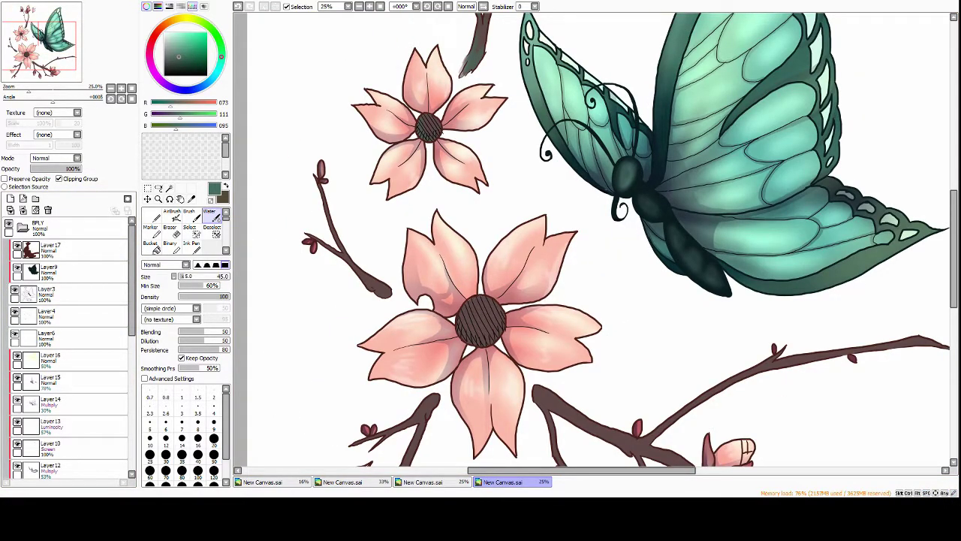
click(41, 311)
key(n)
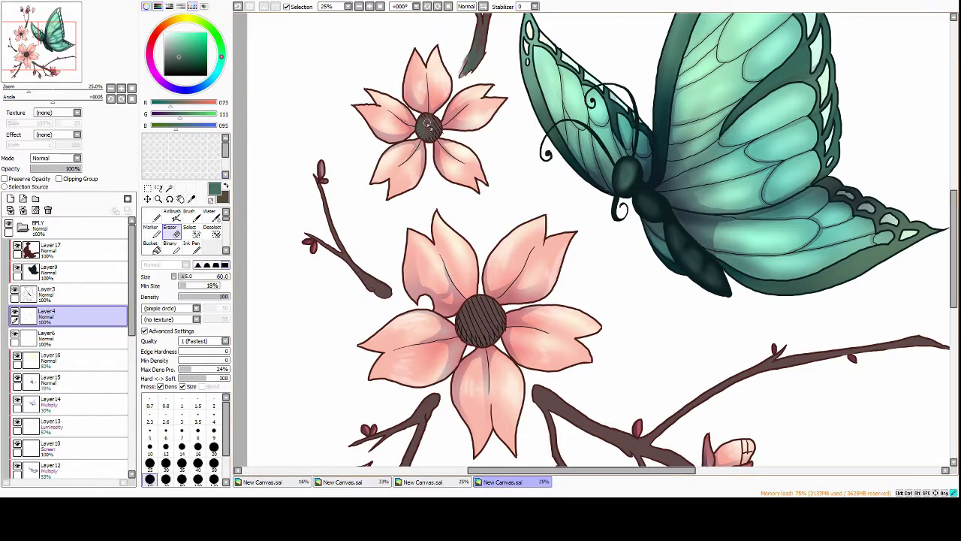
ctrl+shift+click(422, 131)
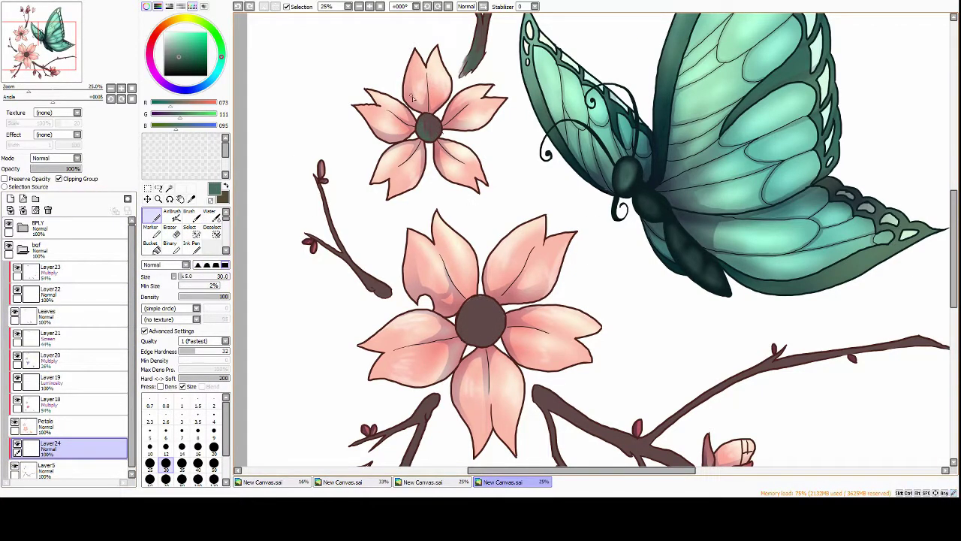
Blend muted green (73, 111, 95) into the large blossom's centre and the lower branches with the Water brush at size 45
scroll(411, 98, down, 5)
key(c)
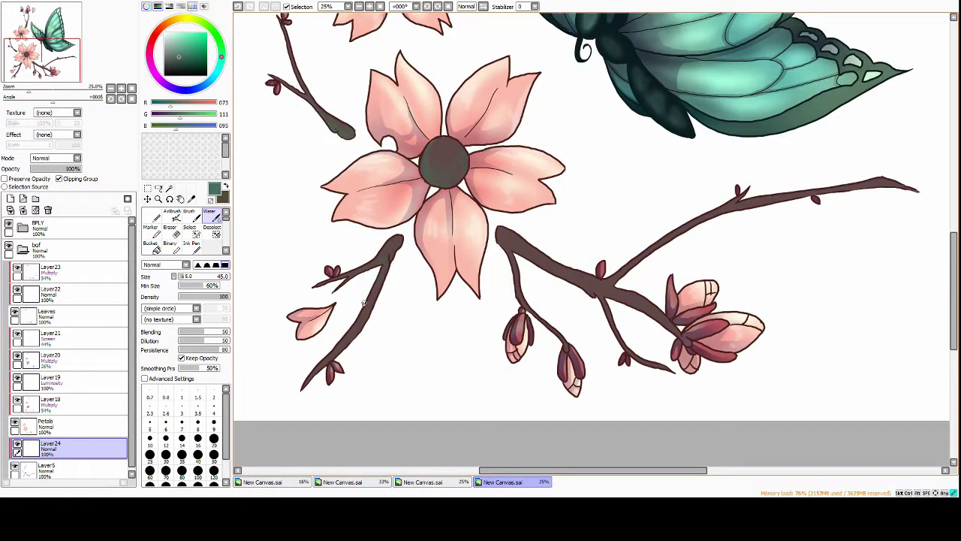
scroll(368, 190, up, 5)
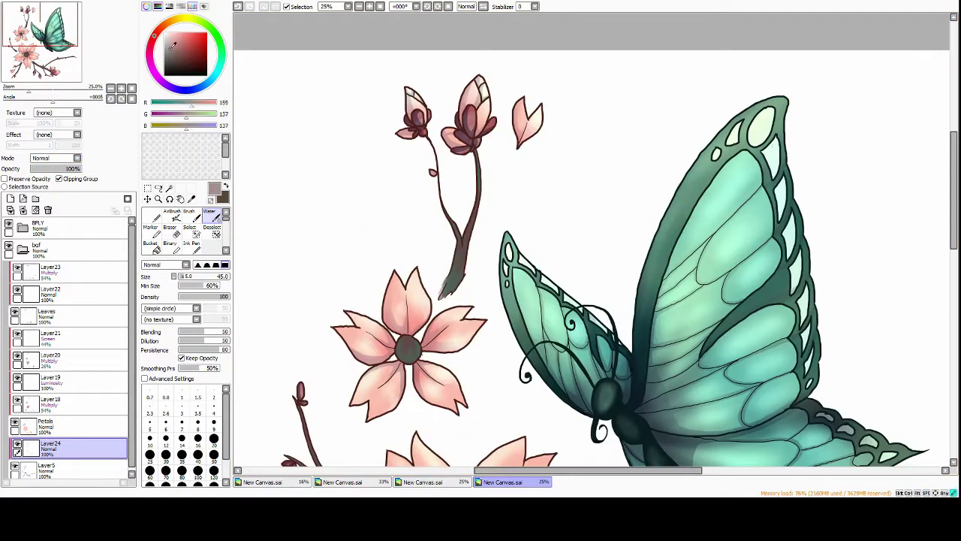
Paint light greyish-brown (165, 151, 142) highlights on the large blossom's centre and along the lower branches at size 45
scroll(476, 170, down, 4)
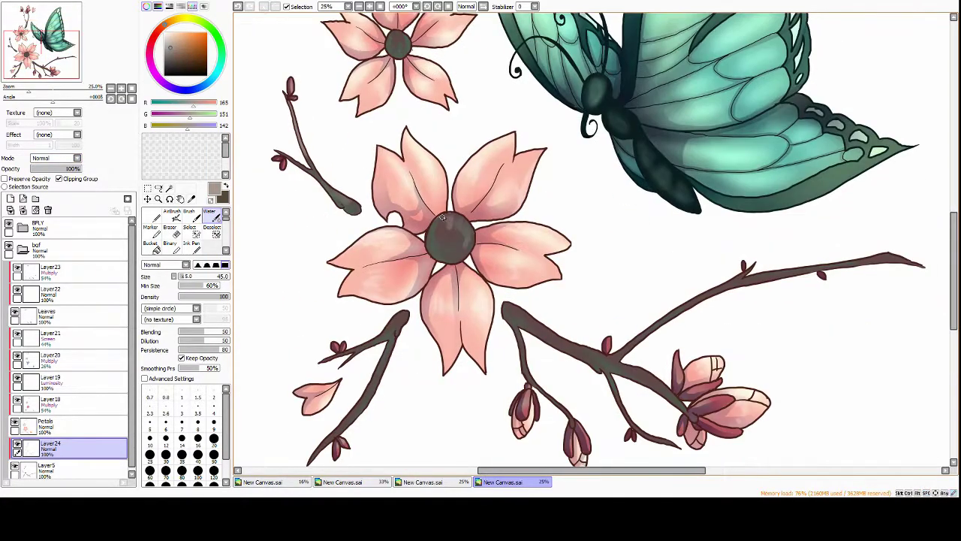
scroll(448, 236, up, 1)
scroll(466, 248, down, 3)
scroll(525, 274, right, 3)
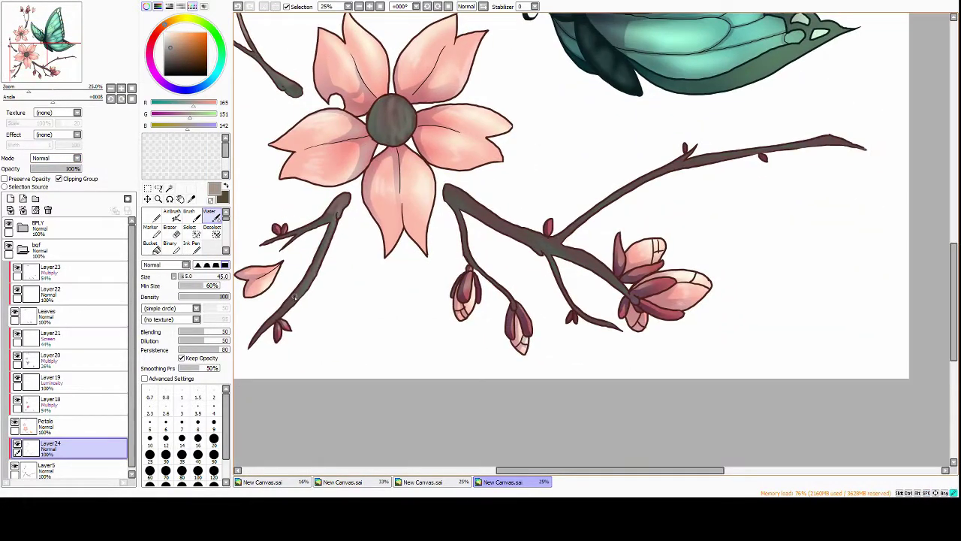
mouse_move(359, 183)
mouse_down()
mouse_move(421, 229)
mouse_move(513, 248)
mouse_up()
drag(557, 148, 783, 151)
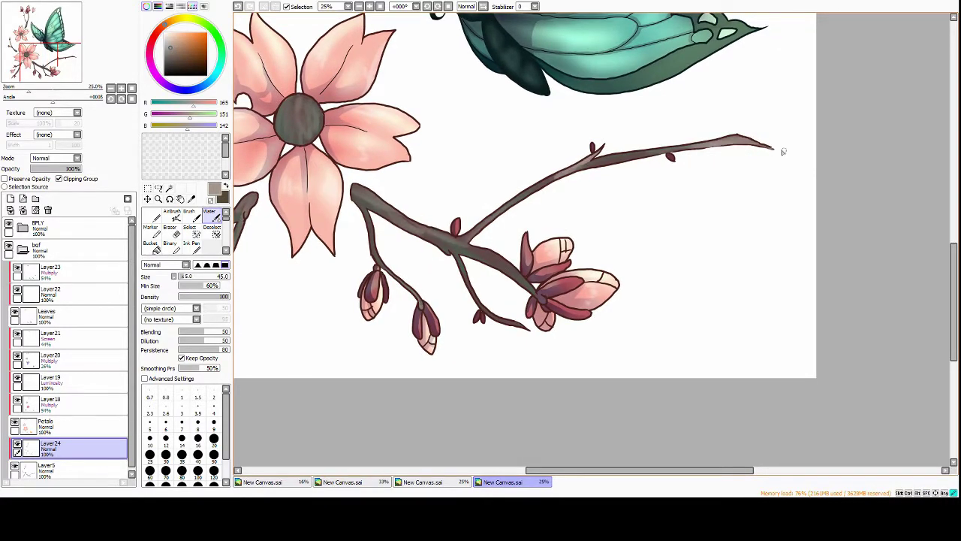
On a new layer above everything, paint pale peach (255, 228, 209) stamens over both blossoms' centres with the Pen at sizes 30 and 20
key(minus)
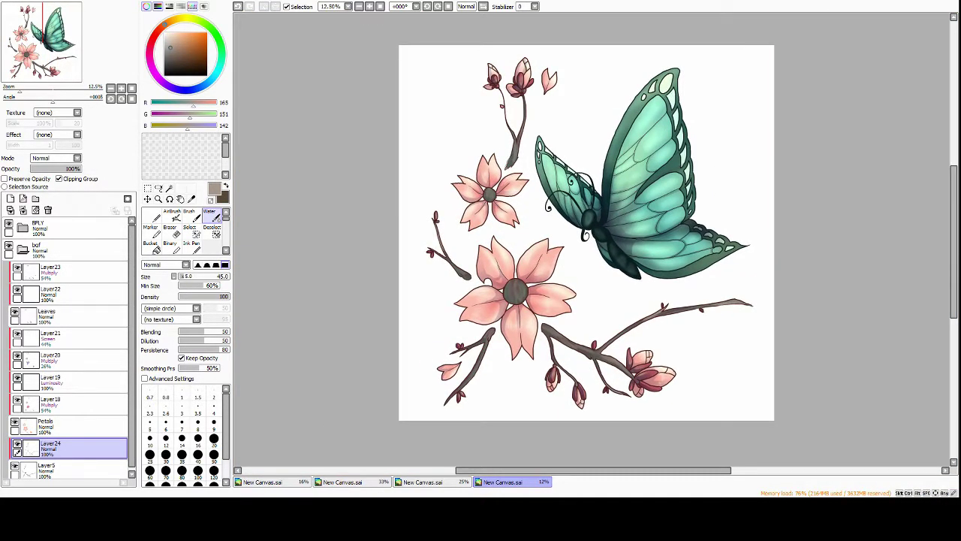
key(plus)
key(ctrl+shift+n)
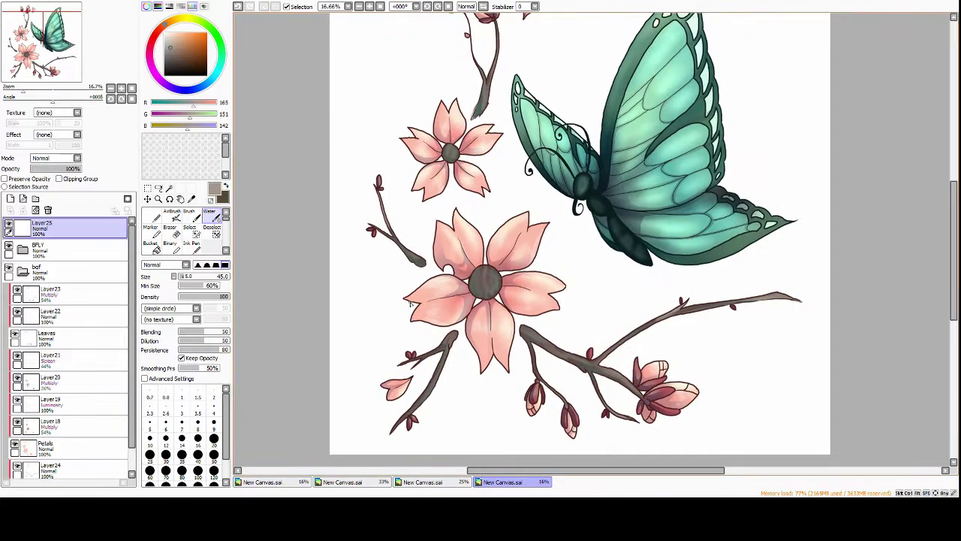
key(n)
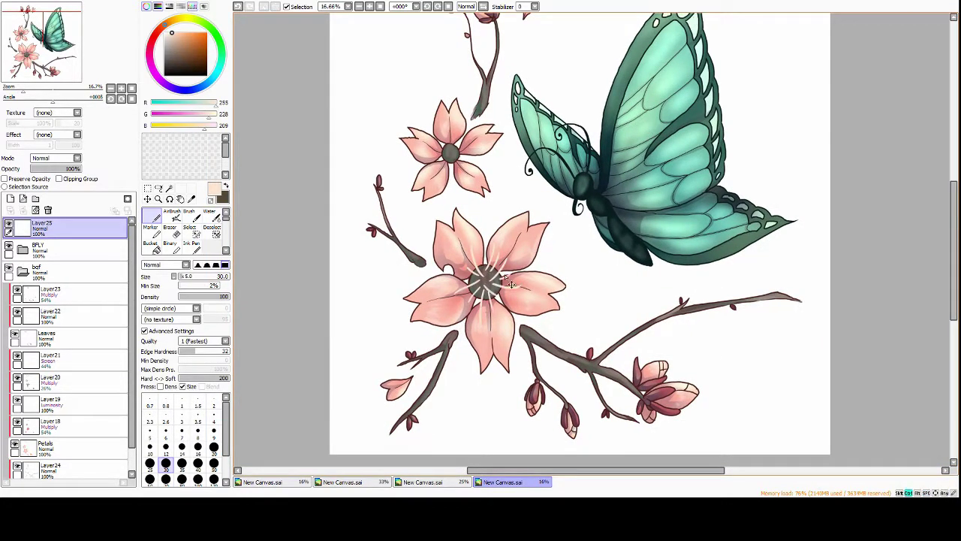
key(bracketleft)
key(bracketleft)
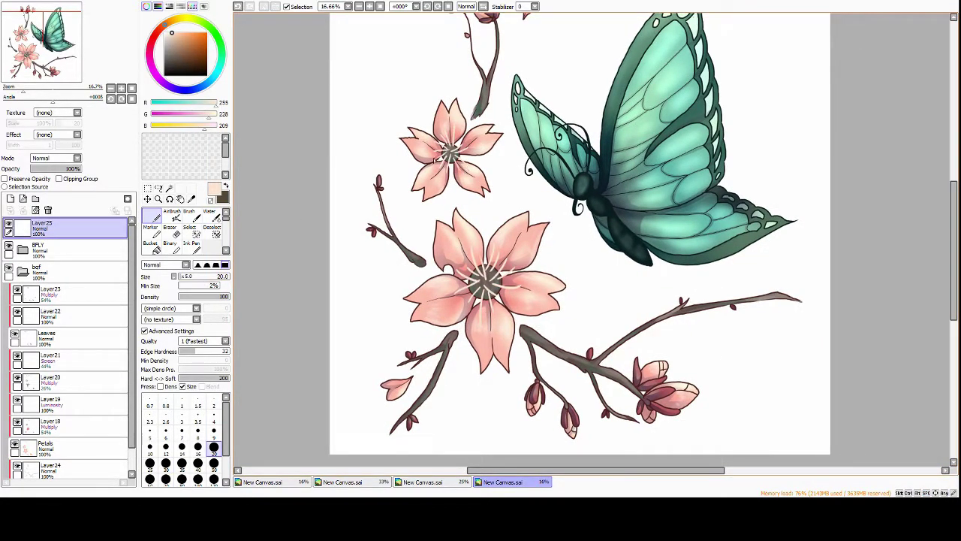
mouse_move(472, 280)
mouse_down()
mouse_move(456, 266)
mouse_move(444, 293)
mouse_up()
Add short yellow (255, 250, 160) strands to both blossoms' centres and red (180, 54, 69) dots at the stamen tips at size 20
key(minus)
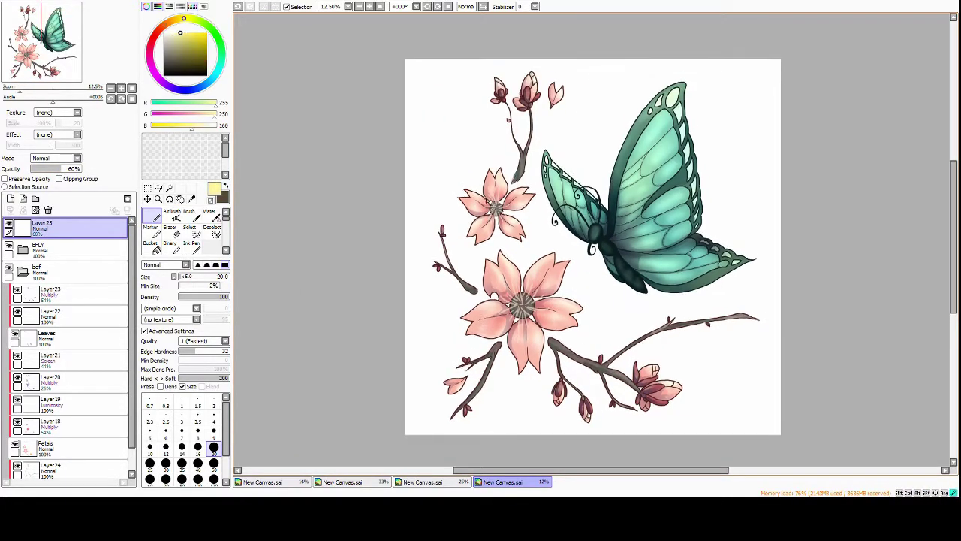
key(plus)
key(plus)
key(plus)
key(plus)
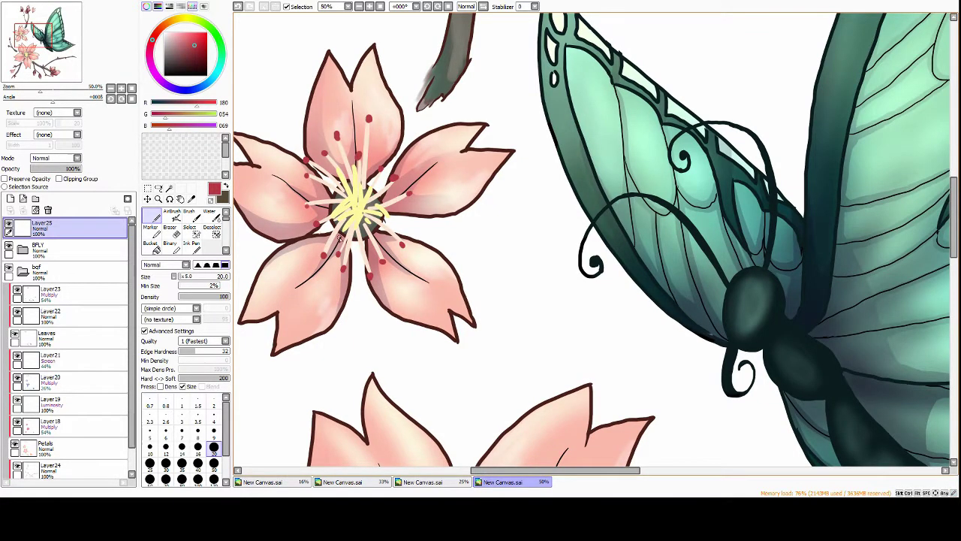
scroll(339, 239, down, 5)
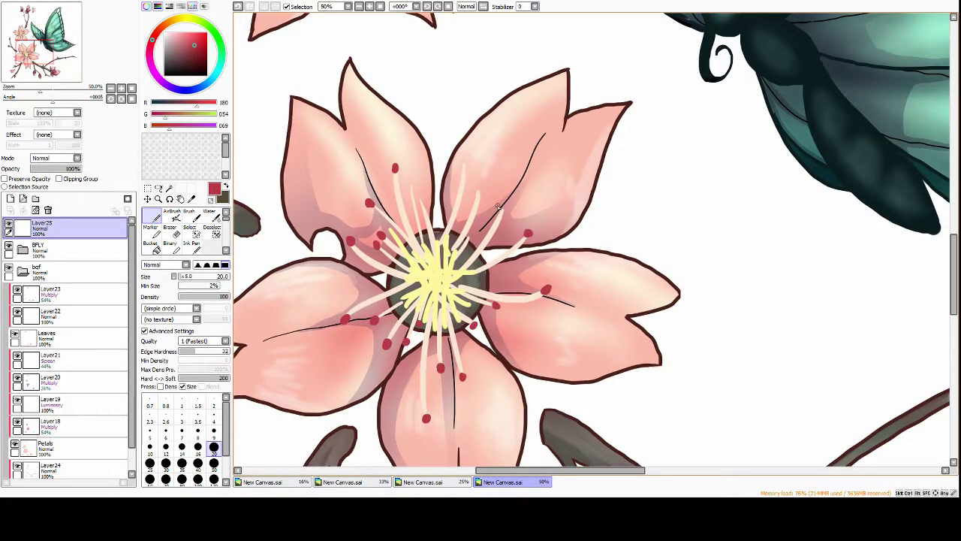
Shade the stamens with teal (66, 150, 139) using the Airbrush at size 190 on a clipped Multiply layer at 36% opacity
key(minus)
key(minus)
key(minus)
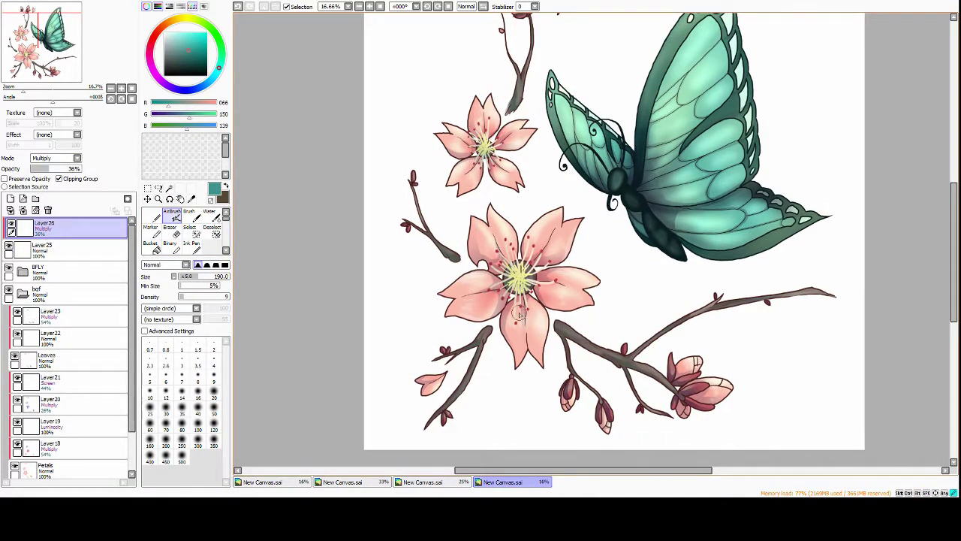
scroll(518, 313, down, 1)
scroll(75, 338, down, 5)
On a new layer beneath all others, brush mauve (106, 64, 84) behind the upper blossoms with the Marker at size 500
click(81, 448)
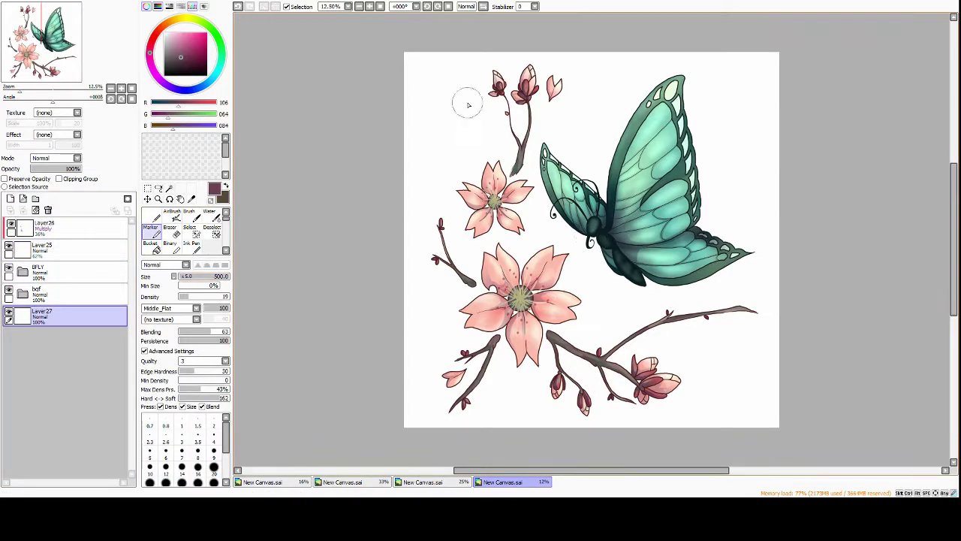
mouse_move(468, 105)
mouse_down()
mouse_move(529, 101)
mouse_move(439, 191)
mouse_move(480, 240)
mouse_move(545, 195)
mouse_up()
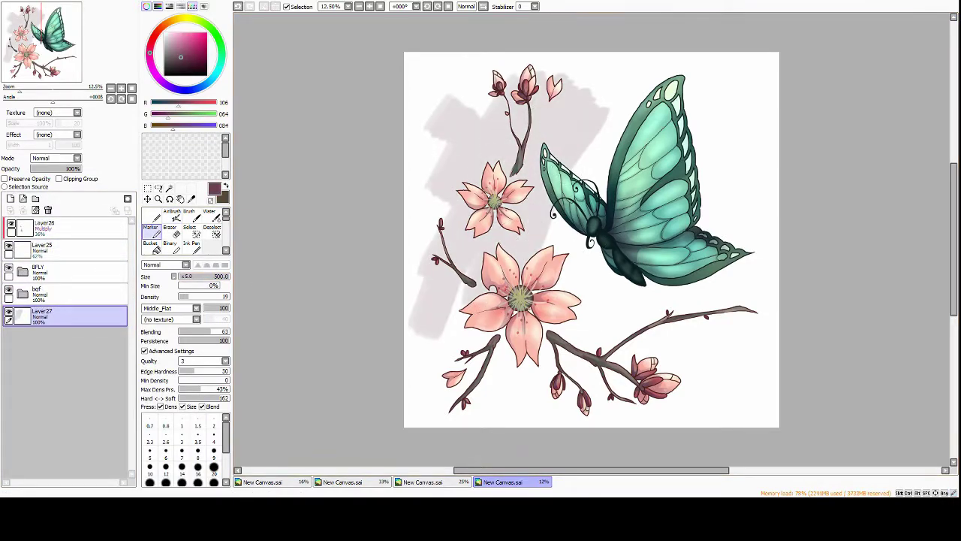
Save the butterfly drawing as bfly.sai and the bird drawing under its own name, and close the second butterfly view
key(ctrl+s)
click(381, 483)
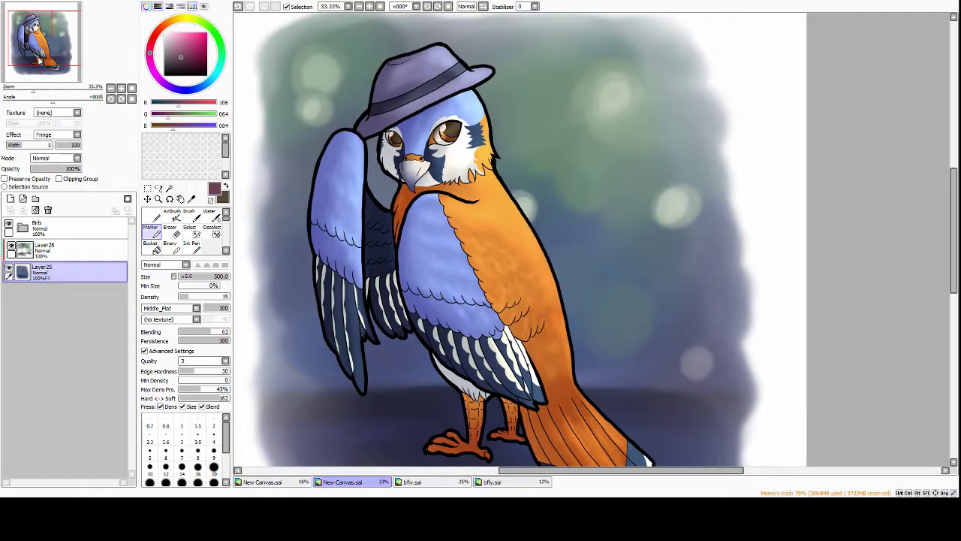
click(493, 482)
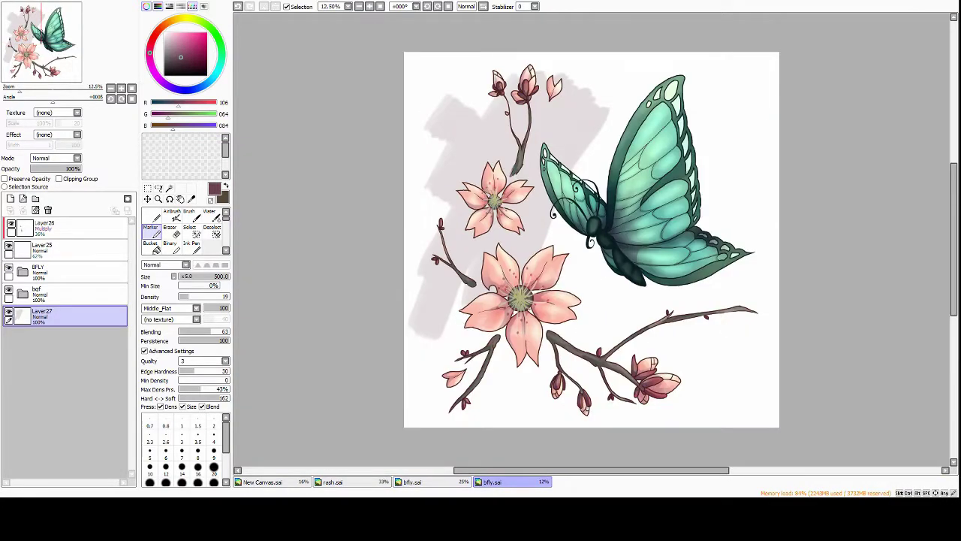
key(ctrl+w)
Extend the mauve (106, 64, 84) Marker background behind the butterfly and the lower branches at size 500
scroll(525, 234, down, 2)
scroll(381, 378, down, 2)
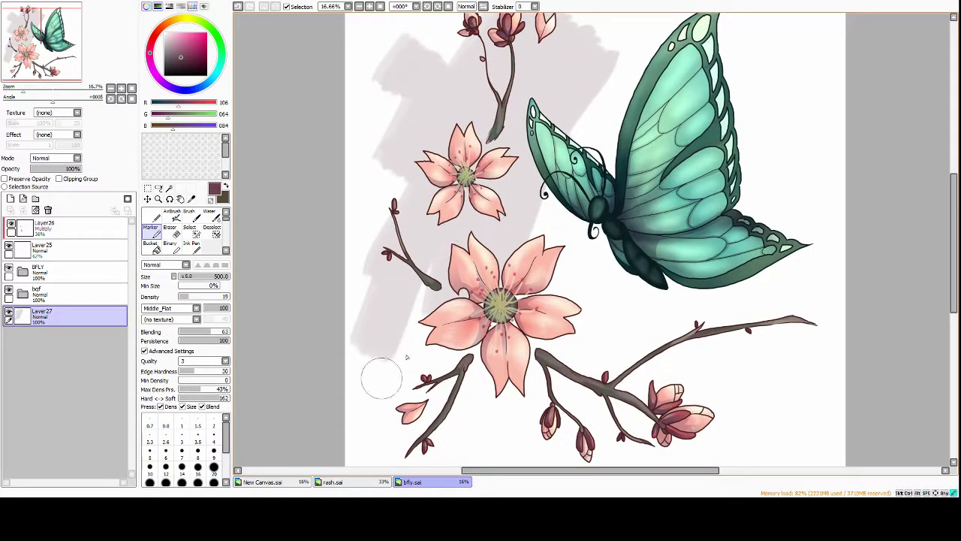
mouse_move(540, 110)
mouse_down()
mouse_move(630, 52)
mouse_move(624, 57)
mouse_move(657, 117)
mouse_move(675, 118)
mouse_move(628, 177)
mouse_move(464, 248)
mouse_move(504, 205)
mouse_move(441, 266)
mouse_move(495, 206)
mouse_move(566, 263)
mouse_move(506, 362)
mouse_move(607, 324)
mouse_move(706, 110)
mouse_move(651, 369)
mouse_up()
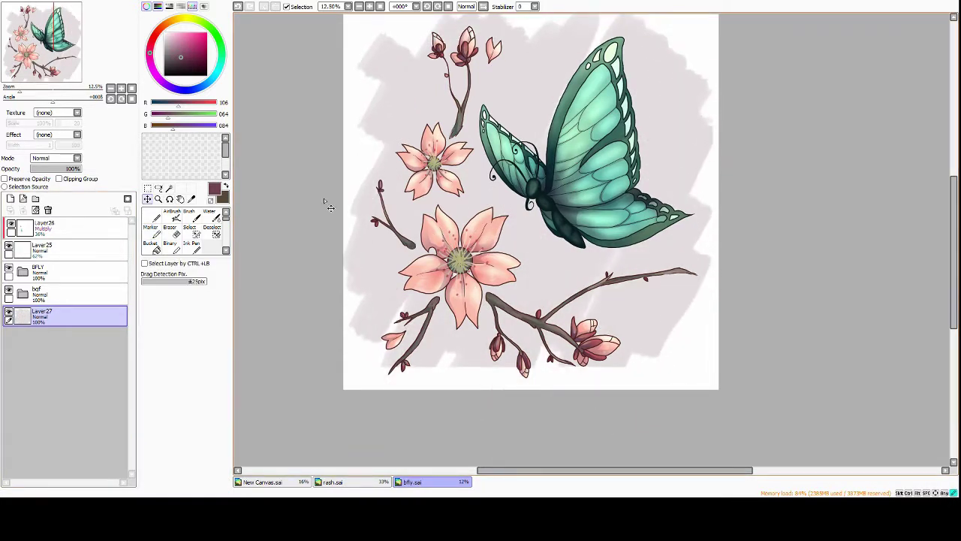
mouse_move(460, 304)
mouse_down()
mouse_move(581, 311)
mouse_move(594, 287)
mouse_move(575, 388)
mouse_up()
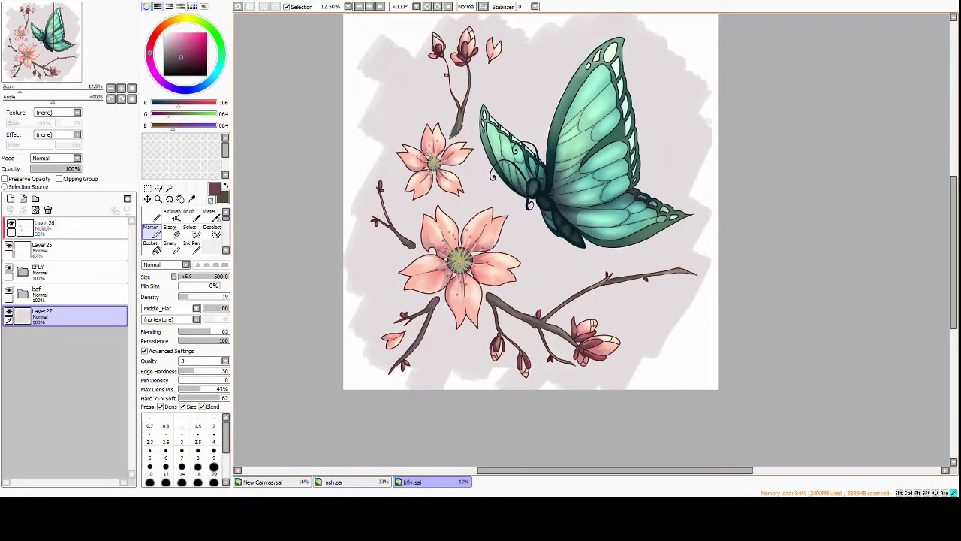
Fade the mauve background's outer edges into a soft rounded shape with the Eraser at size 500, raising its density to 20
click(170, 228)
key(ctrl+minus)
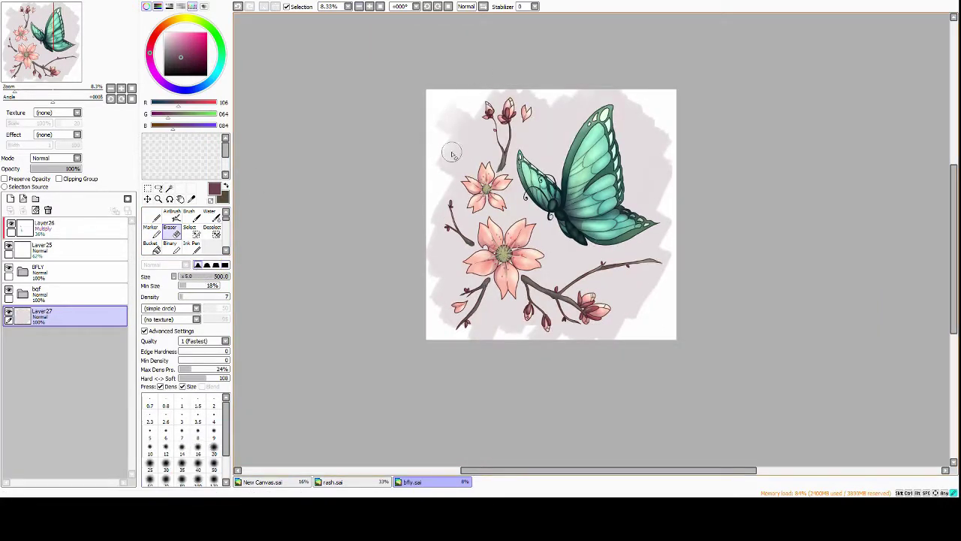
mouse_move(425, 225)
mouse_down()
mouse_move(442, 346)
mouse_move(605, 331)
mouse_move(672, 131)
mouse_move(651, 274)
mouse_move(482, 99)
mouse_move(660, 93)
mouse_move(549, 105)
mouse_move(621, 110)
mouse_move(668, 135)
mouse_up()
click(188, 296)
drag(480, 113, 468, 135)
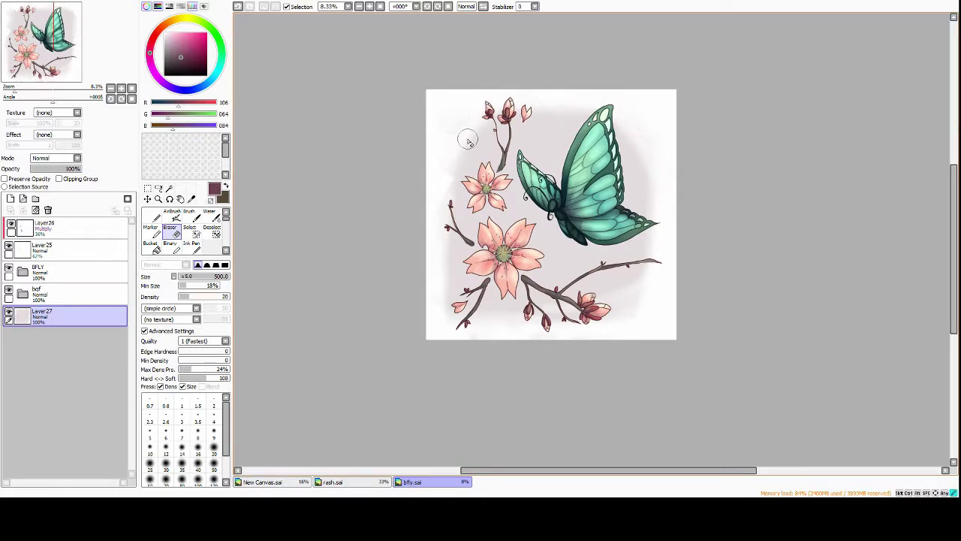
drag(458, 233, 446, 295)
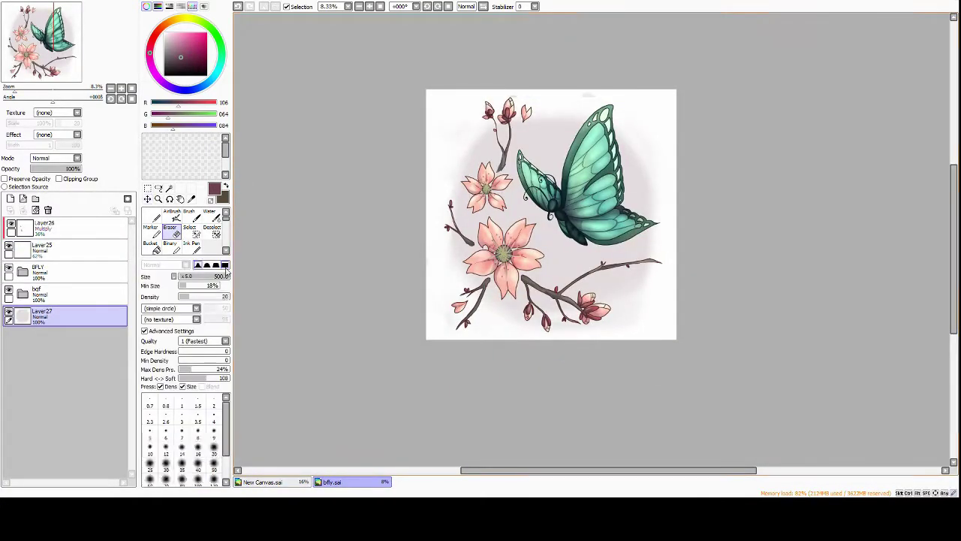
On a new canvas, sketch a wide, low dome outline in green (106, 165, 94) with the Pen at size 20
key(ctrl)
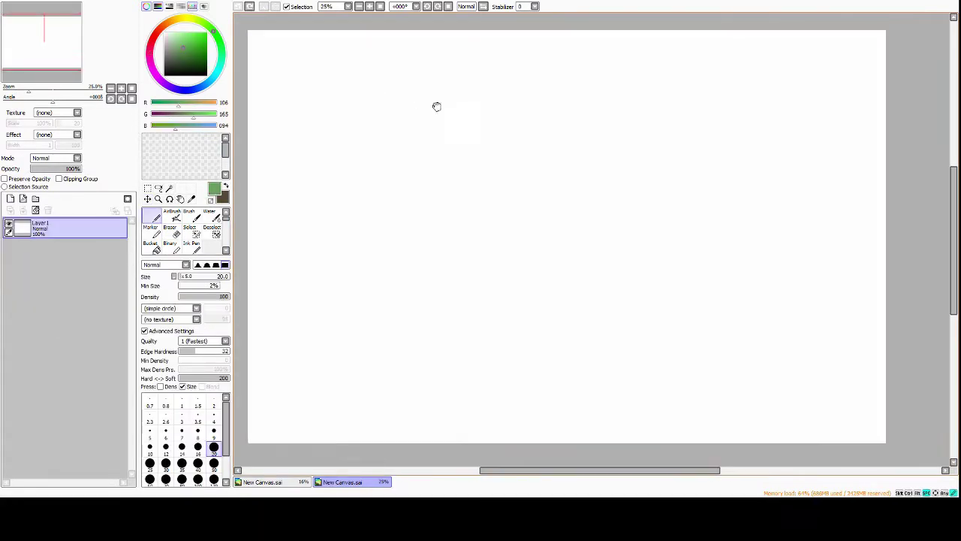
drag(372, 279, 787, 297)
drag(351, 332, 731, 308)
drag(492, 181, 481, 174)
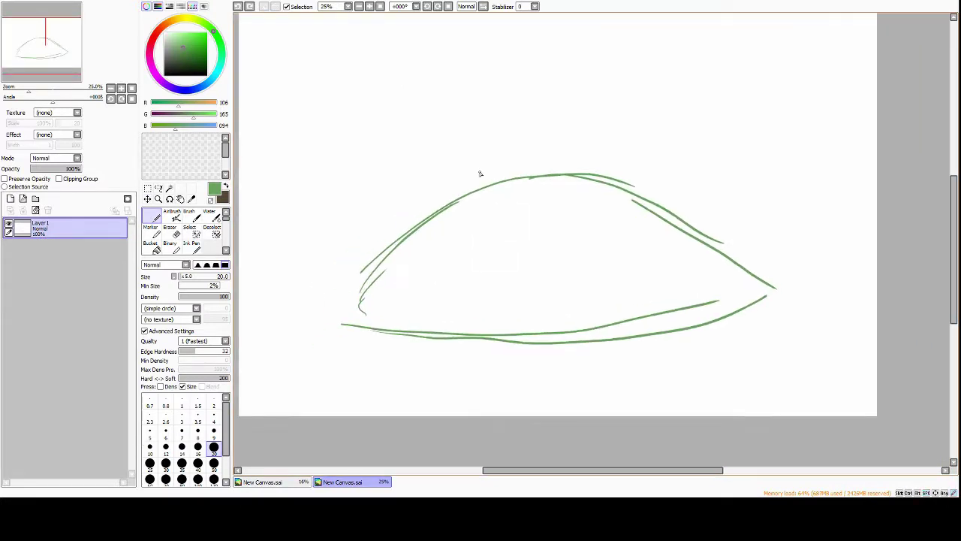
Sketch a front row of rounded, overlapping rock-like lumps along the base of the green dome
mouse_move(358, 311)
mouse_down()
mouse_move(488, 300)
mouse_move(460, 265)
mouse_move(567, 291)
mouse_up()
mouse_move(598, 296)
mouse_down()
mouse_move(575, 290)
mouse_move(659, 308)
mouse_up()
drag(630, 264, 611, 269)
drag(603, 285, 665, 275)
mouse_move(617, 306)
mouse_down()
mouse_move(688, 299)
mouse_move(669, 312)
mouse_up()
drag(670, 309, 703, 304)
drag(673, 275, 736, 296)
mouse_move(689, 293)
mouse_down()
mouse_move(684, 298)
mouse_move(745, 296)
mouse_up()
Sketch a second row of lumps above the front row in the green dome and fill in the gaps between them
mouse_move(368, 282)
mouse_down()
mouse_move(393, 251)
mouse_move(488, 278)
mouse_up()
mouse_move(563, 270)
mouse_down()
mouse_move(668, 255)
mouse_move(659, 245)
mouse_up()
drag(654, 213, 706, 258)
drag(534, 264, 602, 257)
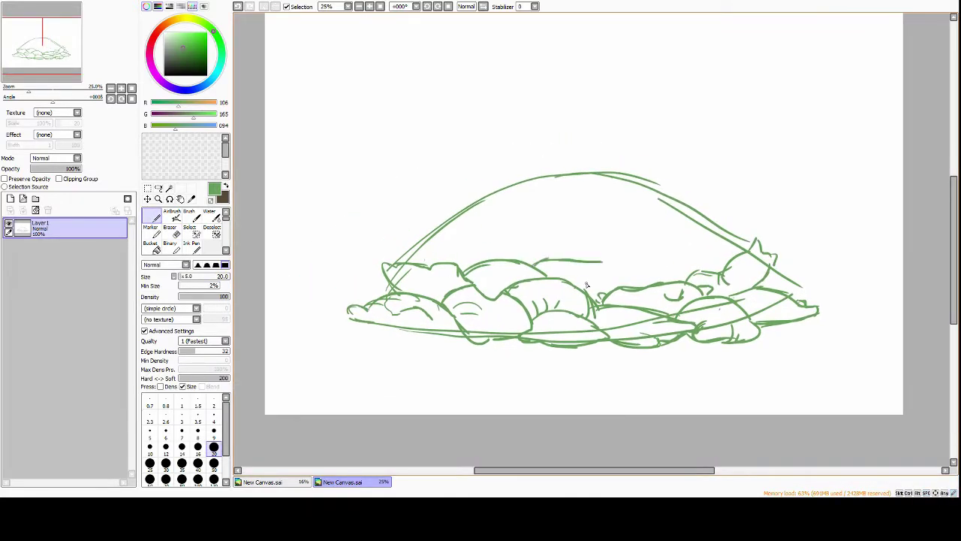
drag(578, 287, 617, 278)
drag(601, 272, 637, 260)
drag(646, 278, 713, 257)
drag(534, 292, 546, 289)
On a new layer, sketch the creature's round head and two large pointed ears in light orange (225, 182, 102) above the pile
click(11, 198)
click(173, 20)
click(188, 38)
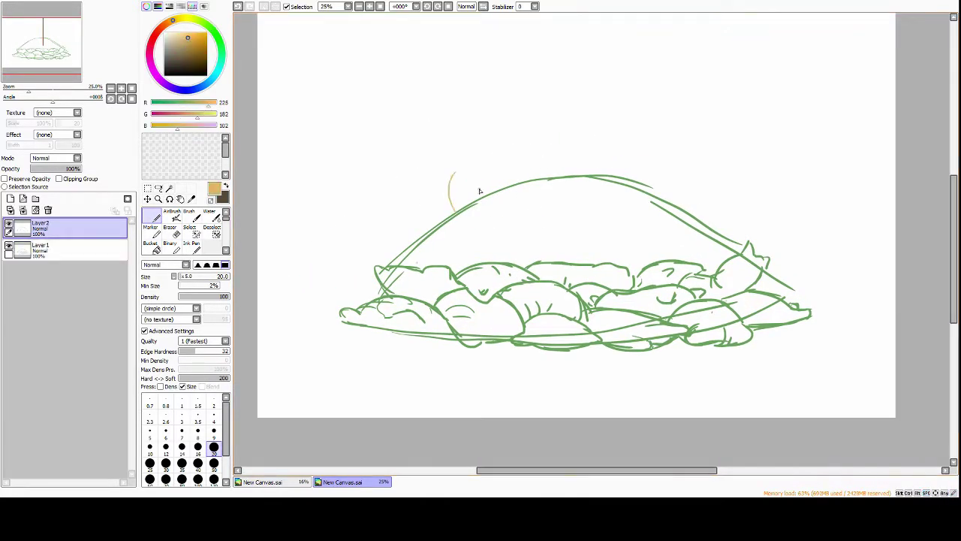
drag(455, 180, 509, 218)
drag(447, 177, 433, 202)
drag(481, 162, 511, 186)
Sketch the creature's muzzle, closed eyes, horns and the curves of its neck and chest around the head
drag(467, 226, 504, 256)
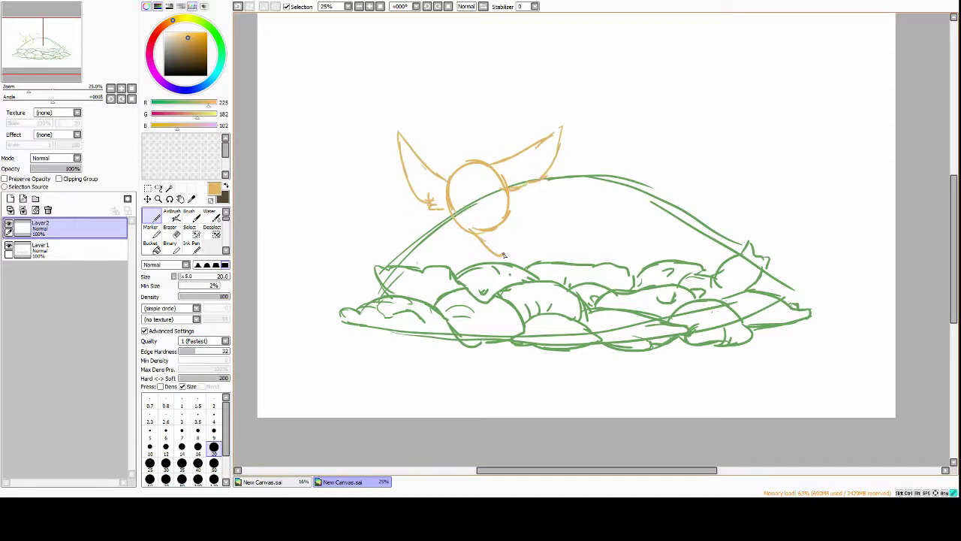
drag(451, 175, 461, 181)
mouse_move(470, 133)
mouse_down()
mouse_move(490, 163)
mouse_move(516, 150)
mouse_up()
drag(455, 202, 450, 262)
On a new layer above the creature sketch, draw green (106, 165, 94) pile outlines across the area beneath its head
click(90, 252)
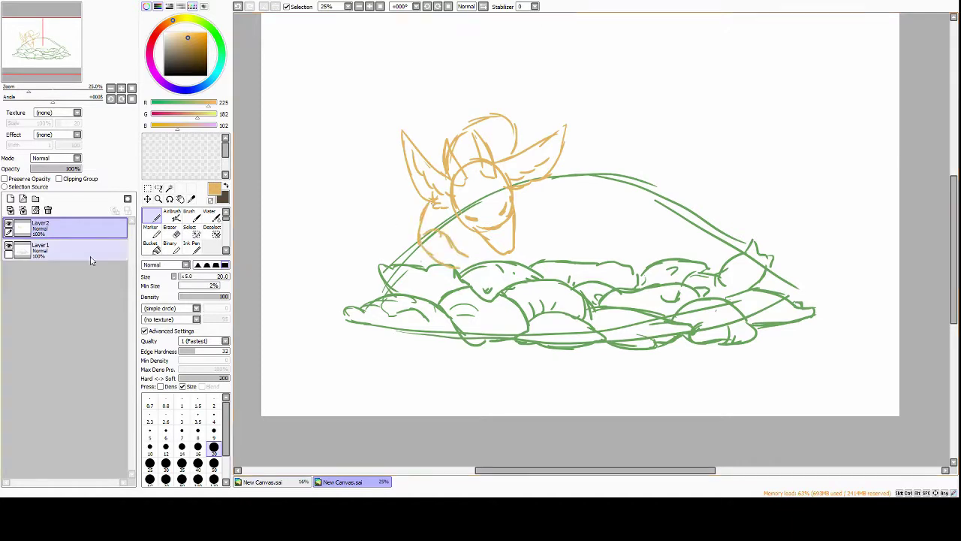
key(ctrl+shift+n)
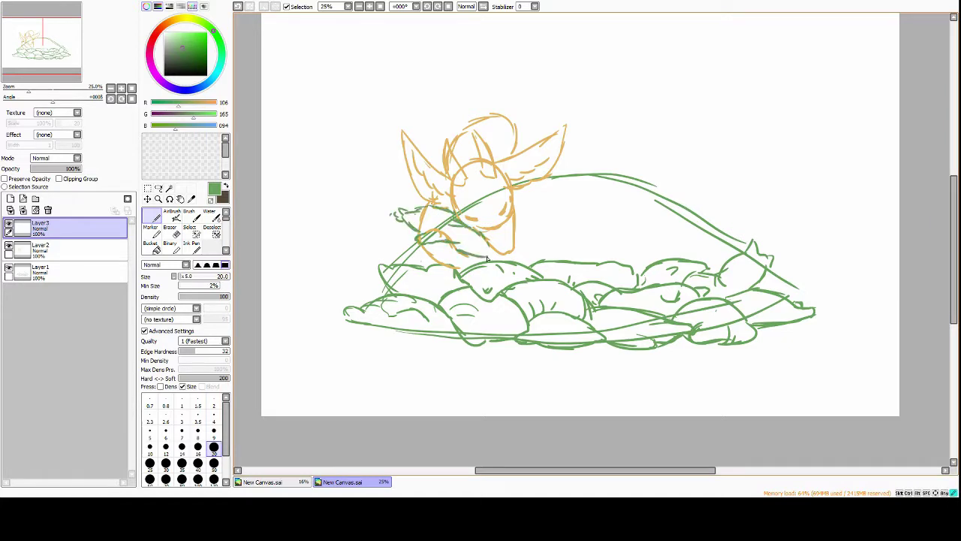
On Layer2, sketch the creature's shoulder and bent front leg reaching down onto the pile in light orange (225, 182, 102)
click(75, 249)
alt+click(466, 172)
drag(525, 187, 500, 308)
drag(511, 128, 533, 154)
drag(539, 180, 537, 225)
drag(518, 191, 499, 308)
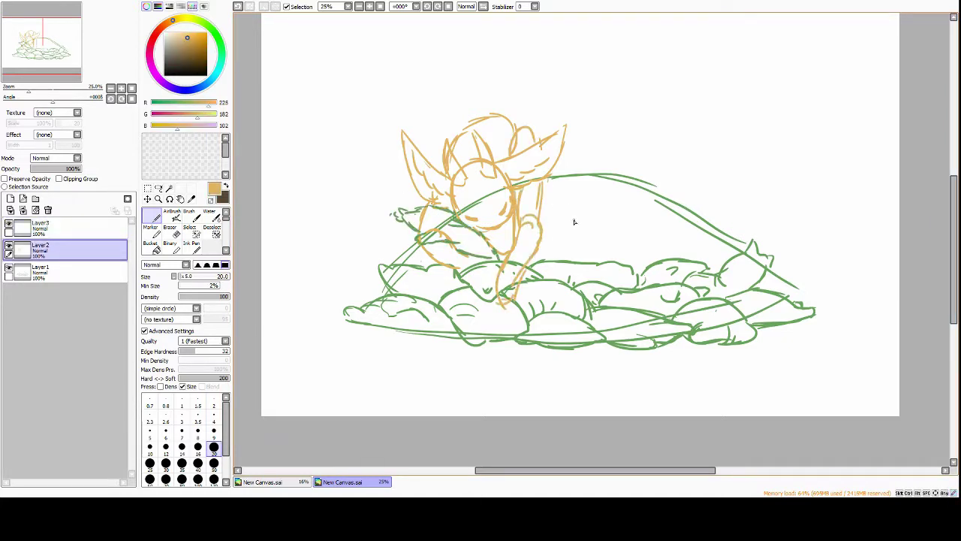
Sketch the creature's arched back, rounded haunch, folded hind leg and front paws resting on the pile
drag(517, 111, 700, 222)
drag(643, 176, 684, 239)
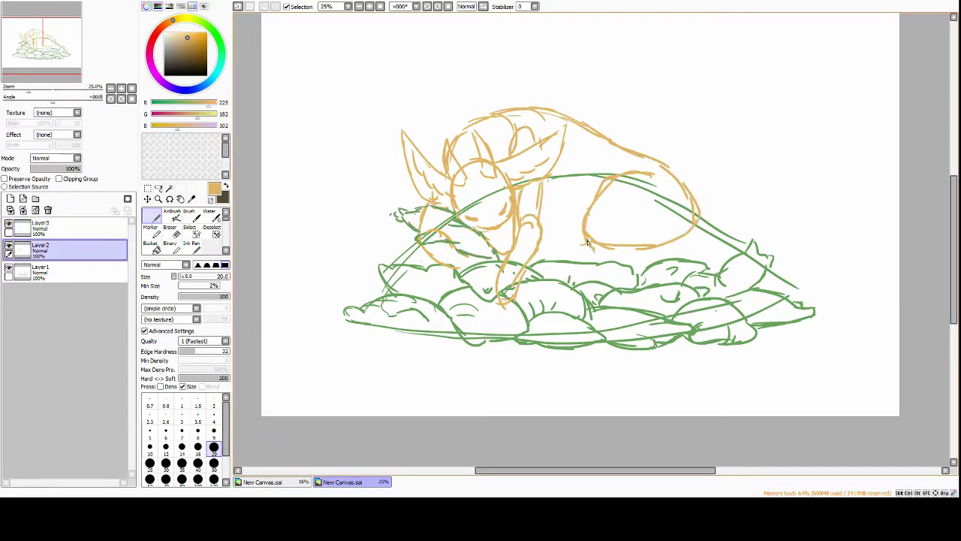
drag(555, 238, 594, 264)
drag(593, 266, 540, 308)
drag(645, 248, 587, 287)
drag(453, 230, 470, 276)
drag(522, 302, 492, 320)
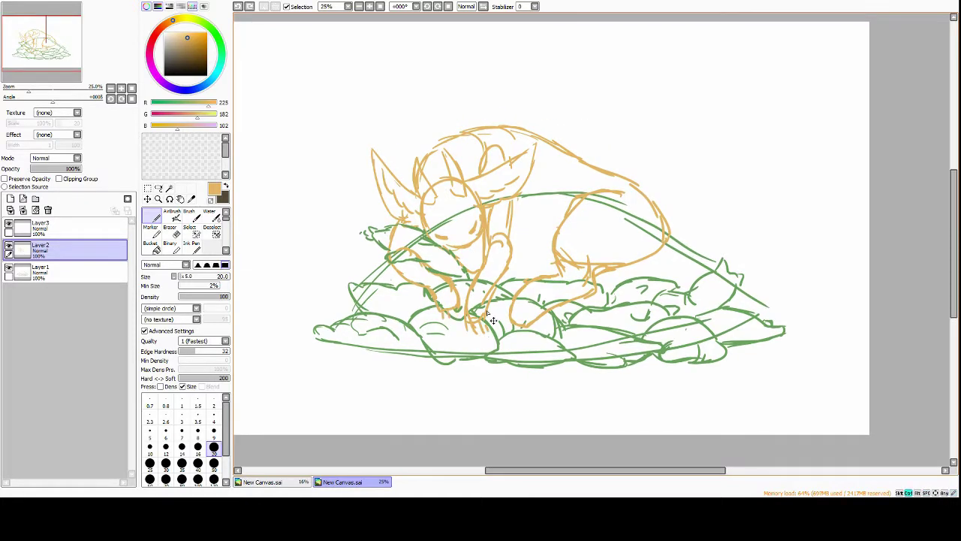
Erase the creature's raised ear on the far side of the head and redraw it drooping outward
key(e)
drag(379, 170, 417, 234)
key(n)
mouse_move(413, 199)
mouse_down()
mouse_move(397, 254)
mouse_move(344, 225)
mouse_up()
mouse_move(546, 208)
mouse_down()
mouse_move(497, 205)
mouse_move(520, 217)
mouse_up()
Sketch a long tail curling from the haunch around the front of the pile, ending in a tufted tip
drag(460, 255, 611, 259)
mouse_move(592, 254)
mouse_down()
mouse_move(628, 242)
mouse_move(600, 240)
mouse_move(625, 293)
mouse_up()
drag(626, 275, 510, 315)
drag(471, 355, 435, 389)
drag(623, 323, 449, 350)
drag(638, 266, 647, 329)
drag(475, 353, 421, 418)
drag(481, 366, 569, 406)
Sketch large folded wings over the creature's back with long feather tips, and add pile outlines behind the body
mouse_move(411, 216)
mouse_down()
mouse_move(427, 261)
mouse_move(417, 266)
mouse_up()
drag(421, 162, 601, 214)
drag(466, 138, 535, 159)
mouse_move(473, 169)
mouse_down()
mouse_move(493, 203)
mouse_move(623, 269)
mouse_up()
drag(503, 147, 695, 272)
drag(644, 226, 725, 317)
drag(699, 300, 726, 312)
mouse_move(423, 279)
mouse_down()
mouse_move(381, 192)
mouse_move(636, 255)
mouse_move(526, 289)
mouse_move(572, 216)
mouse_up()
Erase the green pile lines that cross the creature's body on Layer1 and Layer3 with the Eraser at size 80
key(e)
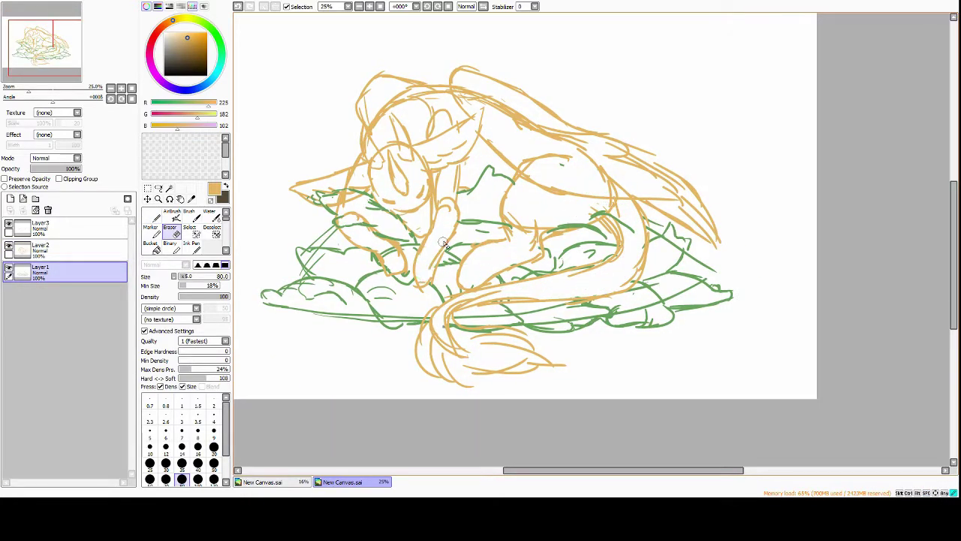
drag(443, 244, 398, 226)
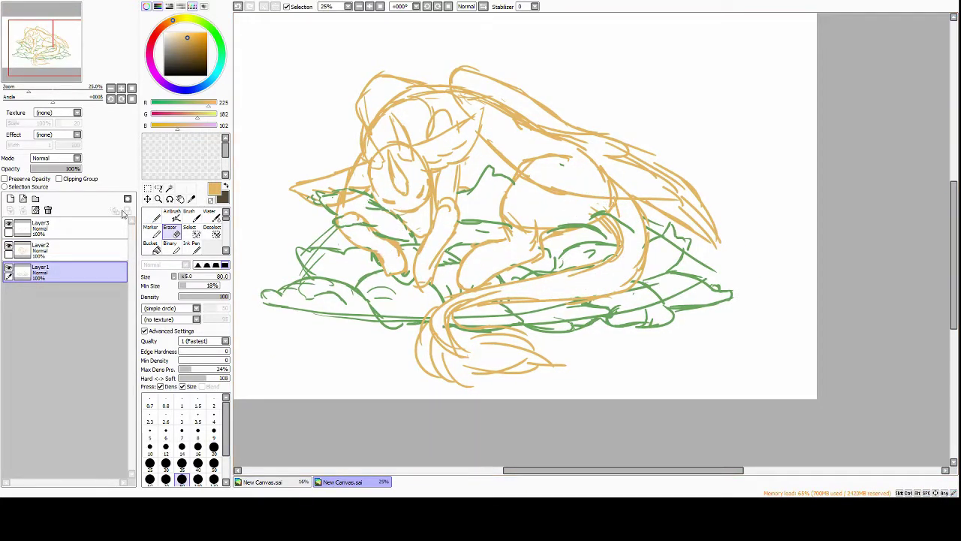
key(Up)
key(Up)
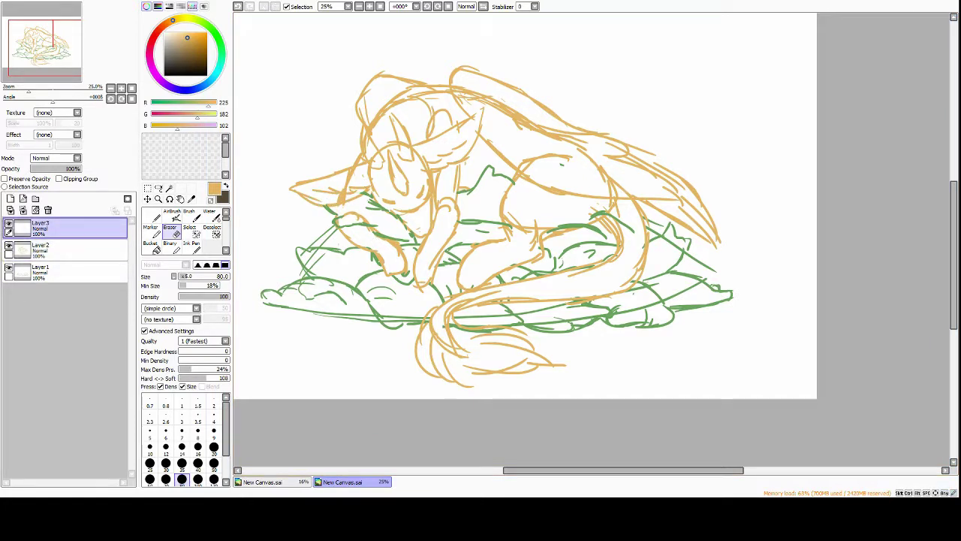
On Layer2, erase the body lines hidden beneath the folded wings with the Eraser at size 80
key(Down)
drag(430, 109, 415, 126)
scroll(416, 125, down, 1)
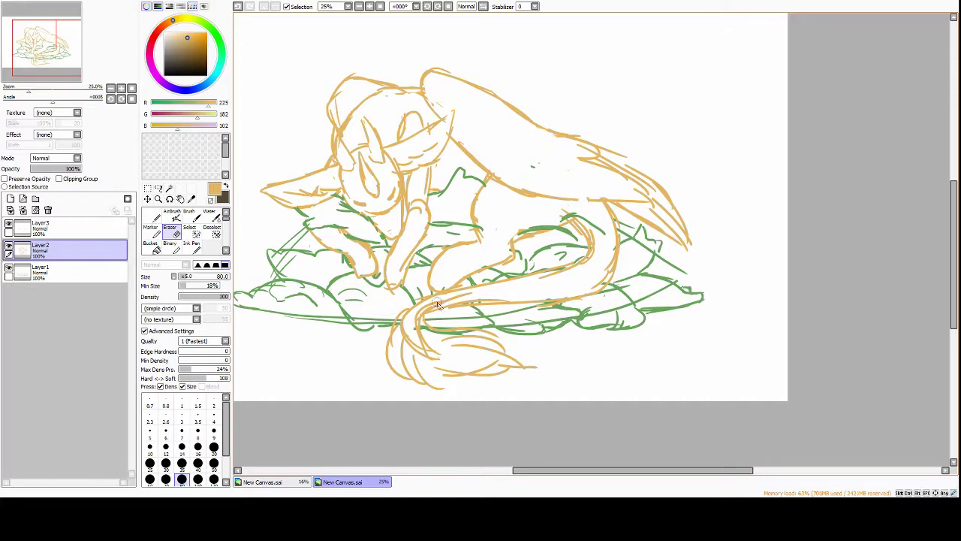
On a new bottom layer, sketch green (106, 165, 94) boulders on either side of the pile and a tiny stick figure saying "UH"
key(minus)
key(n)
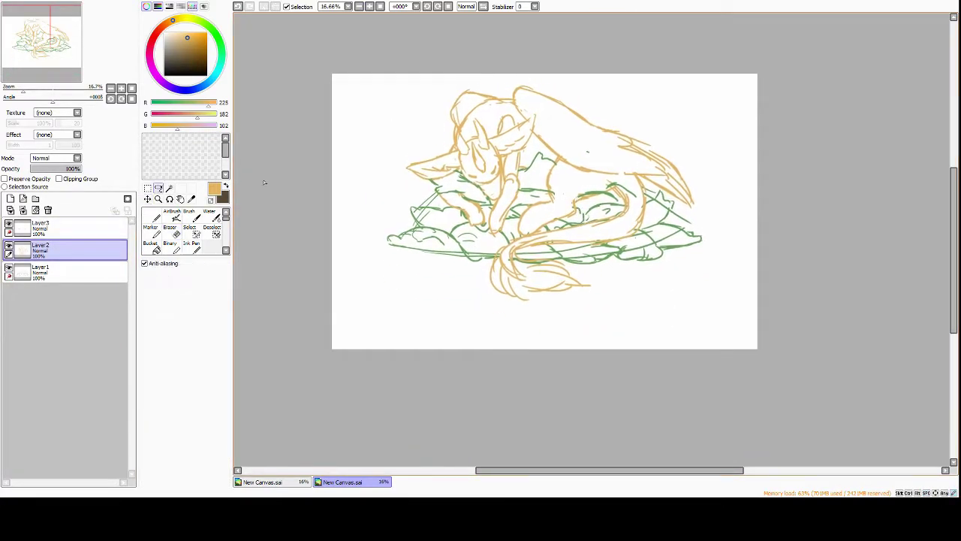
key(ctrl+shift+n)
alt+click(391, 239)
drag(332, 213, 379, 229)
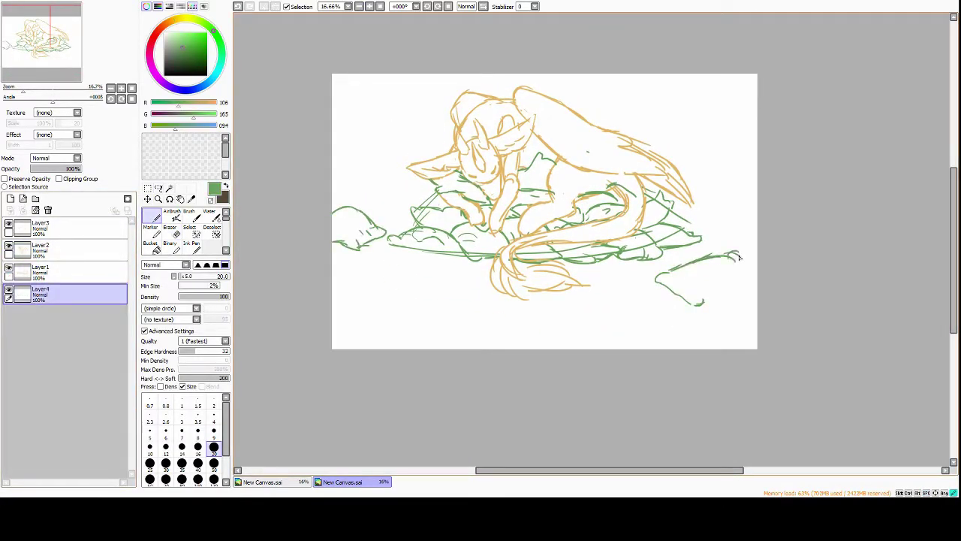
drag(426, 266, 425, 268)
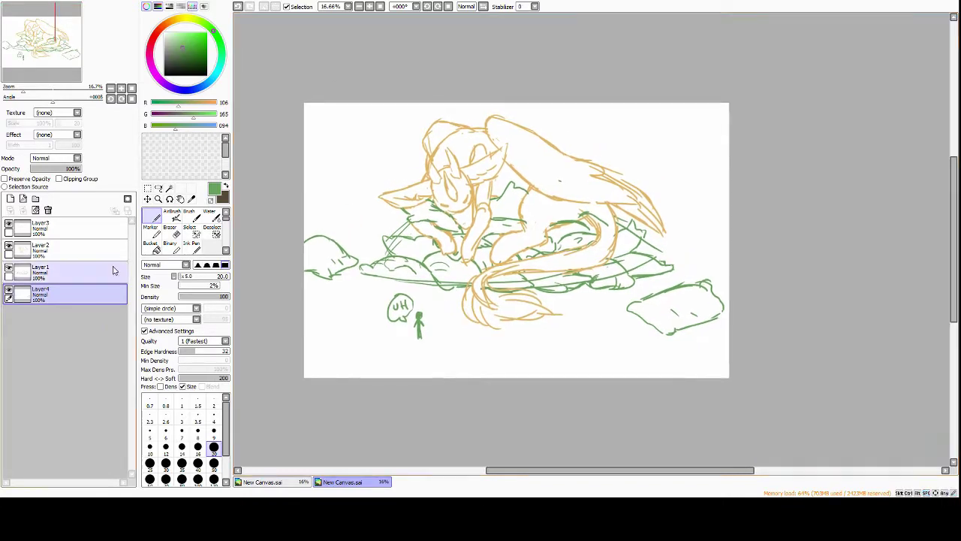
On a new top layer, ink the creature's left closed eye in black with the Pen at size 5
key(ctrl+shift+n)
key(plus)
key(minus)
key(plus)
key(plus)
key(plus)
key(plus)
key(plus)
key(plus)
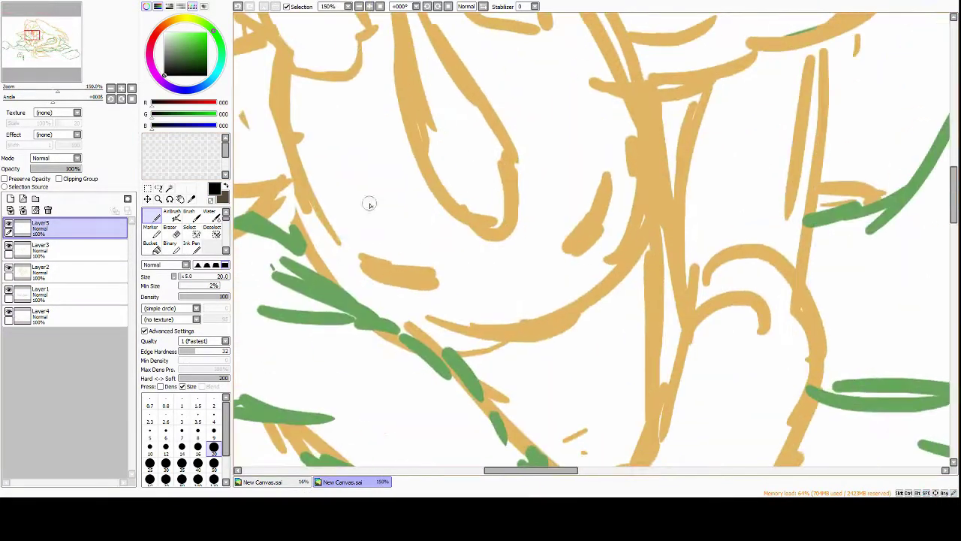
key(bracketleft)
key(bracketleft)
key(bracketleft)
key(bracketleft)
key(bracketleft)
key(bracketleft)
key(bracketleft)
key(bracketleft)
key(bracketleft)
mouse_move(357, 260)
mouse_down()
mouse_move(416, 283)
mouse_move(446, 281)
mouse_up()
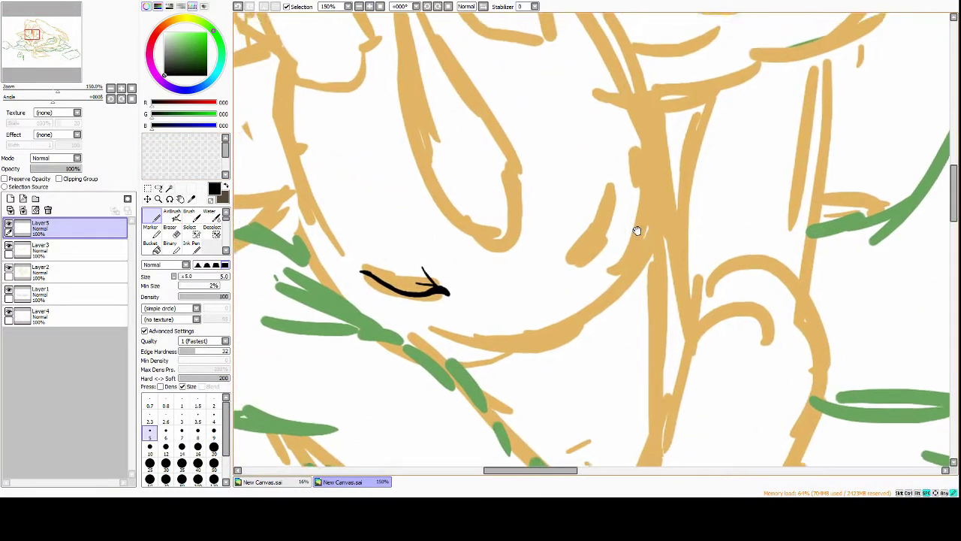
Ink the creature's right closed eye over the sketch, and erase the stray marks at its inner corner
key(minus)
key(minus)
key(plus)
key(plus)
key(plus)
scroll(570, 144, up, 1)
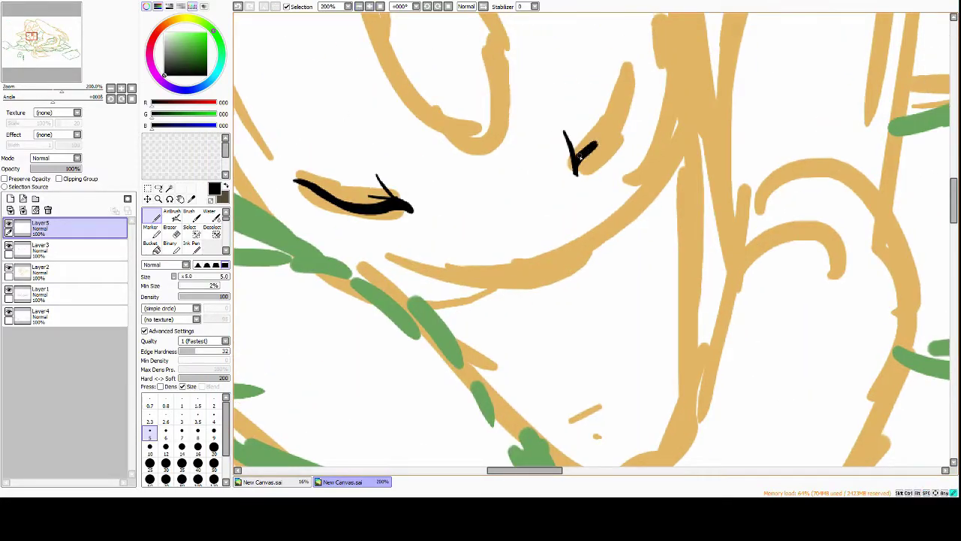
drag(575, 171, 620, 82)
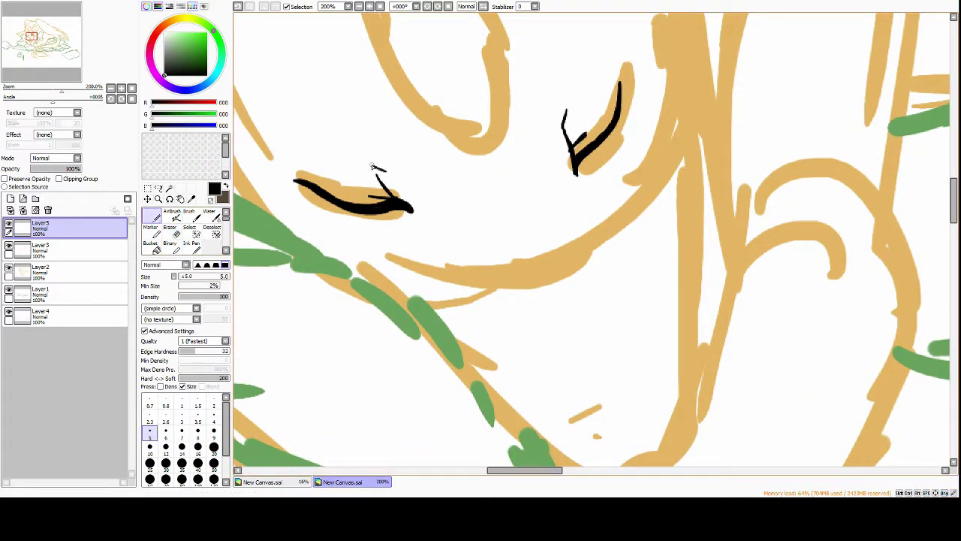
key(e)
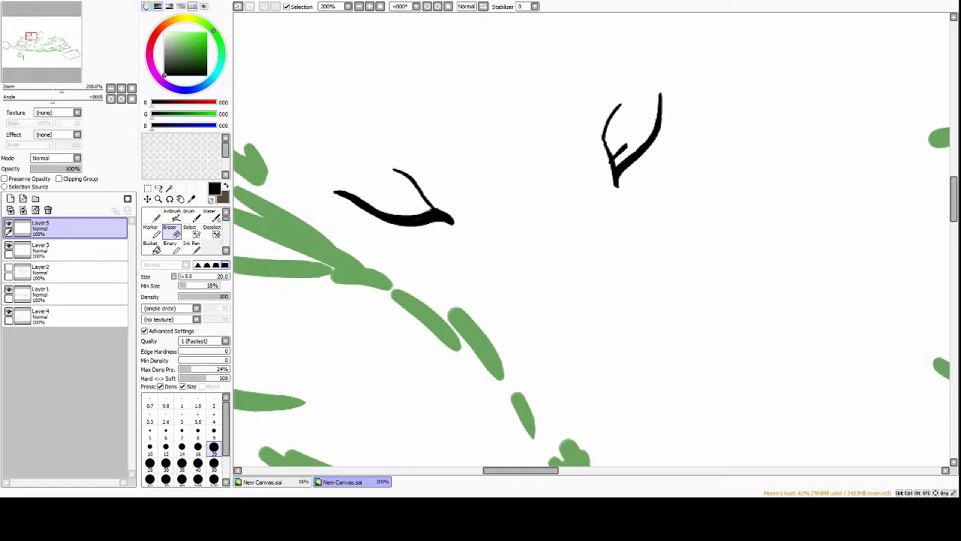
drag(617, 187, 620, 164)
key(n)
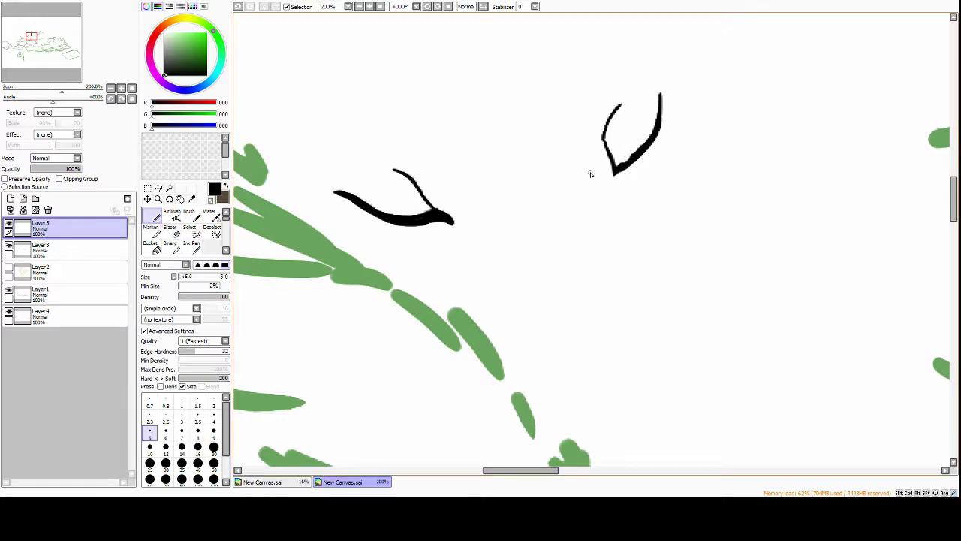
Ink the central forehead horn with curved ridges, showing the Layer2 sketch as a guide and hiding it to check the lines
scroll(609, 157, down, 2)
click(8, 268)
scroll(525, 226, up, 1)
mouse_move(411, 46)
mouse_down()
mouse_move(522, 317)
mouse_move(516, 252)
mouse_move(526, 315)
mouse_up()
click(9, 268)
drag(450, 263, 448, 116)
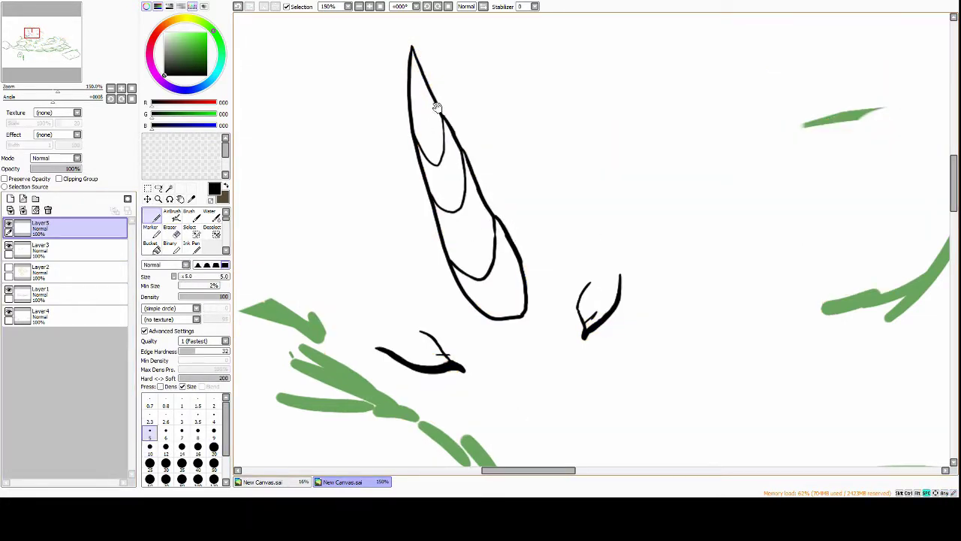
scroll(436, 107, down, 1)
scroll(430, 144, down, 2)
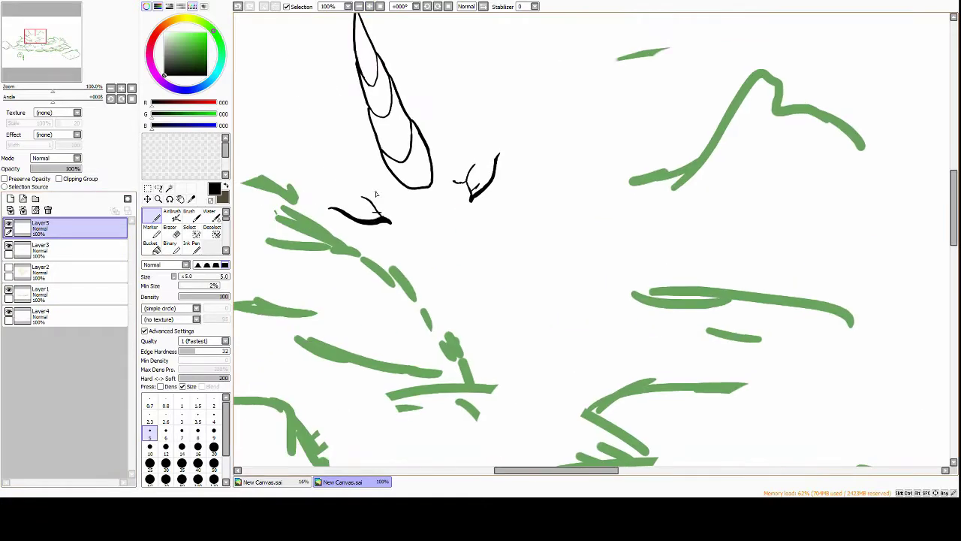
Erase the stray mark beside the right eye and adjust the placement of the inked eyes with a lasso selection and transform
key(e)
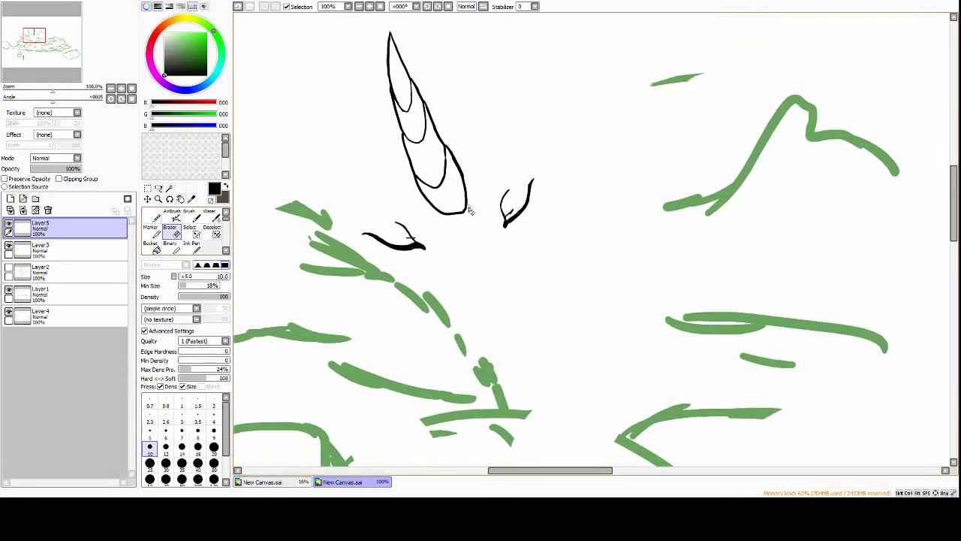
click(158, 187)
drag(526, 162, 524, 163)
key(ctrl+t)
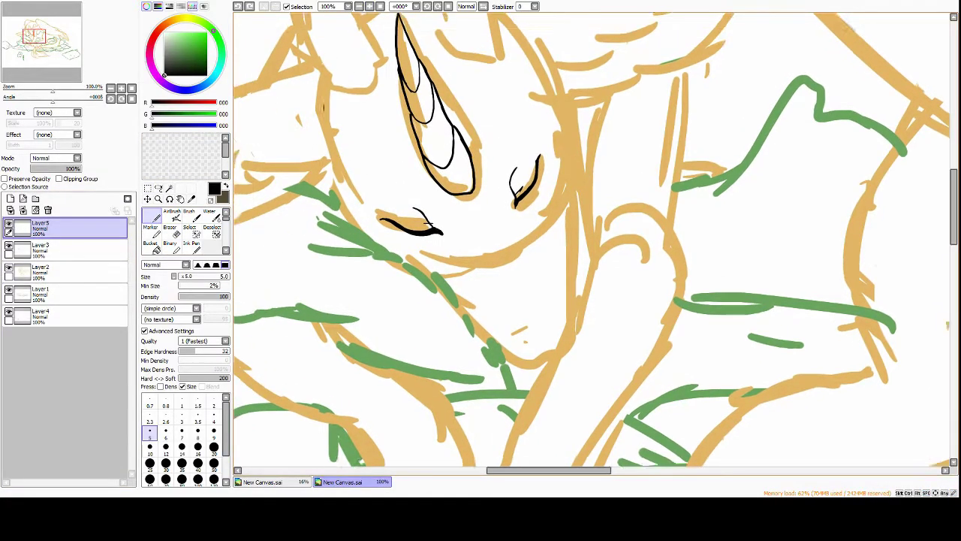
Ink the long pointed left ear with its ragged fur edges, following the orange sketch
drag(269, 207, 604, 96)
drag(267, 210, 368, 216)
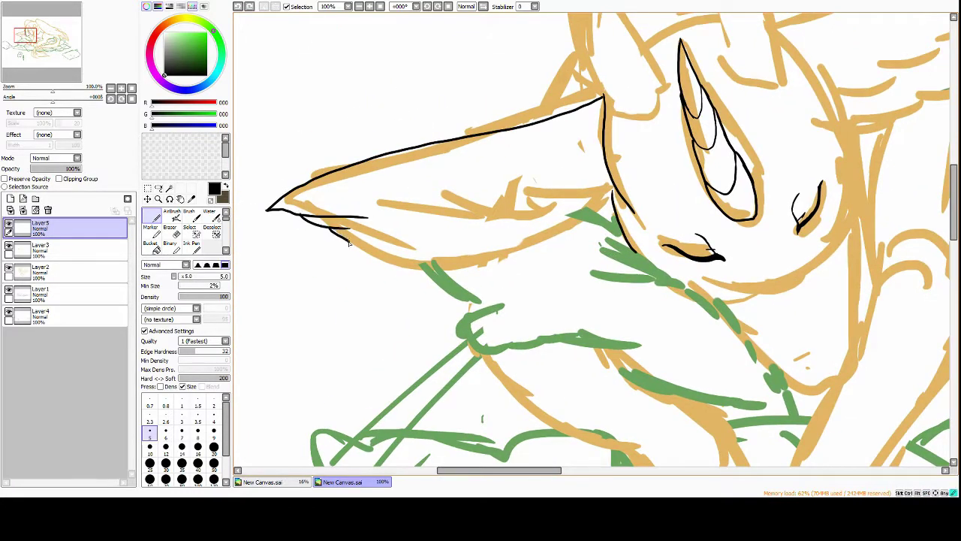
mouse_move(368, 254)
mouse_down()
mouse_move(432, 275)
mouse_move(534, 250)
mouse_up()
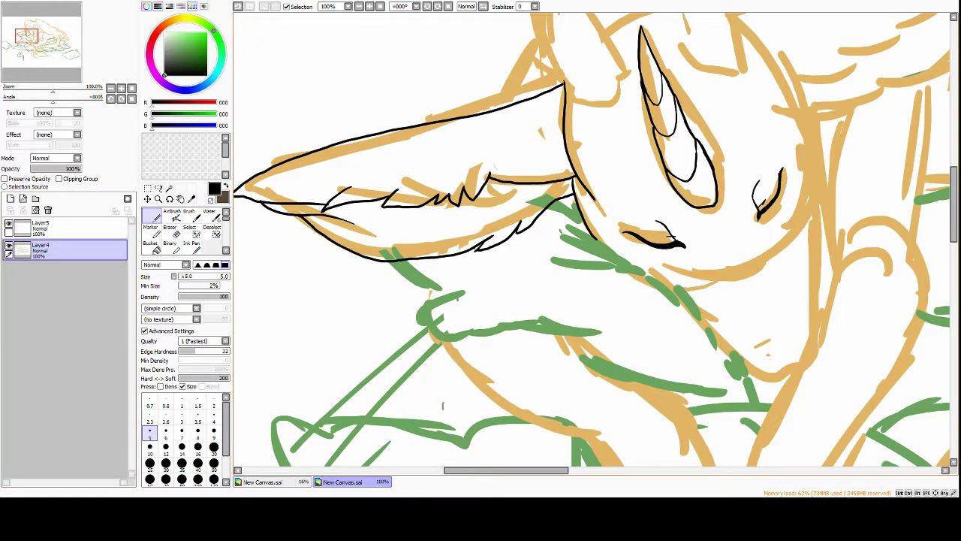
Ink the outlines of the two tall curved horns on top of the head
scroll(534, 319, right, 2)
scroll(495, 300, up, 4)
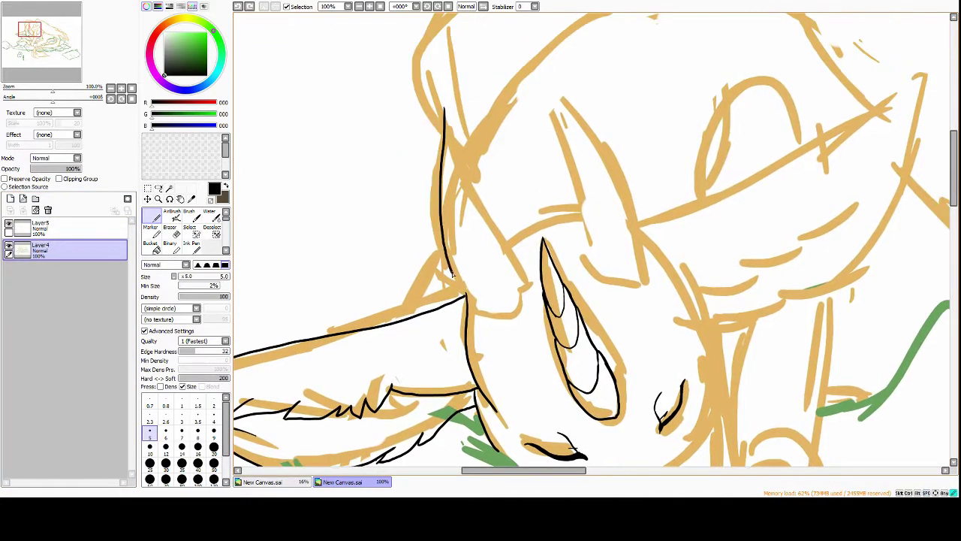
key(ctrl+z)
drag(445, 106, 527, 282)
scroll(525, 276, right, 1)
scroll(526, 276, up, 1)
mouse_move(504, 102)
mouse_down()
mouse_move(601, 268)
mouse_move(550, 282)
mouse_move(597, 302)
mouse_up()
scroll(526, 276, down, 1)
scroll(328, 111, left, 1)
drag(337, 98, 390, 142)
drag(397, 98, 525, 150)
drag(323, 157, 421, 225)
drag(428, 165, 536, 233)
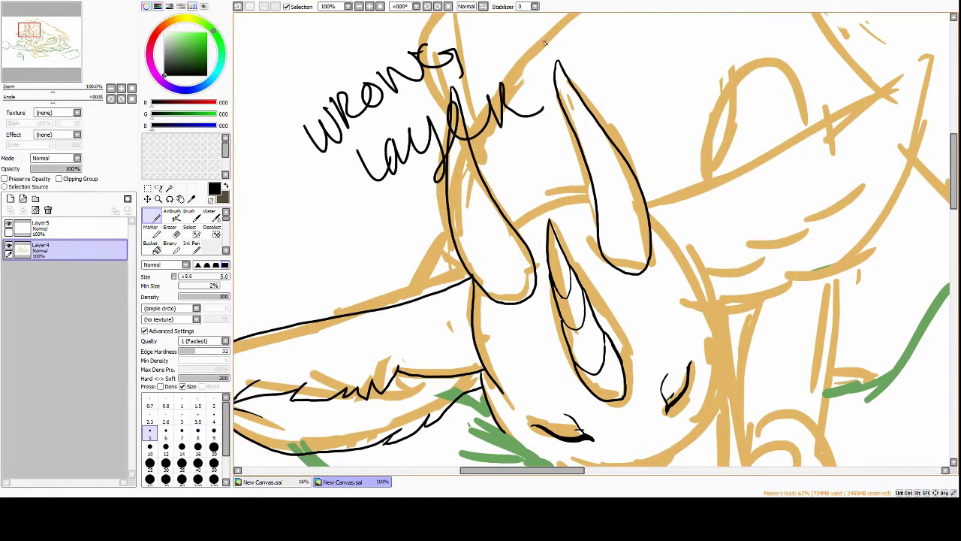
key(ctrl+z)
key(ctrl+z)
key(ctrl+z)
key(ctrl+z)
key(ctrl+z)
key(ctrl+z)
key(ctrl+z)
key(ctrl+z)
Select the two horn outlines drawn on Layer4 and transfer them to a new layer above it
click(168, 188)
click(451, 184)
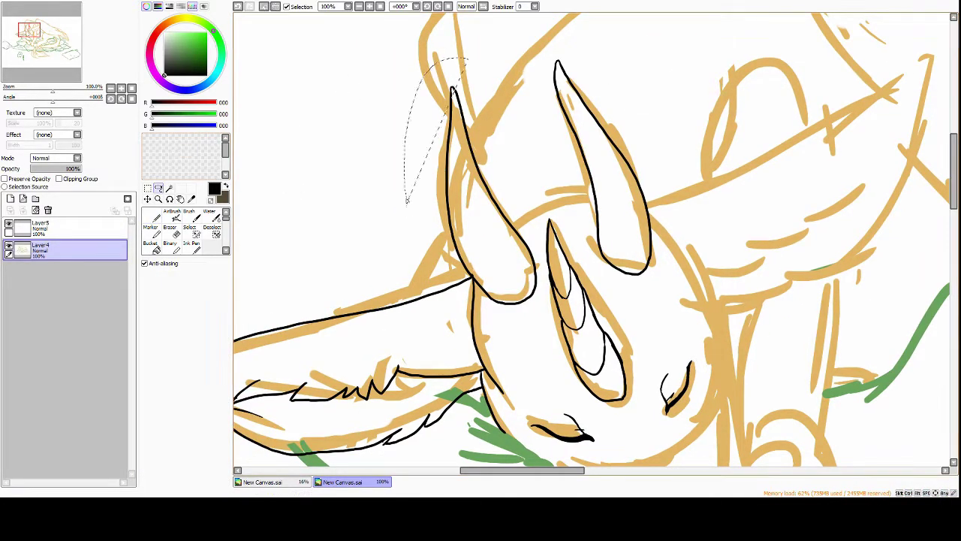
key(ctrl+c)
key(ctrl+v)
click(171, 227)
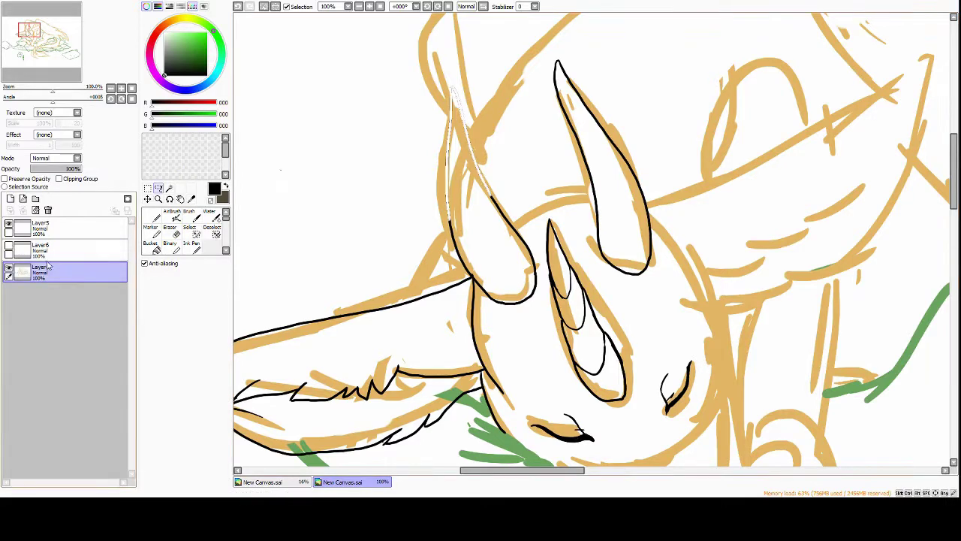
key(ctrl+d)
key(l)
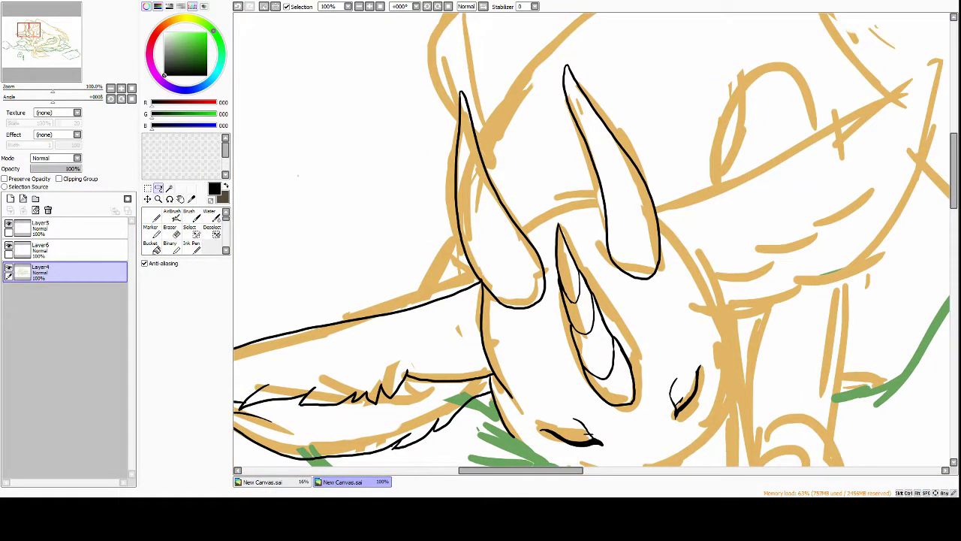
Ink curved ridges on the two tall horns and the head outline beside them
key(n)
drag(443, 292, 448, 319)
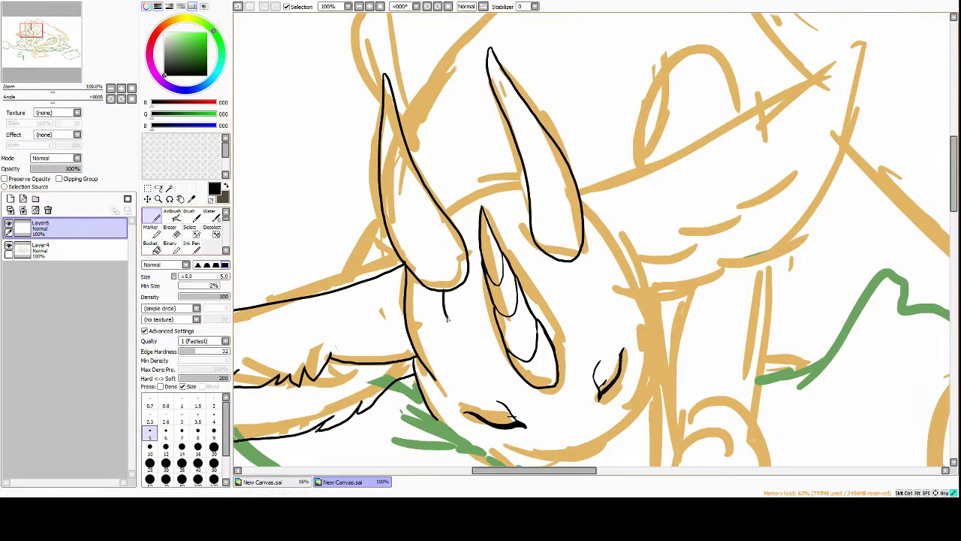
drag(528, 251, 526, 239)
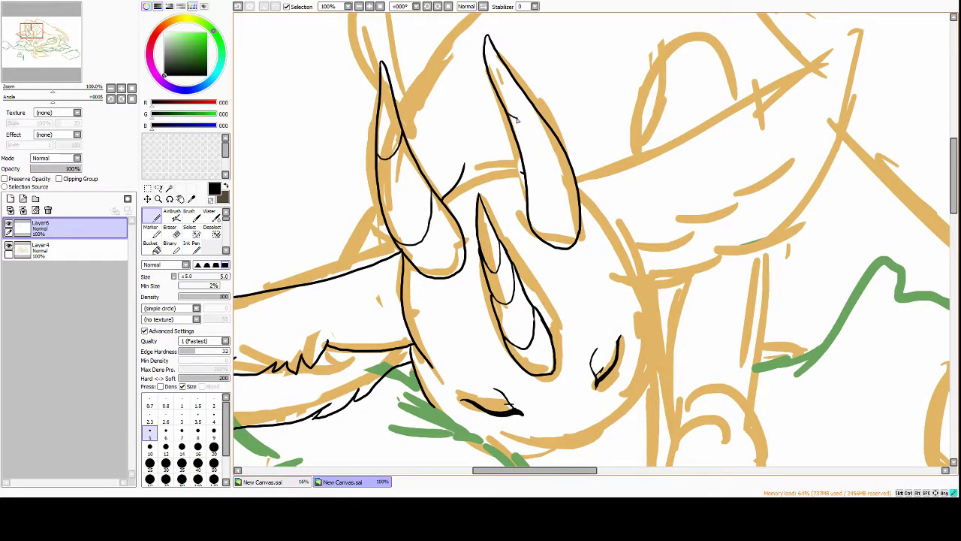
mouse_move(569, 208)
mouse_down()
mouse_move(574, 171)
mouse_move(622, 265)
mouse_up()
Ink the folded foreleg below the head, finishing the paw with rounded toes
scroll(493, 163, down, 5)
drag(361, 166, 521, 276)
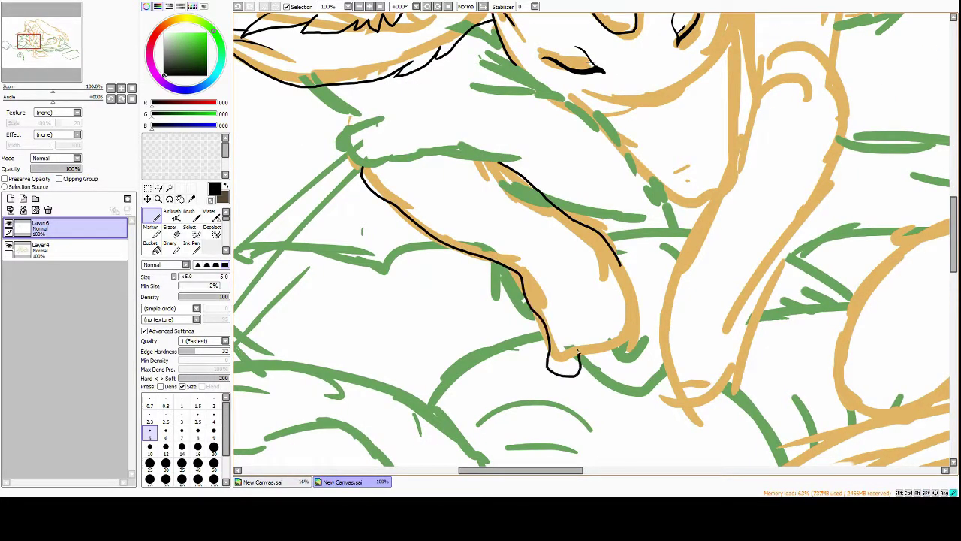
drag(569, 301, 578, 372)
drag(592, 299, 582, 373)
scroll(603, 310, up, 5)
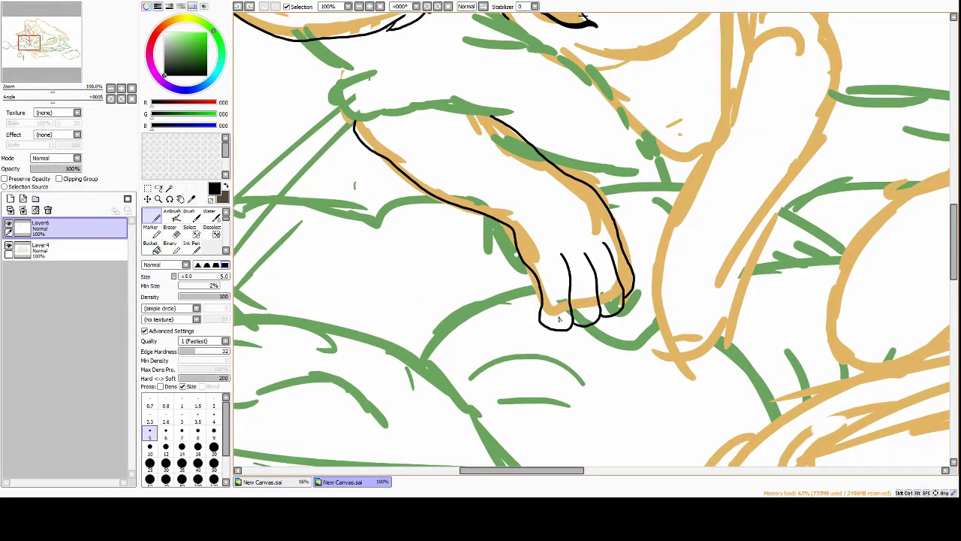
mouse_move(499, 178)
mouse_down()
mouse_move(604, 144)
mouse_move(701, 88)
mouse_move(484, 194)
mouse_move(510, 226)
mouse_up()
Ink the right side of the face down to the muzzle, with the chin curve and short nose-bridge lines
scroll(693, 200, down, 3)
scroll(516, 193, down, 3)
drag(510, 175, 519, 257)
scroll(520, 257, down, 3)
drag(529, 213, 534, 347)
scroll(509, 272, down, 3)
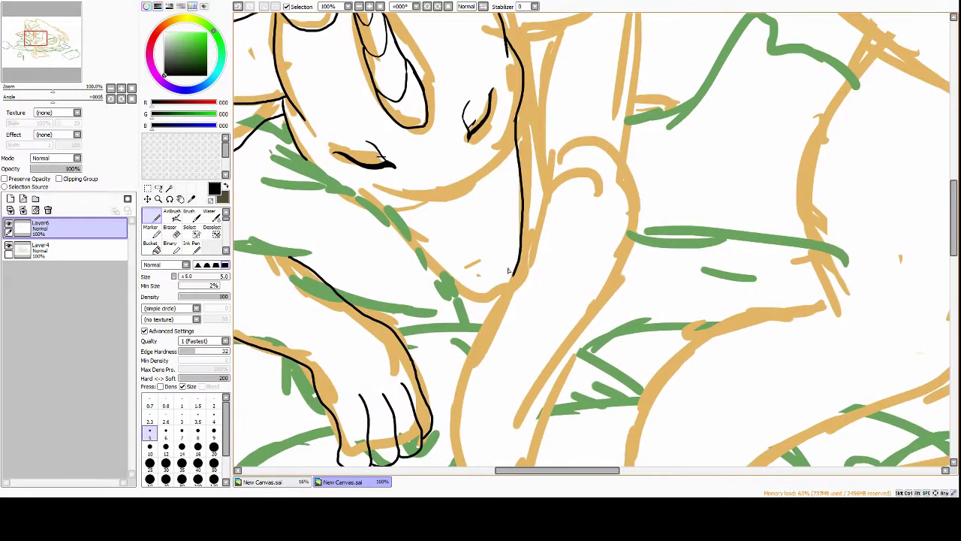
drag(434, 220, 430, 227)
scroll(430, 227, down, 3)
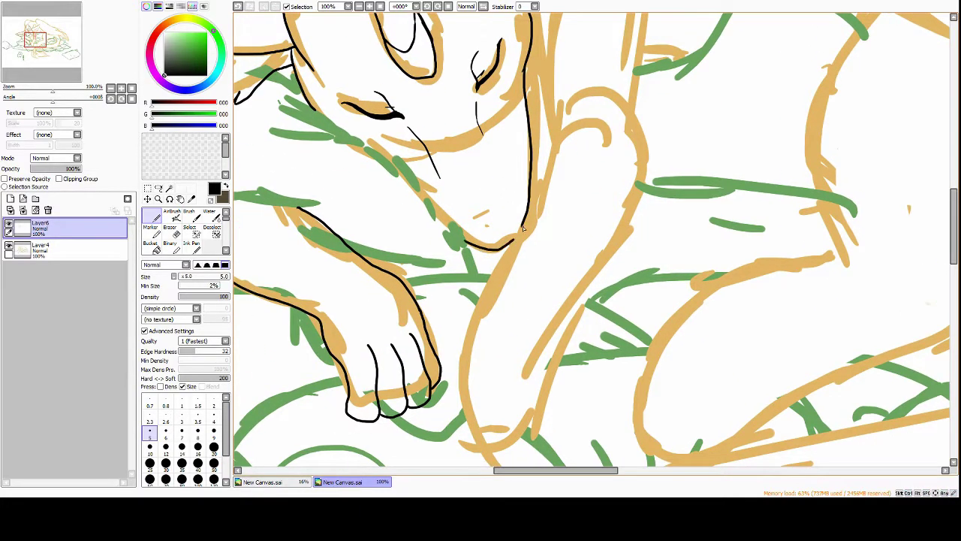
Ink the right ear with its pointed tip, long upper edge and feathered fur tufts
scroll(524, 229, up, 9)
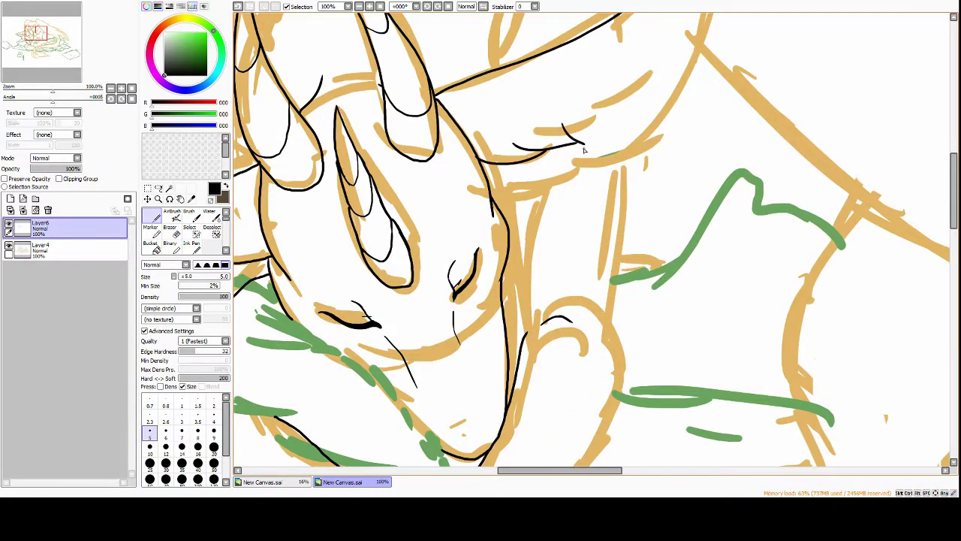
scroll(583, 150, up, 2)
mouse_move(547, 167)
mouse_down()
mouse_move(528, 175)
mouse_move(592, 143)
mouse_up()
scroll(592, 143, up, 3)
drag(600, 222, 679, 150)
drag(646, 177, 708, 114)
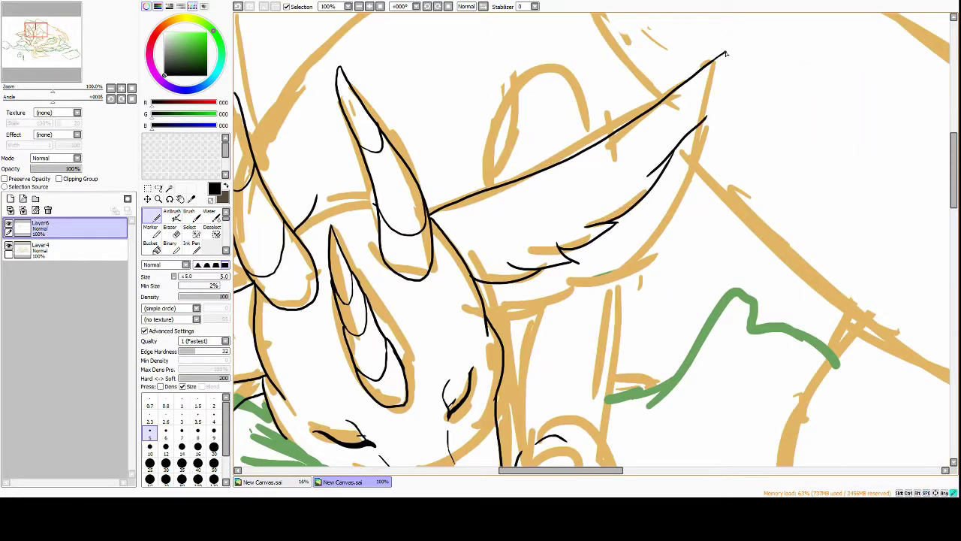
drag(726, 55, 708, 110)
scroll(738, 53, down, 2)
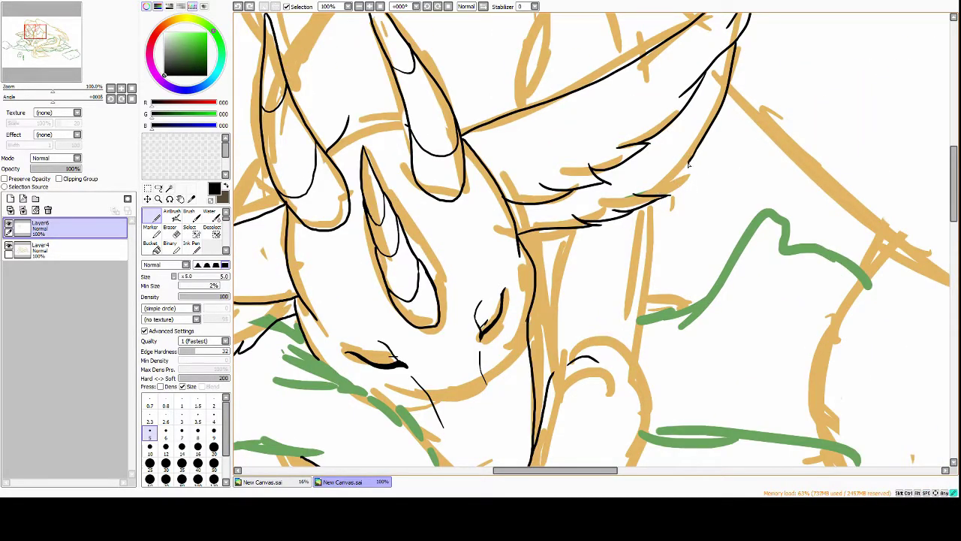
Ink the elbow below the left ear with small fur tufts, and the lines of the upper foreleg under the jaw
scroll(688, 165, down, 6)
scroll(688, 165, left, 6)
drag(293, 214, 331, 284)
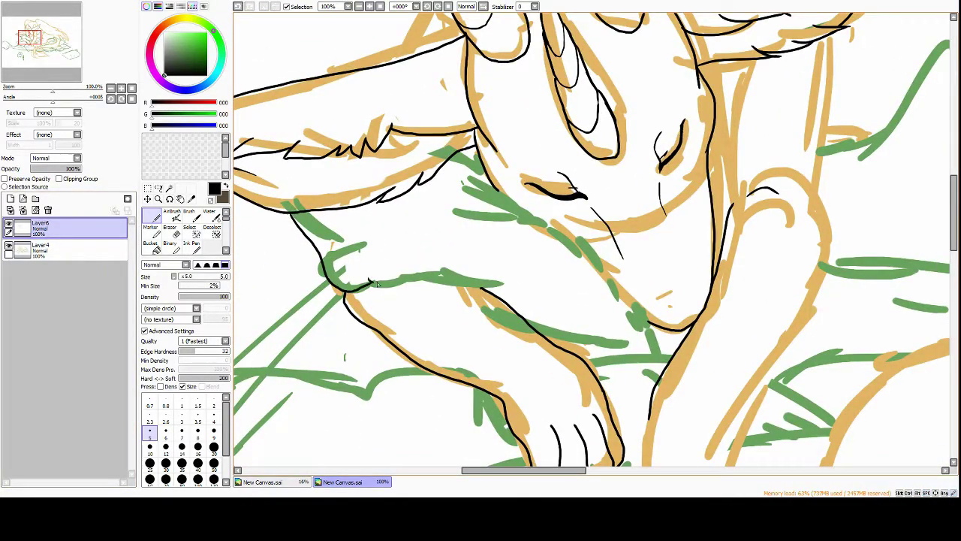
mouse_move(443, 268)
mouse_down()
mouse_move(541, 297)
mouse_move(635, 344)
mouse_up()
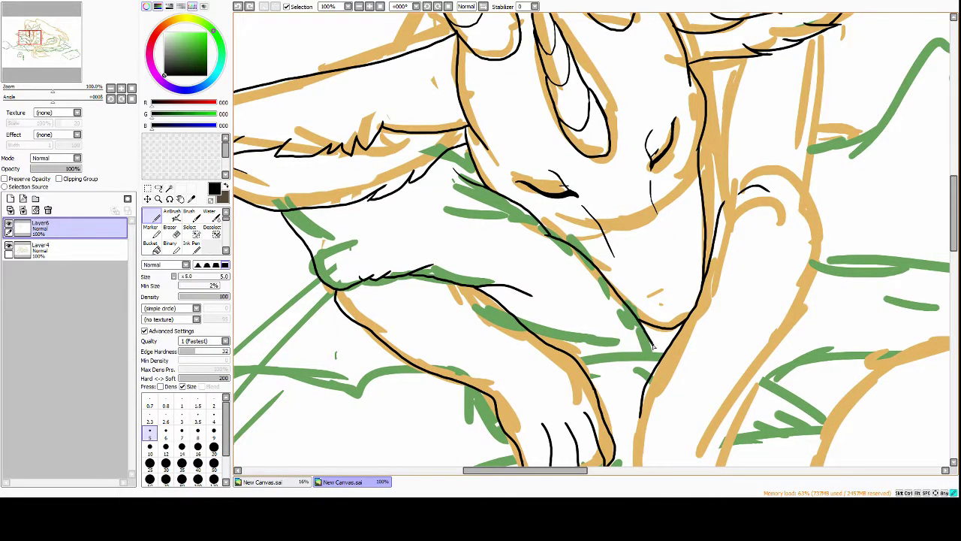
scroll(570, 316, down, 2)
scroll(571, 315, right, 2)
key(e)
key(n)
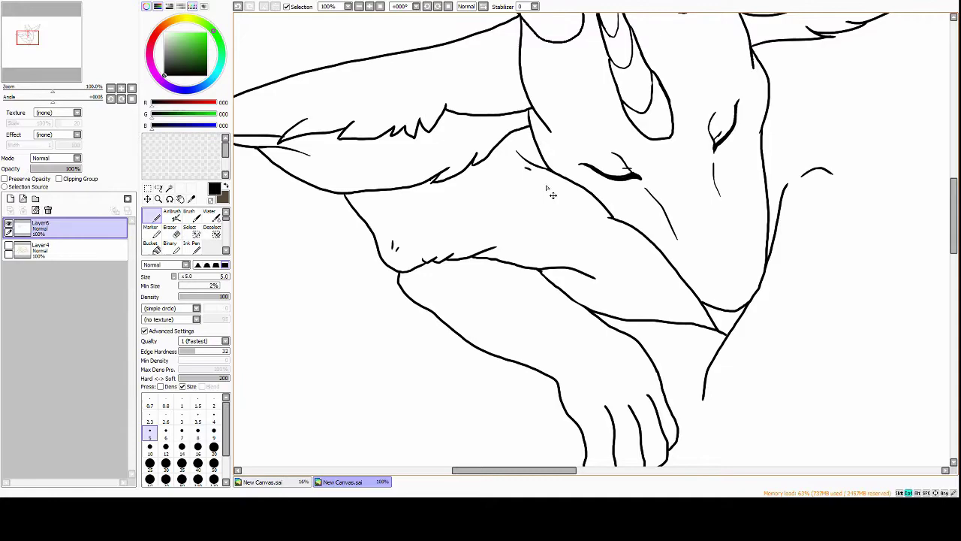
Add inner fur lines to the left ear and a nostril to the muzzle
scroll(552, 195, up, 2)
scroll(552, 195, left, 3)
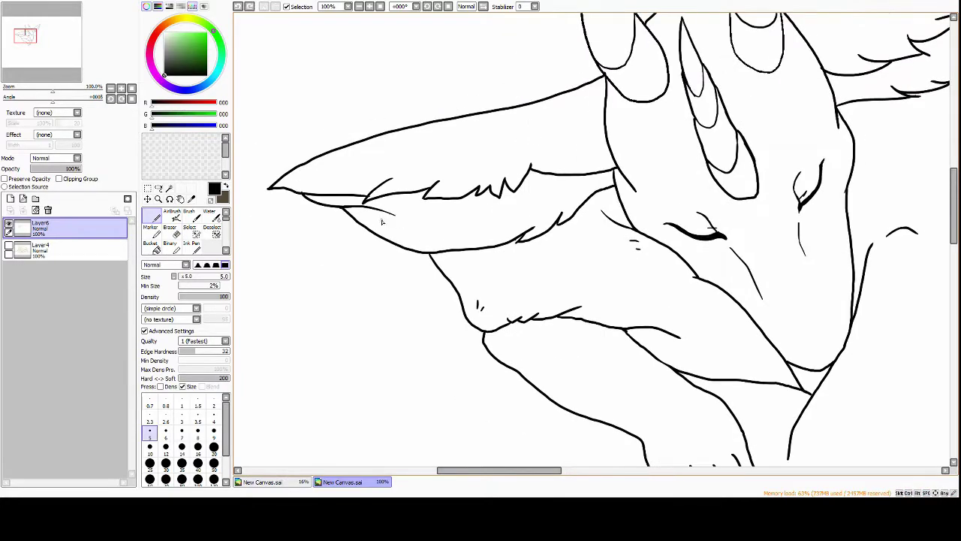
scroll(737, 69, right, 10)
scroll(737, 68, up, 4)
scroll(552, 293, down, 4)
scroll(552, 293, left, 1)
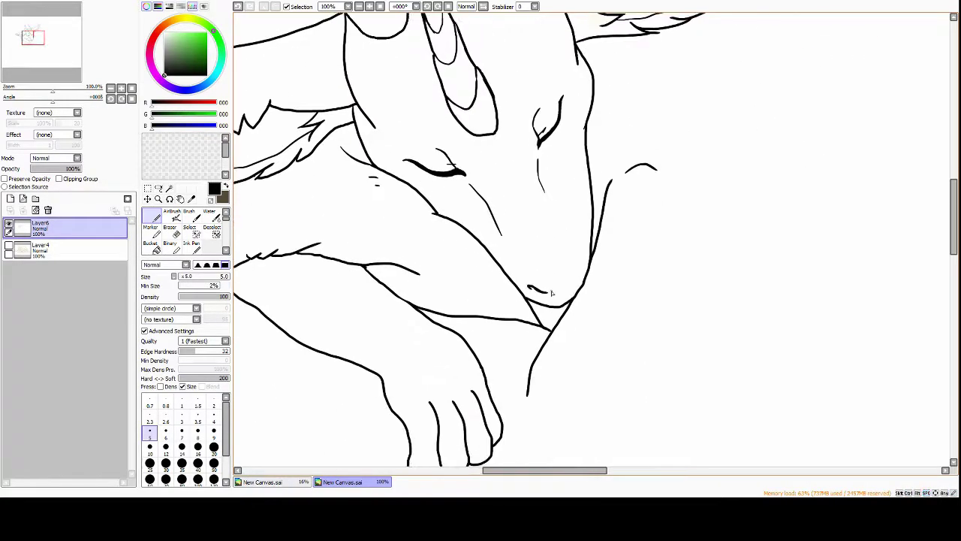
scroll(585, 270, down, 5)
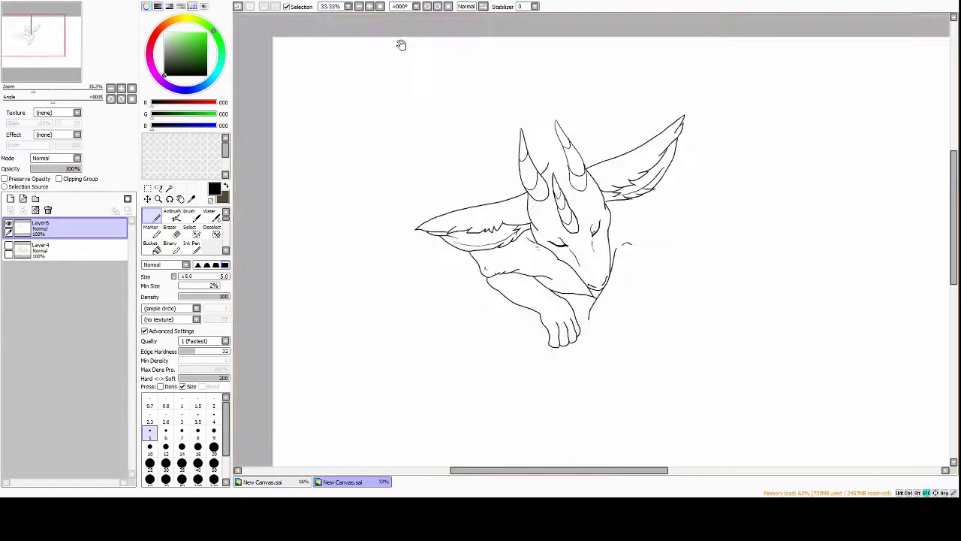
Undo the lines behind the horns and ink the shoulder and arched back again along the visible sketch
click(8, 246)
scroll(311, 133, up, 5)
scroll(473, 155, up, 3)
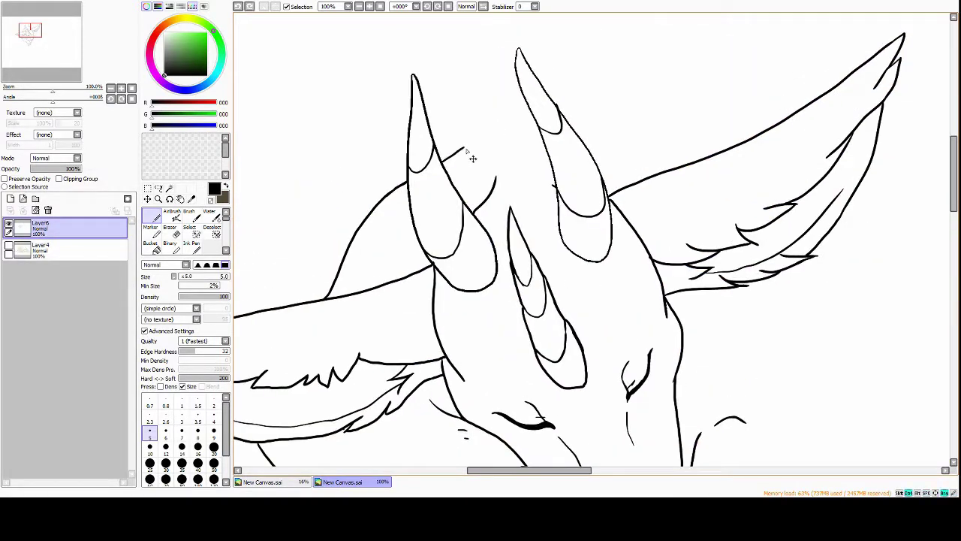
scroll(484, 120, down, 2)
key(ctrl+z)
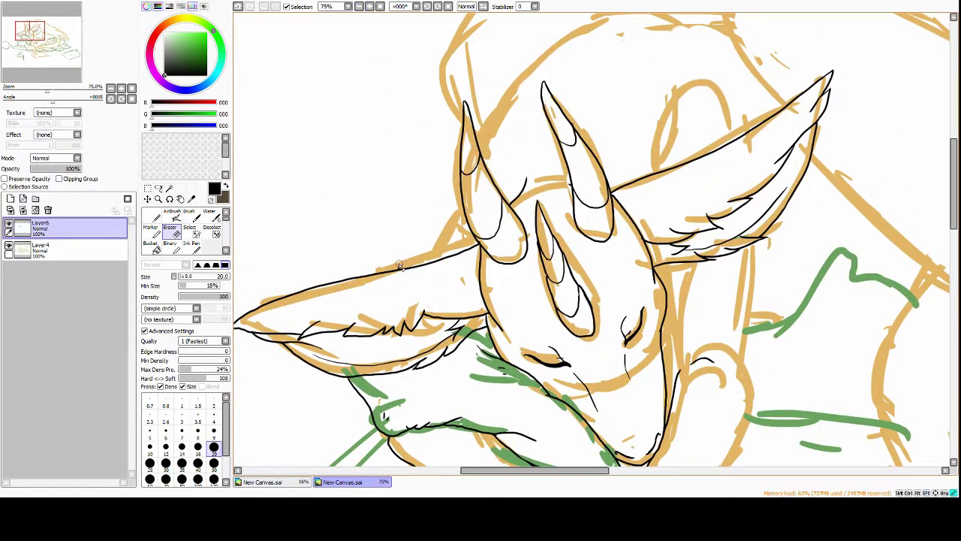
key(n)
mouse_move(359, 276)
mouse_down()
mouse_move(466, 141)
mouse_move(444, 195)
mouse_up()
mouse_move(484, 153)
mouse_down()
mouse_move(617, 62)
mouse_move(653, 65)
mouse_up()
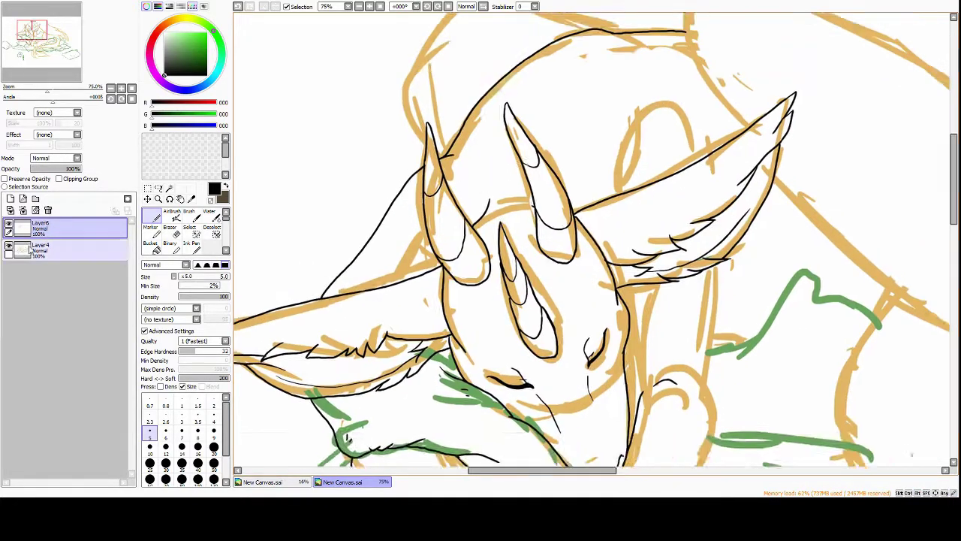
Hide the Layer4 sketch, erase the shoulder line above the left ear and redraw it as a rounder curve
click(8, 245)
scroll(401, 99, down, 3)
scroll(383, 182, up, 3)
key(e)
drag(388, 173, 455, 85)
key(n)
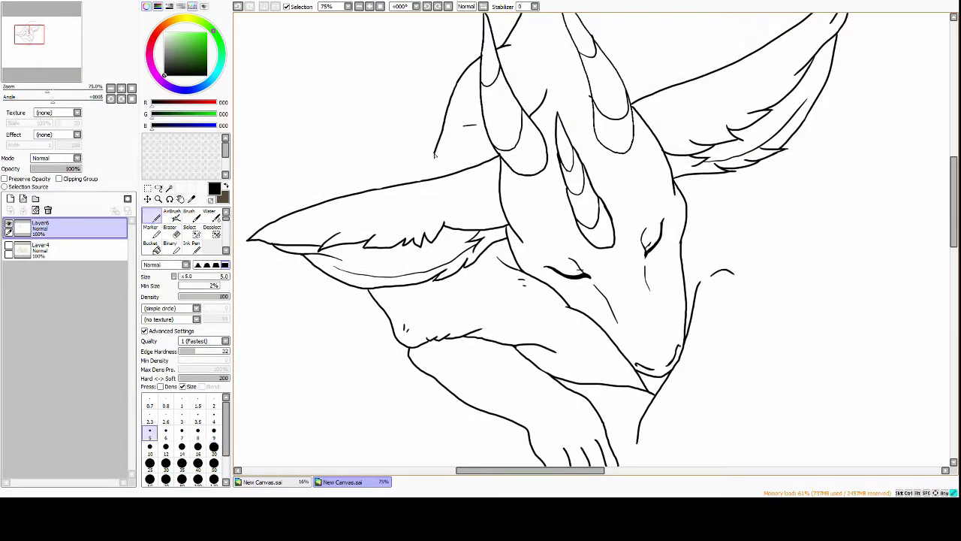
Add claw lines to the front paw and small teardrop markings above both eyes
drag(560, 118, 501, 124)
drag(500, 518, 463, 338)
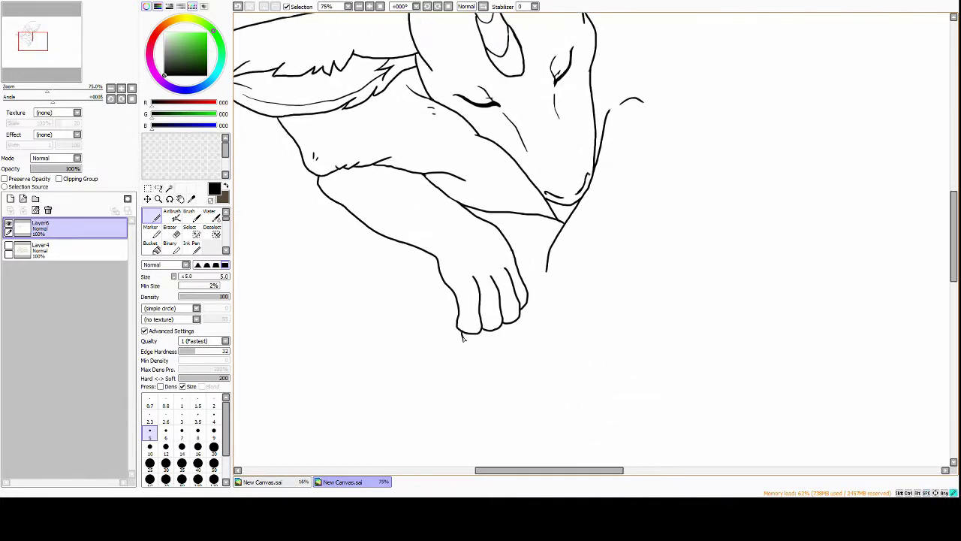
mouse_move(502, 99)
mouse_down()
mouse_move(518, 199)
mouse_move(467, 275)
mouse_up()
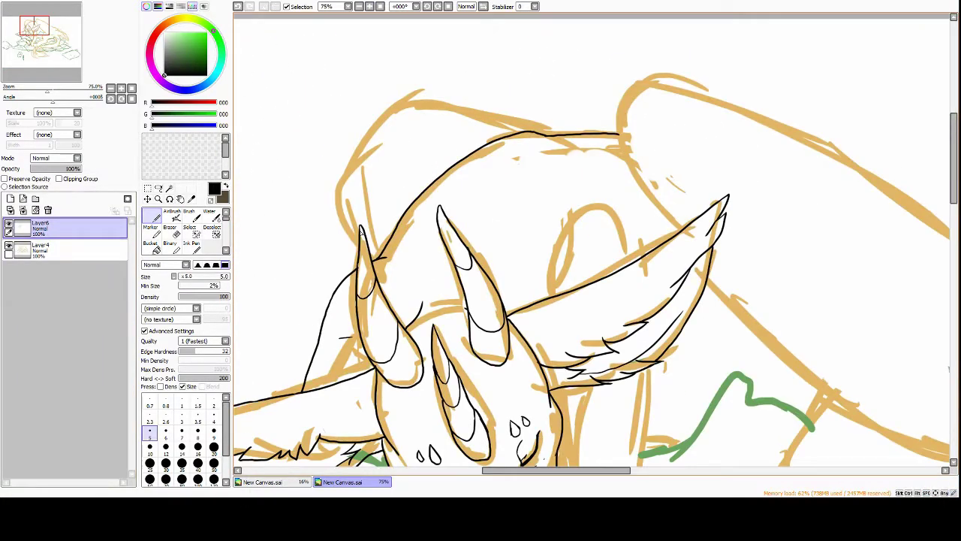
Ink the outline of the far wing behind the back and add short scalloped feather marks along it
mouse_move(359, 242)
mouse_down()
mouse_move(380, 148)
mouse_move(395, 134)
mouse_move(579, 134)
mouse_up()
key(ctrl+z)
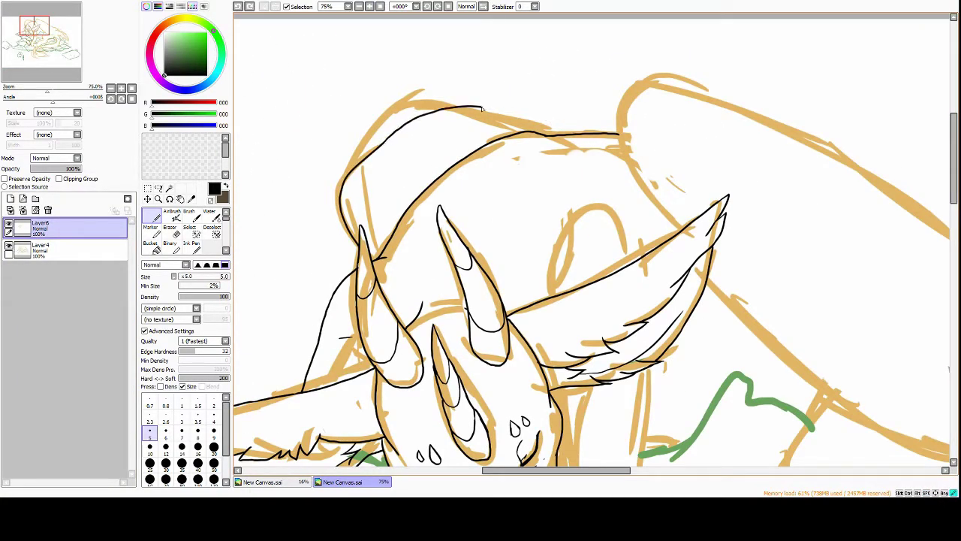
drag(458, 113, 576, 134)
drag(342, 201, 385, 212)
drag(403, 168, 417, 174)
key(ctrl+z)
key(ctrl+z)
key(ctrl+z)
drag(377, 147, 456, 149)
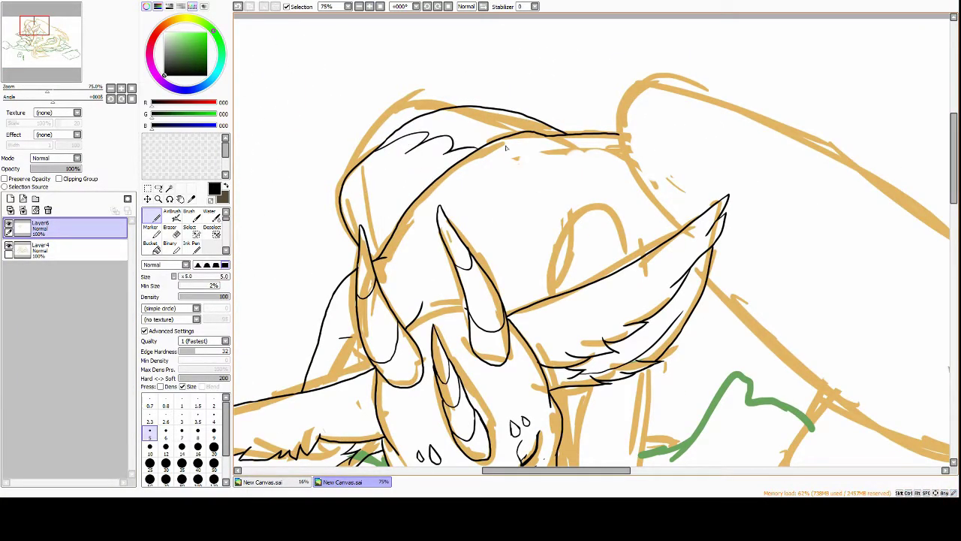
Ink the outline of the second front leg's lower part and the rounded bottom edge of its paw
scroll(407, 234, down, 5)
scroll(316, 261, down, 5)
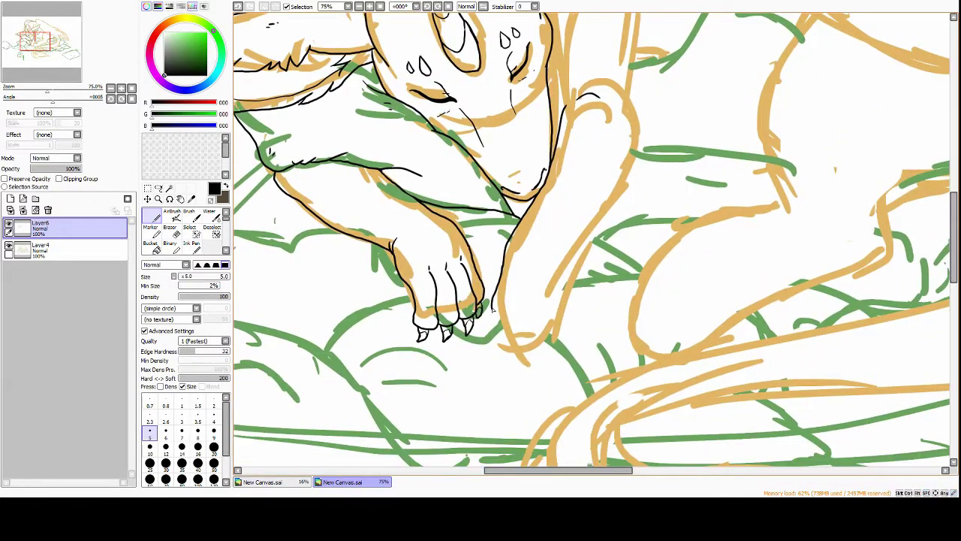
key(ctrl+z)
key(ctrl+z)
drag(504, 315, 547, 333)
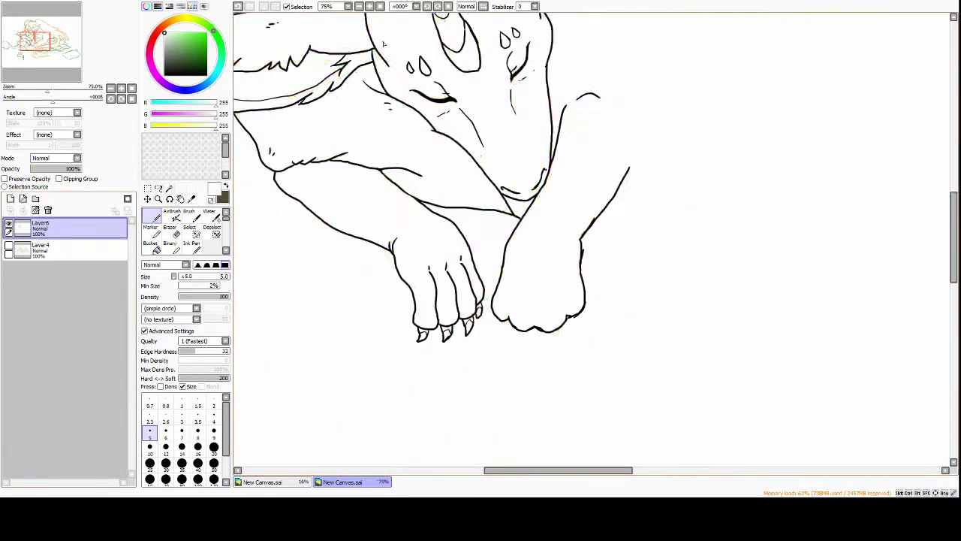
Draw the toe lines and small pointed claws on the second front paw, tidying the overlaps with the Eraser
scroll(429, 248, up, 2)
key(x)
drag(495, 219, 479, 305)
drag(539, 232, 536, 319)
key(e)
key(n)
drag(578, 217, 596, 300)
drag(458, 308, 466, 331)
mouse_move(498, 330)
mouse_down()
mouse_move(511, 351)
mouse_move(553, 355)
mouse_up()
drag(601, 299, 612, 321)
Ink the outer edge of the bent foreleg around the knee and up toward the ear
scroll(619, 307, down, 3)
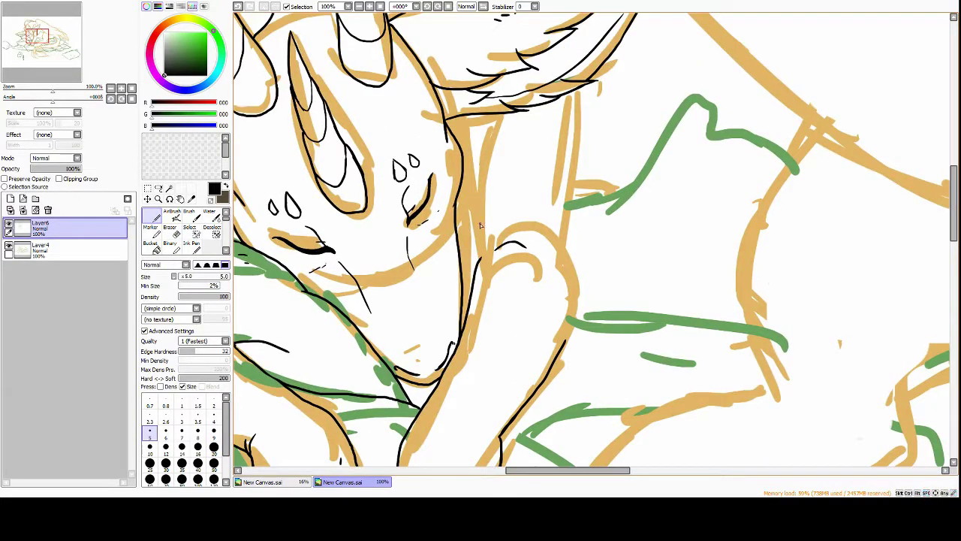
drag(578, 193, 572, 323)
key(ctrl+z)
drag(580, 266, 567, 342)
drag(578, 189, 583, 274)
key(ctrl+z)
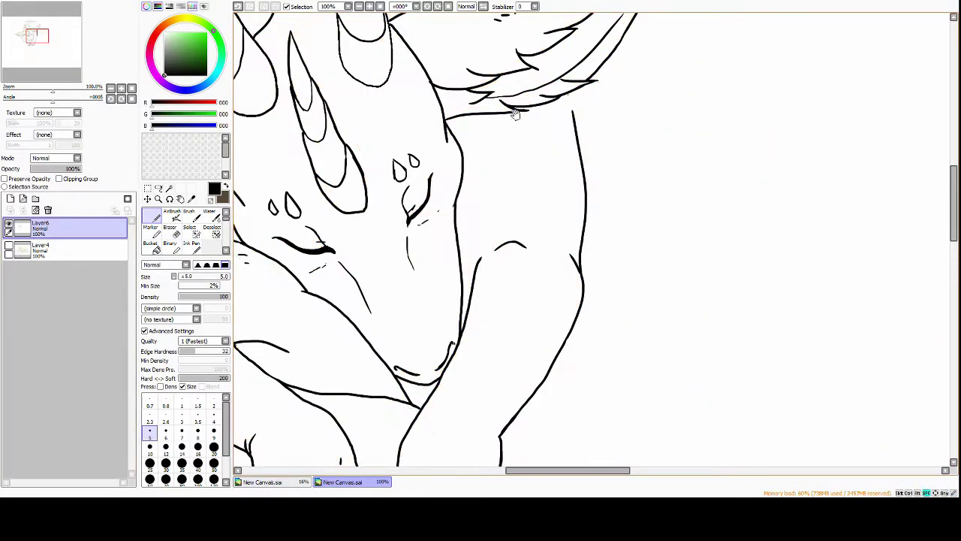
drag(457, 114, 463, 140)
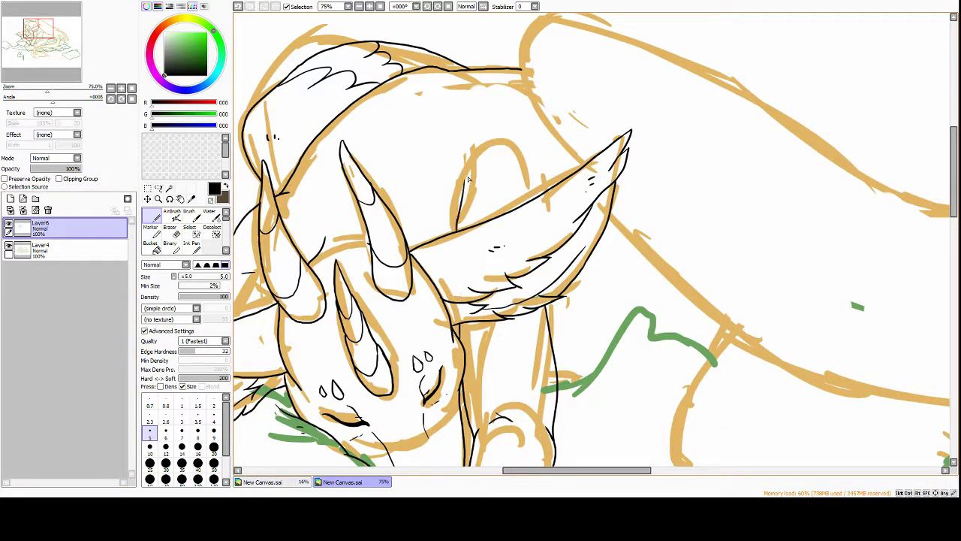
Ink the short shoulder line above the ear and redraw the upper foreleg edge up to the ear
drag(468, 179, 456, 222)
scroll(544, 241, down, 3)
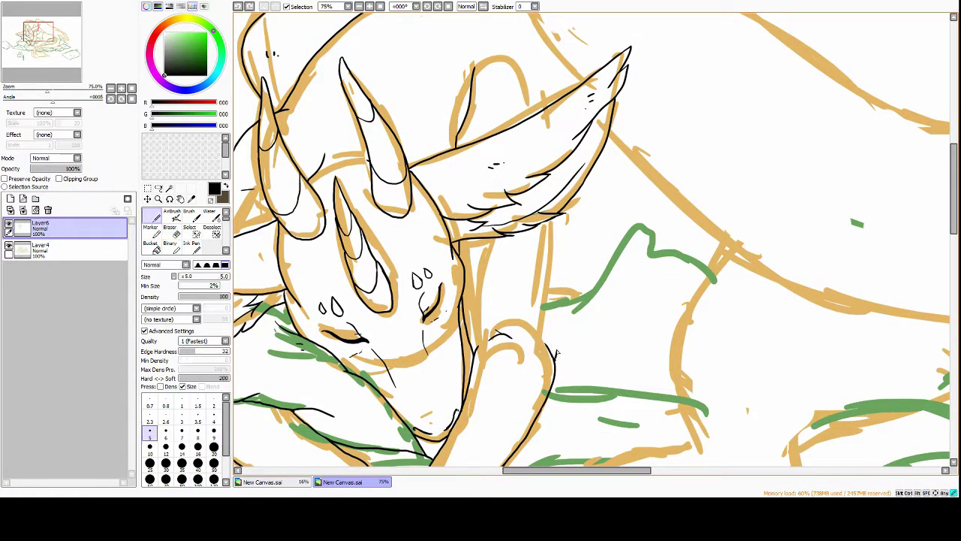
drag(556, 354, 572, 204)
Ink the near wing's rounded top, upper edge with feather tips, and long lower edge over the sketch
drag(395, 51, 367, 110)
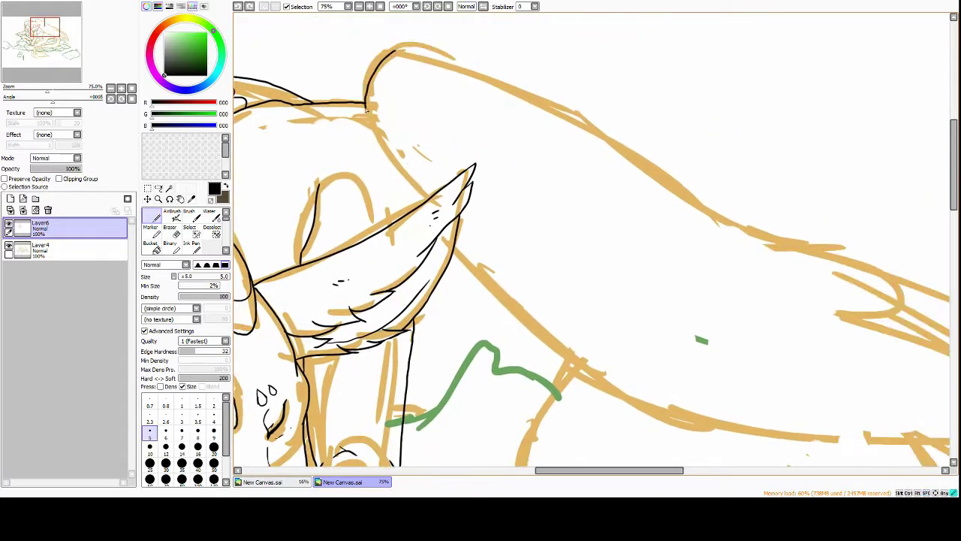
key(ctrl+minus)
mouse_move(350, 75)
mouse_down()
mouse_move(659, 209)
mouse_move(643, 199)
mouse_up()
mouse_move(389, 183)
mouse_down()
mouse_move(593, 312)
mouse_move(620, 316)
mouse_up()
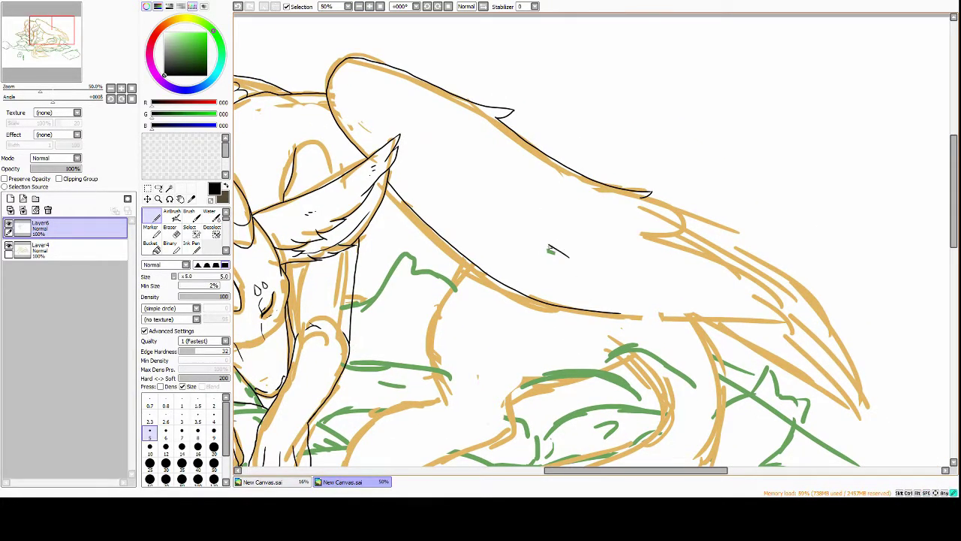
Draw the near wing's long primary feathers as curved lines ending in pointed tips
drag(552, 249, 486, 205)
mouse_move(555, 272)
mouse_down()
mouse_move(686, 260)
mouse_move(706, 287)
mouse_move(690, 256)
mouse_move(571, 187)
mouse_up()
drag(560, 155, 605, 340)
drag(591, 162, 605, 342)
mouse_move(609, 147)
mouse_down()
mouse_move(621, 331)
mouse_move(637, 293)
mouse_up()
drag(635, 139, 651, 226)
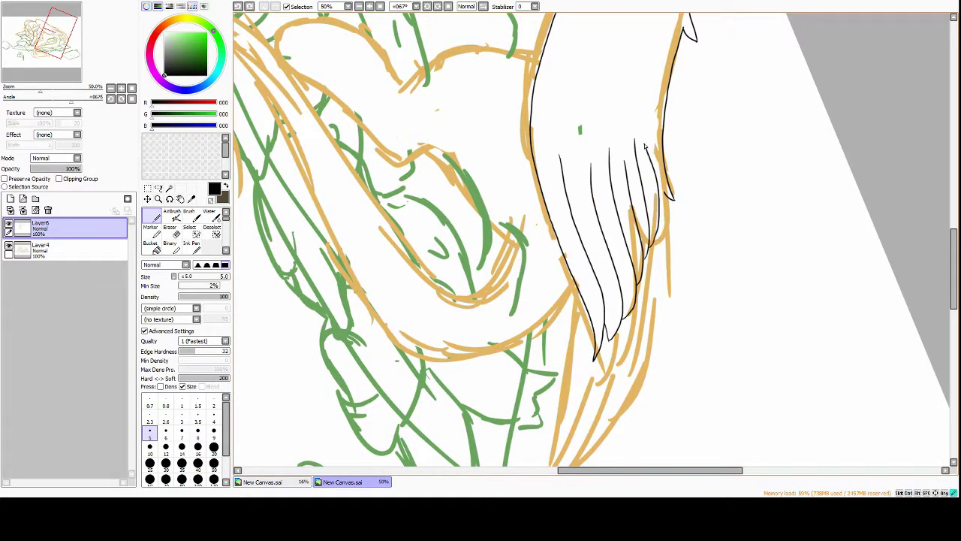
key(ctrl+z)
Draw a row of shorter overlapping feathers across the near wing above the long primaries
mouse_move(648, 137)
mouse_down()
mouse_move(662, 247)
mouse_move(570, 112)
mouse_move(439, 9)
mouse_move(420, 22)
mouse_up()
mouse_move(607, 170)
mouse_down()
mouse_move(519, 217)
mouse_move(518, 298)
mouse_up()
drag(520, 214, 548, 293)
mouse_move(540, 180)
mouse_down()
mouse_move(562, 271)
mouse_move(582, 251)
mouse_up()
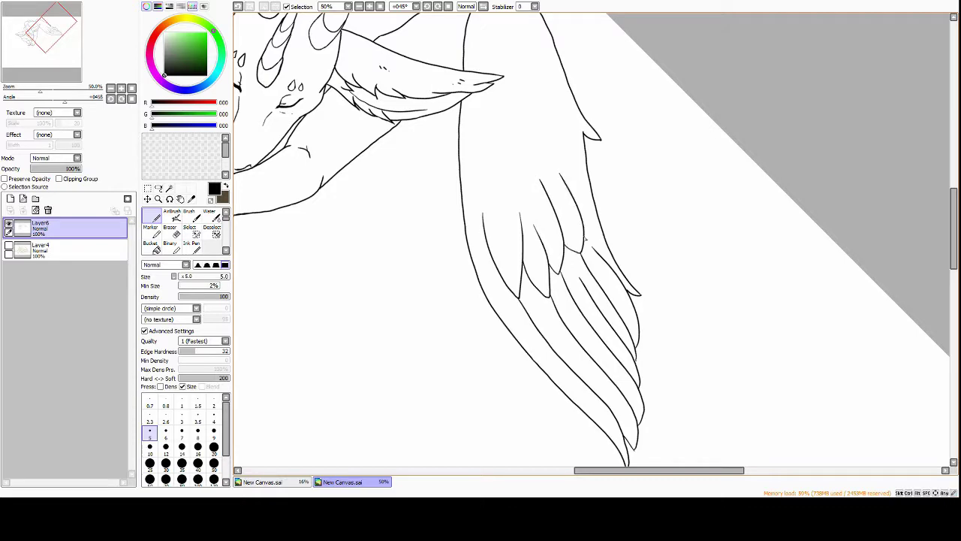
Fill the upper part of the near wing with rows of small rounded covert feathers
scroll(571, 263, up, 3)
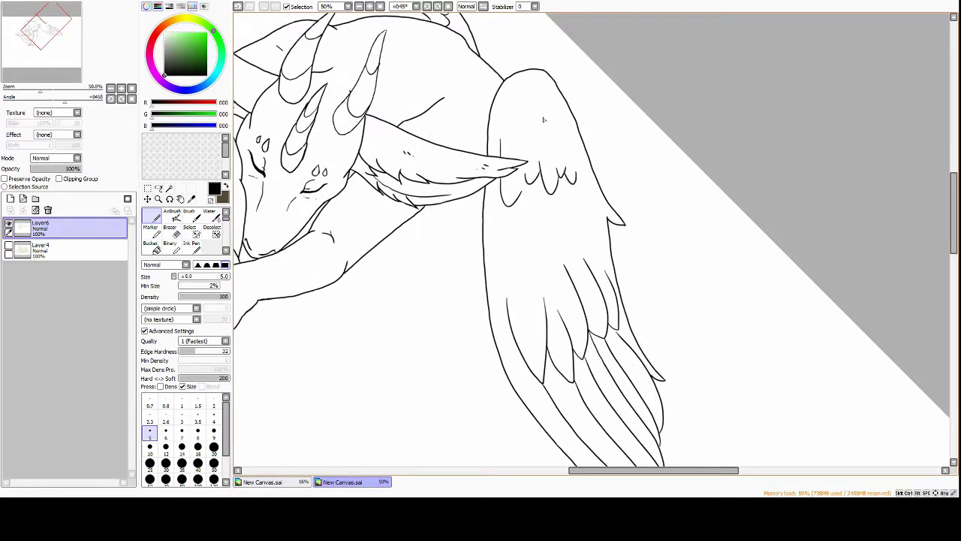
drag(498, 236, 517, 288)
drag(527, 255, 548, 294)
drag(552, 189, 582, 243)
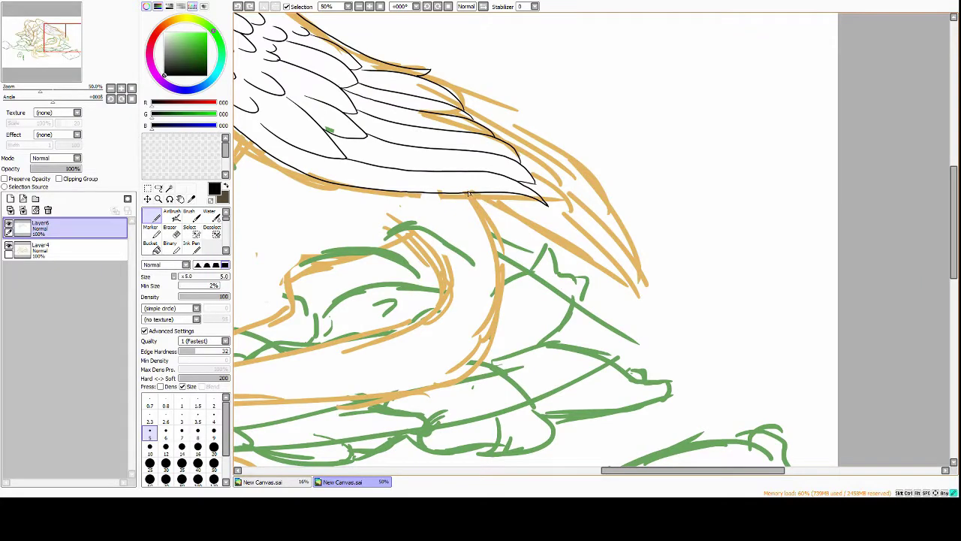
Ink the long pointed feathers that extend from beneath the near wing's tip
drag(473, 193, 584, 296)
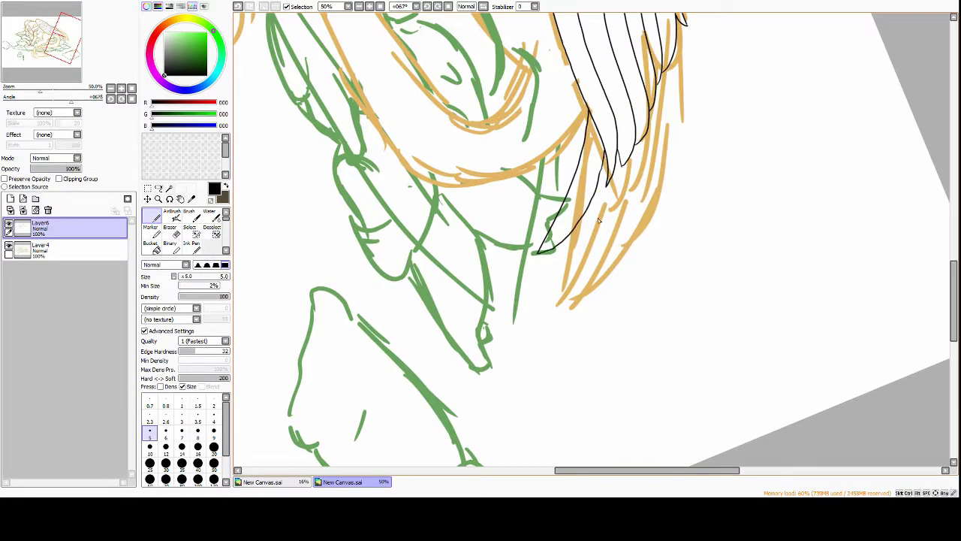
drag(569, 308, 640, 142)
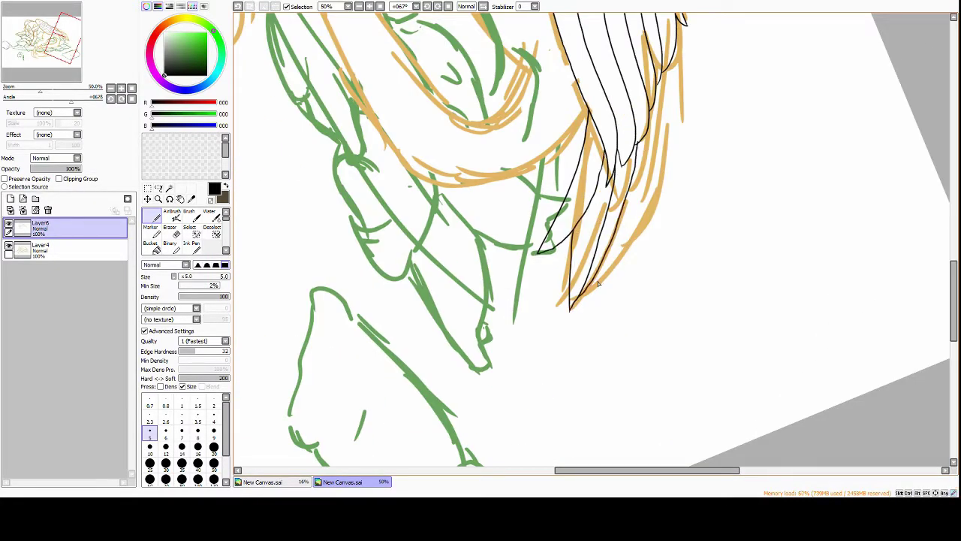
drag(587, 290, 653, 112)
drag(659, 162, 672, 53)
drag(612, 275, 667, 158)
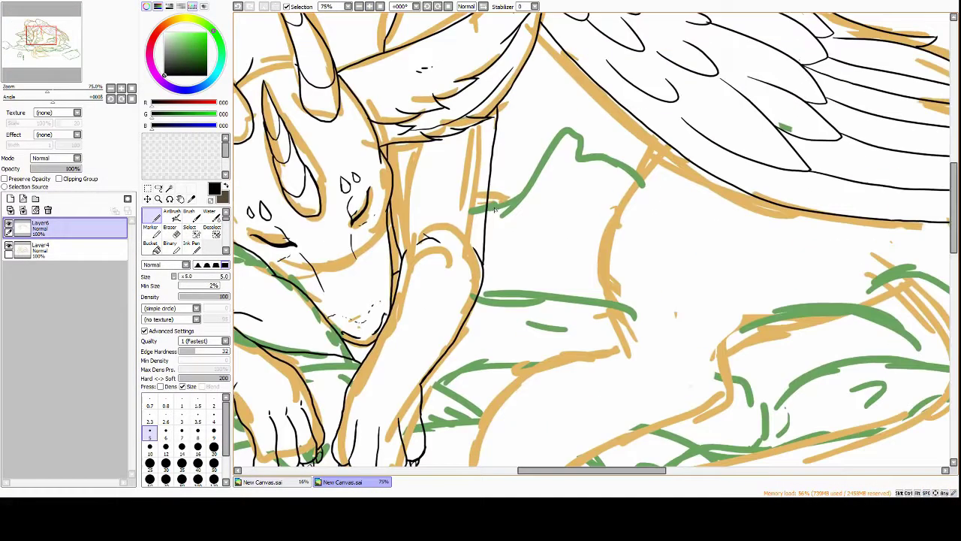
Ink the peaked cushion shape between the foreleg and wing, and the belly curve down to the hind leg
drag(489, 211, 507, 205)
scroll(507, 205, down, 5)
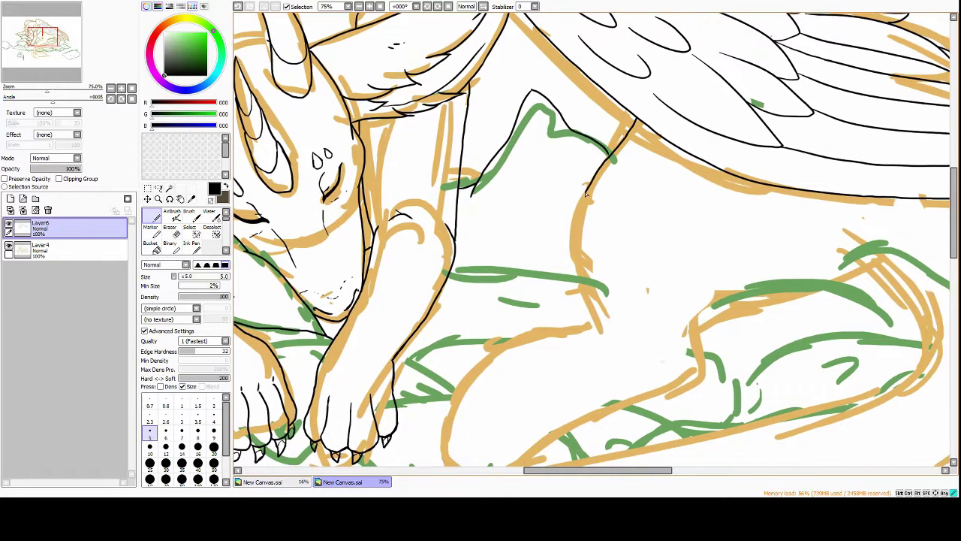
drag(590, 199, 452, 275)
key(ctrl+z)
scroll(652, 234, up, 1)
scroll(651, 234, right, 1)
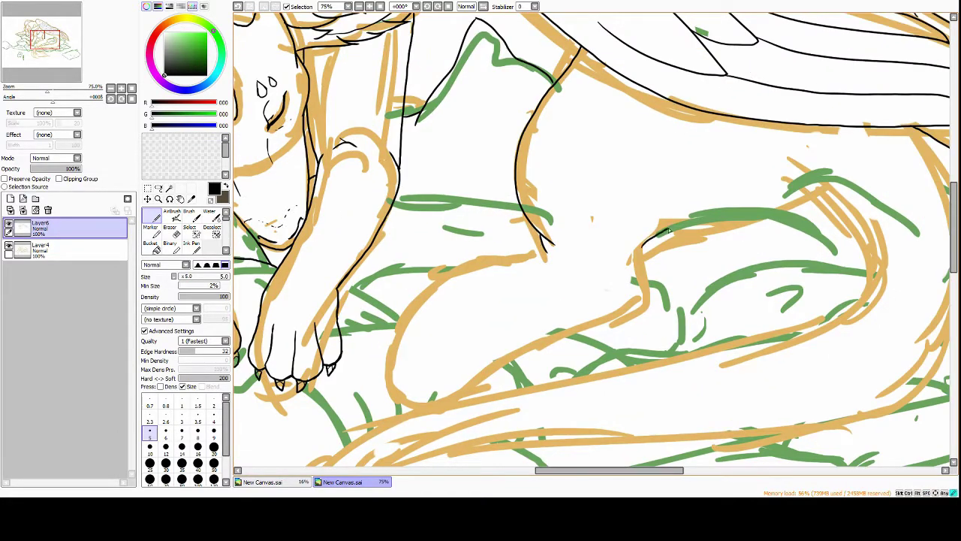
Ink the top edge of the cushion behind the hind leg's heel, following the green sketch
mouse_move(668, 231)
mouse_down()
mouse_move(774, 199)
mouse_move(830, 255)
mouse_up()
mouse_move(766, 218)
mouse_down()
mouse_move(852, 169)
mouse_move(848, 201)
mouse_move(798, 268)
mouse_up()
scroll(826, 225, down, 1)
scroll(826, 225, right, 1)
key(ctrl+z)
Ink the hind leg from the belly to the heel, including the rounded toes of its paw
scroll(811, 199, left, 3)
mouse_move(658, 174)
mouse_down()
mouse_move(515, 282)
mouse_move(583, 210)
mouse_move(516, 315)
mouse_up()
key(ctrl+z)
mouse_move(563, 257)
mouse_down()
mouse_move(552, 319)
mouse_move(571, 323)
mouse_move(578, 301)
mouse_up()
key(ctrl+z)
drag(610, 284, 601, 299)
drag(638, 263, 757, 227)
drag(755, 159, 762, 200)
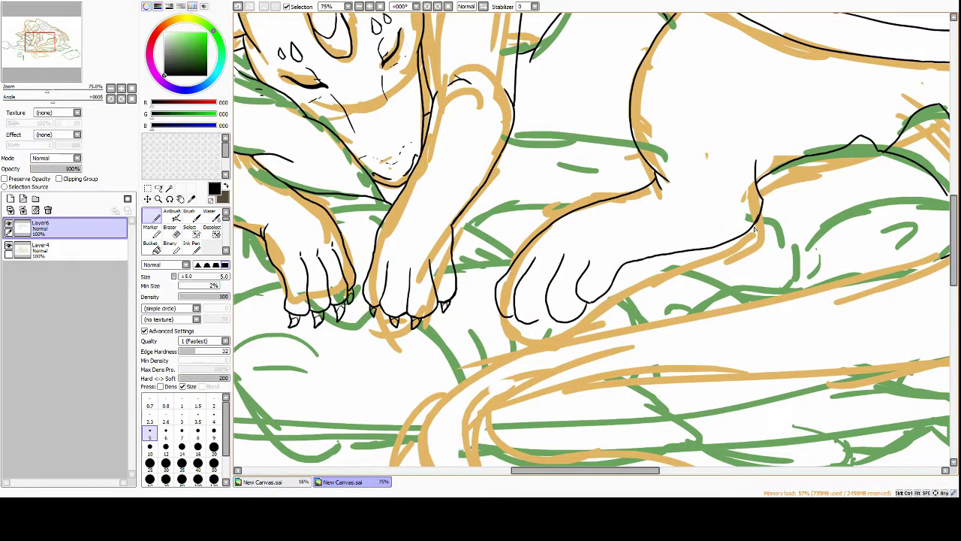
Draw a pointed claw on each hind paw toe and erase the lines overlapping the claws
scroll(552, 290, down, 1)
scroll(551, 290, left, 1)
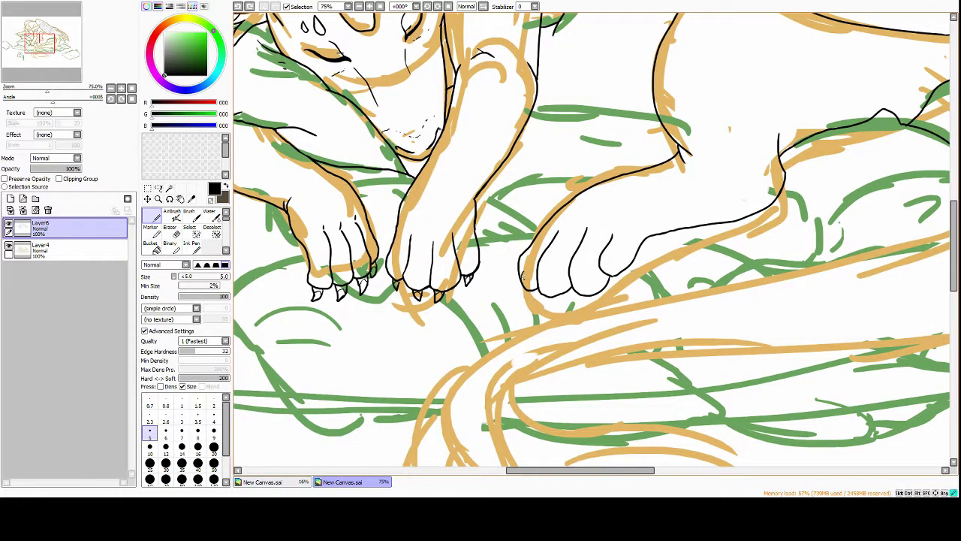
drag(523, 268, 526, 294)
drag(546, 272, 551, 300)
drag(582, 275, 586, 302)
drag(610, 267, 614, 283)
scroll(646, 304, up, 2)
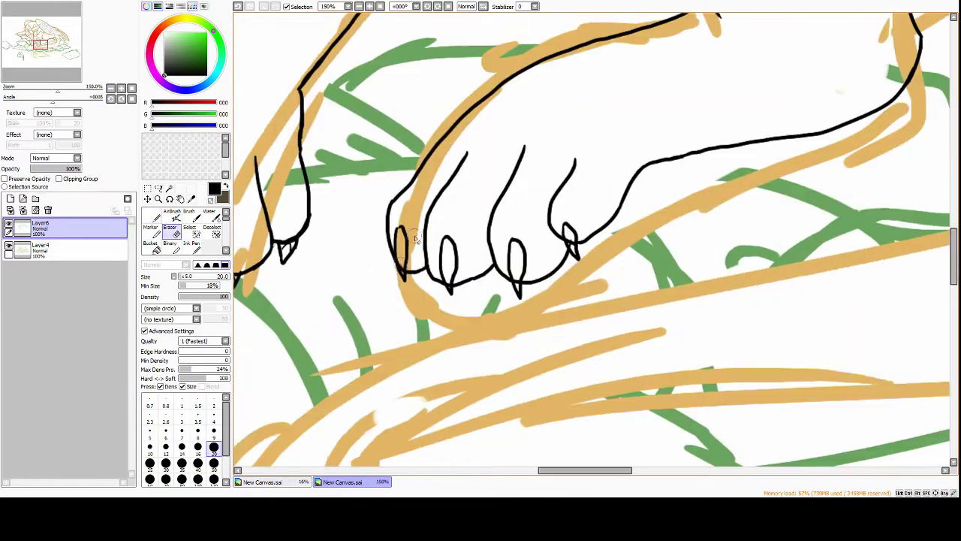
key(e)
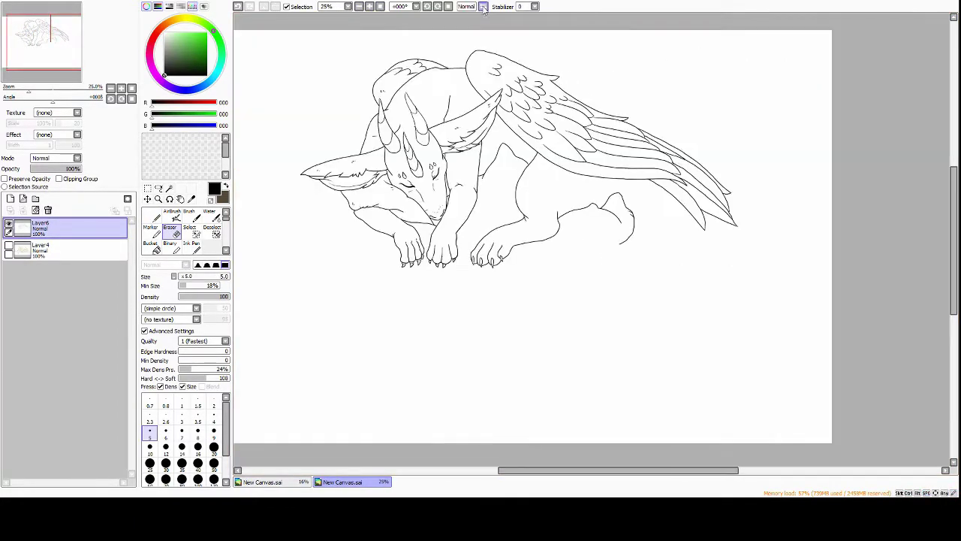
Ink a small cushion with wrinkle lines emerging from behind the near foreleg's knee, and clean up its overlaps
scroll(526, 240, up, 3)
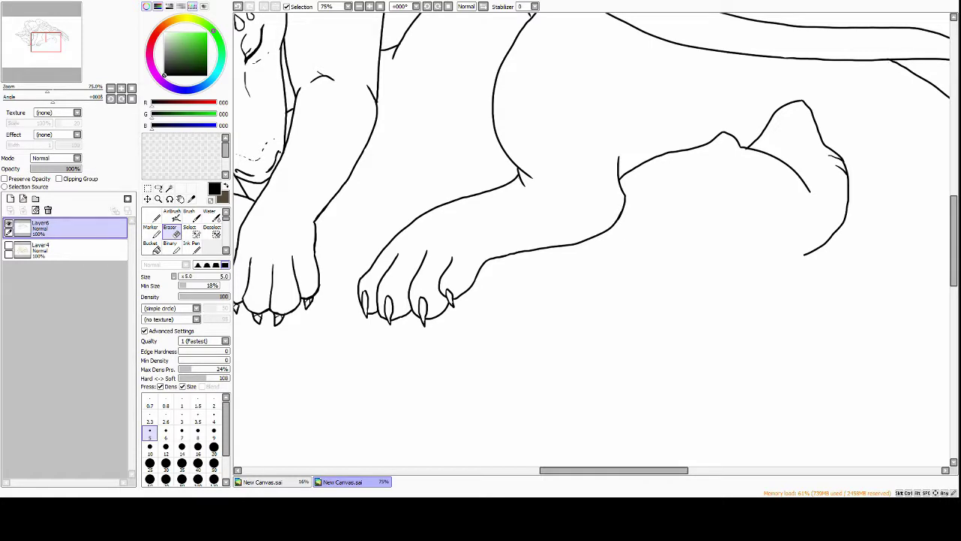
key(n)
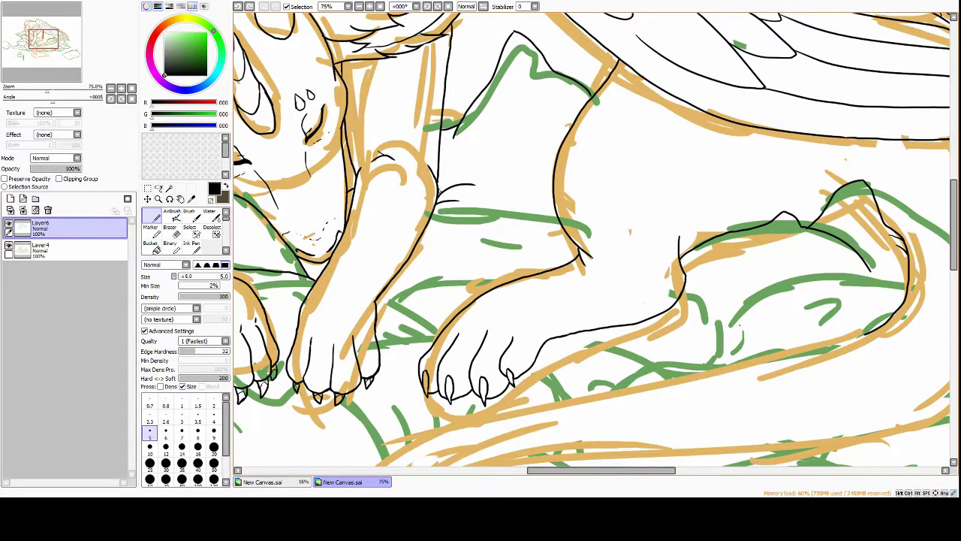
drag(438, 194, 510, 238)
mouse_move(415, 259)
mouse_down()
mouse_move(455, 272)
mouse_move(502, 232)
mouse_up()
scroll(404, 141, up, 1)
mouse_move(393, 192)
mouse_down()
mouse_move(371, 239)
mouse_move(401, 174)
mouse_up()
key(e)
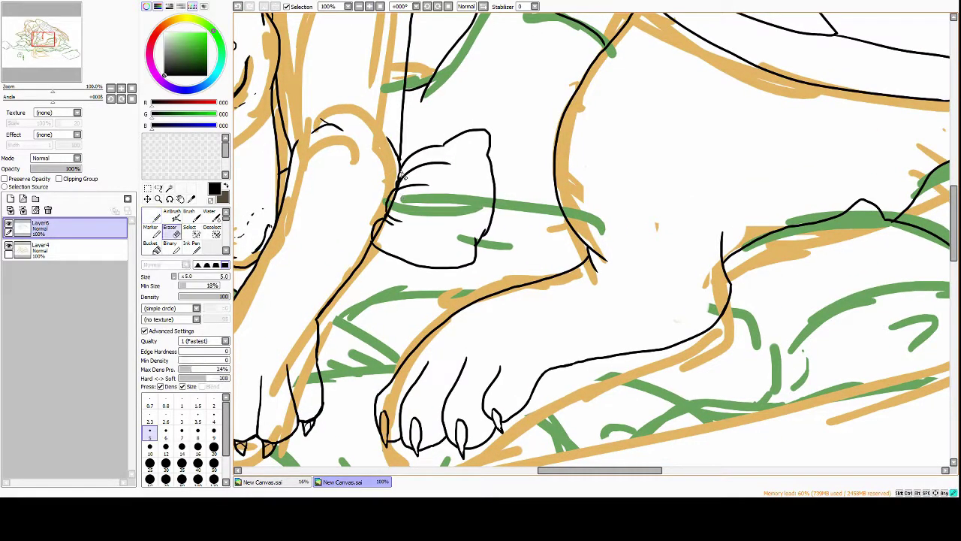
key(n)
Ink the cushions stacked behind the small one, filling the gap between the foreleg and belly
scroll(481, 225, up, 3)
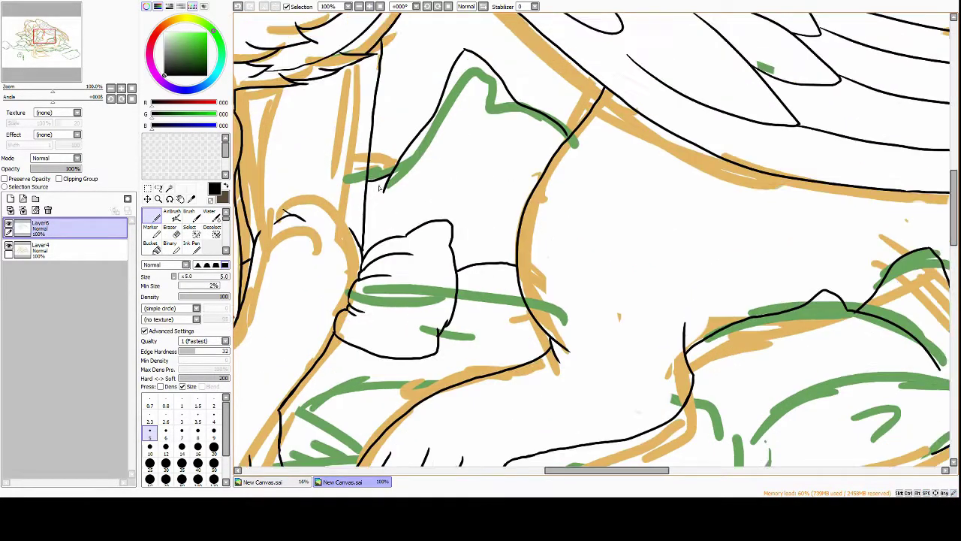
scroll(590, 209, up, 2)
key(e)
scroll(590, 210, down, 6)
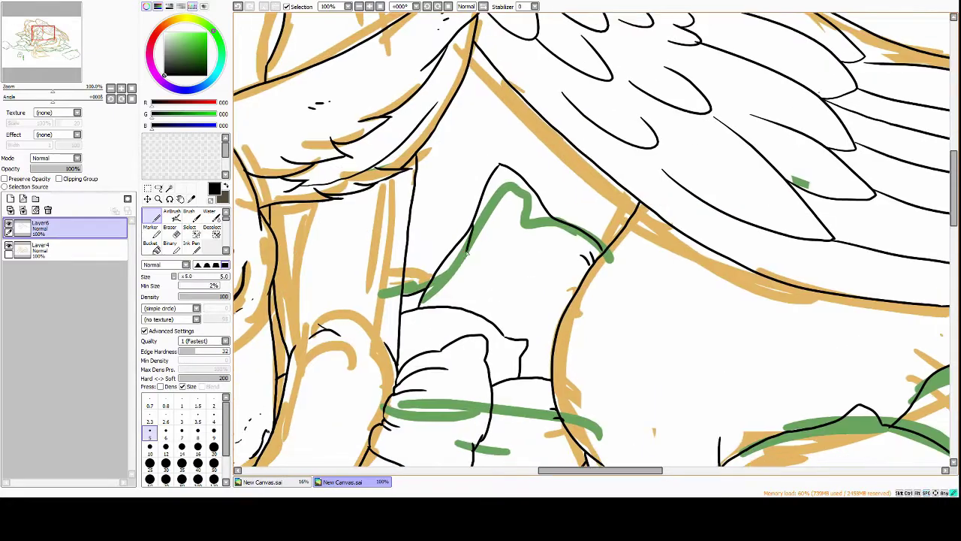
scroll(474, 197, left, 3)
key(n)
Ink the cushion visible between the front paw and the hind paw, with creases at its corner
scroll(475, 197, down, 1)
scroll(474, 196, left, 1)
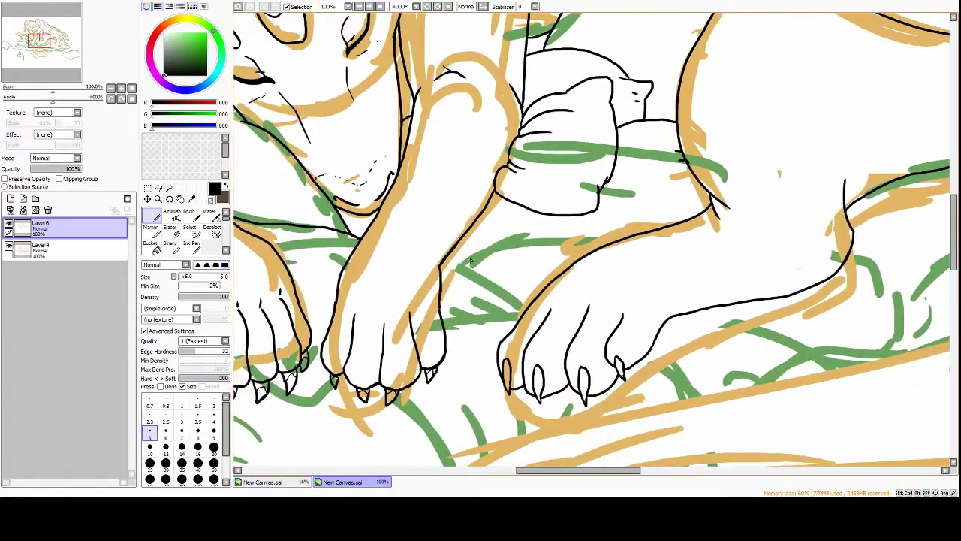
mouse_move(591, 222)
mouse_down()
mouse_move(497, 213)
mouse_move(437, 246)
mouse_up()
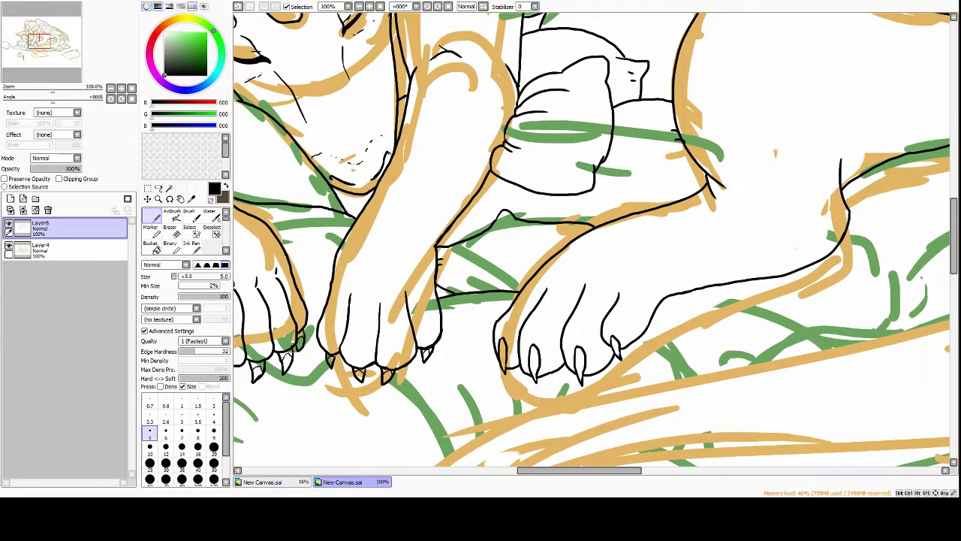
Ink the long upper and lower edges of the tail, curving around below the paws to a jagged fur end
scroll(441, 300, down, 4)
scroll(549, 149, up, 3)
scroll(549, 149, down, 10)
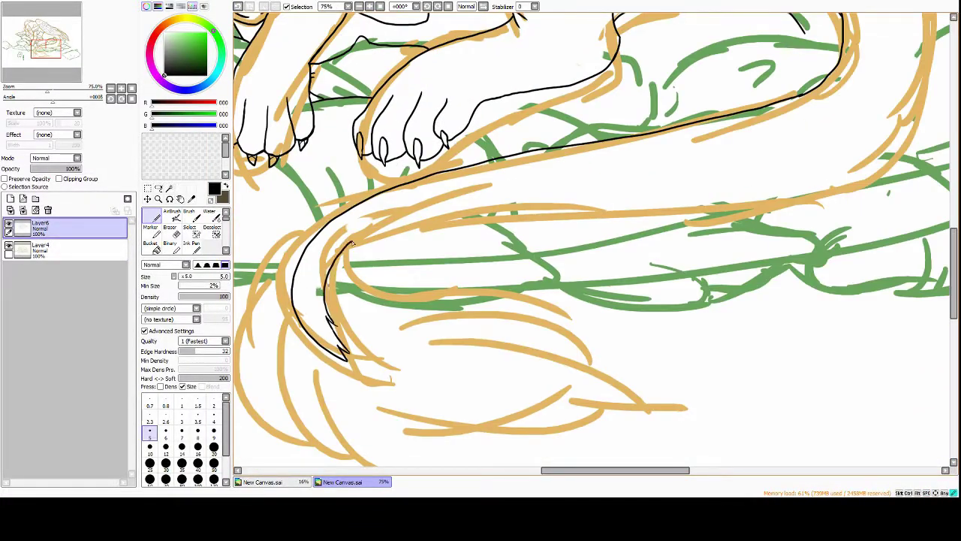
drag(334, 267, 650, 211)
key(e)
Ink the outer curve of the tail base from under the wing down to the tail's lower edge
scroll(604, 297, up, 3)
scroll(604, 298, right, 3)
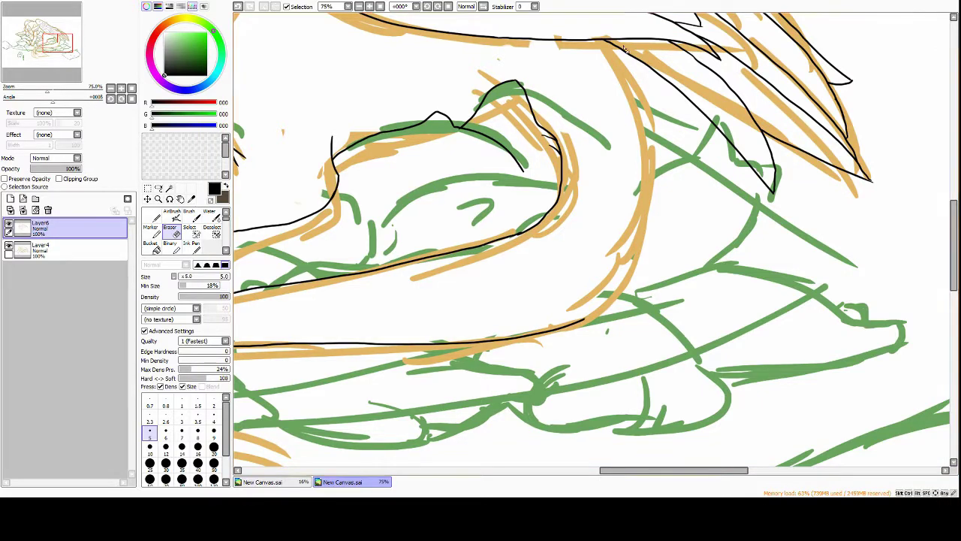
key(n)
mouse_move(605, 41)
mouse_down()
mouse_move(646, 150)
mouse_move(584, 319)
mouse_up()
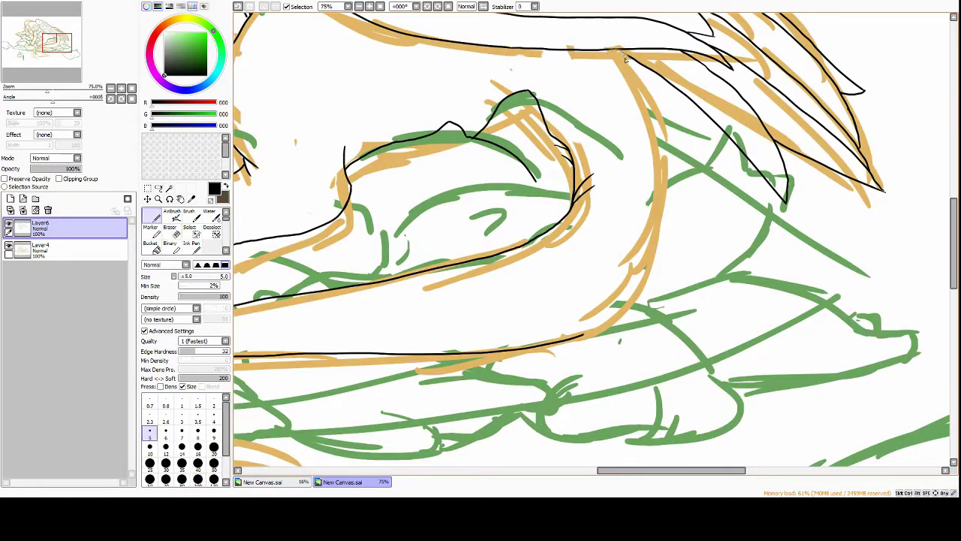
mouse_move(629, 54)
mouse_down()
mouse_move(662, 118)
mouse_move(580, 333)
mouse_up()
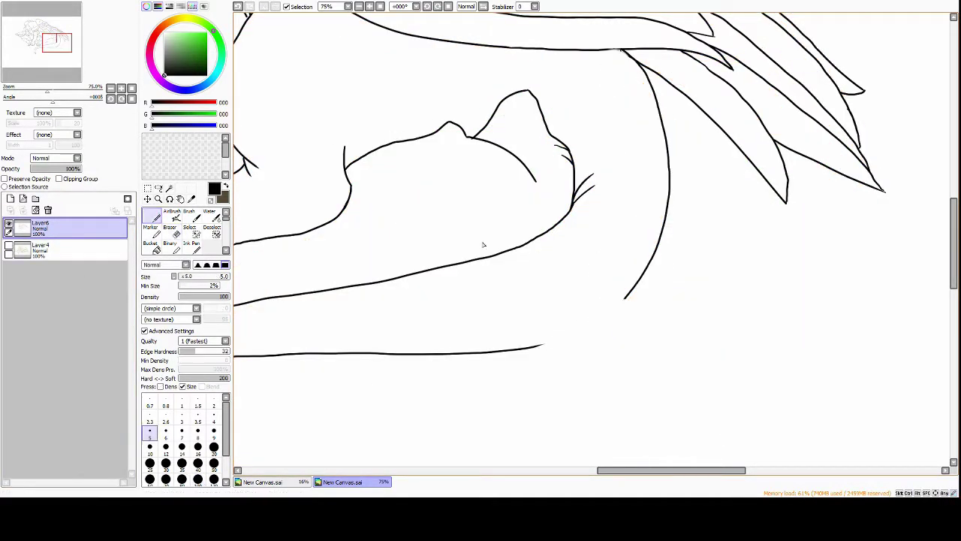
drag(601, 318, 534, 349)
key(ctrl+z)
drag(630, 296, 558, 341)
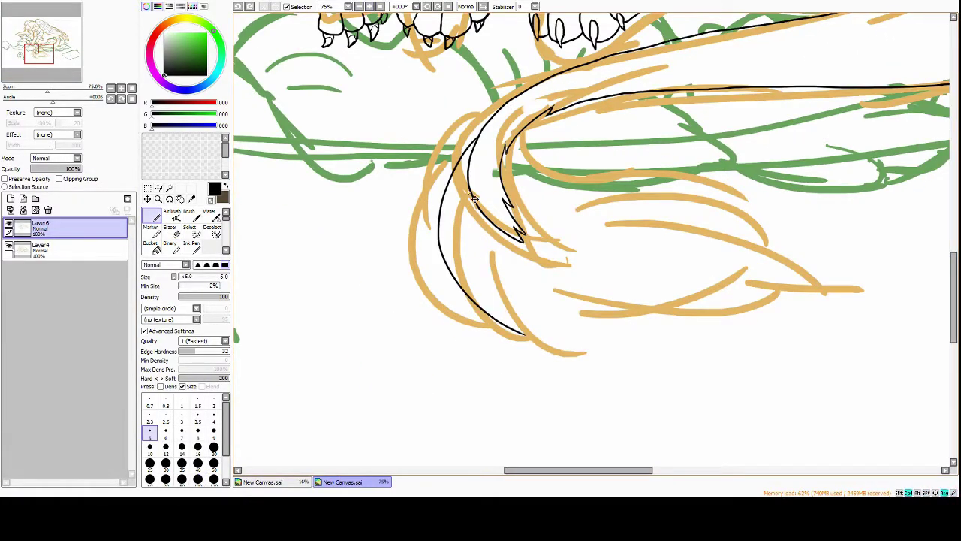
Ink the overlapping fur locks along the outer curve of the tail tuft, including the thin pointed strands at its upper edge
drag(521, 186, 575, 354)
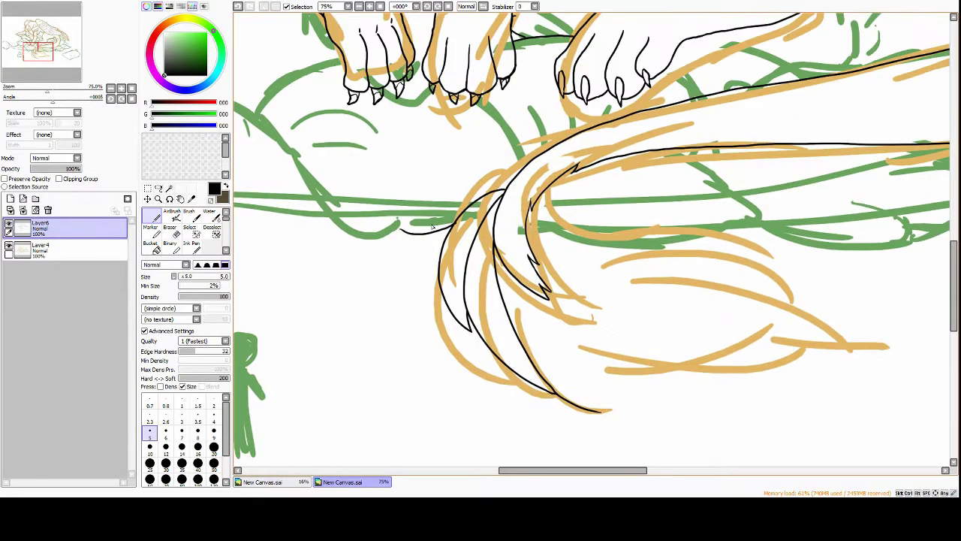
drag(513, 177, 400, 229)
drag(462, 189, 538, 155)
mouse_move(420, 188)
mouse_down()
mouse_move(634, 440)
mouse_move(652, 406)
mouse_up()
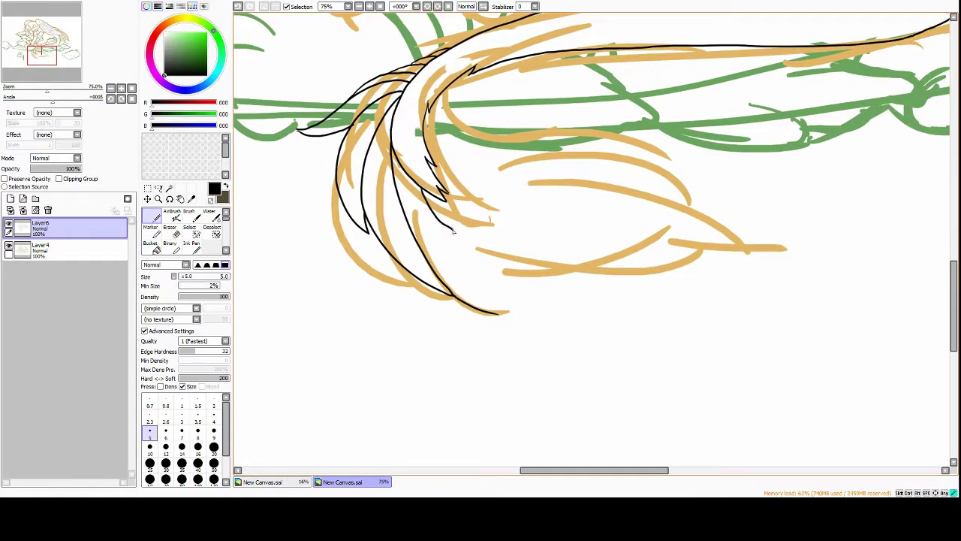
Ink the long lower locks of the tail tuft curling down to a point, and redraw the neighbouring lock's edge
drag(672, 318, 611, 366)
drag(384, 250, 593, 392)
drag(550, 315, 729, 289)
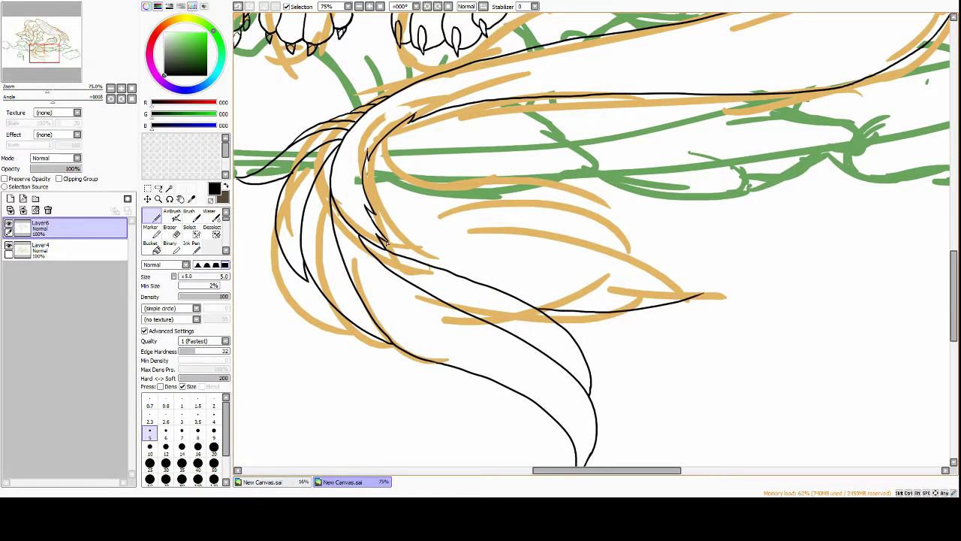
key(ctrl+z)
mouse_move(386, 248)
mouse_down()
mouse_move(718, 297)
mouse_move(730, 288)
mouse_up()
Rotate the canvas and ink the remaining pointed locks along the inner side of the tail tuft
click(438, 6)
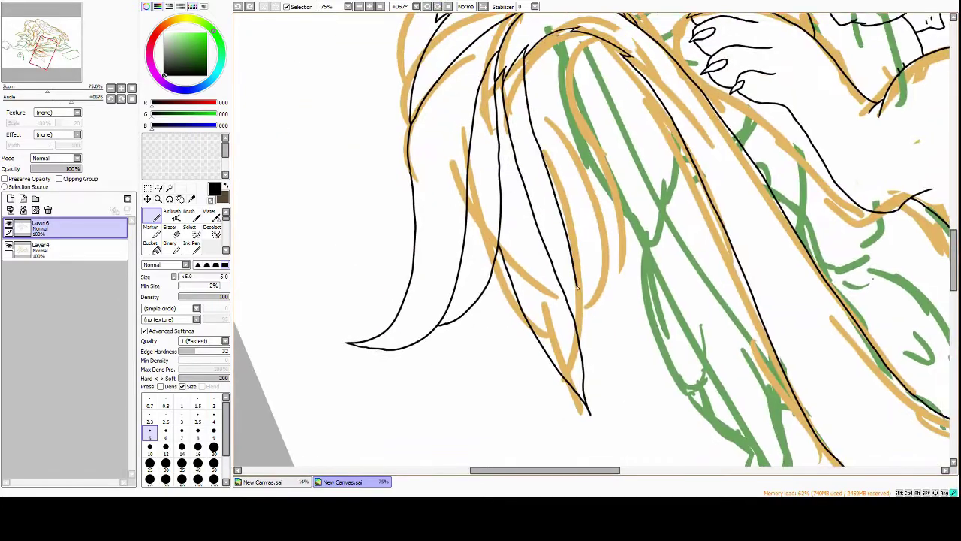
mouse_move(557, 57)
mouse_down()
mouse_move(530, 82)
mouse_move(582, 271)
mouse_up()
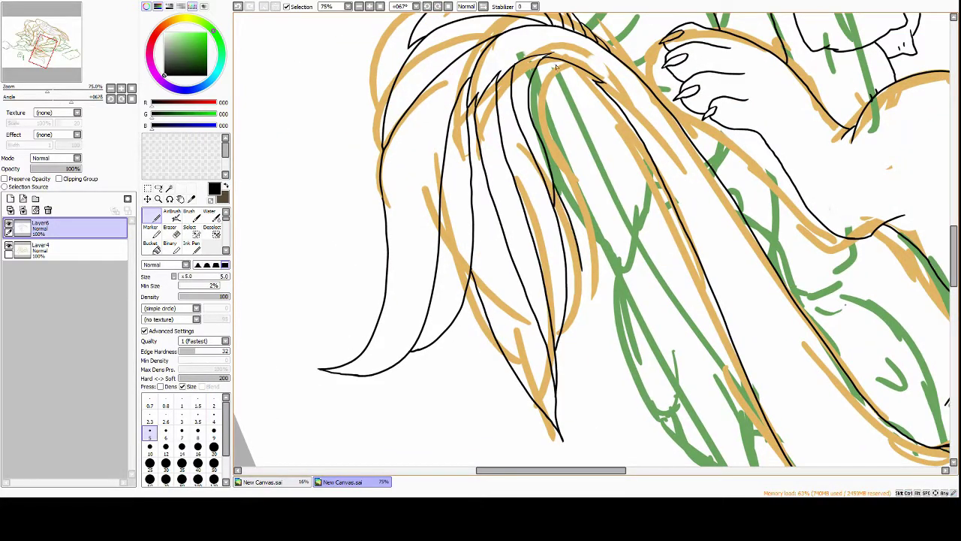
drag(588, 73, 488, 135)
mouse_move(450, 147)
mouse_down()
mouse_move(444, 188)
mouse_move(469, 186)
mouse_up()
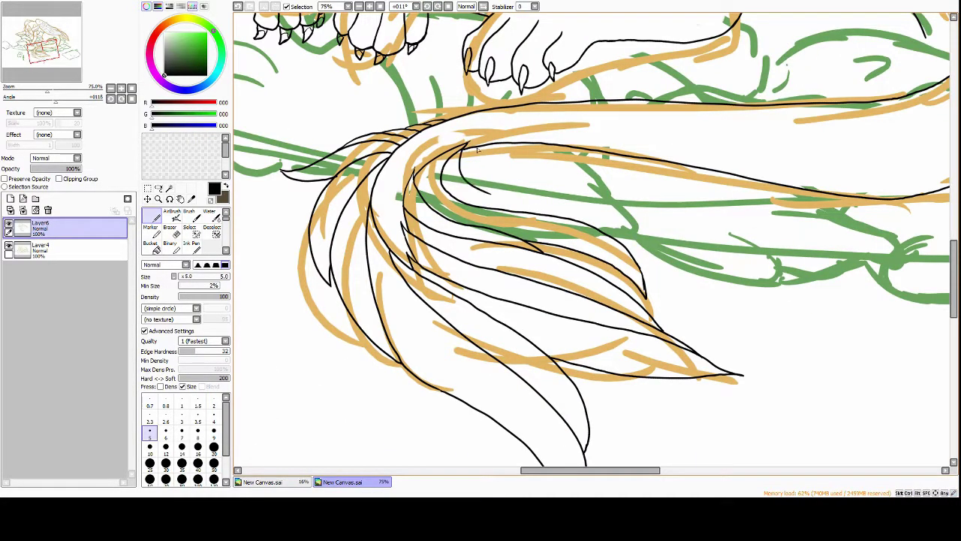
Ink short hooked fur strands where the tail's lower edge meets the tuft and clean up their joins
drag(485, 141, 481, 181)
drag(503, 141, 495, 169)
scroll(511, 150, up, 2)
key(e)
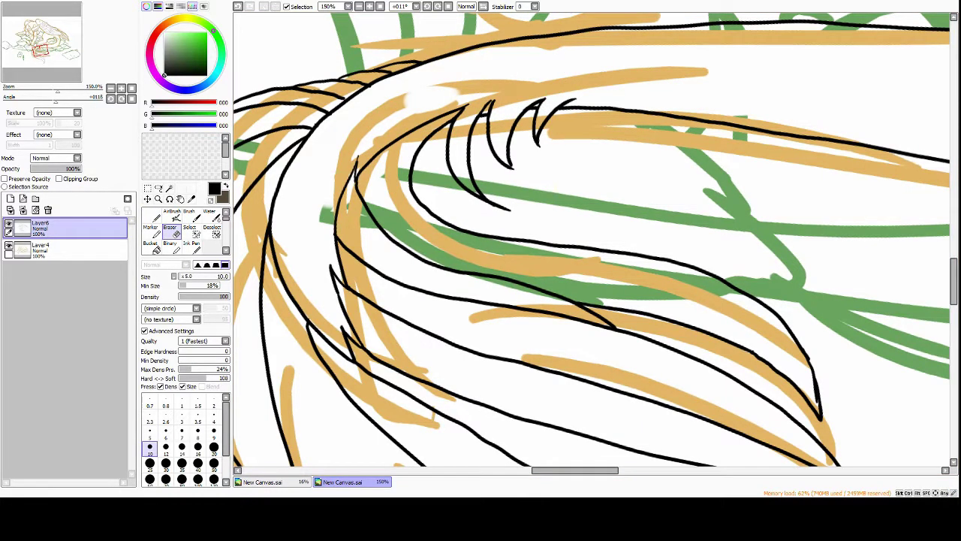
key(n)
drag(465, 94, 496, 109)
drag(491, 86, 574, 103)
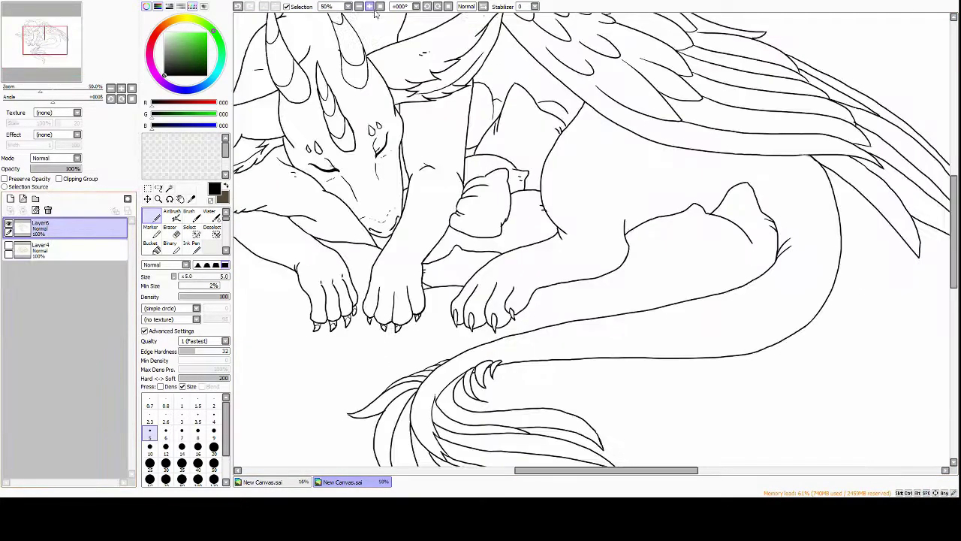
Ink the missing cushion edge and creases beside the foreleg, just below the small cushion
drag(610, 237, 577, 237)
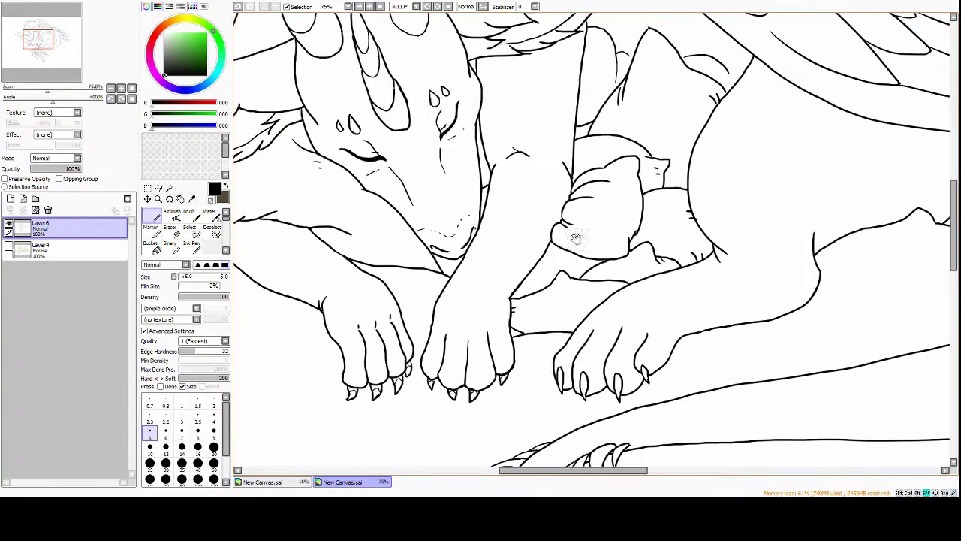
key(e)
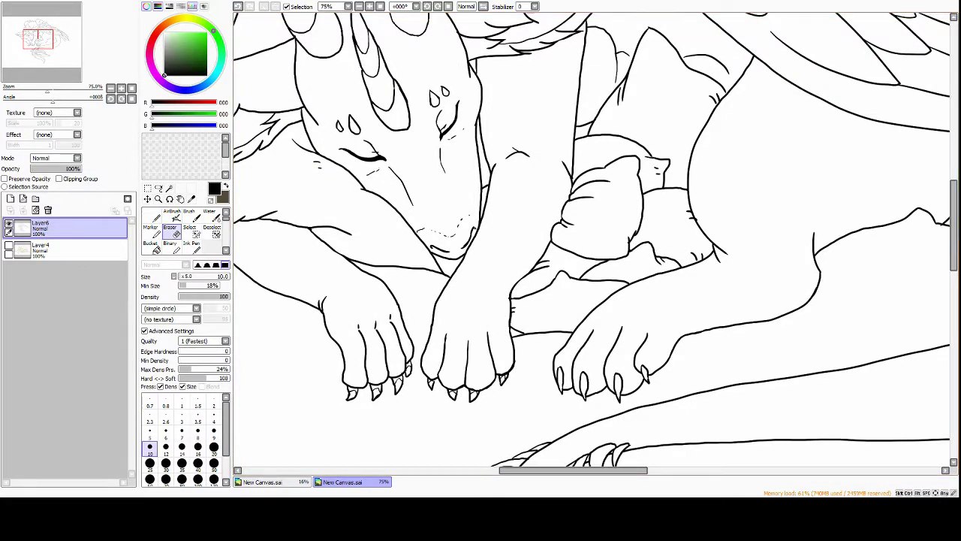
key(ctrl+minus)
key(ctrl+minus)
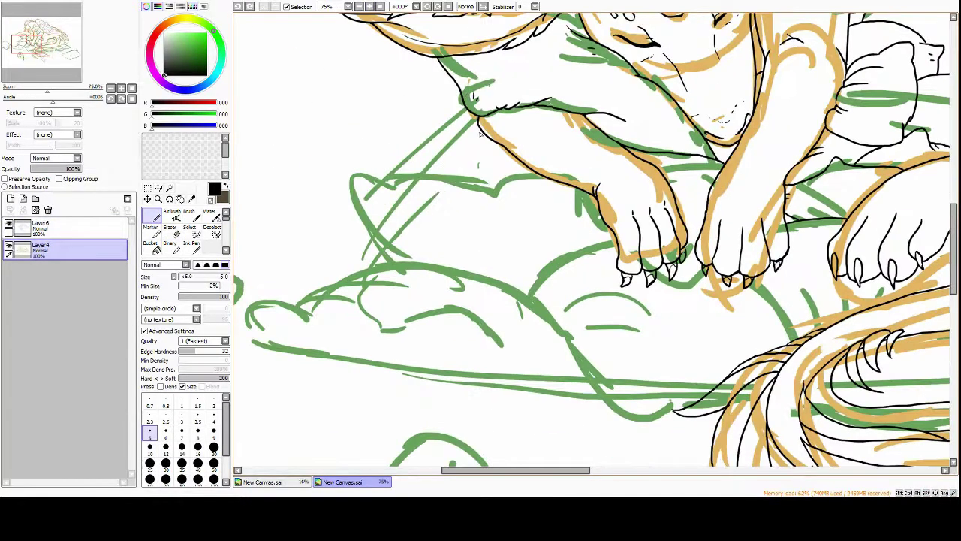
drag(388, 256, 509, 175)
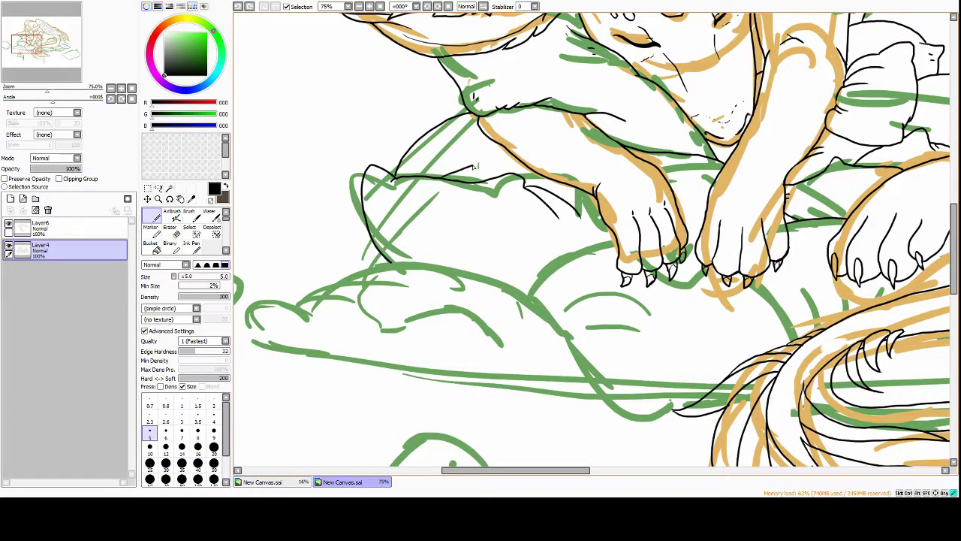
key(ctrl+z)
key(ctrl+y)
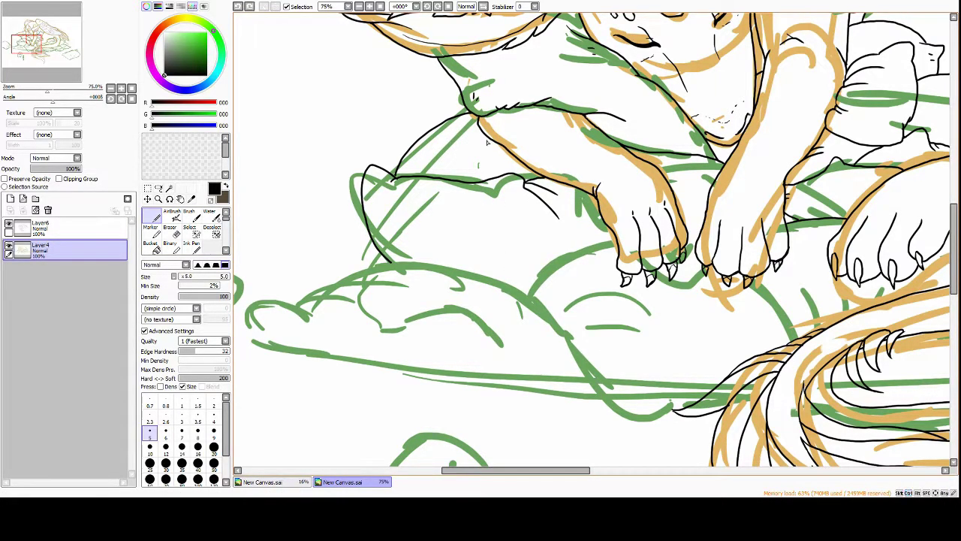
drag(486, 143, 476, 156)
key(ctrl+z)
On Layer6, ink the cushion behind the outstretched foreleg with its curved back edge, pointed corner and folds
click(41, 227)
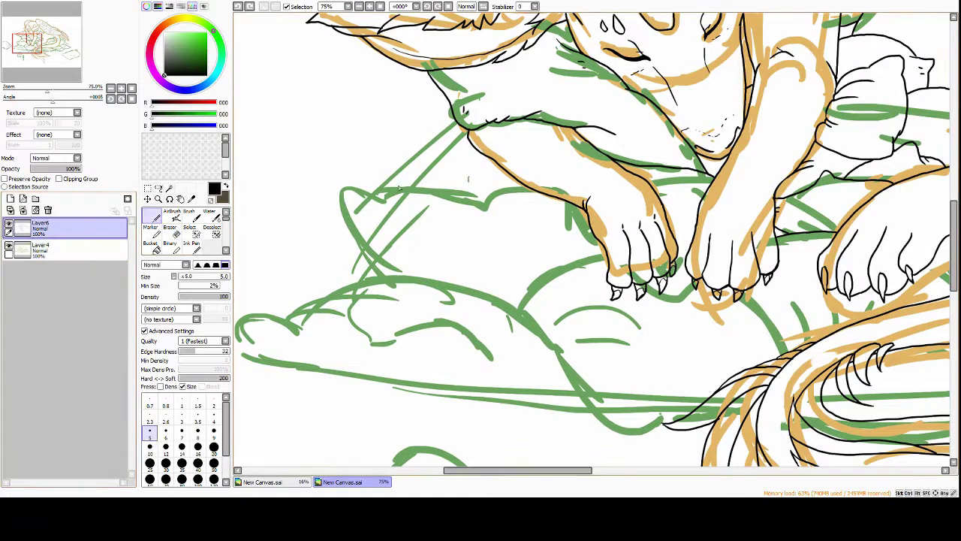
drag(400, 187, 465, 137)
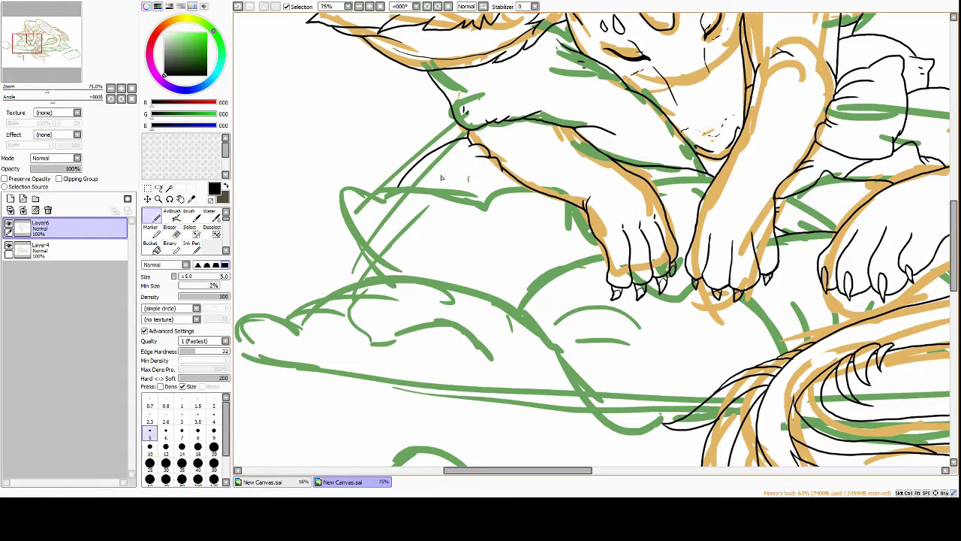
mouse_move(350, 189)
mouse_down()
mouse_move(397, 271)
mouse_move(522, 251)
mouse_up()
key(e)
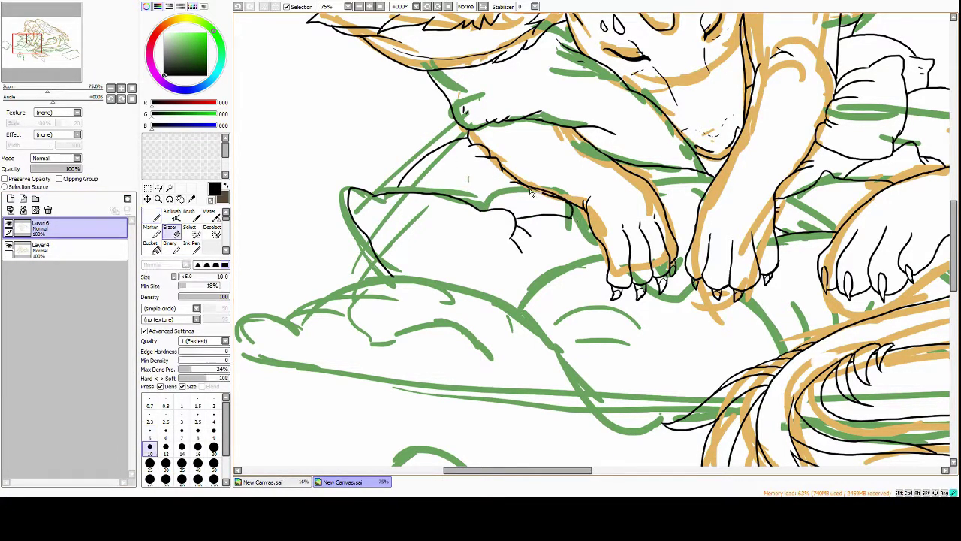
key(n)
Ink that cushion's edge beside the front paw and the upper edge of the cushion below the paw
scroll(484, 208, down, 1)
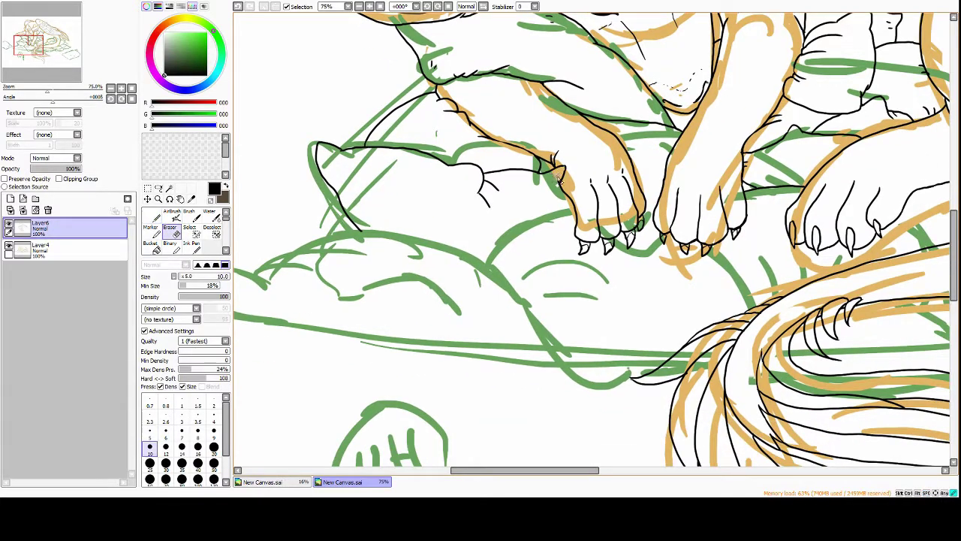
drag(485, 254, 574, 215)
scroll(526, 256, up, 1)
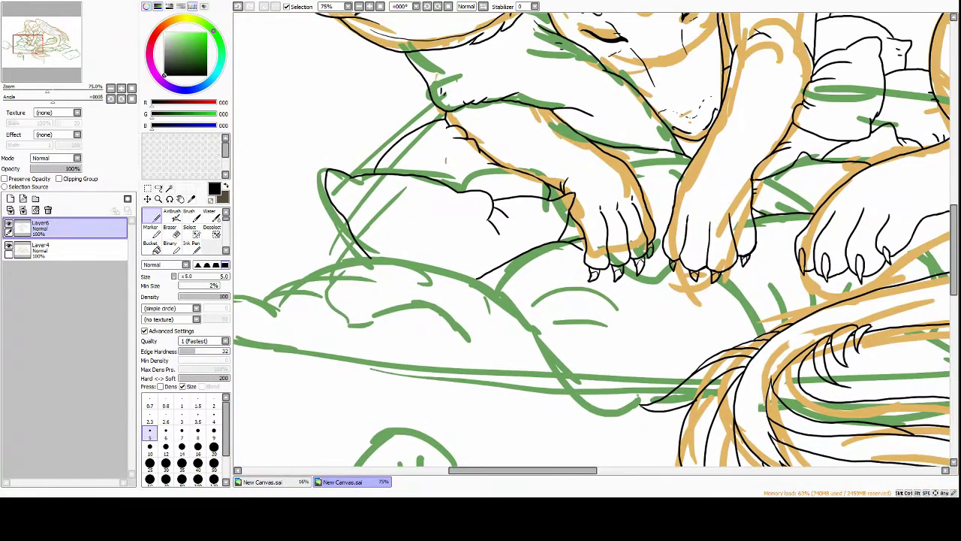
Ink the side of the cushion under the front paws down to its lower corner, with creases towards the tail fur
scroll(593, 240, down, 4)
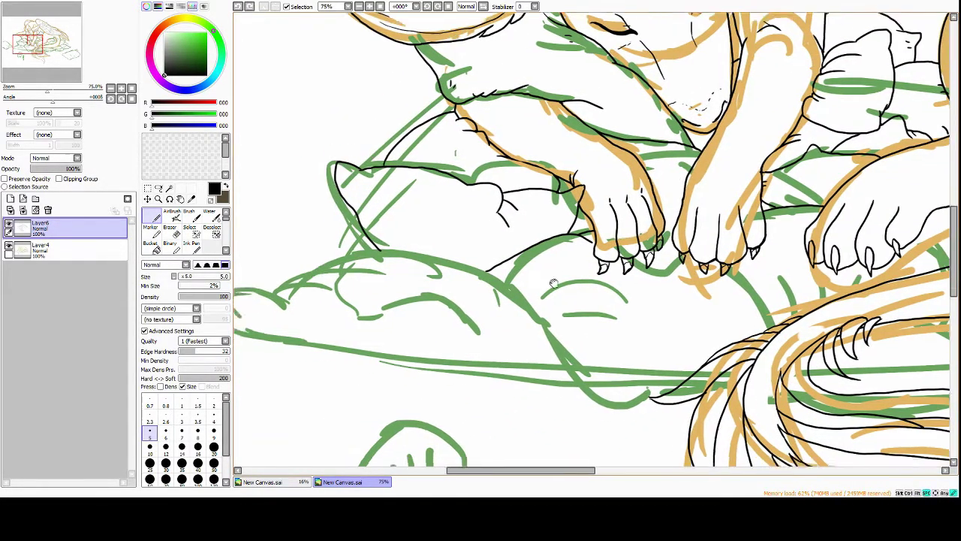
scroll(593, 240, up, 2)
scroll(421, 203, up, 4)
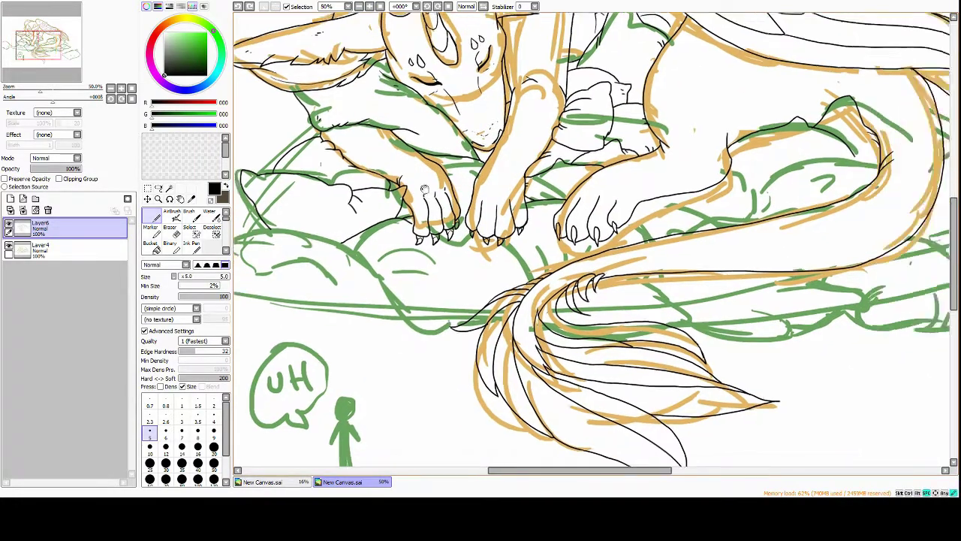
drag(421, 203, 535, 342)
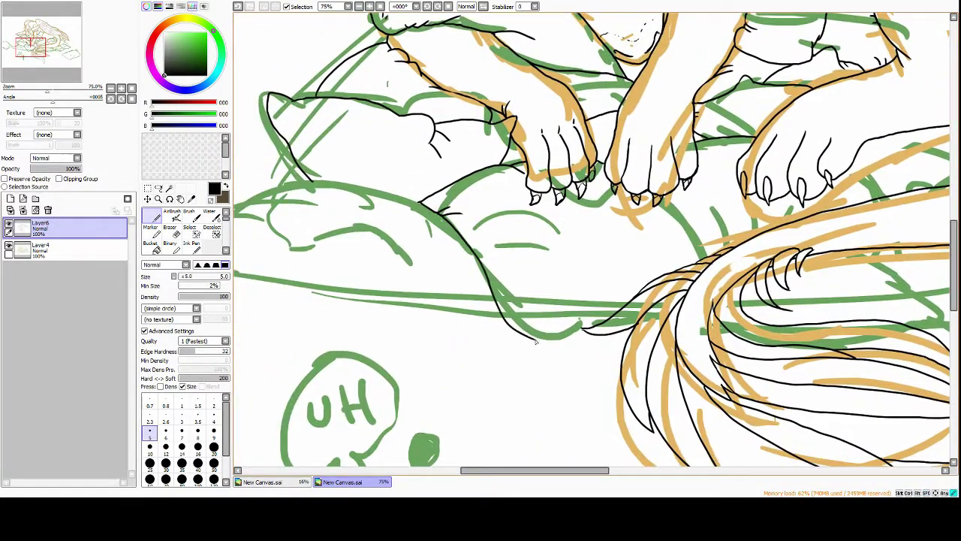
drag(518, 225, 523, 245)
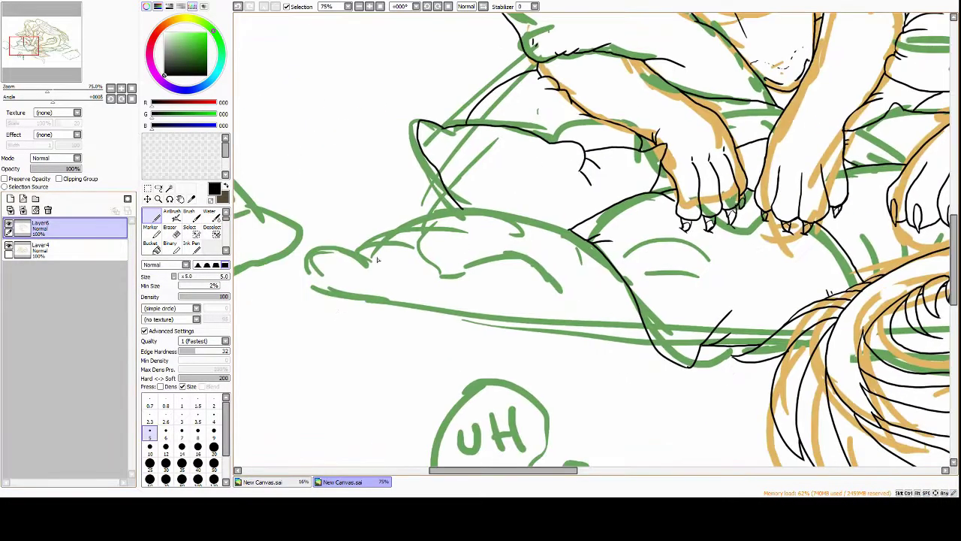
Ink the low leftmost cushion with its rounded outer corner, upper and lower edges and fold creases
drag(378, 260, 343, 368)
key(ctrl+t)
key(Return)
mouse_move(308, 276)
mouse_down()
mouse_move(331, 308)
mouse_move(382, 287)
mouse_up()
drag(440, 281, 515, 298)
drag(346, 272, 425, 243)
drag(389, 251, 580, 226)
key(ctrl+z)
drag(428, 218, 582, 240)
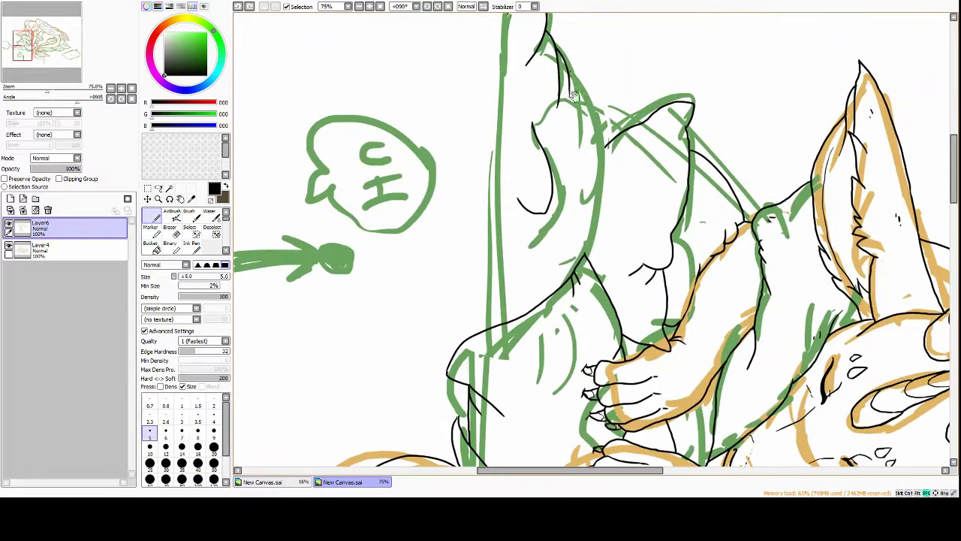
drag(578, 71, 599, 242)
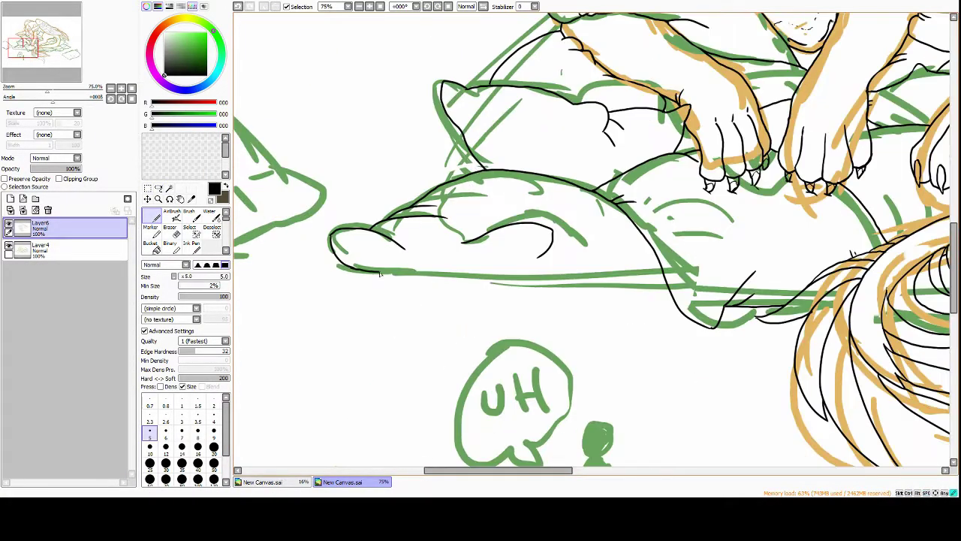
mouse_move(353, 279)
mouse_down()
mouse_move(658, 278)
mouse_move(565, 259)
mouse_up()
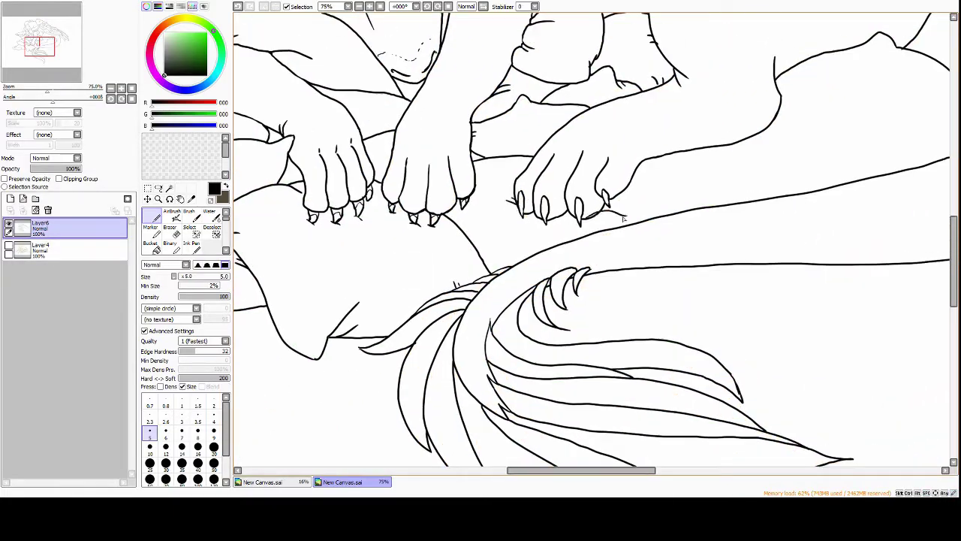
Clean up the lines around the paws and ink the cushion edges under and beside the hind paw
key(e)
drag(370, 220, 502, 281)
key(n)
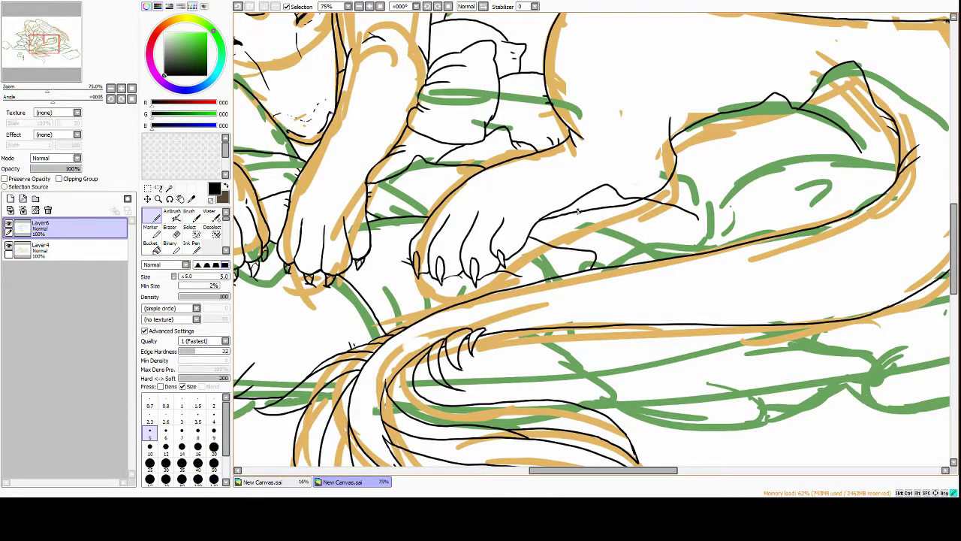
Ink the cushion tucked between the hind leg and the tail, with its blunt corner, upper edge and creases
drag(712, 182, 607, 181)
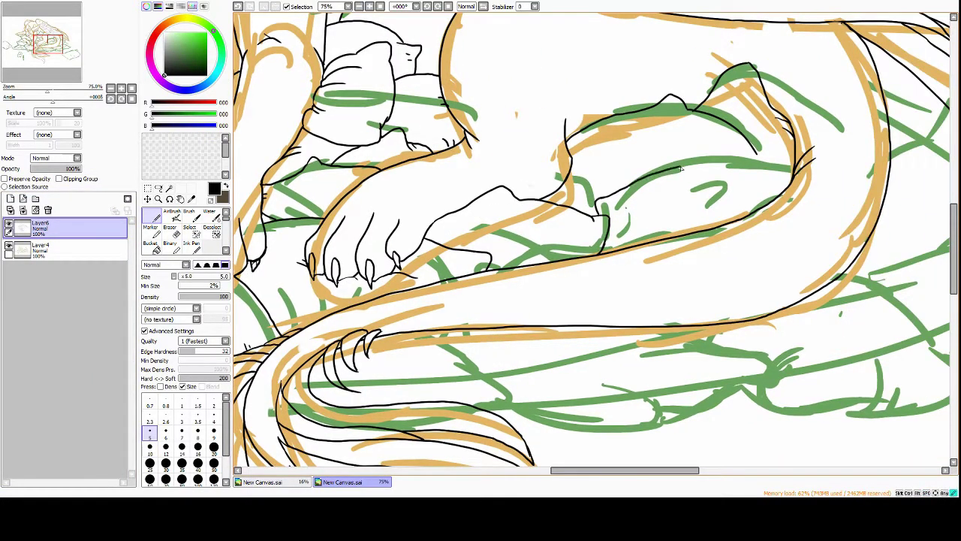
drag(681, 169, 763, 165)
drag(762, 155, 748, 193)
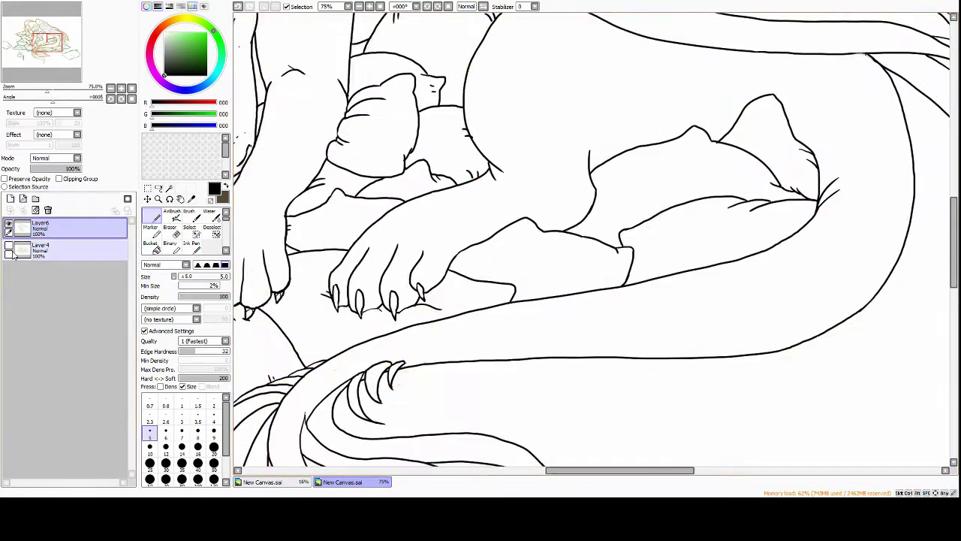
Ink the near side and top edge of the cushion at the tail's lower edge beside the tuft, erasing stray overlaps
scroll(519, 295, down, 2)
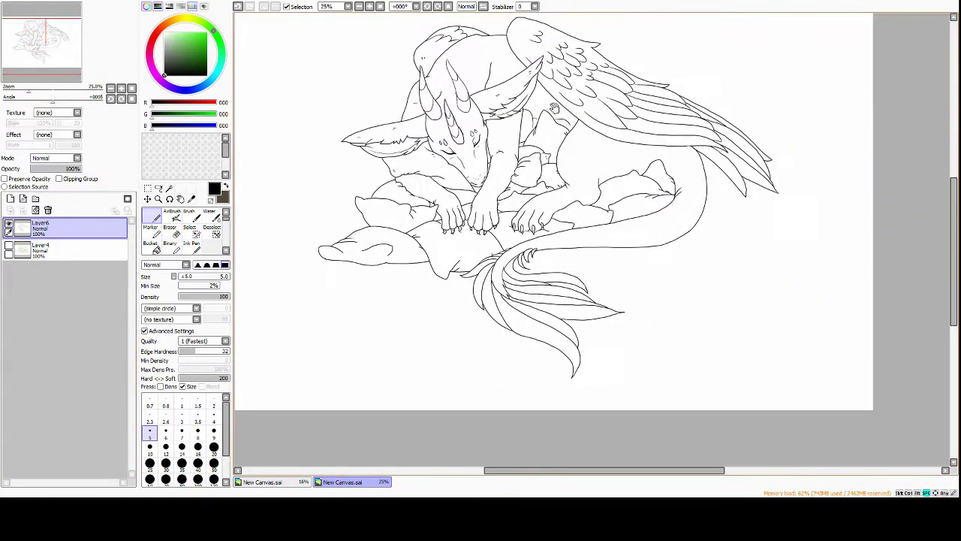
scroll(519, 295, up, 2)
mouse_move(518, 296)
mouse_down()
mouse_move(436, 360)
mouse_move(361, 341)
mouse_up()
key(e)
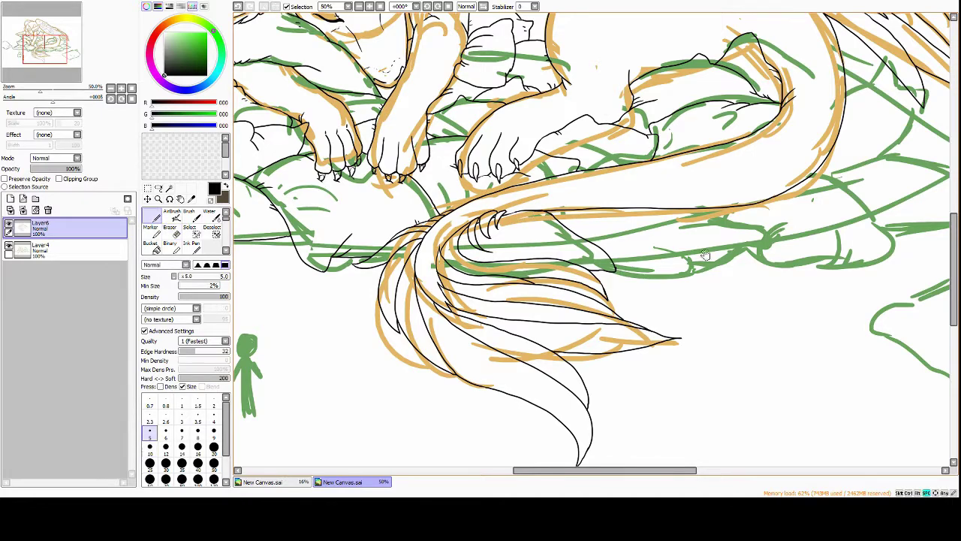
mouse_move(521, 216)
mouse_down()
mouse_move(480, 231)
mouse_move(563, 212)
mouse_up()
key(e)
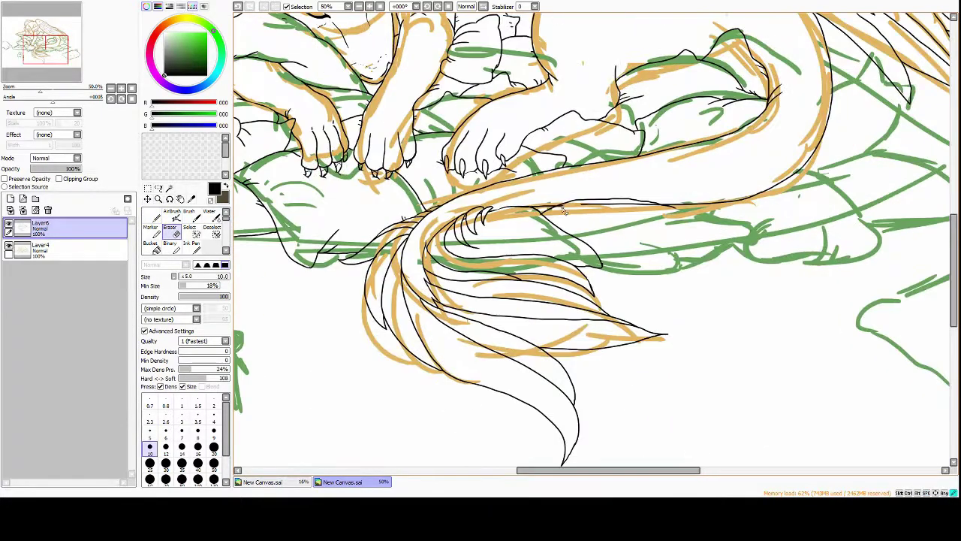
drag(668, 244, 578, 233)
key(n)
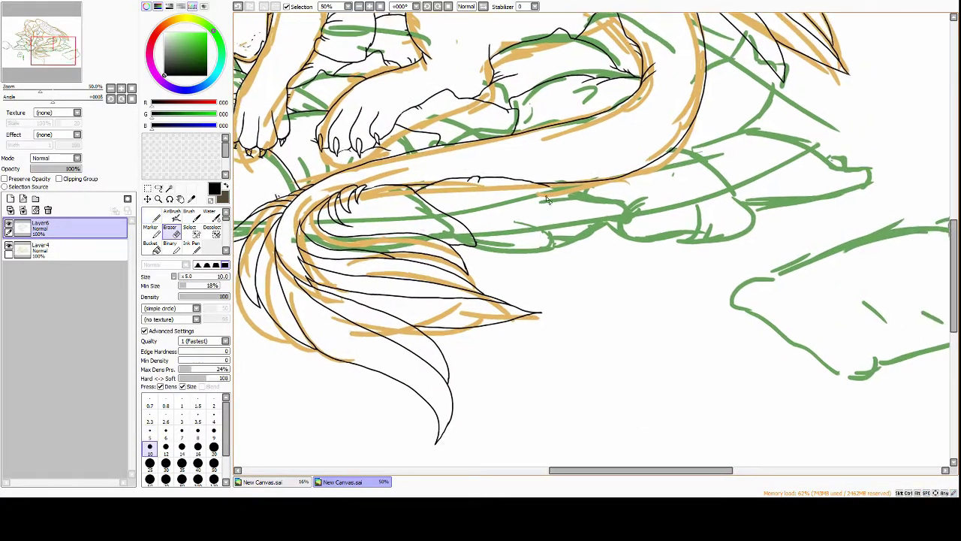
Ink the lower edge and corner of the cushion under the tail and the cushions beyond it, erasing overlapping lines
drag(523, 197, 482, 187)
drag(472, 241, 540, 242)
drag(581, 196, 513, 202)
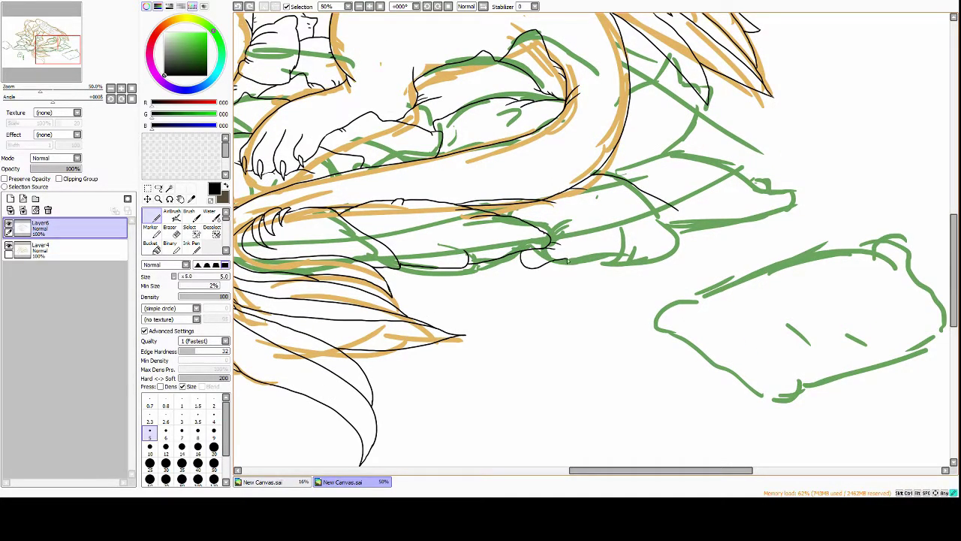
key(e)
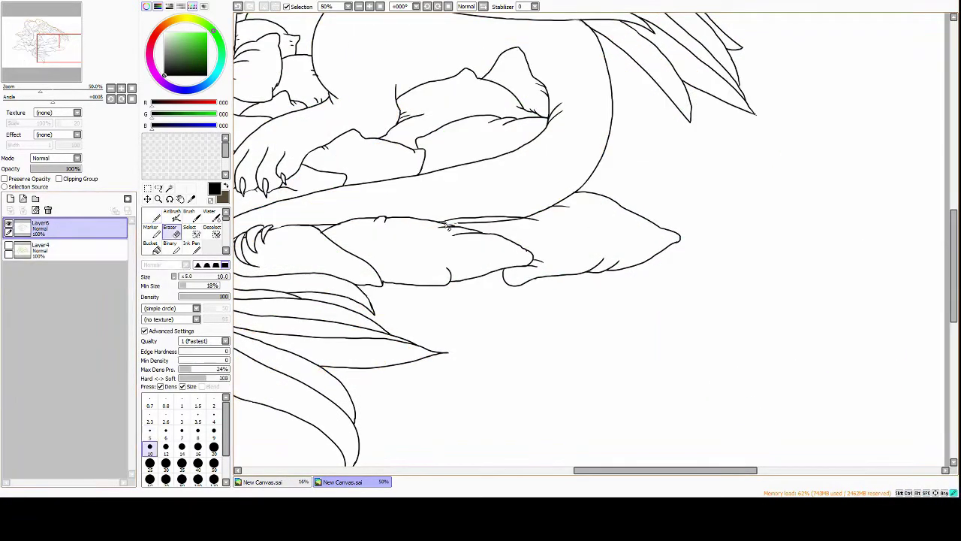
drag(616, 204, 546, 229)
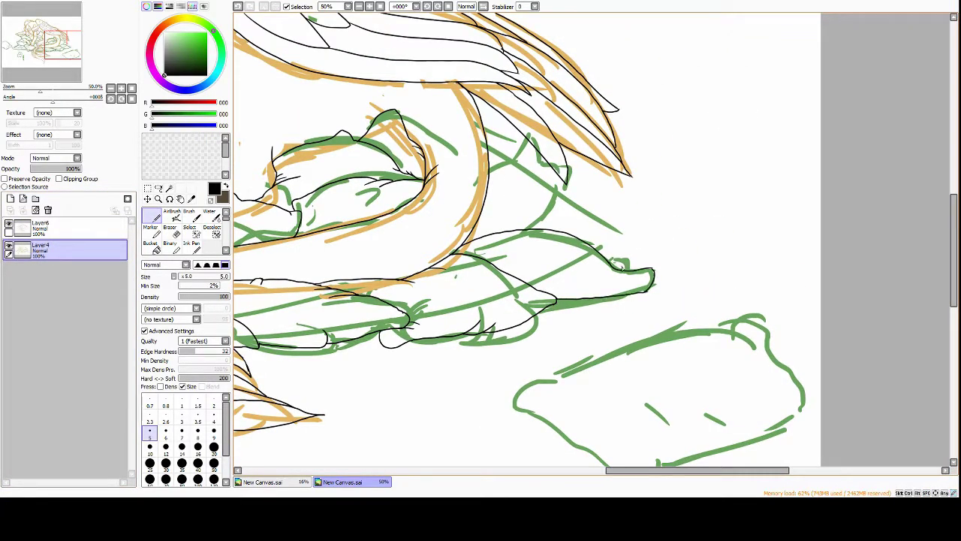
scroll(484, 218, up, 1)
drag(520, 227, 559, 257)
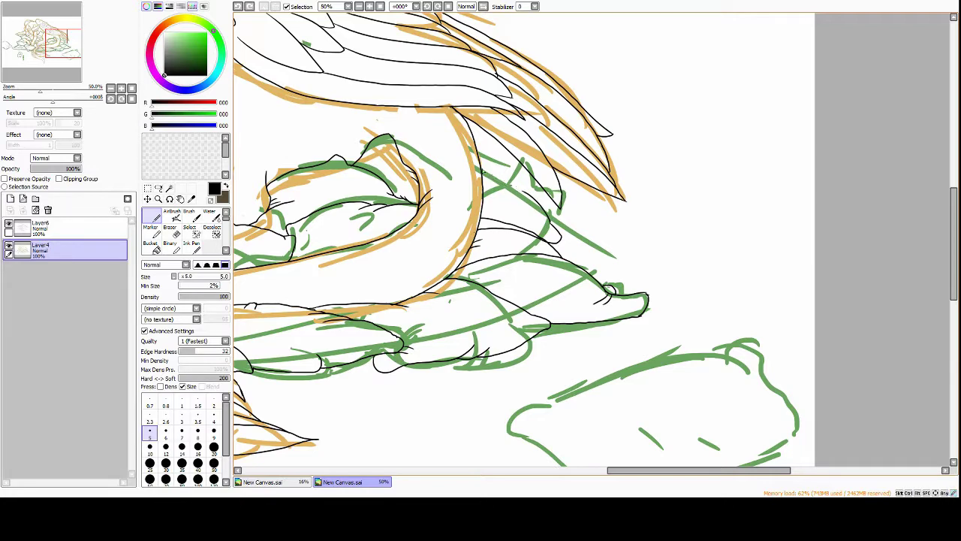
key(ctrl+z)
key(ctrl+z)
key(ctrl+z)
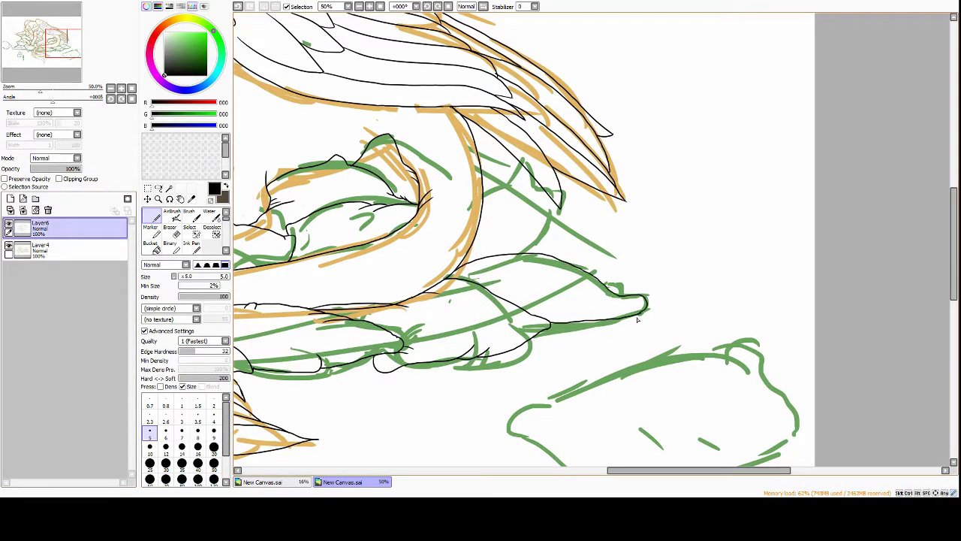
Ink the cushion peeking out behind the tail's outer curve on the line art layer, with its pointed corner and creases, erasing overlaps
scroll(476, 293, up, 2)
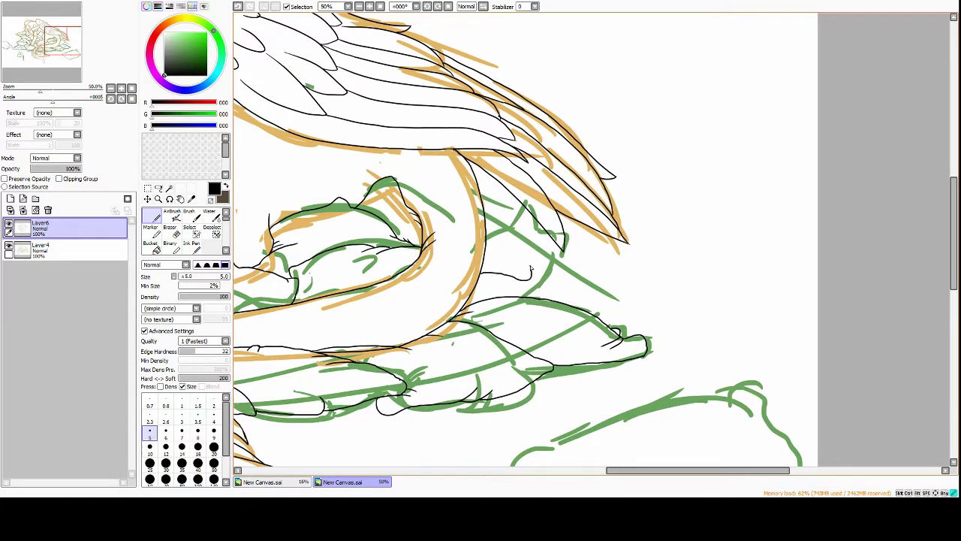
key(e)
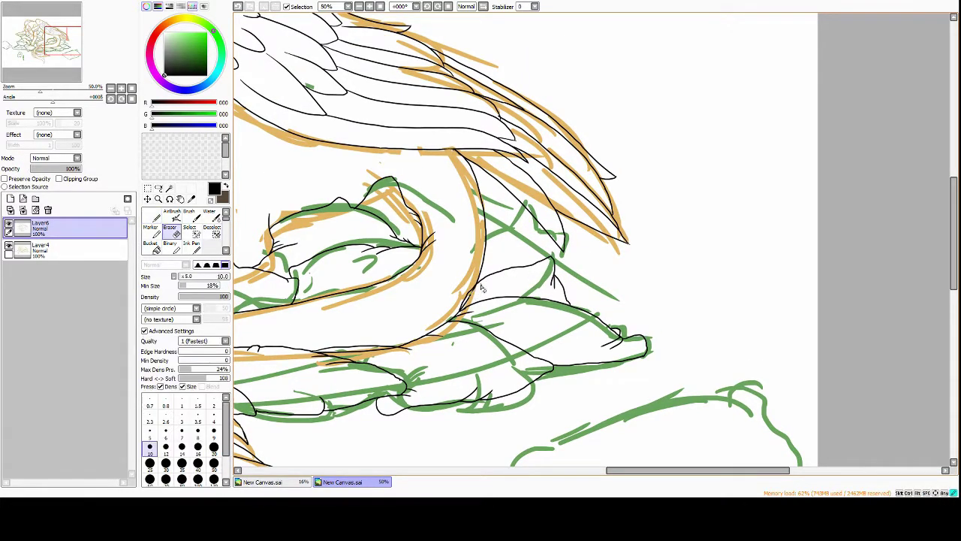
key(n)
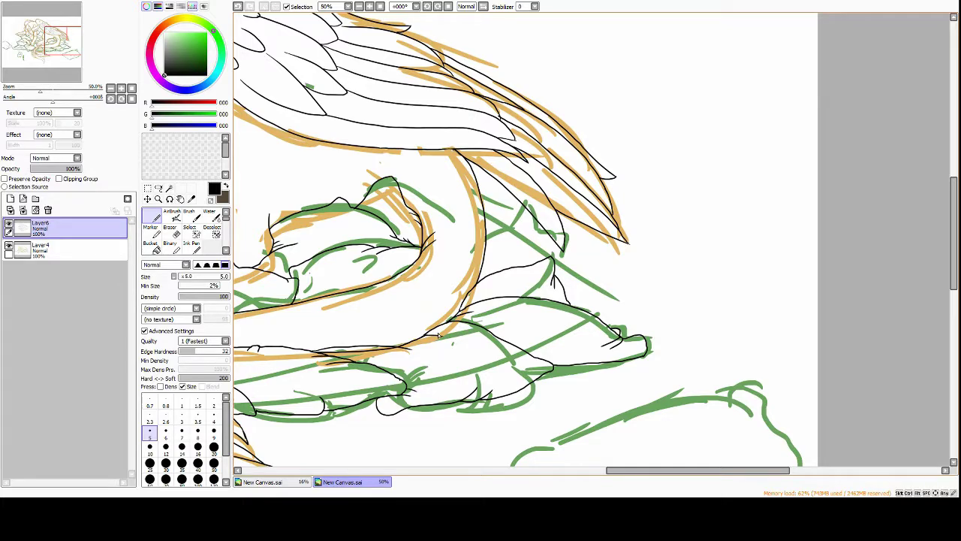
drag(439, 336, 457, 326)
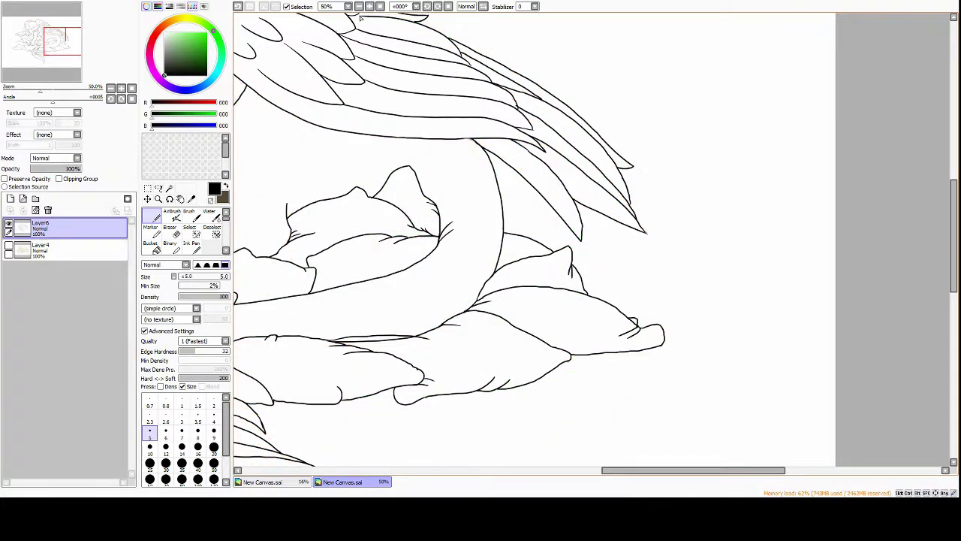
Ink a small walking human figure over the green stick figure in front of the cushions and hide the sketch layer
key(ctrl+minus)
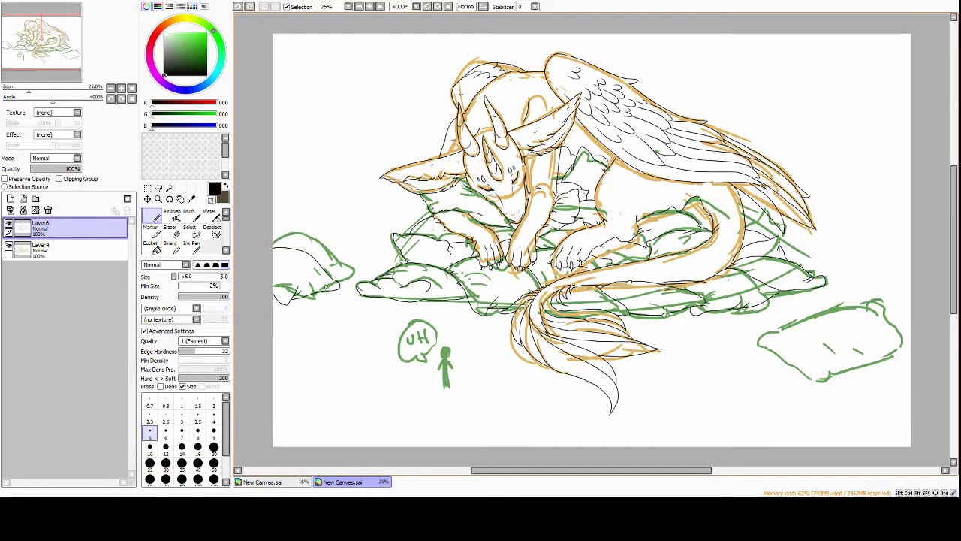
scroll(546, 297, up, 1)
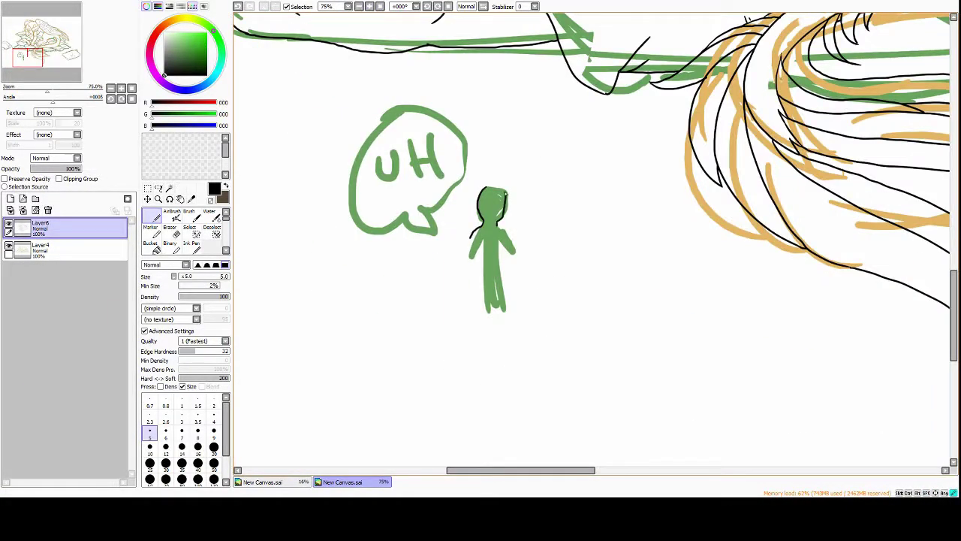
scroll(503, 214, down, 1)
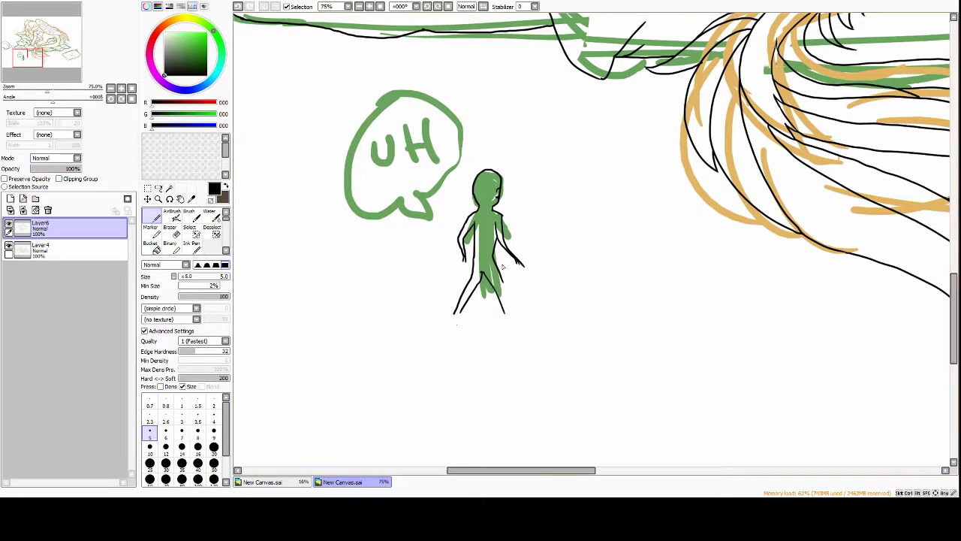
key(Delete)
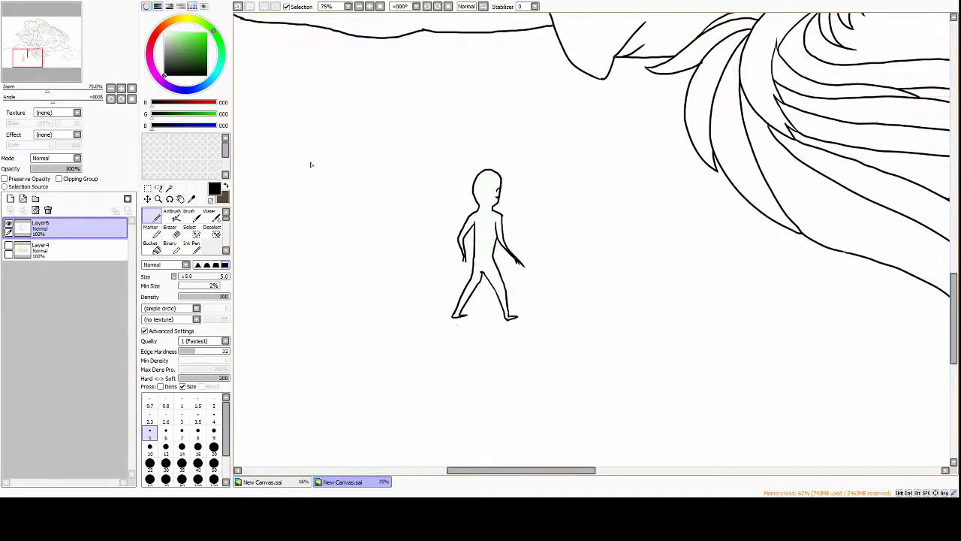
Handwrite the note "Look at this excuse for a human bean" beside the small figure
drag(401, 334, 466, 351)
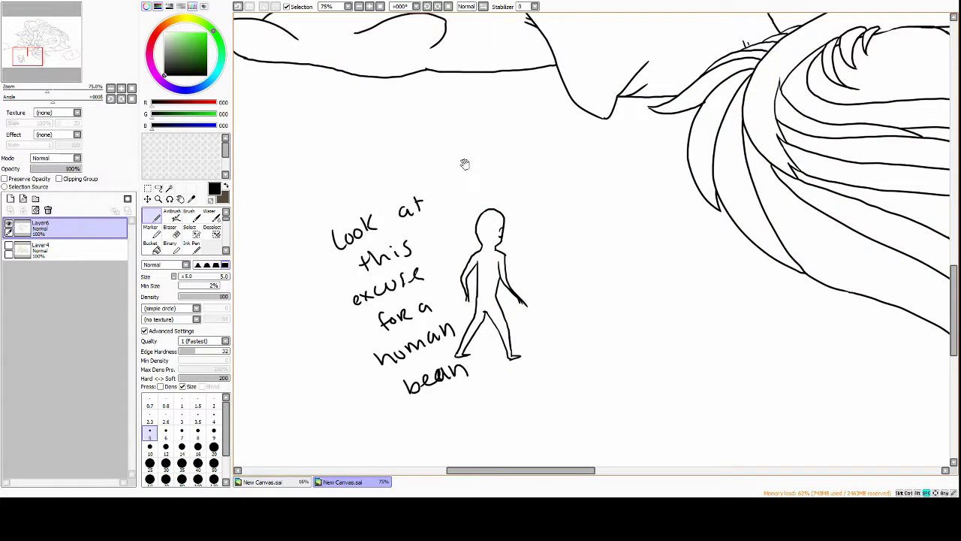
drag(445, 154, 459, 248)
key(ctrl+z)
Add clothing lines, leg bands and a pointed tuft on the small figure's head, and erase the handwritten note beside it
drag(566, 241, 599, 193)
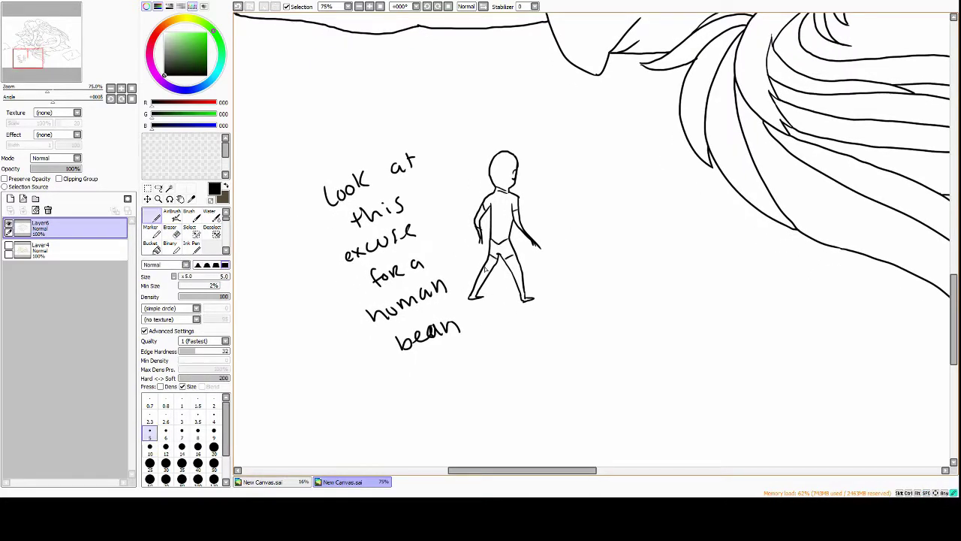
drag(598, 193, 584, 226)
key(e)
mouse_move(496, 181)
mouse_down()
mouse_move(503, 221)
mouse_move(519, 227)
mouse_up()
key(n)
key(e)
drag(316, 225, 428, 381)
scroll(440, 272, down, 4)
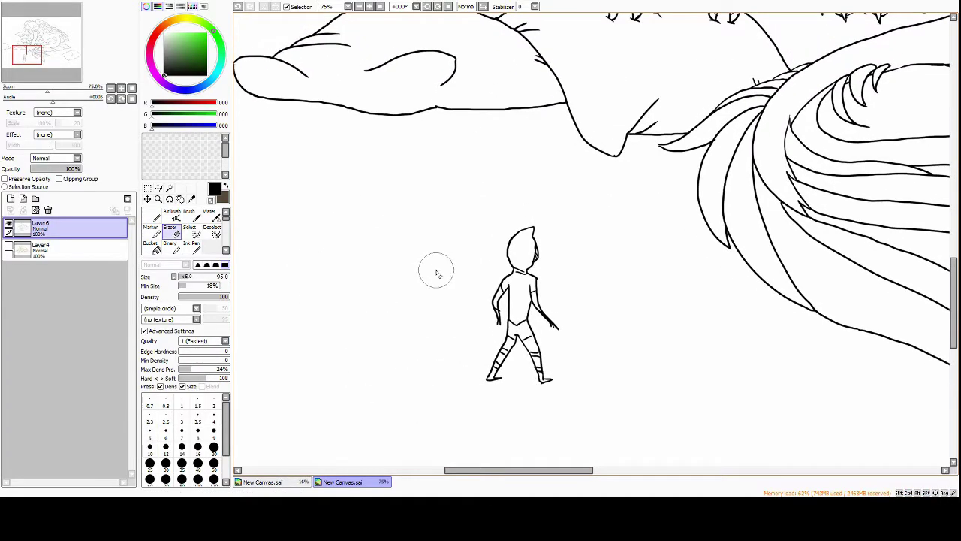
scroll(440, 272, up, 2)
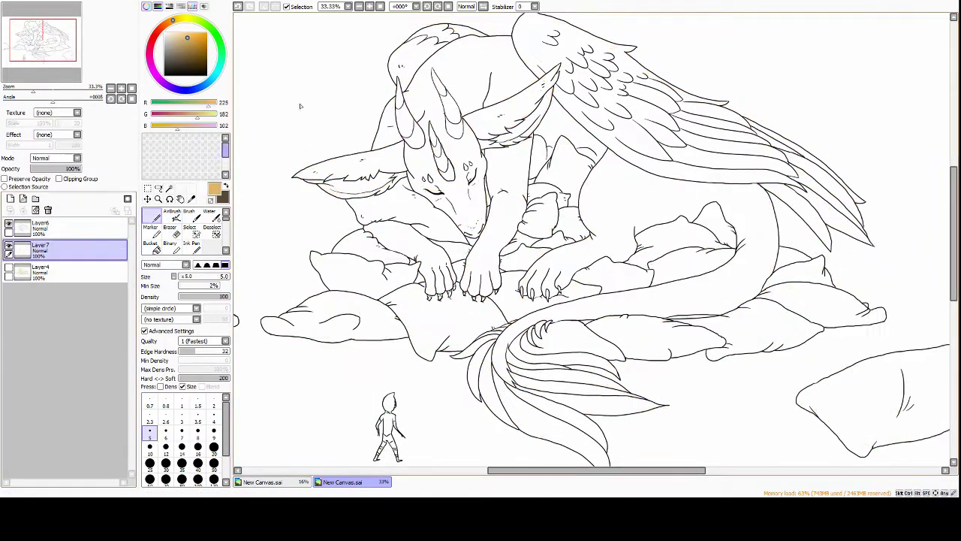
Paint overlapping orange-tan and cream palette swatches in the empty space beside the creature's head
drag(293, 76, 304, 120)
drag(319, 86, 330, 116)
scroll(395, 421, up, 5)
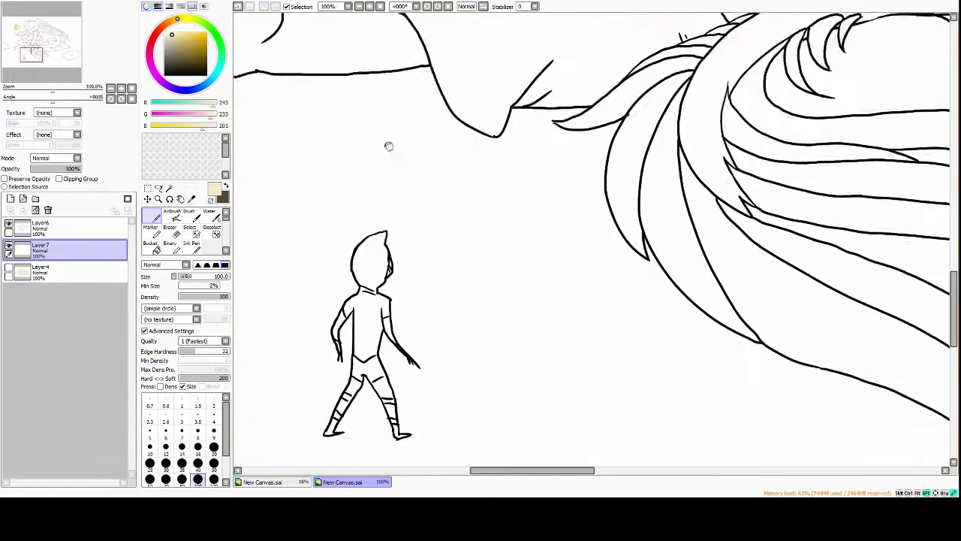
Fill a freehand bean-shaped selection around the small human figure with reddish brown on a new layer
click(177, 51)
click(11, 198)
click(149, 430)
mouse_move(440, 112)
mouse_down()
mouse_move(408, 122)
mouse_move(451, 113)
mouse_up()
click(149, 244)
click(518, 300)
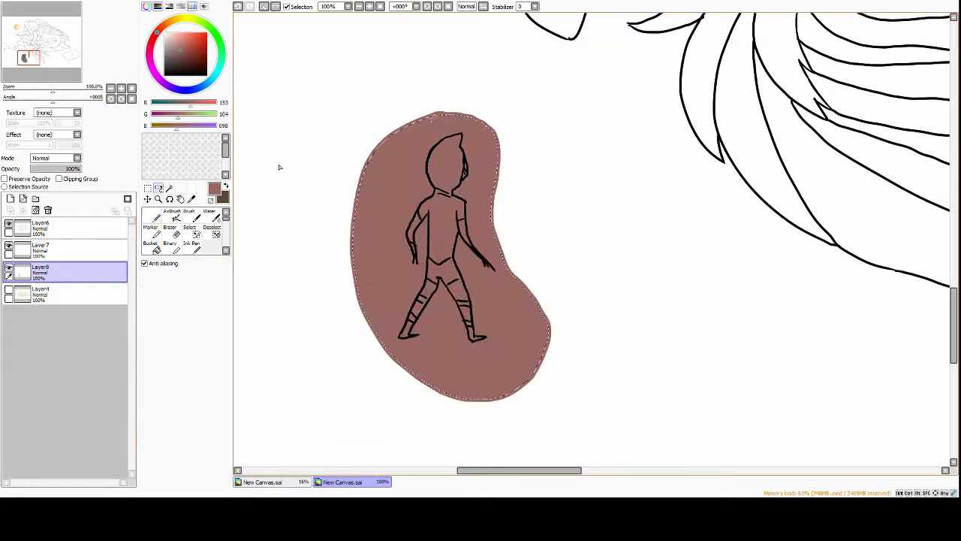
Letter "MAN" in a black frame on the bean with a size-20 brush, on a new layer above the line art
click(8, 223)
click(10, 198)
click(153, 218)
click(213, 447)
click(165, 75)
drag(449, 214, 467, 211)
drag(400, 253, 415, 252)
drag(418, 254, 429, 251)
drag(434, 253, 466, 234)
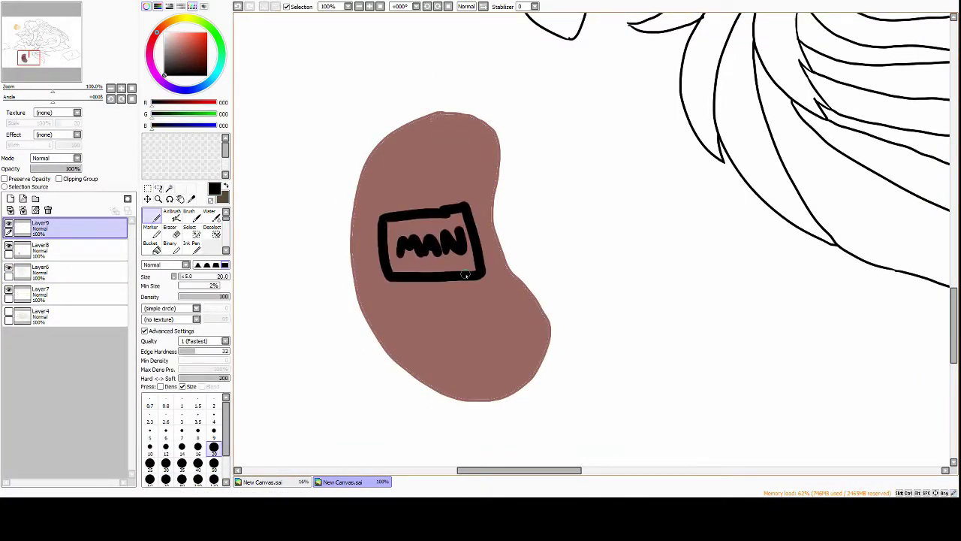
scroll(510, 198, down, 4)
scroll(377, 88, up, 1)
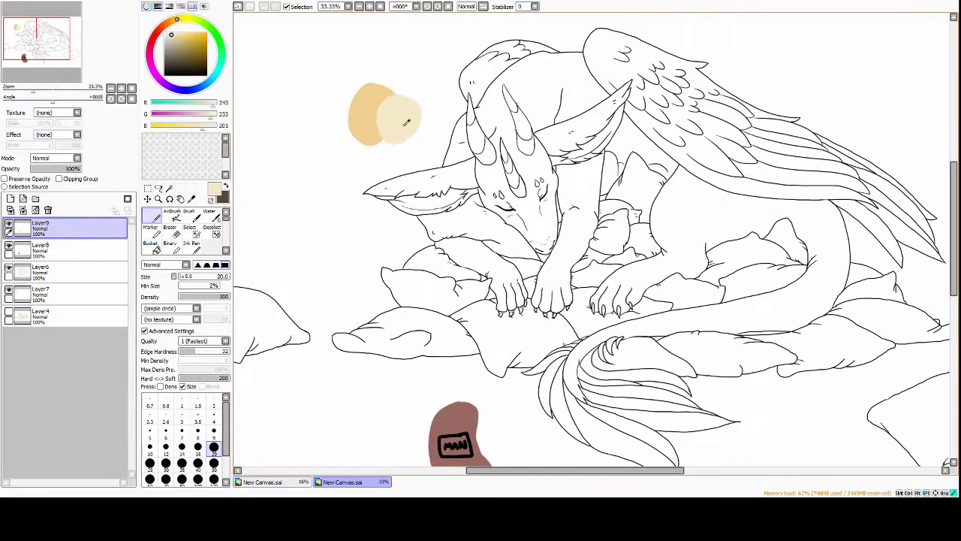
Add a purple palette swatch overlapping the orange-tan and cream ones
click(154, 41)
click(183, 40)
drag(386, 148, 379, 141)
scroll(379, 142, down, 3)
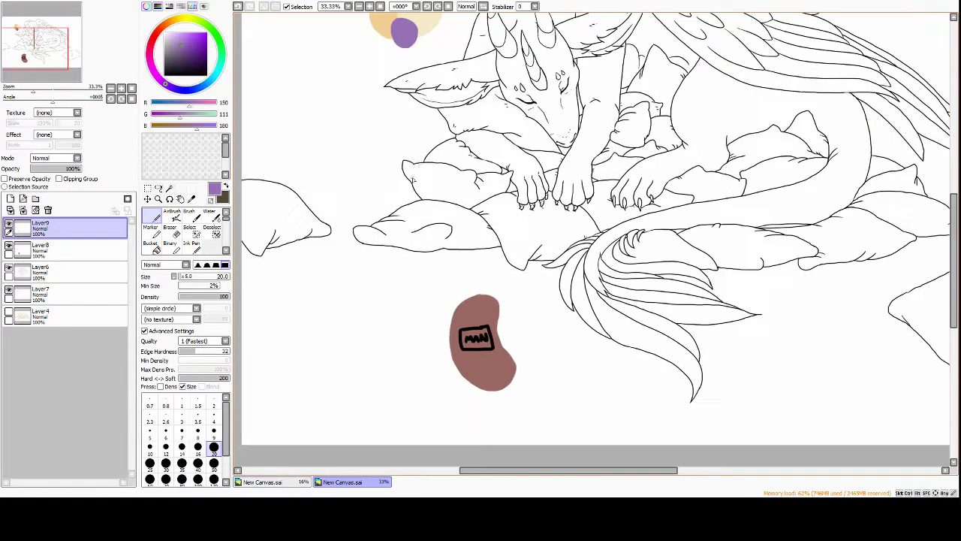
Paint a second group of palette swatches in blue, red and light green above the separate cushion on the far side
scroll(320, 81, up, 2)
drag(286, 226, 292, 247)
click(178, 43)
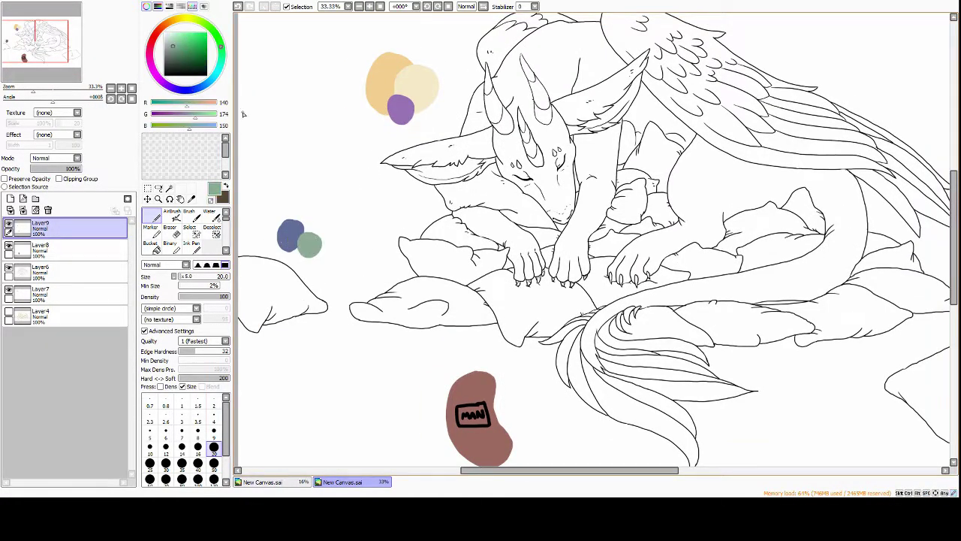
click(150, 46)
click(156, 32)
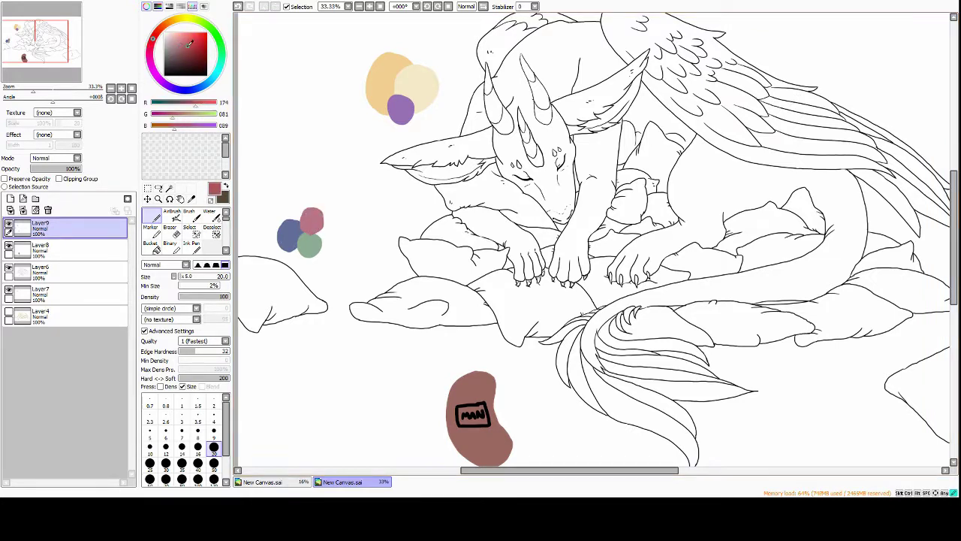
click(180, 50)
alt+click(308, 242)
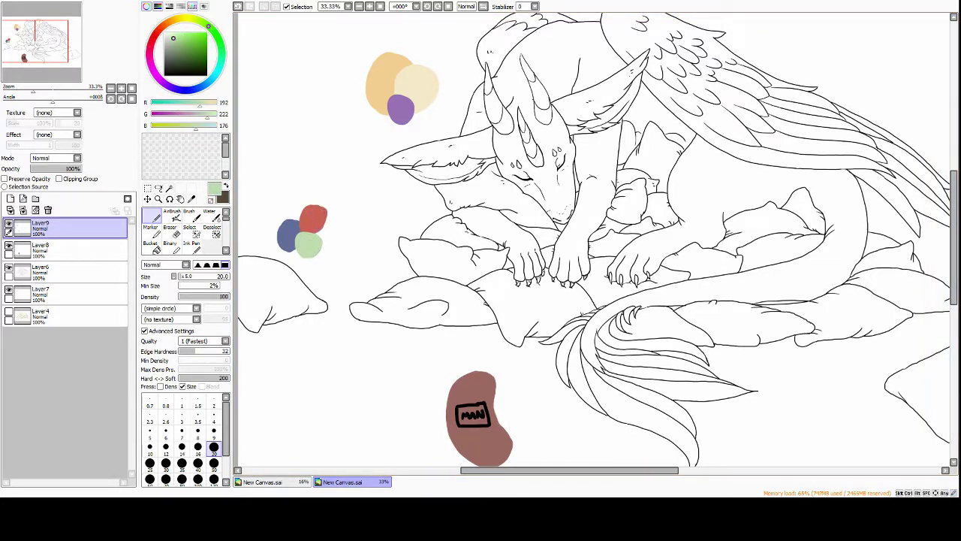
Merge the two swatch layers, delete the bean's layer and erase the leftover "MAN" label from the small figure
drag(45, 289, 45, 237)
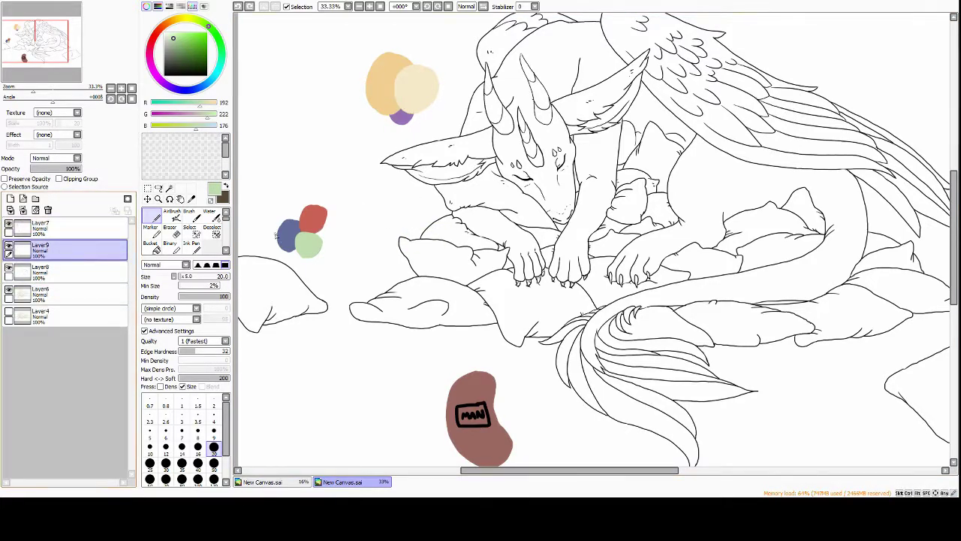
key(ctrl+e)
click(30, 247)
click(48, 210)
key(e)
mouse_move(526, 300)
mouse_down()
mouse_move(526, 223)
mouse_move(580, 299)
mouse_up()
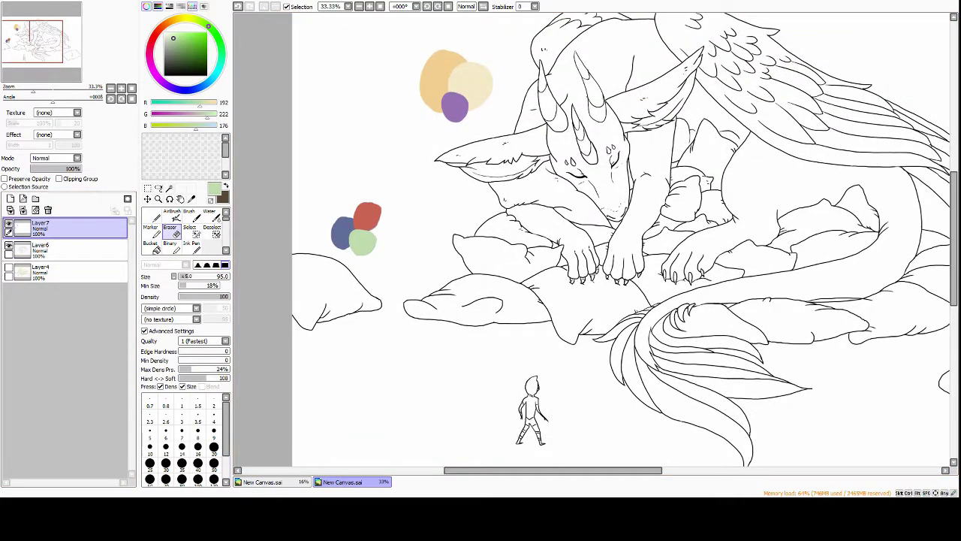
Block in the ear beside the swatches and the neck behind the horns in orange-tan on a new layer beneath the line art
scroll(628, 50, up, 4)
key(n)
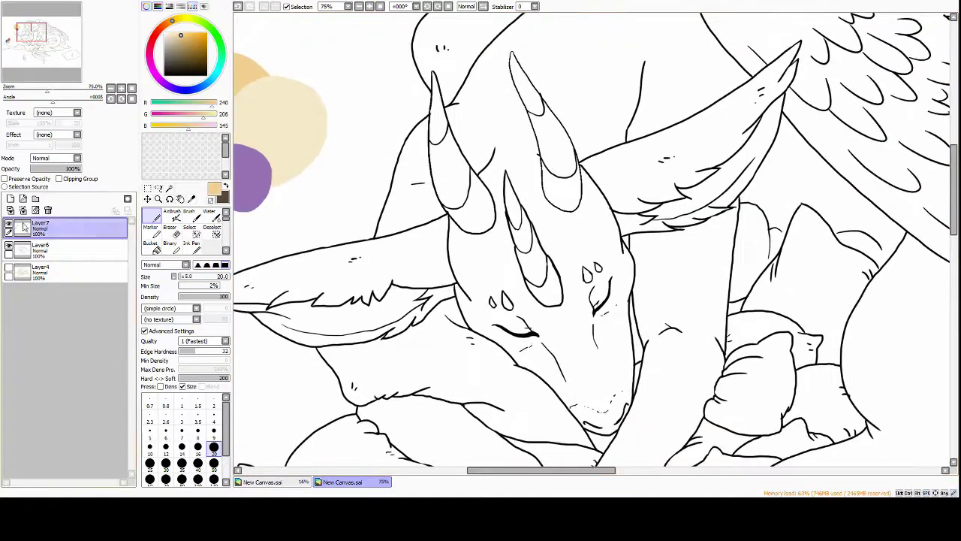
drag(578, 158, 559, 225)
drag(480, 241, 526, 270)
key(ctrl+z)
scroll(337, 102, up, 1)
mouse_move(362, 206)
mouse_down()
mouse_move(632, 110)
mouse_move(412, 216)
mouse_move(526, 263)
mouse_move(616, 248)
mouse_up()
drag(526, 248, 453, 244)
drag(526, 257, 595, 205)
key(e)
key(n)
mouse_move(353, 199)
mouse_down()
mouse_move(537, 212)
mouse_move(573, 182)
mouse_move(624, 187)
mouse_up()
drag(552, 131, 443, 271)
drag(458, 203, 525, 105)
drag(548, 180, 502, 193)
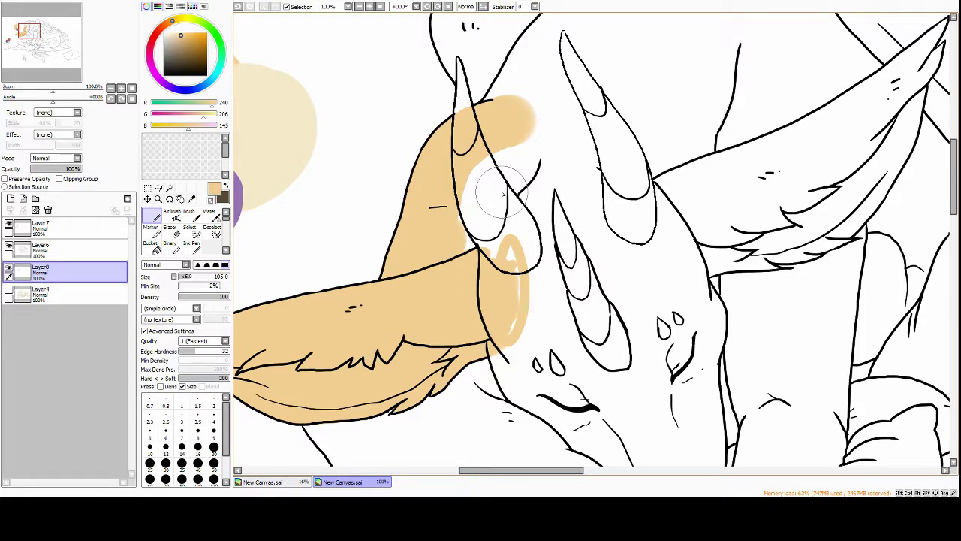
Fill the head, horns, second ear and the foreleg beneath the muzzle with the same orange-tan
drag(501, 193, 439, 78)
drag(428, 255, 526, 346)
drag(496, 308, 556, 360)
drag(541, 353, 440, 280)
mouse_move(465, 248)
mouse_down()
mouse_move(525, 292)
mouse_move(518, 458)
mouse_up()
mouse_move(488, 225)
mouse_down()
mouse_move(532, 216)
mouse_move(437, 320)
mouse_move(493, 203)
mouse_up()
drag(570, 473, 570, 124)
mouse_move(549, 172)
mouse_down()
mouse_move(461, 365)
mouse_move(485, 381)
mouse_move(485, 406)
mouse_move(529, 324)
mouse_move(552, 375)
mouse_up()
drag(552, 375, 499, 420)
mouse_move(518, 330)
mouse_down()
mouse_move(554, 262)
mouse_move(526, 360)
mouse_up()
drag(496, 214, 485, 285)
Fill the foreleg's remaining upper part and its edge against the cushions with a size-25 brush
key(bracketleft)
key(bracketleft)
key(bracketleft)
key(bracketleft)
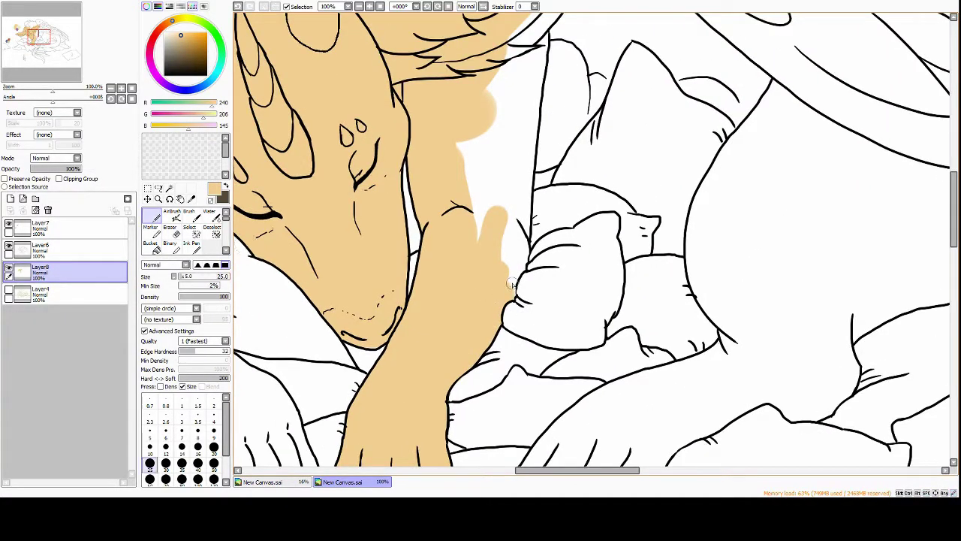
drag(523, 247, 492, 338)
mouse_move(526, 105)
mouse_down()
mouse_move(455, 247)
mouse_move(466, 345)
mouse_up()
drag(495, 247, 459, 269)
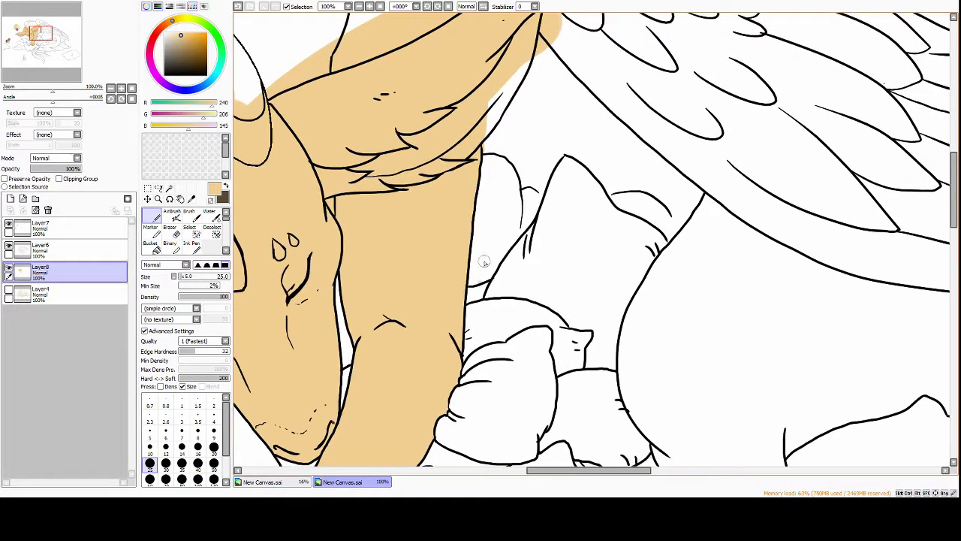
Colour the body area behind the foreleg and along the top edge of the cushion under the wing
mouse_move(552, 154)
mouse_down()
mouse_move(519, 220)
mouse_move(518, 113)
mouse_up()
mouse_move(555, 173)
mouse_down()
mouse_move(616, 187)
mouse_move(661, 225)
mouse_up()
drag(676, 225, 601, 203)
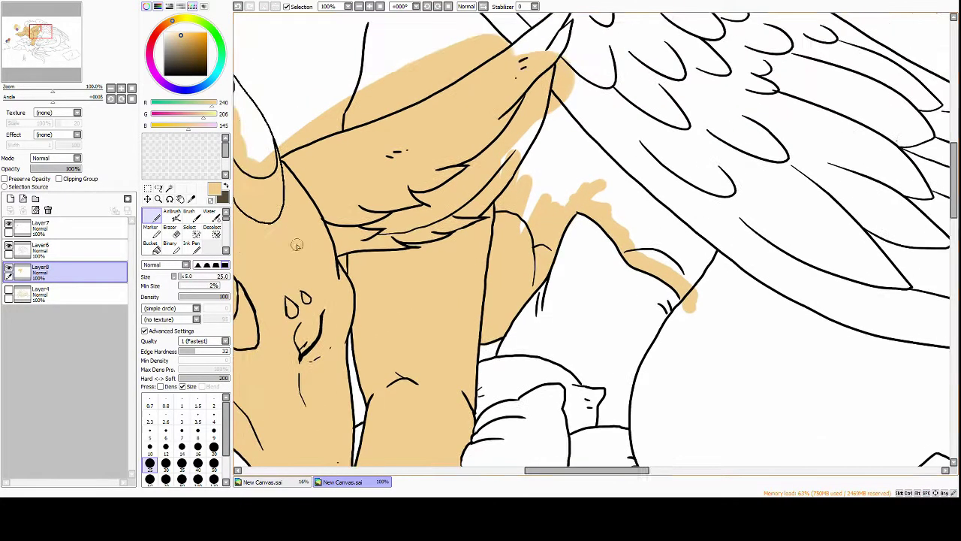
Enlarge the brush to size 130 and fill the flank and haunch with orange-tan
key(bracketright)
key(bracketright)
key(bracketright)
key(bracketright)
key(bracketright)
key(bracketright)
key(bracketright)
key(bracketright)
drag(661, 135, 655, 198)
mouse_move(570, 135)
mouse_down()
mouse_move(548, 200)
mouse_move(661, 281)
mouse_move(751, 225)
mouse_up()
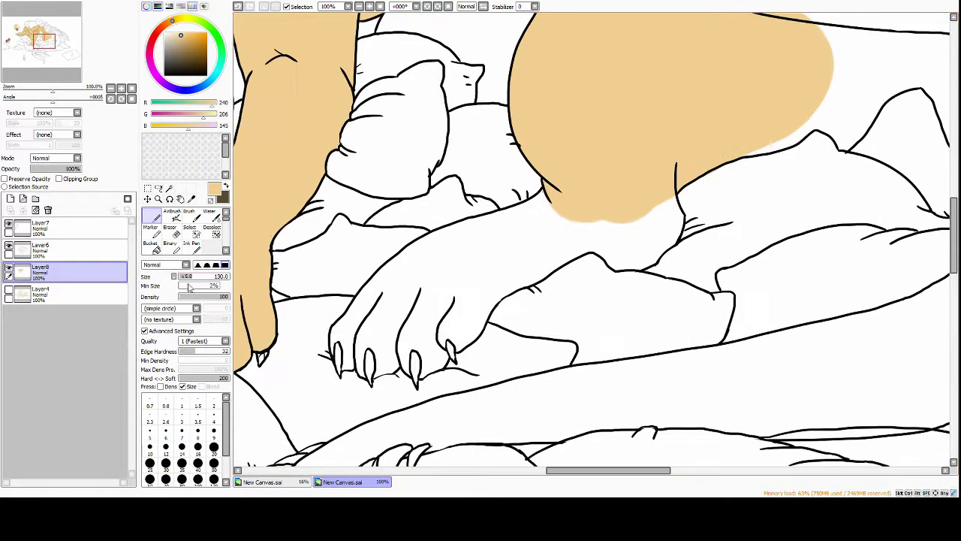
Reduce the brush to size 35 and fill the hind paw, its toes and the lower hind leg
key(bracketleft)
key(bracketleft)
key(bracketleft)
key(bracketleft)
key(bracketleft)
key(bracketleft)
key(bracketleft)
key(bracketleft)
mouse_move(484, 234)
mouse_down()
mouse_move(440, 324)
mouse_move(466, 321)
mouse_up()
drag(510, 259, 526, 323)
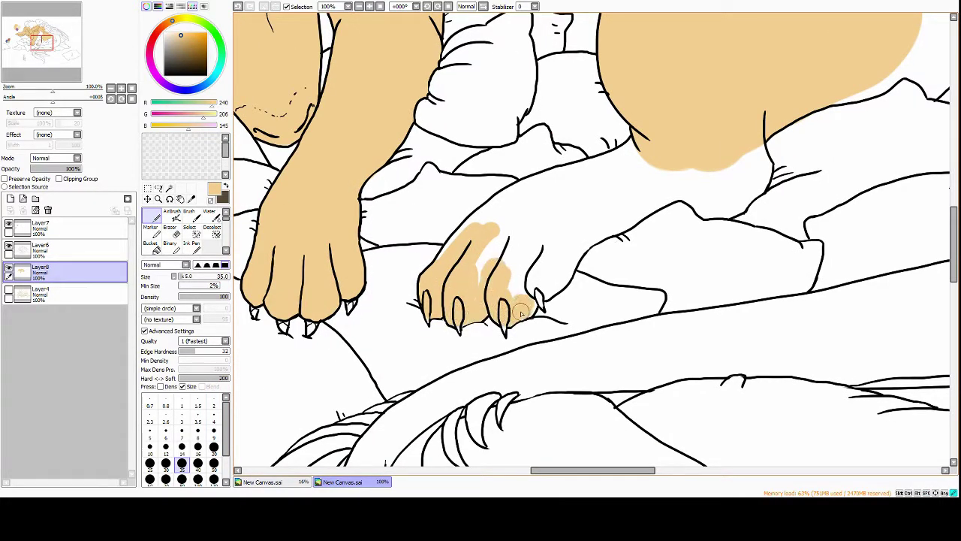
mouse_move(578, 218)
mouse_down()
mouse_move(564, 278)
mouse_move(676, 188)
mouse_move(744, 210)
mouse_move(708, 165)
mouse_up()
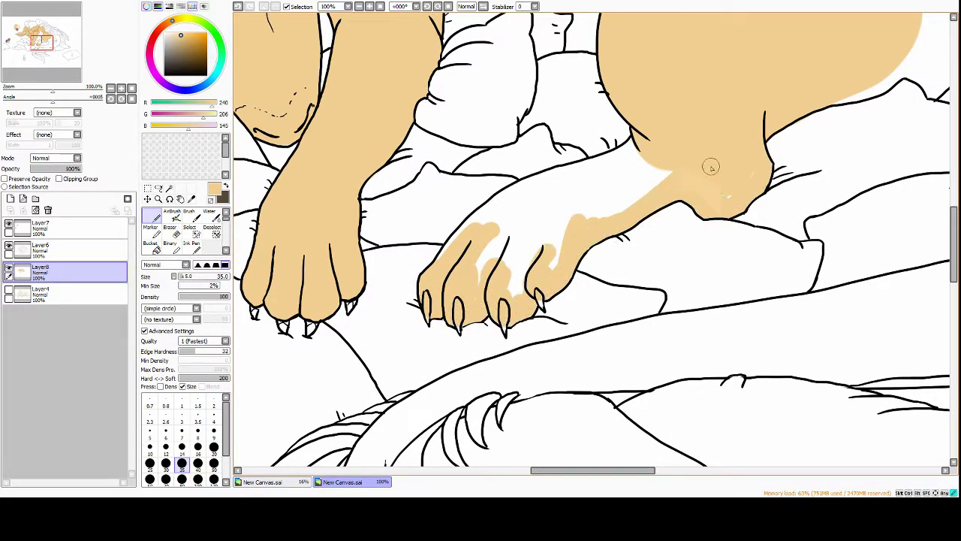
mouse_move(454, 240)
mouse_down()
mouse_move(560, 178)
mouse_move(526, 285)
mouse_up()
Finish filling the hind paw and lower hind leg in orange-tan, reducing the brush to size 15
key(bracketleft)
key(bracketleft)
key(bracketleft)
key(bracketleft)
drag(305, 288, 424, 272)
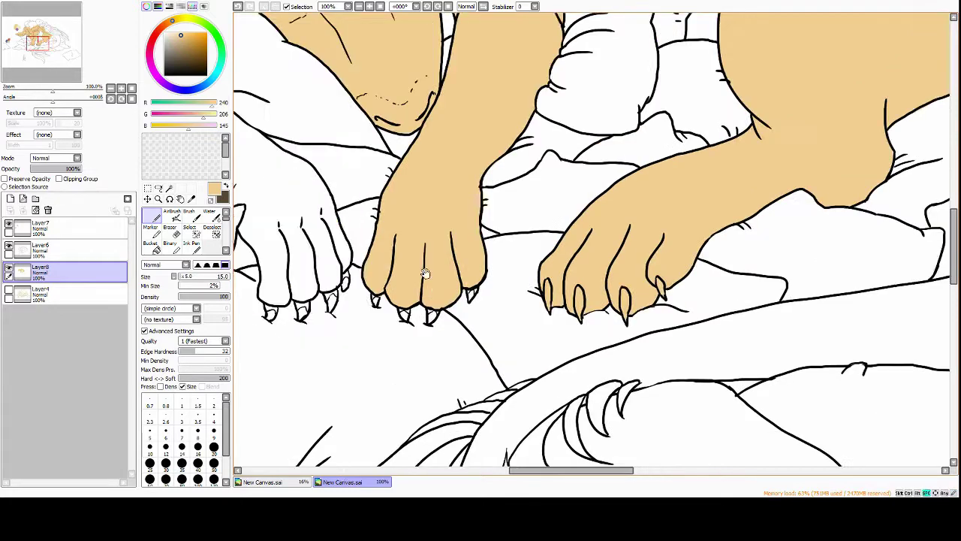
Trace the inner edges of the outstretched foreleg and its paw in orange-tan, cleaning overflow, and fill the inside
drag(443, 303, 691, 394)
drag(369, 224, 384, 249)
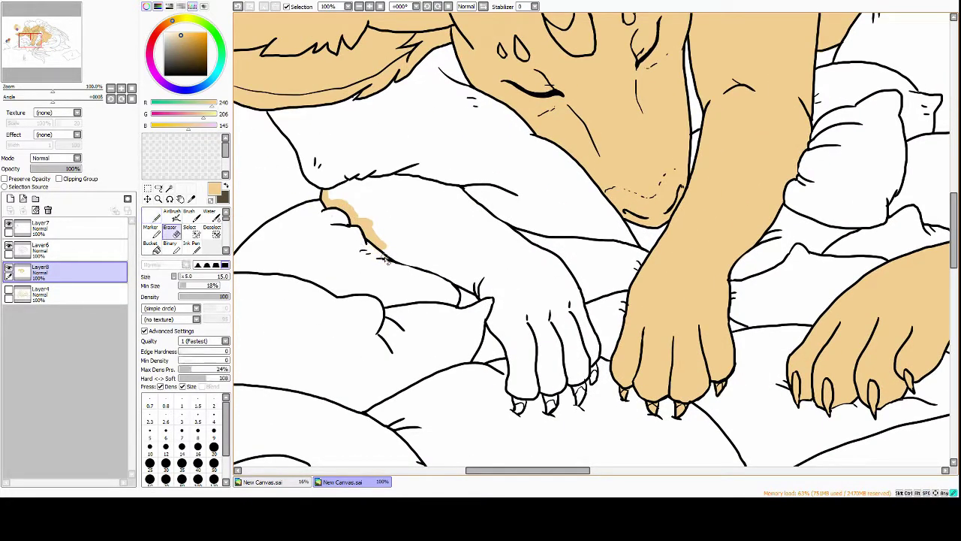
drag(330, 192, 368, 181)
mouse_move(507, 235)
mouse_down()
mouse_move(594, 342)
mouse_move(595, 364)
mouse_up()
mouse_move(384, 252)
mouse_down()
mouse_move(455, 278)
mouse_move(526, 406)
mouse_up()
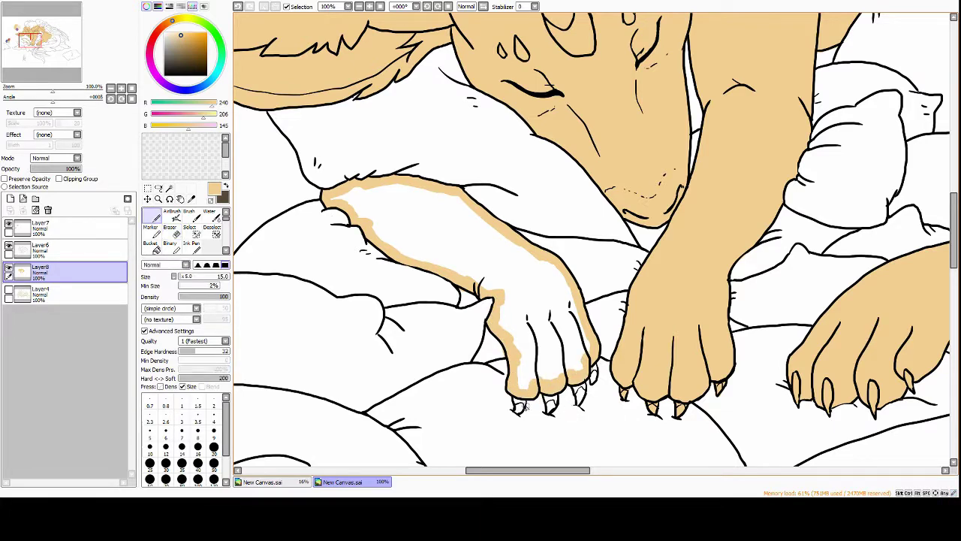
drag(513, 334, 584, 355)
mouse_move(353, 203)
mouse_down()
mouse_move(421, 247)
mouse_move(457, 223)
mouse_move(408, 191)
mouse_up()
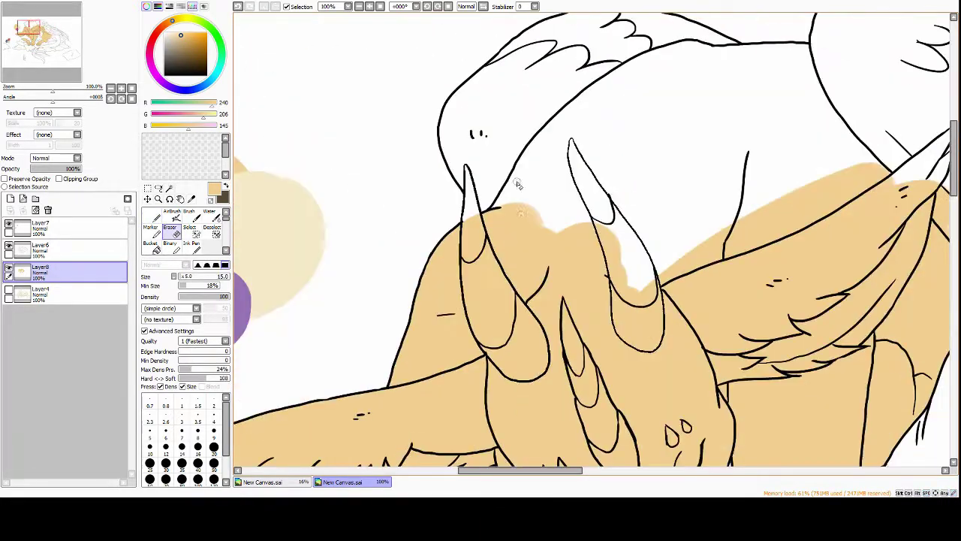
Fill the far wing behind the horns and the adjoining back with a size-45 orange-tan brush
drag(473, 210, 462, 98)
mouse_move(462, 181)
mouse_down()
mouse_move(540, 113)
mouse_move(511, 183)
mouse_up()
drag(451, 128, 646, 151)
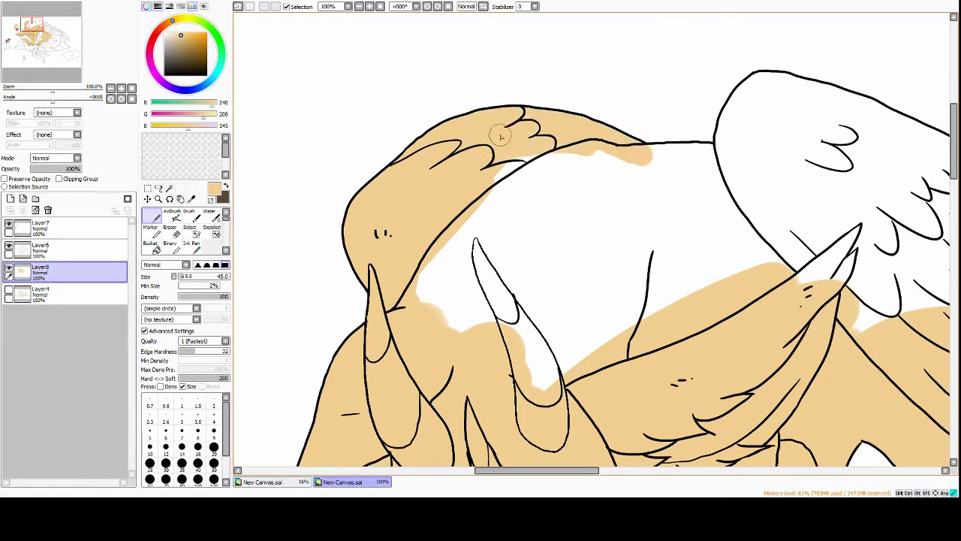
mouse_move(450, 300)
mouse_down()
mouse_move(719, 264)
mouse_move(611, 293)
mouse_up()
mouse_move(664, 192)
mouse_down()
mouse_move(492, 240)
mouse_move(720, 225)
mouse_up()
drag(646, 173, 398, 203)
Fill the near wing's shoulder and upper feathers with orange-tan
mouse_move(390, 157)
mouse_down()
mouse_move(446, 193)
mouse_move(716, 246)
mouse_move(513, 69)
mouse_up()
key(e)
key(b)
mouse_move(513, 112)
mouse_down()
mouse_move(630, 218)
mouse_move(728, 253)
mouse_move(781, 239)
mouse_move(794, 272)
mouse_move(440, 103)
mouse_move(637, 342)
mouse_move(318, 254)
mouse_up()
mouse_move(365, 90)
mouse_down()
mouse_move(571, 195)
mouse_move(602, 194)
mouse_move(751, 304)
mouse_move(811, 364)
mouse_move(692, 268)
mouse_up()
Colour the near wing's trailing feather tips orange-tan with a size-20 brush, undoing stray strokes
click(149, 433)
click(213, 446)
drag(570, 172, 751, 338)
drag(526, 196, 706, 345)
drag(761, 268, 685, 300)
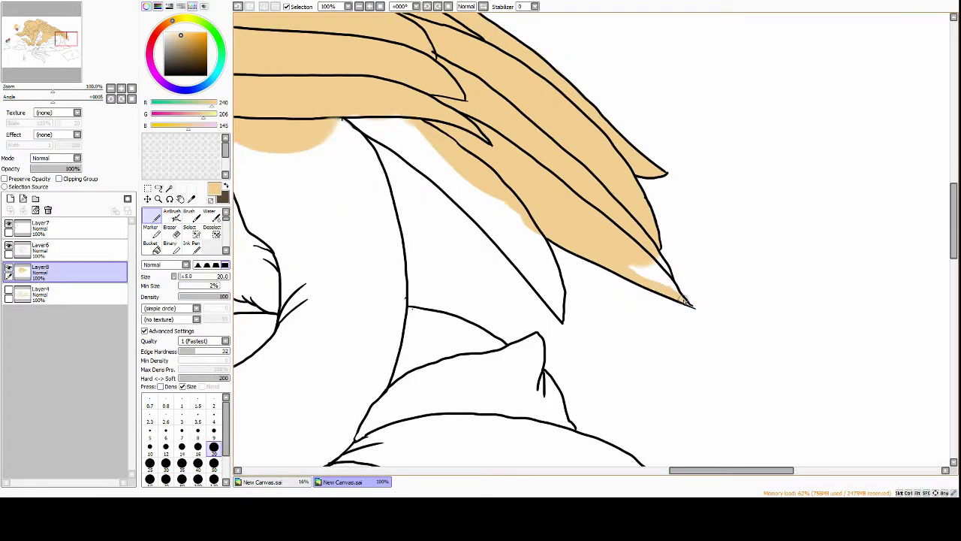
mouse_move(510, 221)
mouse_down()
mouse_move(578, 208)
mouse_move(625, 294)
mouse_up()
drag(597, 218, 622, 289)
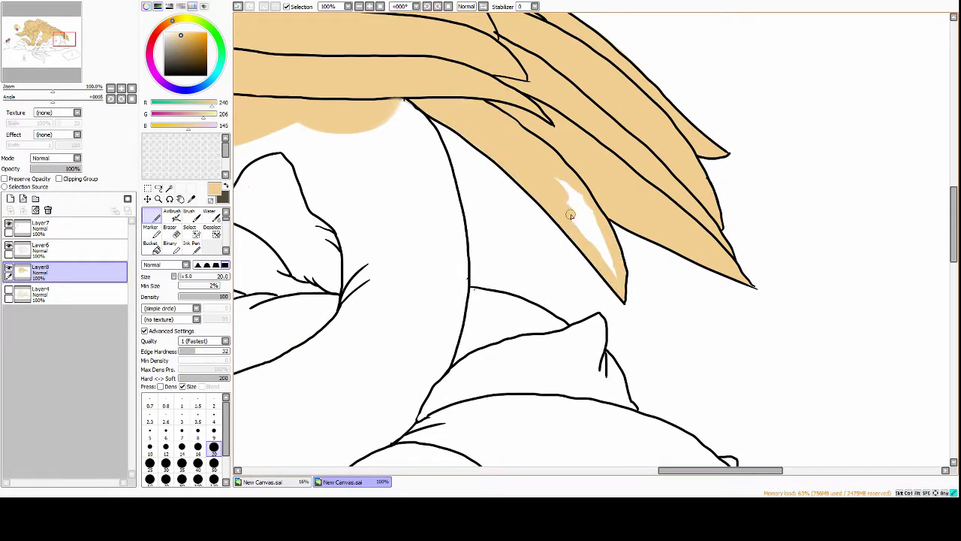
key(ctrl+z)
key(ctrl+z)
Fill the rump above the cushions and trace the inner edges of the tail's base in orange-tan
drag(480, 158, 729, 101)
drag(360, 162, 450, 105)
mouse_move(454, 158)
mouse_down()
mouse_move(488, 120)
mouse_move(576, 70)
mouse_up()
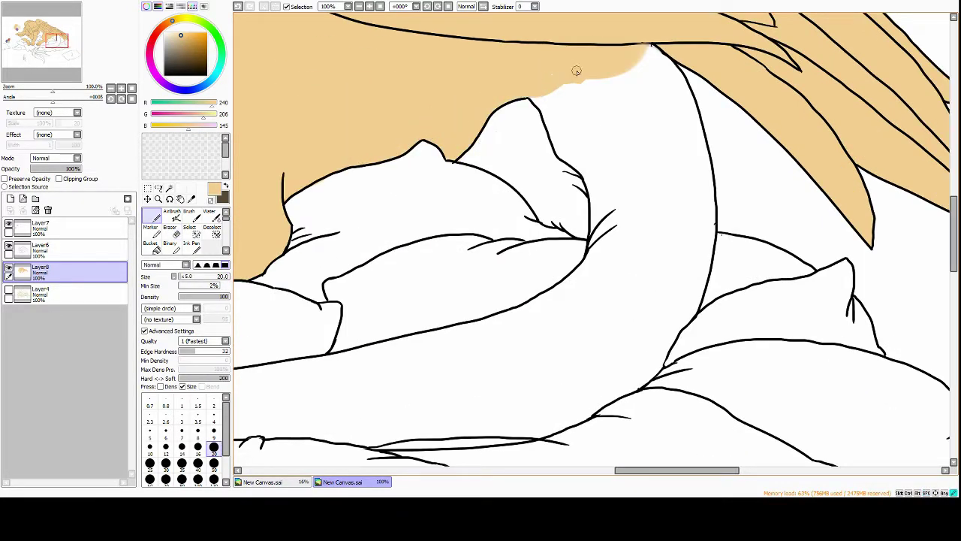
drag(532, 97, 597, 276)
mouse_move(650, 49)
mouse_down()
mouse_move(694, 225)
mouse_move(706, 150)
mouse_up()
mouse_move(717, 195)
mouse_down()
mouse_move(651, 337)
mouse_move(669, 316)
mouse_up()
mouse_move(665, 280)
mouse_down()
mouse_move(614, 312)
mouse_move(664, 241)
mouse_up()
Touch up the line art near the tail on Layer6 with the eraser, and return to Layer8 with the pen
click(40, 248)
click(169, 228)
drag(525, 285, 515, 285)
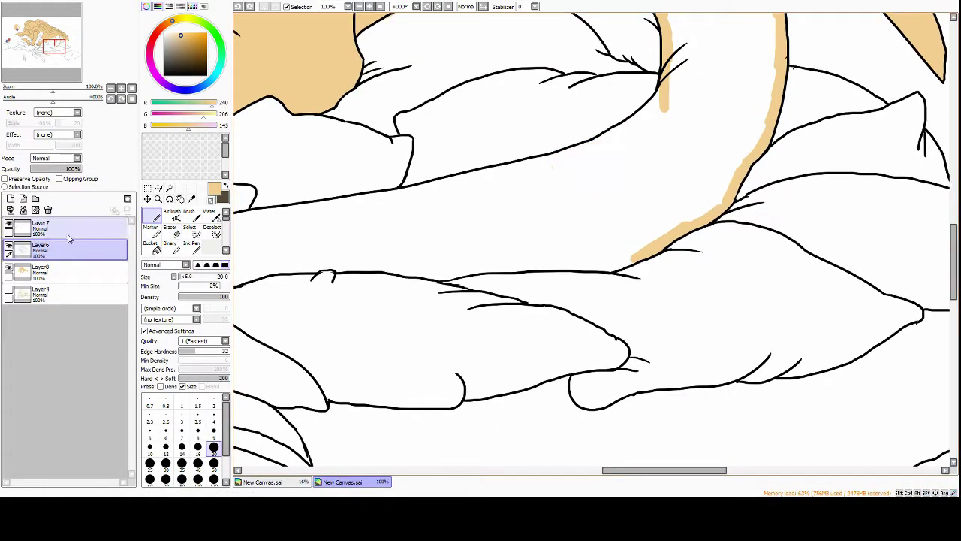
click(40, 270)
click(155, 218)
Trace the tail's upper and lower edges along the cushions in orange-tan with the size-20 brush
mouse_move(519, 187)
mouse_down()
mouse_move(642, 121)
mouse_move(659, 92)
mouse_up()
drag(421, 226, 608, 202)
mouse_move(428, 226)
mouse_down()
mouse_move(631, 159)
mouse_move(646, 127)
mouse_up()
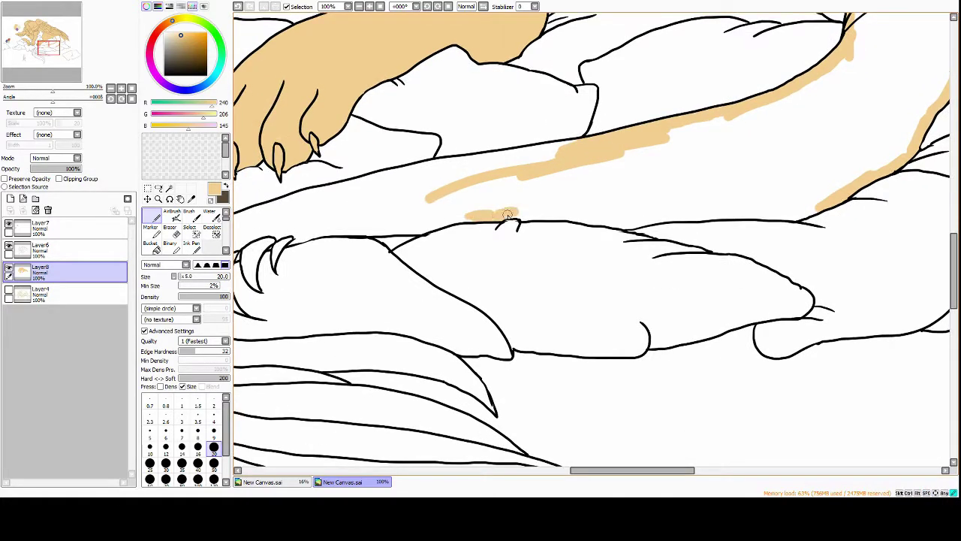
drag(502, 229, 792, 210)
drag(525, 188, 601, 301)
mouse_move(439, 237)
mouse_down()
mouse_move(487, 210)
mouse_move(609, 205)
mouse_up()
drag(503, 182, 556, 161)
Colour the tail's curved end down to its pointed tip inside the tuft, erasing the overflow
mouse_move(413, 212)
mouse_down()
mouse_move(566, 124)
mouse_move(796, 71)
mouse_up()
mouse_move(442, 184)
mouse_down()
mouse_move(419, 285)
mouse_move(458, 307)
mouse_up()
drag(425, 254, 446, 289)
key(e)
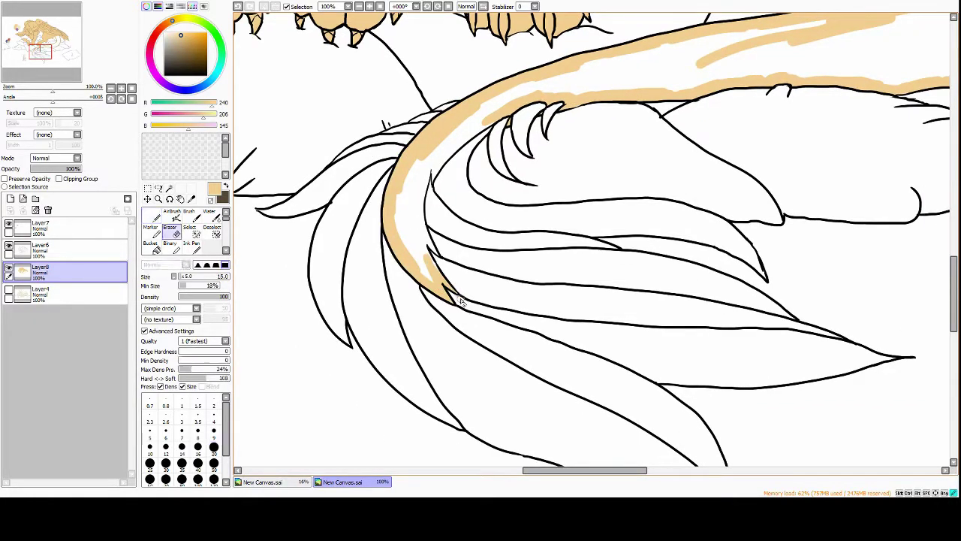
key(n)
drag(428, 229, 450, 272)
drag(436, 143, 417, 233)
Fill the inside of the tail from the curve back to the rump, enlarging the brush to size 40
mouse_move(420, 162)
mouse_down()
mouse_move(406, 259)
mouse_move(500, 111)
mouse_up()
mouse_move(607, 80)
mouse_down()
mouse_move(524, 121)
mouse_move(480, 125)
mouse_up()
drag(548, 113, 886, 52)
drag(751, 75, 676, 180)
drag(600, 90, 721, 165)
key(e)
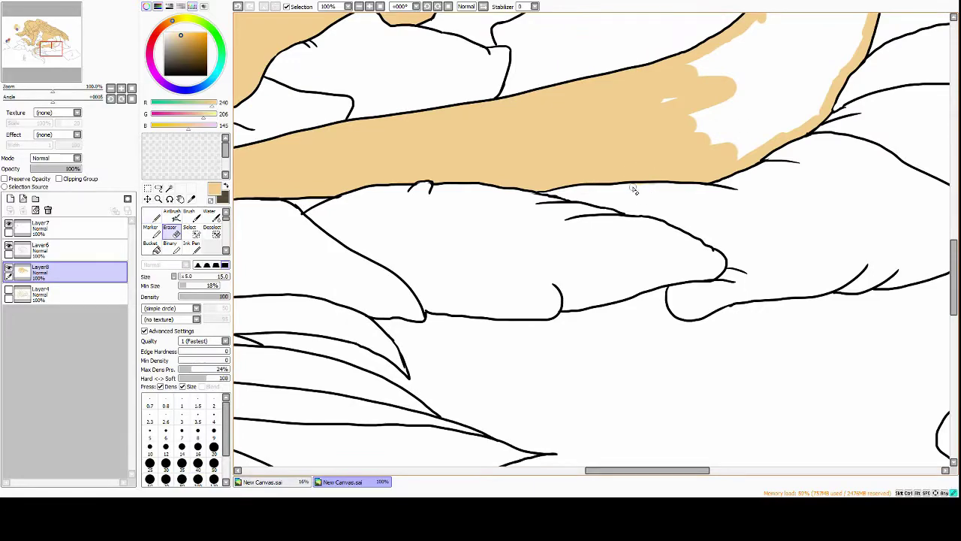
key(n)
mouse_move(634, 190)
mouse_down()
mouse_move(659, 176)
mouse_move(564, 182)
mouse_move(486, 83)
mouse_up()
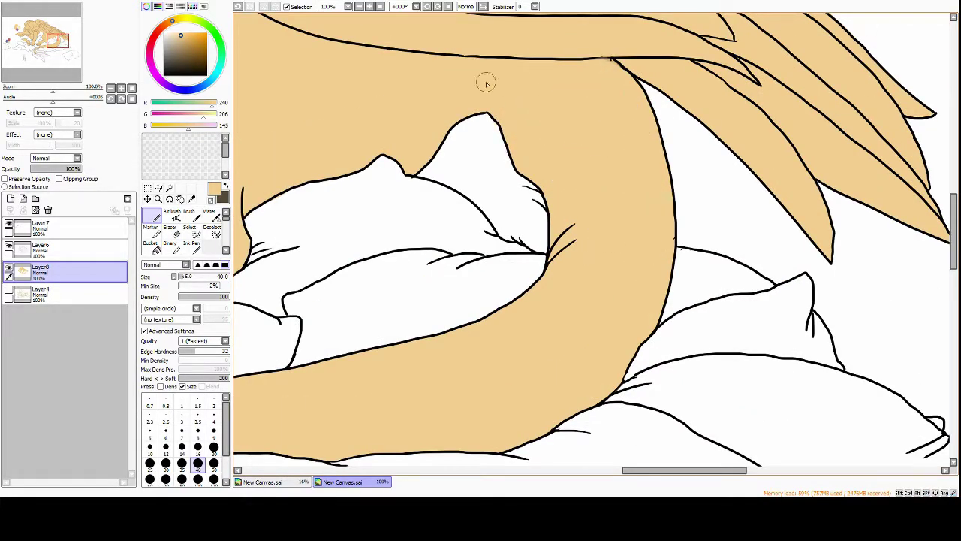
Add a layer above Layer8 and paint the tail tuft's upper outer strands purple with a size-15 brush
scroll(486, 83, down, 5)
scroll(578, 408, up, 5)
click(11, 198)
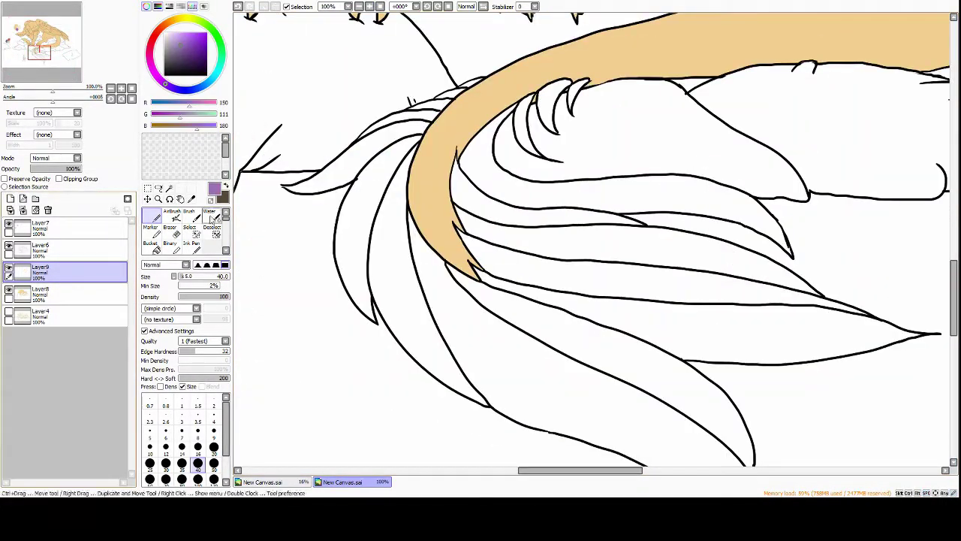
mouse_move(421, 140)
mouse_down()
mouse_move(372, 161)
mouse_move(319, 210)
mouse_up()
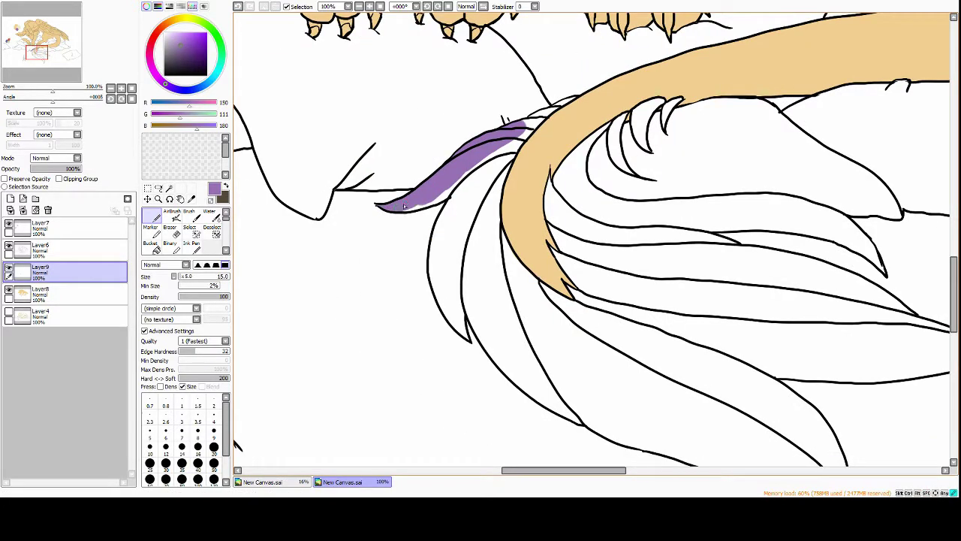
key(n)
Fill the long outer strands curving around the outside of the tail's bend with purple
mouse_move(488, 172)
mouse_down()
mouse_move(457, 193)
mouse_move(466, 338)
mouse_up()
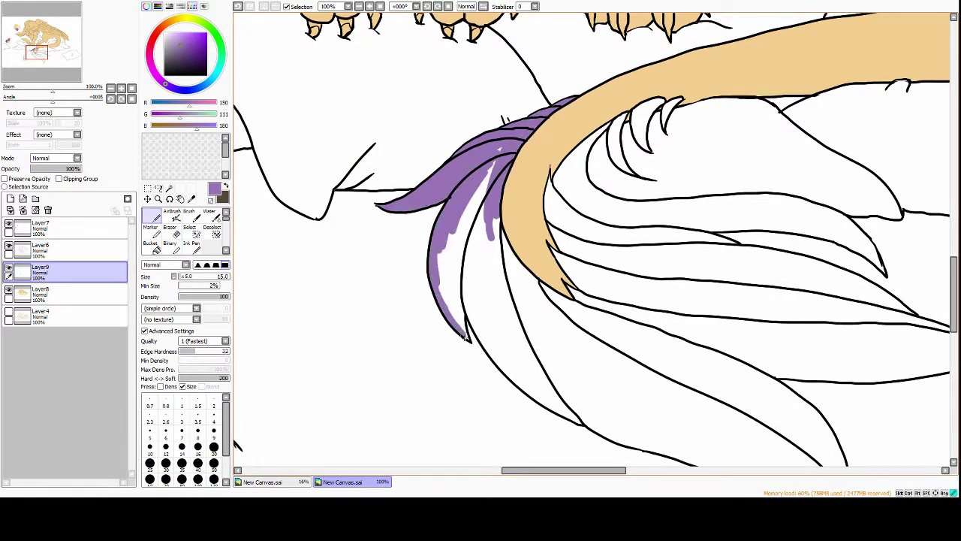
drag(440, 226, 466, 323)
drag(451, 165, 491, 293)
scroll(481, 241, down, 2)
drag(436, 221, 541, 346)
mouse_move(450, 158)
mouse_down()
mouse_move(481, 293)
mouse_move(503, 300)
mouse_up()
scroll(480, 241, down, 2)
Trace the edges of the tuft's two lowest strands in purple and fill their pointed tips
mouse_move(372, 191)
mouse_down()
mouse_move(529, 266)
mouse_move(638, 349)
mouse_up()
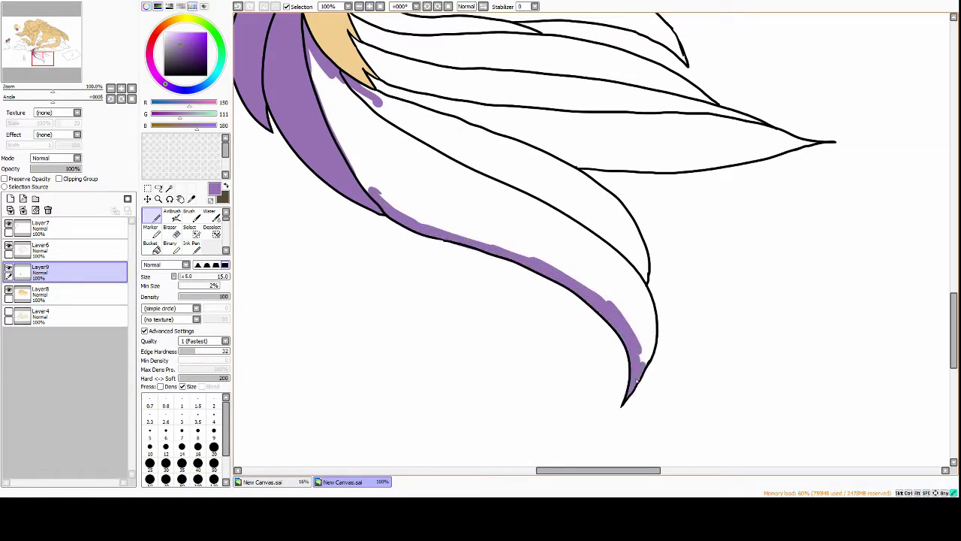
drag(627, 259, 646, 365)
scroll(621, 285, up, 2)
drag(642, 316, 655, 366)
scroll(601, 316, right, 2)
drag(545, 297, 597, 394)
drag(555, 255, 588, 320)
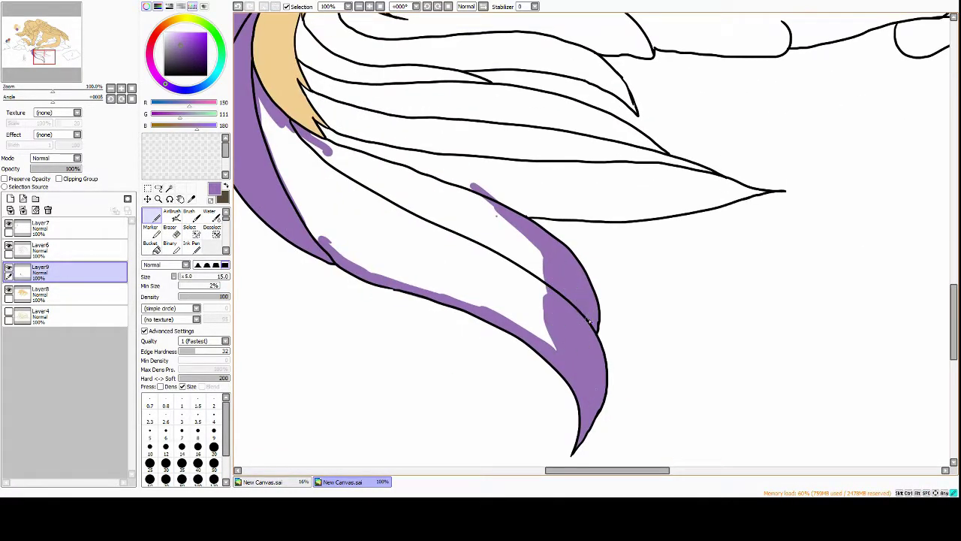
Colour the small curled tufts inside the tail's bend and the roots of the inner strands purple
scroll(589, 322, up, 3)
scroll(590, 321, left, 2)
drag(502, 132, 493, 154)
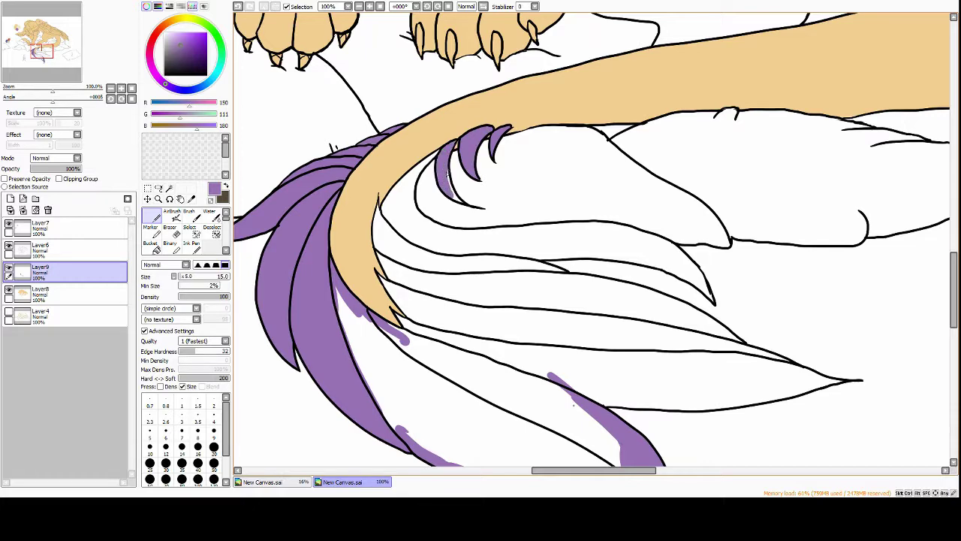
mouse_move(398, 193)
mouse_down()
mouse_move(377, 204)
mouse_move(380, 239)
mouse_move(414, 185)
mouse_move(377, 275)
mouse_move(385, 262)
mouse_move(362, 252)
mouse_move(371, 294)
mouse_up()
scroll(385, 261, down, 2)
scroll(385, 261, right, 1)
scroll(286, 183, right, 1)
scroll(286, 183, up, 1)
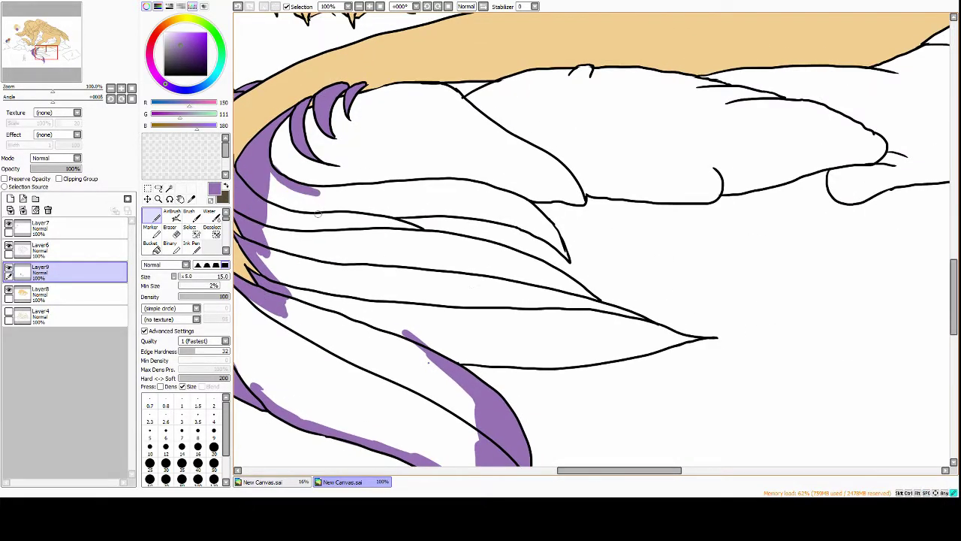
Undo the last stroke and trace the upper inner strand of the tuft in purple out to its tip
key(ctrl+z)
mouse_move(353, 193)
mouse_down()
mouse_move(434, 182)
mouse_move(503, 196)
mouse_up()
drag(467, 207, 569, 258)
drag(354, 222, 422, 207)
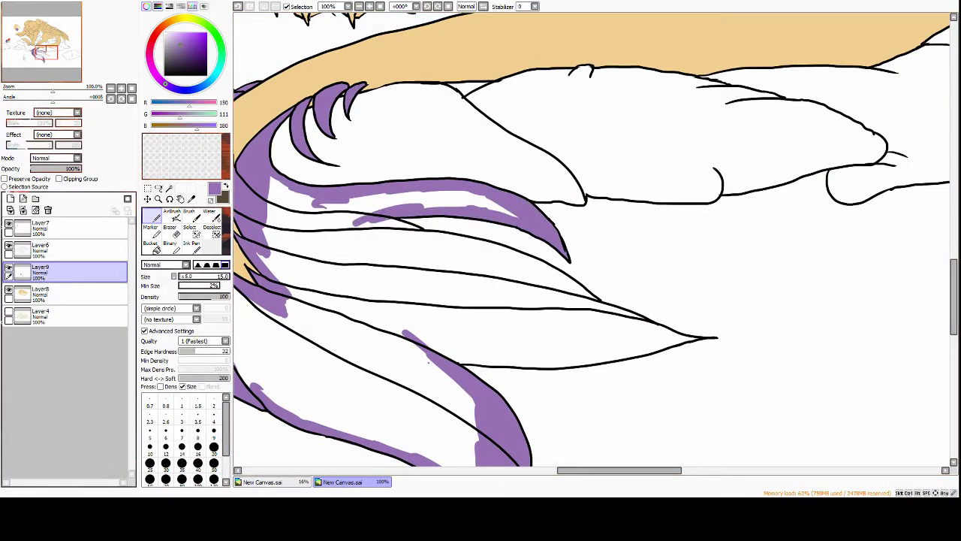
Trace the edges of the tuft's middle strands in purple and fill its whole interior with a size-75 brush
scroll(394, 131, down, 3)
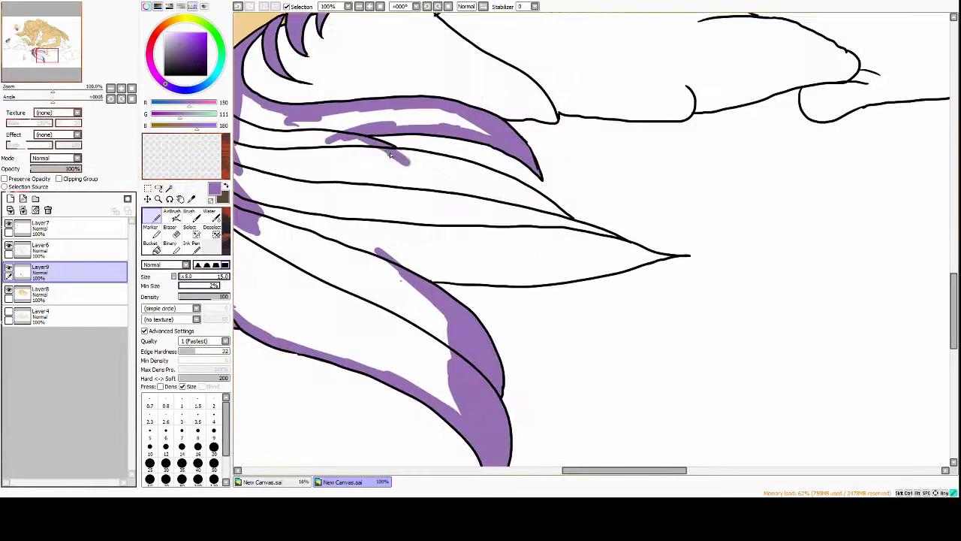
drag(512, 180, 556, 213)
scroll(554, 211, down, 1)
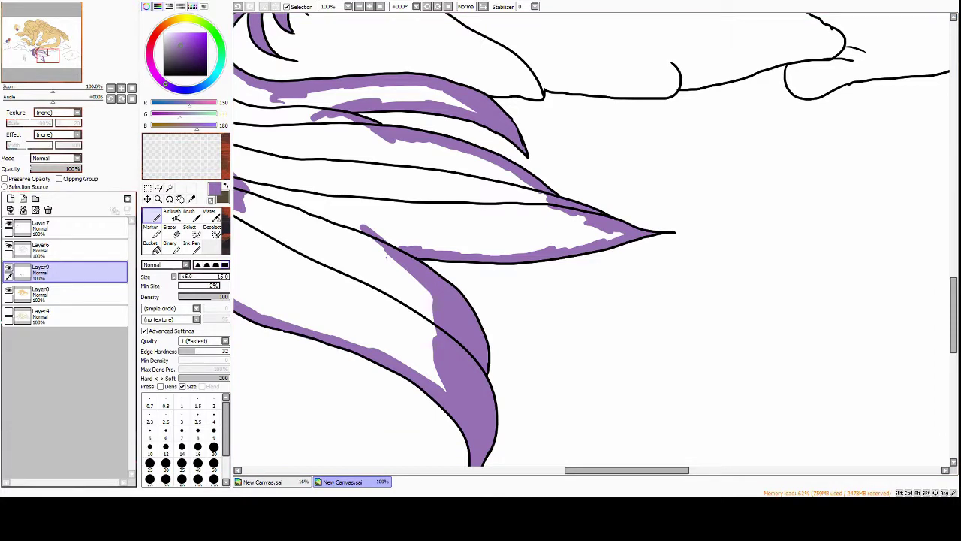
scroll(388, 201, left, 3)
mouse_move(375, 161)
mouse_down()
mouse_move(301, 255)
mouse_move(511, 376)
mouse_move(442, 162)
mouse_move(496, 233)
mouse_move(676, 271)
mouse_move(466, 143)
mouse_up()
scroll(442, 161, up, 1)
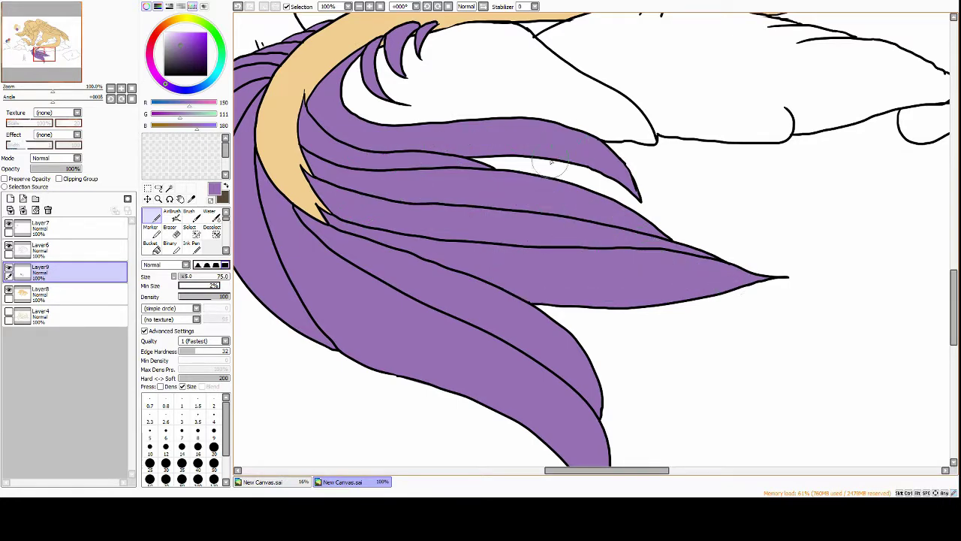
scroll(501, 104, up, 5)
scroll(501, 103, left, 3)
scroll(501, 103, up, 2)
click(182, 462)
drag(268, 183, 397, 133)
key(ctrl+z)
Add a clipping-group layer above Layer8 and fill the creature's outstretched ear beside the cushions with purple
click(11, 198)
click(58, 179)
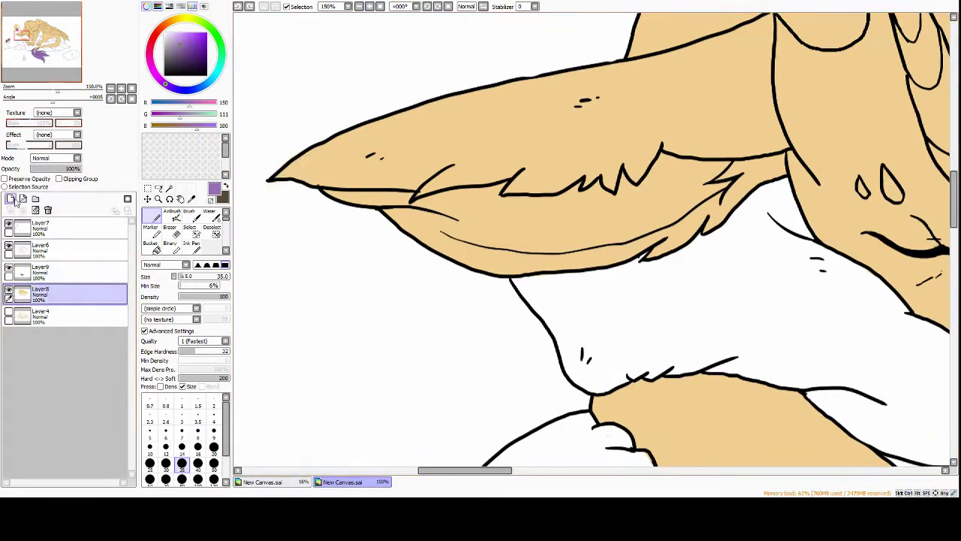
mouse_move(237, 199)
mouse_down()
mouse_move(629, 100)
mouse_move(687, 150)
mouse_move(708, 206)
mouse_move(429, 268)
mouse_move(587, 78)
mouse_up()
scroll(587, 77, down, 5)
scroll(536, 214, up, 5)
Trace the other ear's base, upper edge and pointed tip in purple with a size-25 brush
mouse_move(405, 173)
mouse_down()
mouse_move(443, 180)
mouse_move(450, 278)
mouse_move(542, 298)
mouse_move(593, 91)
mouse_move(428, 208)
mouse_up()
mouse_move(406, 216)
mouse_down()
mouse_move(579, 103)
mouse_move(647, 45)
mouse_up()
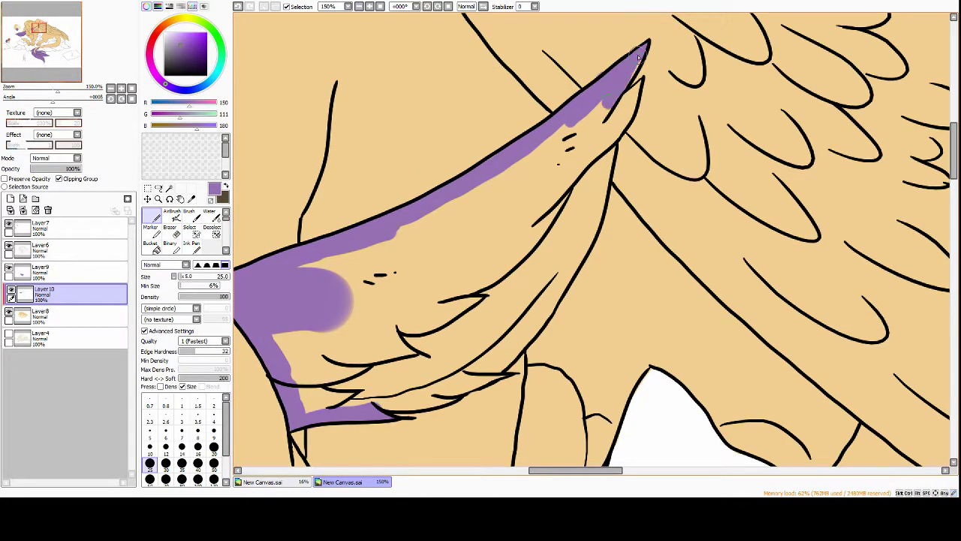
drag(563, 169, 612, 102)
mouse_move(638, 57)
mouse_down()
mouse_move(622, 121)
mouse_move(567, 191)
mouse_up()
drag(609, 143, 533, 270)
Colour the feathery lower edge of that ear and fill its interior with purple
drag(529, 236, 428, 289)
drag(563, 224, 518, 266)
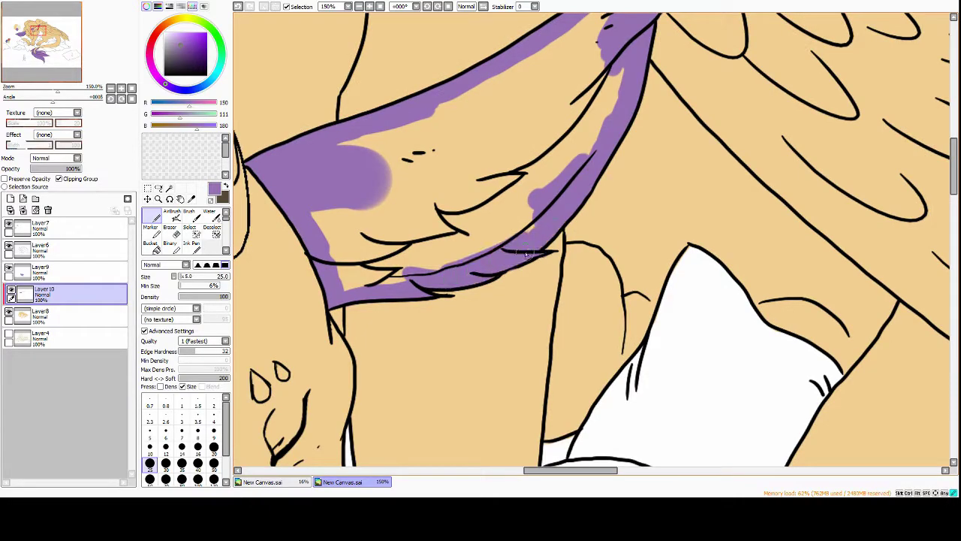
drag(537, 212, 492, 244)
drag(322, 225, 526, 192)
Trace the far wing's edges in purple with a size-15 brush and fill it at size 75
scroll(543, 110, down, 3)
scroll(415, 194, up, 2)
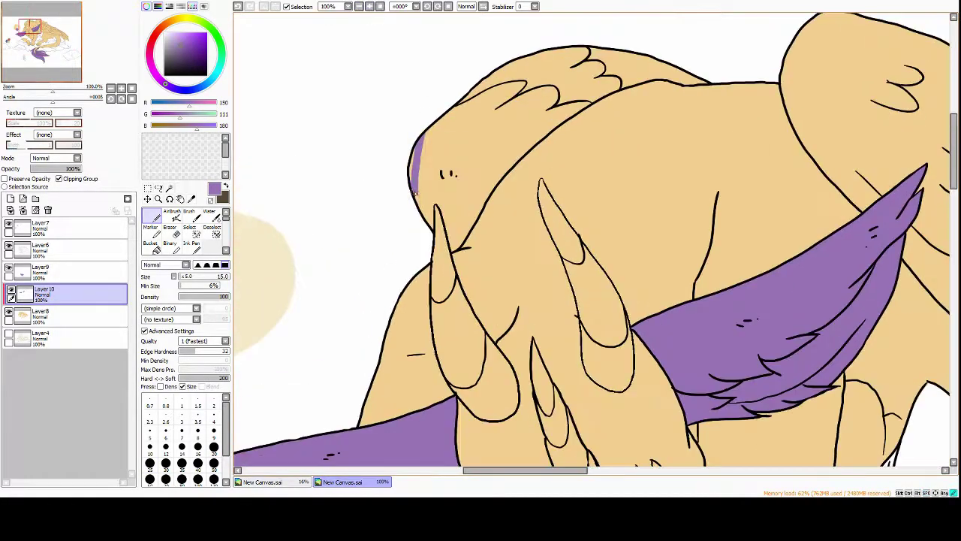
drag(501, 176, 620, 83)
mouse_move(450, 196)
mouse_down()
mouse_move(444, 174)
mouse_move(571, 82)
mouse_up()
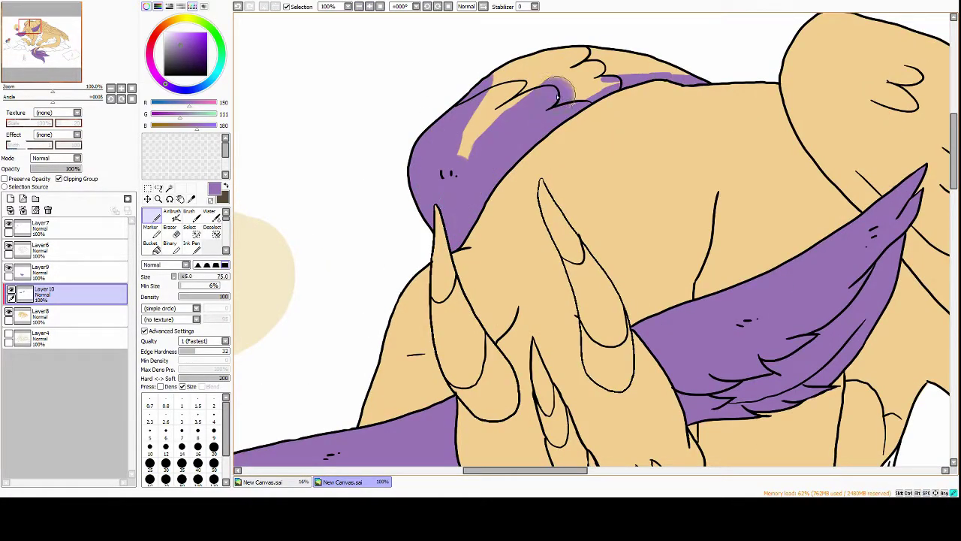
mouse_move(676, 113)
mouse_down()
mouse_move(376, 188)
mouse_move(509, 262)
mouse_up()
Paint the near wing purple with the size-75 brush, from its lower edge and feather tips to the upper feathers
drag(480, 214, 567, 330)
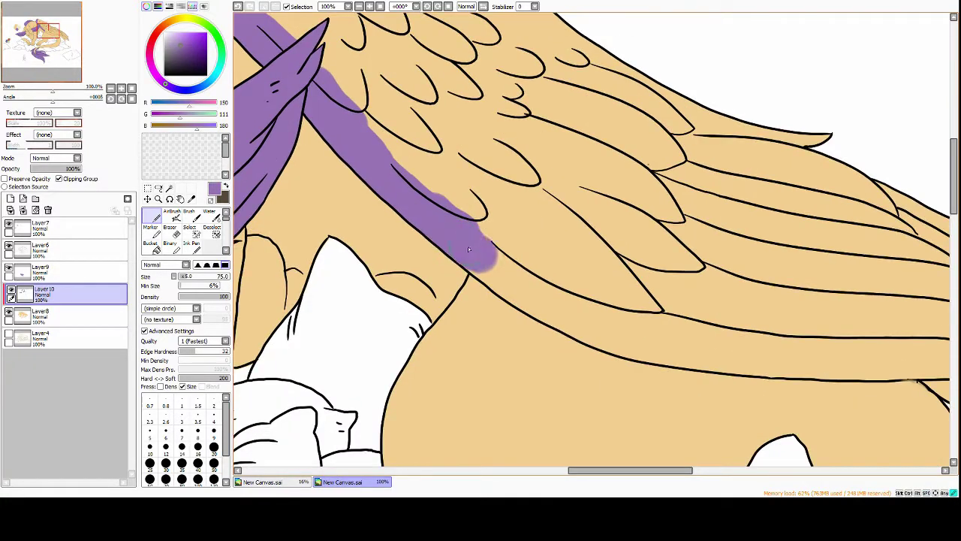
drag(468, 246, 575, 323)
mouse_move(410, 184)
mouse_down()
mouse_move(439, 209)
mouse_move(616, 222)
mouse_up()
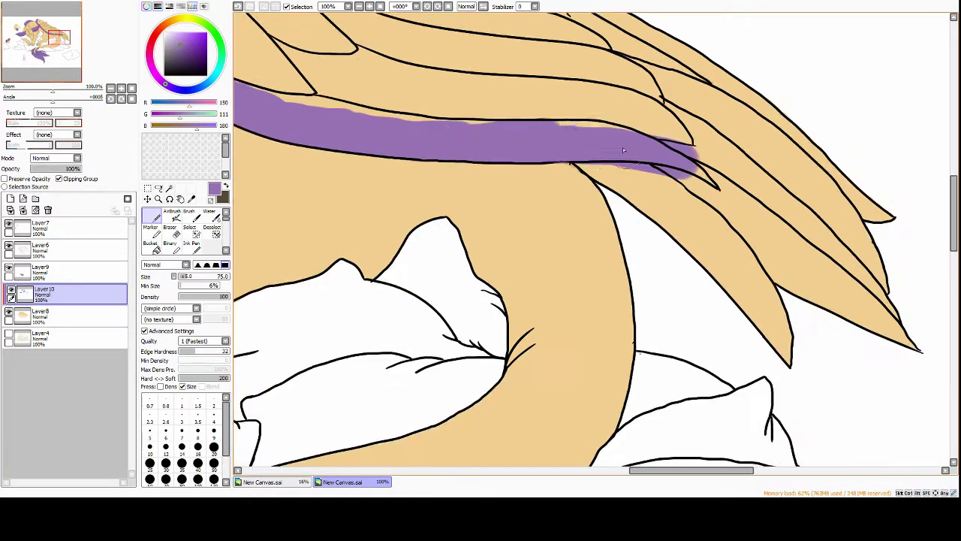
mouse_move(623, 147)
mouse_down()
mouse_move(759, 267)
mouse_move(884, 313)
mouse_up()
drag(699, 82, 841, 180)
click(359, 6)
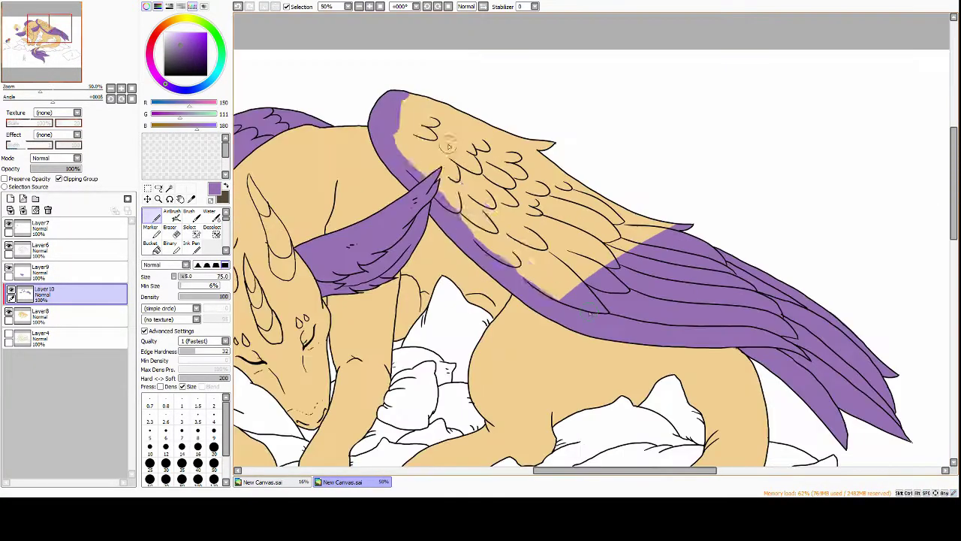
drag(405, 105, 488, 157)
Sample the cream colour and paint the drop-shaped markings above the eyes and the small middle horn at size 20
click(358, 6)
scroll(556, 218, up, 5)
click(214, 446)
alt+click(413, 140)
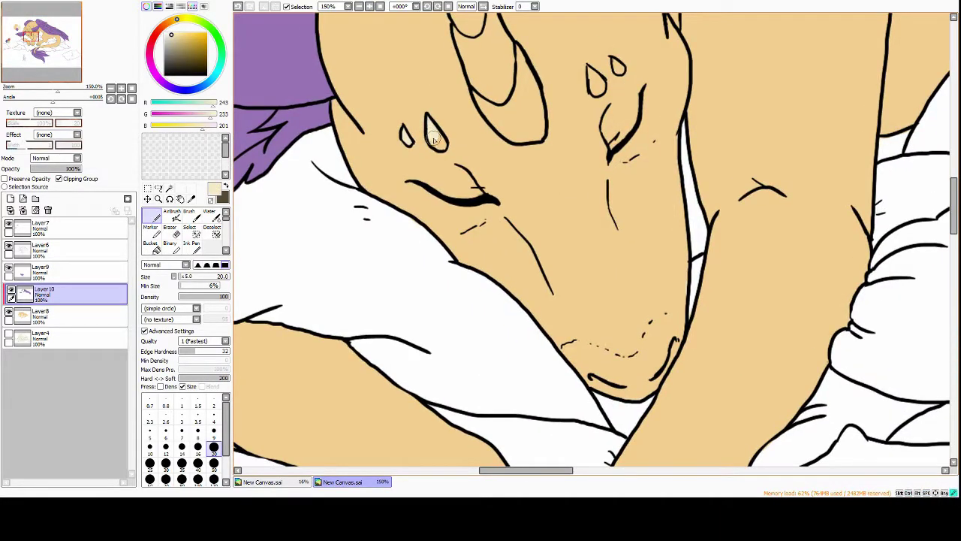
scroll(433, 141, down, 2)
scroll(465, 113, up, 1)
mouse_move(461, 69)
mouse_down()
mouse_move(481, 170)
mouse_move(518, 226)
mouse_up()
scroll(518, 225, up, 1)
Fill the segments of the two large horns with cream
mouse_move(413, 22)
mouse_down()
mouse_move(422, 60)
mouse_move(410, 205)
mouse_move(450, 316)
mouse_up()
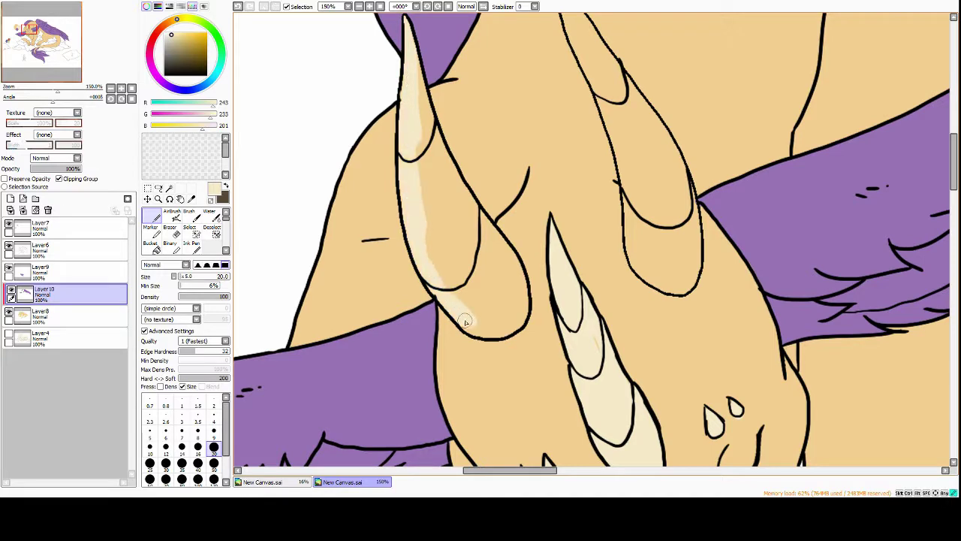
mouse_move(428, 60)
mouse_down()
mouse_move(474, 293)
mouse_move(492, 331)
mouse_up()
drag(450, 188, 493, 289)
scroll(511, 188, down, 1)
scroll(518, 90, up, 1)
drag(511, 38, 623, 330)
mouse_move(634, 241)
mouse_down()
mouse_move(585, 135)
mouse_move(600, 300)
mouse_up()
scroll(601, 301, down, 3)
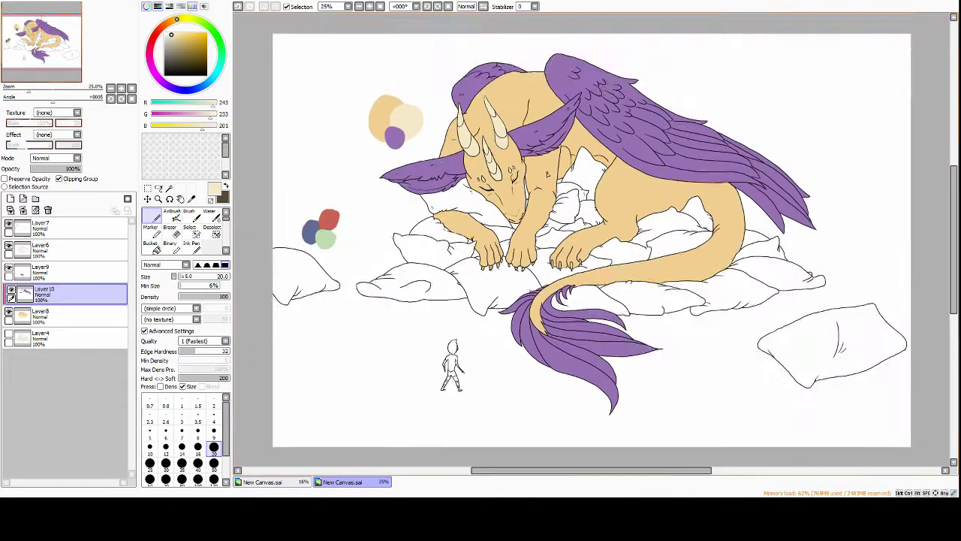
Paint the claws on the creature's paws cream with the size-20 brush
scroll(443, 115, up, 3)
scroll(567, 104, down, 3)
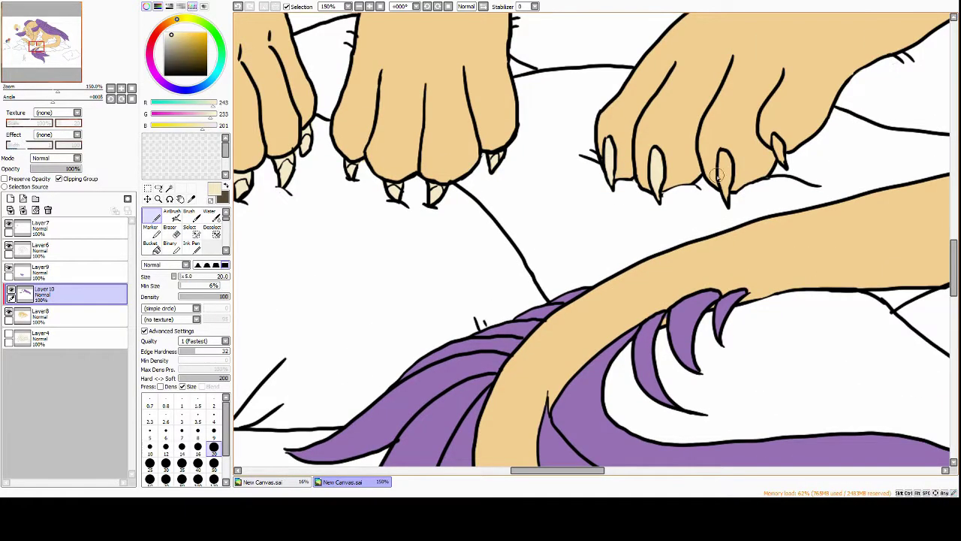
scroll(516, 57, up, 1)
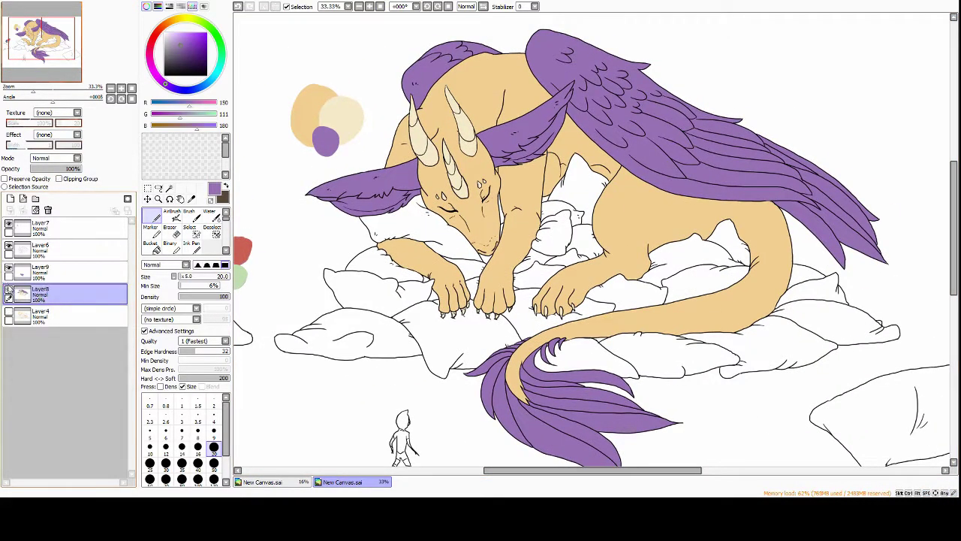
Airbrush dark purple over the near wing's feather tips and both ear tips at size 285, and erase the spill on the body
alt+click(428, 150)
key(v)
mouse_move(721, 143)
mouse_down()
mouse_move(751, 180)
mouse_move(786, 128)
mouse_move(893, 218)
mouse_move(735, 189)
mouse_up()
drag(421, 194, 315, 192)
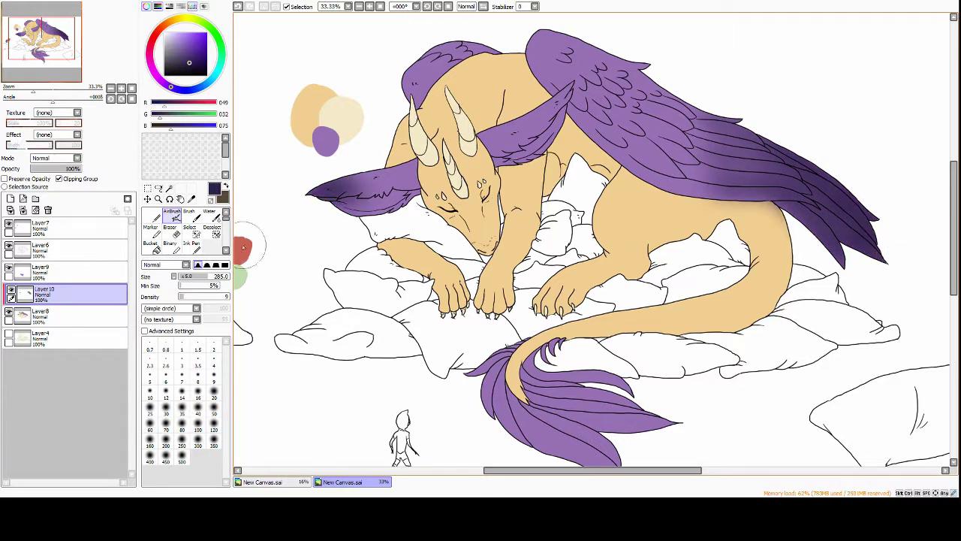
drag(526, 120, 560, 104)
key(e)
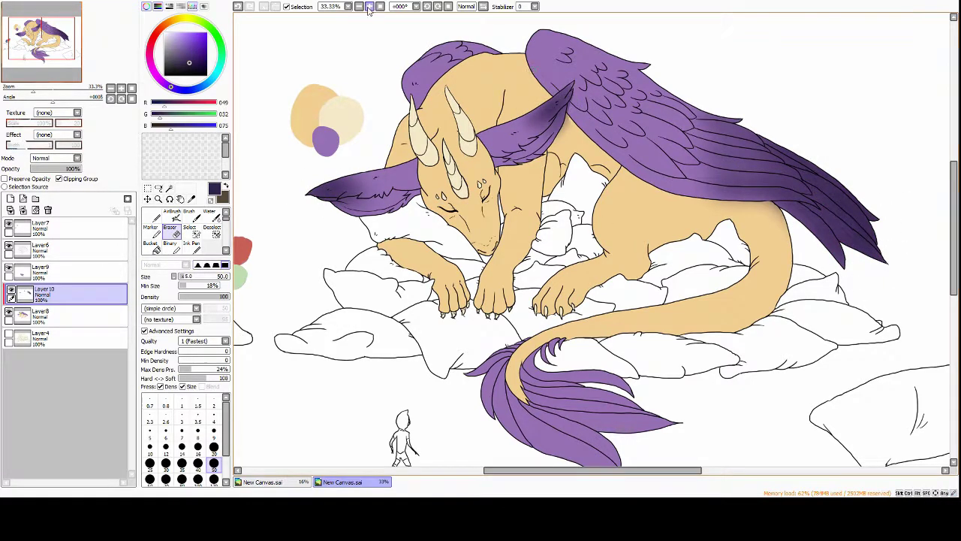
click(369, 7)
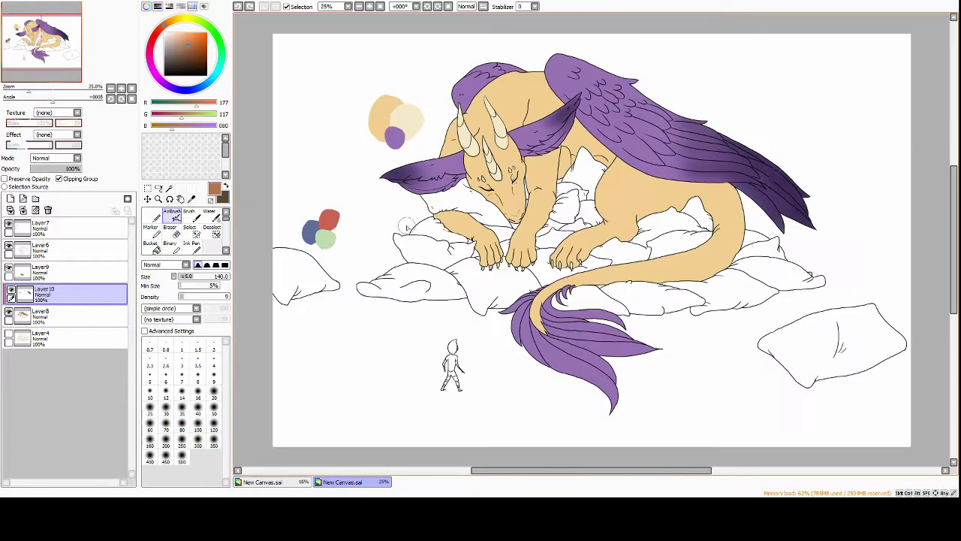
Merge Layer9 down and darken the tail tuft's feathers with dark purple using the size-245 airbrush
click(87, 269)
key(ctrl+e)
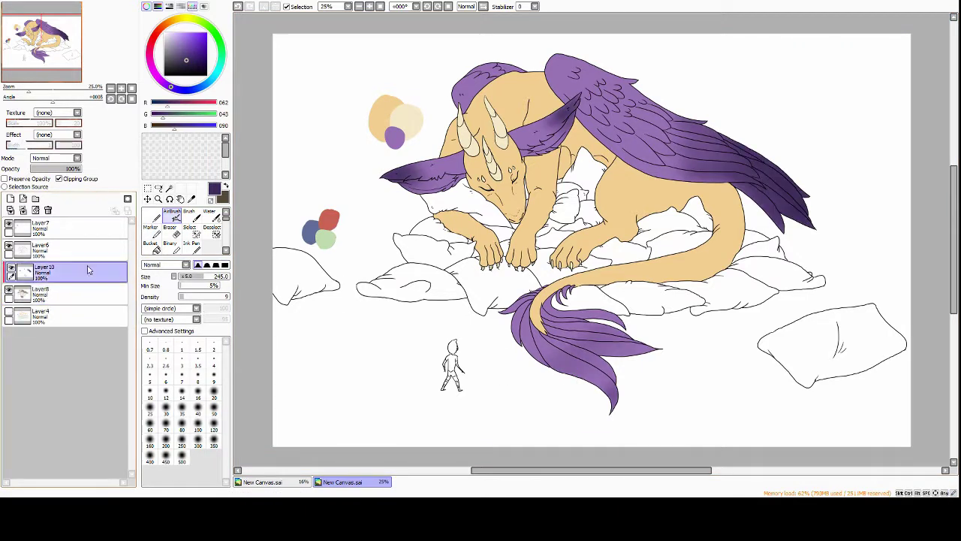
mouse_move(541, 316)
mouse_down()
mouse_move(623, 368)
mouse_move(585, 320)
mouse_up()
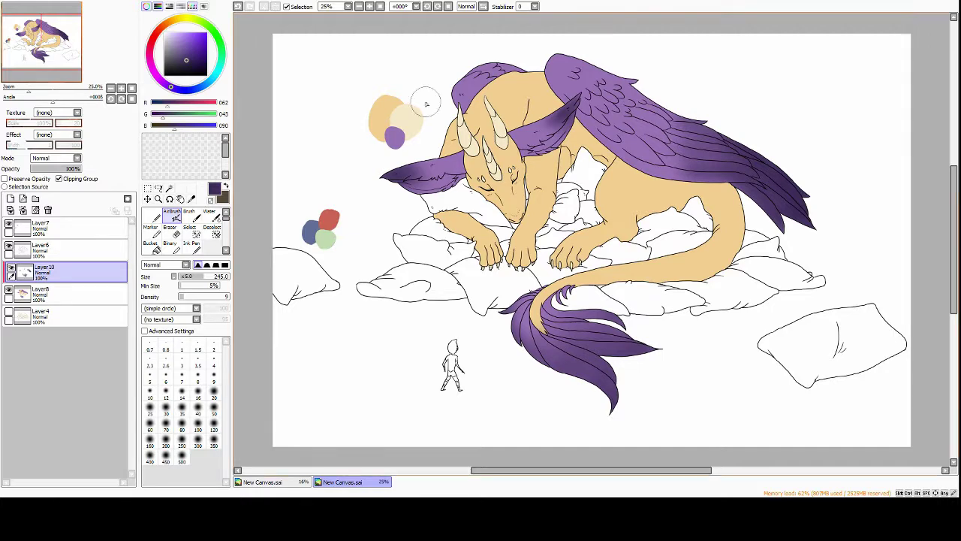
Add a clipped Multiply layer above the airbrushed gradient layer and ready the Water brush with a dark blue-purple
scroll(425, 104, up, 1)
scroll(387, 13, up, 1)
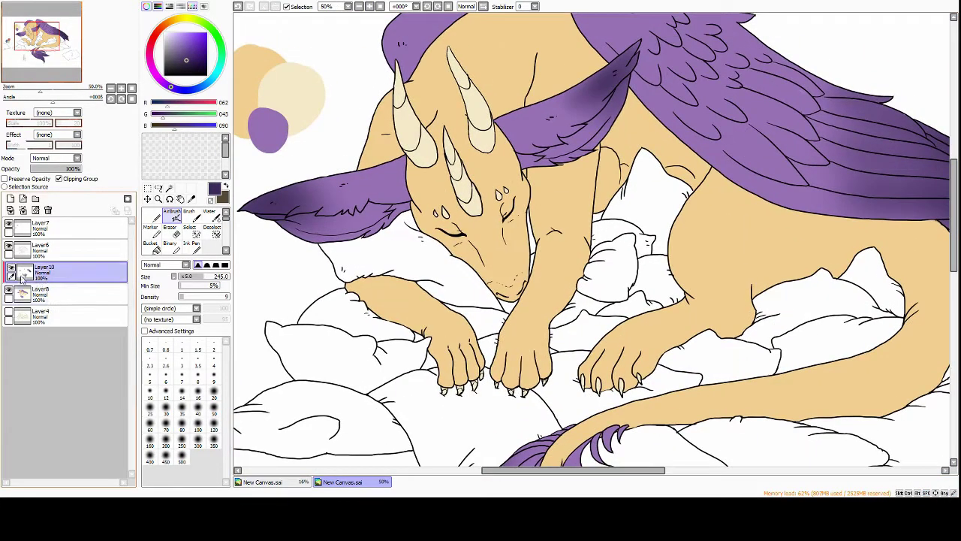
click(10, 199)
click(210, 213)
click(183, 296)
click(165, 471)
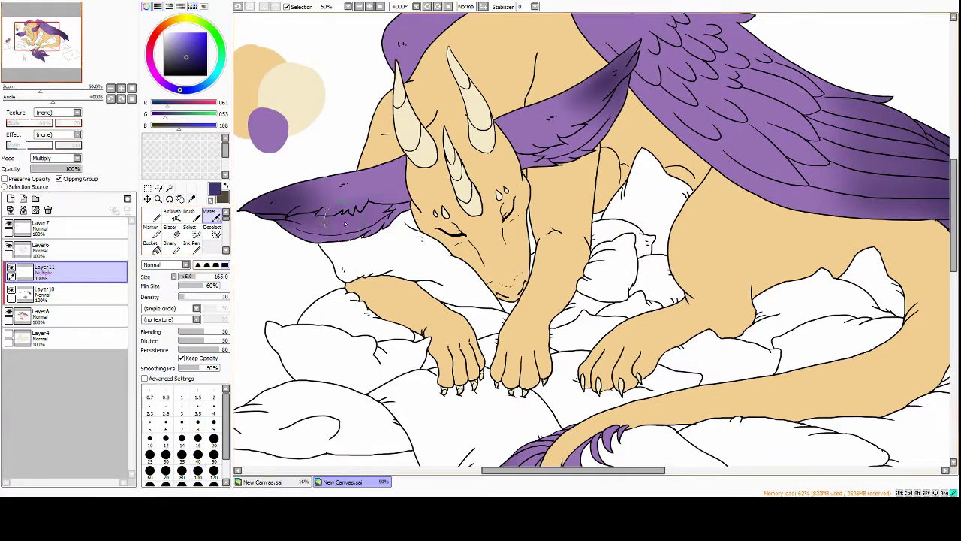
Shade both ears and the far wing in dark blue-purple, and erase the spill at the base of the near ear
drag(345, 226, 374, 247)
mouse_move(304, 241)
mouse_down()
mouse_move(440, 235)
mouse_move(382, 239)
mouse_move(285, 222)
mouse_move(390, 199)
mouse_up()
mouse_move(535, 150)
mouse_down()
mouse_move(639, 105)
mouse_move(556, 184)
mouse_move(646, 120)
mouse_move(658, 132)
mouse_up()
key(e)
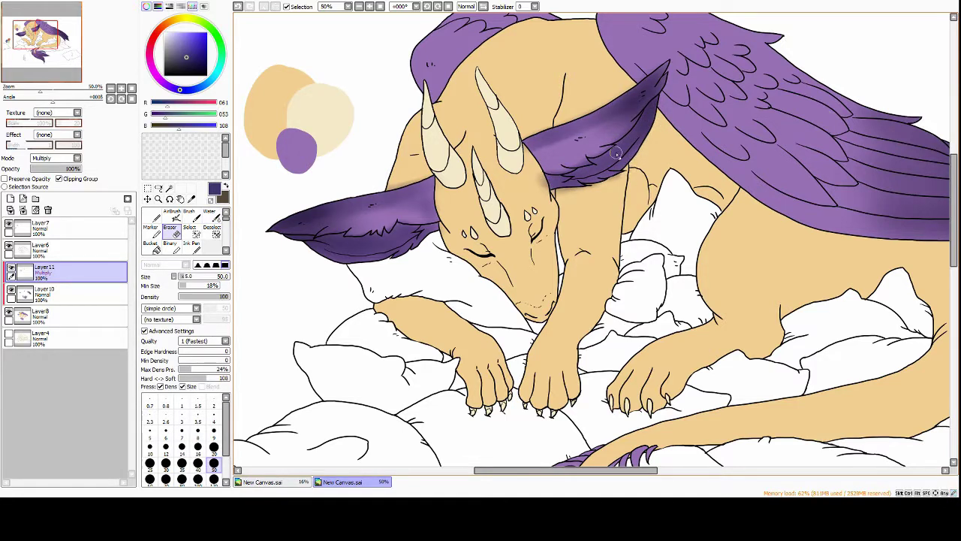
mouse_move(542, 153)
mouse_down()
mouse_move(585, 150)
mouse_move(595, 128)
mouse_move(542, 214)
mouse_up()
key(b)
mouse_move(432, 135)
mouse_down()
mouse_move(443, 147)
mouse_move(488, 96)
mouse_up()
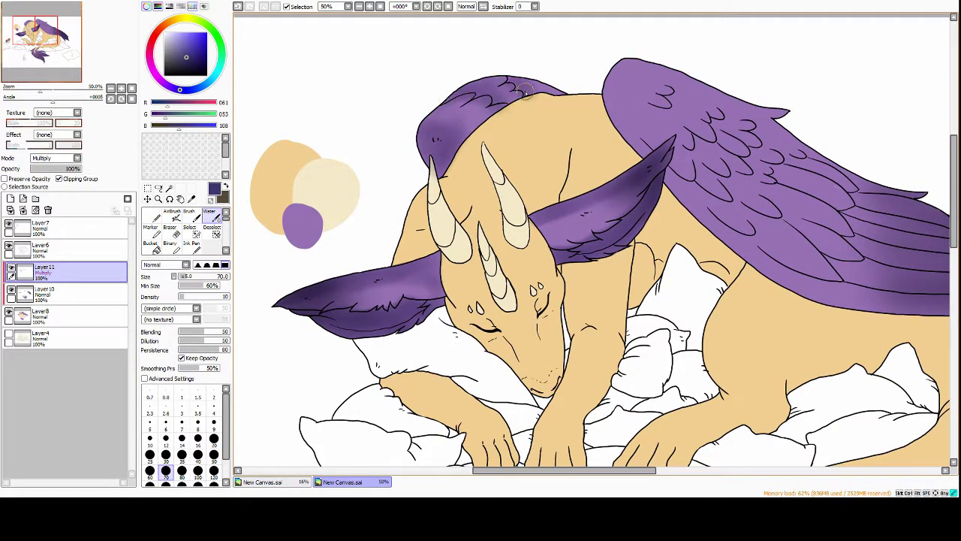
Shade the tail tuft's feathers with the Water brush at size 100 and erase the spill on the orange tail
scroll(526, 90, down, 8)
click(197, 471)
mouse_move(451, 209)
mouse_down()
mouse_move(424, 278)
mouse_move(446, 226)
mouse_move(468, 316)
mouse_move(571, 326)
mouse_move(590, 414)
mouse_up()
key(e)
drag(428, 247, 443, 299)
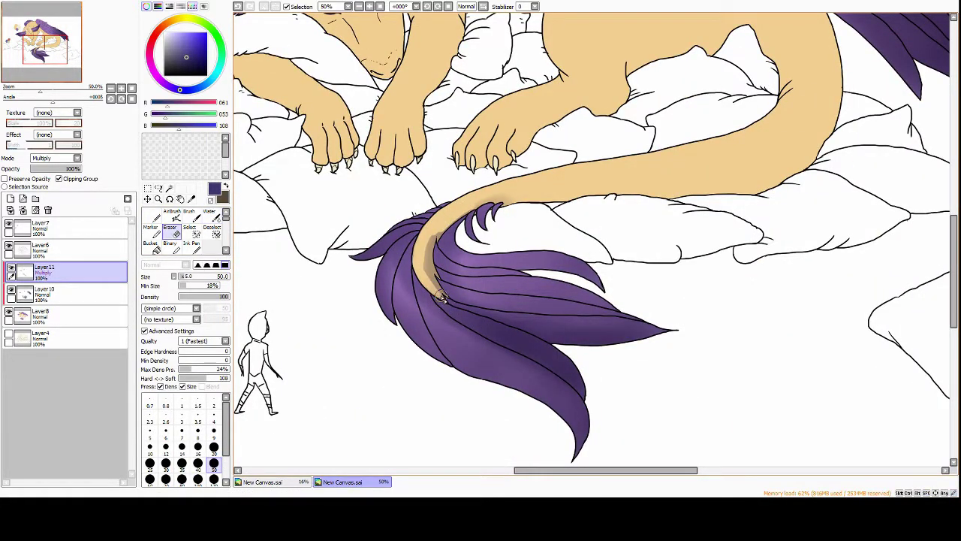
Shade the near wing's feathers in dark blue-purple with the size-100 Water brush
scroll(524, 215, up, 8)
key(e)
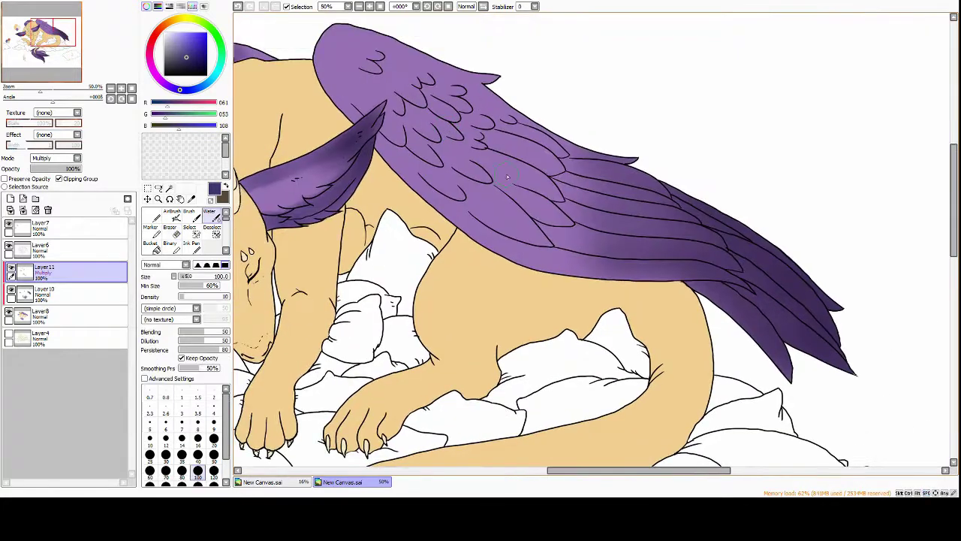
mouse_move(680, 203)
mouse_down()
mouse_move(721, 301)
mouse_move(766, 304)
mouse_up()
mouse_move(473, 225)
mouse_down()
mouse_move(569, 239)
mouse_move(525, 128)
mouse_move(361, 45)
mouse_move(431, 99)
mouse_move(488, 165)
mouse_move(526, 158)
mouse_move(419, 148)
mouse_move(428, 172)
mouse_move(485, 173)
mouse_up()
scroll(526, 158, down, 2)
key(e)
Sample the red swatch and softly shade the head, back, legs and tail at size 100, with the Multiply layer at 88% opacity
scroll(526, 157, up, 1)
alt+click(246, 285)
key(e)
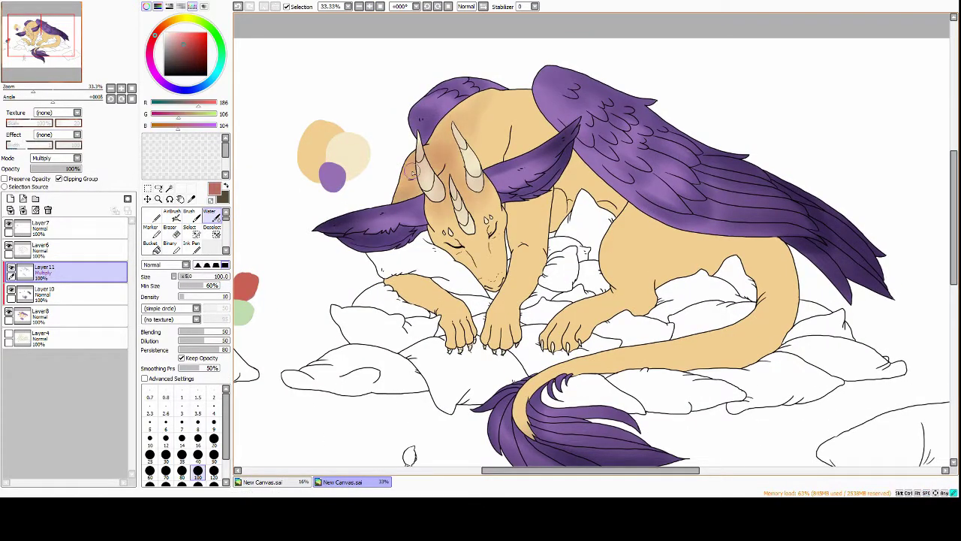
mouse_move(412, 172)
mouse_down()
mouse_move(511, 120)
mouse_move(541, 150)
mouse_move(525, 127)
mouse_move(427, 217)
mouse_move(488, 289)
mouse_move(511, 212)
mouse_up()
drag(80, 168, 75, 168)
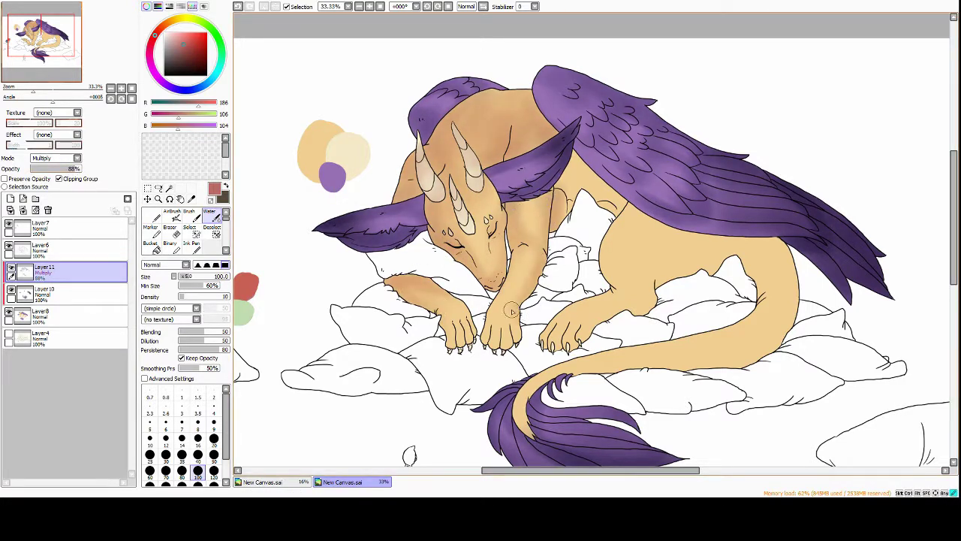
mouse_move(560, 199)
mouse_down()
mouse_move(605, 169)
mouse_move(627, 214)
mouse_move(733, 256)
mouse_move(785, 259)
mouse_move(781, 323)
mouse_move(744, 356)
mouse_move(608, 375)
mouse_up()
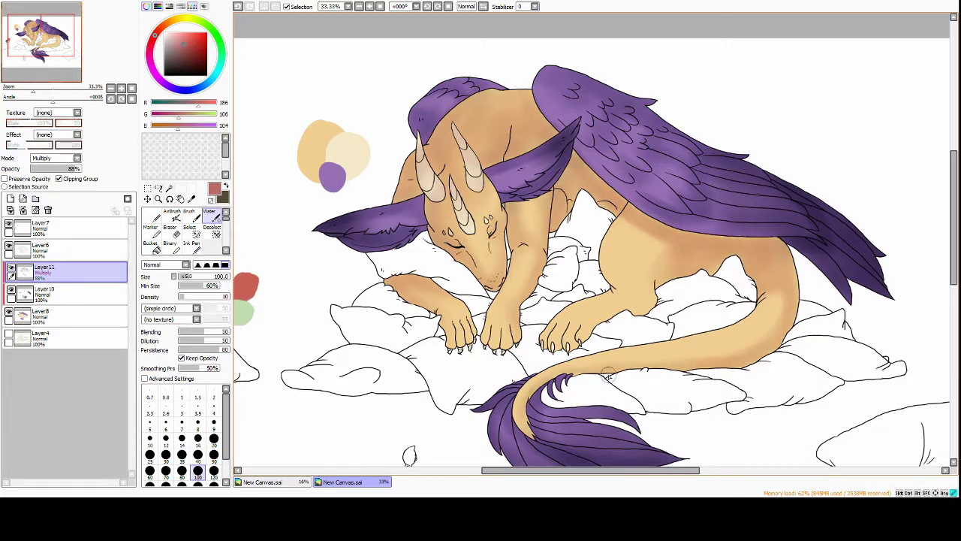
key(ctrl+minus)
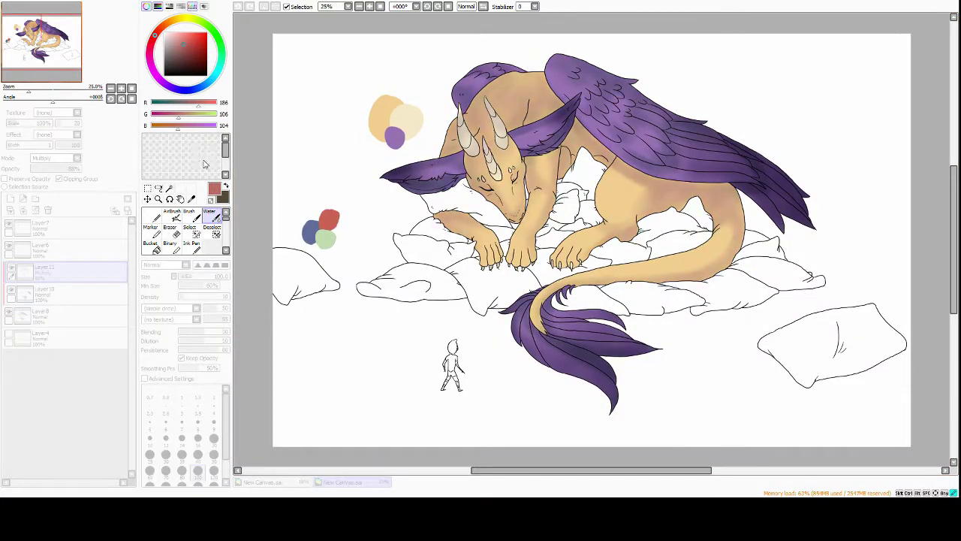
Try different hues for the creature's base colours on Layer8 with a Hue/Saturation adjustment
click(45, 314)
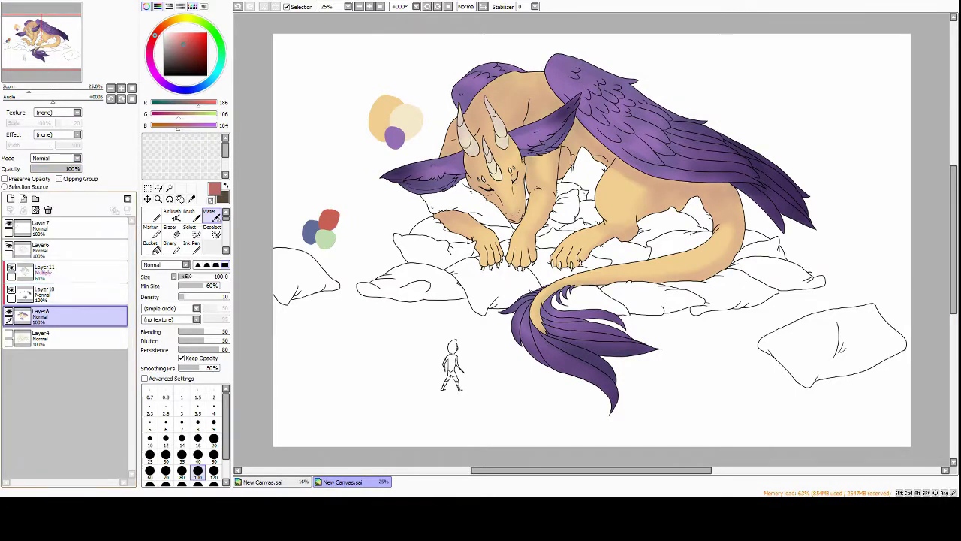
key(ctrl+u)
drag(208, 141, 237, 149)
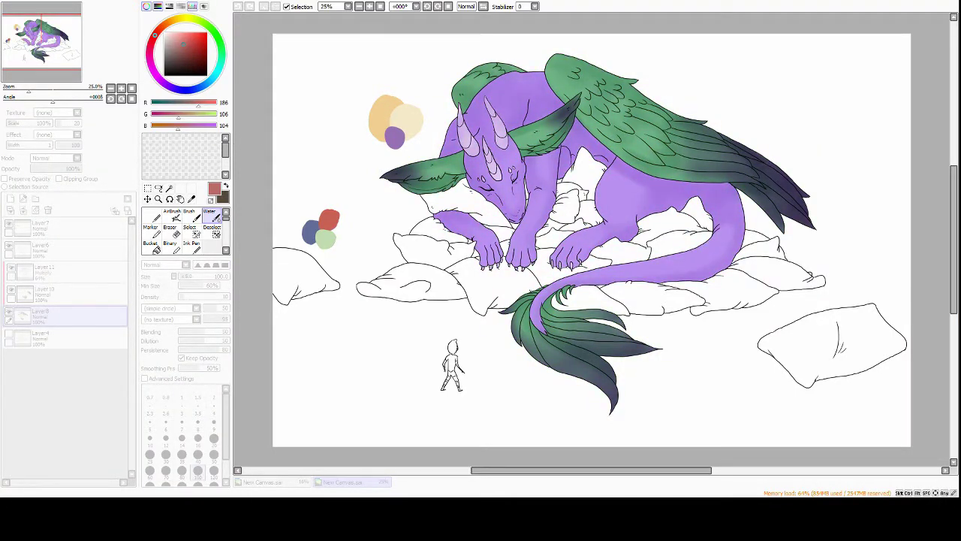
drag(152, 130, 118, 153)
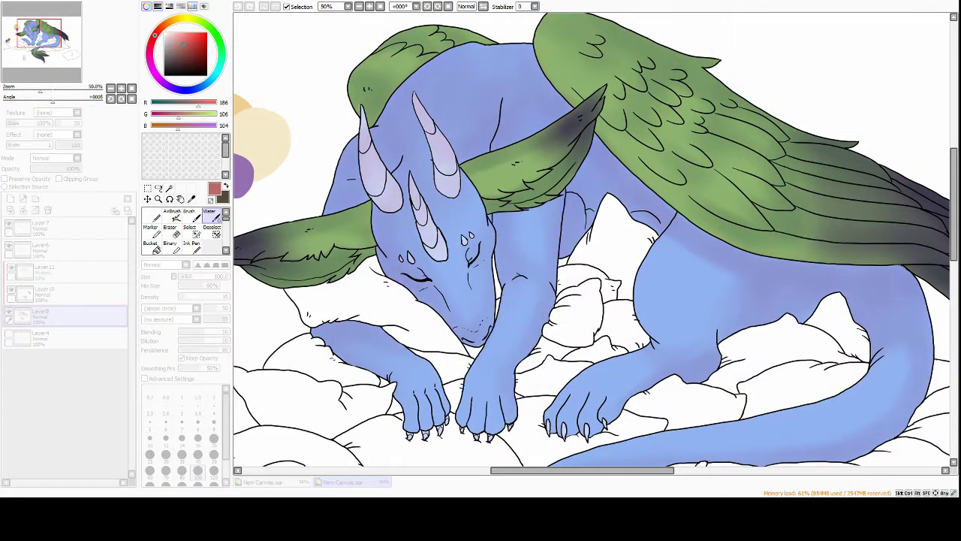
scroll(378, 257, down, 2)
scroll(378, 257, up, 1)
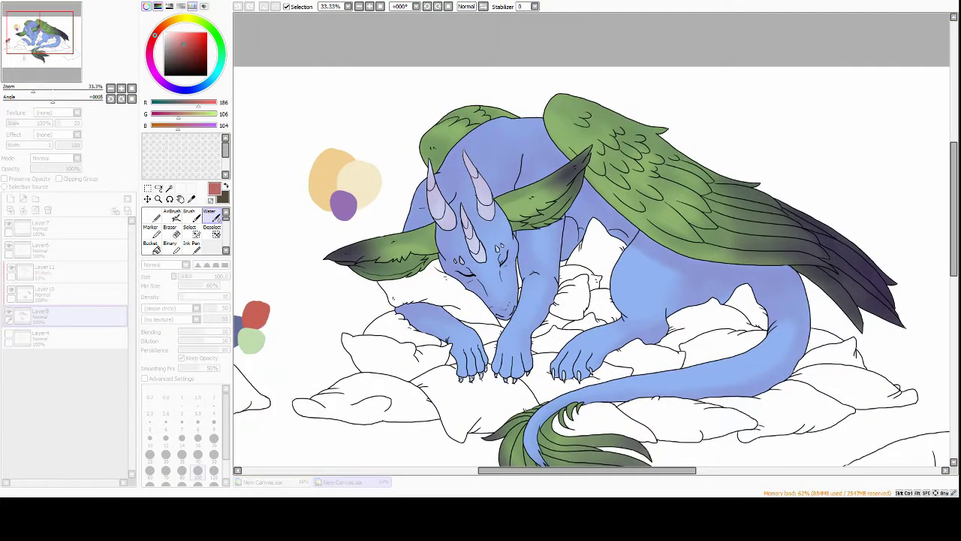
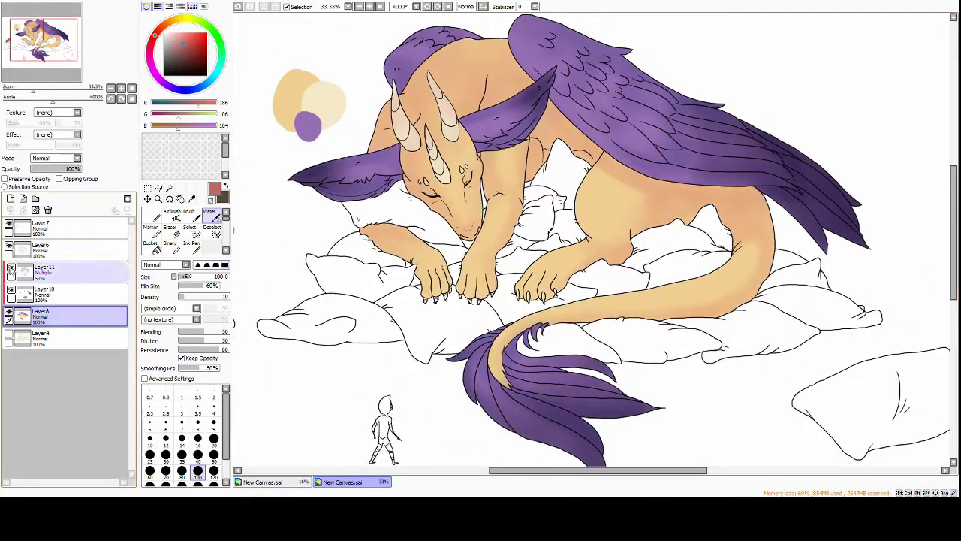
Erase the reddish shading from the horns on Layer11 with a size-15 eraser
click(45, 272)
click(175, 214)
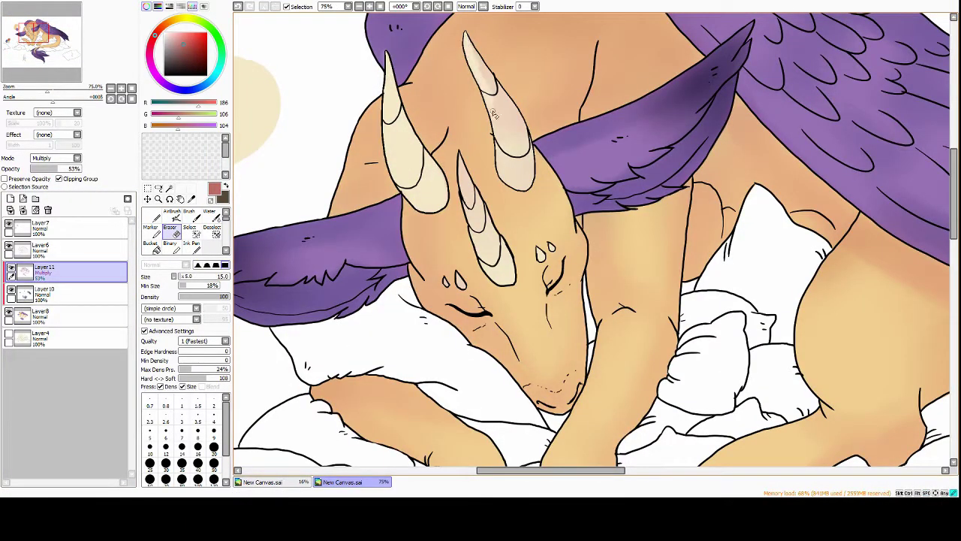
drag(526, 185, 517, 120)
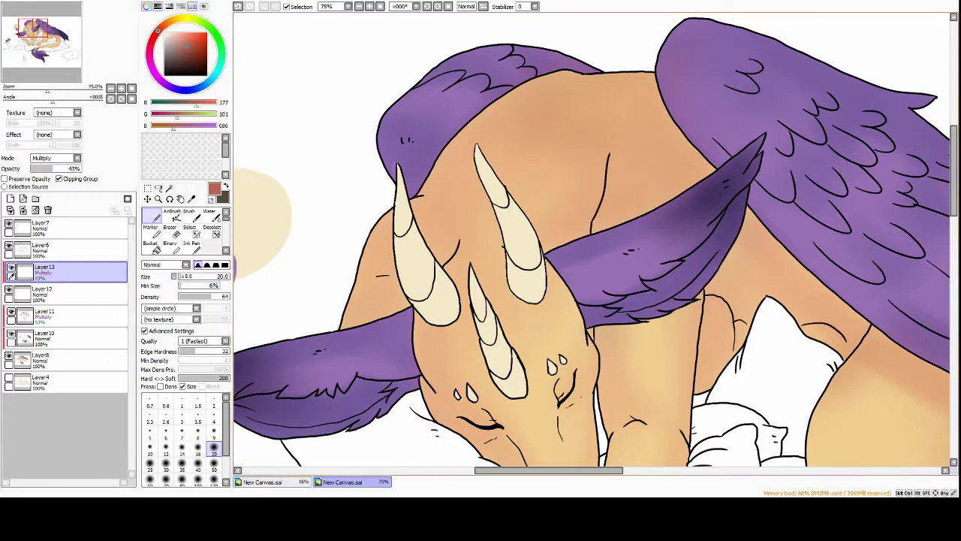
Paint reddish-brown shadows on the back, shoulder and neck at size 20 on a new clipped Multiply layer at 28% opacity
mouse_move(422, 170)
mouse_down()
mouse_move(458, 161)
mouse_move(570, 76)
mouse_up()
scroll(570, 75, down, 2)
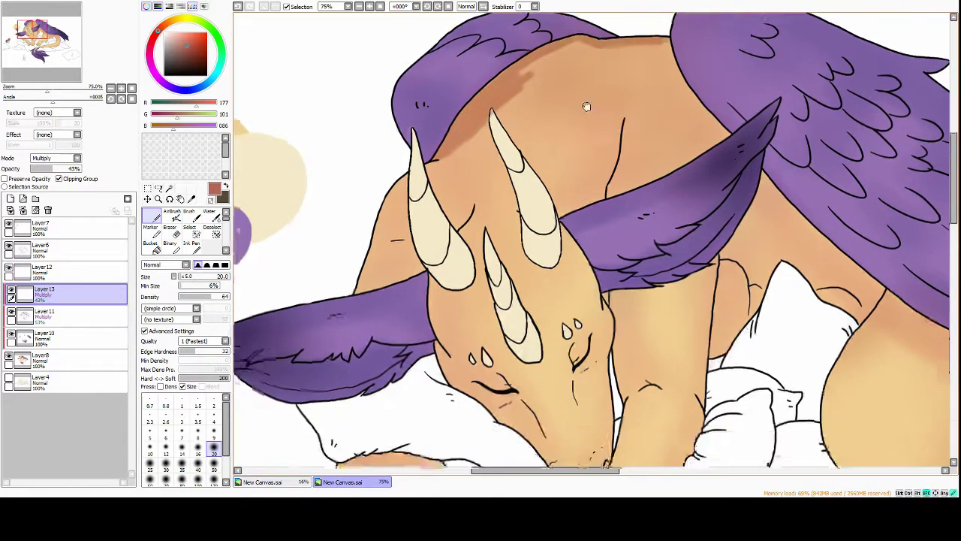
mouse_move(617, 134)
mouse_down()
mouse_move(569, 65)
mouse_move(593, 172)
mouse_move(593, 68)
mouse_move(601, 150)
mouse_up()
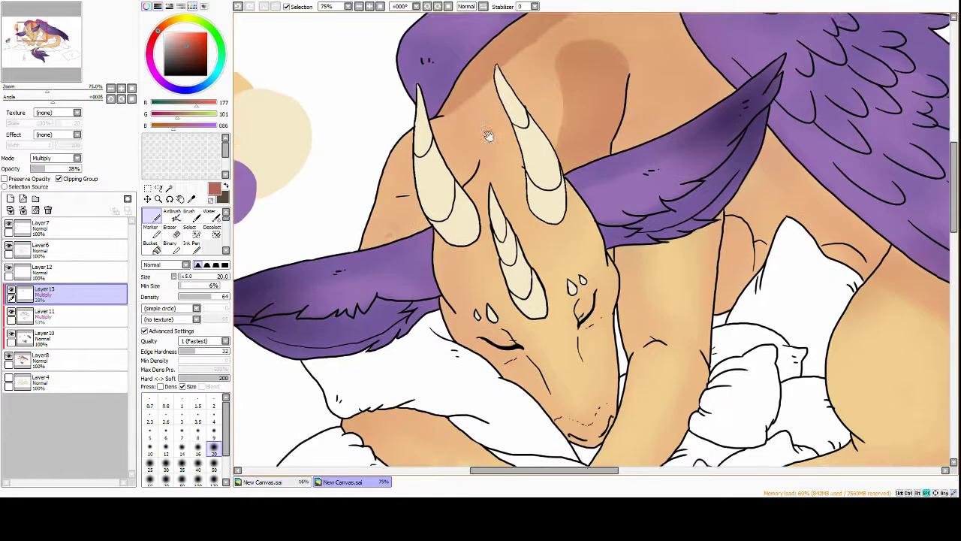
drag(443, 169, 485, 183)
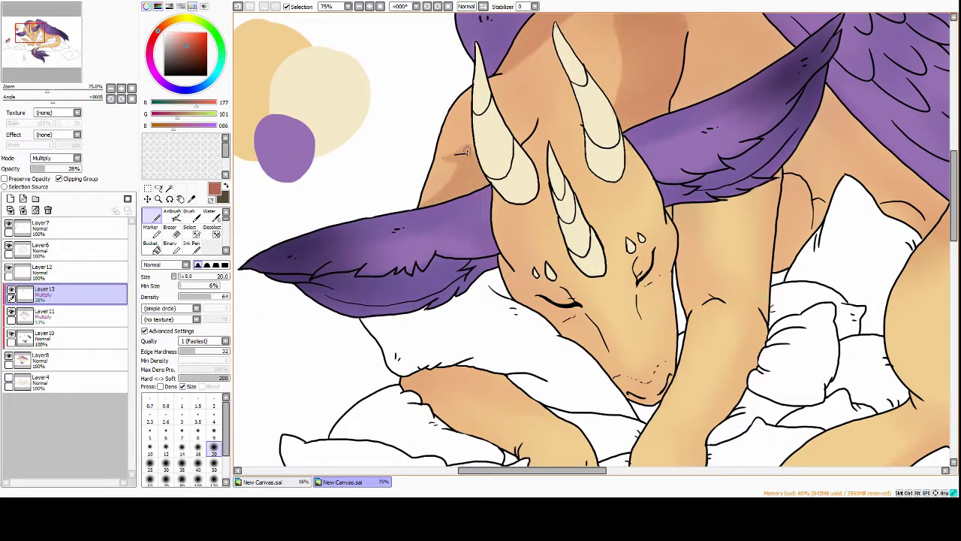
mouse_move(515, 63)
mouse_down()
mouse_move(521, 84)
mouse_move(506, 139)
mouse_up()
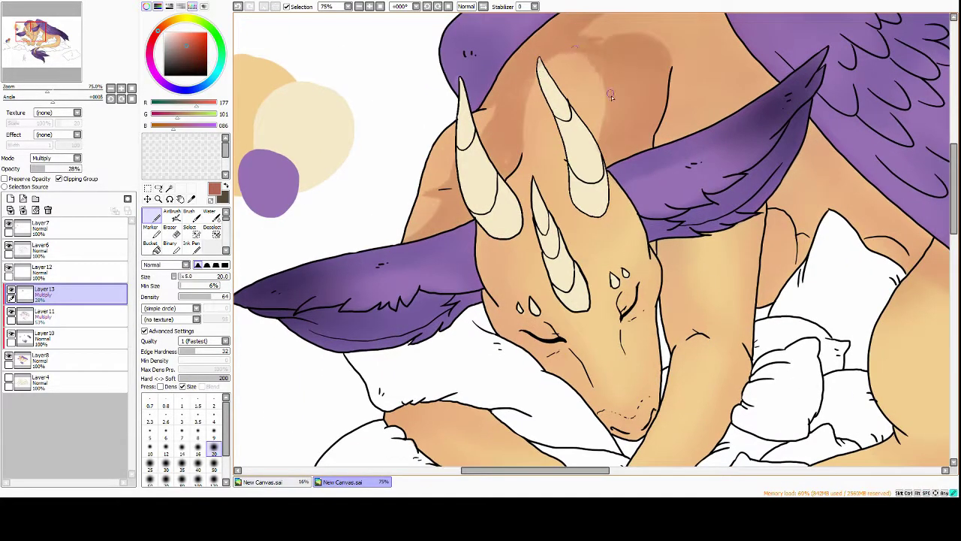
drag(612, 95, 593, 158)
Paint reddish-brown shadows along the far front leg and between its toes at size 20
scroll(593, 158, down, 5)
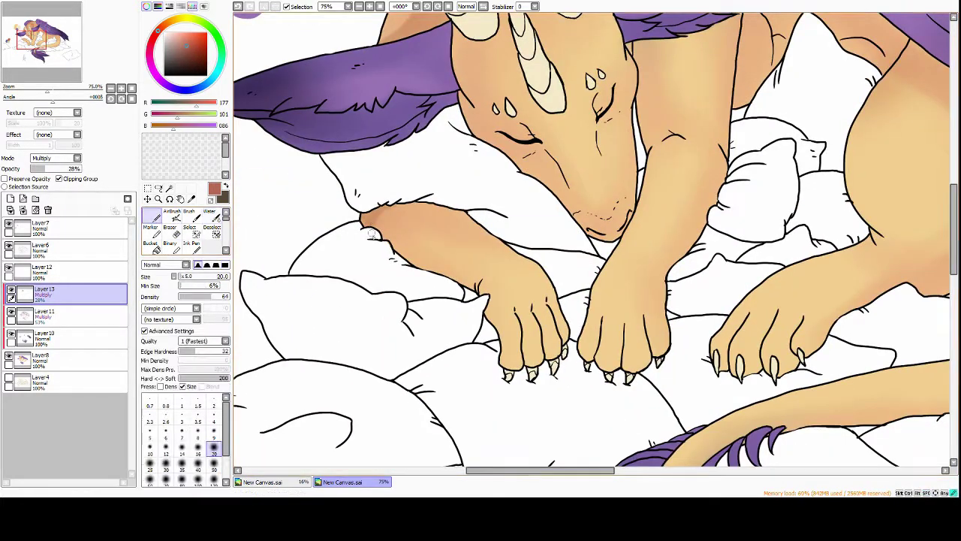
mouse_move(389, 228)
mouse_down()
mouse_move(447, 249)
mouse_move(484, 278)
mouse_up()
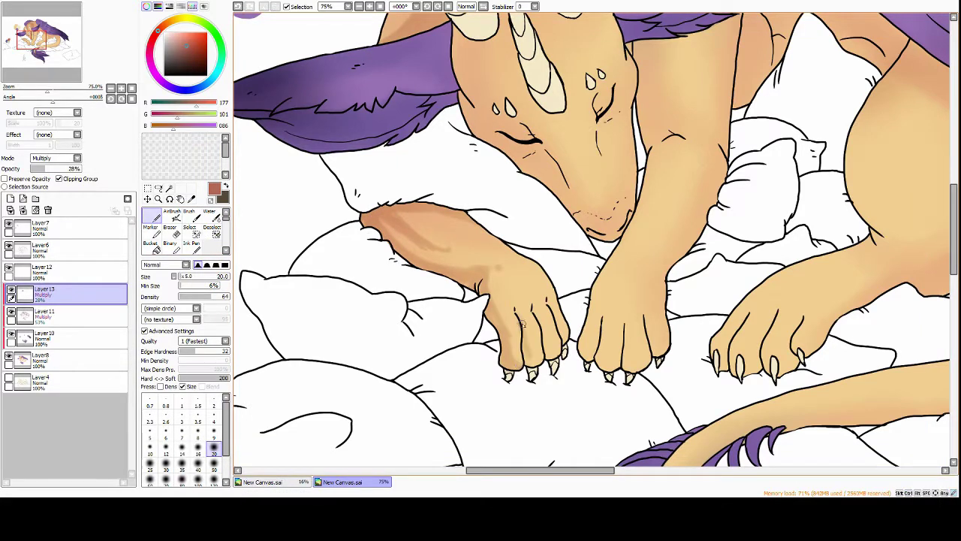
mouse_move(432, 237)
mouse_down()
mouse_move(429, 230)
mouse_move(473, 255)
mouse_up()
Soften the shadow edges on the neck and back with a size-70 eraser at density 7
scroll(434, 203, up, 5)
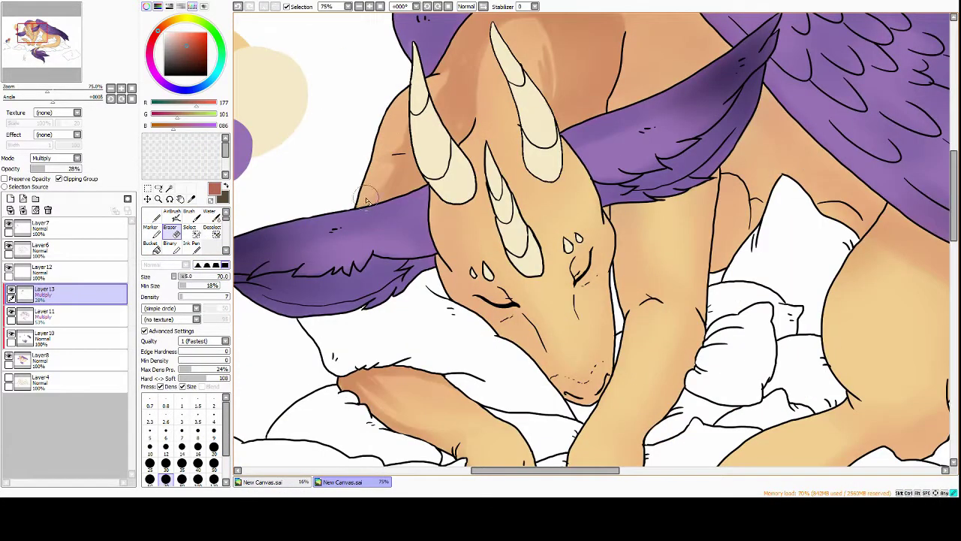
drag(460, 138, 501, 204)
key(e)
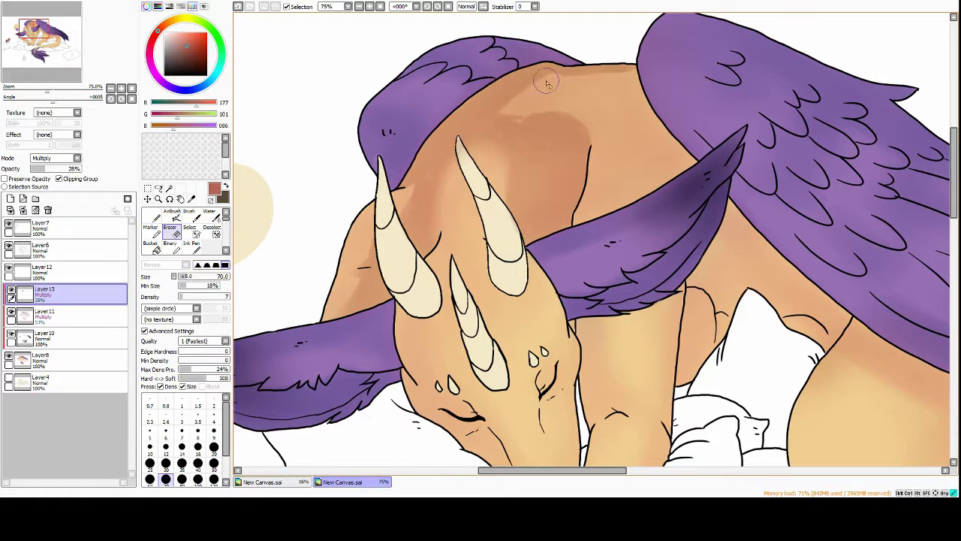
drag(547, 84, 518, 113)
Paint reddish-brown shadows on the face around the horns, eyes and muzzle at size 20 on Layer13
key(n)
scroll(489, 152, down, 4)
scroll(490, 153, up, 4)
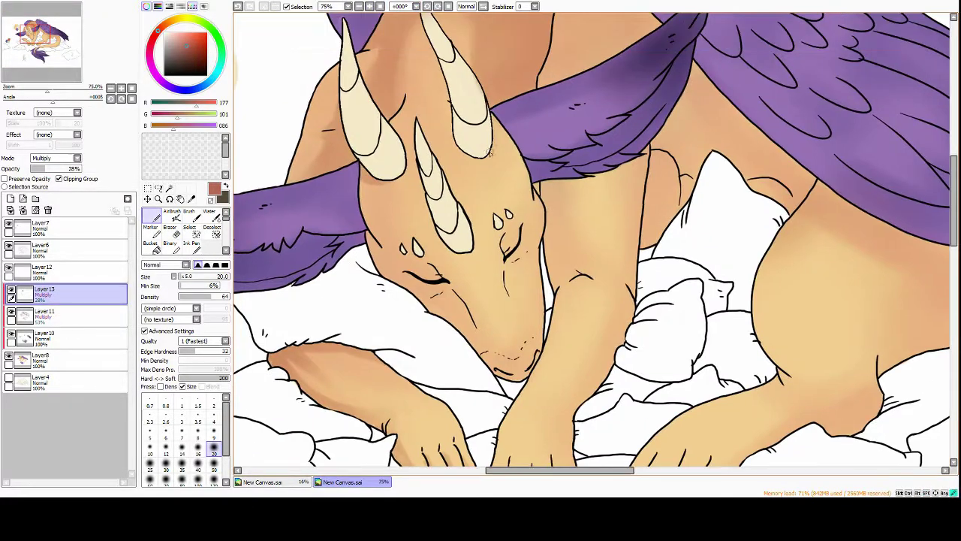
scroll(489, 153, down, 2)
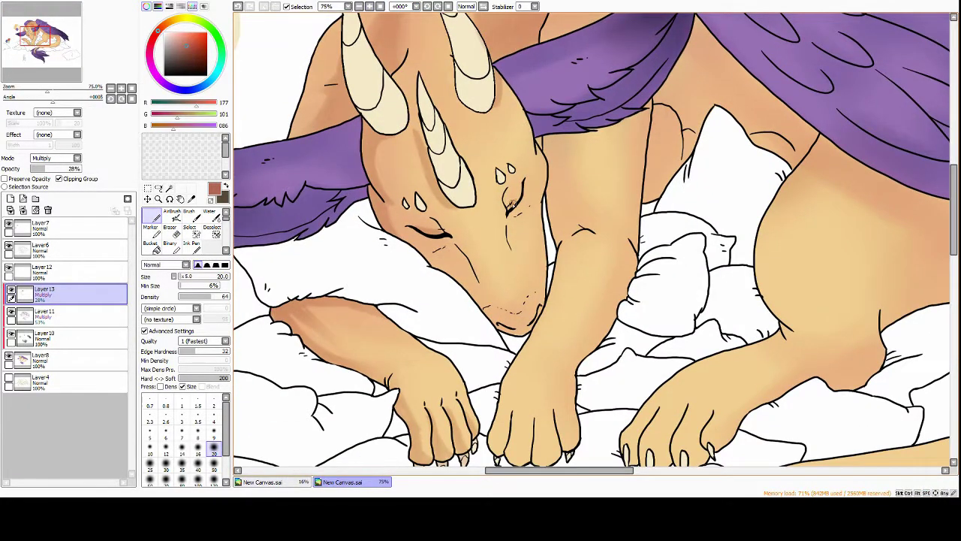
scroll(464, 265, down, 1)
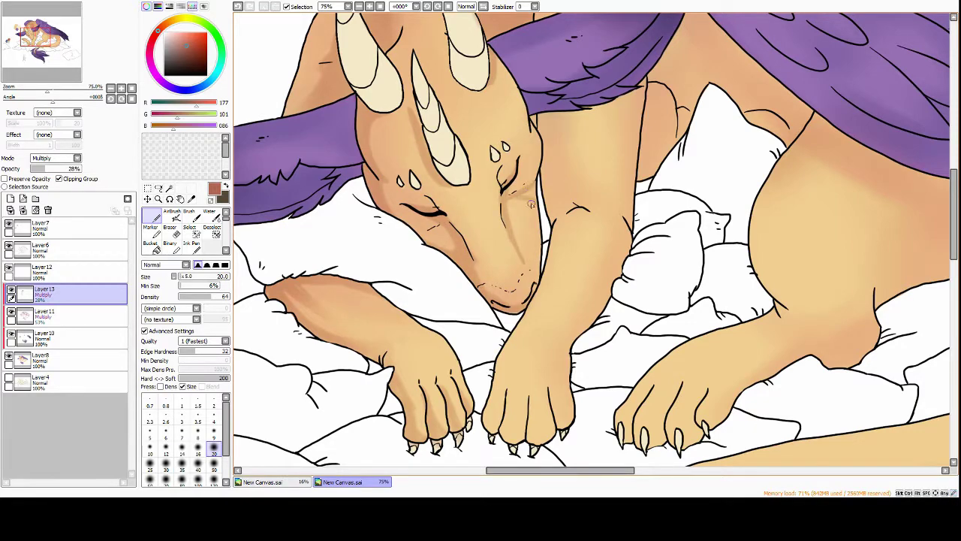
key(e)
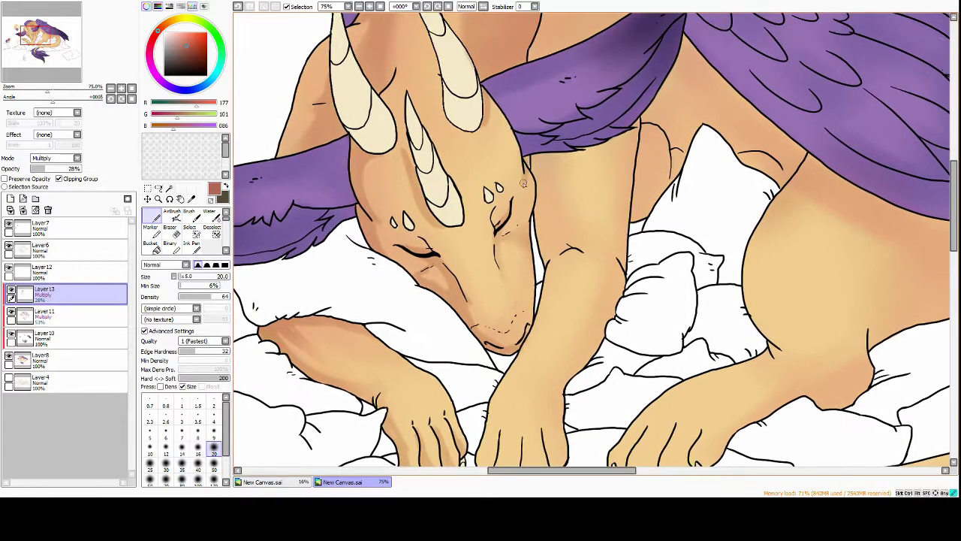
key(n)
Paint reddish-brown shadows between the toes and along the forearm, elbow and upper part of the near front leg
scroll(526, 186, up, 1)
scroll(495, 321, down, 6)
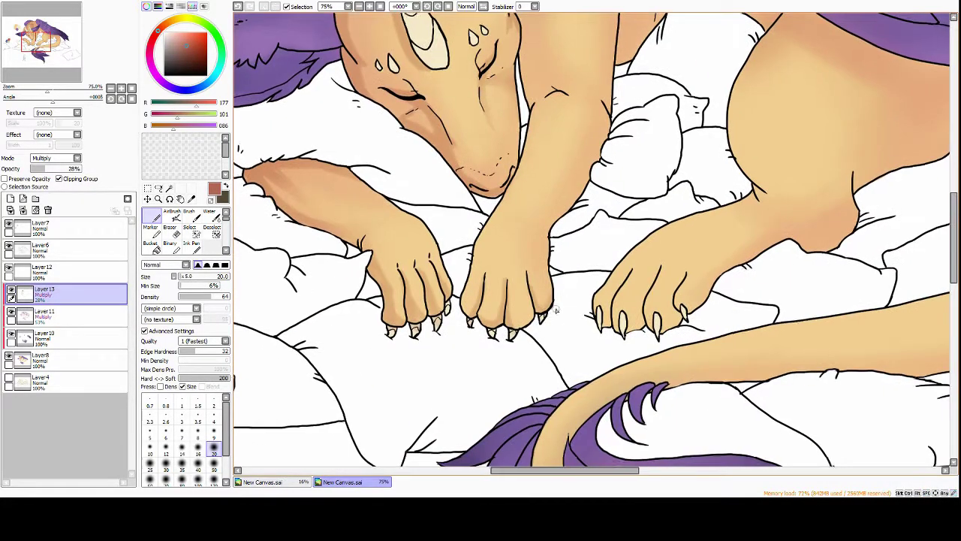
scroll(525, 286, up, 2)
scroll(541, 226, up, 2)
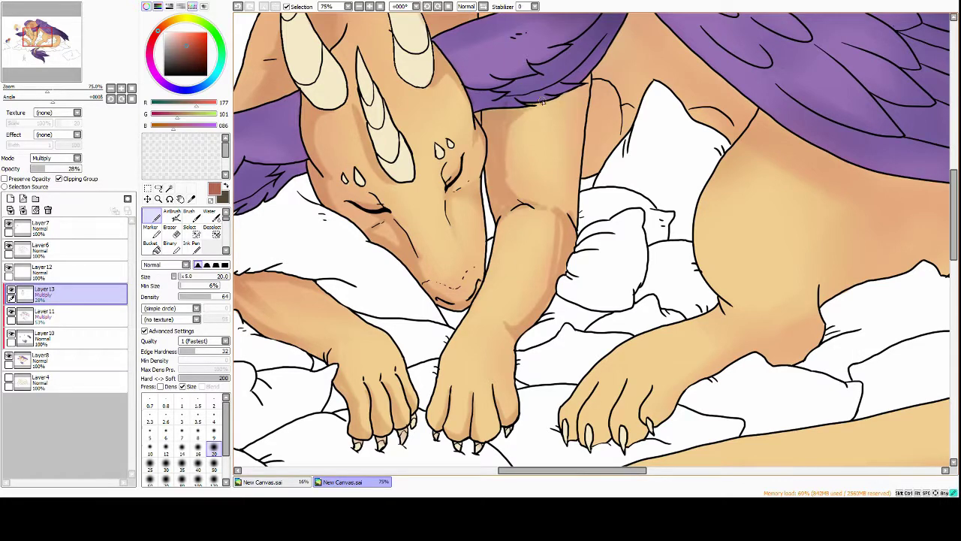
drag(522, 116, 506, 171)
Recolour the rounded body patches behind the near front leg in pale cream on Layer8 at density 100
click(42, 359)
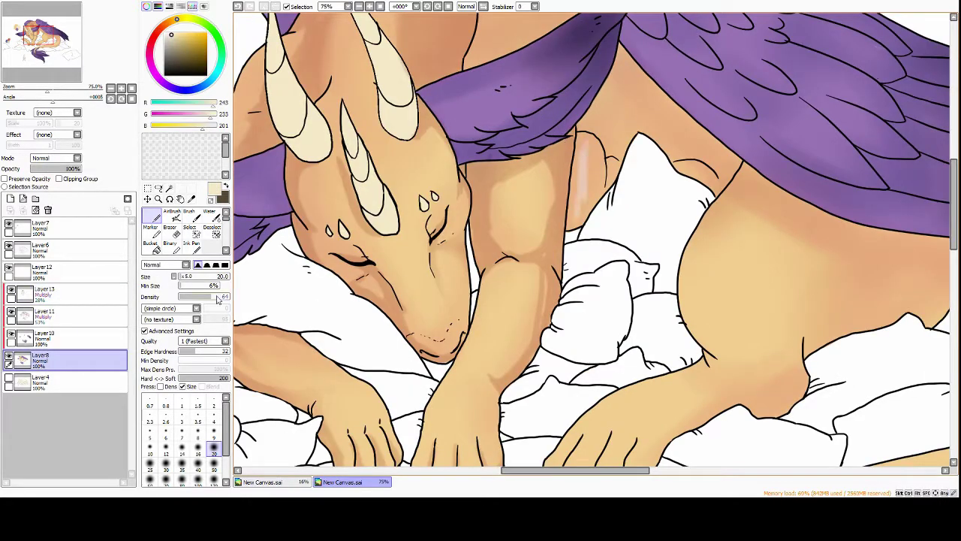
mouse_move(571, 232)
mouse_down()
mouse_move(572, 159)
mouse_move(573, 168)
mouse_up()
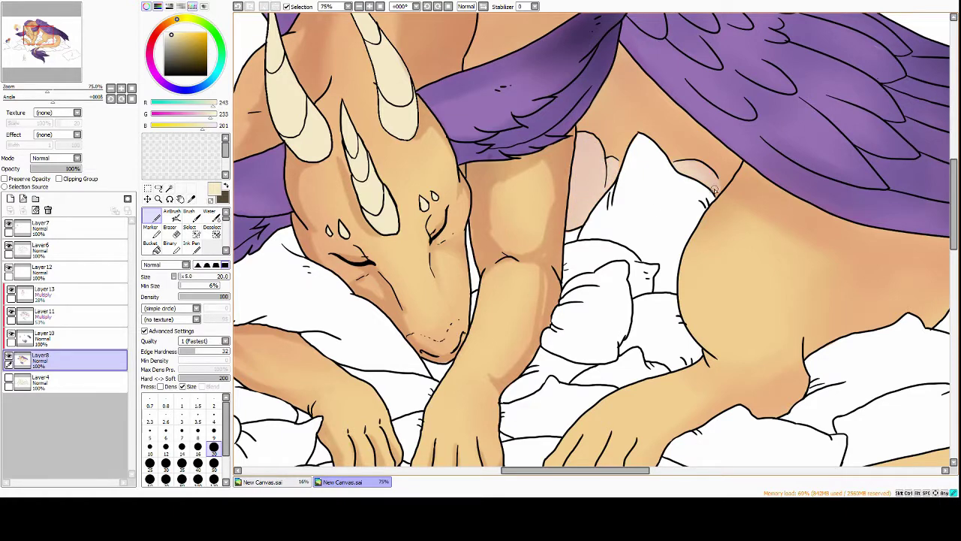
Return to Layer13 and paint reddish-brown shadows over the back and shoulder between the horns and near wing at size 20
click(42, 291)
click(186, 45)
click(212, 297)
scroll(459, 80, up, 3)
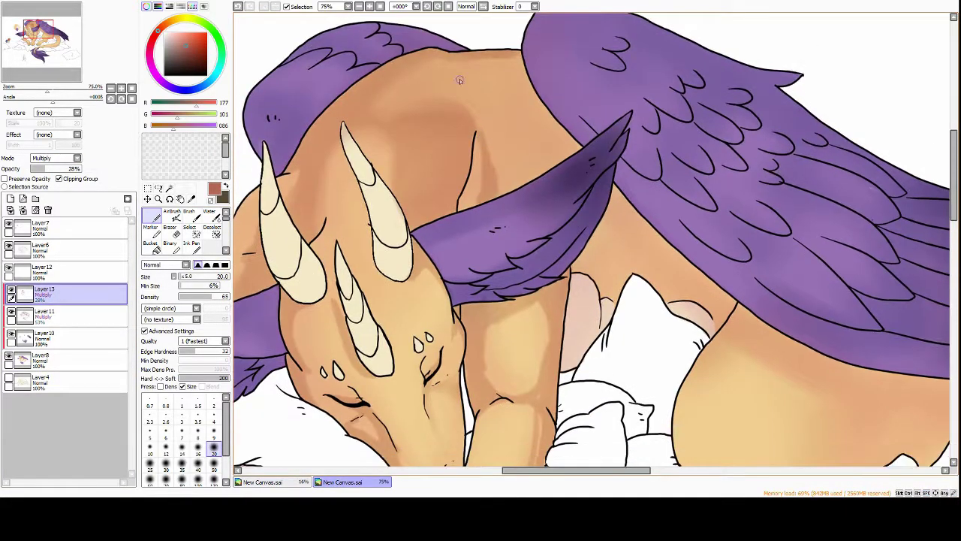
drag(460, 80, 525, 143)
drag(577, 86, 489, 196)
drag(571, 285, 482, 168)
drag(518, 127, 481, 248)
mouse_move(525, 217)
mouse_down()
mouse_move(528, 98)
mouse_move(586, 196)
mouse_up()
drag(601, 112, 571, 211)
drag(571, 210, 495, 165)
Paint reddish-brown shadows on the haunch below the wing, along the belly and at the tail base at size 40
drag(751, 300, 679, 270)
key(bracketleft)
key(bracketleft)
drag(571, 293, 705, 256)
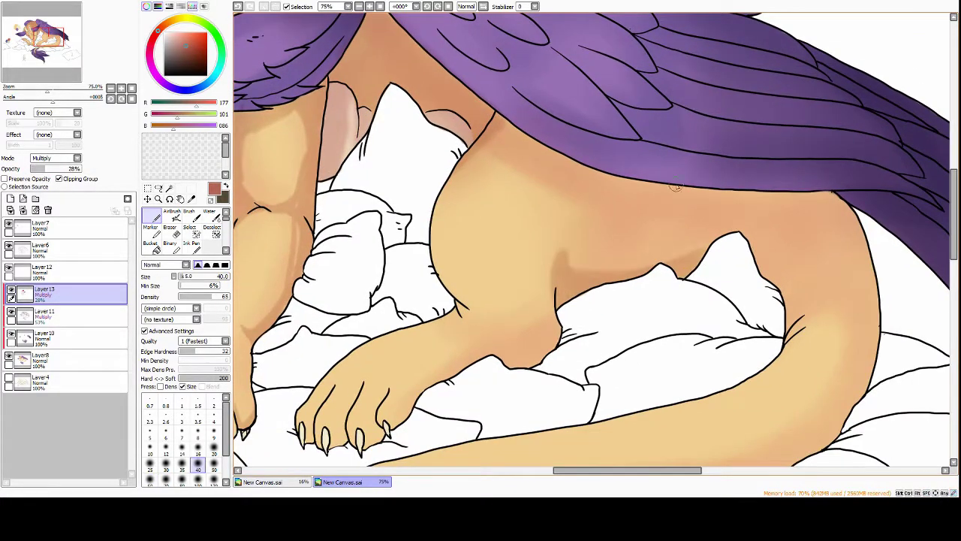
drag(676, 188, 525, 150)
mouse_move(601, 176)
mouse_down()
mouse_move(796, 196)
mouse_move(736, 120)
mouse_up()
drag(796, 135, 691, 146)
drag(728, 251, 762, 221)
drag(751, 173, 706, 196)
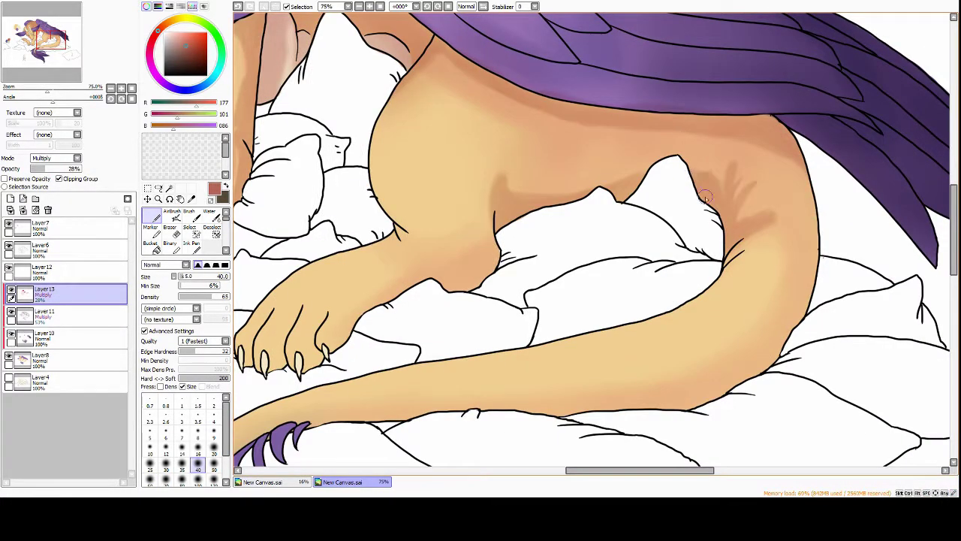
Shade the hind leg's heel and the tail's underside with a smaller brush, and lower Layer13's opacity to 24%
mouse_move(529, 168)
mouse_down()
mouse_move(679, 141)
mouse_move(701, 123)
mouse_up()
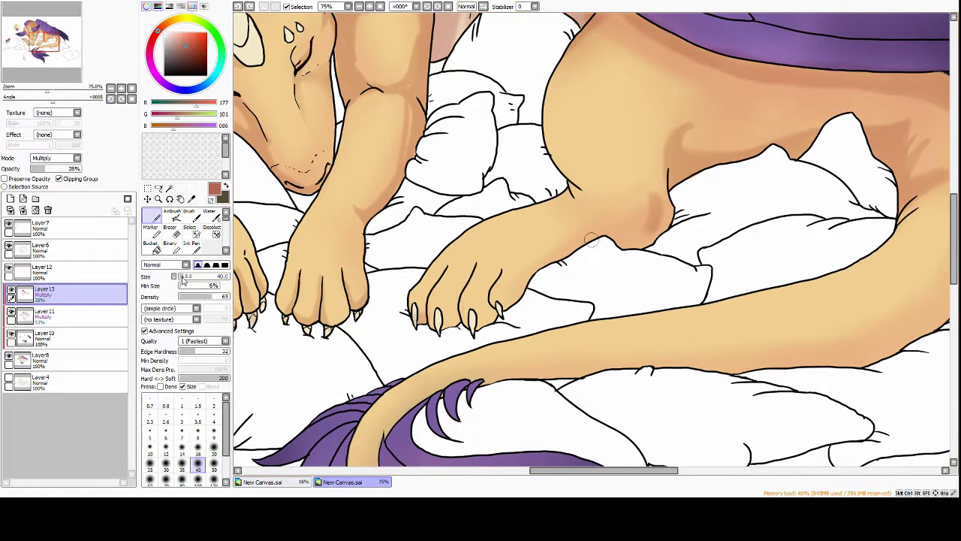
key(bracketleft)
key(bracketleft)
key(bracketleft)
mouse_move(496, 376)
mouse_down()
mouse_move(479, 365)
mouse_move(463, 225)
mouse_move(283, 263)
mouse_move(226, 315)
mouse_up()
scroll(481, 240, down, 3)
scroll(493, 86, up, 2)
Soften the body shadow edges on Layer13 with a size-70 eraser at density 7
key(e)
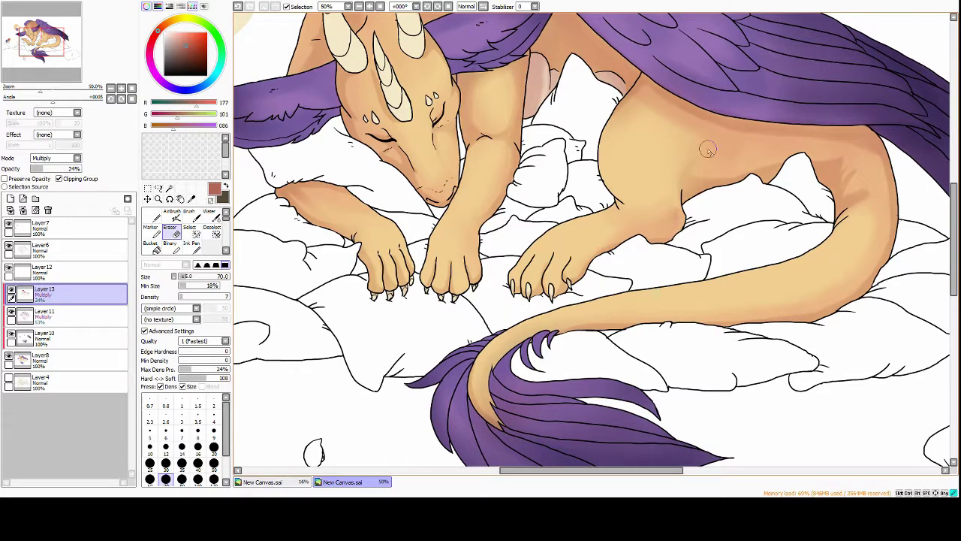
drag(373, 75, 406, 191)
scroll(481, 240, down, 3)
scroll(480, 241, up, 3)
Paint dark-blue shadows (RGB 38, 43, 93) and small dapples on both purple ears at size 25 on Layer13
key(n)
scroll(480, 241, up, 1)
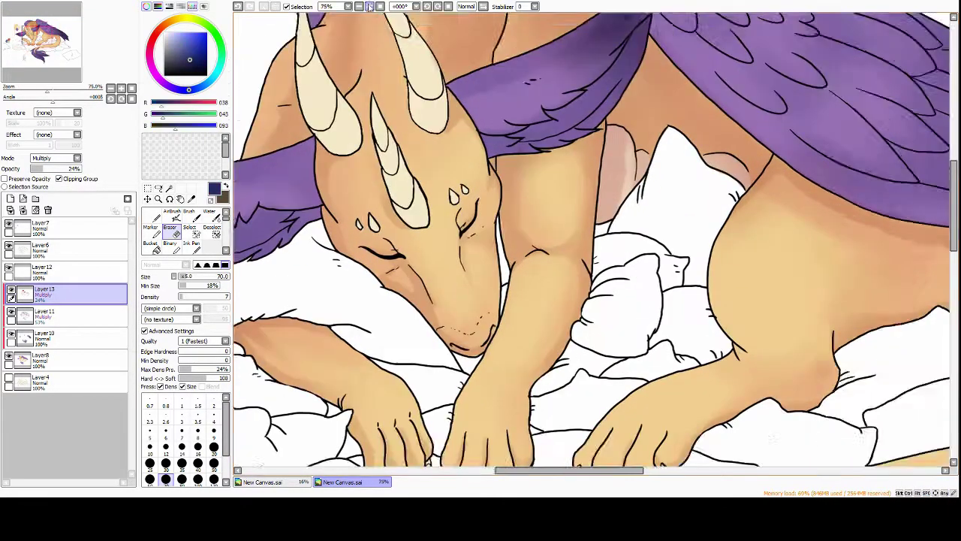
drag(375, 248, 429, 254)
drag(376, 161, 474, 154)
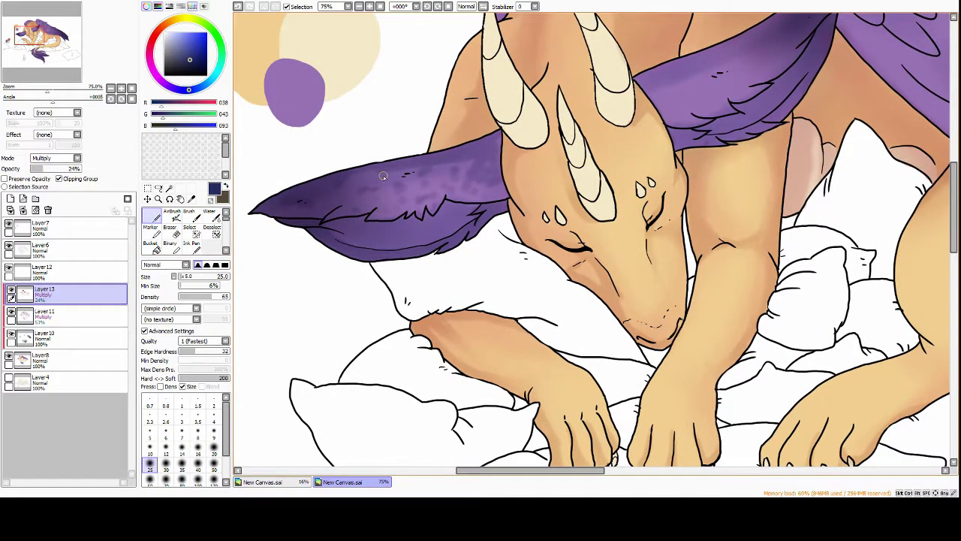
drag(383, 176, 644, 108)
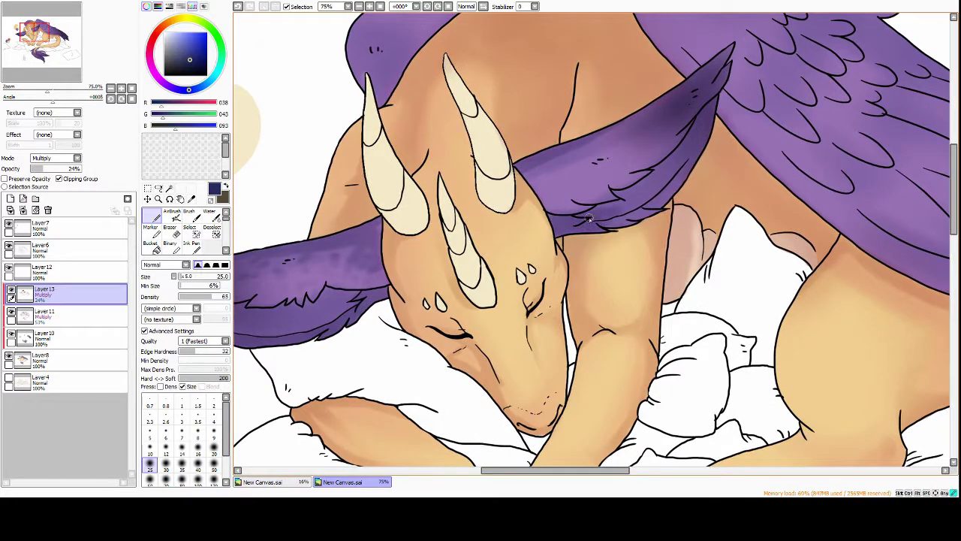
drag(590, 219, 600, 196)
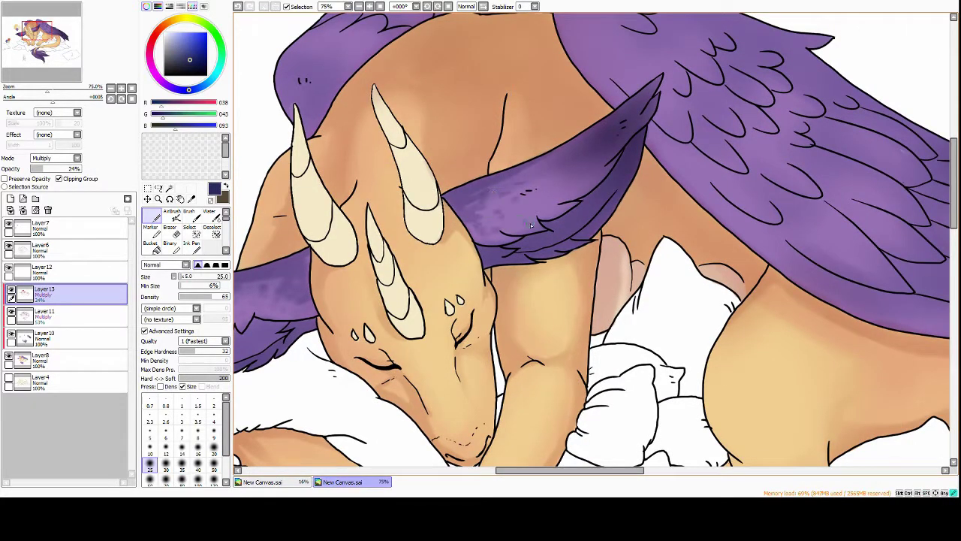
mouse_move(369, 67)
mouse_down()
mouse_move(437, 153)
mouse_move(437, 93)
mouse_move(554, 97)
mouse_up()
Paint dark-blue shadows along the near wing's upper edge and beneath its short overlapping feathers at size 25
drag(385, 214, 121, 214)
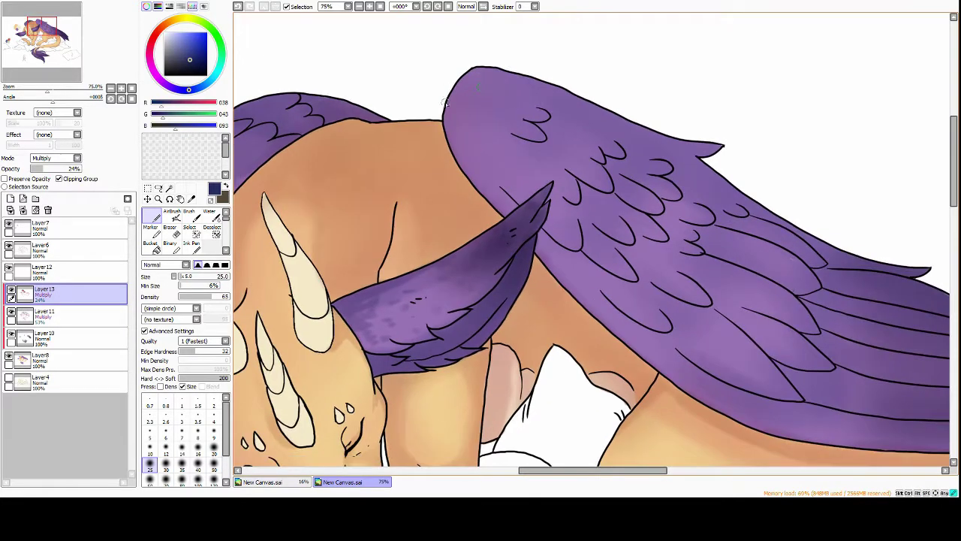
mouse_move(382, 44)
mouse_down()
mouse_move(517, 82)
mouse_move(673, 181)
mouse_up()
drag(568, 177, 505, 112)
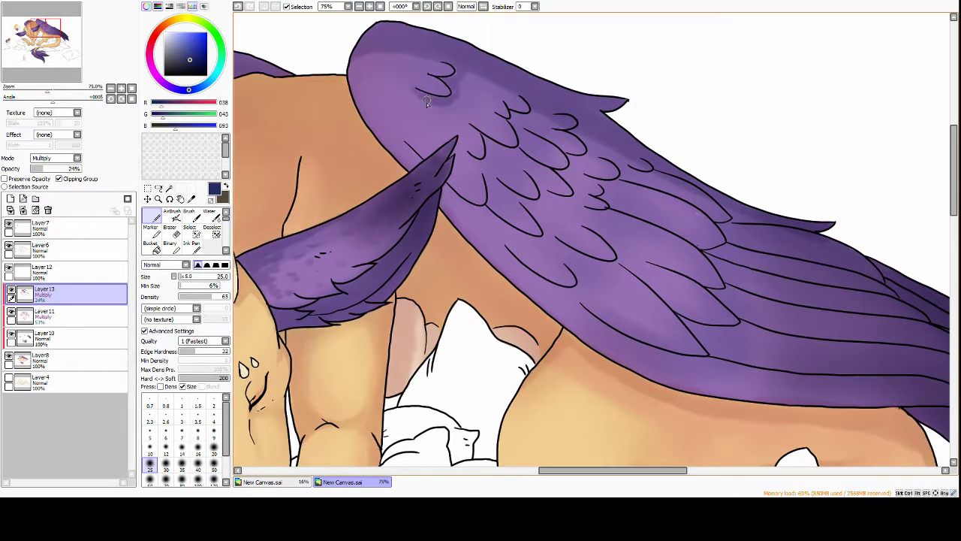
drag(565, 127, 533, 120)
drag(572, 186, 567, 177)
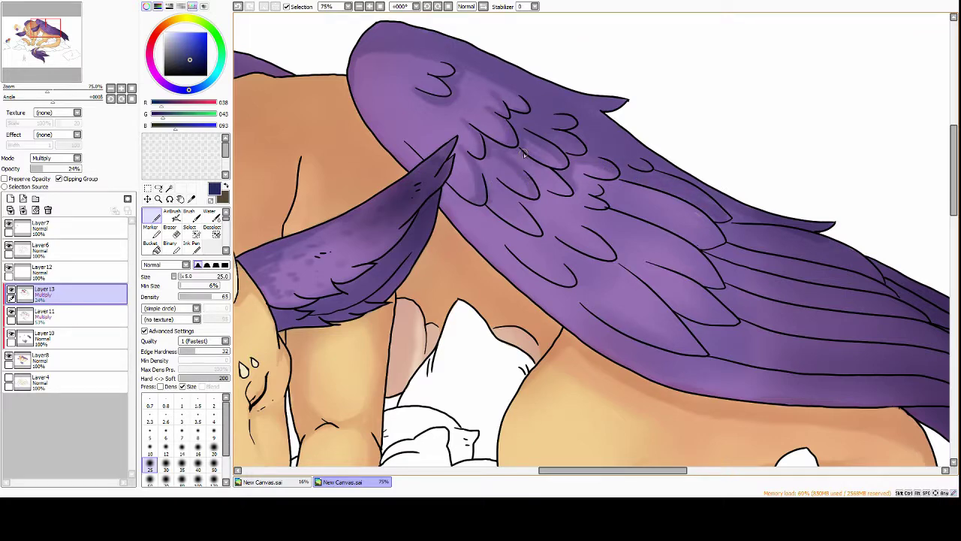
mouse_move(566, 275)
mouse_down()
mouse_move(536, 218)
mouse_move(607, 254)
mouse_up()
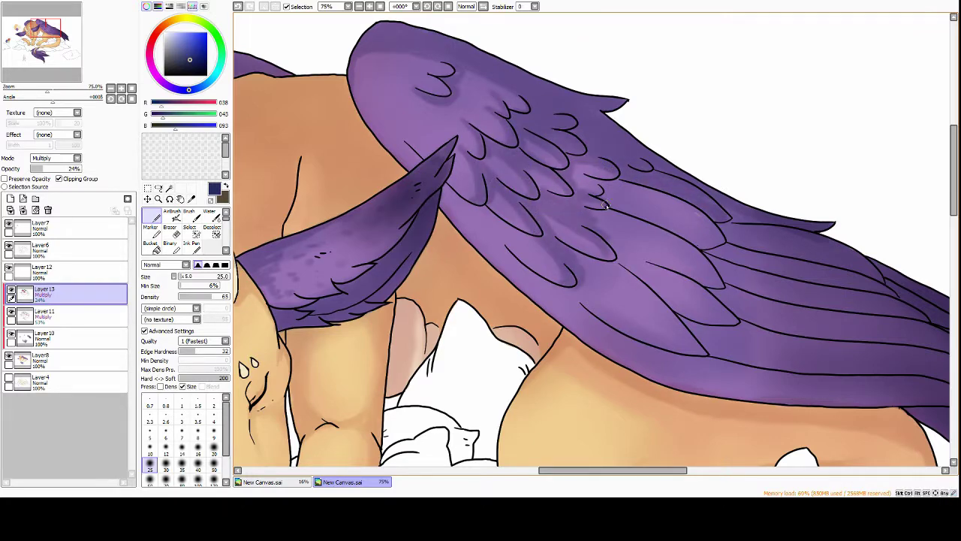
drag(605, 205, 541, 126)
drag(495, 218, 573, 289)
drag(509, 203, 564, 199)
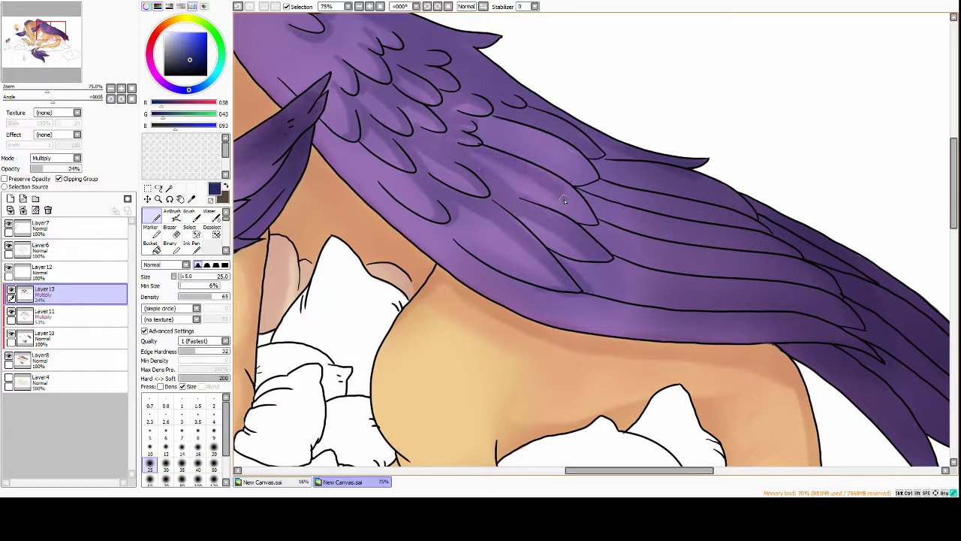
Paint dark-blue shadows between the near wing's long flight feathers down to their tips at size 25
scroll(522, 153, up, 1)
scroll(532, 191, down, 2)
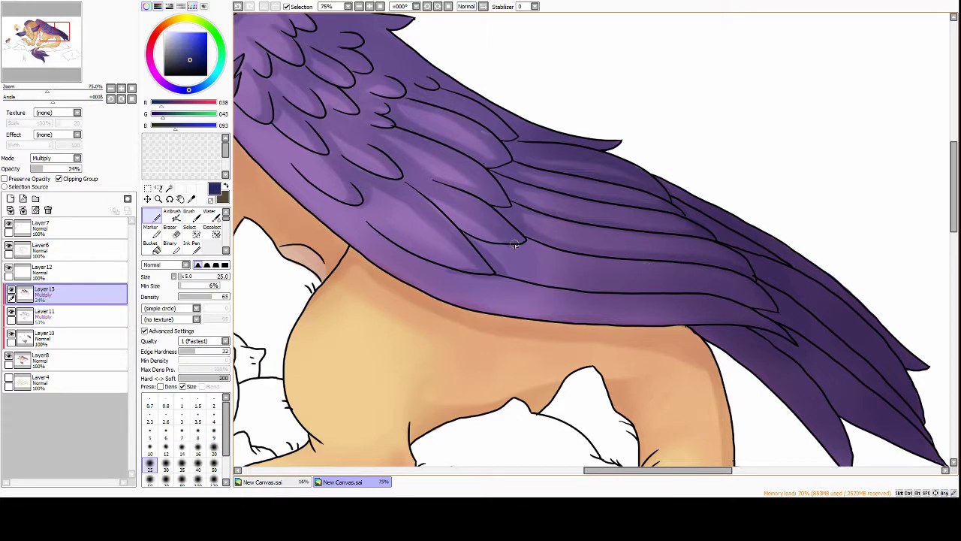
scroll(399, 242, down, 1)
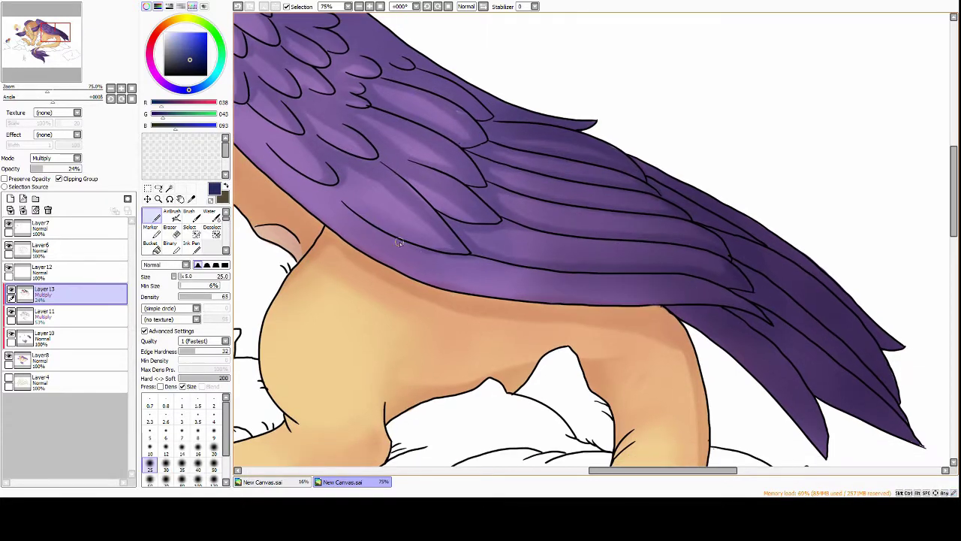
scroll(611, 276, down, 2)
scroll(674, 345, up, 1)
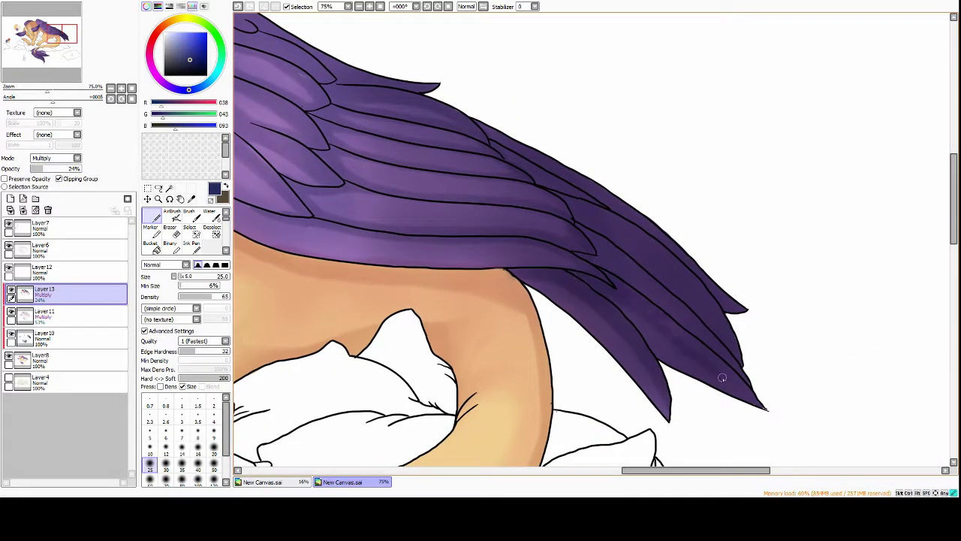
mouse_move(600, 253)
mouse_down()
mouse_move(605, 291)
mouse_move(663, 328)
mouse_up()
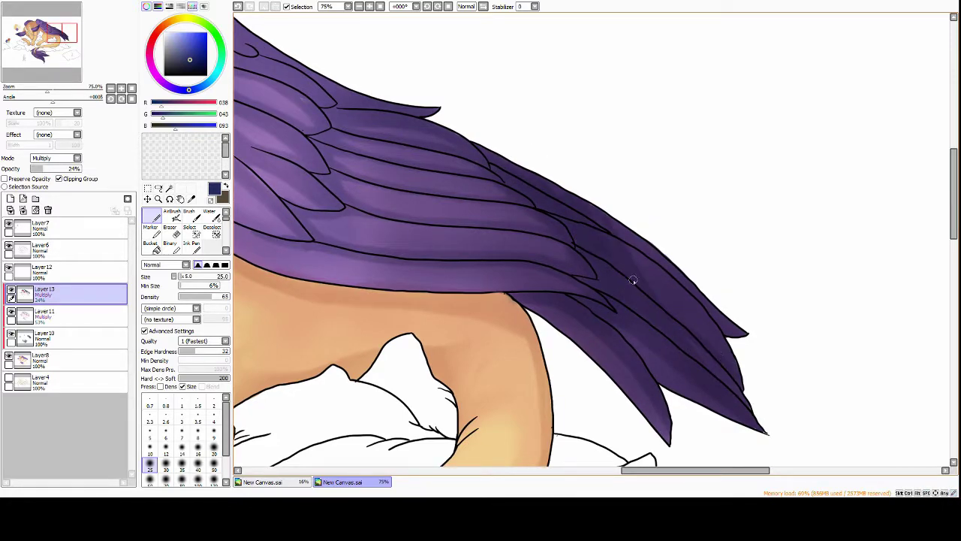
Paint dark-blue shadows along the edges and overlaps of the tail tuft's feathers at size 25
scroll(698, 301, down, 3)
scroll(485, 85, up, 4)
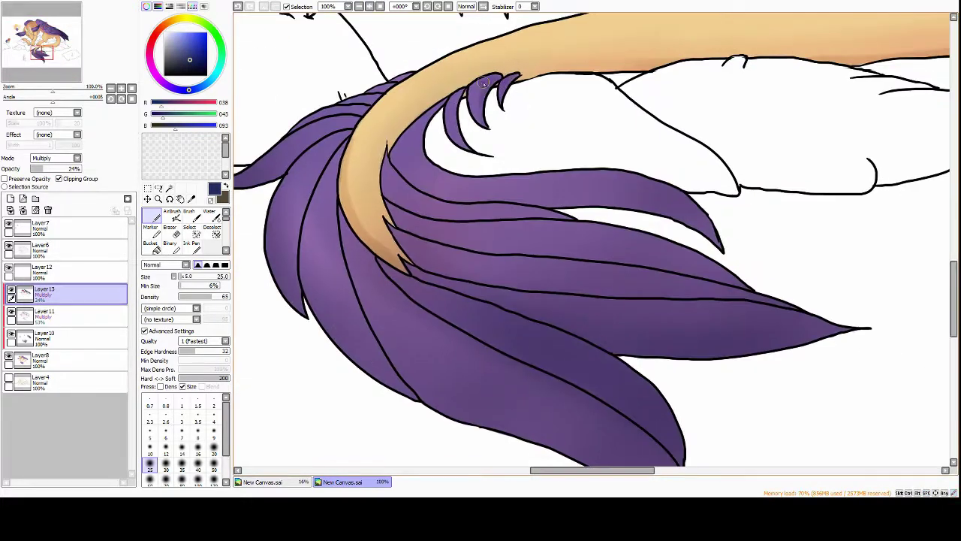
mouse_move(396, 156)
mouse_down()
mouse_move(490, 207)
mouse_move(664, 247)
mouse_up()
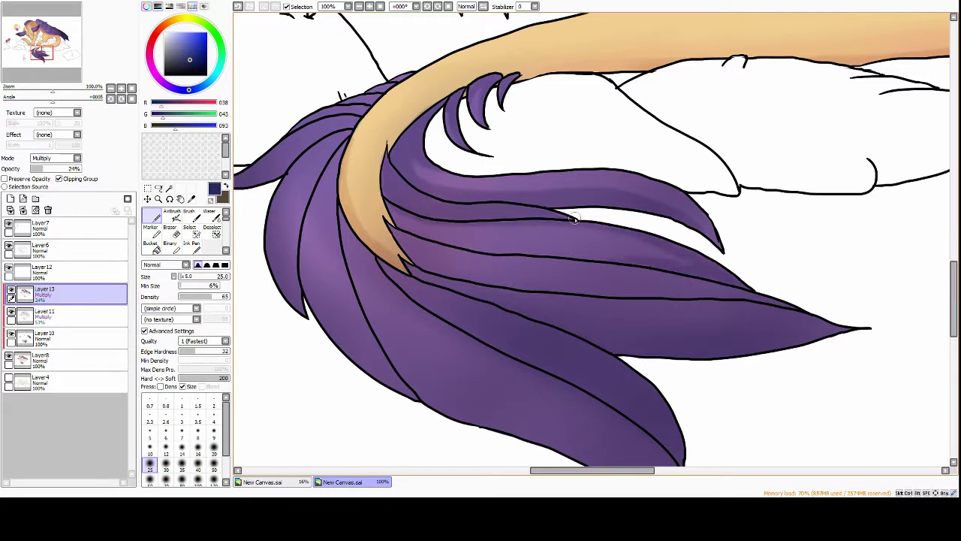
drag(391, 259, 710, 289)
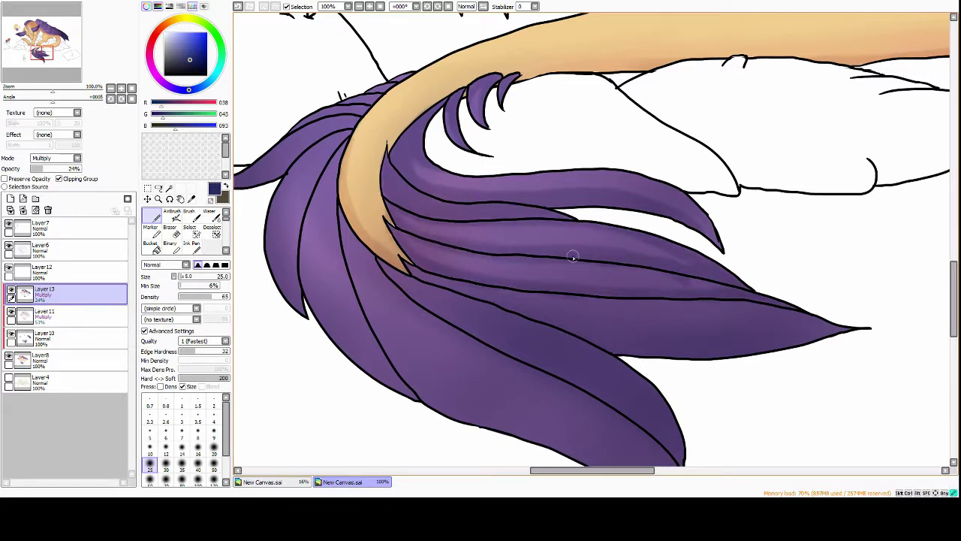
mouse_move(358, 109)
mouse_down()
mouse_move(490, 177)
mouse_move(512, 147)
mouse_up()
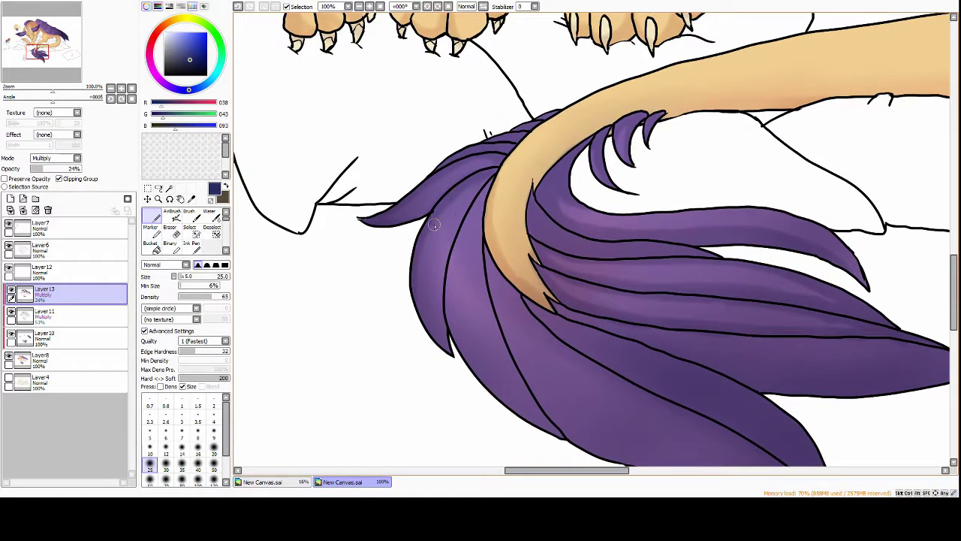
drag(484, 180, 440, 293)
drag(499, 206, 473, 349)
mouse_move(481, 300)
mouse_down()
mouse_move(427, 182)
mouse_move(455, 214)
mouse_up()
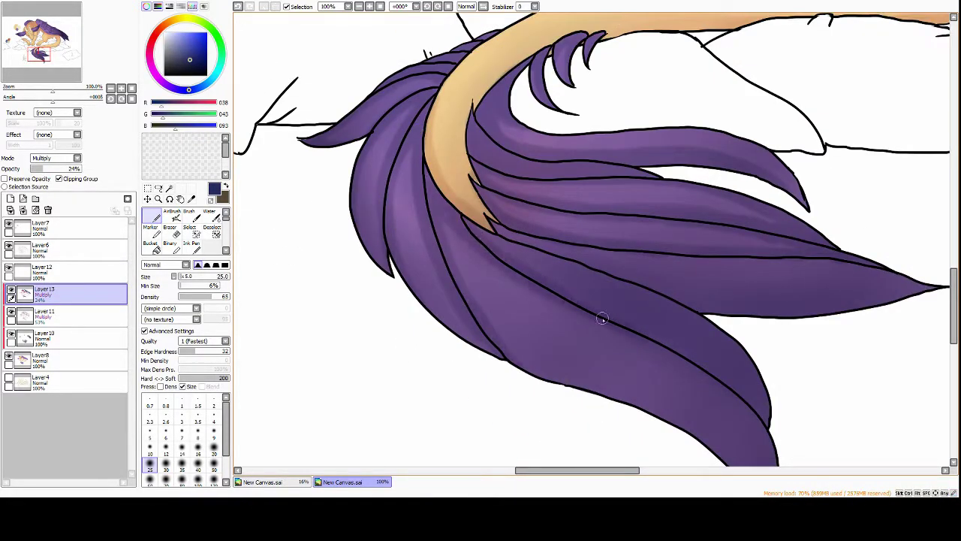
mouse_move(602, 318)
mouse_down()
mouse_move(457, 296)
mouse_move(598, 313)
mouse_move(564, 251)
mouse_move(414, 230)
mouse_move(542, 247)
mouse_move(882, 261)
mouse_up()
Dab small dark-blue spots across the near wing's lower front feathers at size 25
scroll(754, 276, down, 5)
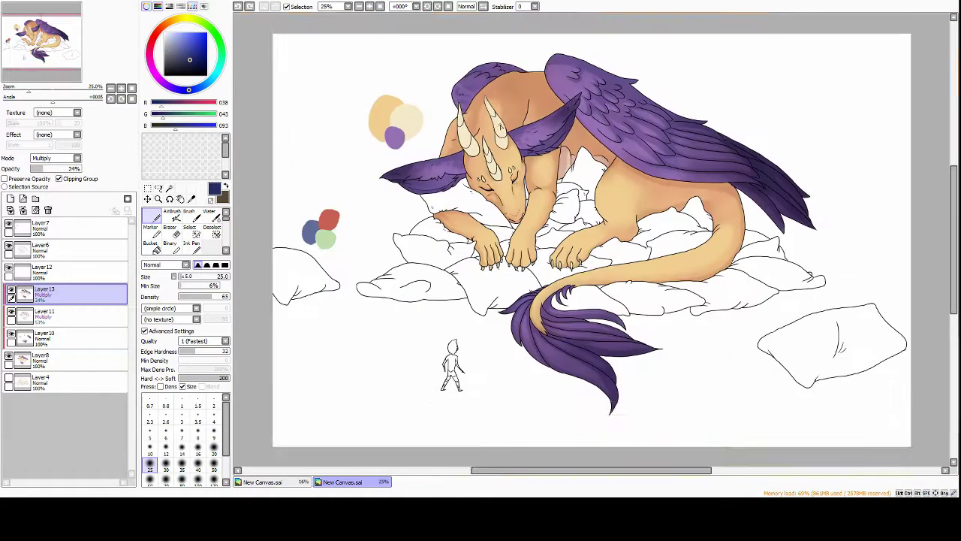
scroll(415, 103, up, 5)
scroll(464, 201, down, 10)
scroll(464, 201, right, 10)
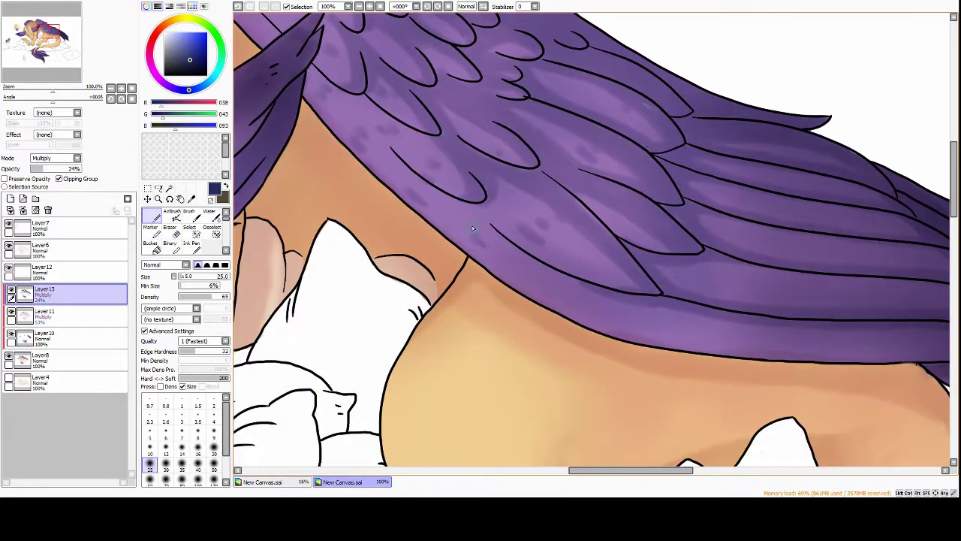
scroll(730, 339, down, 2)
scroll(729, 339, down, 3)
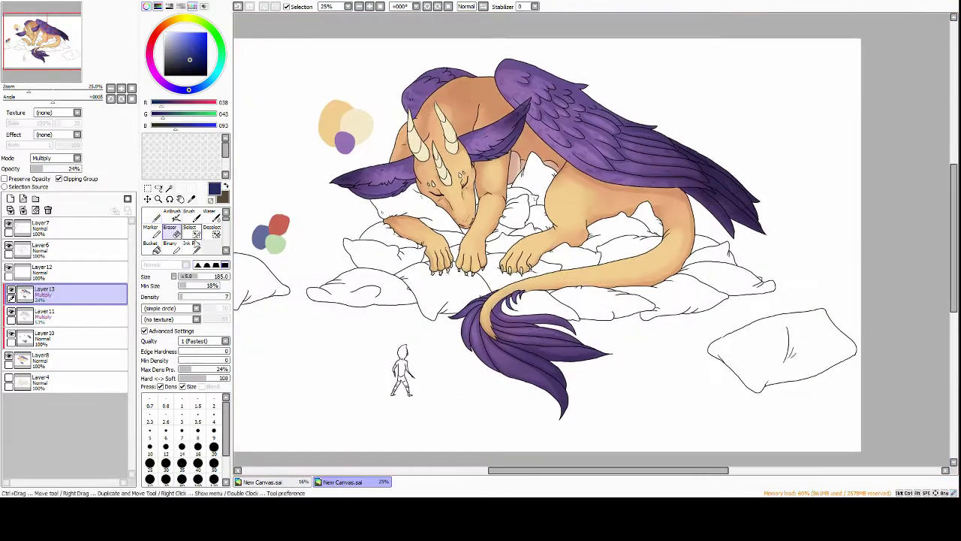
Draw fine dark-blue strand lines along the tail tuft's feathers at size 5
key(e)
click(368, 6)
click(369, 6)
key(n)
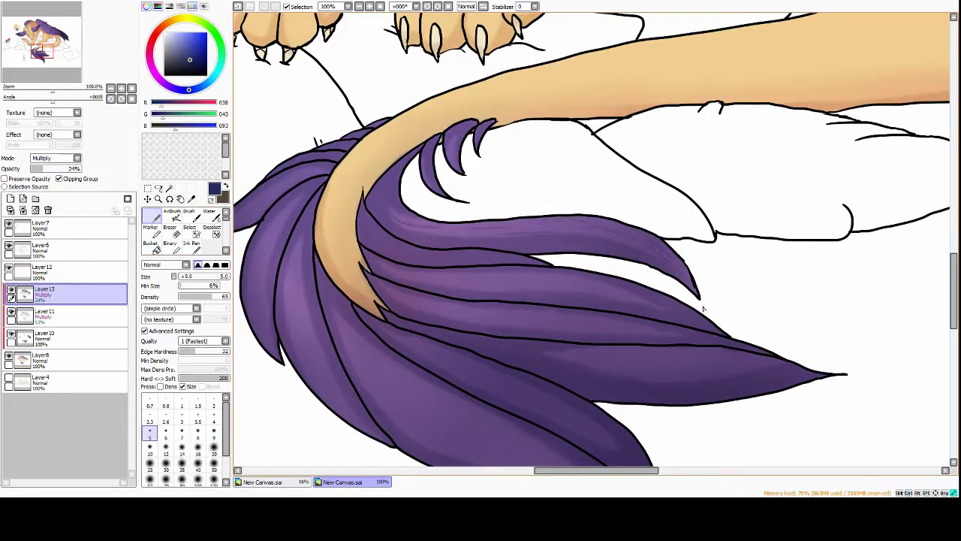
scroll(704, 309, down, 1)
scroll(704, 309, left, 1)
drag(619, 316, 596, 278)
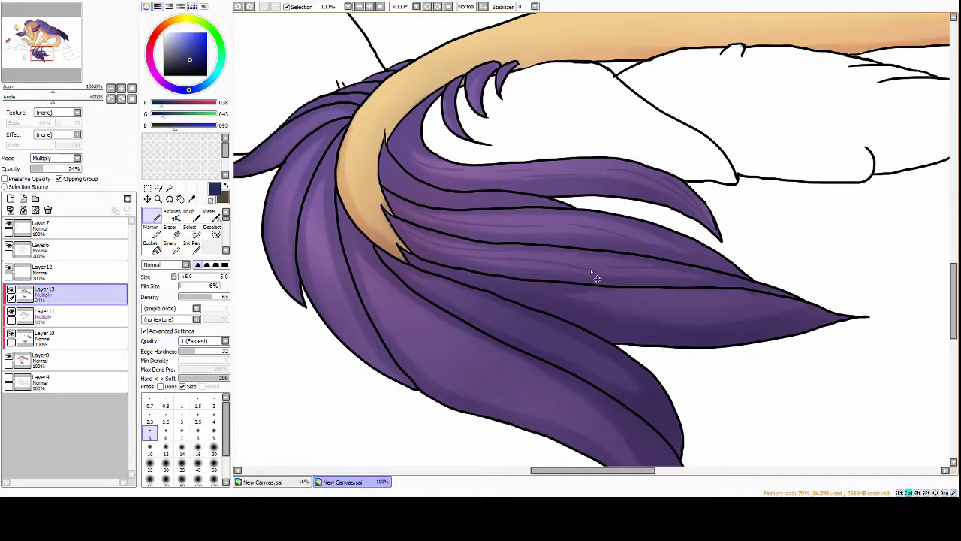
scroll(659, 395, down, 3)
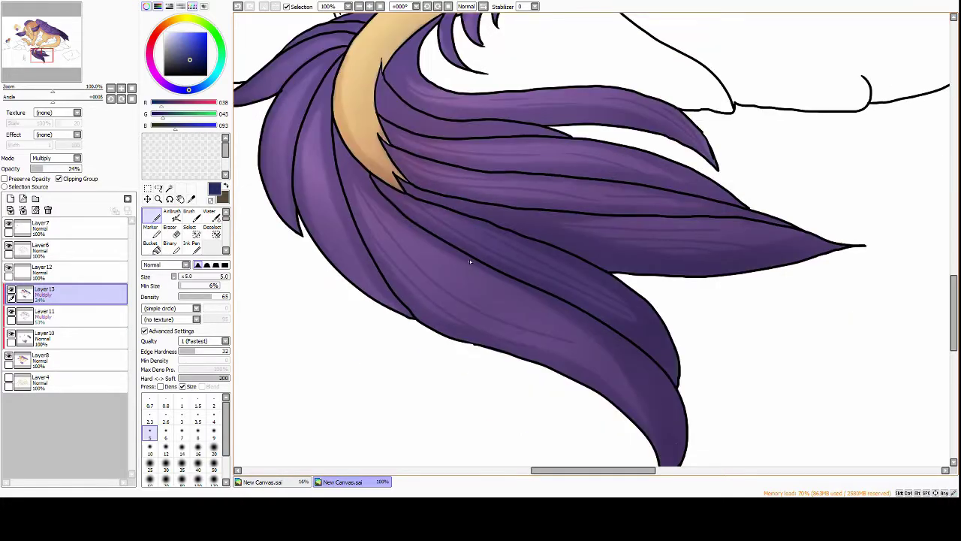
scroll(434, 254, down, 4)
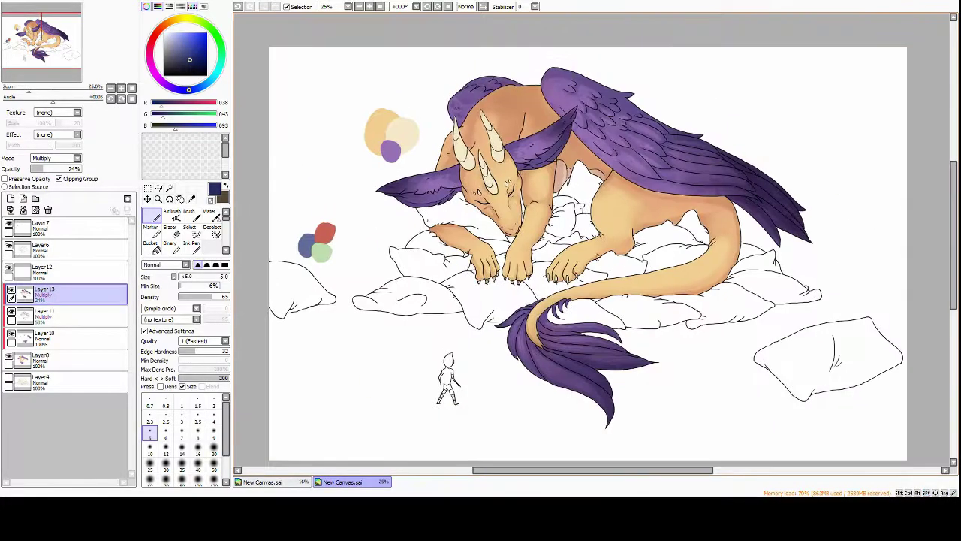
Add a clipping-group layer above the shading layers and set its mode to Luminosity at 41% opacity
scroll(538, 191, up, 2)
click(10, 198)
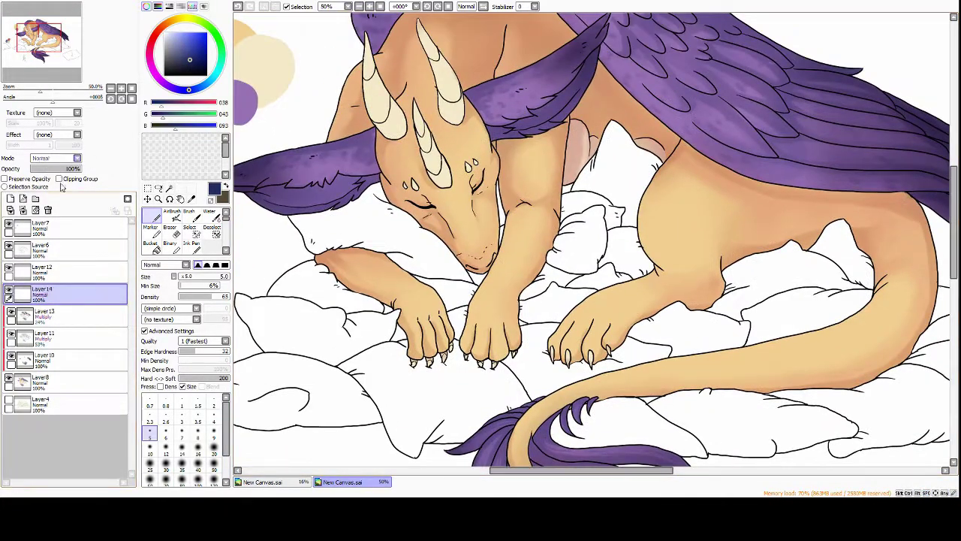
click(166, 461)
scroll(406, 105, up, 2)
click(214, 429)
Airbrush pale-yellow light over the creature's forehead, snout and near foreleg at size 120
drag(450, 225, 518, 158)
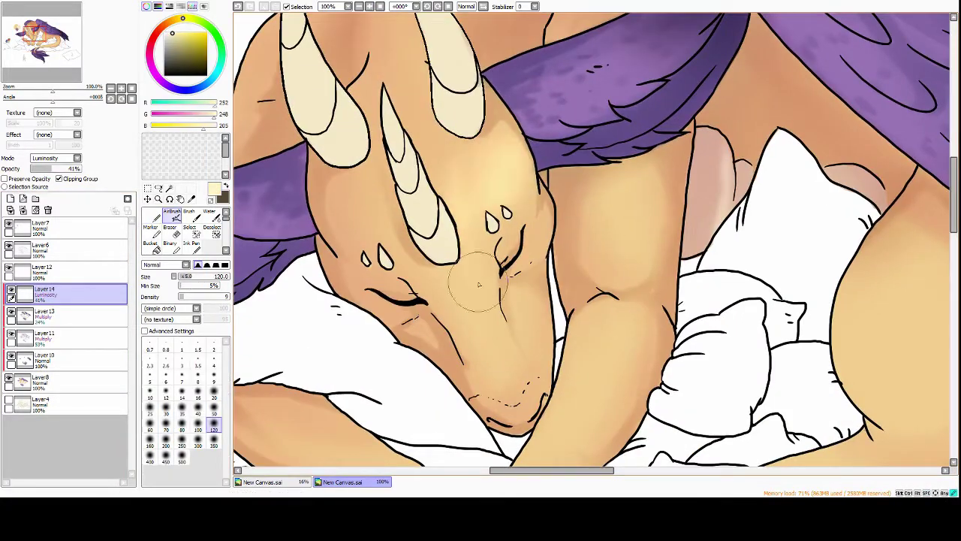
drag(466, 255, 541, 353)
scroll(481, 248, down, 2)
scroll(389, 227, up, 2)
drag(389, 228, 443, 97)
mouse_move(451, 300)
mouse_down()
mouse_move(480, 376)
mouse_move(495, 315)
mouse_up()
drag(526, 248, 571, 360)
Airbrush pale-yellow light over the shoulder, back and hindquarters at size 120, with the light layer at 36% opacity
drag(586, 241, 645, 90)
mouse_move(615, 150)
mouse_down()
mouse_move(676, 315)
mouse_move(646, 150)
mouse_up()
mouse_move(638, 143)
mouse_down()
mouse_move(687, 213)
mouse_move(525, 112)
mouse_move(644, 273)
mouse_move(811, 140)
mouse_up()
scroll(496, 189, down, 3)
scroll(495, 189, up, 2)
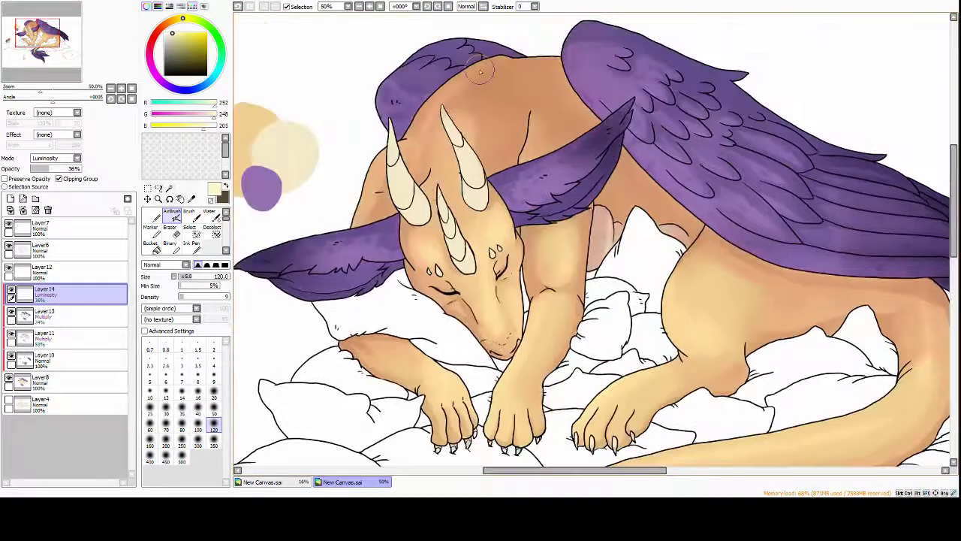
drag(466, 83, 420, 173)
key(e)
scroll(405, 63, down, 2)
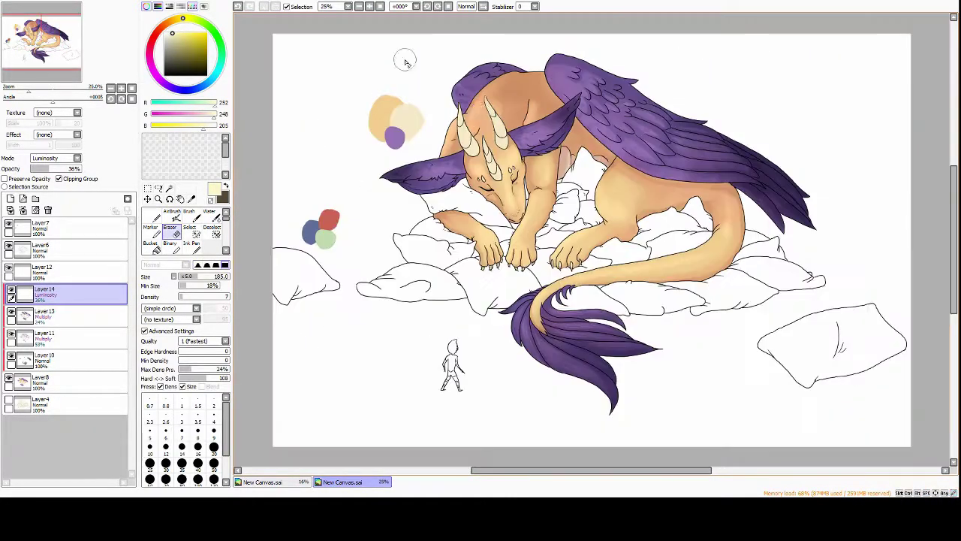
Airbrush light-purple highlights over the ears and wings at size 90
scroll(439, 51, up, 3)
alt+click(558, 129)
key(a)
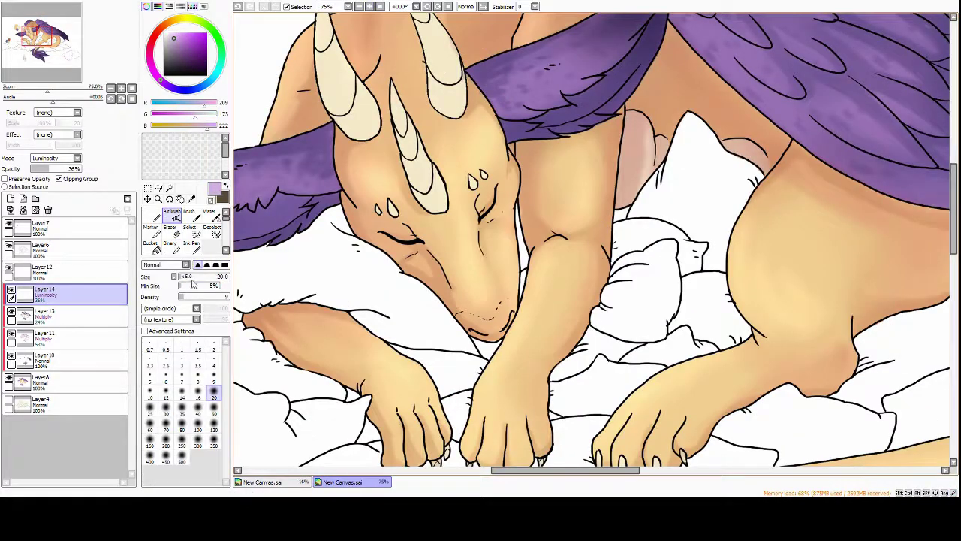
drag(438, 126, 661, 304)
scroll(661, 304, down, 3)
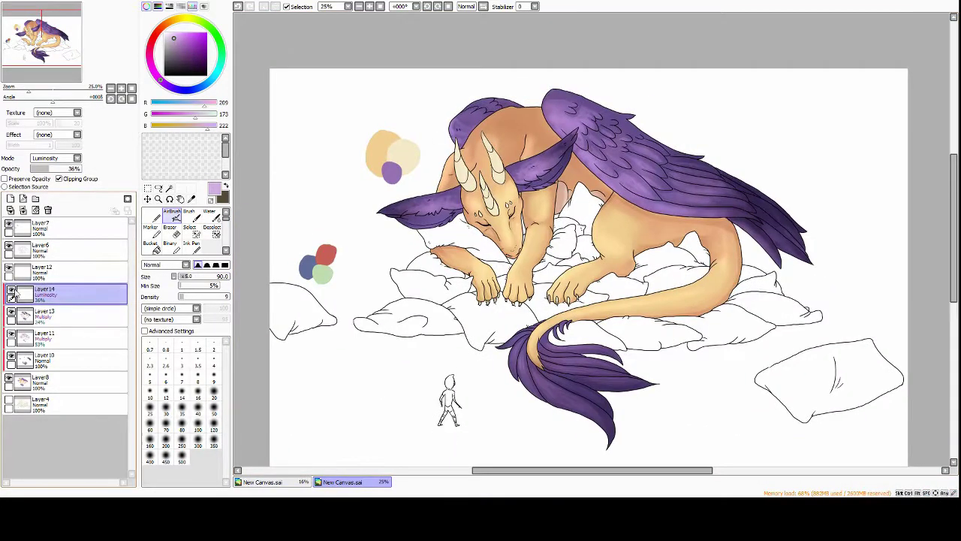
Airbrush light-purple highlights along the tail tuft's feathers at size 50
scroll(373, 218, up, 3)
key(bracketleft)
key(bracketleft)
key(bracketleft)
key(bracketleft)
mouse_move(483, 324)
mouse_down()
mouse_move(608, 281)
mouse_move(532, 163)
mouse_up()
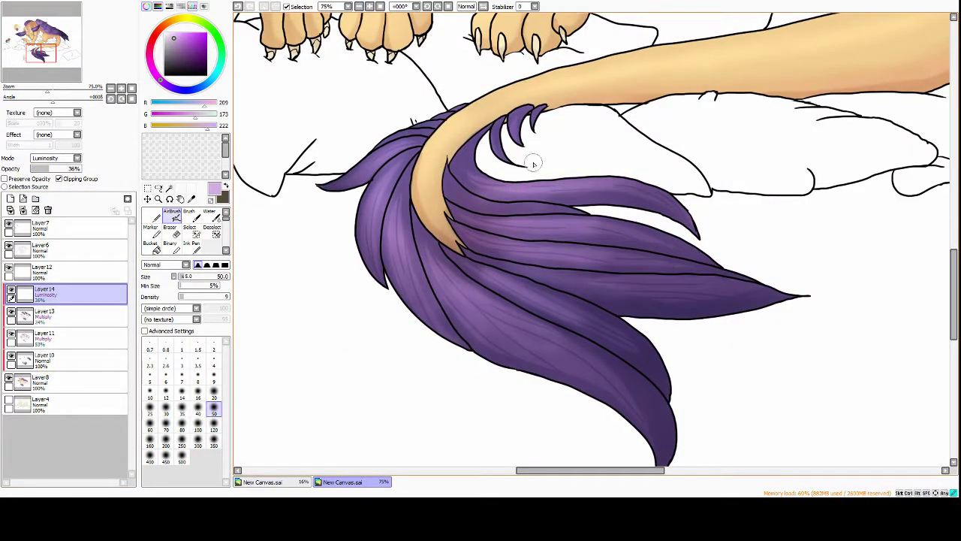
scroll(532, 163, down, 3)
Add a new clipping-group layer in Screen mode above the Luminosity layer
click(10, 199)
scroll(380, 93, up, 4)
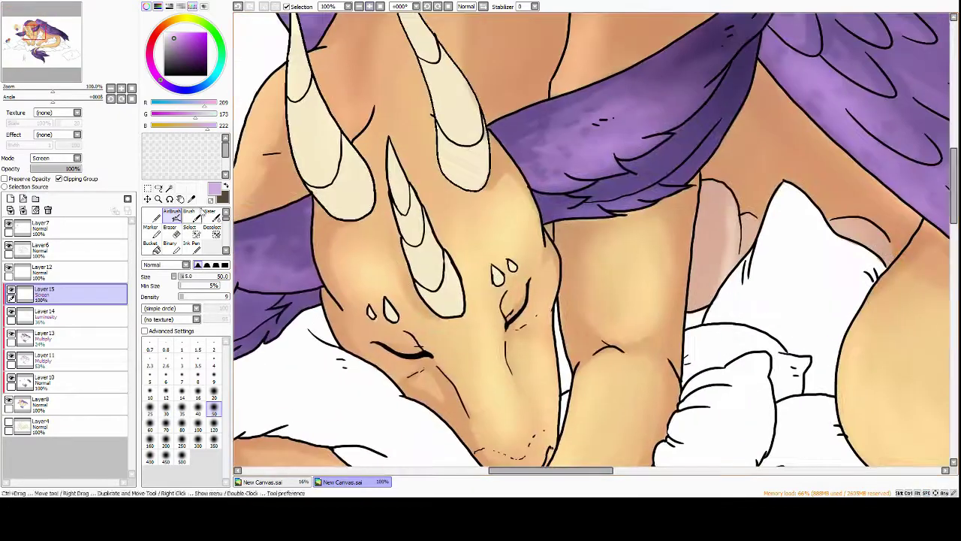
key(e)
drag(38, 34, 41, 51)
click(45, 291)
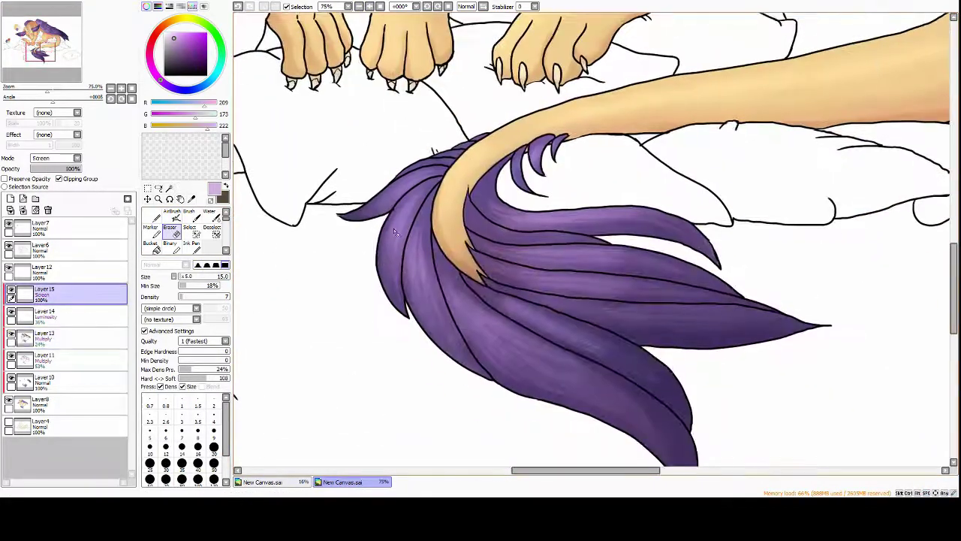
Set the Screen layer's opacity to 50% and dab pink highlights over the tail tuft's feathers at size 30
key(b)
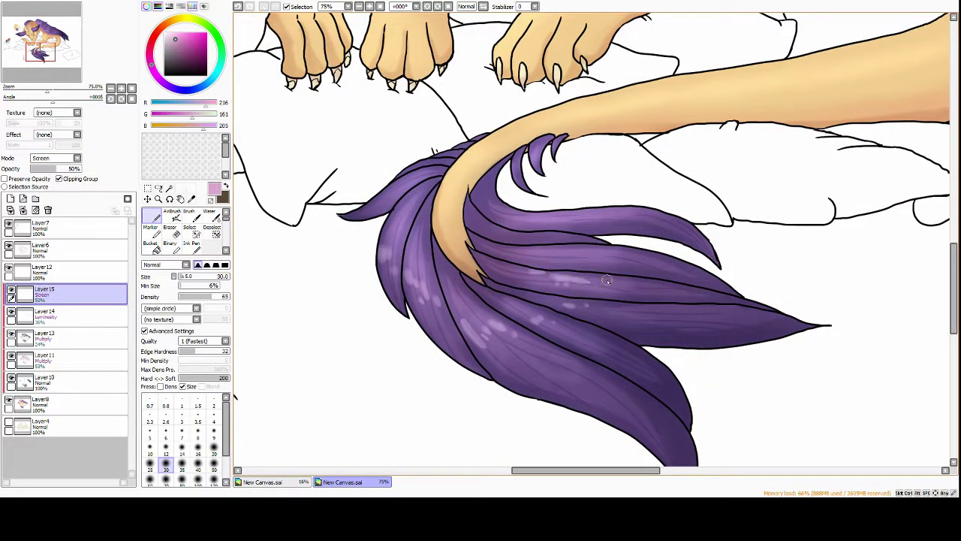
scroll(526, 263, down, 3)
scroll(526, 262, up, 2)
key(e)
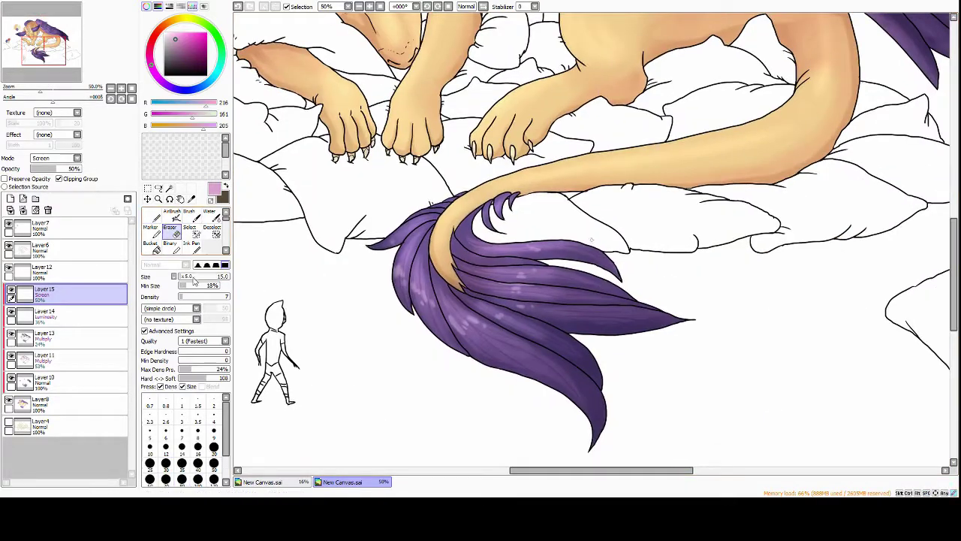
Dab pink highlight spots inside both ears at size 30 and soften them with the Eraser at size 80
drag(49, 53, 39, 36)
key(b)
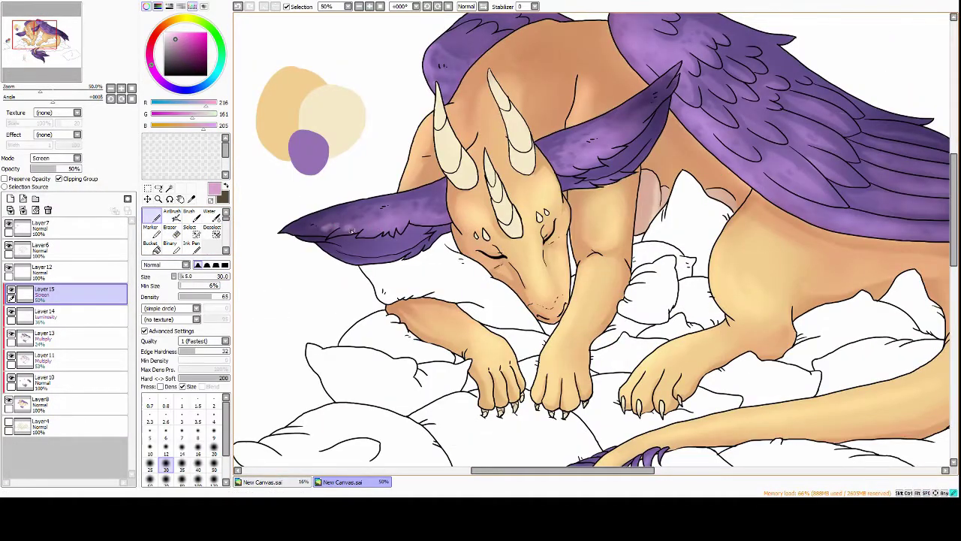
scroll(535, 177, right, 1)
key(e)
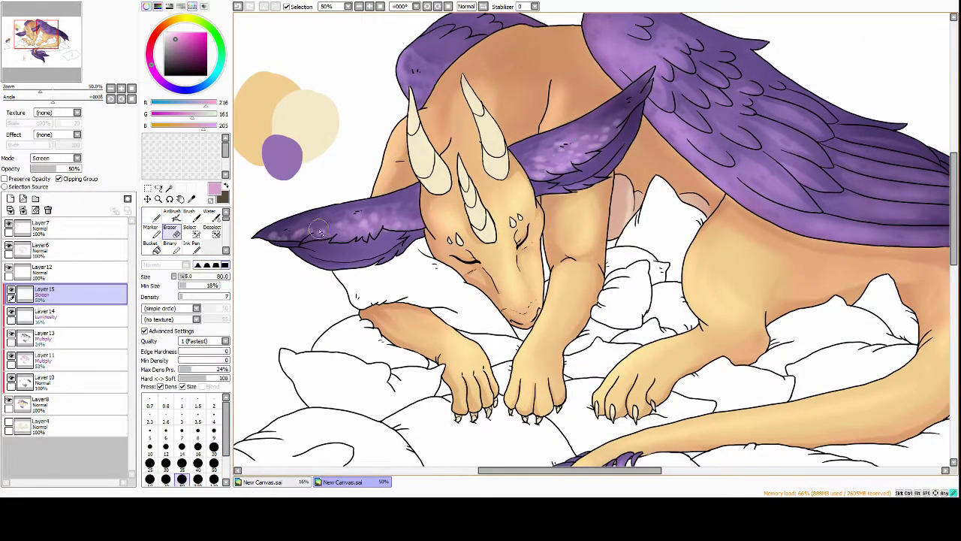
Dab pink highlight spots on the far wing's rounded front at size 30
scroll(622, 111, up, 3)
key(n)
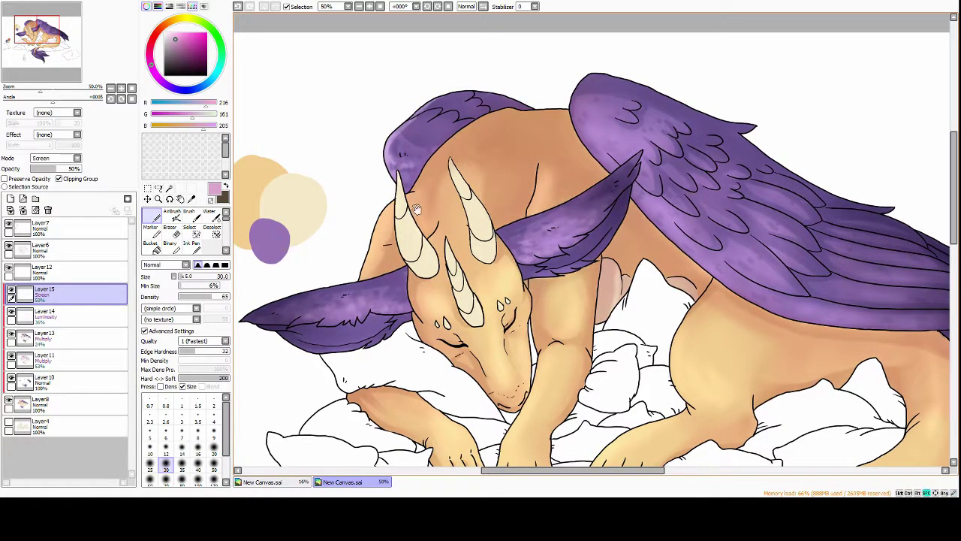
scroll(415, 209, up, 2)
scroll(473, 171, right, 5)
scroll(486, 171, up, 2)
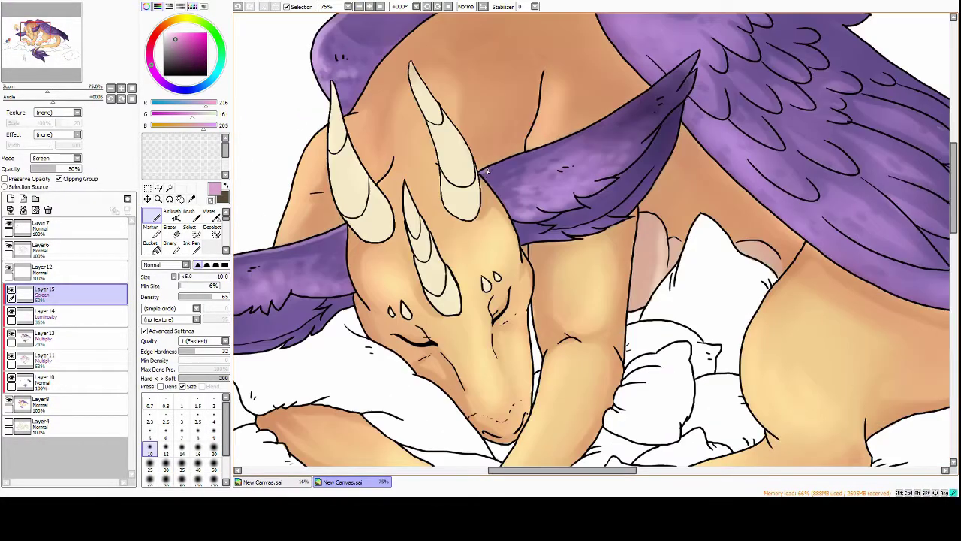
Draw fine pink strand highlights in the fur along the ears at size 10
scroll(655, 89, down, 3)
scroll(390, 176, up, 3)
scroll(390, 176, right, 3)
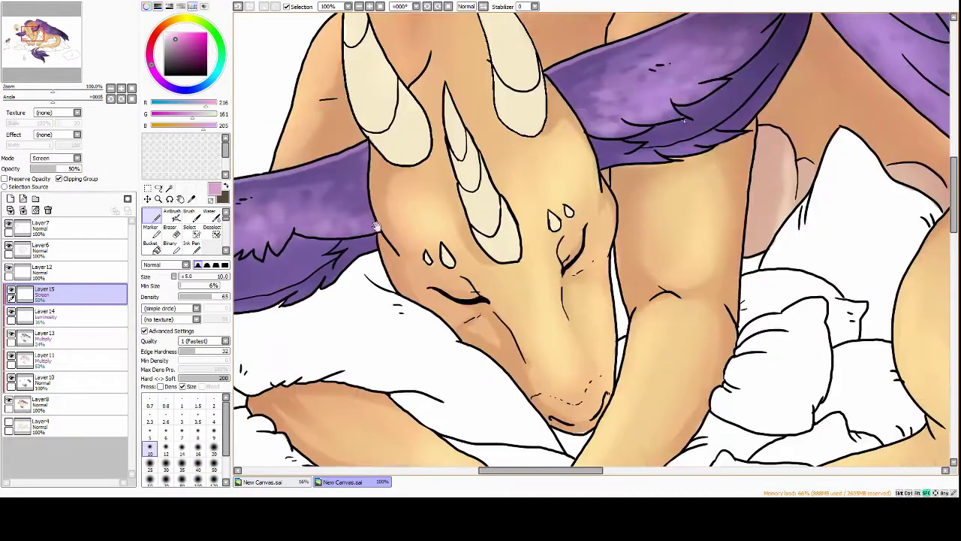
scroll(389, 176, down, 3)
Paint pink highlights along the near wing's front edge and dab spots on its short and long feathers at size 25
scroll(389, 53, up, 3)
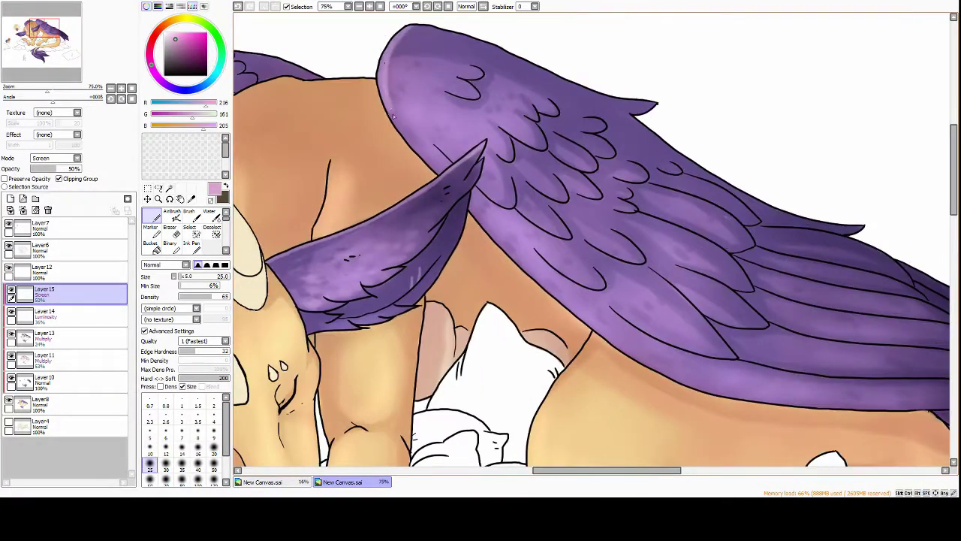
drag(601, 319, 569, 346)
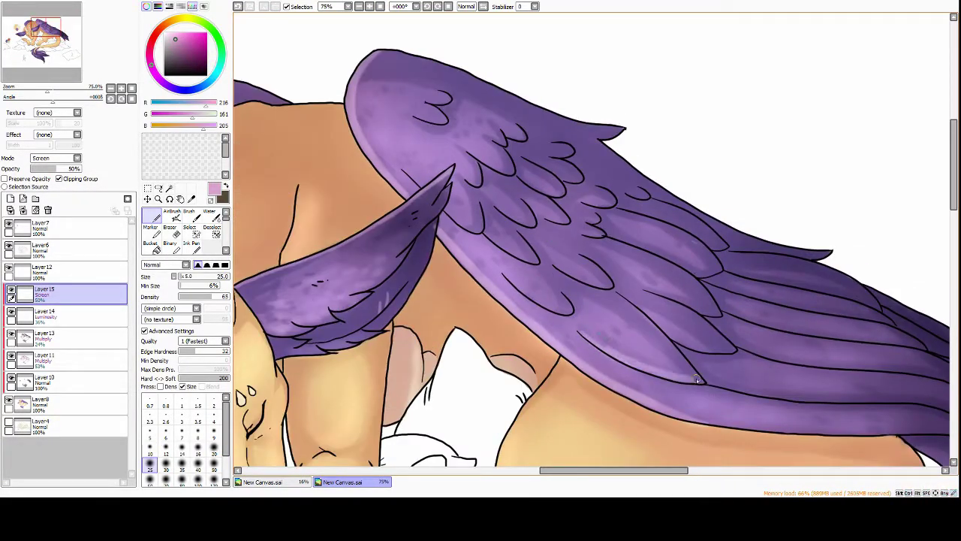
drag(678, 325, 669, 282)
drag(548, 300, 563, 320)
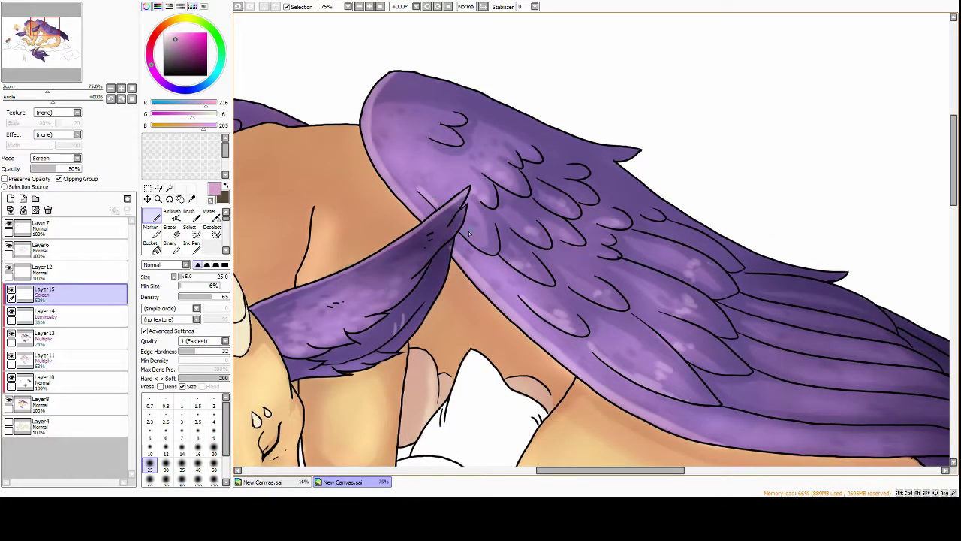
drag(508, 260, 609, 222)
mouse_move(585, 102)
mouse_down()
mouse_move(700, 256)
mouse_move(773, 219)
mouse_up()
Soften the near wing's pink highlights with the Eraser at size 215
key(e)
drag(600, 225, 518, 83)
key(minus)
key(minus)
key(minus)
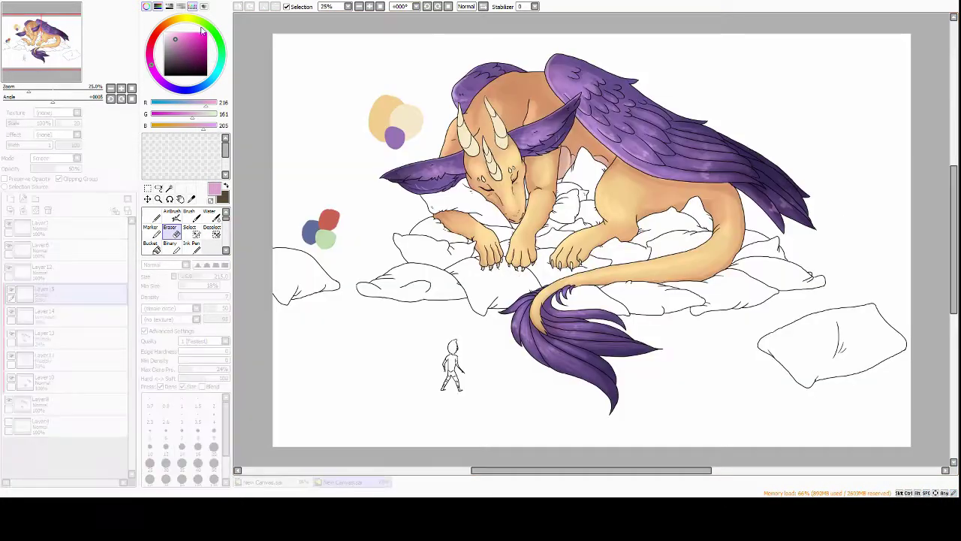
Dab pale-cream highlights on the creature's brow, cheek and snout at size 25
scroll(397, 157, up, 2)
alt+click(397, 157)
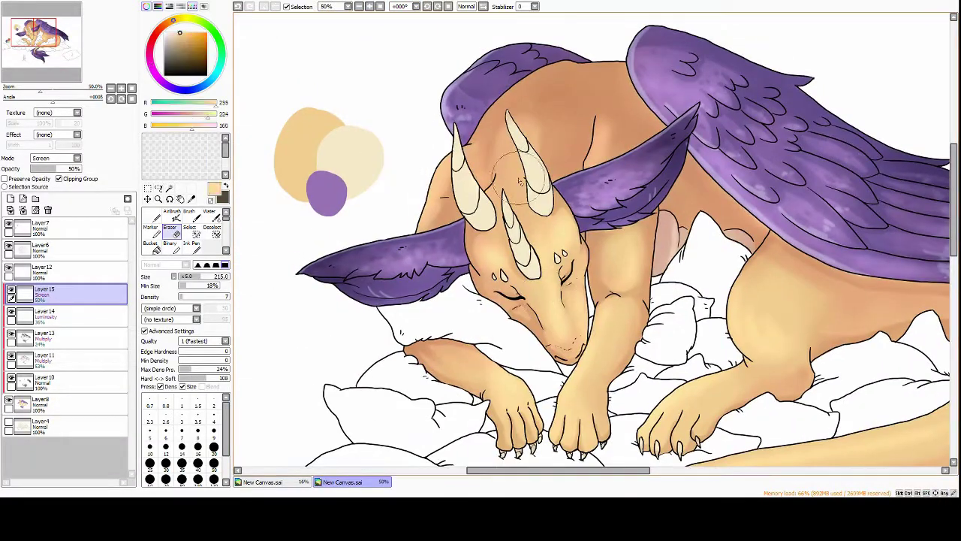
key(b)
scroll(397, 157, up, 1)
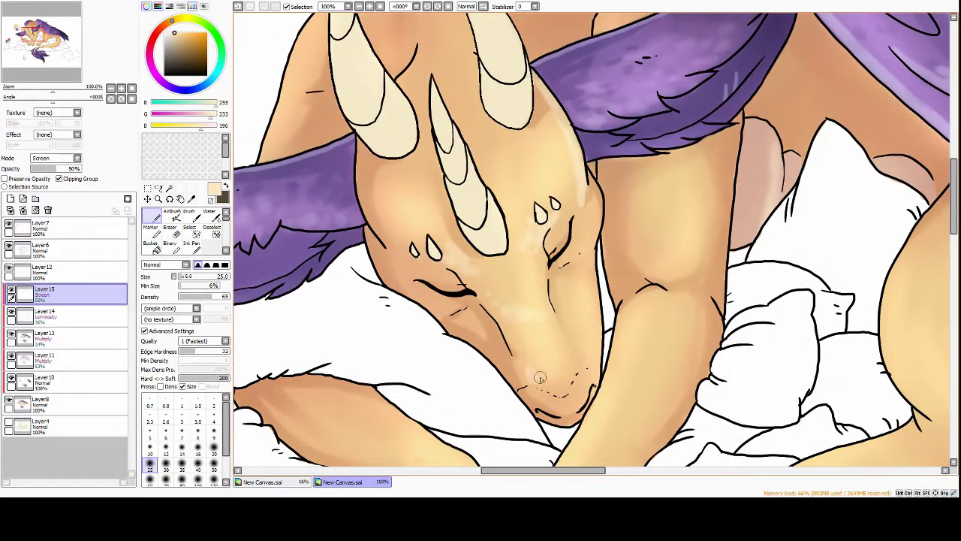
Dab pale-cream highlights along both forelegs and front paws at size 25
scroll(574, 250, up, 2)
scroll(611, 243, down, 5)
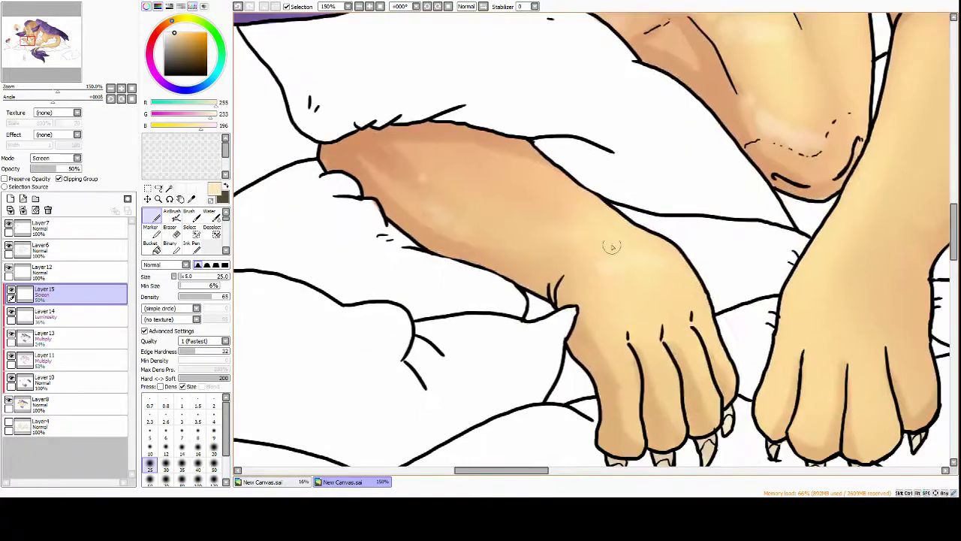
scroll(624, 293, down, 3)
drag(518, 225, 484, 410)
drag(616, 244, 638, 297)
scroll(554, 240, up, 6)
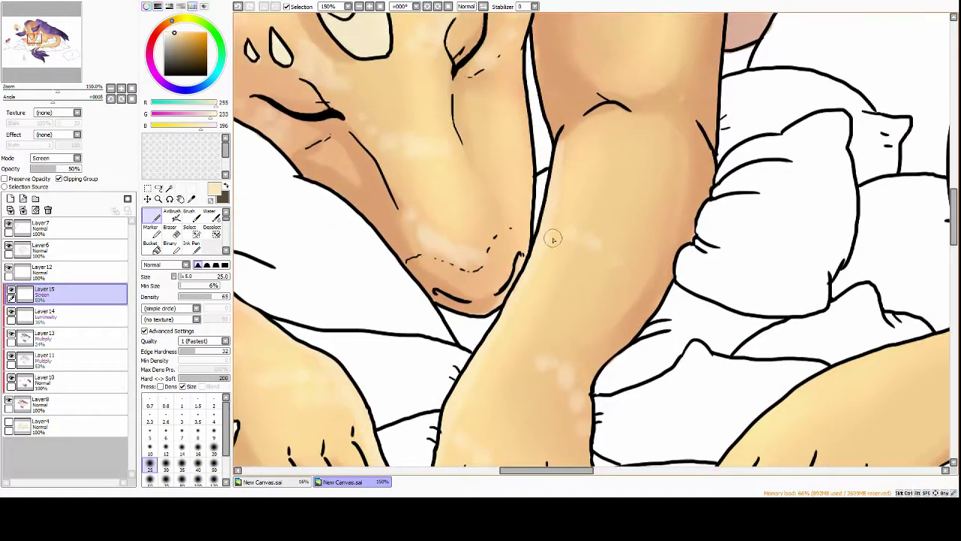
Soften the pale-cream highlights on the face and forelegs with the Eraser at size 215
scroll(498, 208, down, 3)
scroll(497, 209, down, 5)
key(e)
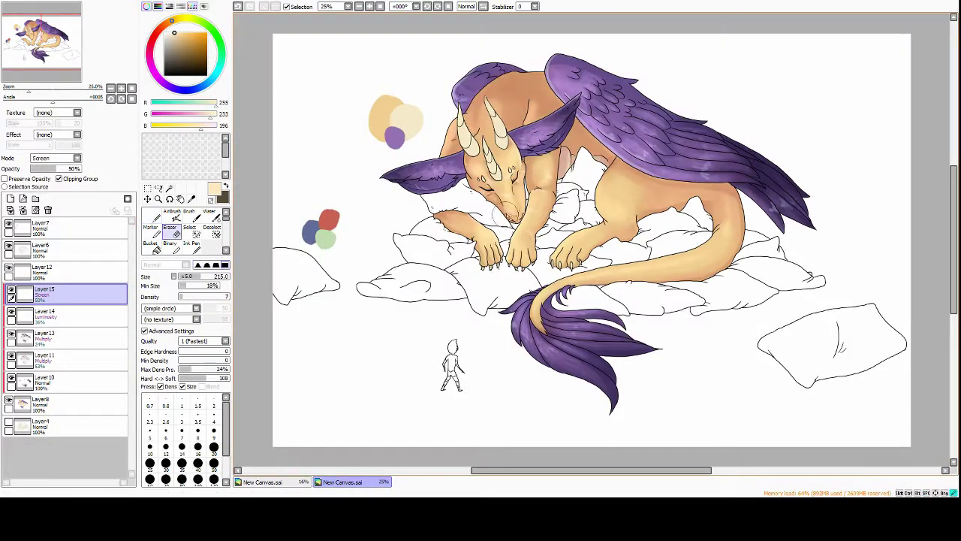
Dab pale-cream highlights on the neck, shoulder and back at size 25
scroll(543, 198, up, 3)
key(n)
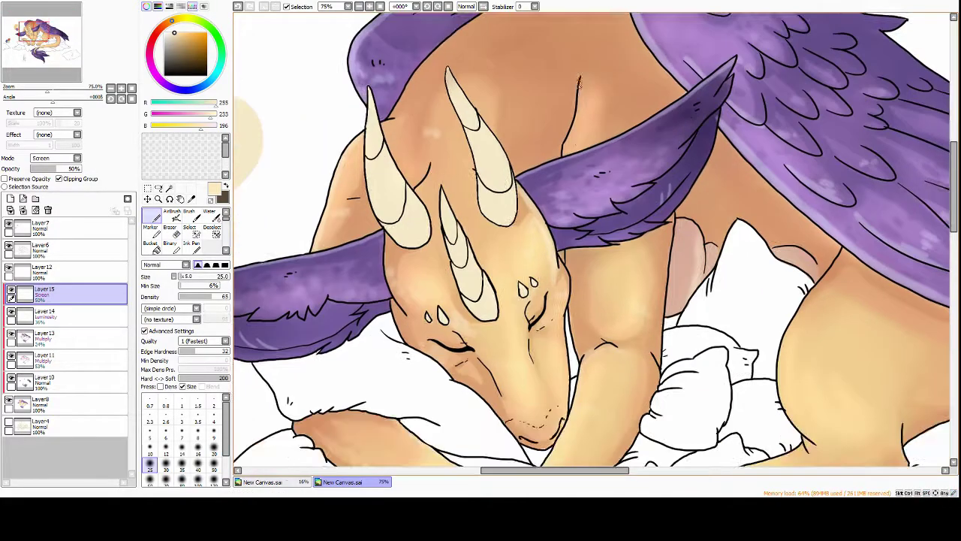
scroll(572, 145, right, 4)
Dab pale-cream highlights along the haunch, belly, hind paw and tail at size 25
scroll(601, 173, down, 3)
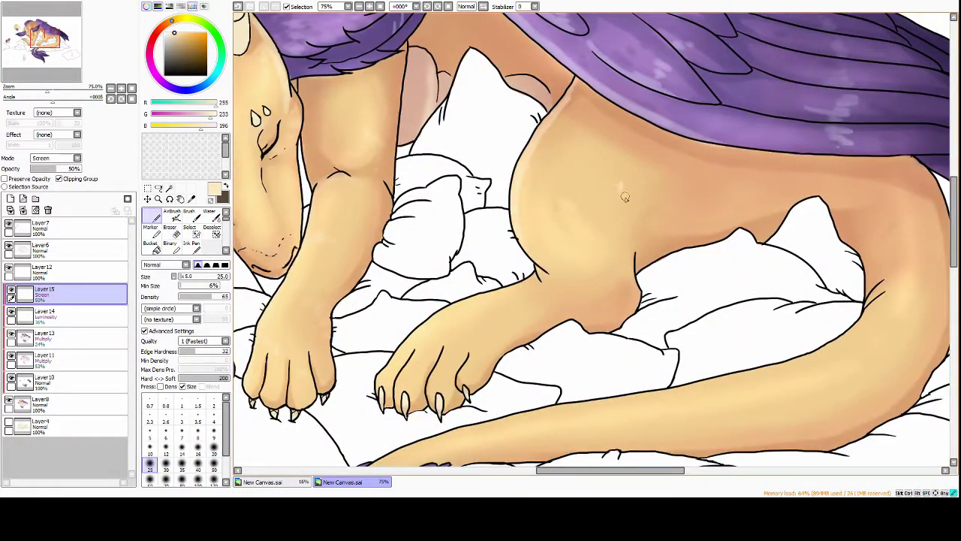
scroll(781, 178, down, 2)
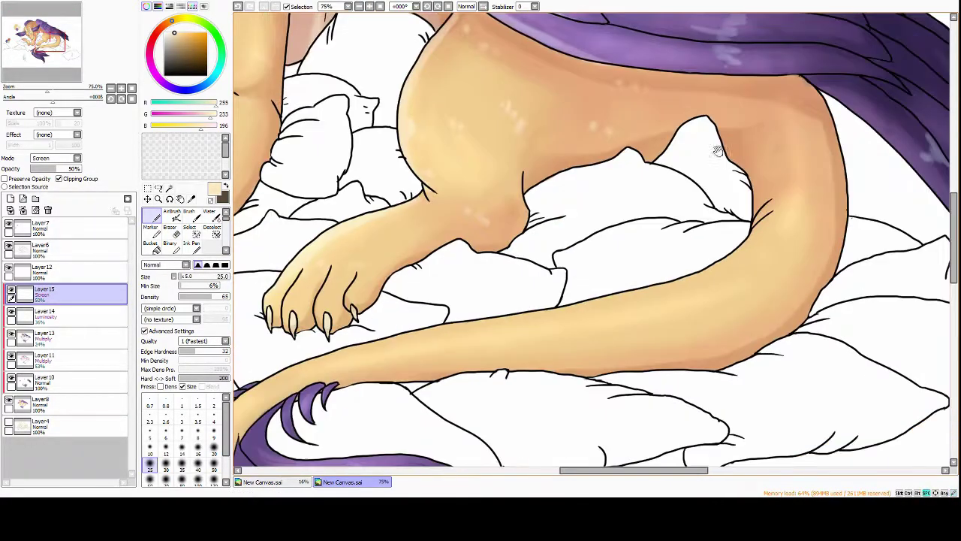
scroll(481, 271, down, 2)
scroll(656, 239, down, 3)
key(e)
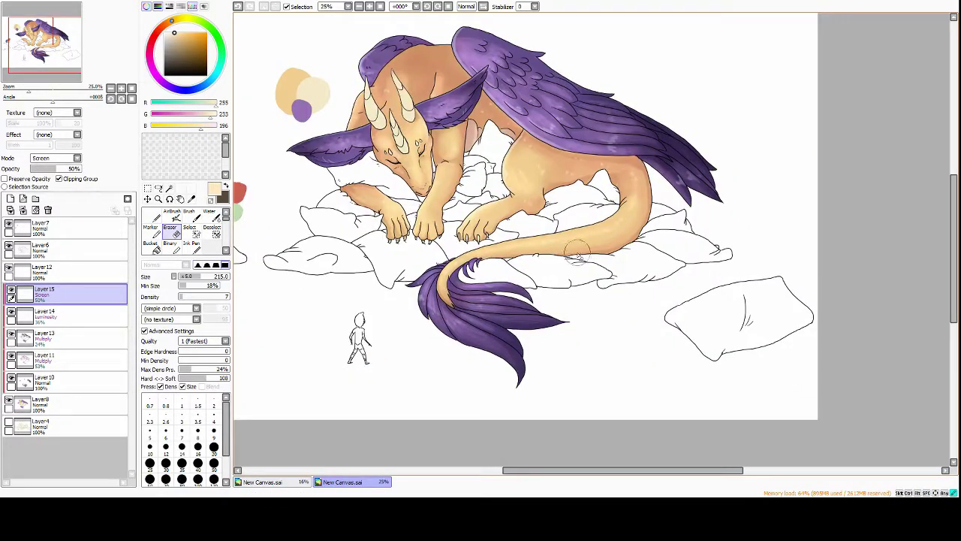
Paint tan shadows on the three horns on Multiply layer Layer11 at size 25, softening them with the Eraser at size 55
scroll(396, 119, up, 6)
click(45, 359)
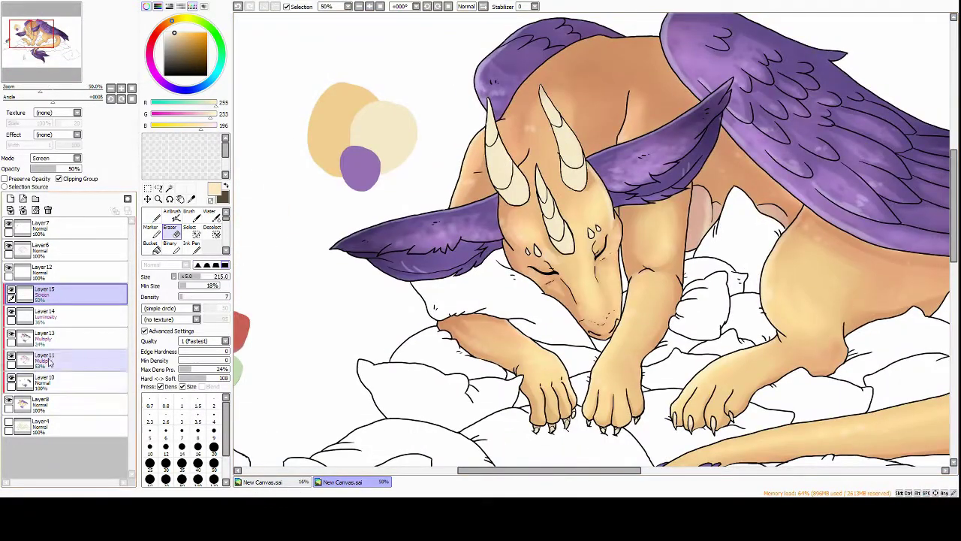
key(b)
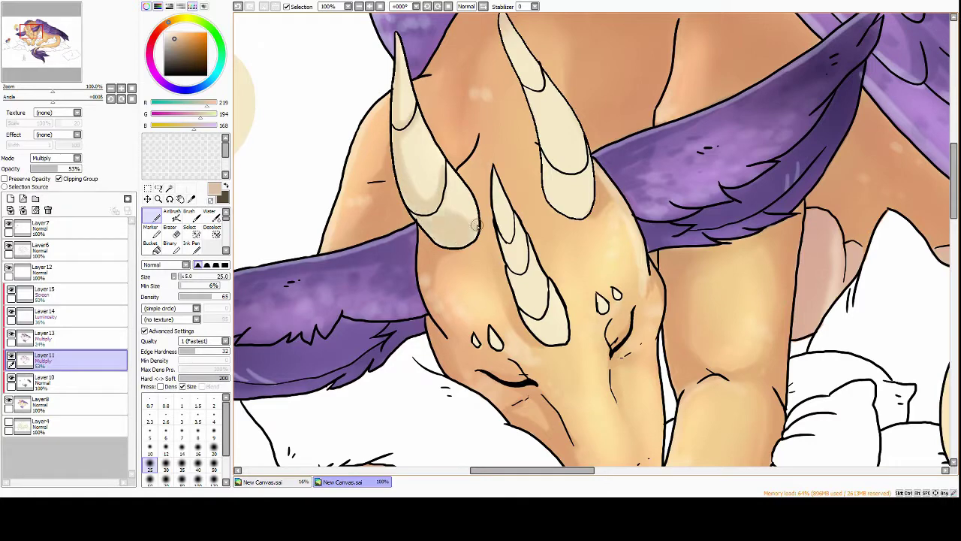
scroll(477, 178, up, 1)
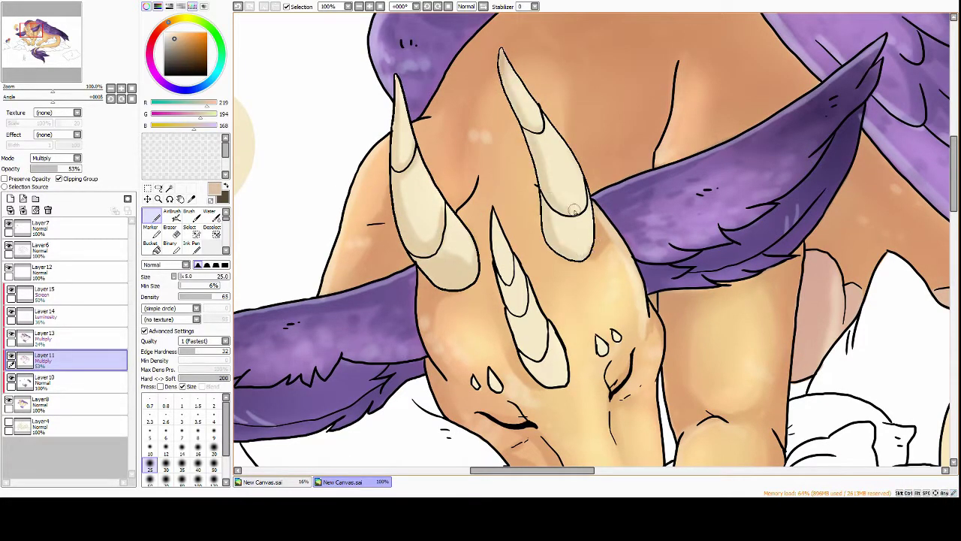
scroll(573, 210, down, 2)
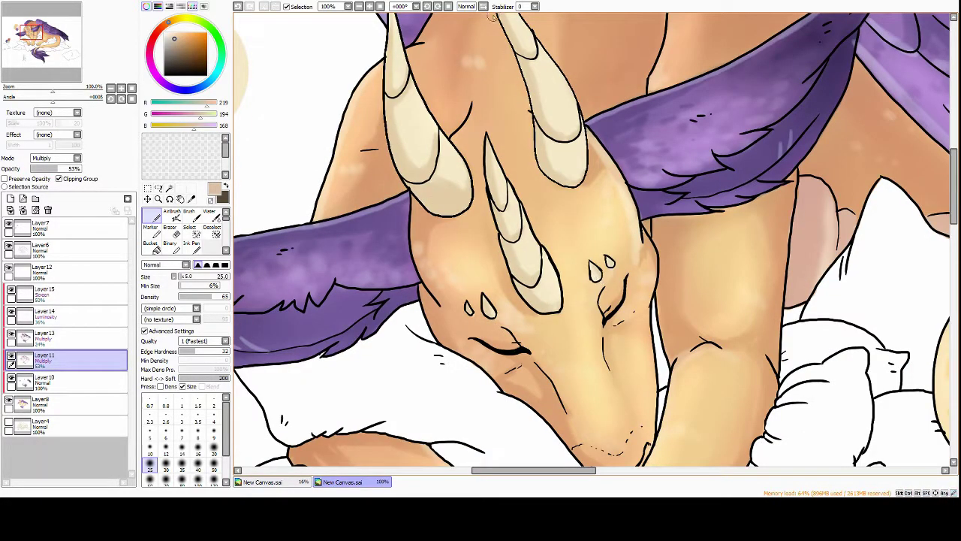
scroll(493, 18, down, 4)
scroll(494, 18, up, 2)
click(171, 227)
scroll(457, 109, up, 2)
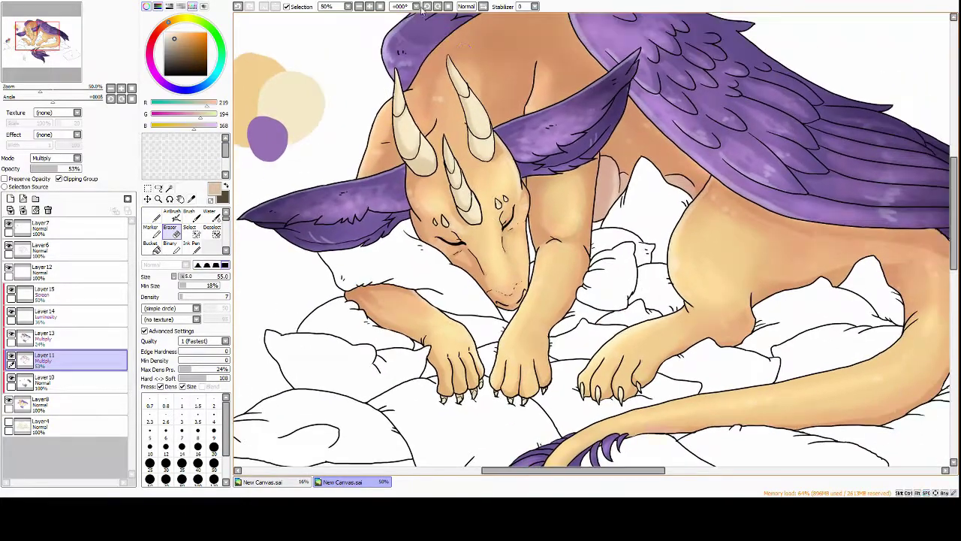
Dab pale-cream highlights on the three horns on Screen layer Layer15 at size 25
click(45, 291)
click(154, 218)
right_click(361, 71)
scroll(393, 179, up, 1)
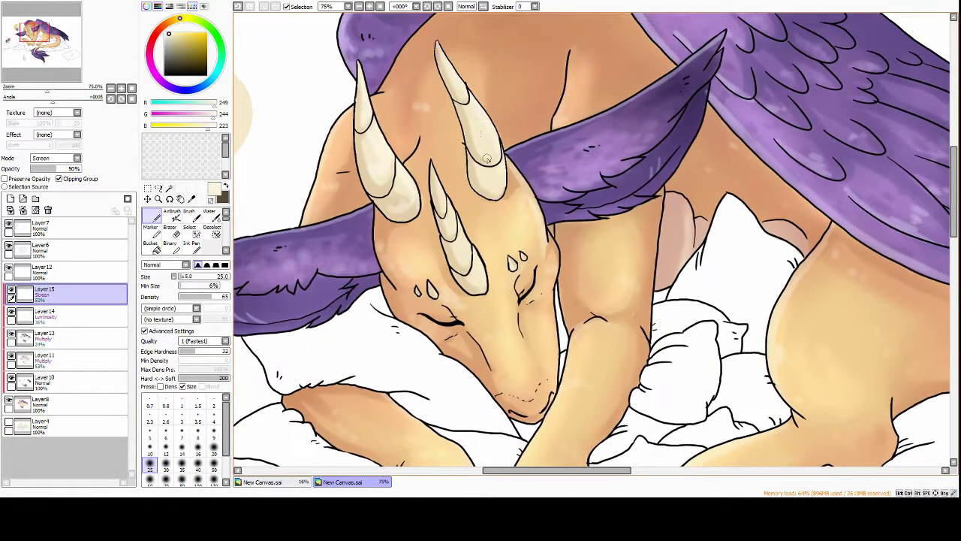
Shade the claws of the paws in grey-brown on Multiply layer Layer11 at size 25
scroll(409, 160, down, 2)
scroll(511, 257, up, 3)
ctrl+click(358, 270)
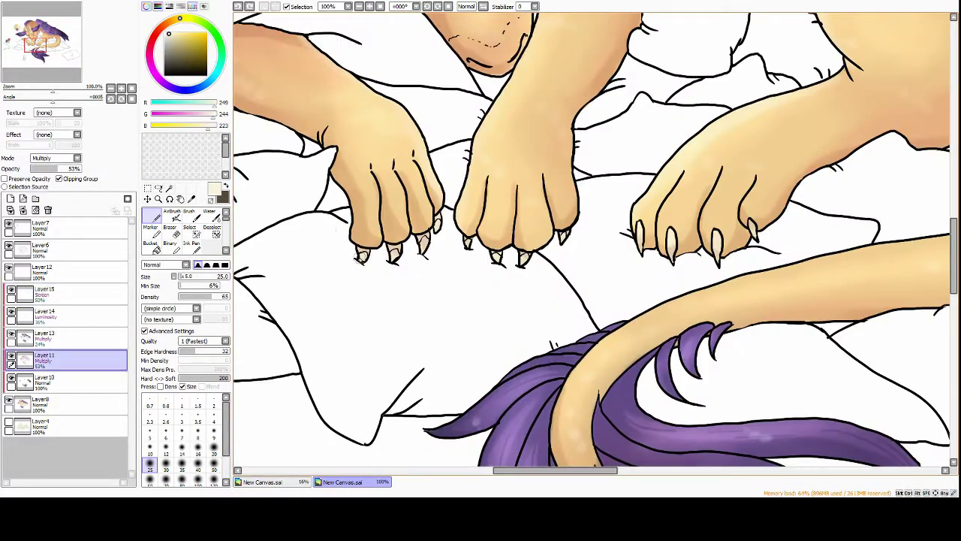
right_click(358, 270)
scroll(723, 262, down, 3)
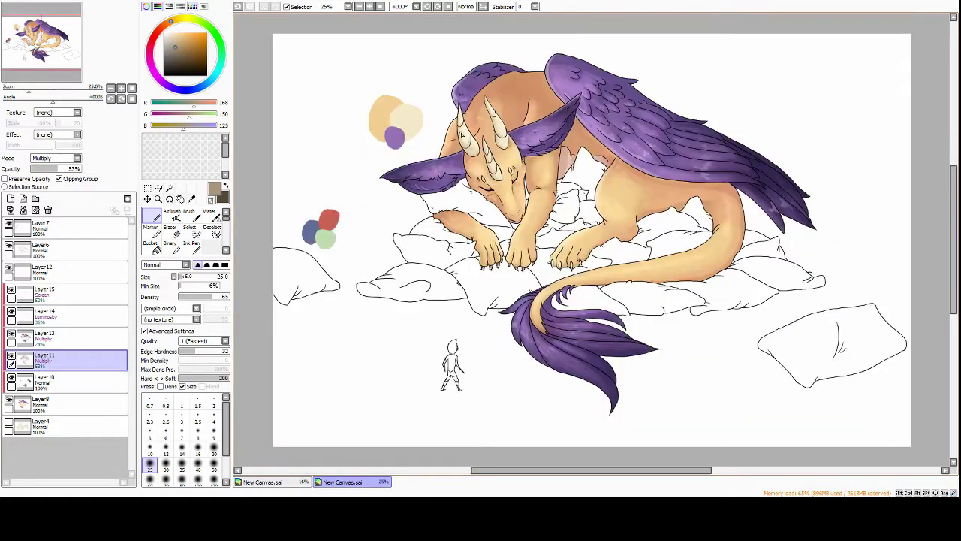
Add a clipped Multiply layer at 59% opacity and airbrush broad dark-blue shadows over the creature at size 370
click(11, 198)
alt+click(309, 231)
click(172, 211)
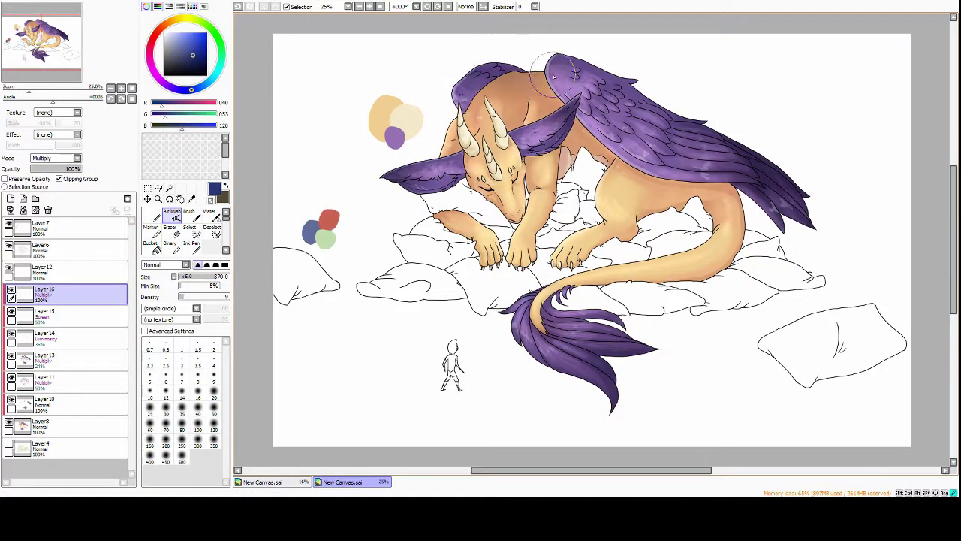
drag(80, 168, 59, 168)
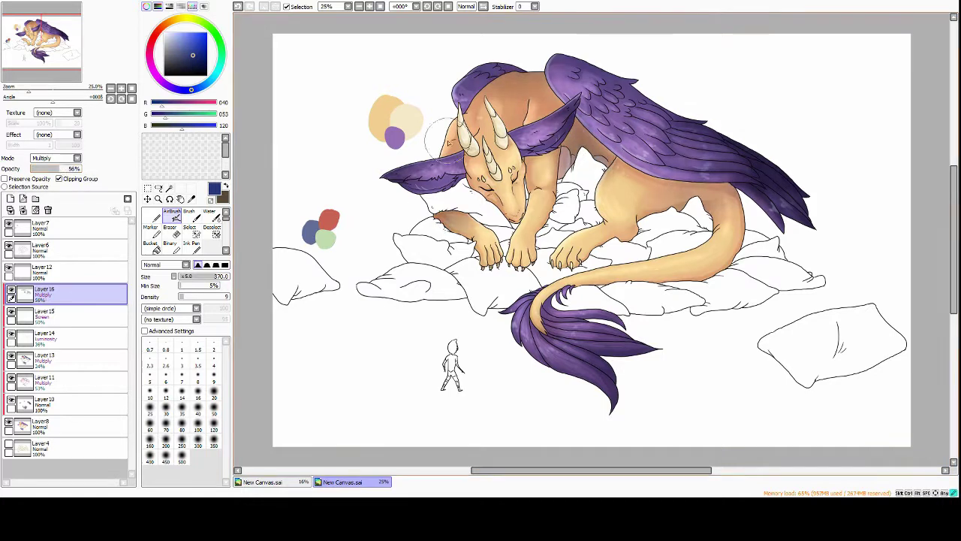
mouse_move(613, 337)
mouse_down()
mouse_move(698, 248)
mouse_move(661, 199)
mouse_up()
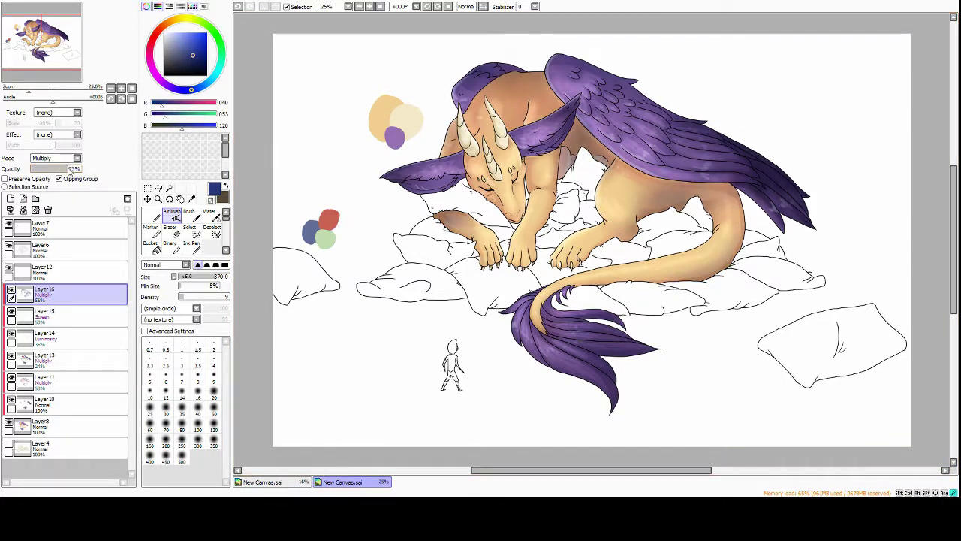
Add a clipped Luminosity layer, airbrush broad pale-yellow light over the creature at size 370, and set its opacity to 21%
click(11, 198)
drag(80, 168, 57, 168)
alt+click(405, 118)
drag(526, 150, 473, 240)
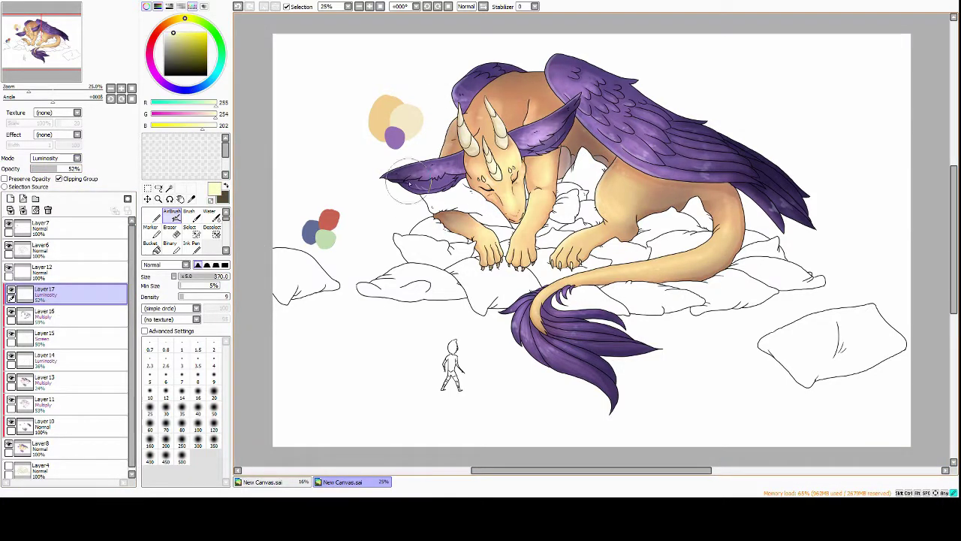
drag(421, 180, 525, 346)
drag(57, 169, 37, 170)
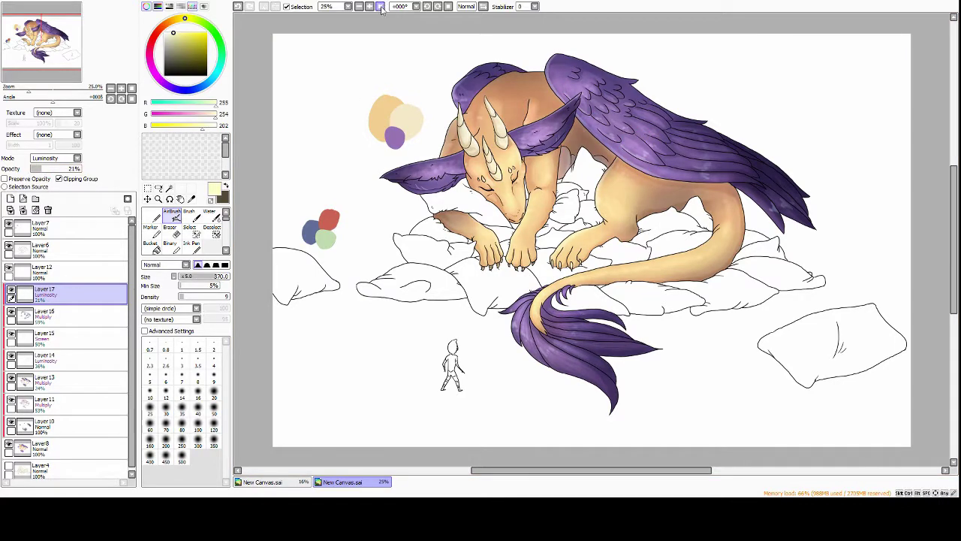
Pick the red swatch as the painting colour and delete Layer7 with the colour swatches
scroll(433, 150, up, 1)
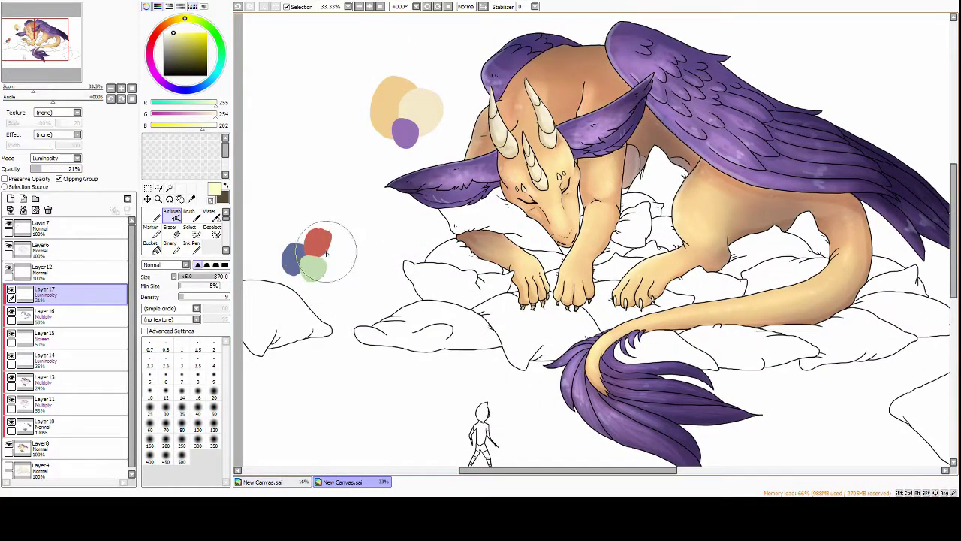
alt+click(328, 254)
click(155, 217)
click(45, 228)
click(48, 210)
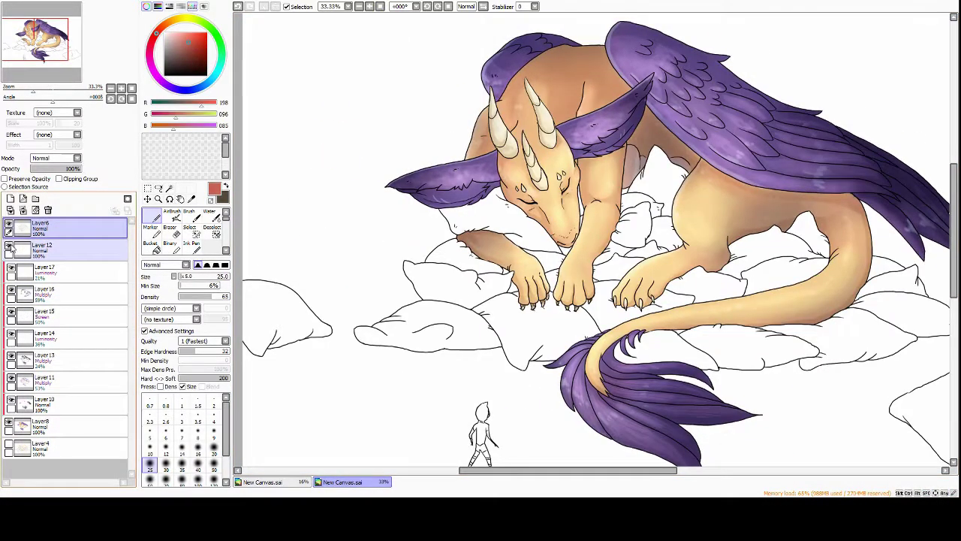
Collect the creature's colour and shading layers in a folder named Drgn and erase the small standing figure on Layer6
click(45, 248)
drag(45, 248, 73, 381)
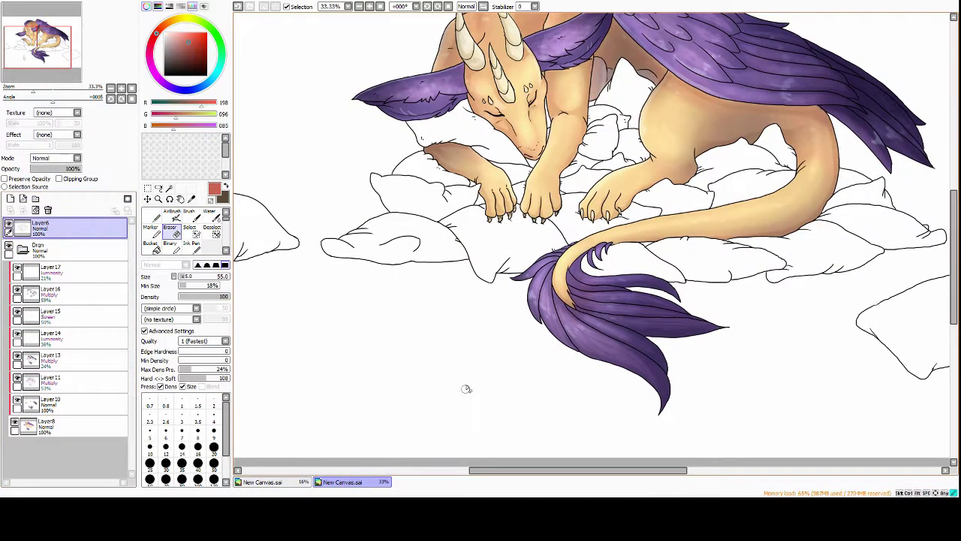
scroll(465, 388, down, 1)
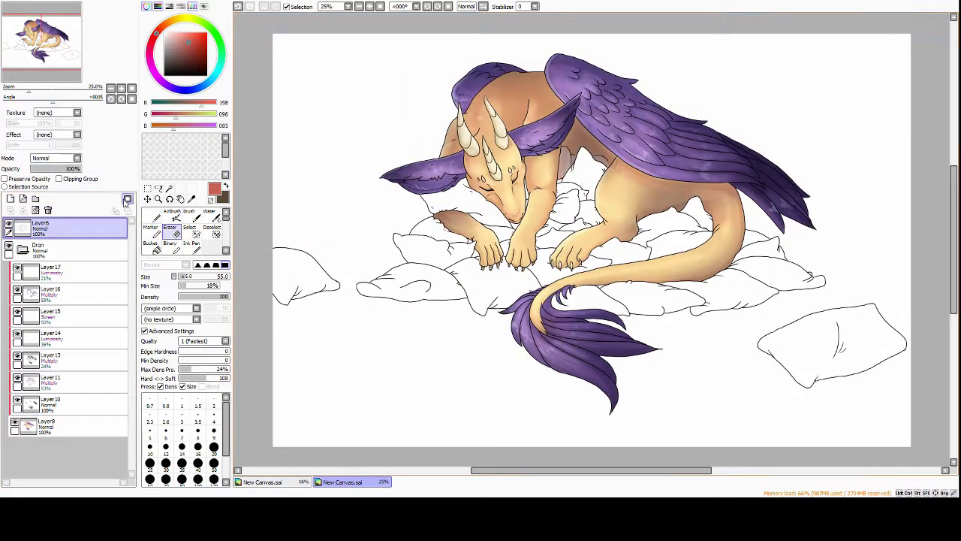
Place Layer6 inside the Drgn folder and move the whole group left and slightly down on the canvas
click(45, 248)
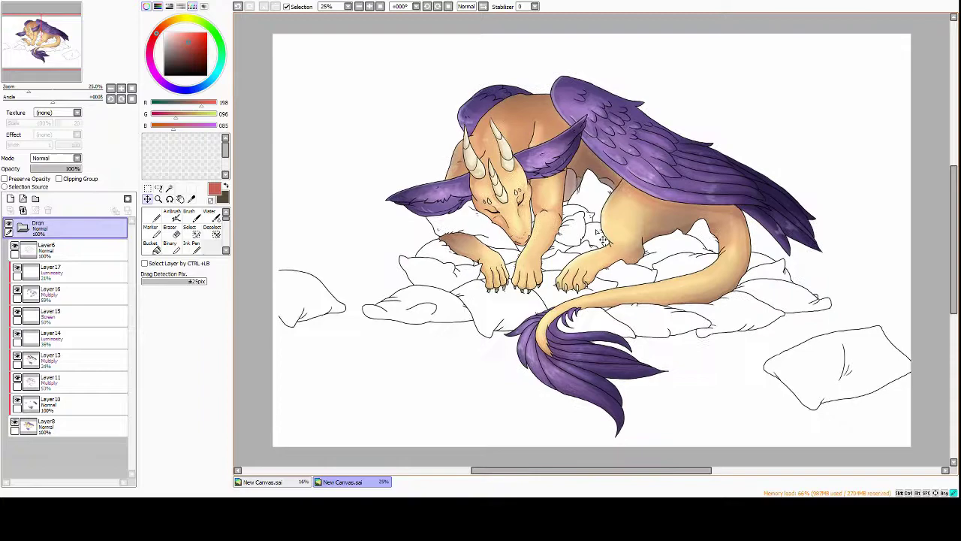
drag(601, 239, 517, 242)
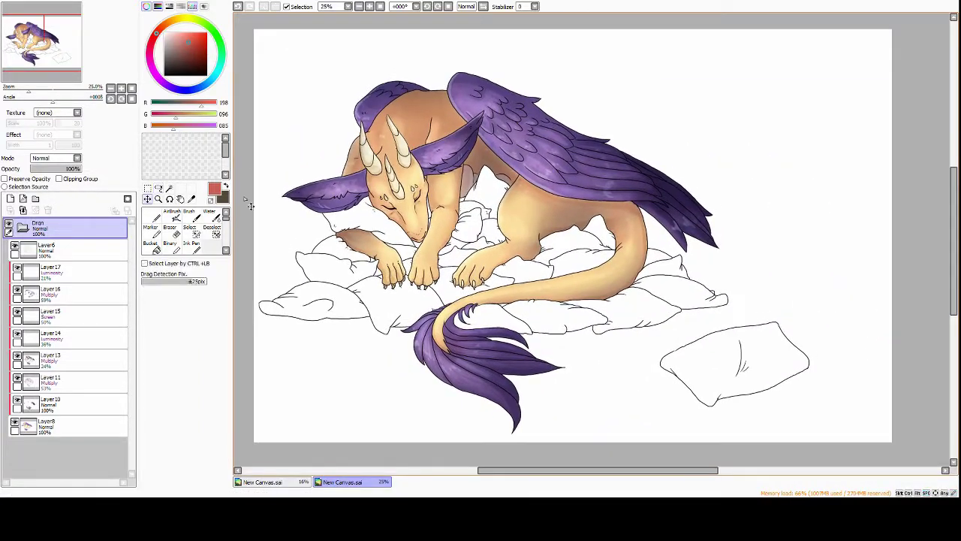
mouse_move(337, 229)
mouse_down()
mouse_move(451, 225)
mouse_move(409, 229)
mouse_move(419, 229)
mouse_move(390, 213)
mouse_move(423, 187)
mouse_up()
Add a layer beneath the Drgn folder and start filling the leftmost pillows with flat red, undoing the last stray stroke
scroll(423, 187, up, 1)
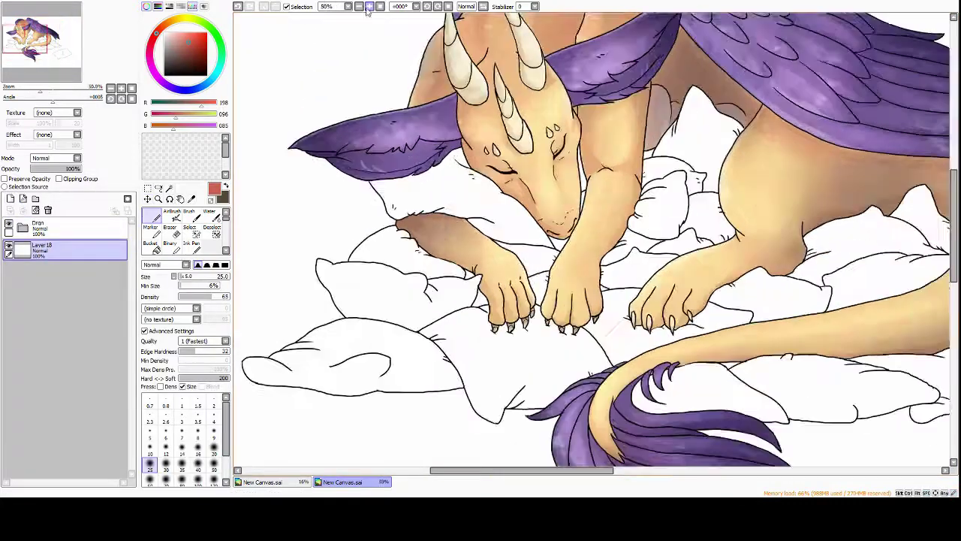
click(368, 9)
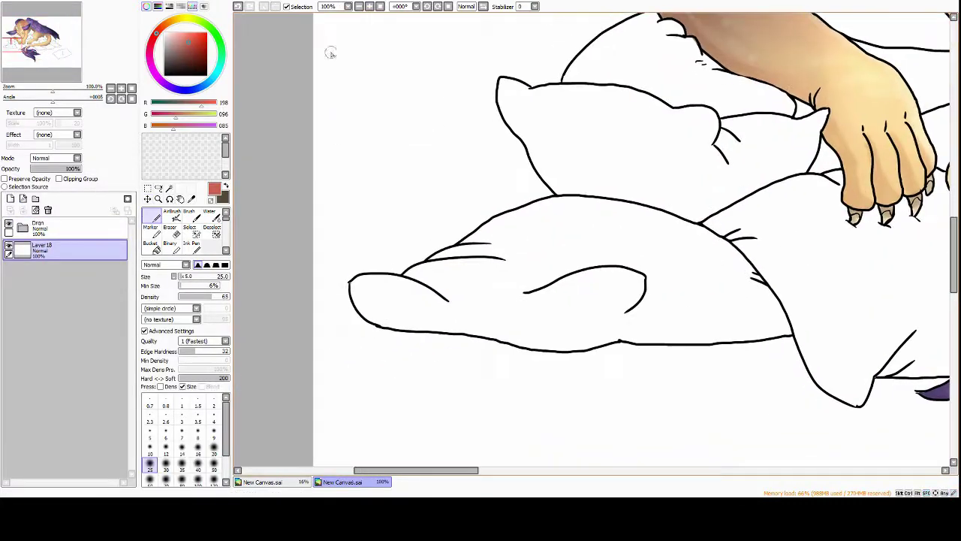
drag(359, 289, 369, 311)
mouse_move(380, 286)
mouse_down()
mouse_move(434, 272)
mouse_move(570, 196)
mouse_up()
drag(571, 196, 458, 268)
mouse_move(389, 154)
mouse_down()
mouse_move(420, 207)
mouse_move(499, 272)
mouse_up()
mouse_move(390, 158)
mouse_down()
mouse_move(455, 264)
mouse_move(451, 172)
mouse_move(468, 143)
mouse_move(462, 167)
mouse_move(477, 135)
mouse_move(595, 96)
mouse_move(599, 200)
mouse_move(452, 204)
mouse_move(525, 225)
mouse_up()
key(ctrl+z)
Block in flat red across the pillows around the forelegs, paws and tail and on the separate pillow at size 135
scroll(524, 225, up, 3)
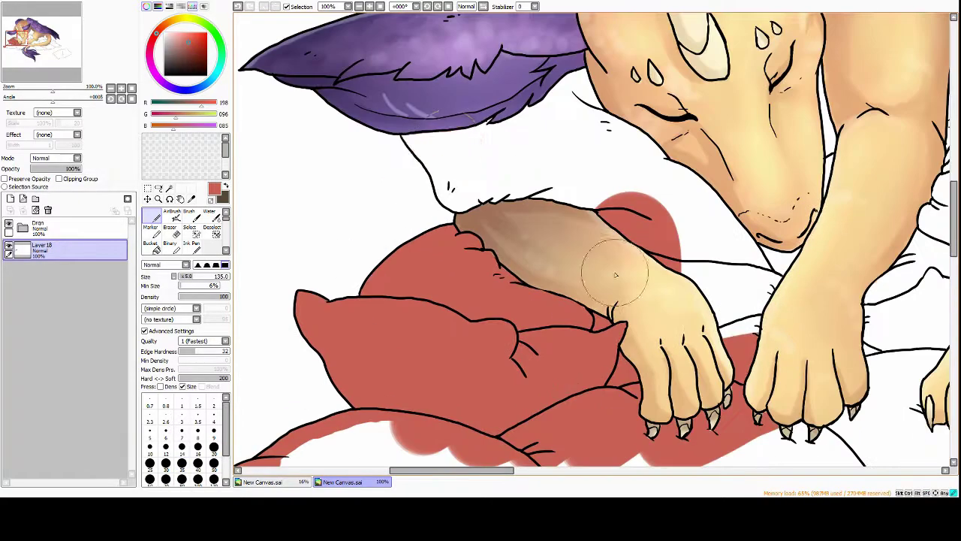
mouse_move(611, 268)
mouse_down()
mouse_move(408, 193)
mouse_move(541, 135)
mouse_move(751, 300)
mouse_up()
scroll(642, 201, down, 3)
scroll(642, 201, right, 10)
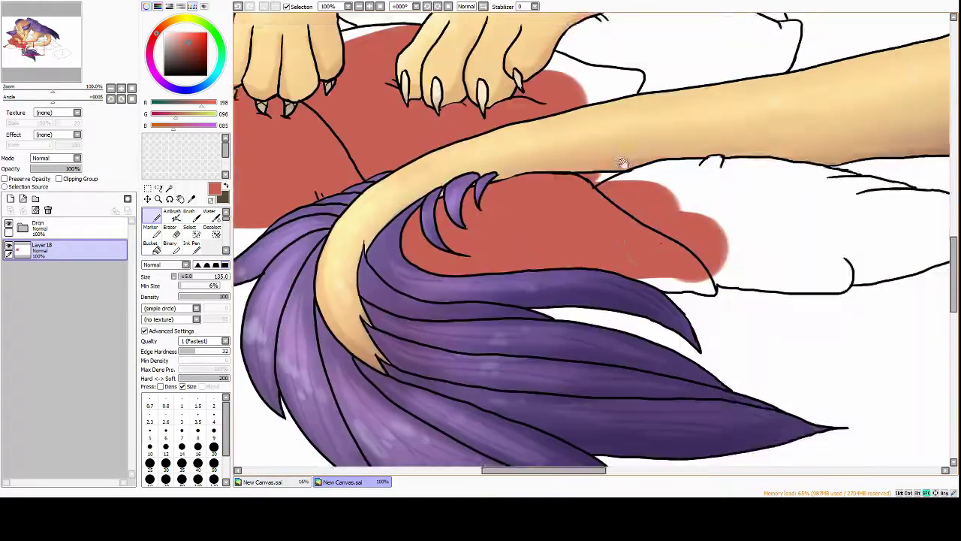
scroll(594, 200, down, 3)
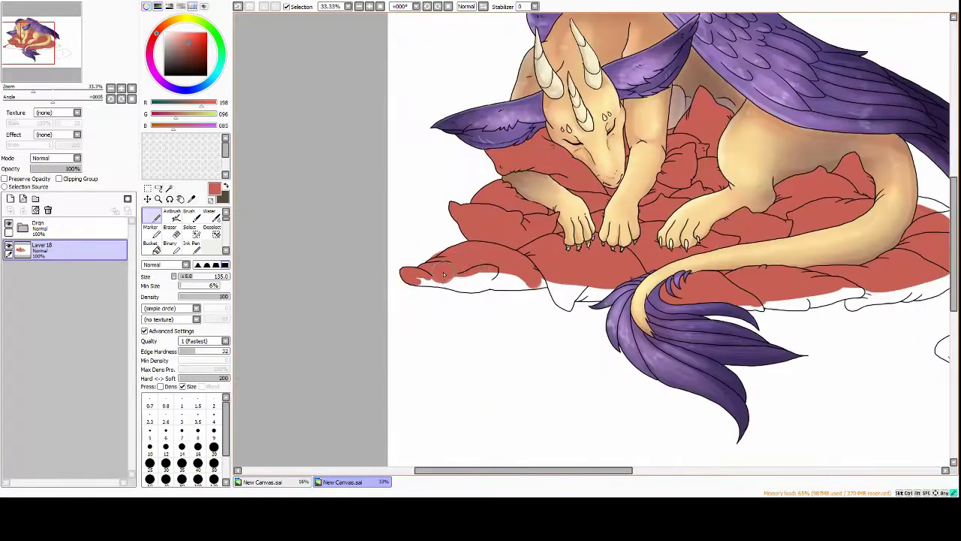
scroll(593, 201, right, 2)
scroll(593, 200, down, 3)
Fill the lower edges of the leftmost pillows with red at size 25, up to the tail tuft
scroll(415, 53, up, 3)
scroll(286, 342, up, 3)
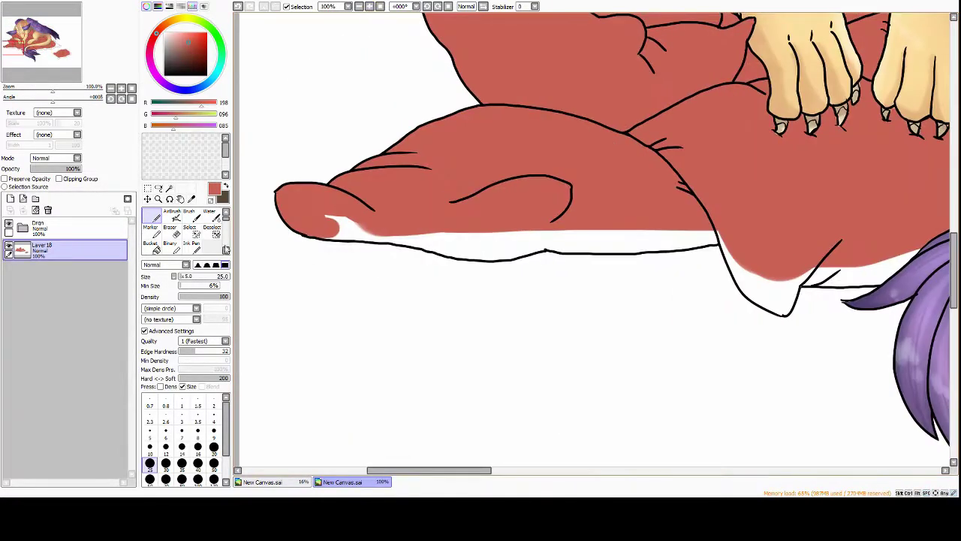
drag(330, 229, 615, 248)
scroll(693, 211, right, 3)
mouse_move(601, 282)
mouse_down()
mouse_move(582, 253)
mouse_move(676, 251)
mouse_up()
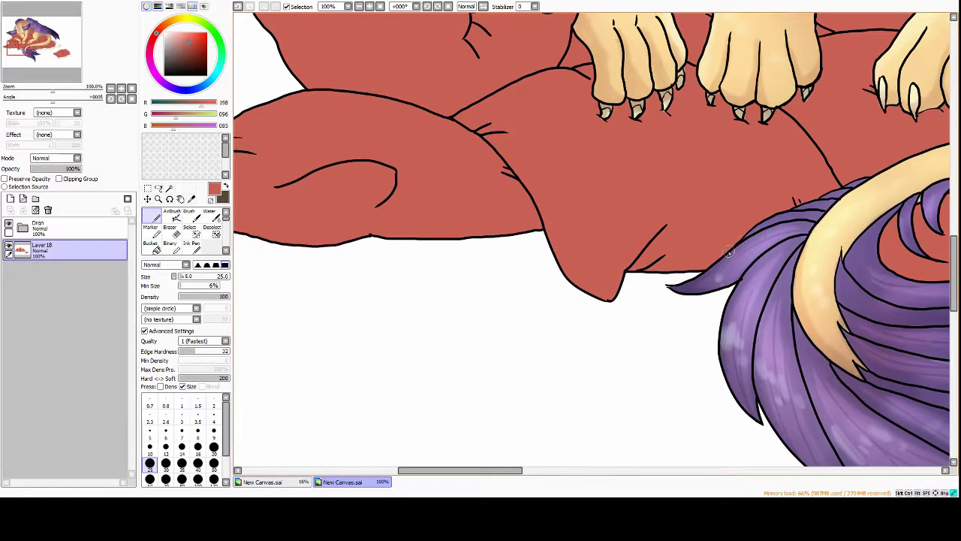
Fill the lower edges of the pillows beneath the tail with red and clean the overspill with the Eraser at size 55
scroll(676, 252, right, 3)
scroll(676, 251, down, 3)
mouse_move(492, 203)
mouse_down()
mouse_move(661, 184)
mouse_move(826, 151)
mouse_move(570, 188)
mouse_up()
scroll(570, 188, right, 3)
mouse_move(518, 173)
mouse_down()
mouse_move(488, 195)
mouse_move(540, 172)
mouse_move(661, 157)
mouse_move(704, 165)
mouse_move(811, 141)
mouse_up()
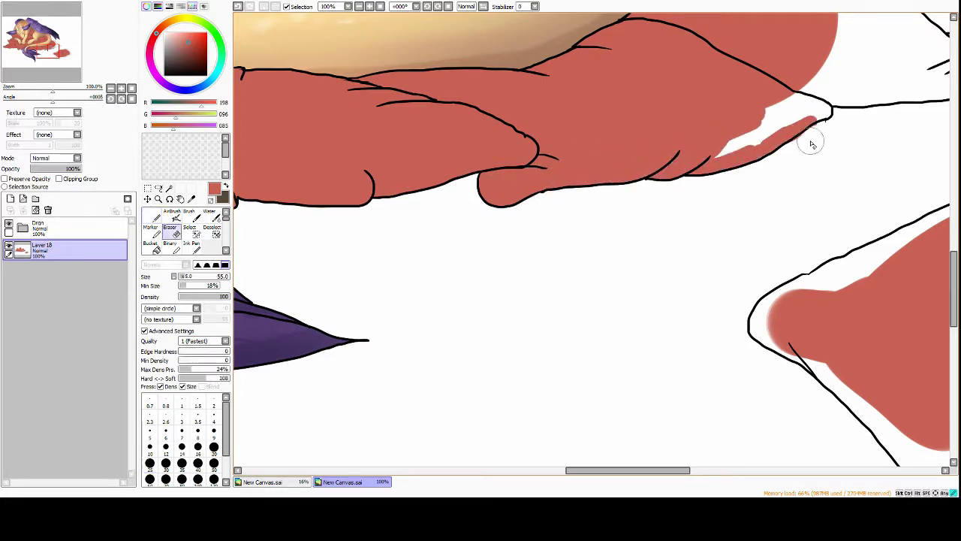
Fill the corners and edges of the rightmost pillows in the pile, below the wing tips, with red at size 25
scroll(811, 142, right, 3)
scroll(811, 142, up, 5)
mouse_move(451, 176)
mouse_down()
mouse_move(518, 161)
mouse_move(564, 255)
mouse_up()
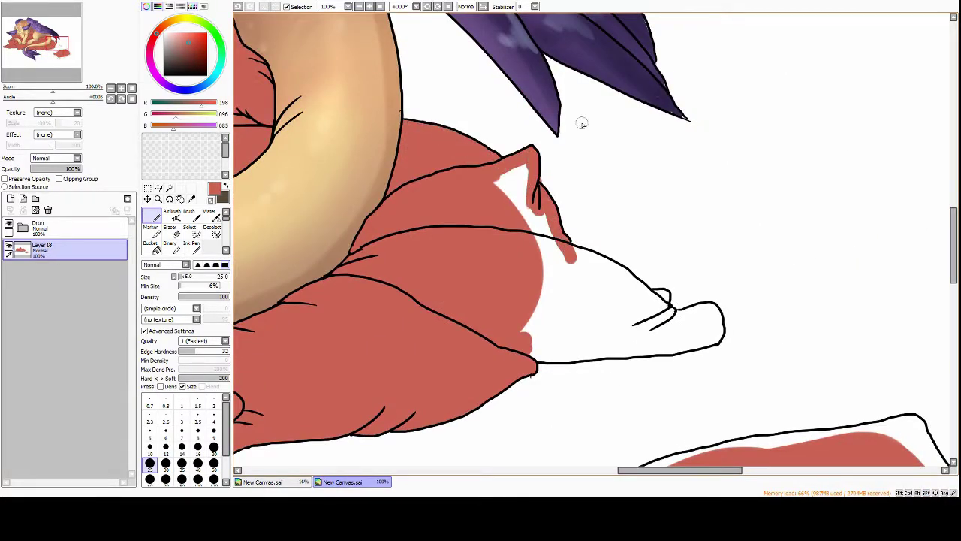
mouse_move(511, 173)
mouse_down()
mouse_move(525, 248)
mouse_move(665, 300)
mouse_move(689, 323)
mouse_up()
scroll(658, 276, down, 2)
mouse_move(658, 277)
mouse_down()
mouse_move(563, 311)
mouse_move(623, 311)
mouse_move(582, 339)
mouse_move(512, 276)
mouse_move(573, 276)
mouse_move(654, 295)
mouse_up()
Fill the separate pillow with red out to its corners and outline at size 25
scroll(654, 295, down, 3)
mouse_move(541, 405)
mouse_down()
mouse_move(488, 330)
mouse_move(571, 277)
mouse_move(671, 238)
mouse_move(819, 216)
mouse_up()
scroll(571, 277, right, 2)
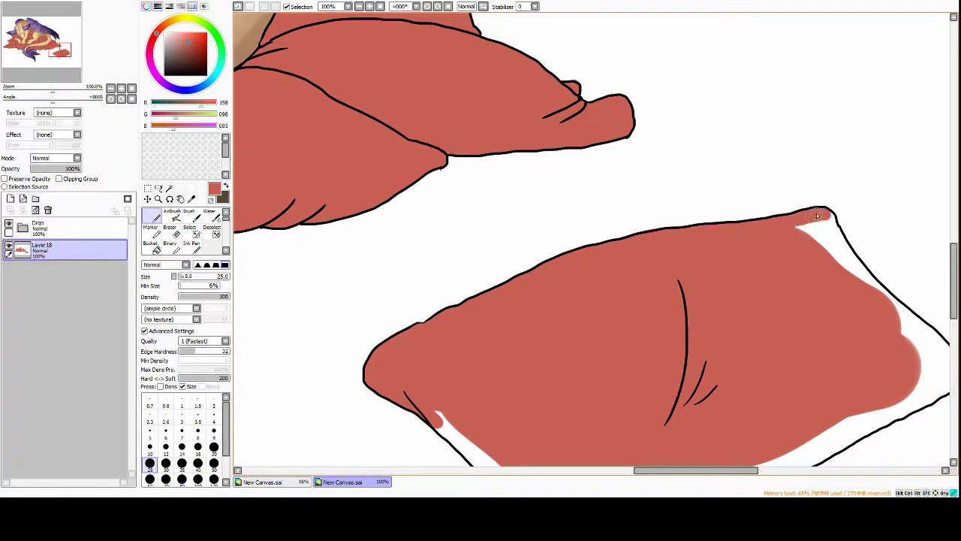
scroll(819, 216, right, 2)
mouse_move(680, 237)
mouse_down()
mouse_move(710, 199)
mouse_move(754, 278)
mouse_up()
scroll(728, 269, down, 1)
scroll(754, 277, down, 1)
mouse_move(308, 290)
mouse_down()
mouse_move(370, 359)
mouse_move(443, 410)
mouse_move(477, 372)
mouse_move(590, 366)
mouse_move(758, 297)
mouse_move(796, 215)
mouse_up()
Recolour the flat pillow layer to teal and add a new clipping-group layer above it
scroll(796, 216, down, 4)
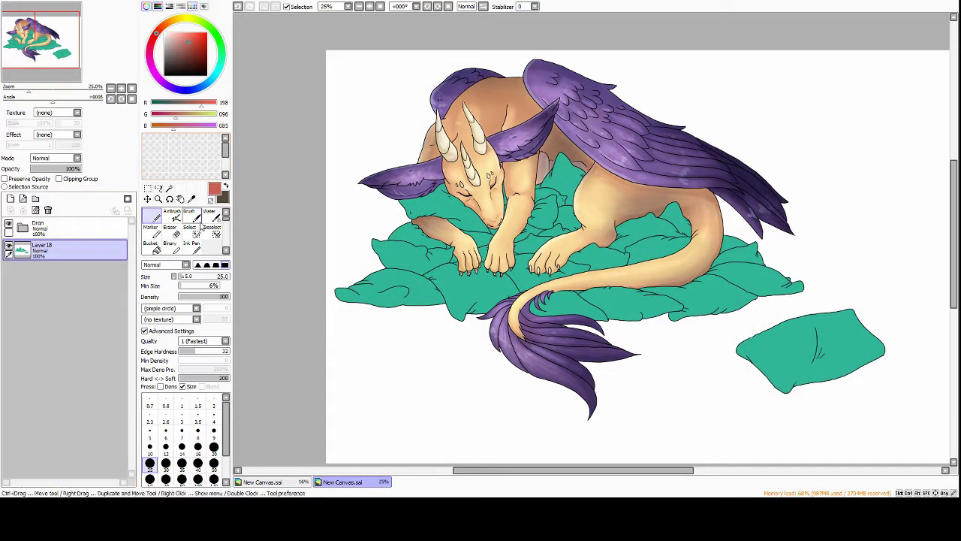
click(71, 246)
click(60, 179)
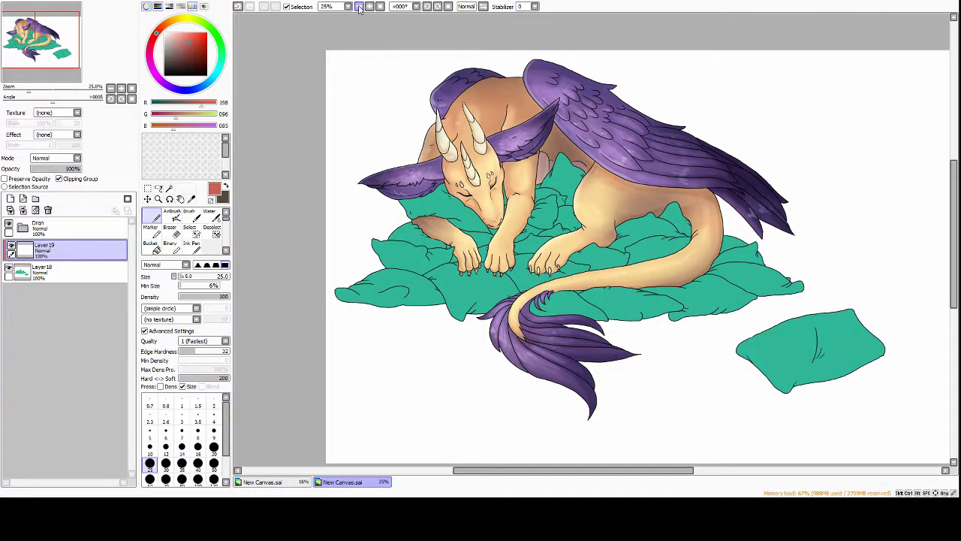
scroll(507, 210, up, 2)
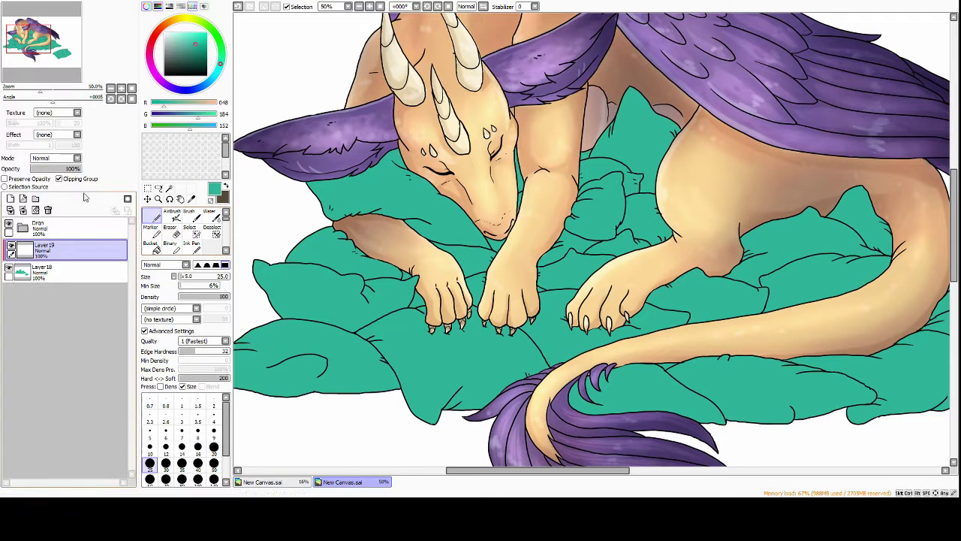
Airbrush dark-blue shadows over the pillows at size 370 on the clipped layer, set to Multiply at 65% opacity
click(172, 214)
scroll(418, 165, down, 2)
mouse_move(480, 187)
mouse_down()
mouse_move(515, 224)
mouse_move(608, 214)
mouse_move(631, 234)
mouse_move(612, 255)
mouse_up()
mouse_move(608, 188)
mouse_down()
mouse_move(600, 225)
mouse_move(624, 301)
mouse_move(751, 278)
mouse_move(533, 278)
mouse_move(710, 235)
mouse_move(860, 338)
mouse_move(443, 315)
mouse_move(525, 319)
mouse_up()
drag(676, 323, 826, 315)
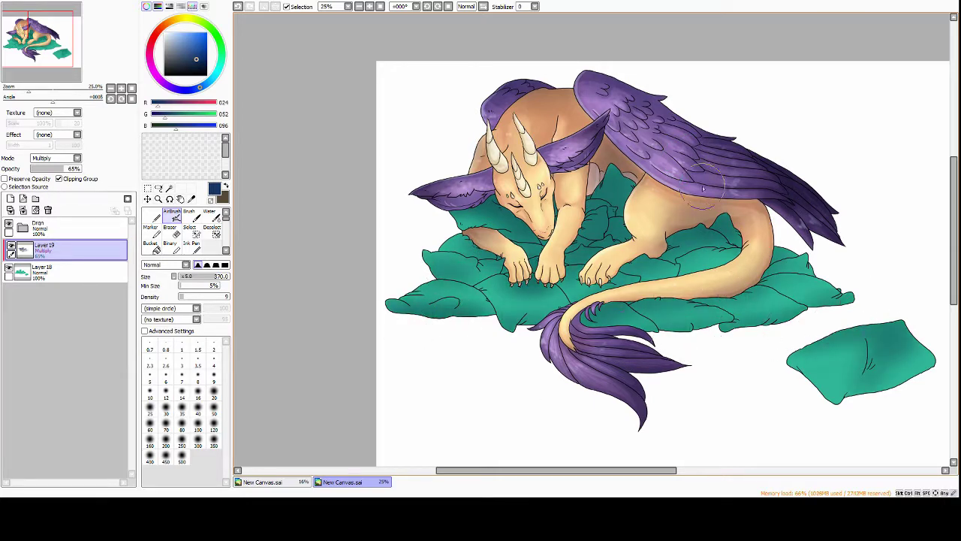
drag(601, 248, 531, 217)
Add a clipping-group Luminosity layer at 47% opacity and airbrush light-green highlights over the pile and the separate pillow at size 80
click(11, 198)
click(57, 157)
click(195, 36)
click(187, 37)
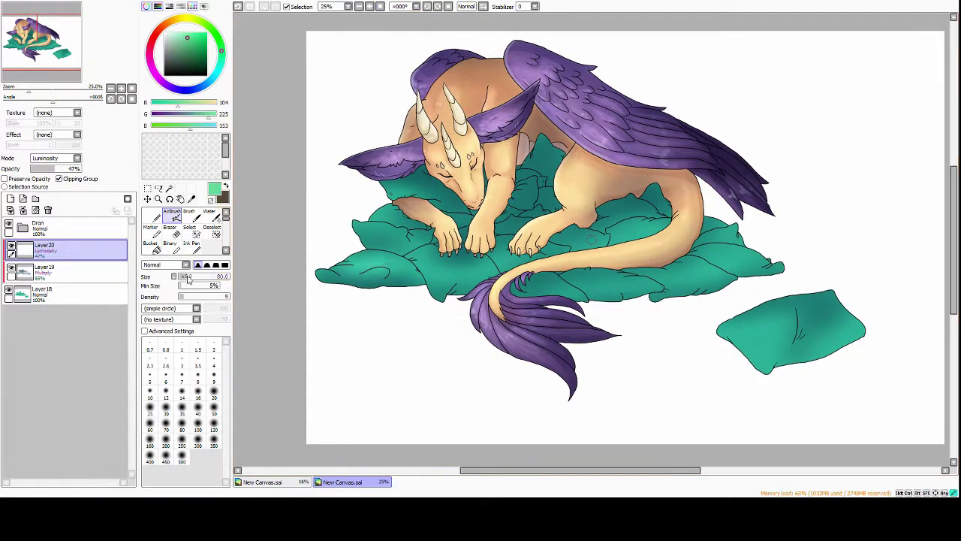
click(182, 424)
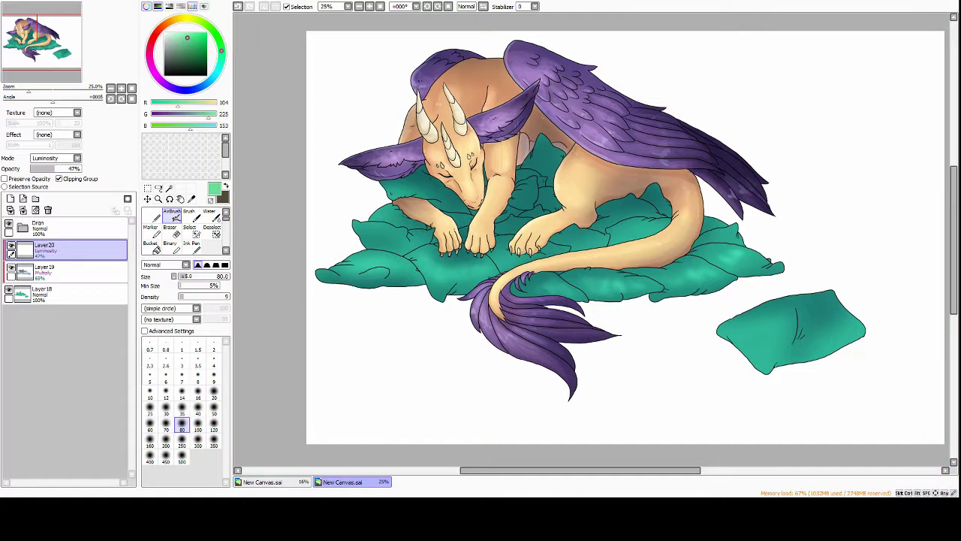
drag(743, 324, 777, 356)
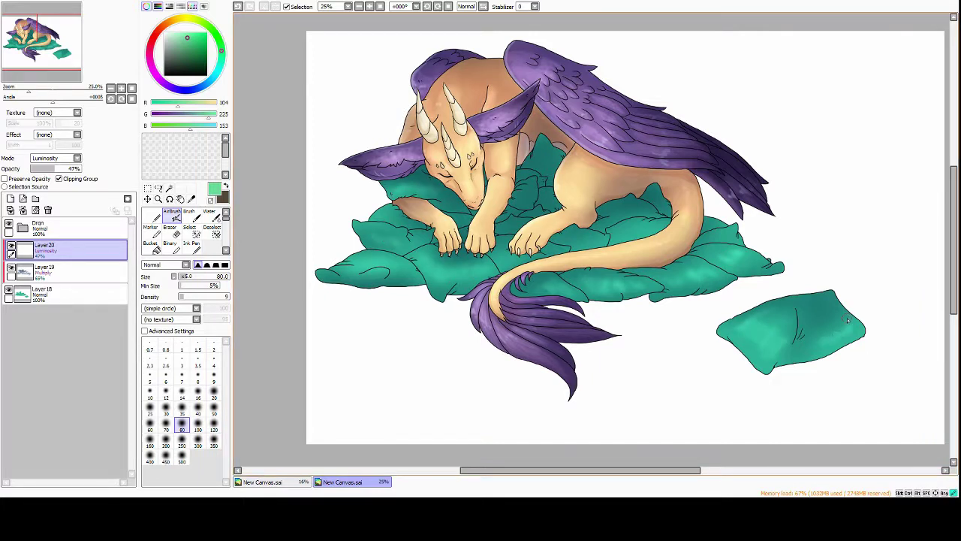
scroll(847, 320, up, 1)
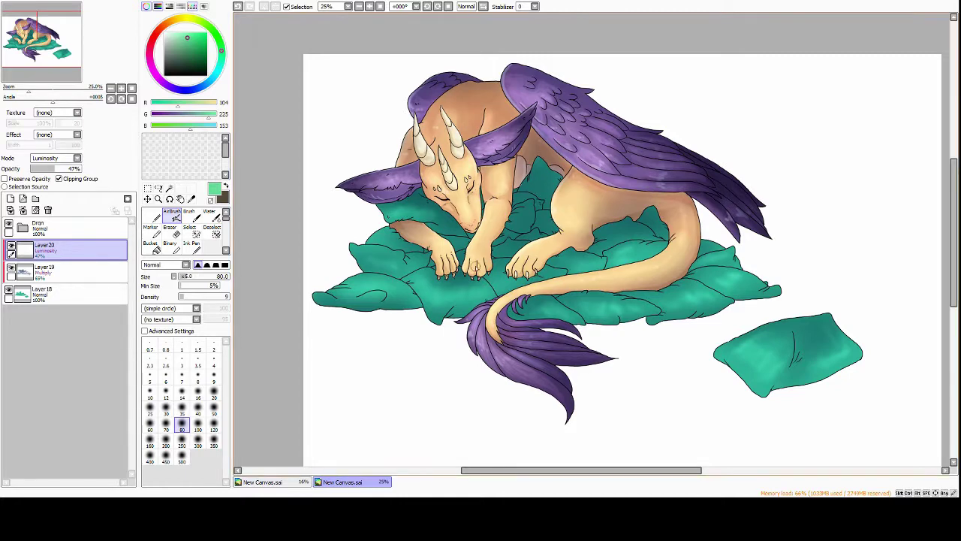
Add a clipping-group Multiply layer at 54% opacity and paint teal-blue fold shadows on the leftmost pillow with the Pencil at size 50
key(ctrl+shift+n)
scroll(558, 263, up, 2)
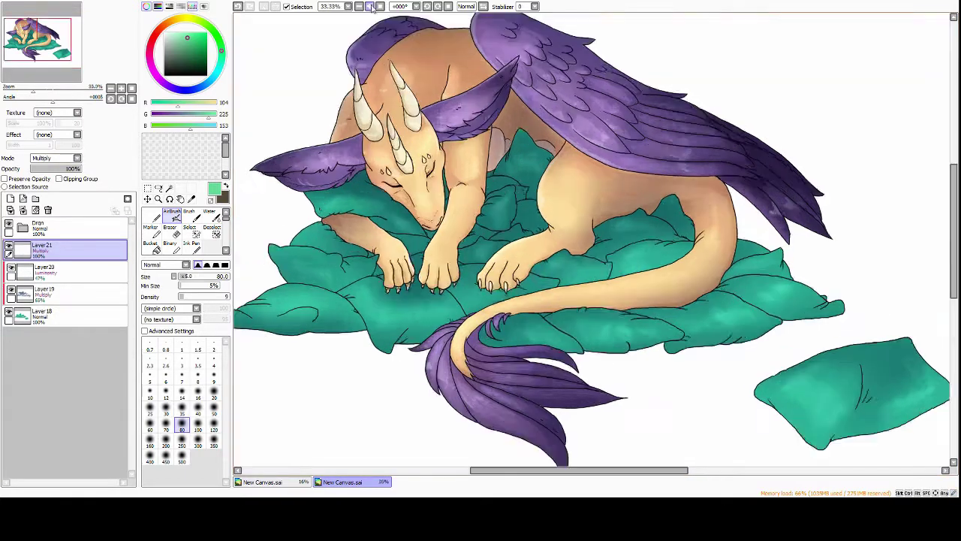
drag(190, 295, 211, 296)
key(ctrl+z)
mouse_move(259, 308)
mouse_down()
mouse_move(368, 300)
mouse_move(443, 278)
mouse_up()
key(ctrl+z)
drag(428, 319, 450, 270)
drag(289, 282, 353, 275)
drag(494, 217, 474, 221)
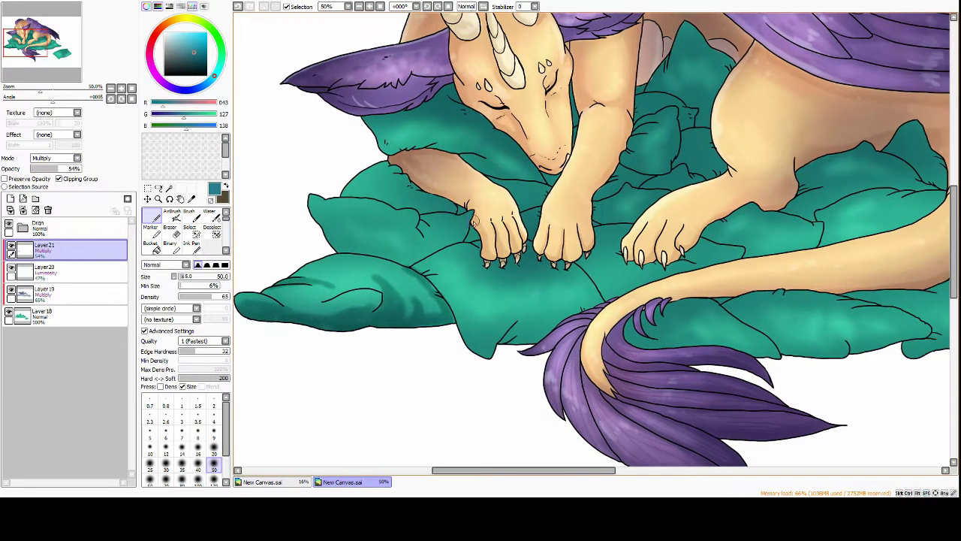
Paint fold shadows at size 15 on the pillow behind the leftmost one and the front pillow below the paws
drag(403, 215, 394, 173)
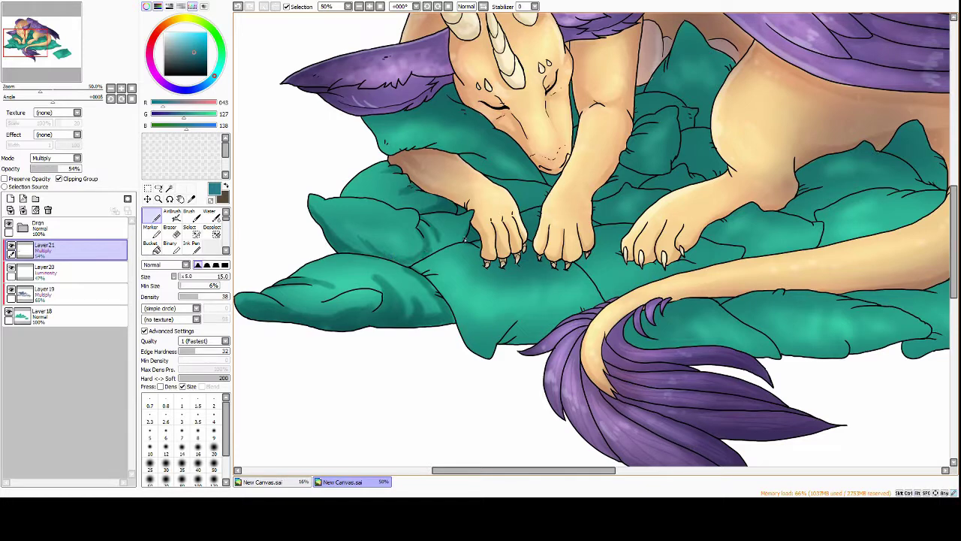
drag(464, 239, 415, 220)
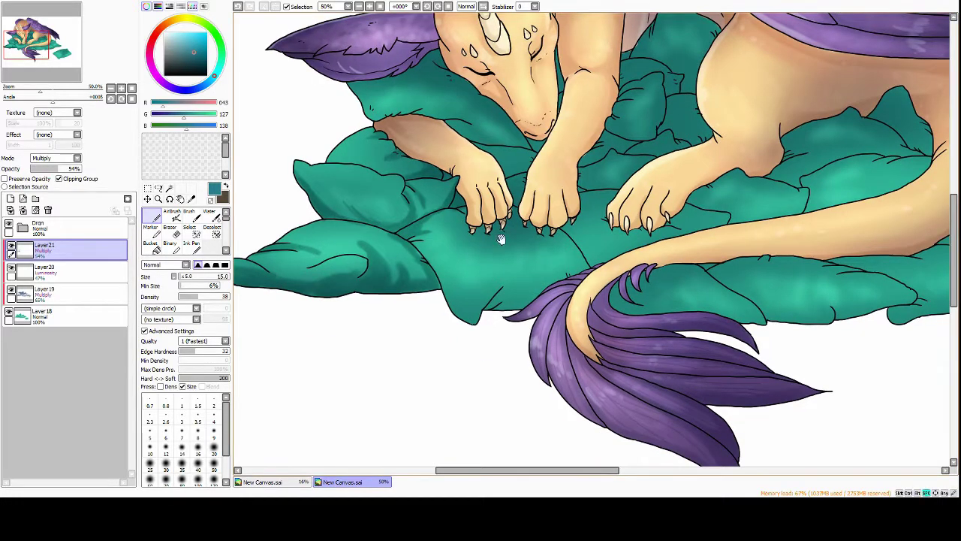
drag(500, 239, 475, 167)
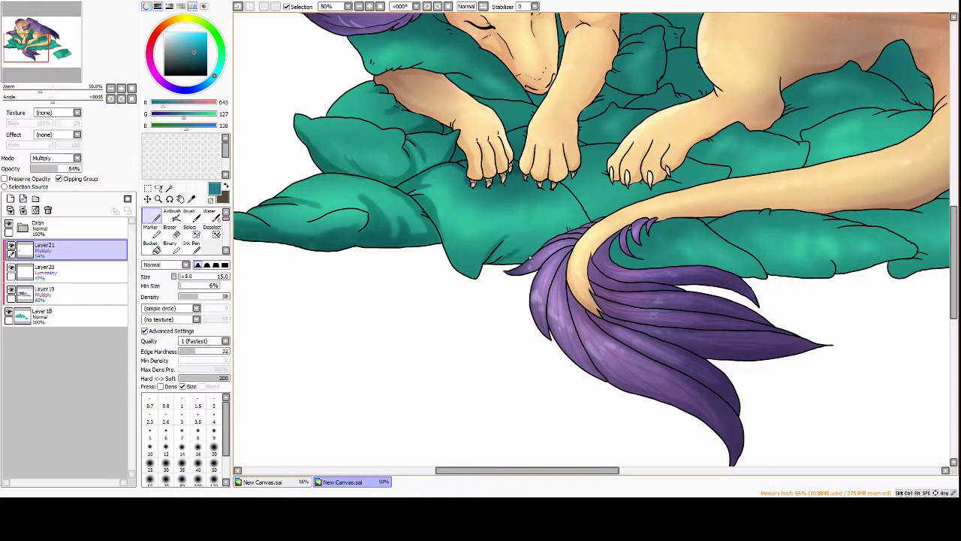
Paint thin fold shadows on the pillow under the creature's head at size 15
scroll(530, 182, up, 3)
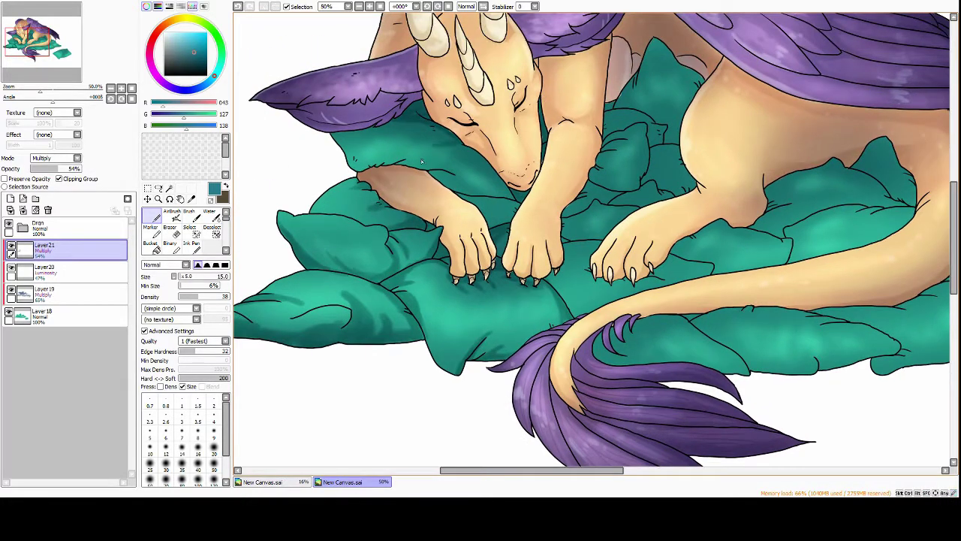
drag(484, 191, 430, 175)
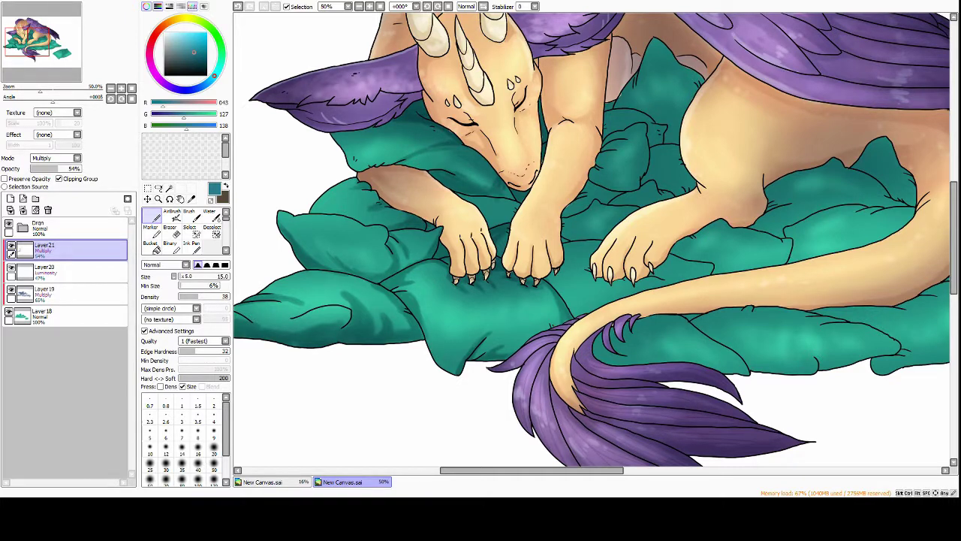
scroll(467, 199, up, 1)
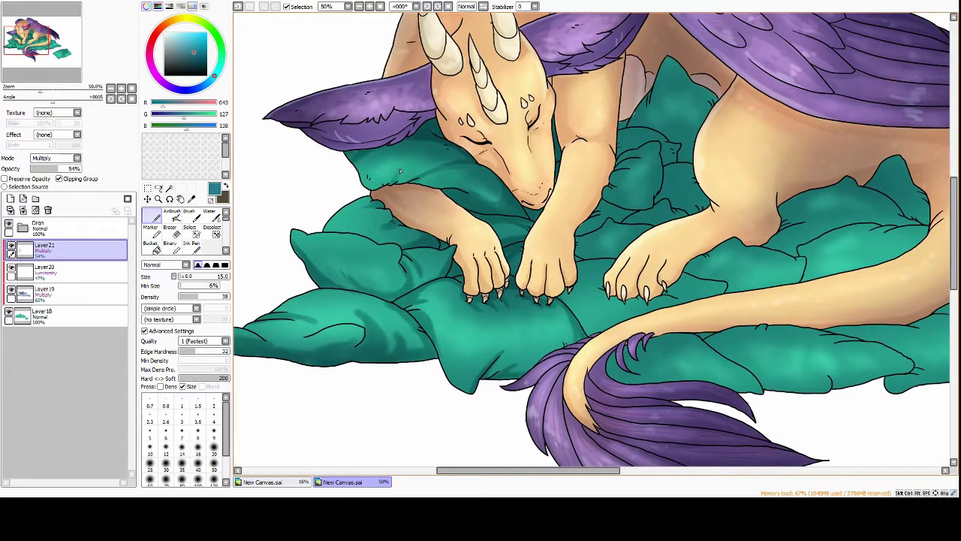
Shade the pillows between the forelegs and the hind leg with teal-blue fold shadows at size 45
scroll(358, 153, down, 4)
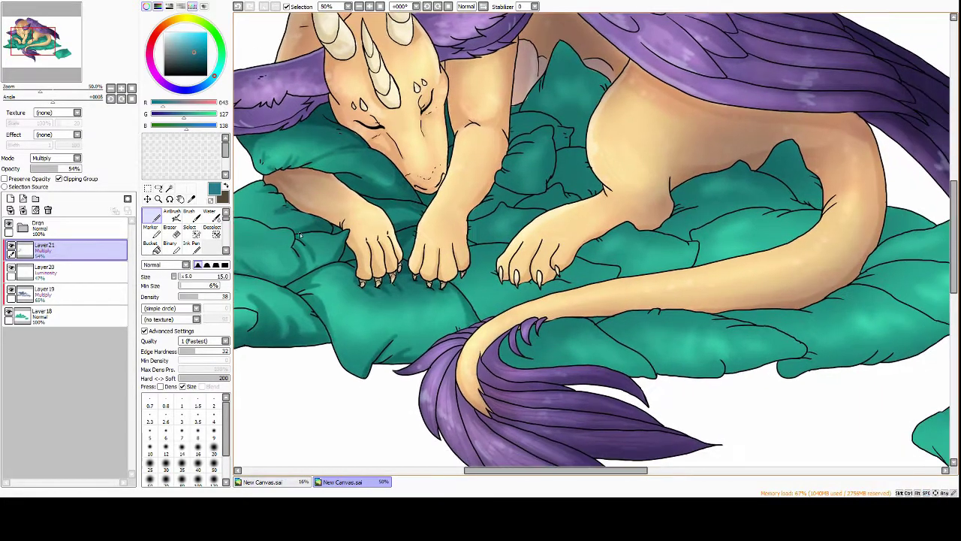
drag(518, 111, 597, 119)
scroll(576, 56, down, 1)
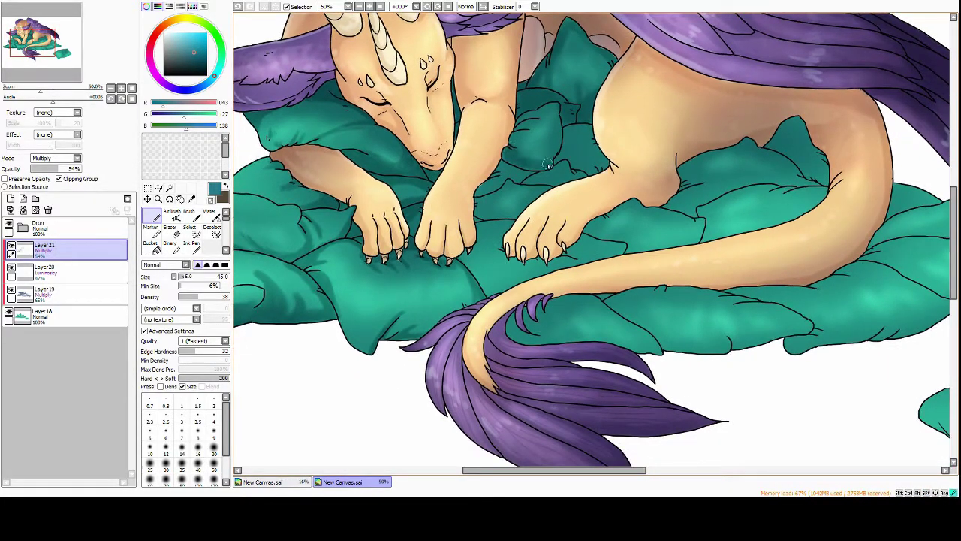
mouse_move(567, 166)
mouse_down()
mouse_move(609, 163)
mouse_move(517, 178)
mouse_up()
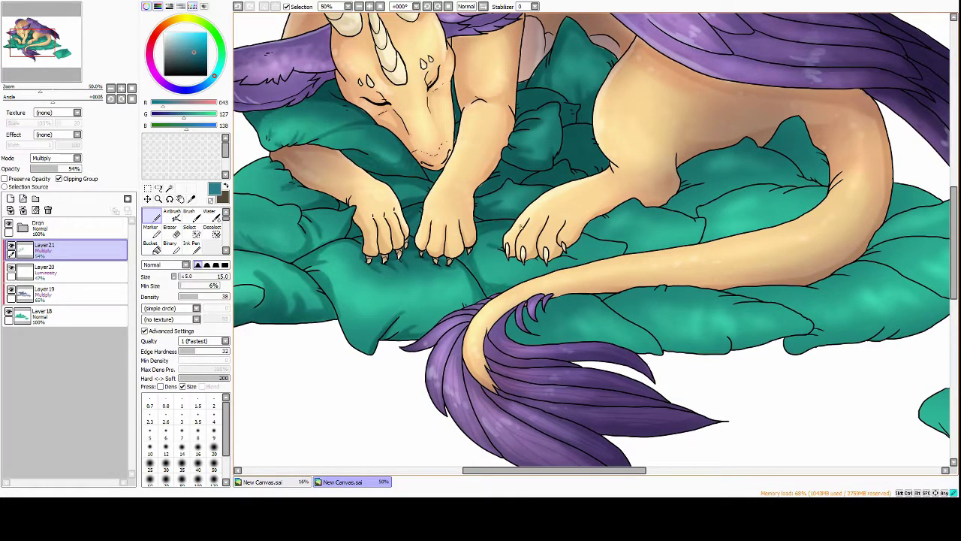
Paint fold shadows at size 30 on the pillows around the hind paw and inside the curve of the tail
scroll(519, 225, down, 1)
mouse_move(536, 210)
mouse_down()
mouse_move(500, 225)
mouse_move(452, 227)
mouse_up()
key(bracketright)
key(bracketright)
key(bracketright)
key(bracketright)
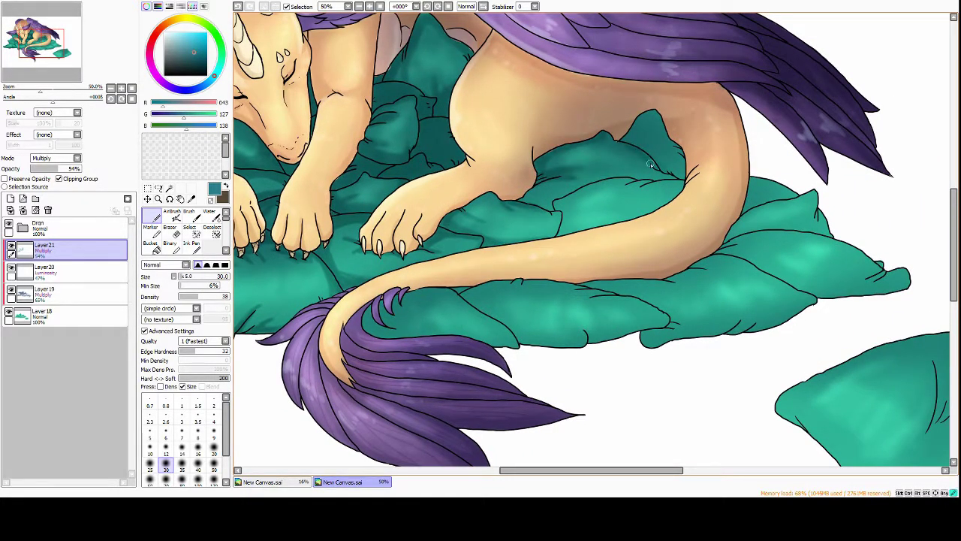
drag(694, 169, 714, 148)
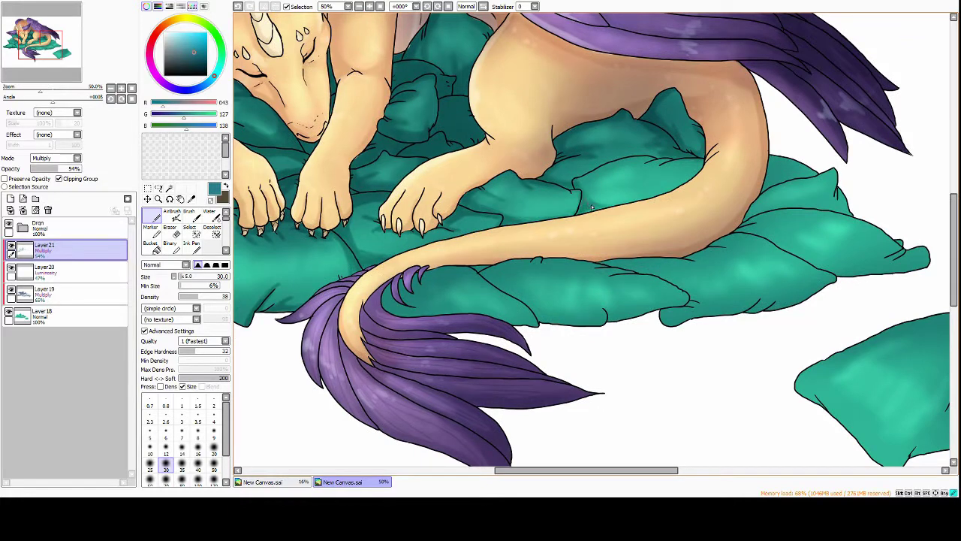
Shade the folds of the pillows below the tail and at the right end of the pile at size 30
scroll(671, 160, down, 1)
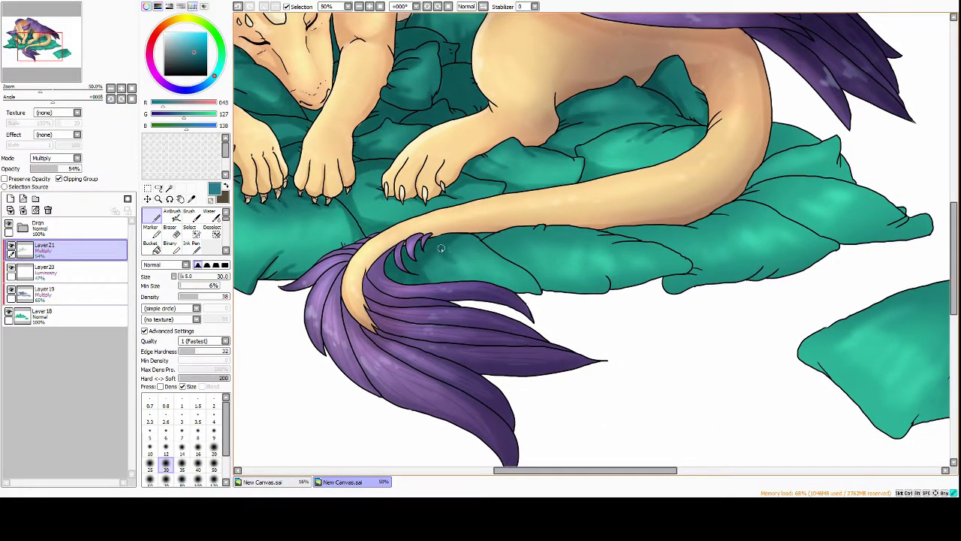
drag(487, 243, 626, 284)
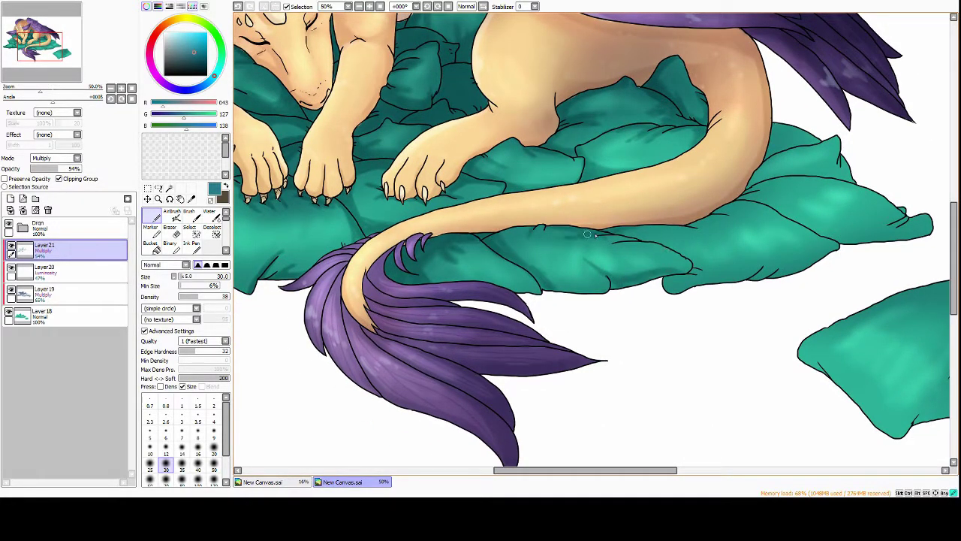
drag(695, 267, 820, 268)
scroll(729, 262, right, 3)
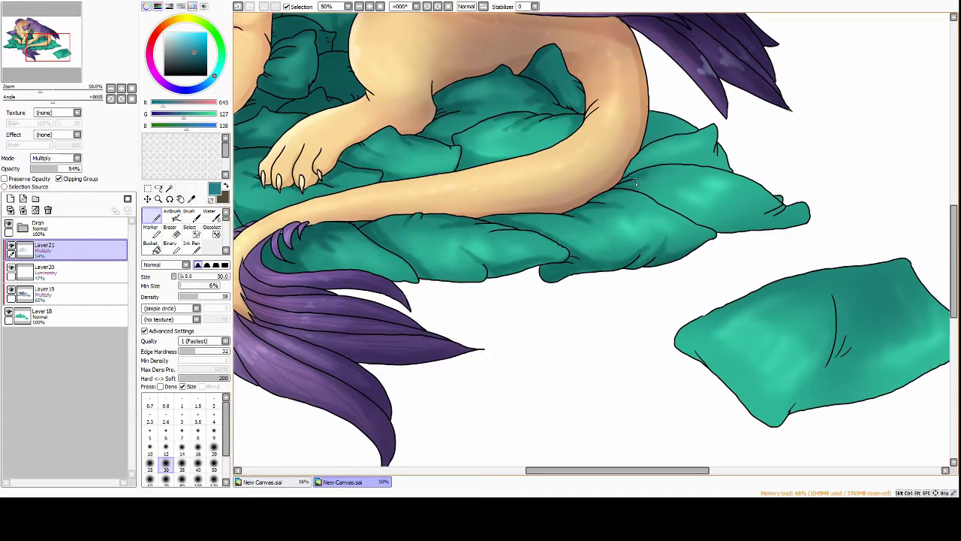
mouse_move(635, 182)
mouse_down()
mouse_move(744, 225)
mouse_move(805, 215)
mouse_move(675, 131)
mouse_up()
Paint fold shadows at size 30 along the centre crease, edges and corners of the separate pillow
scroll(676, 130, down, 2)
scroll(676, 130, right, 4)
mouse_move(698, 197)
mouse_down()
mouse_move(673, 275)
mouse_move(637, 309)
mouse_up()
drag(518, 244, 604, 323)
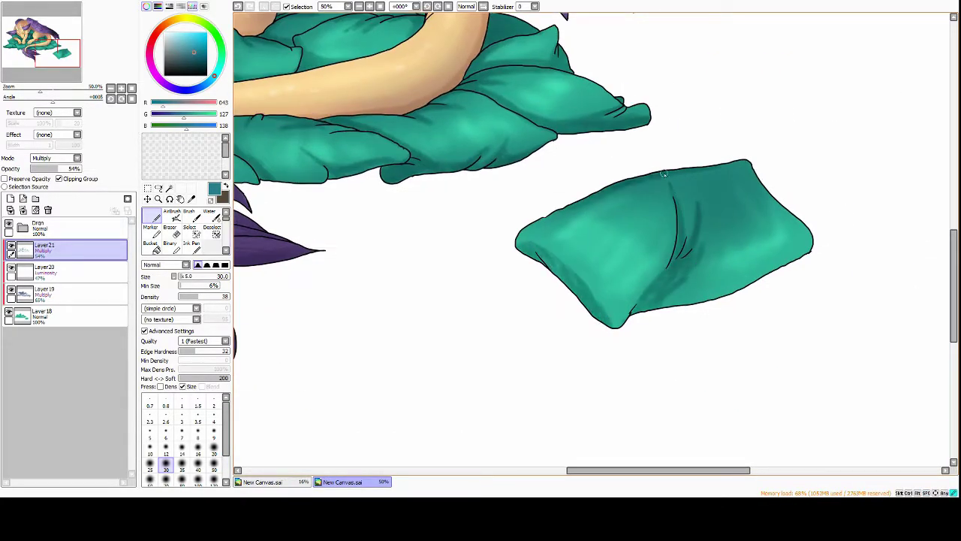
drag(571, 169, 700, 257)
mouse_move(747, 164)
mouse_down()
mouse_move(788, 220)
mouse_move(691, 300)
mouse_up()
key(minus)
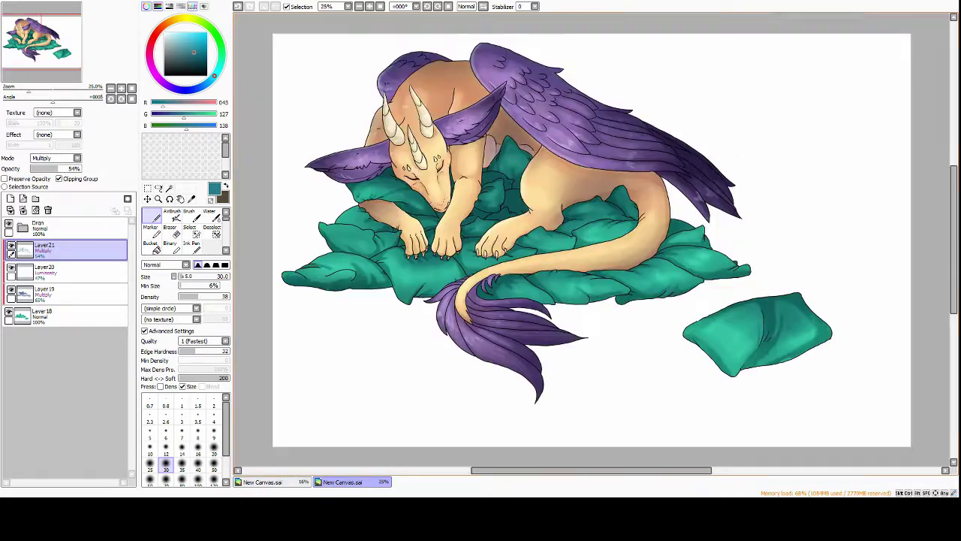
Shift the hue of the flat pillow layer to a bluer teal
click(41, 316)
key(ctrl+u)
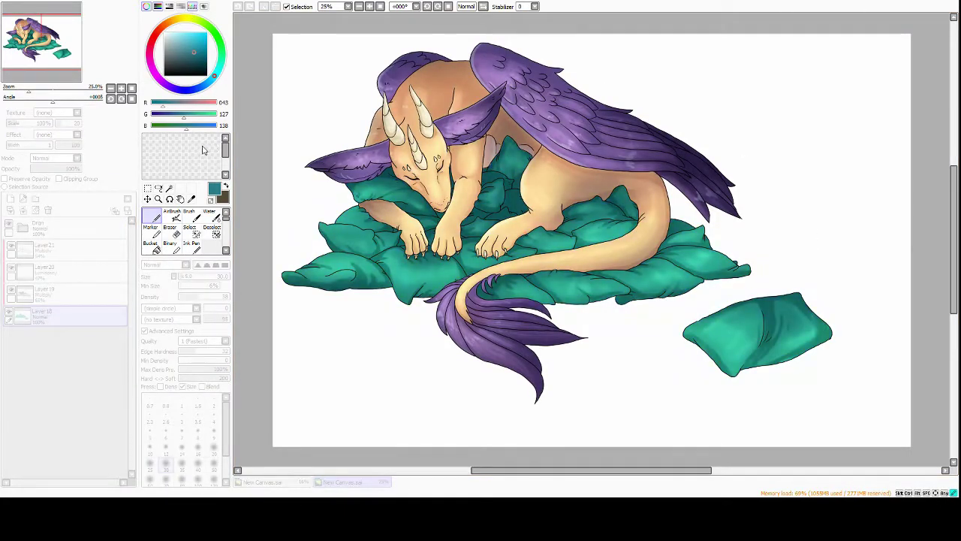
key(Return)
Try a hue shift to a blue body and green wings on the creature's flat colour layer
click(45, 376)
key(ctrl+u)
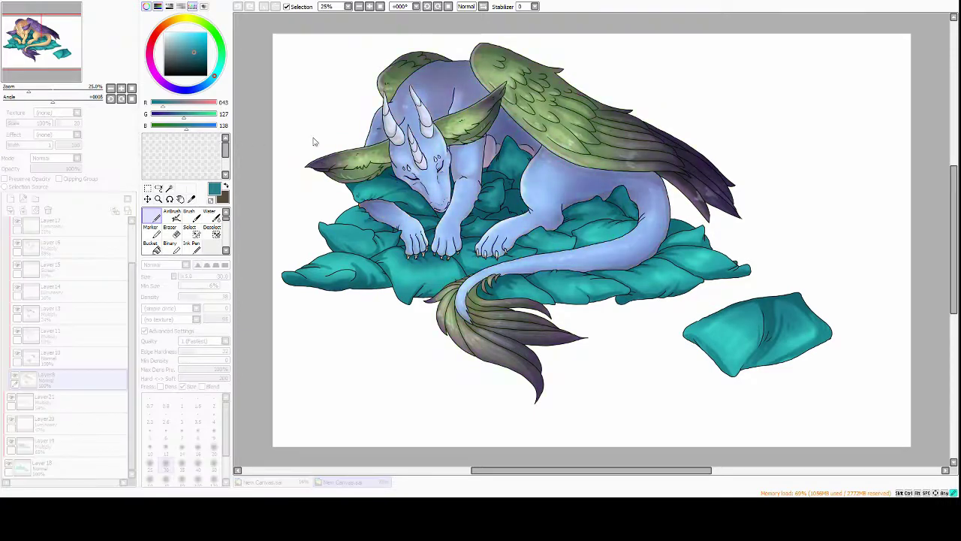
key(Return)
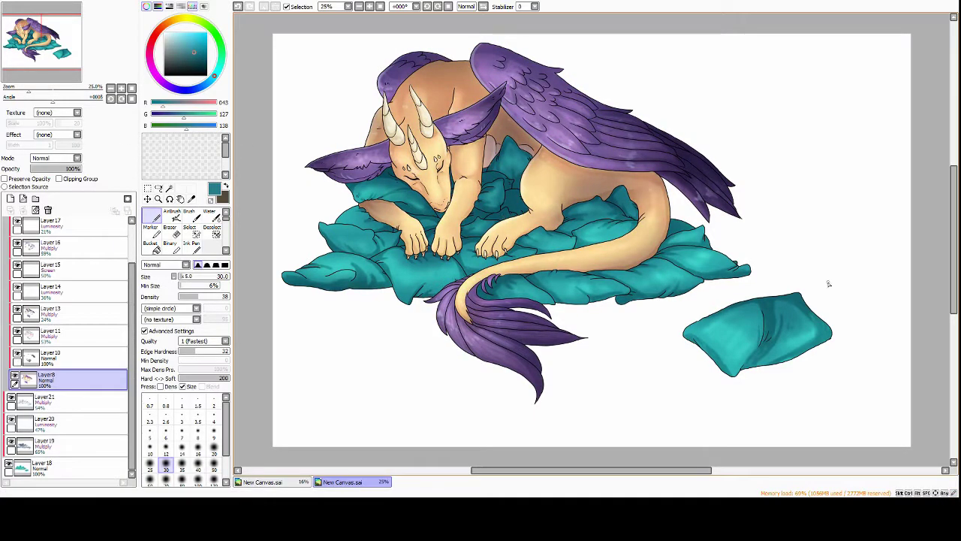
Reposition the creature and pillows on the canvas and erase the stray line-art fragments beside the leftmost pillow at size 55
click(11, 272)
click(45, 248)
key(e)
drag(277, 259, 280, 296)
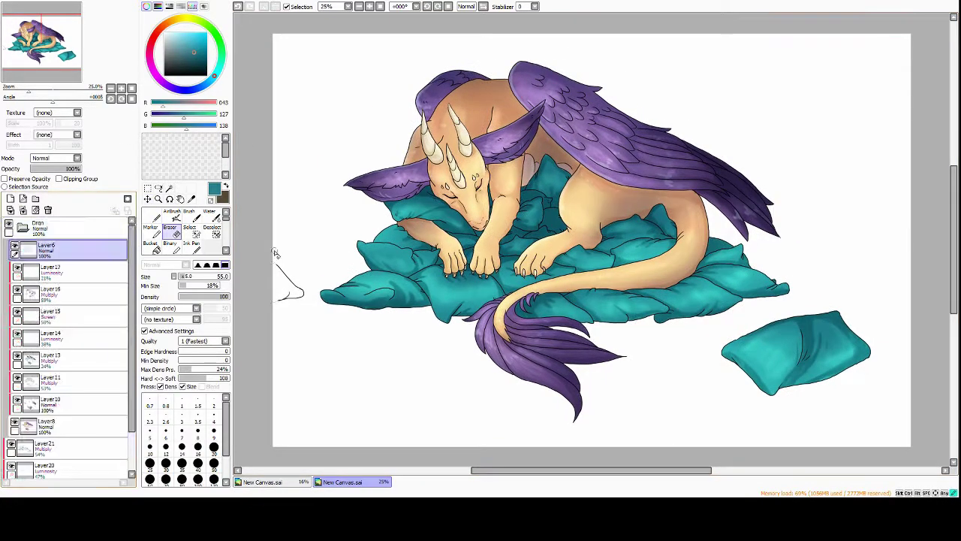
Add a clipping-group Luminosity layer at 52% opacity and paint light-green highlights on the pillows with the Pencil at size 60
click(23, 227)
click(45, 248)
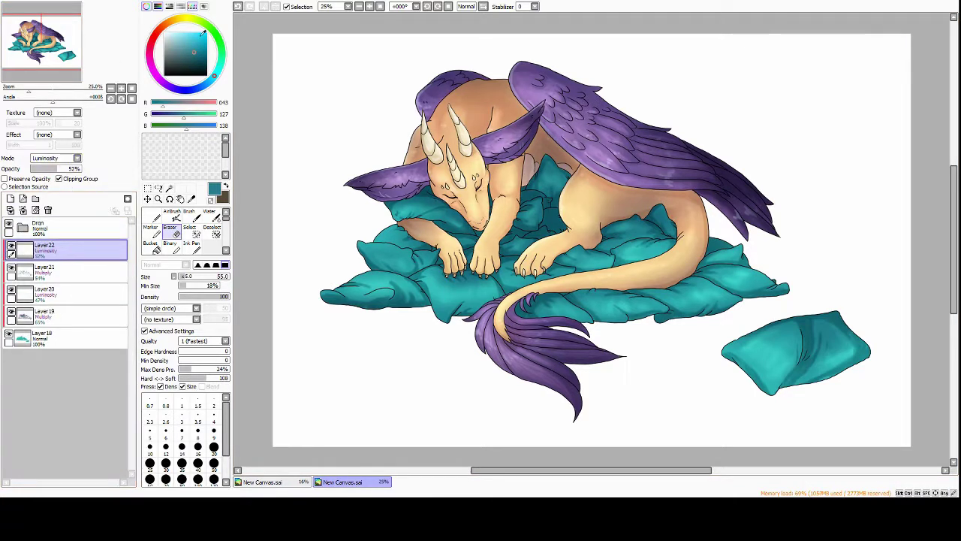
click(172, 214)
key(n)
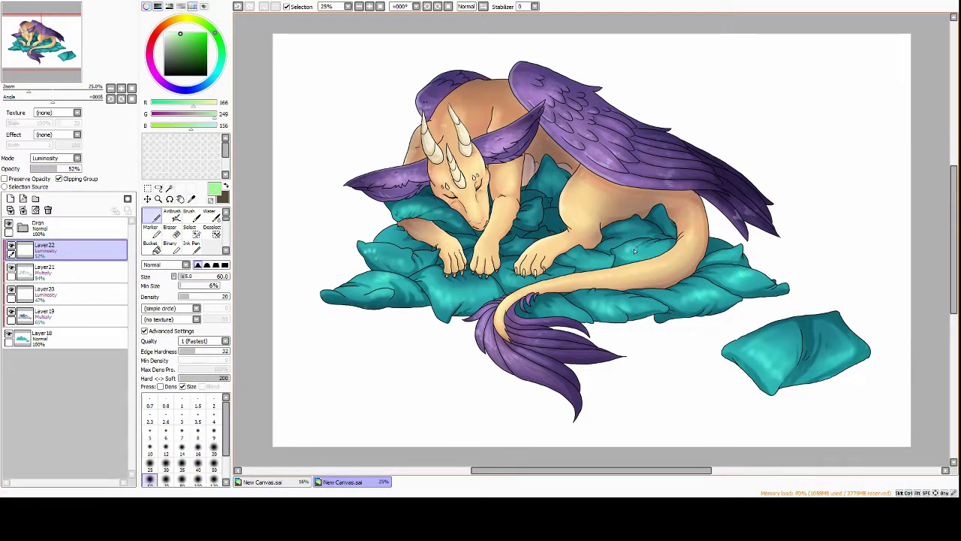
Set the pillow fold-shadow layer's opacity to 70%, try a hue shift on it, and save the drawing as cuddly dragon
click(46, 269)
key(ctrl+u)
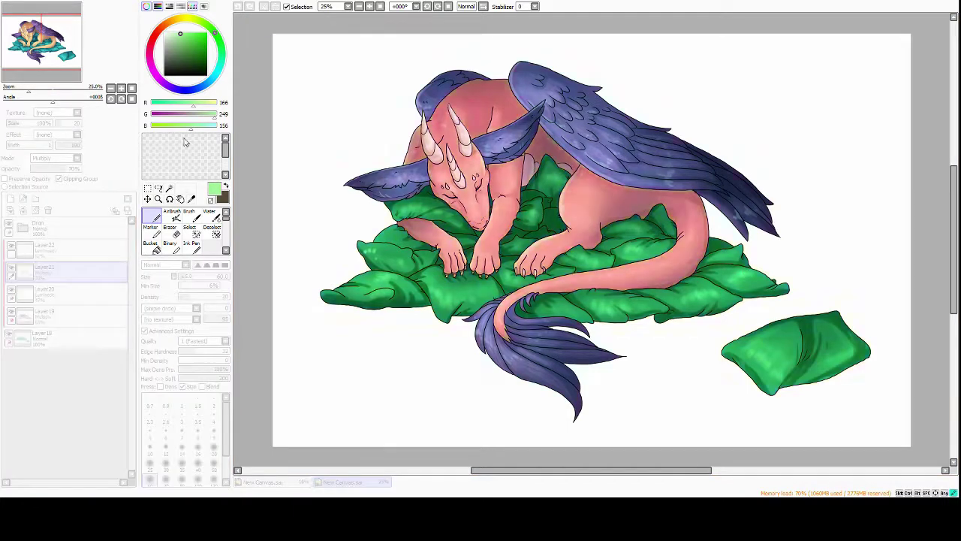
key(Escape)
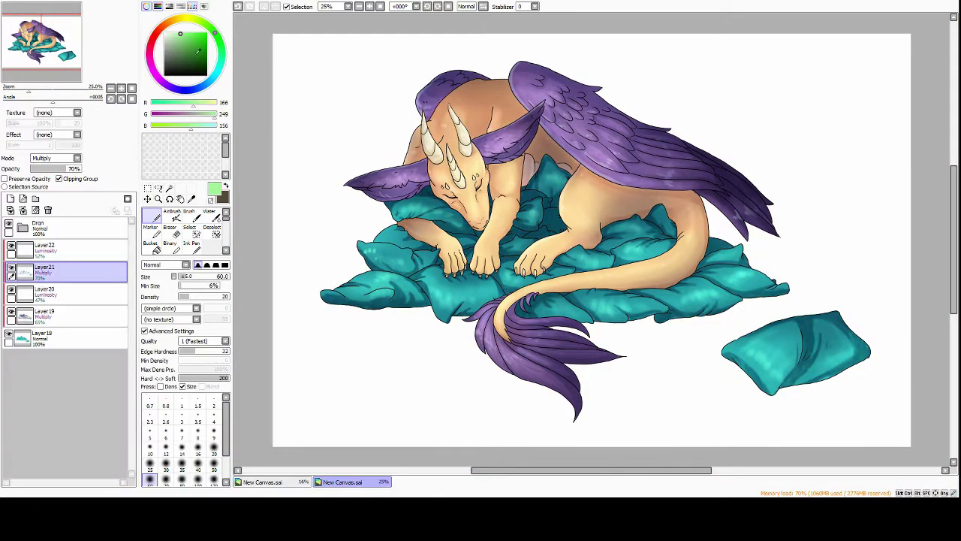
key(ctrl+s)
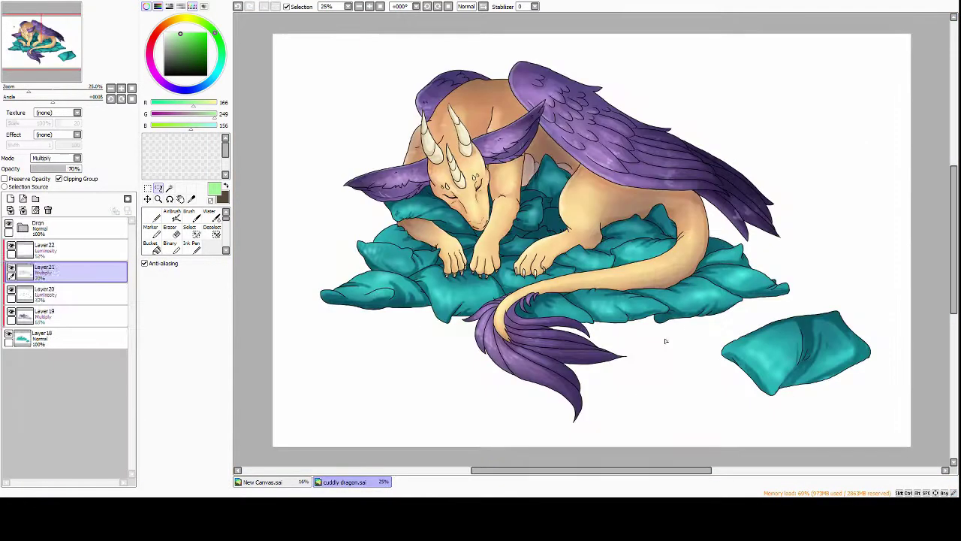
Add the artist's signature on its own top layer, beside the tail tuft
key(ctrl+v)
key(ctrl+t)
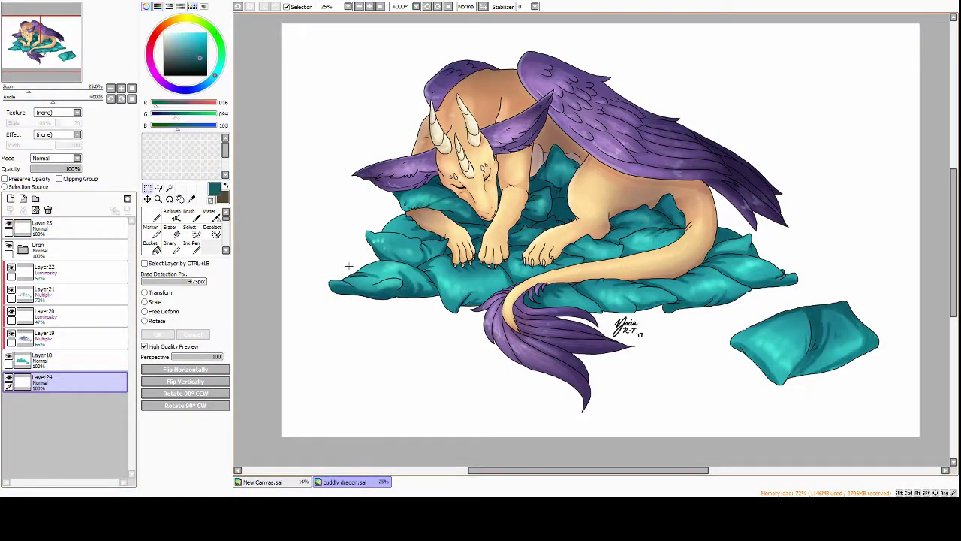
Paint a dark-teal backdrop at size 500 on a bottom layer and a pale-yellow curved ground on a new layer above it
click(196, 218)
mouse_move(322, 34)
mouse_down()
mouse_move(886, 322)
mouse_move(451, 330)
mouse_up()
click(9, 199)
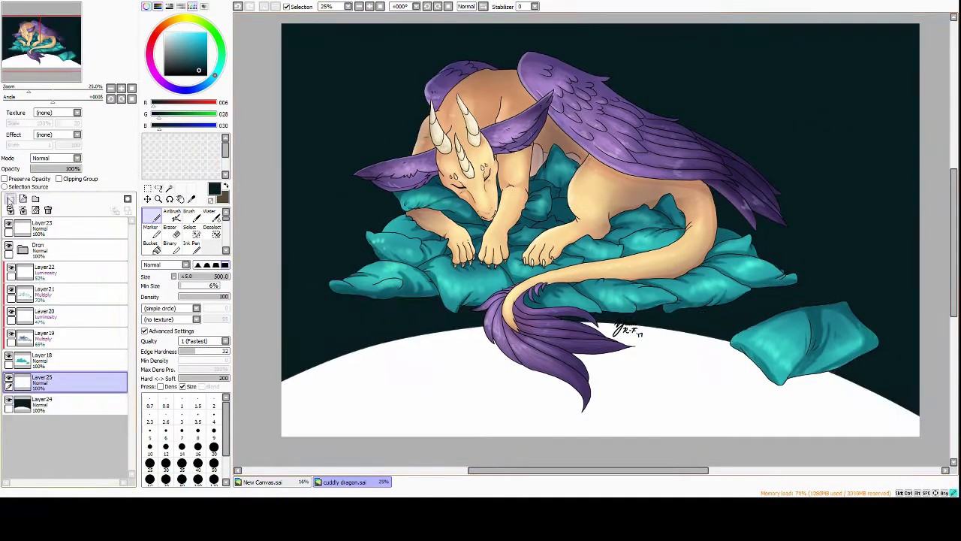
mouse_move(300, 405)
mouse_down()
mouse_move(429, 343)
mouse_move(826, 391)
mouse_up()
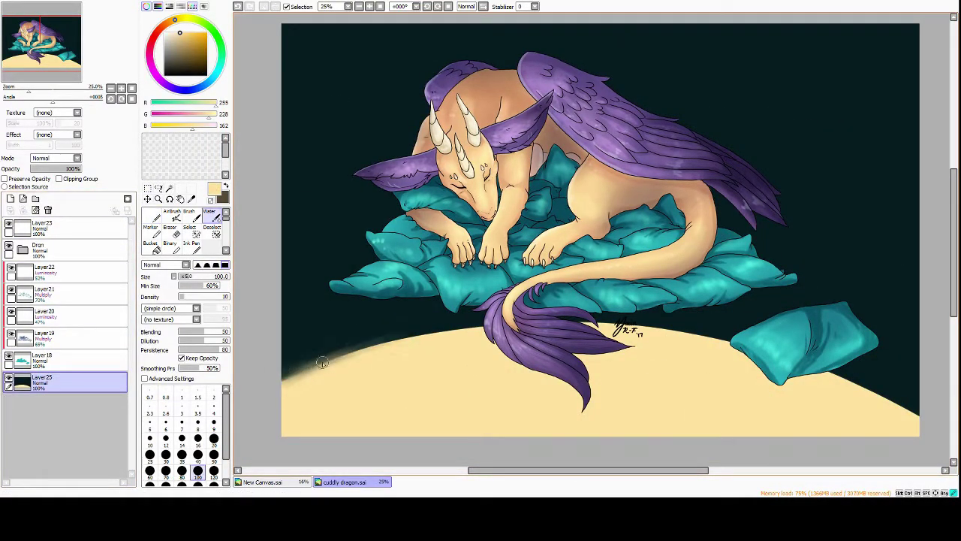
Blend the edge between the pale-yellow ground and the dark backdrop with the Water tool at size 100
mouse_move(322, 363)
mouse_down()
mouse_move(422, 336)
mouse_move(365, 306)
mouse_move(361, 363)
mouse_move(280, 313)
mouse_move(394, 332)
mouse_move(271, 319)
mouse_up()
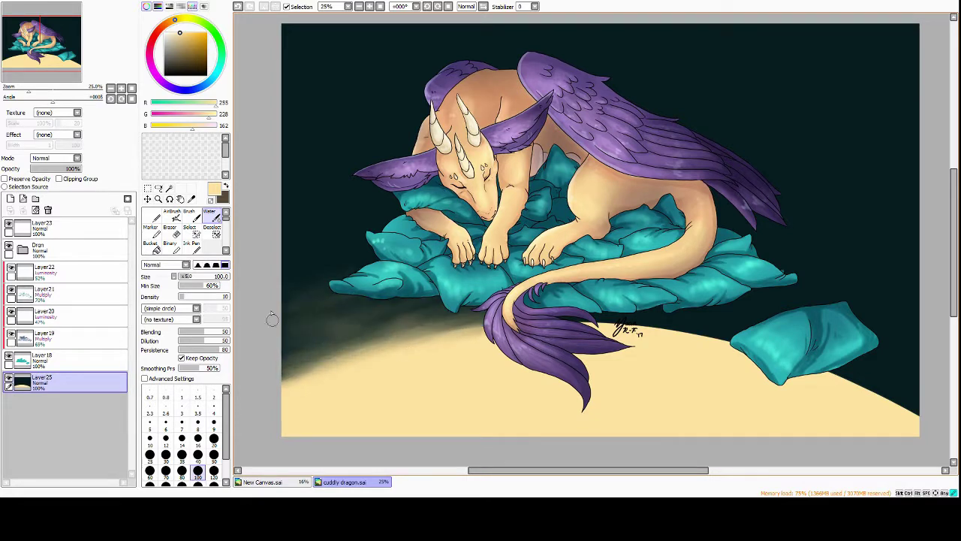
mouse_move(629, 286)
mouse_down()
mouse_move(676, 320)
mouse_move(728, 326)
mouse_move(706, 331)
mouse_move(752, 292)
mouse_move(843, 320)
mouse_move(872, 390)
mouse_move(860, 391)
mouse_move(885, 352)
mouse_up()
Airbrush dark-teal shadows over the outer and rear pillows on a new clipping-group layer above the pillow layers
click(60, 271)
click(10, 198)
click(59, 179)
click(172, 212)
mouse_move(421, 196)
mouse_down()
mouse_move(376, 241)
mouse_move(413, 244)
mouse_move(353, 270)
mouse_up()
mouse_move(669, 214)
mouse_down()
mouse_move(699, 241)
mouse_move(783, 235)
mouse_move(853, 343)
mouse_move(711, 275)
mouse_move(383, 259)
mouse_move(571, 308)
mouse_move(631, 308)
mouse_up()
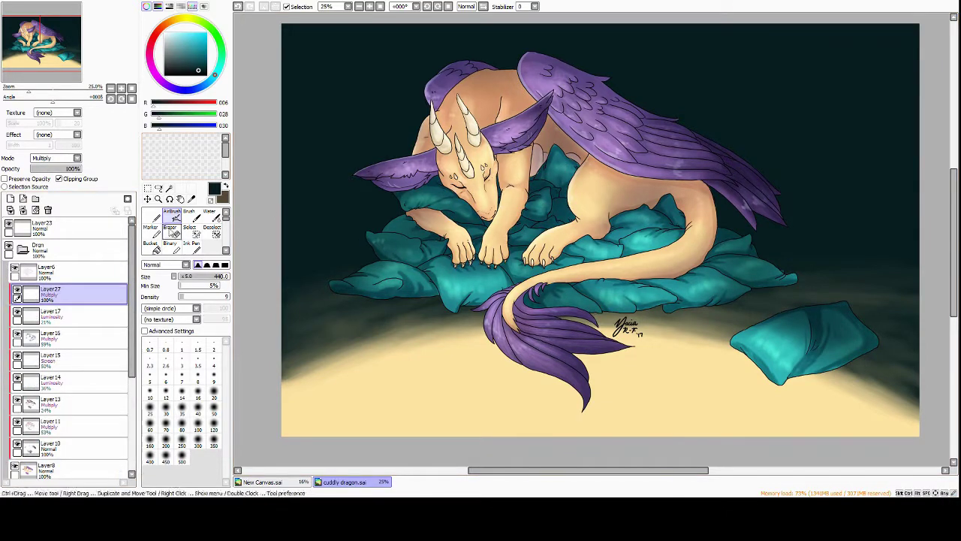
Airbrush dark-teal shadows along the creature's back and wings on the clipped Multiply layer with a larger brush
key(bracketright)
key(bracketright)
mouse_move(443, 84)
mouse_down()
mouse_move(375, 161)
mouse_move(761, 200)
mouse_move(601, 162)
mouse_move(672, 201)
mouse_up()
Recolour the signature white and move it beside the right end of the pillow pile, below the wing tips
click(158, 188)
click(41, 225)
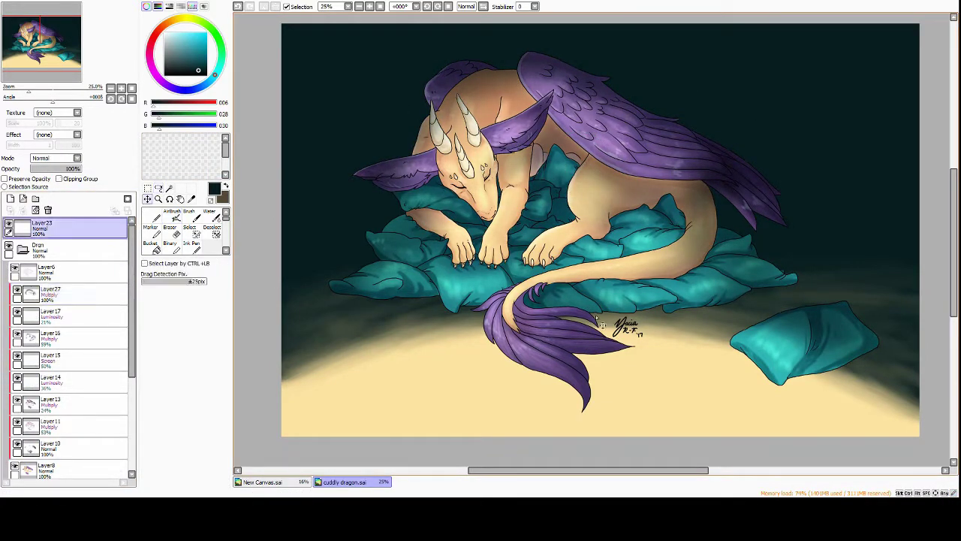
mouse_move(627, 330)
mouse_down()
mouse_move(608, 372)
mouse_move(774, 240)
mouse_up()
click(147, 198)
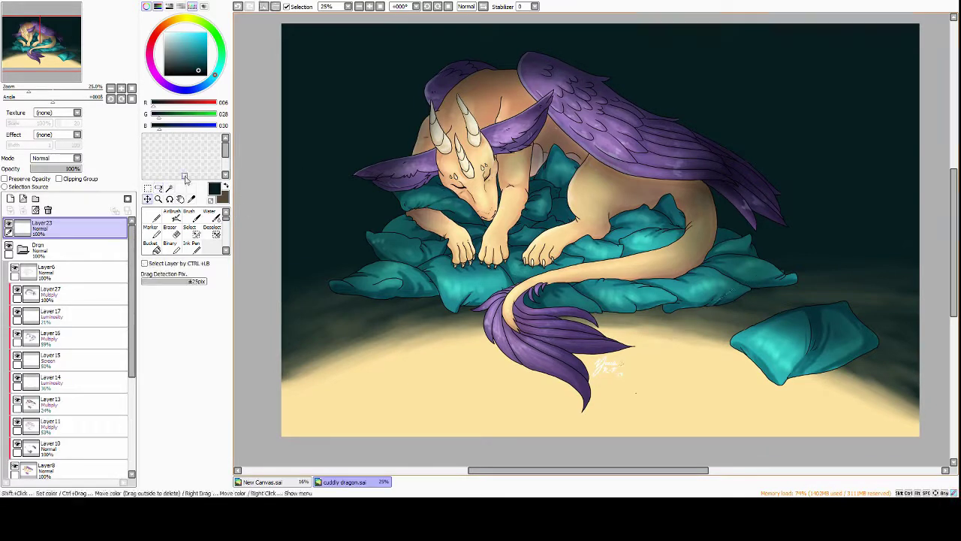
click(160, 187)
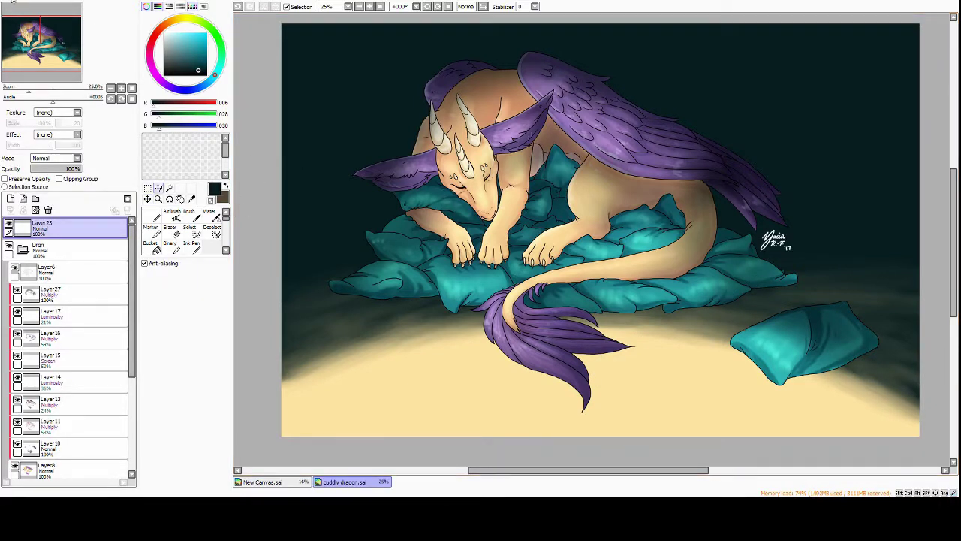